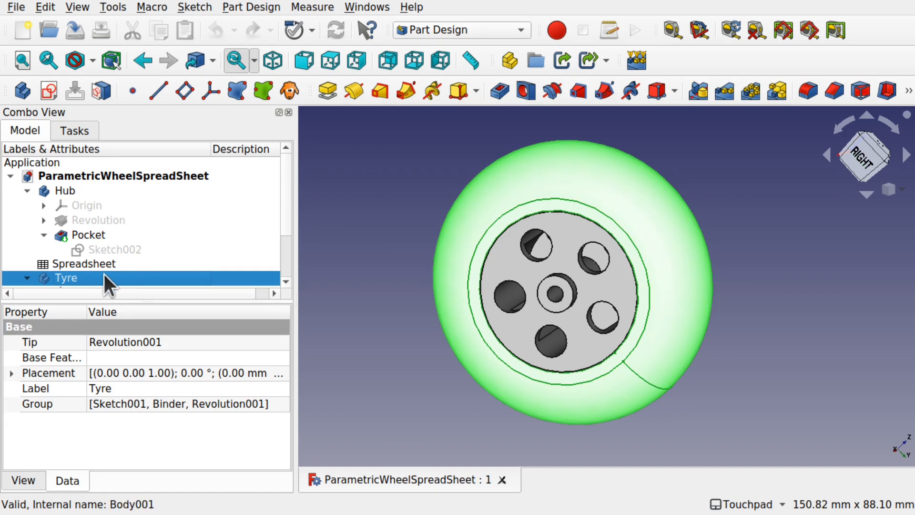
- Open the wheel parameter spreadsheet and set AxleRadius in B1 to 4
double_click(107, 266)
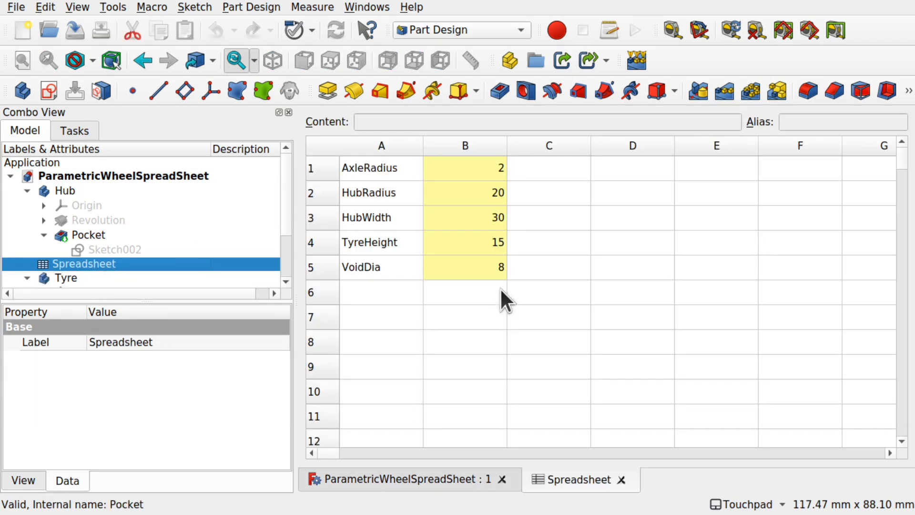
double_click(484, 168)
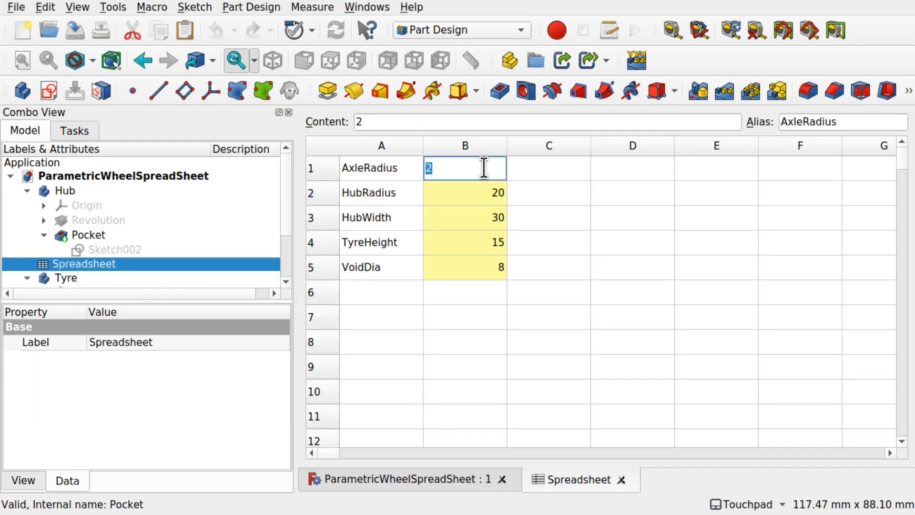
type("4")
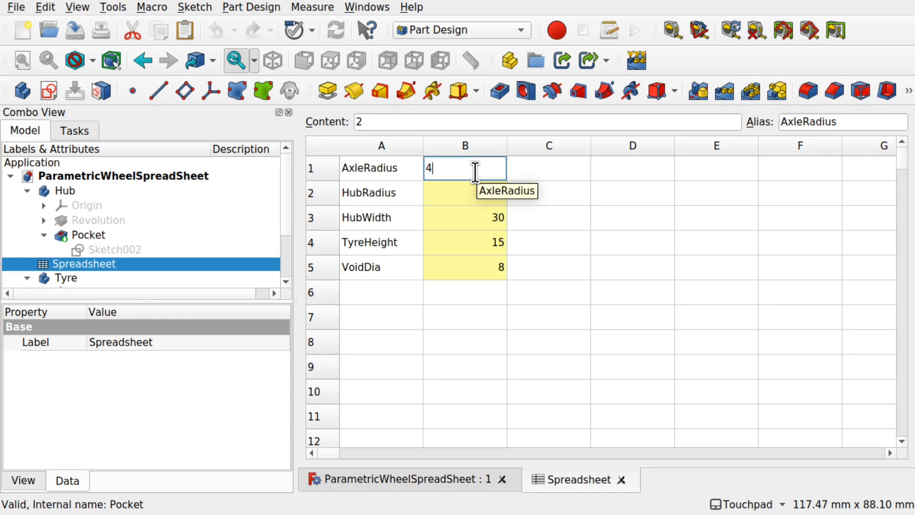
left_click(438, 476)
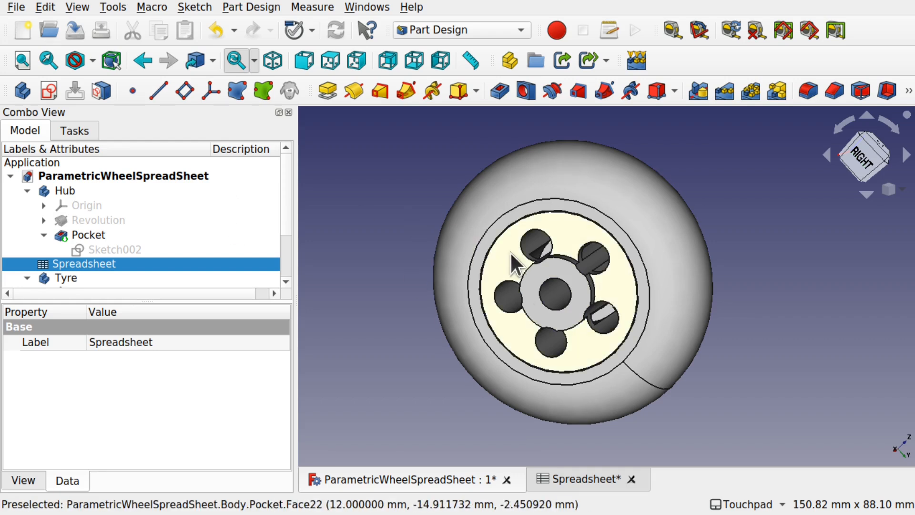
left_click(557, 477)
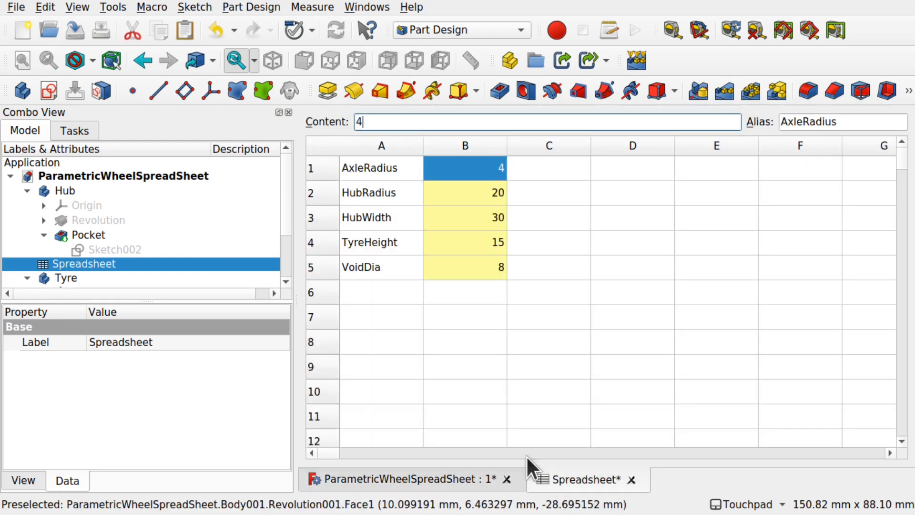
- Set HubRadius to 40, HubWidth to 20, TyreHeight to 24 and VoidDia to 12 in cells B2–B5
left_click(436, 195)
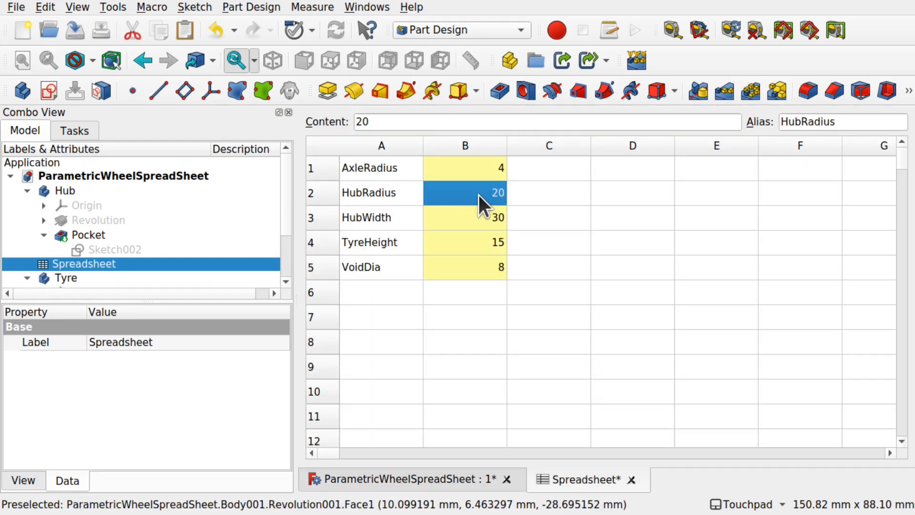
double_click(479, 196)
type("40")
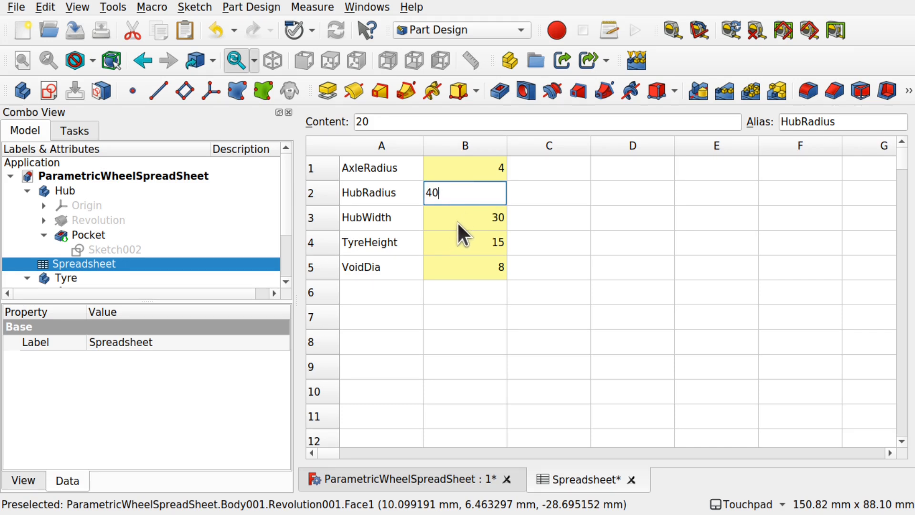
left_click(471, 219)
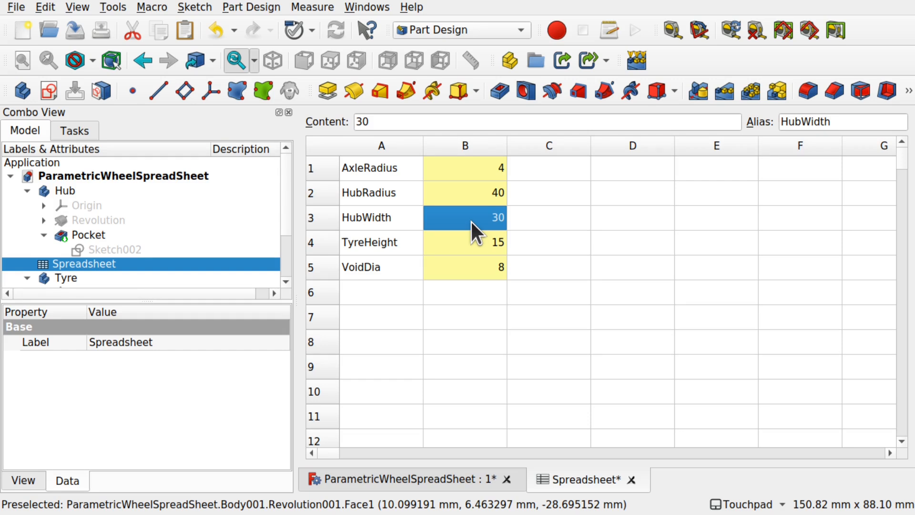
type("20")
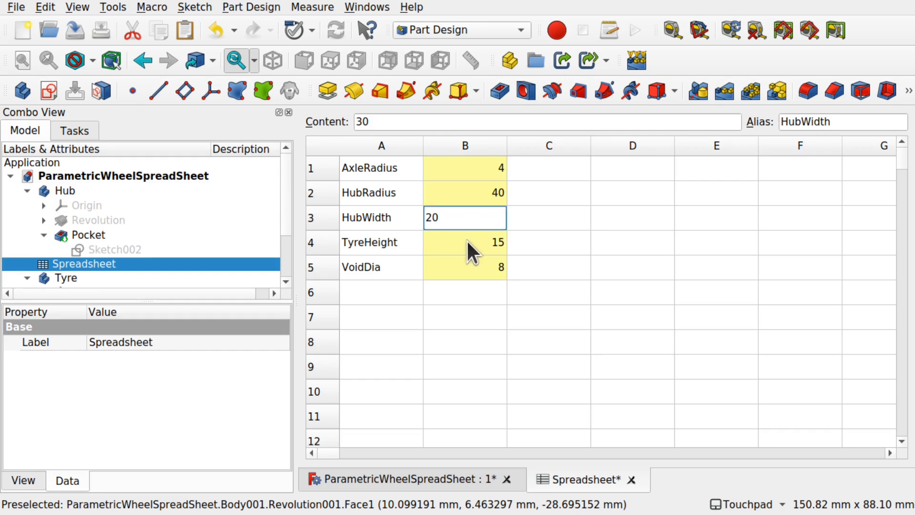
left_click(470, 241)
double_click(471, 242)
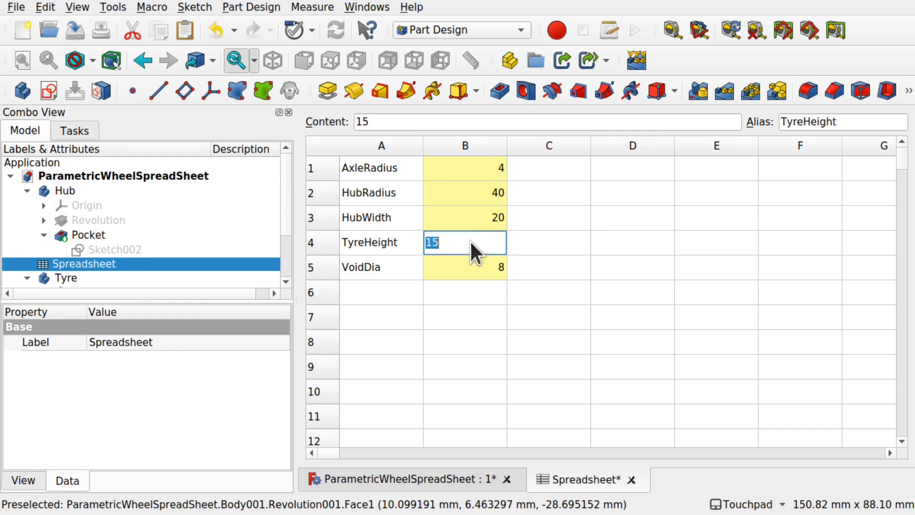
type("24")
double_click(479, 272)
type("12")
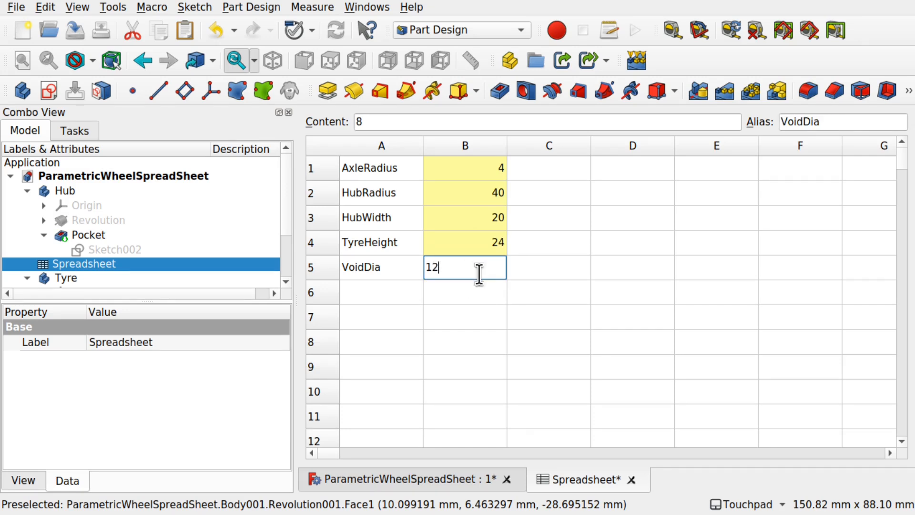
left_click(481, 292)
- Return to the 3D view and orbit the resized wheel to inspect it from the side
left_click(448, 480)
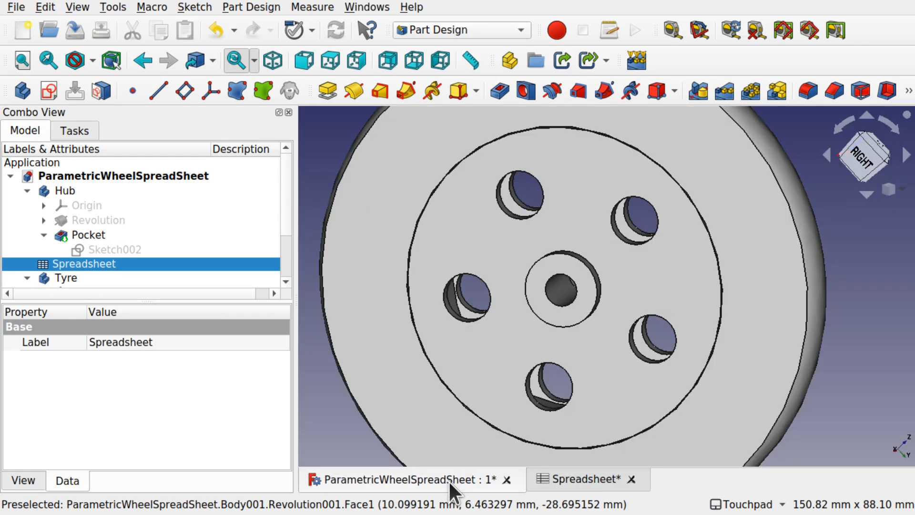
scroll(609, 331, "down", 3)
left_click_drag(673, 329, 710, 330, "alt")
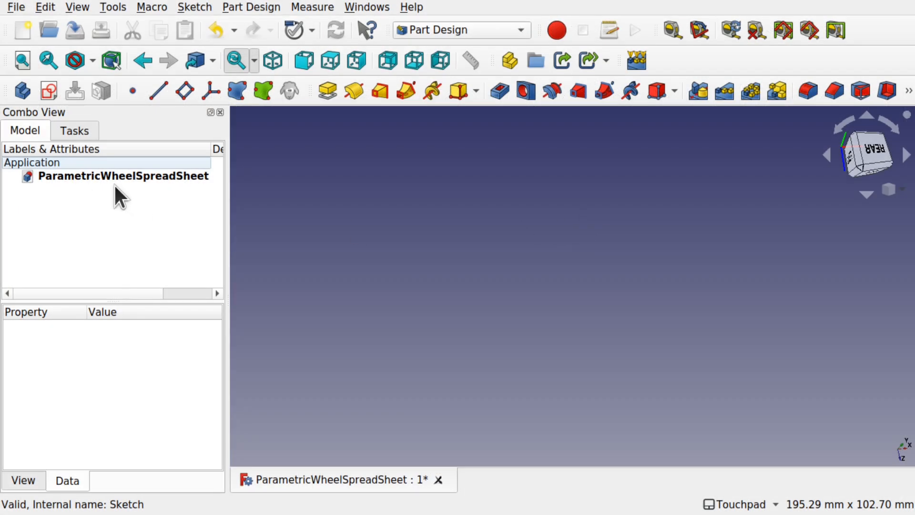
- Create a body and open a new sketch attached to XY_Plane, re-centring the axes
left_click(72, 132)
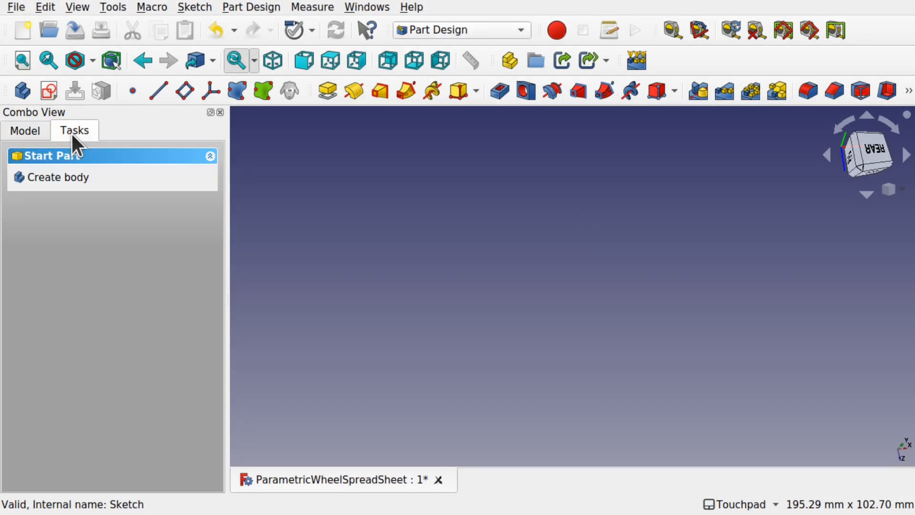
left_click(50, 176)
left_click(77, 180)
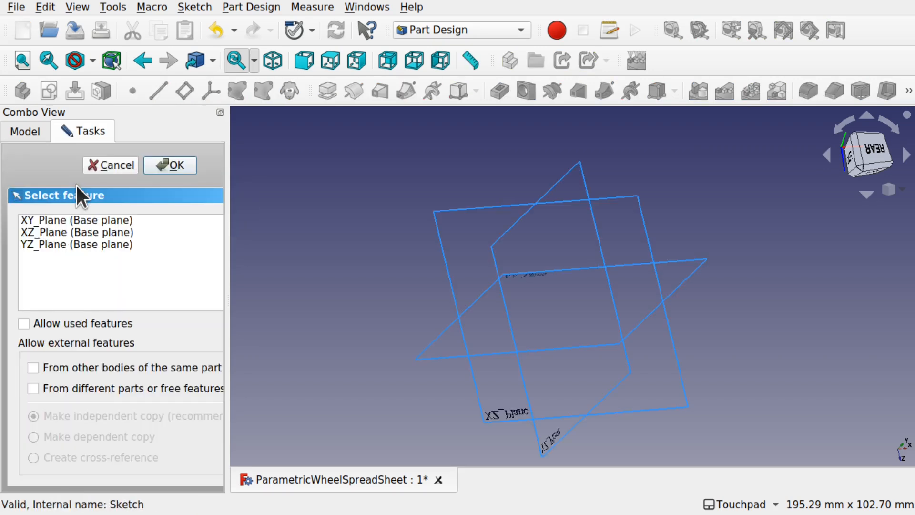
left_click(123, 221)
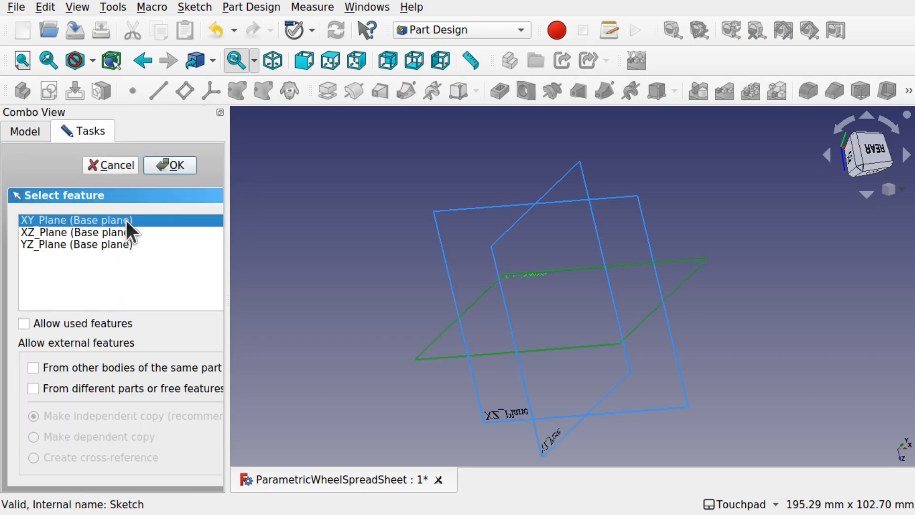
left_click(182, 167)
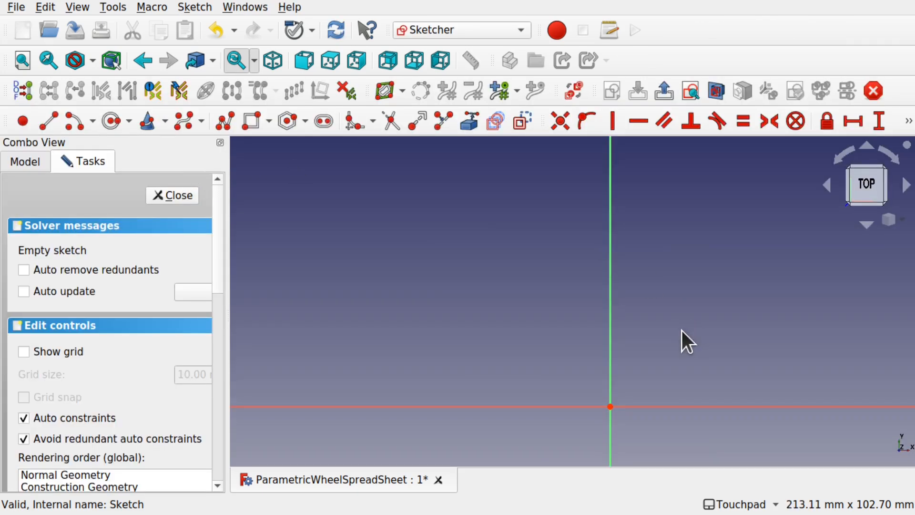
mouse_move(721, 371)
middle_mouse_down("shift")
mouse_move(584, 261)
mouse_move(613, 289)
middle_mouse_up("shift")
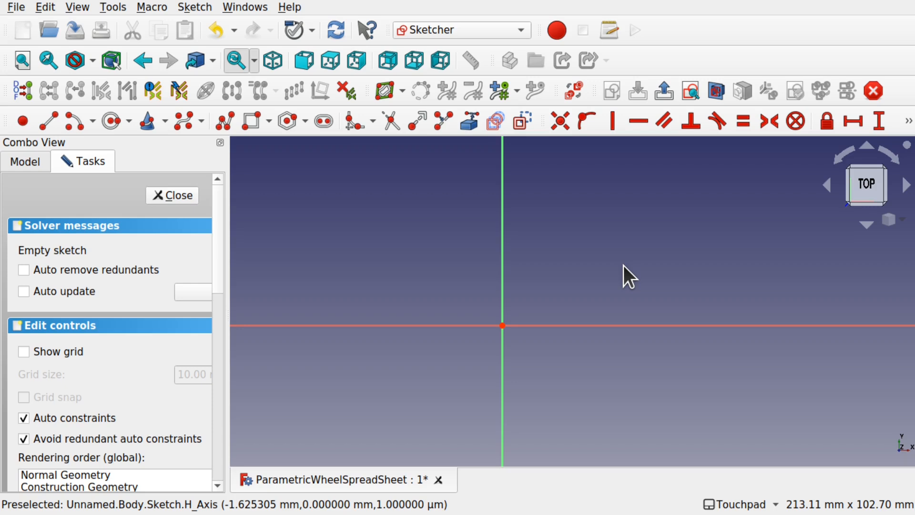
- With Polyline, draw the bottom edge, right step, tall right edge and top-right notch
left_click(223, 122)
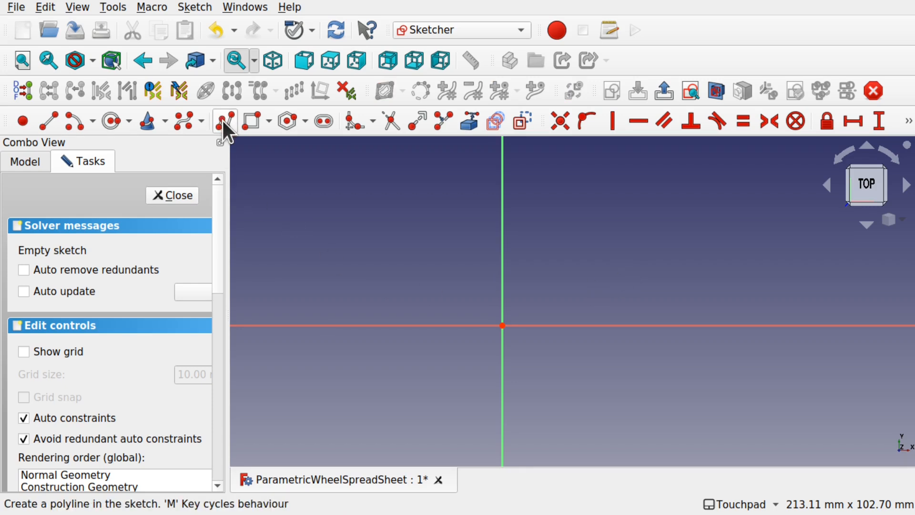
left_click(456, 314)
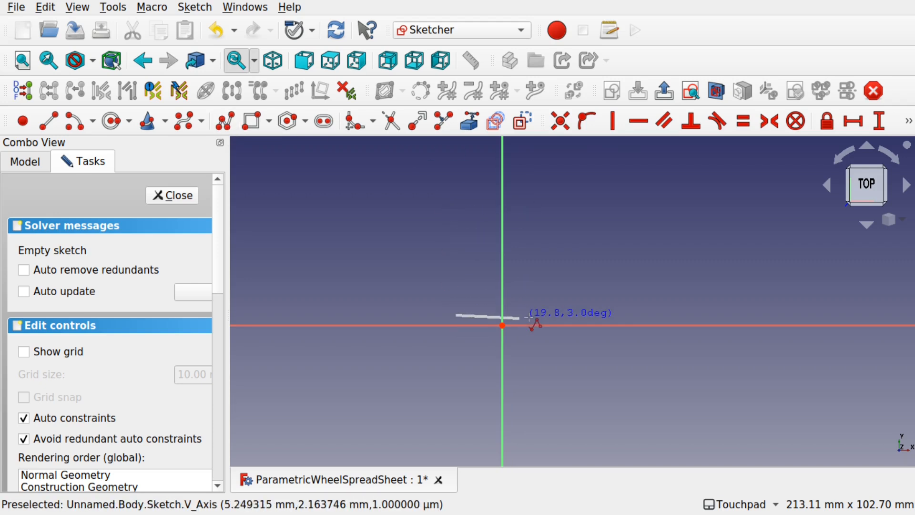
left_click(569, 315)
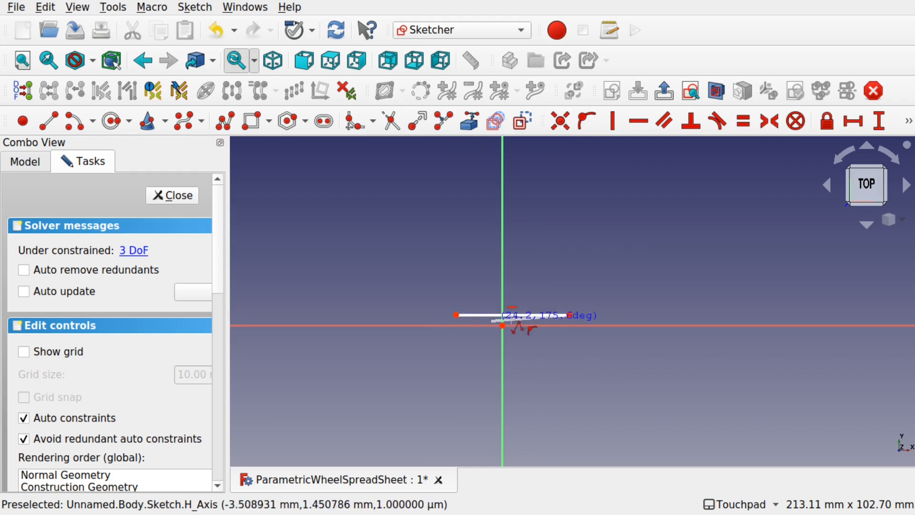
left_click(570, 296)
left_click(556, 295)
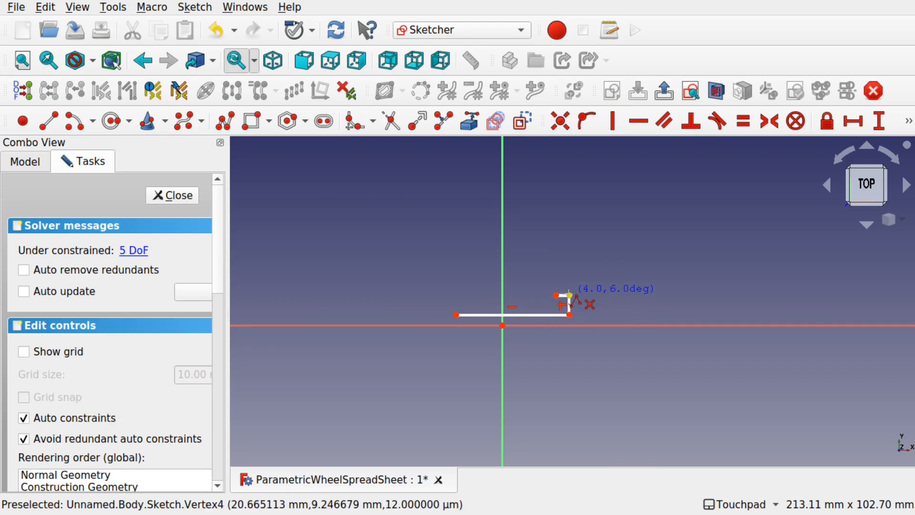
scroll(570, 296, "up", 6)
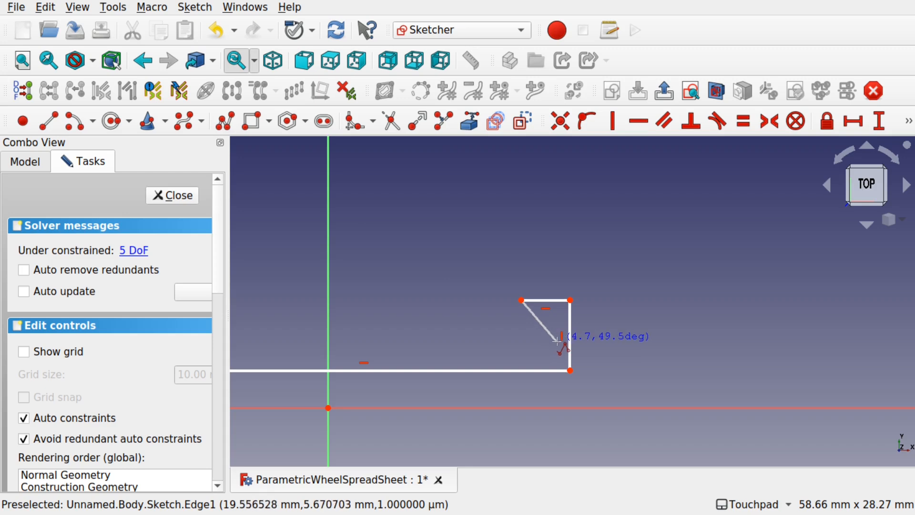
scroll(485, 311, "down", 3)
scroll(485, 311, "down", 1)
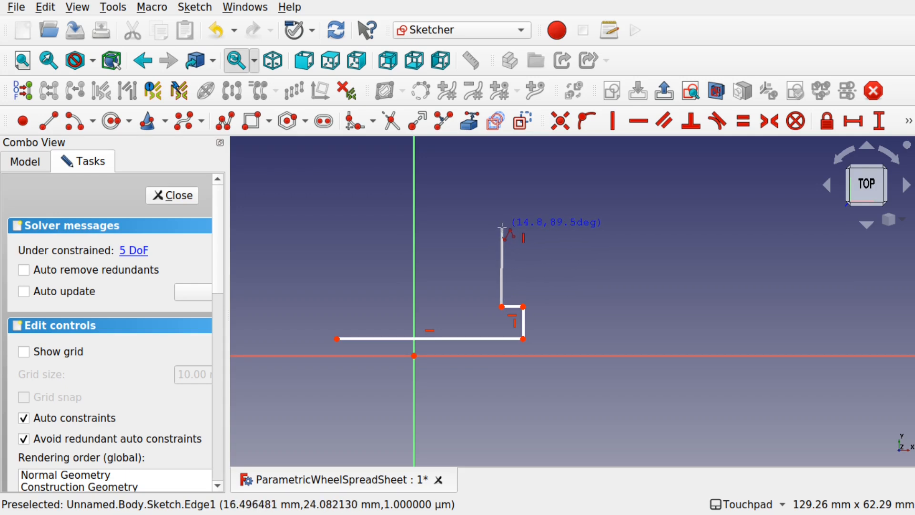
left_click(502, 181)
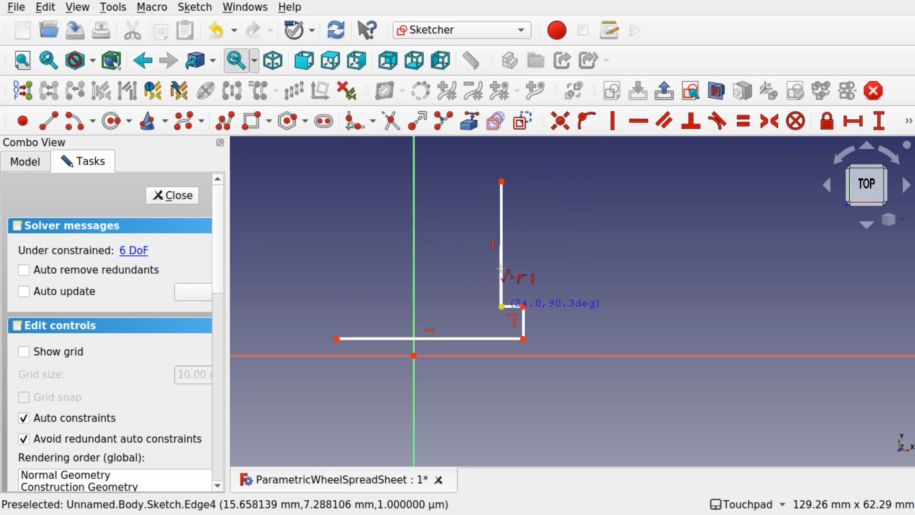
left_click(483, 181)
left_click(483, 198)
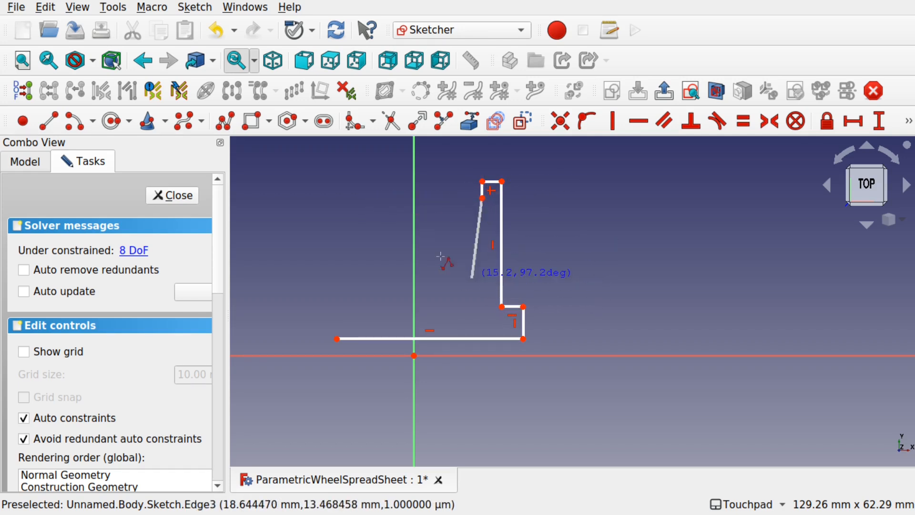
- Continue with the long top edge, top-left step and left side, closing the profile at the start point
left_click(364, 198)
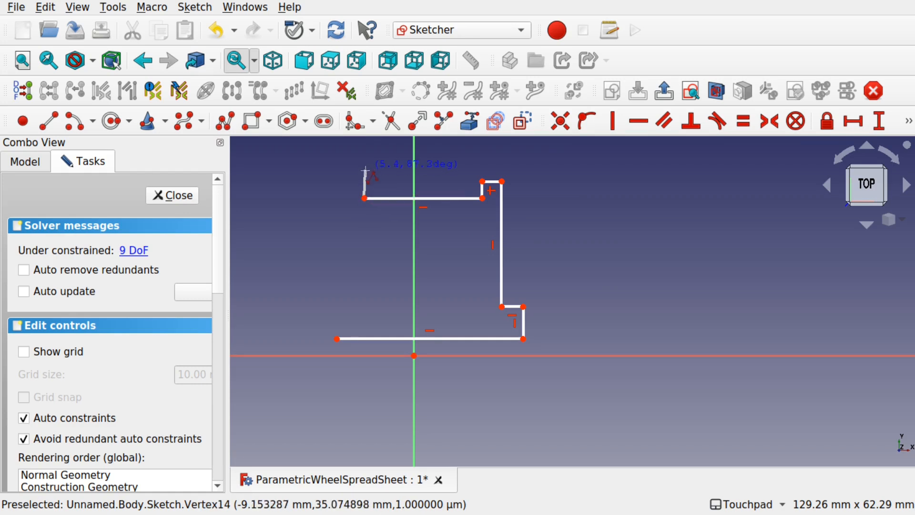
left_click(365, 179)
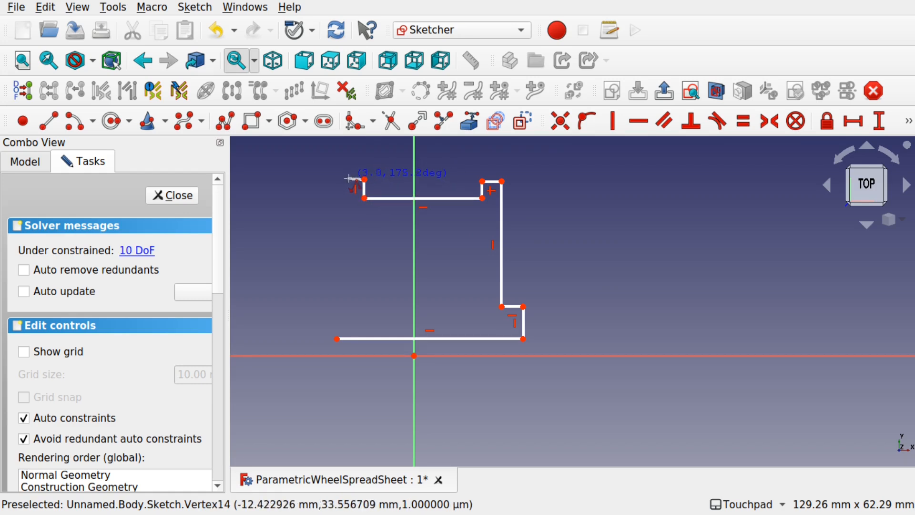
left_click(348, 179)
left_click(348, 298)
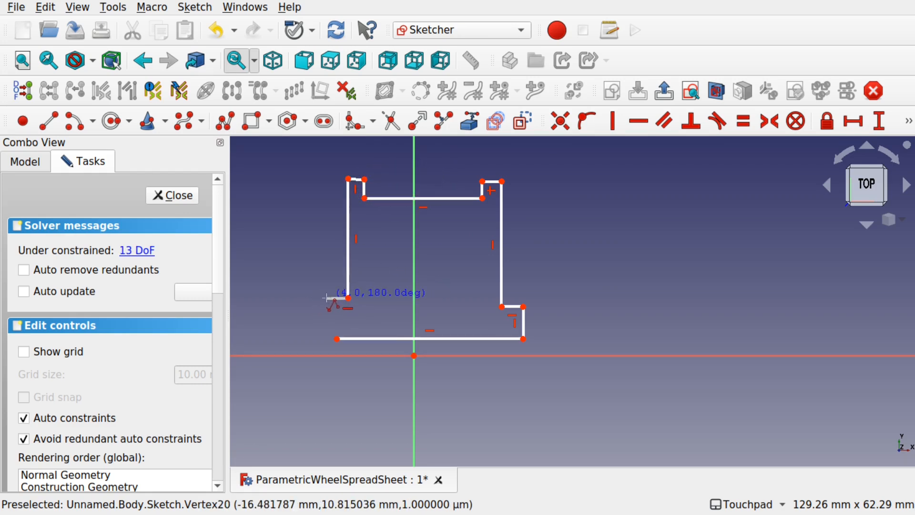
left_click(332, 298)
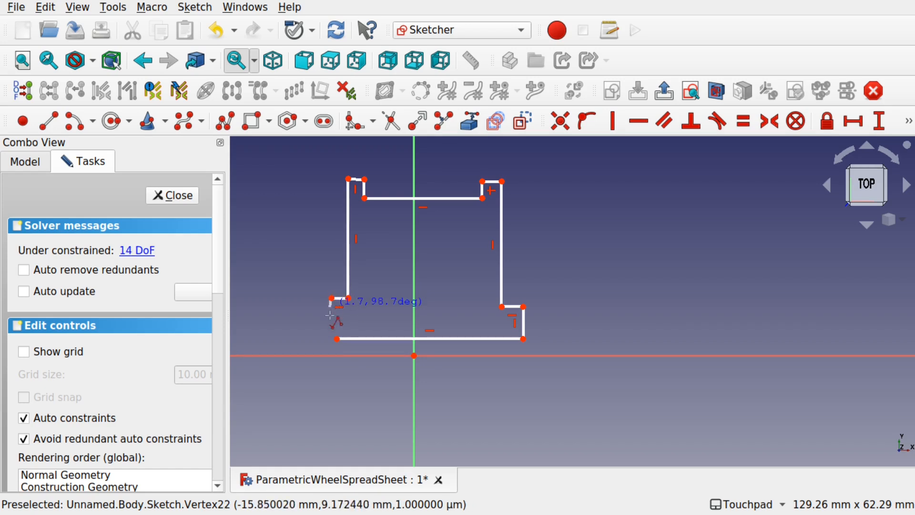
left_click(337, 339)
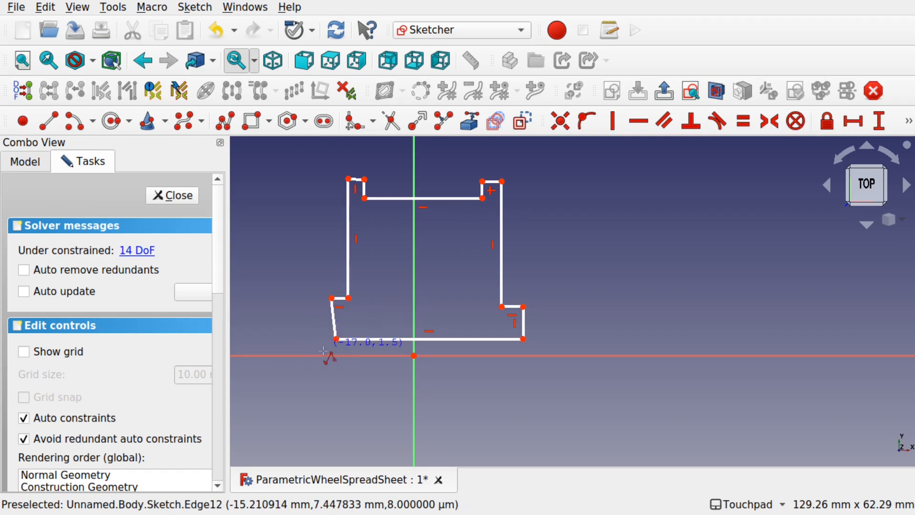
right_click(326, 321)
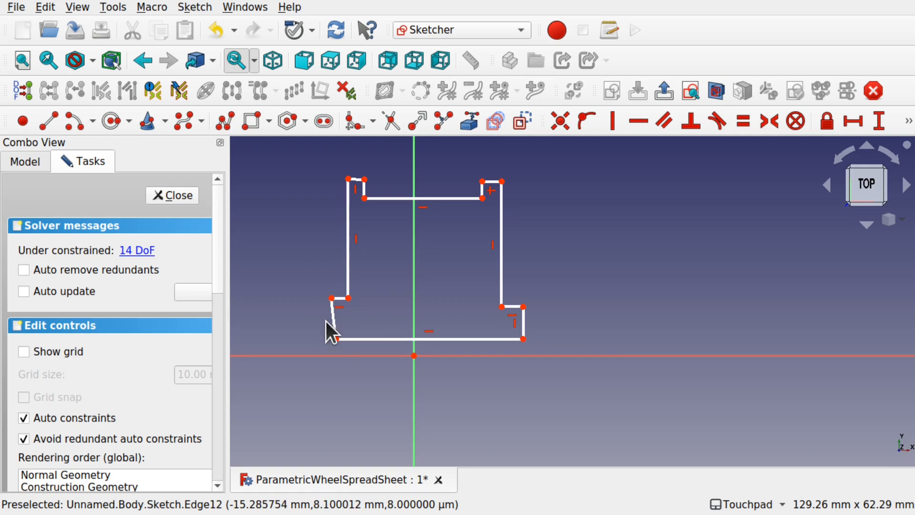
- Make the lower-left edge vertical and the short top-left edge horizontal
left_click(334, 324)
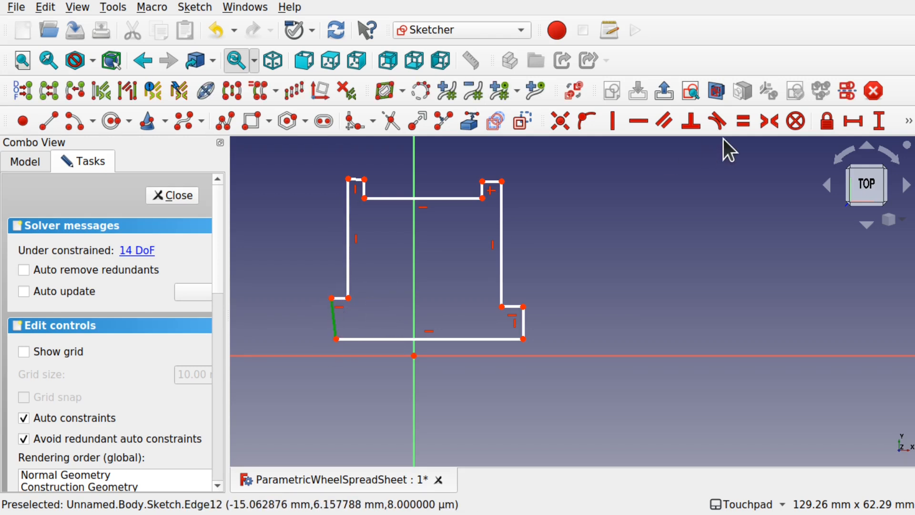
left_click(619, 123)
middle_click_drag(392, 264, 509, 313, "shift")
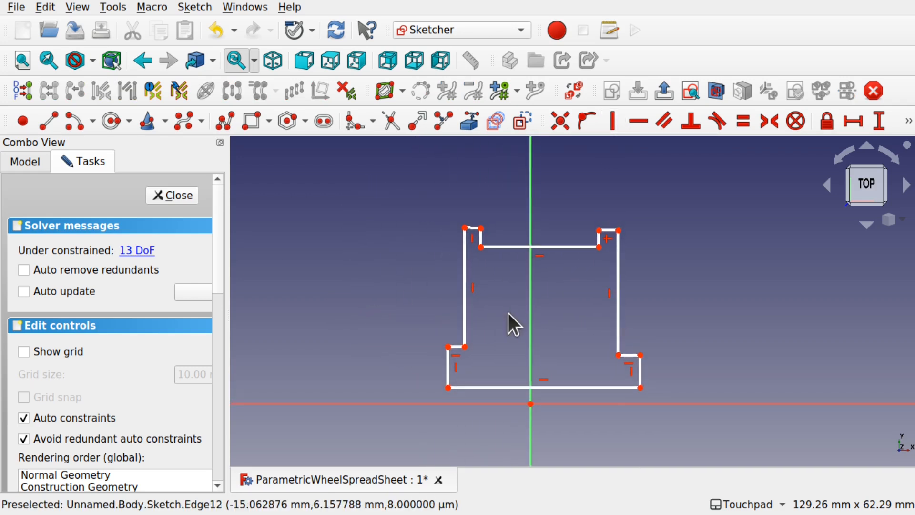
left_click(476, 230)
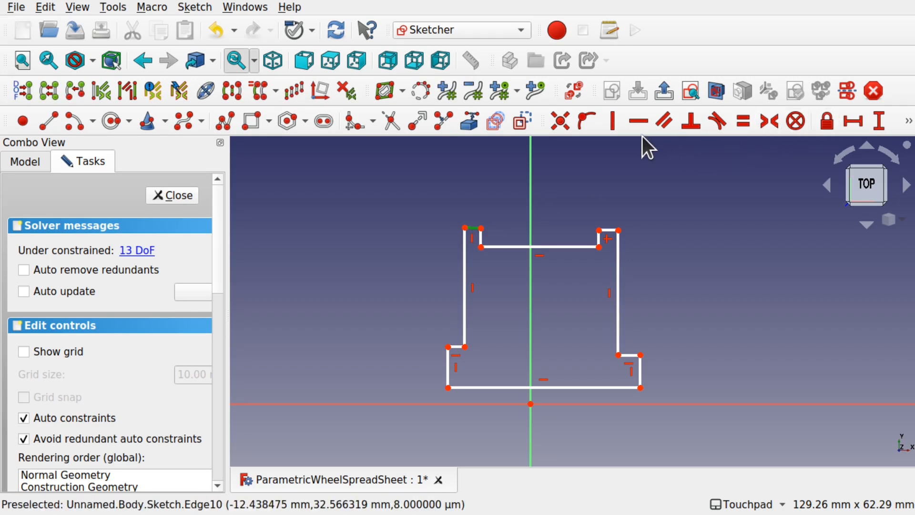
left_click(639, 122)
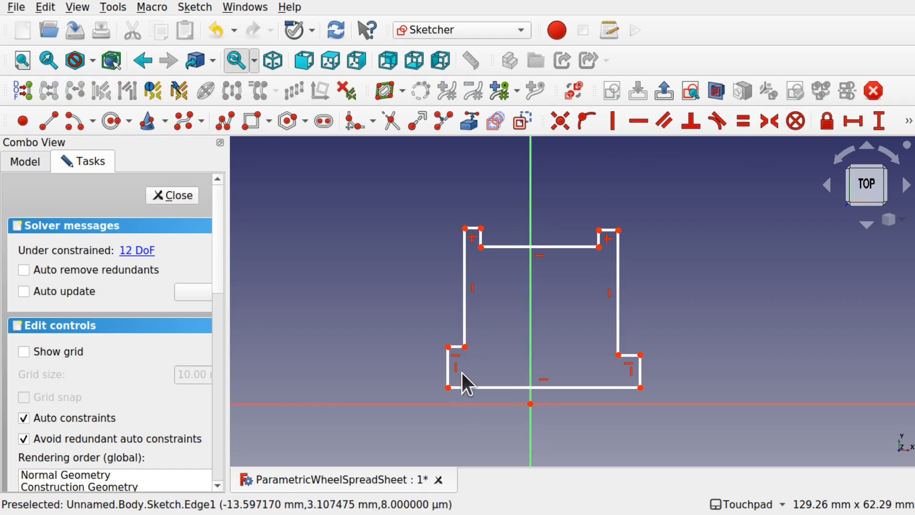
mouse_move(465, 349)
left_mouse_down()
mouse_move(479, 347)
mouse_move(460, 346)
left_mouse_up()
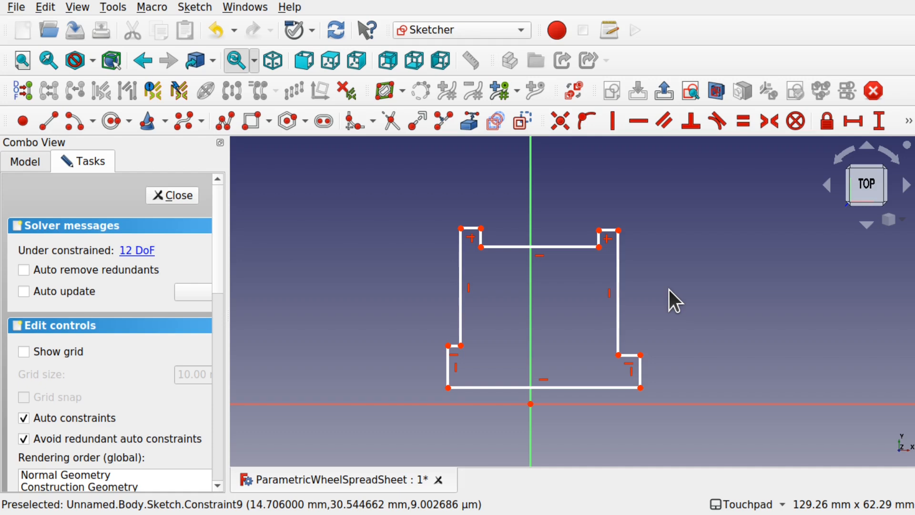
left_click_drag(450, 368, 442, 370)
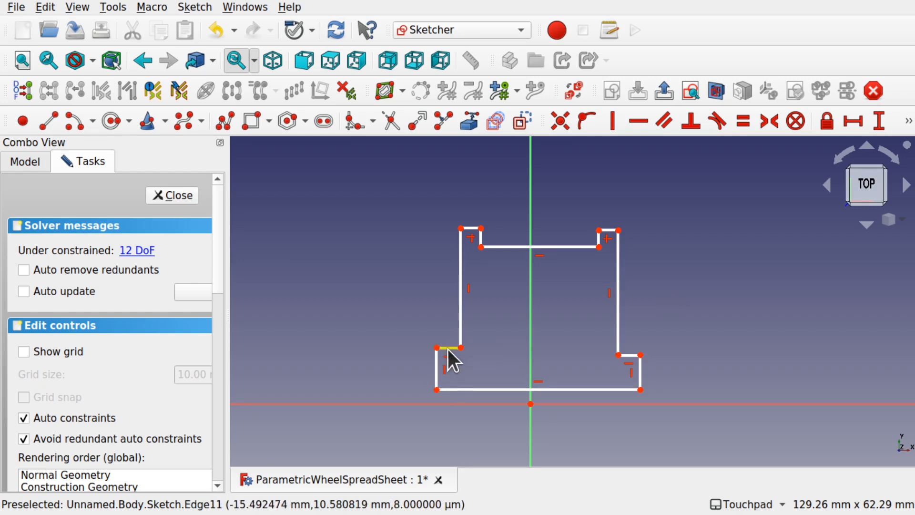
- Make the four short step edges equal in length
left_click(450, 349)
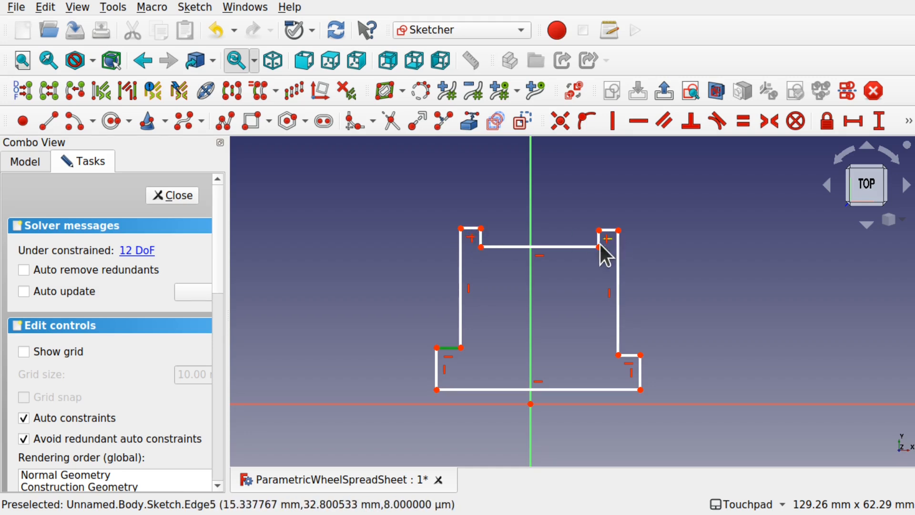
left_click(419, 363)
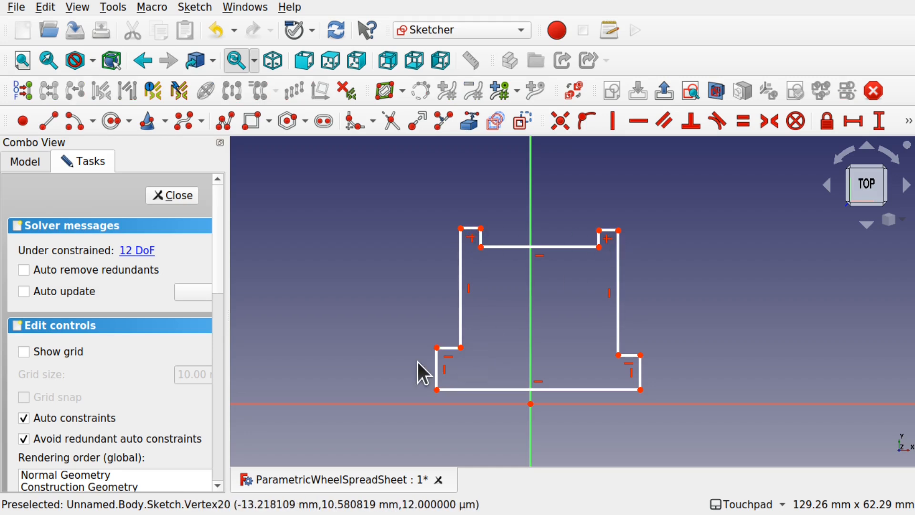
left_click(448, 349)
left_click(476, 227)
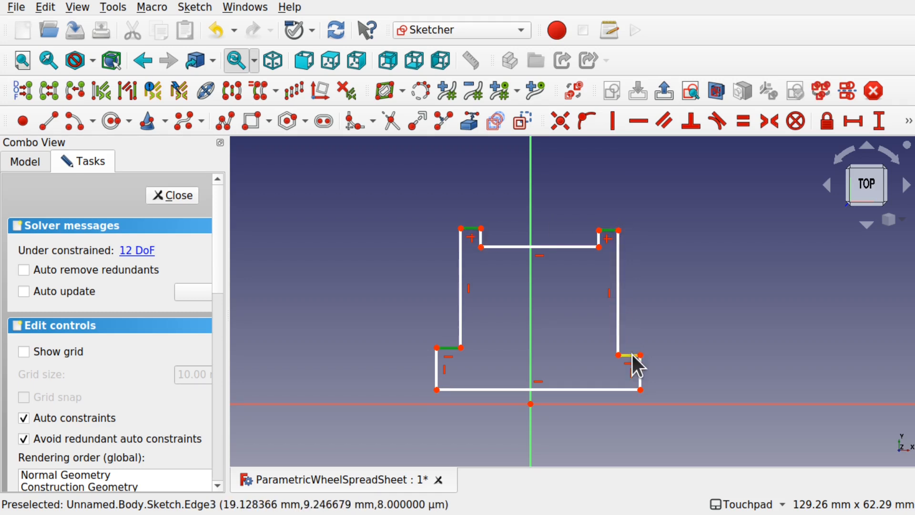
left_click(741, 121)
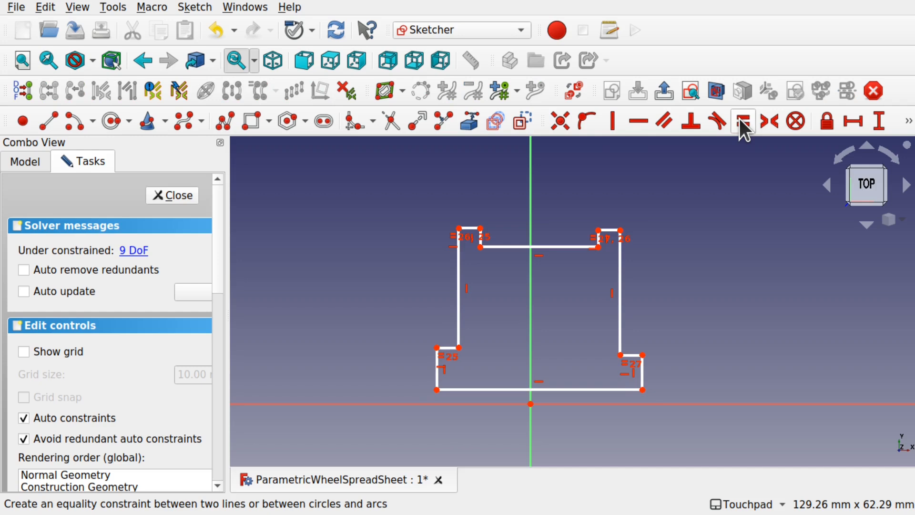
left_click_drag(460, 348, 432, 349)
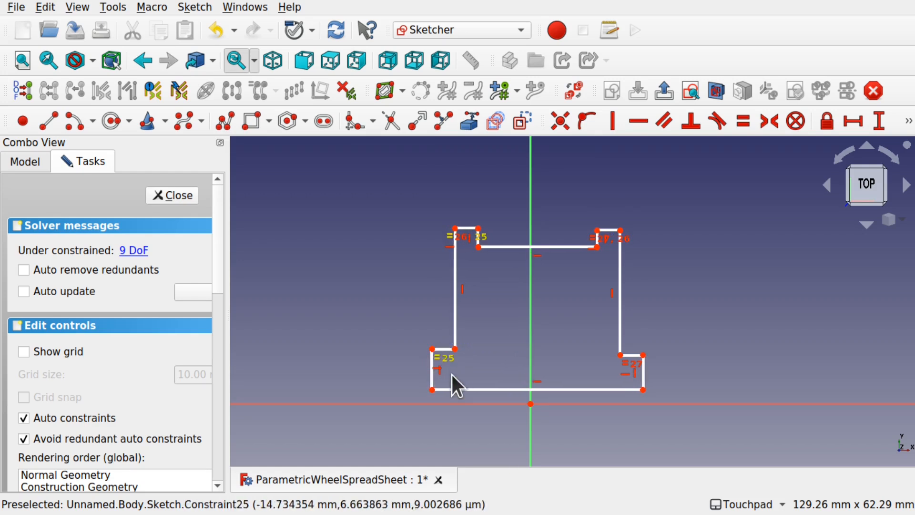
- Make the long left and right sides of the profile equal in length
left_click(454, 308)
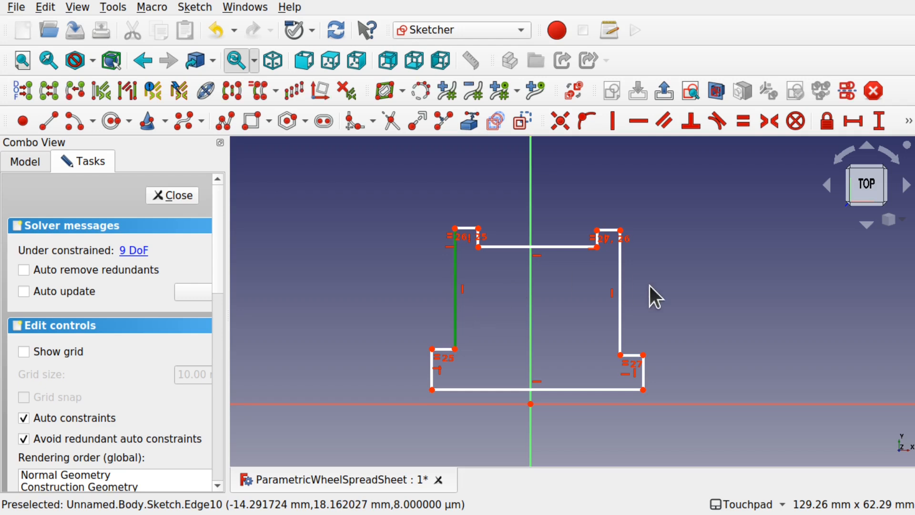
left_click(617, 299)
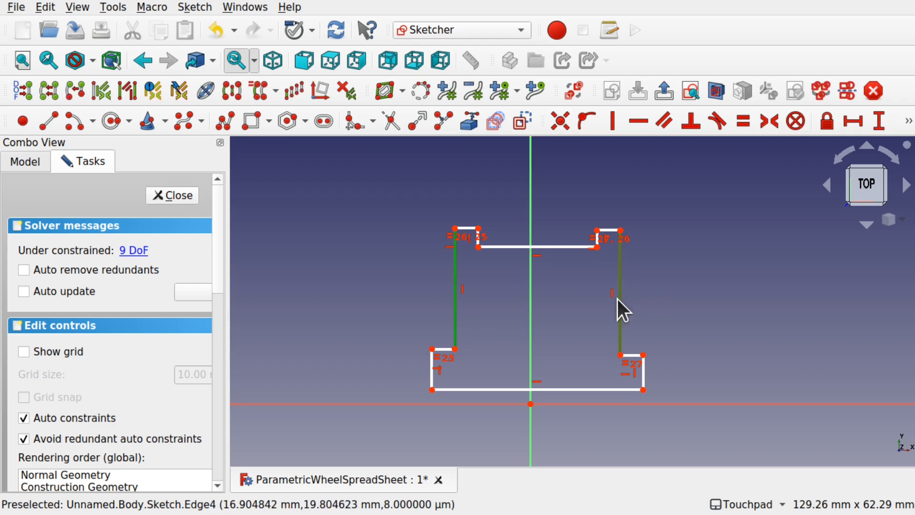
left_click(745, 122)
mouse_move(620, 354)
left_mouse_down()
mouse_move(620, 329)
mouse_move(621, 354)
left_mouse_up()
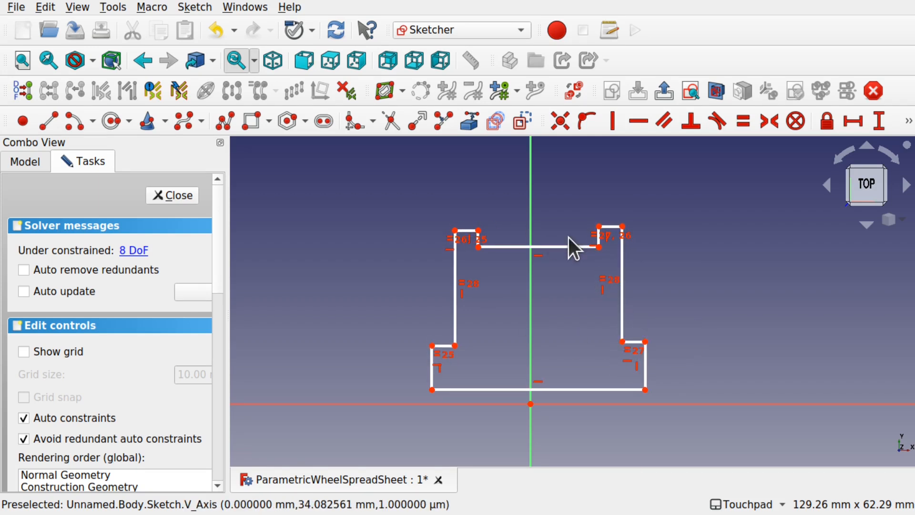
- Make the two top notch edges equal and adjust the inner top edge and lower-right step heights
scroll(567, 234, "up", 5)
left_click(356, 250)
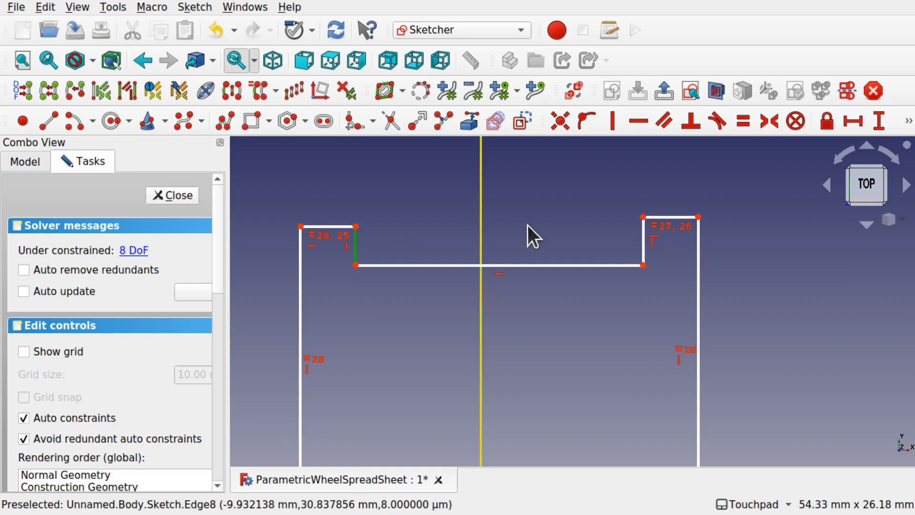
left_click(642, 243)
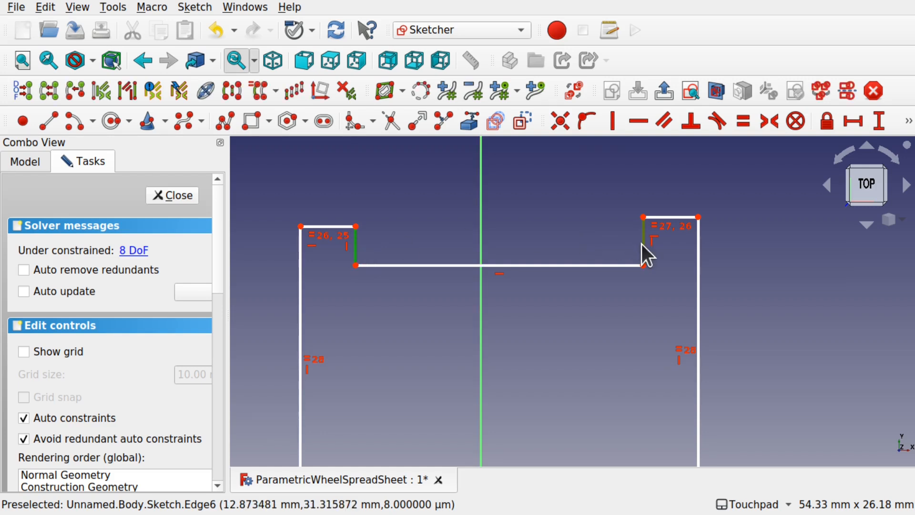
left_click(743, 121)
scroll(562, 333, "down", 5)
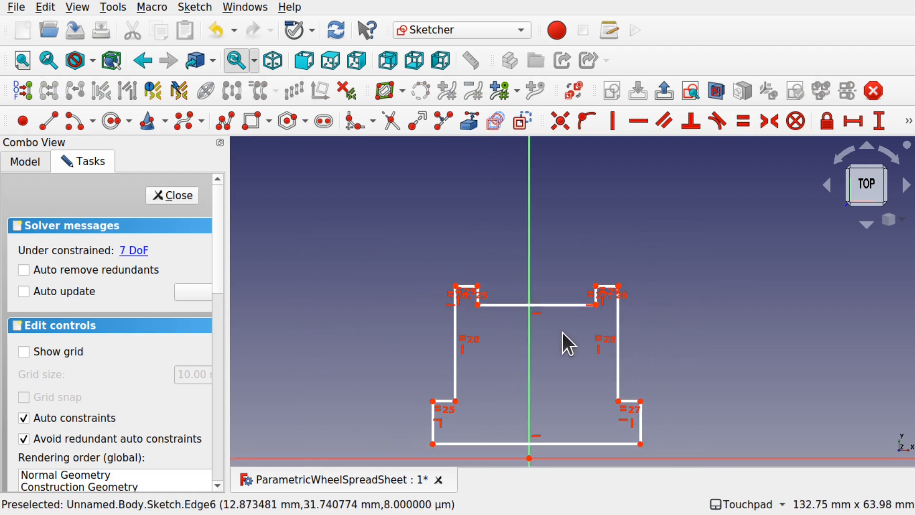
mouse_move(540, 307)
left_mouse_down()
mouse_move(547, 359)
mouse_move(549, 307)
left_mouse_up()
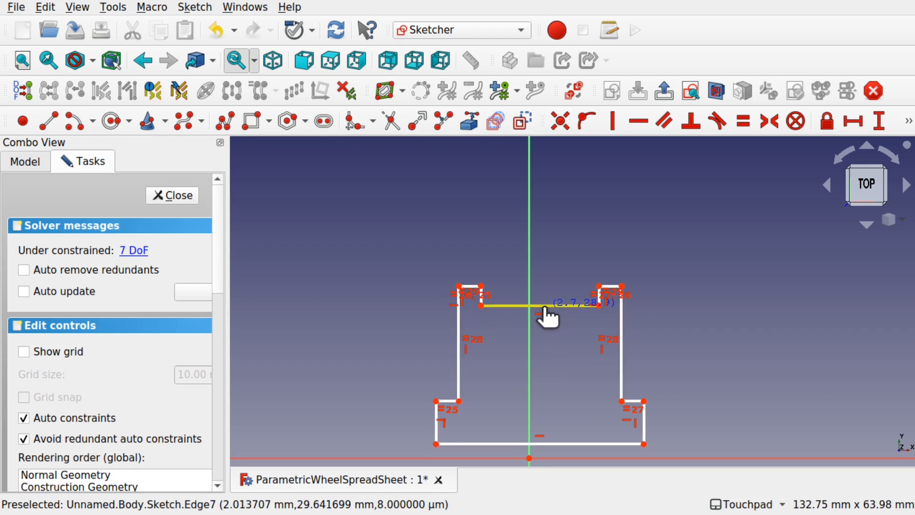
mouse_move(644, 400)
left_mouse_down()
mouse_move(649, 413)
mouse_move(648, 380)
mouse_move(648, 407)
left_mouse_up()
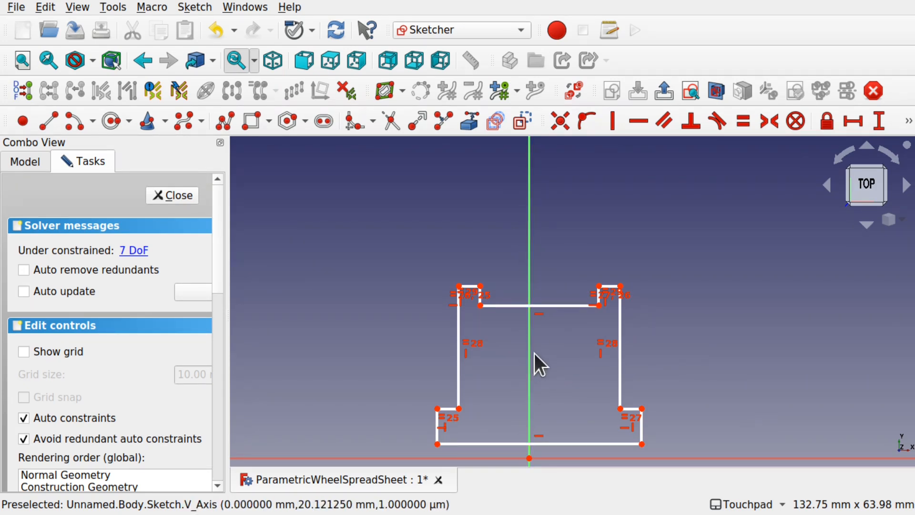
- Make both bottom corners symmetric about the vertical axis, then delete the redundant base constraint
left_click(437, 443)
left_click(642, 445)
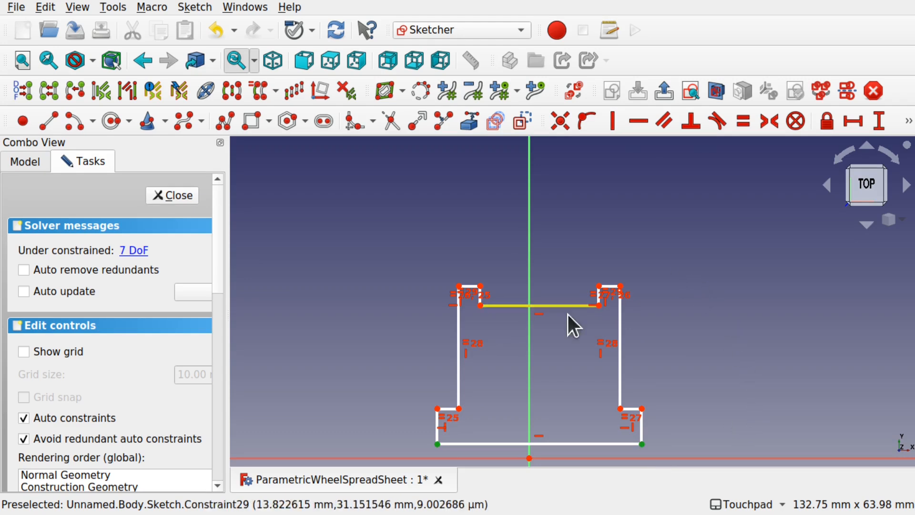
left_click(530, 364)
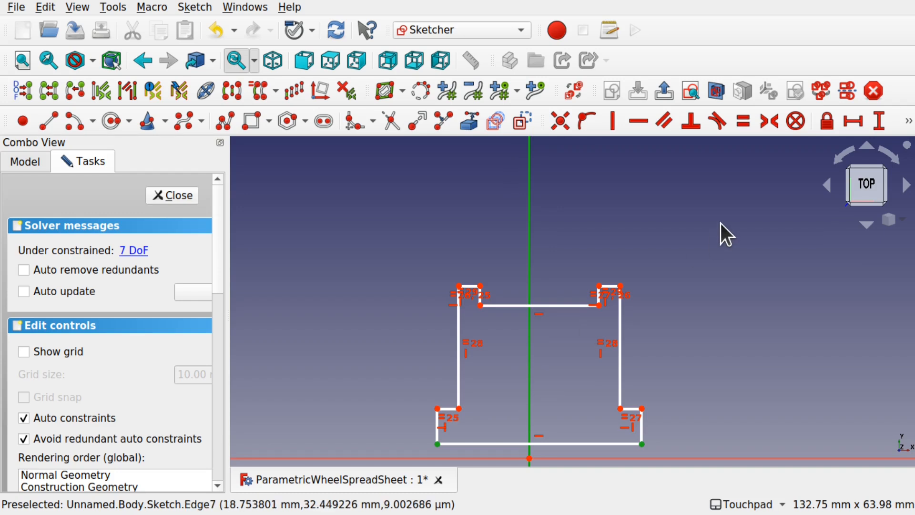
left_click(766, 121)
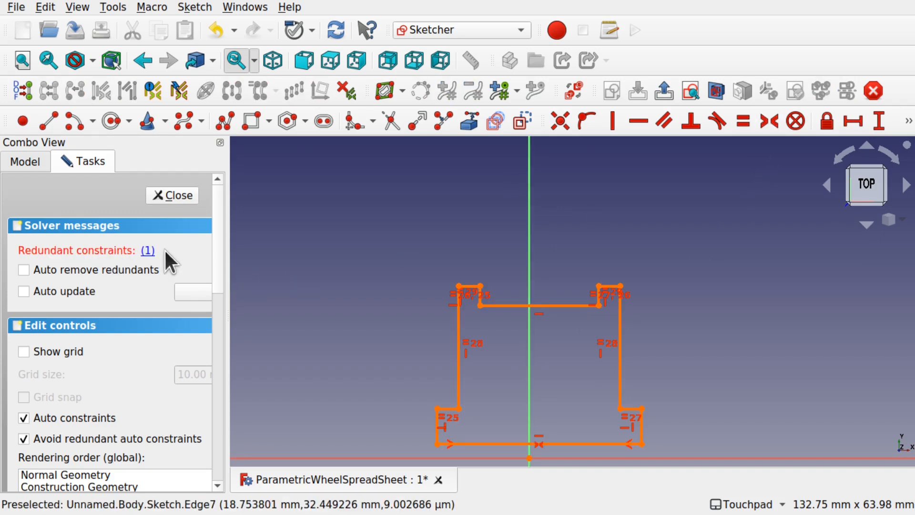
left_click(148, 251)
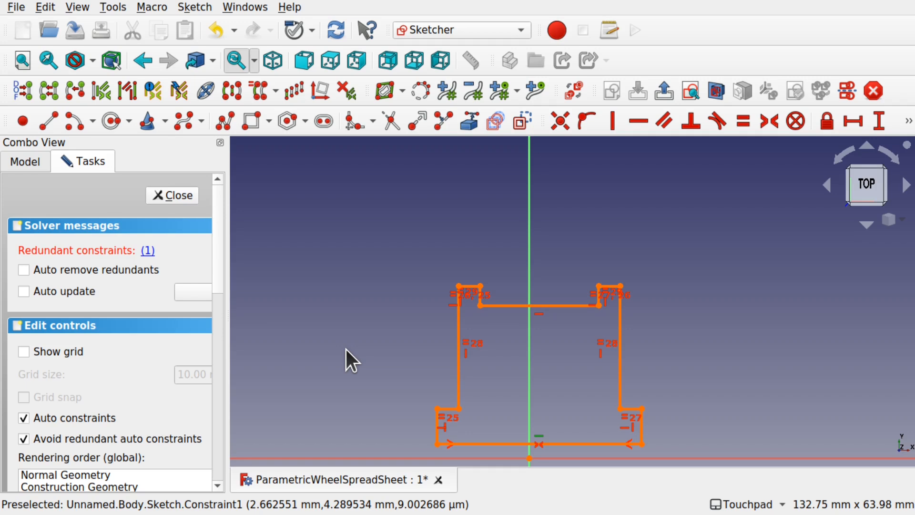
key("Delete")
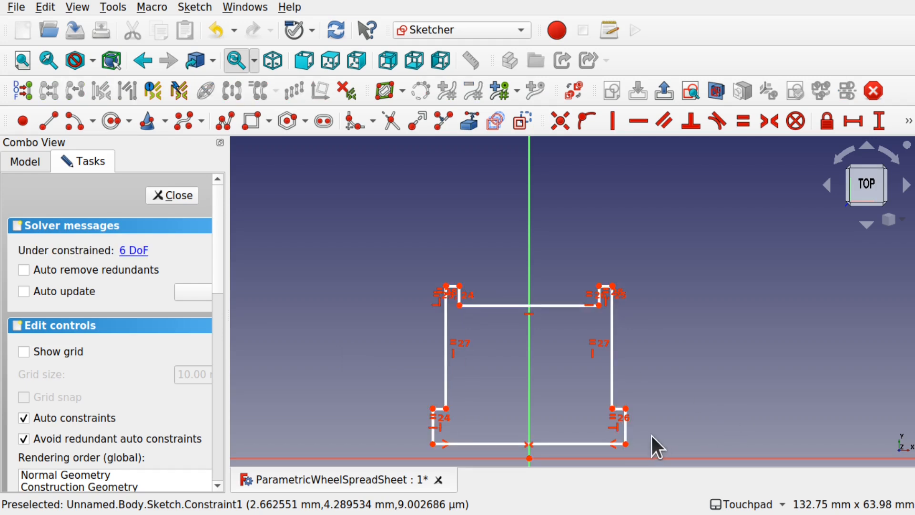
- Narrow the profile by dragging its bottom-right corner
mouse_move(625, 443)
left_mouse_down()
mouse_move(587, 441)
mouse_move(650, 439)
mouse_move(576, 445)
mouse_move(654, 442)
mouse_move(635, 443)
left_mouse_up()
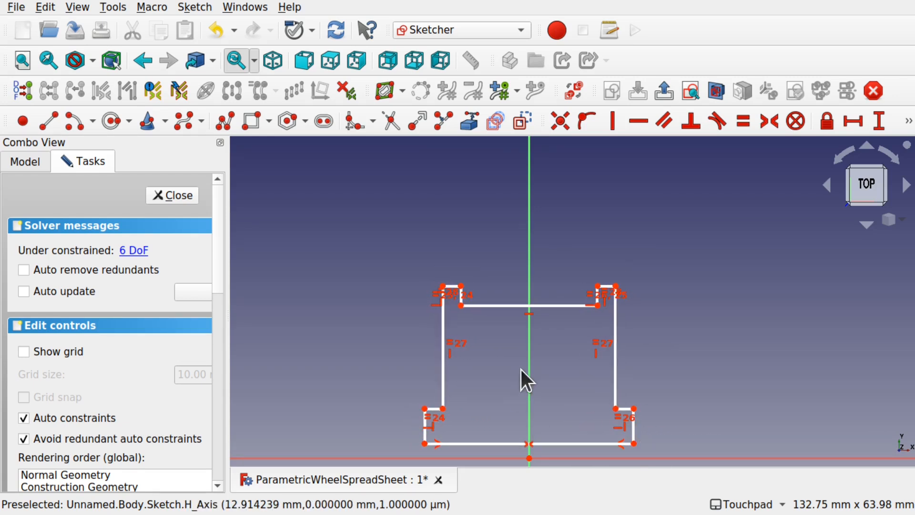
mouse_move(634, 443)
left_mouse_down()
mouse_move(580, 440)
mouse_move(647, 442)
mouse_move(547, 436)
mouse_move(633, 440)
left_mouse_up()
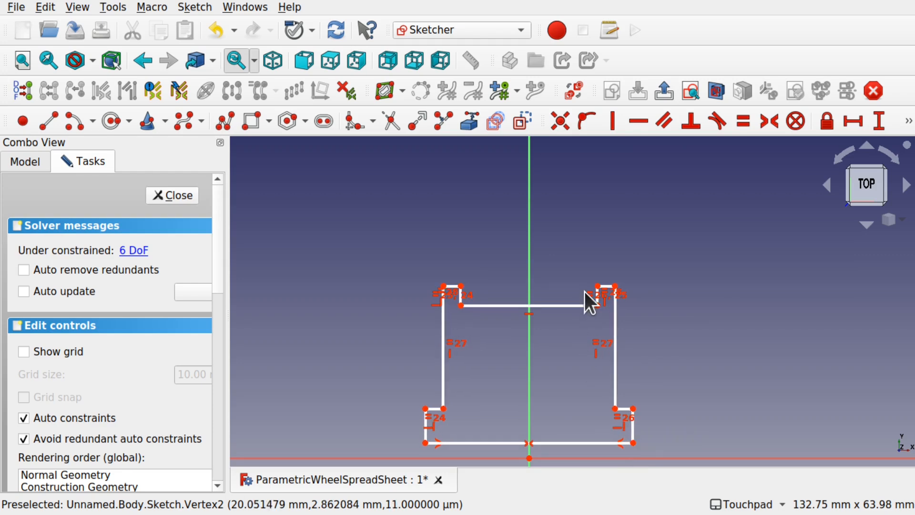
scroll(604, 287, "up", 4)
scroll(603, 287, "up", 2)
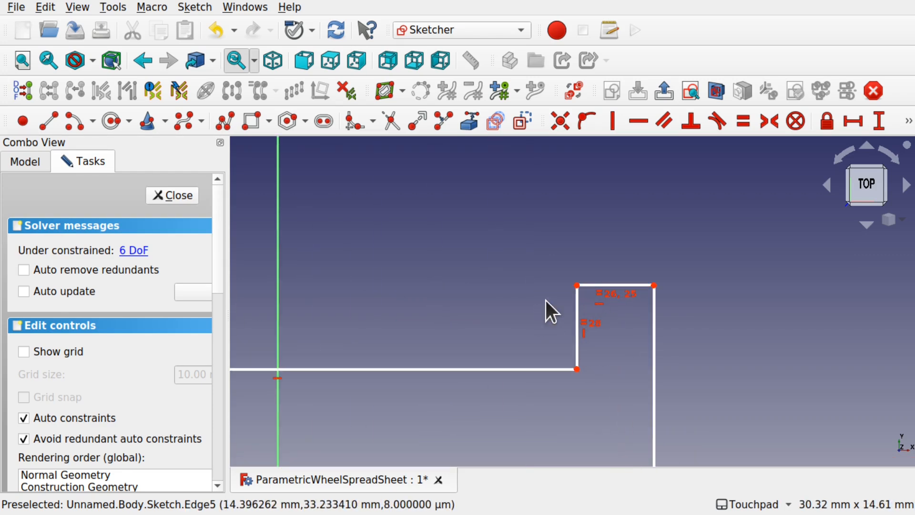
- Give the right rim's short top edge a 3 mm horizontal length
left_click(636, 285)
left_click(854, 121)
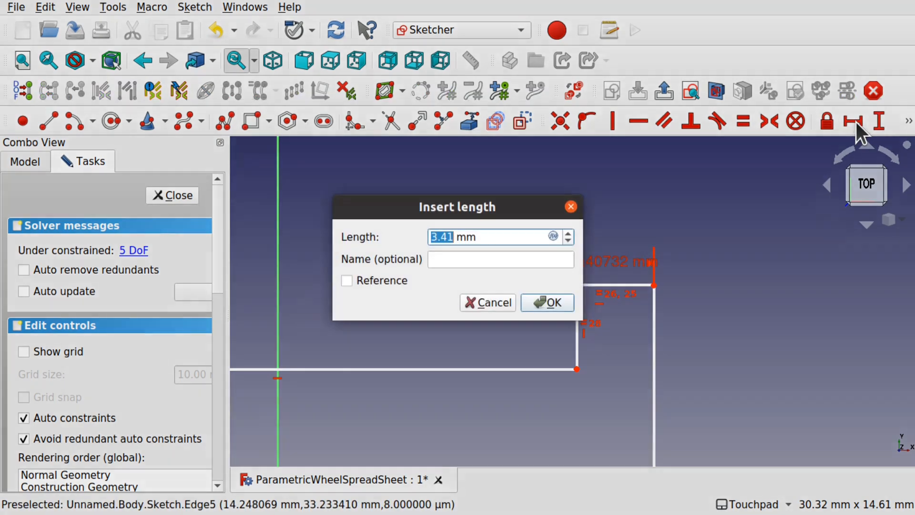
type("3")
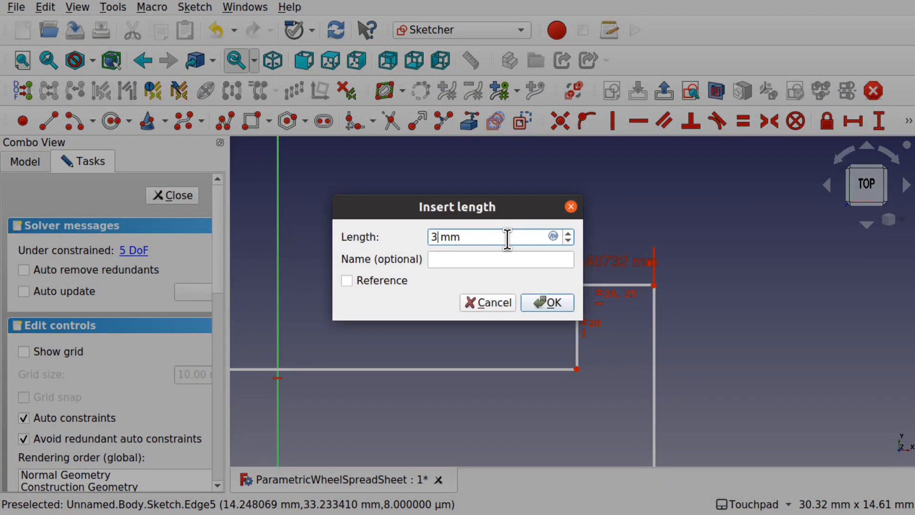
left_click(548, 302)
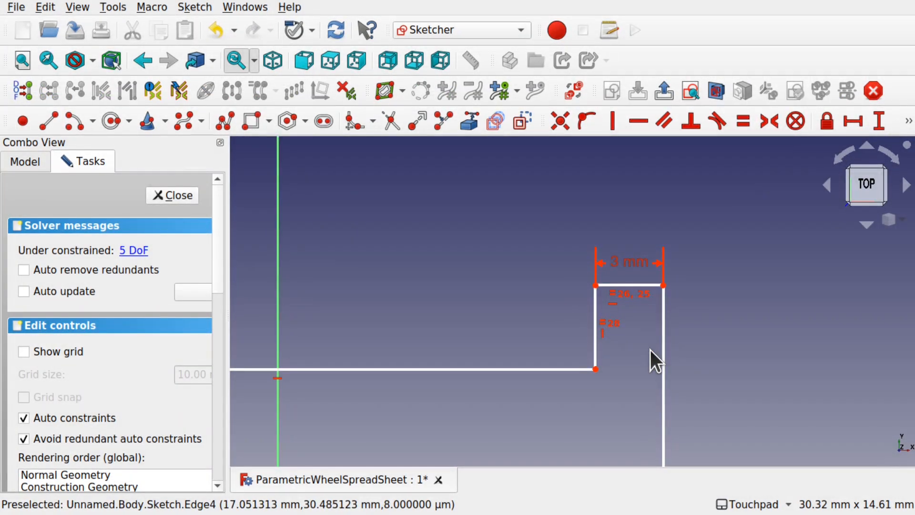
scroll(650, 350, "down", 3)
scroll(651, 350, "down", 2)
- Pull the right foot edge inward to reshape the outline and recentre the sketch
mouse_move(621, 419)
middle_mouse_down("shift")
mouse_move(557, 336)
mouse_move(570, 307)
middle_mouse_up("shift")
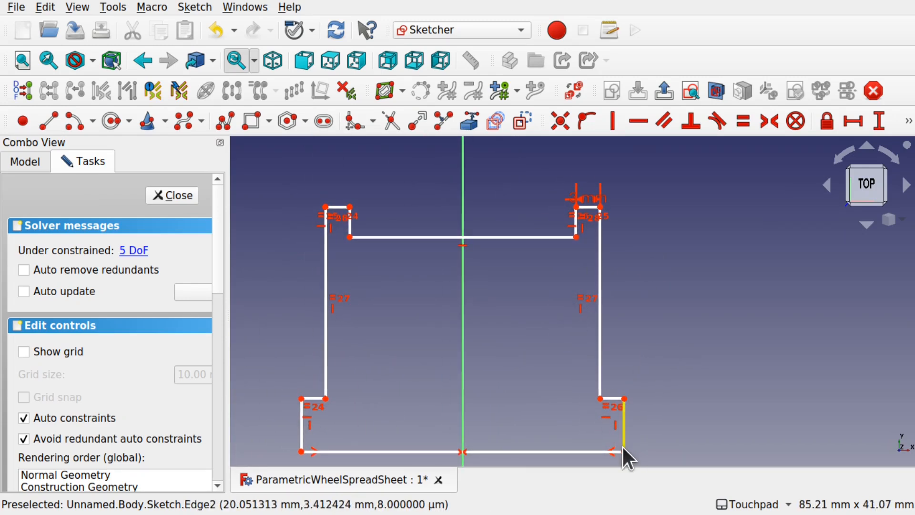
left_click_drag(623, 448, 579, 448)
mouse_move(578, 448)
middle_mouse_down("shift")
mouse_move(621, 403)
mouse_move(631, 407)
middle_mouse_up("shift")
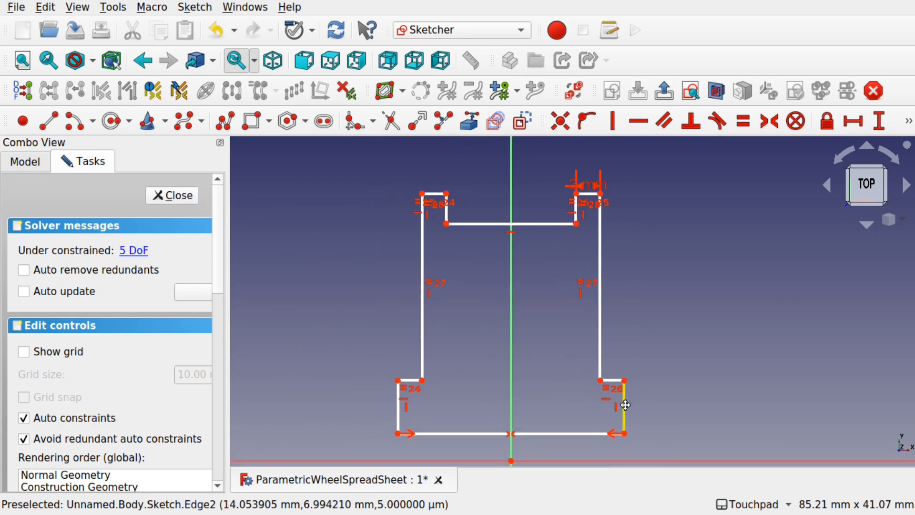
middle_click_drag(574, 402, 531, 362, "shift")
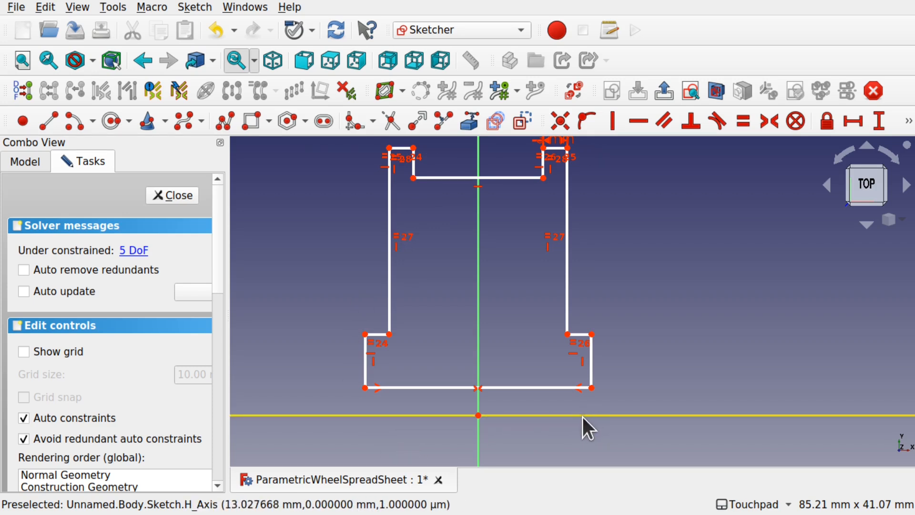
- Set a 1.5 mm vertical distance from the origin to the bottom-right corner
left_click(592, 388)
left_click(479, 415)
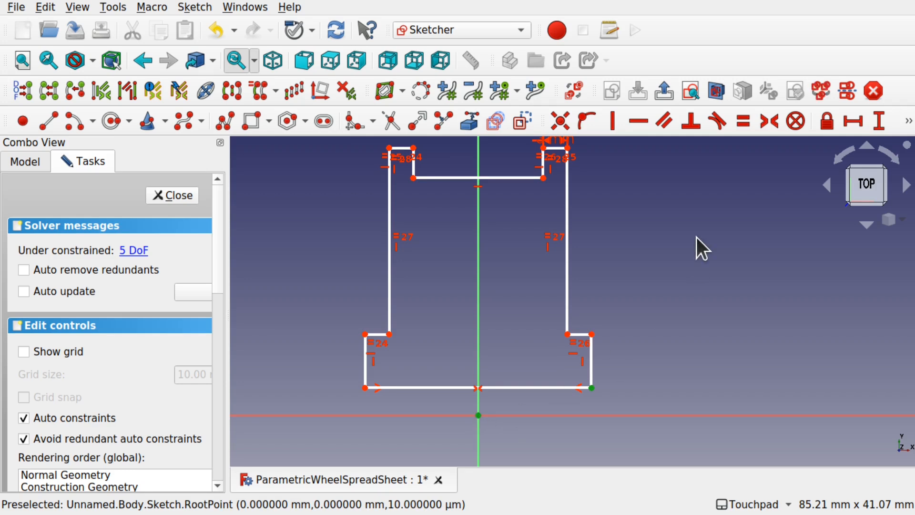
left_click(879, 121)
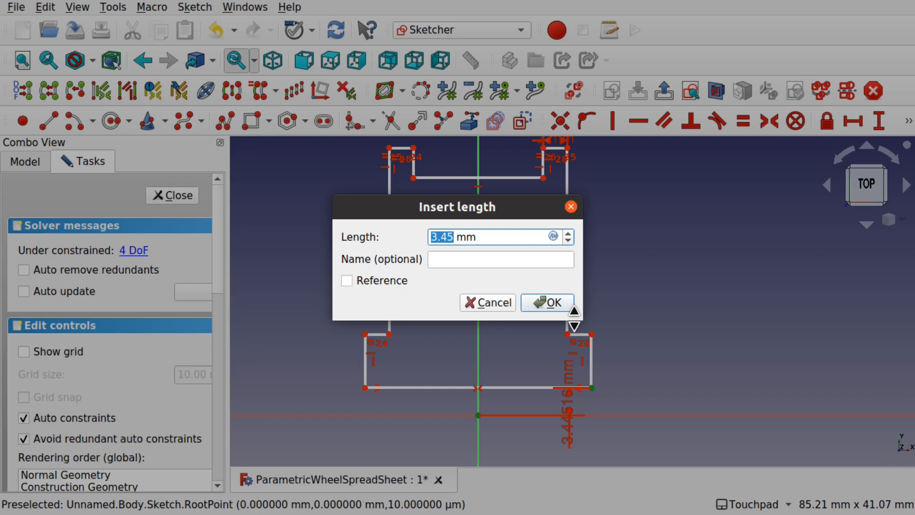
type("1.5")
key("Return")
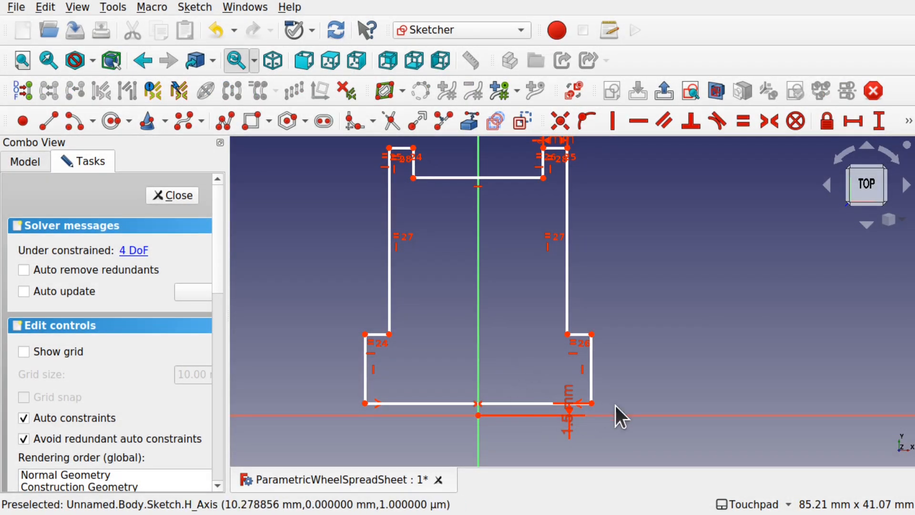
left_click_drag(575, 413, 641, 376)
left_click_drag(593, 335, 602, 367)
- Recentre the profile and move the 3 mm dimension label up and right
scroll(507, 333, "down", 2)
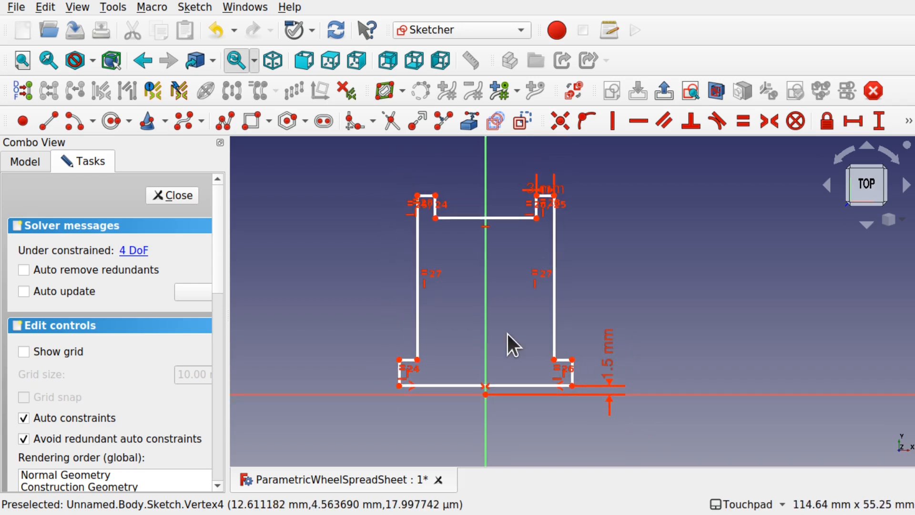
middle_click_drag(509, 327, 539, 330, "shift")
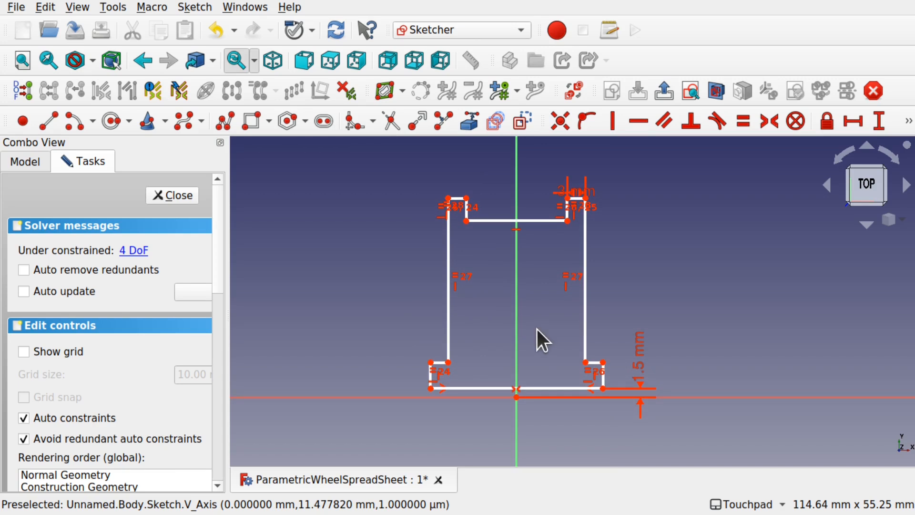
left_click(448, 198)
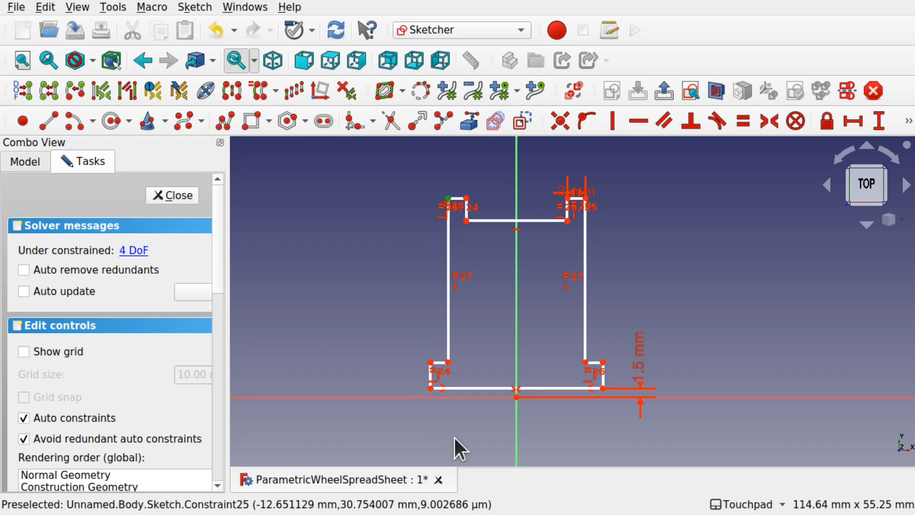
left_click(620, 256)
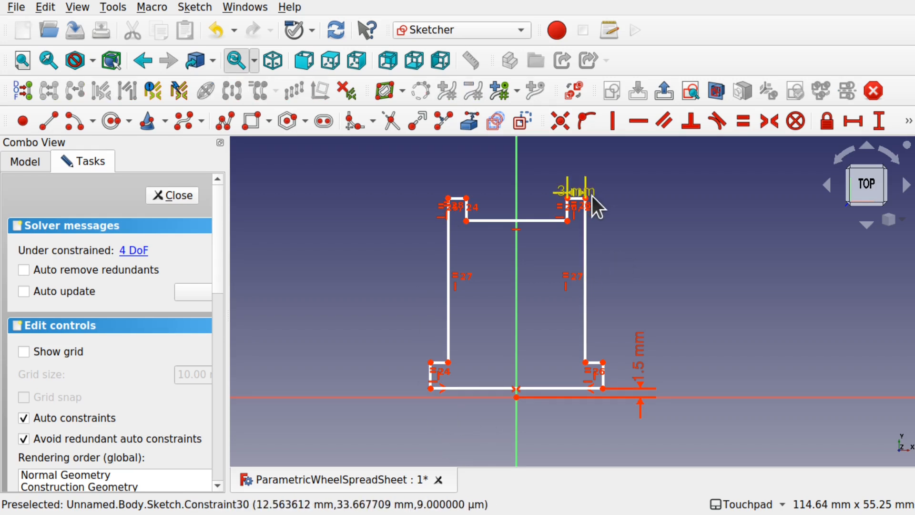
left_click_drag(588, 192, 658, 173)
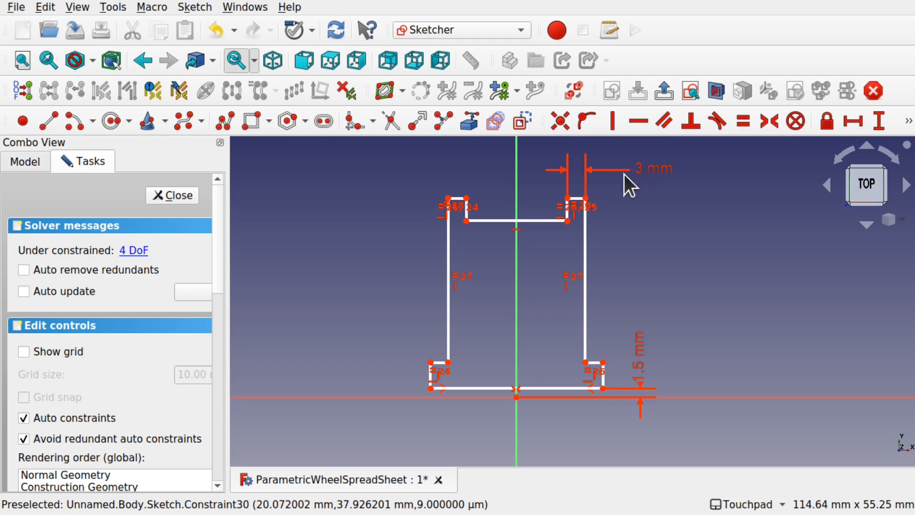
- Set a 30 mm vertical distance from the origin to the top-right corner
left_click(587, 196)
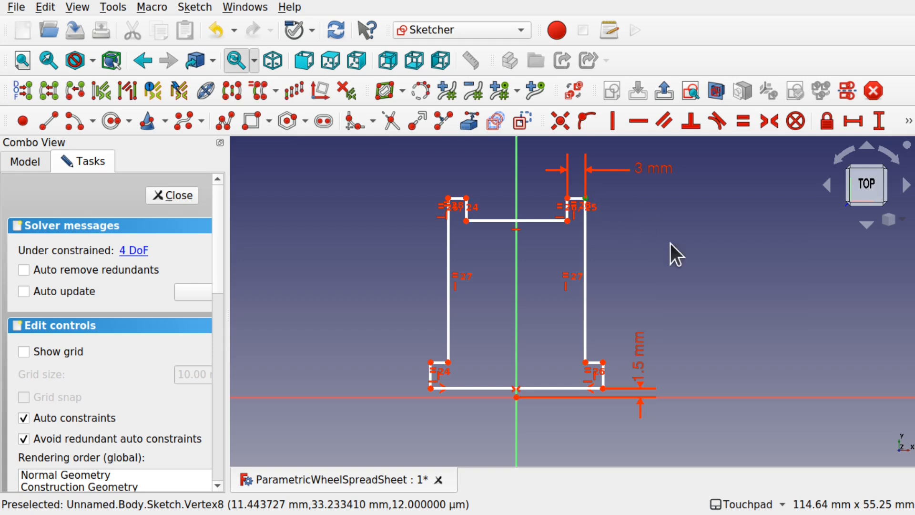
left_click(517, 397)
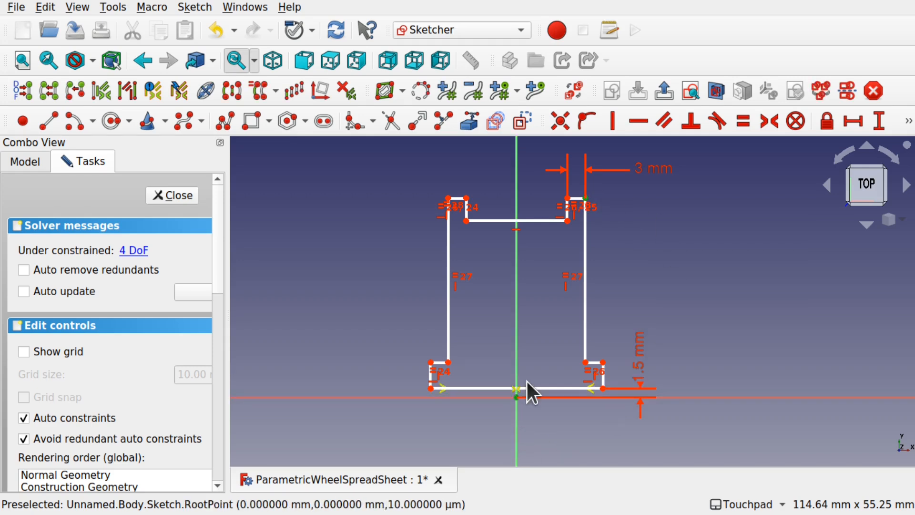
left_click(880, 123)
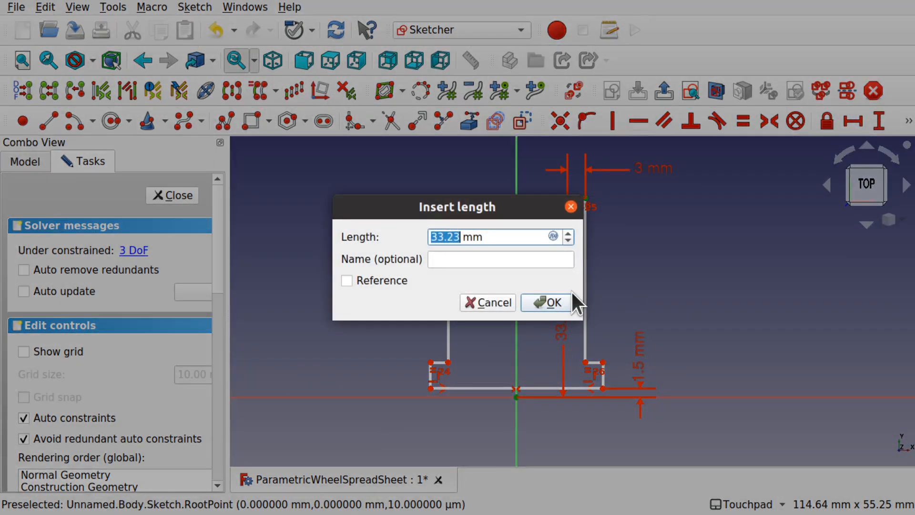
type("30")
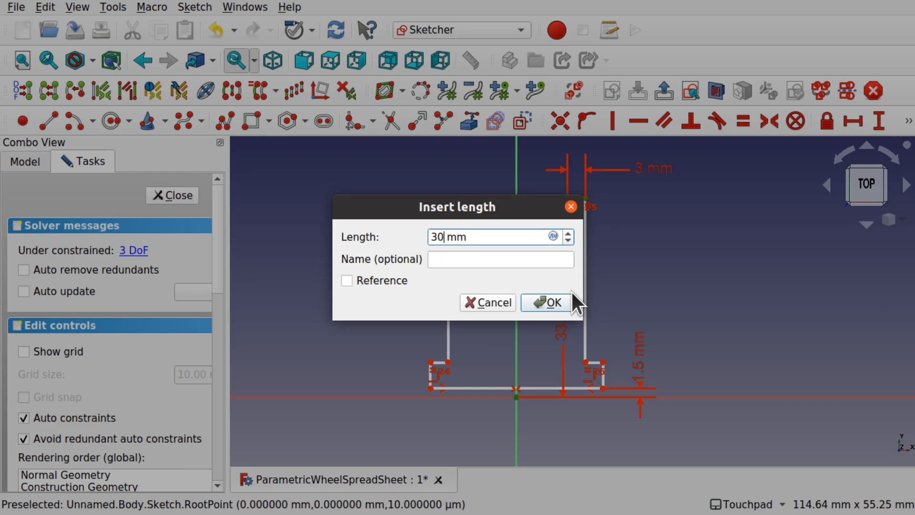
left_click(542, 303)
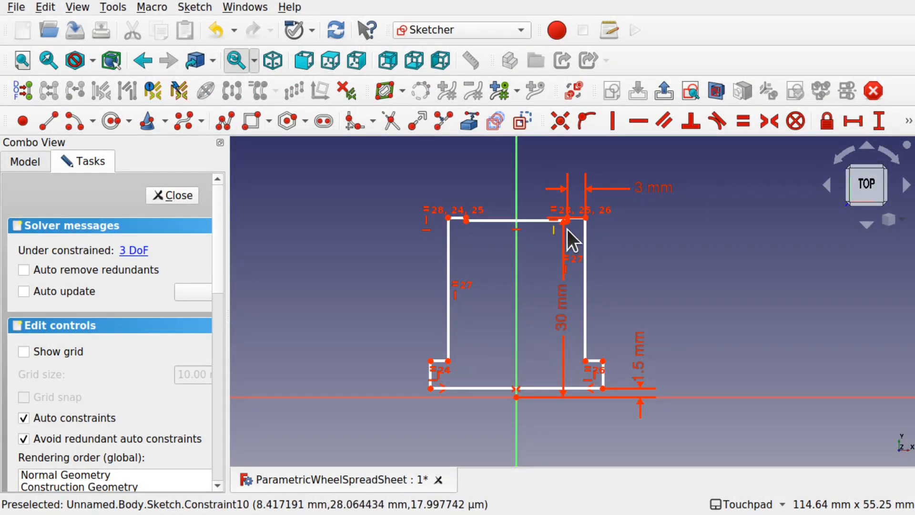
left_click_drag(534, 219, 537, 252)
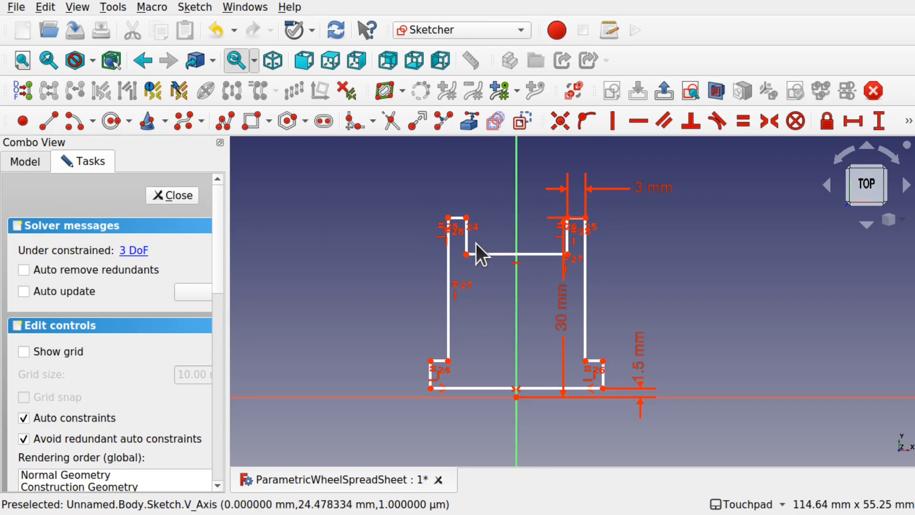
scroll(560, 228, "up", 3)
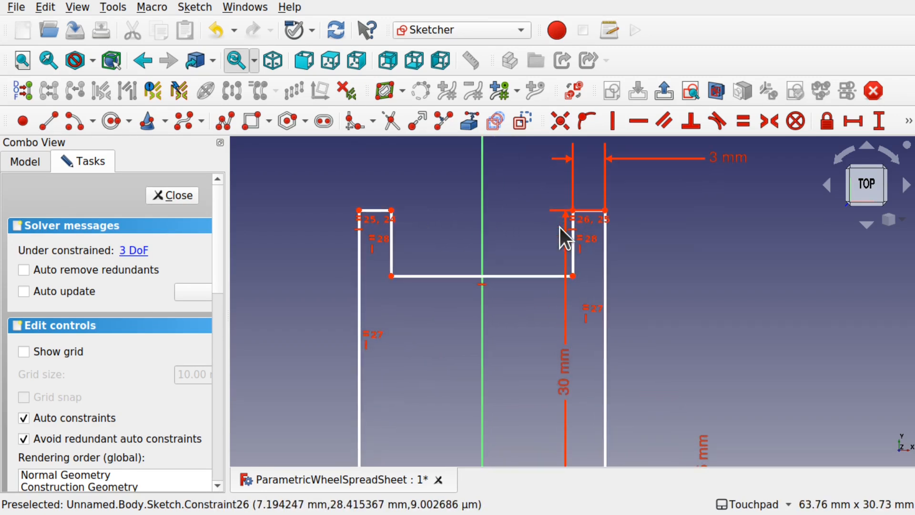
left_click_drag(688, 345, 693, 345)
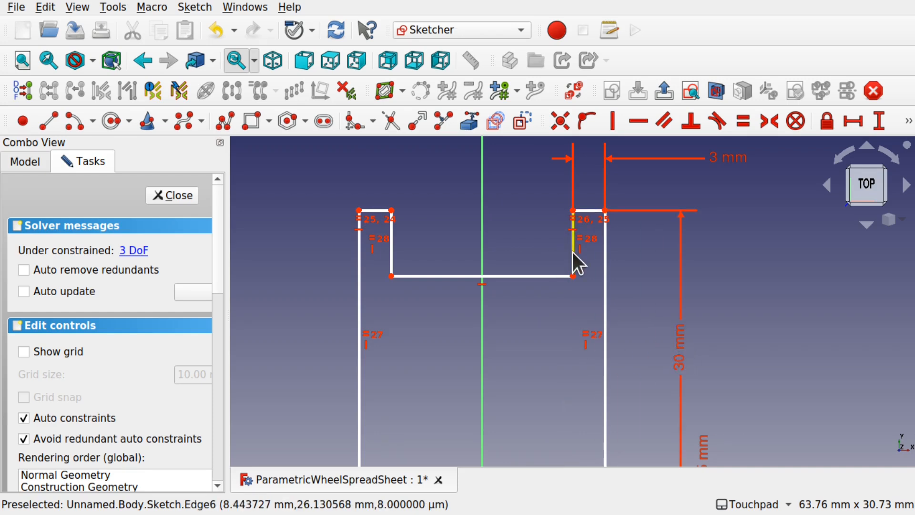
- Constrain the top slot's inner edge to a 2 mm depth and pull the left side inward
left_click(572, 251)
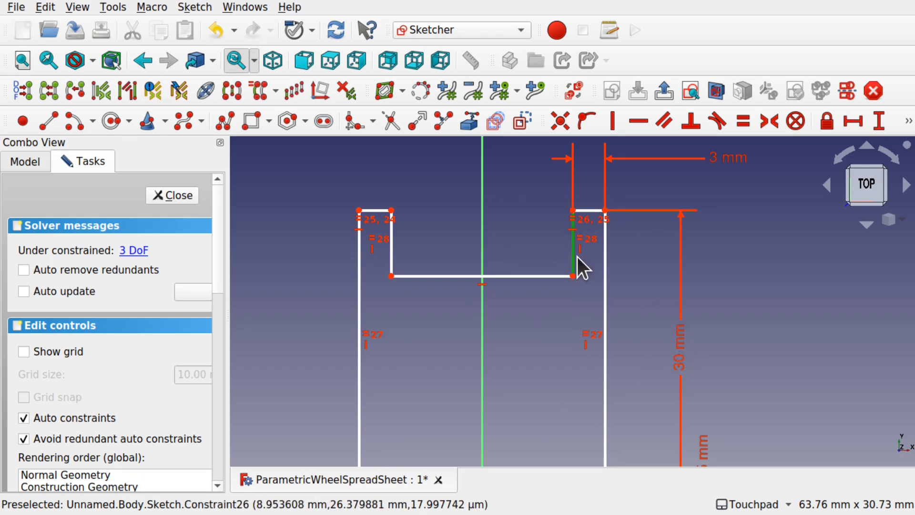
left_click(881, 123)
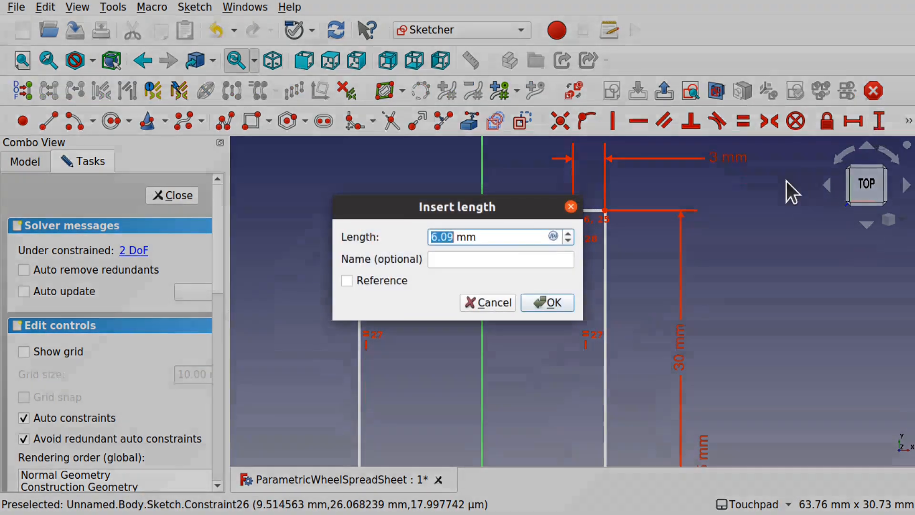
type("2")
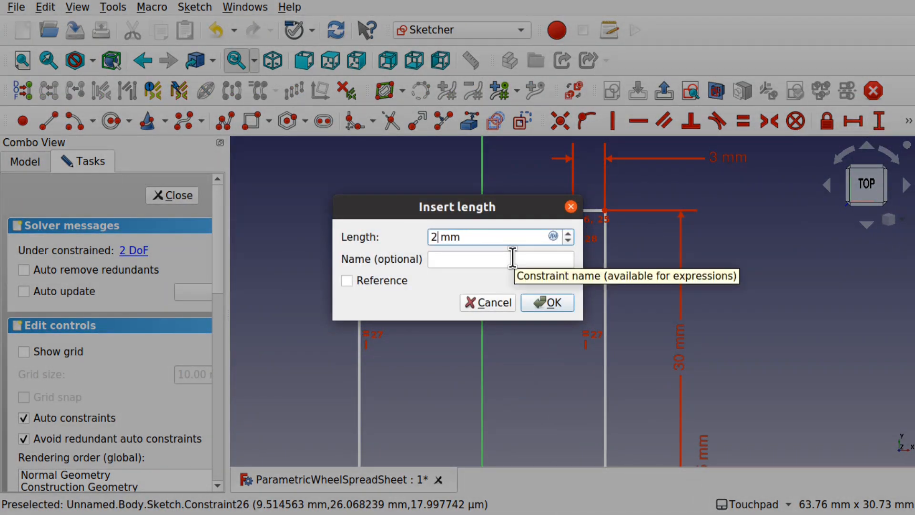
left_click(546, 300)
scroll(546, 299, "down", 5)
scroll(545, 299, "up", 2)
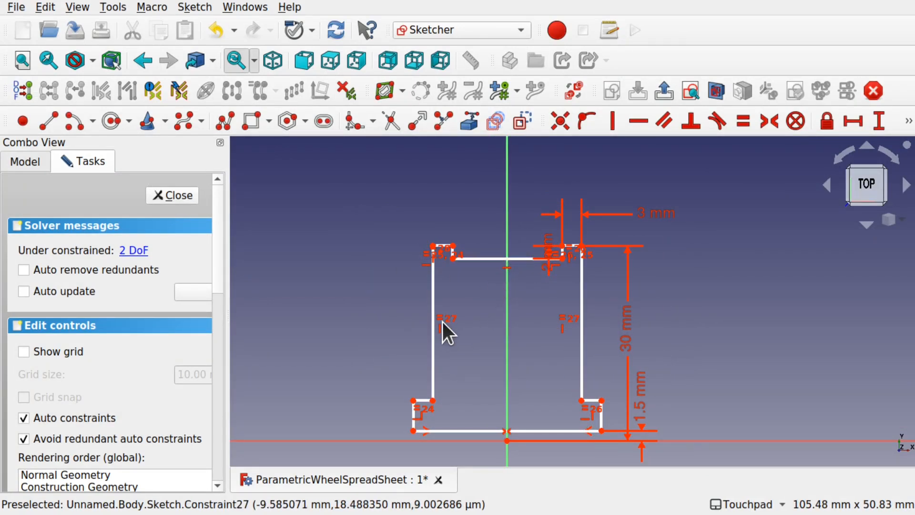
mouse_move(444, 323)
left_mouse_down()
mouse_move(457, 322)
mouse_move(433, 314)
left_mouse_up()
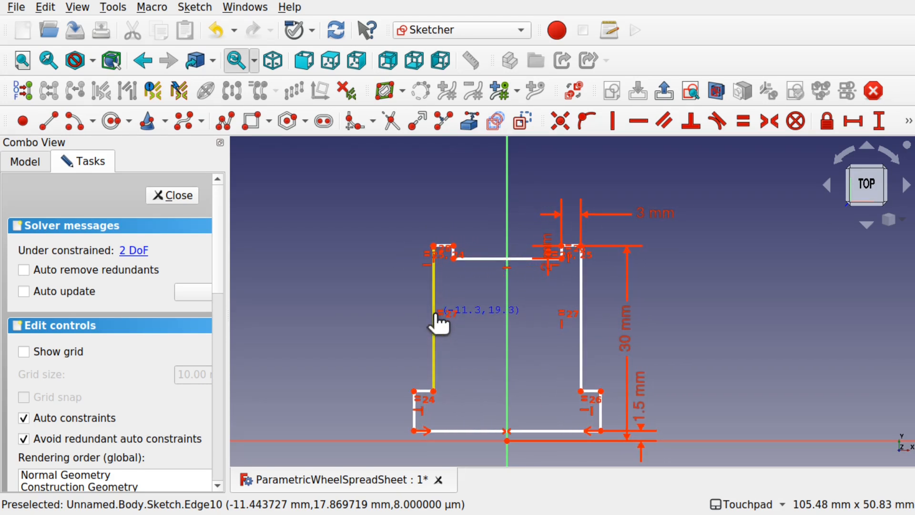
- Give the bottom edge a 25 mm horizontal length and place its label below the profile
left_click_drag(550, 257, 689, 177)
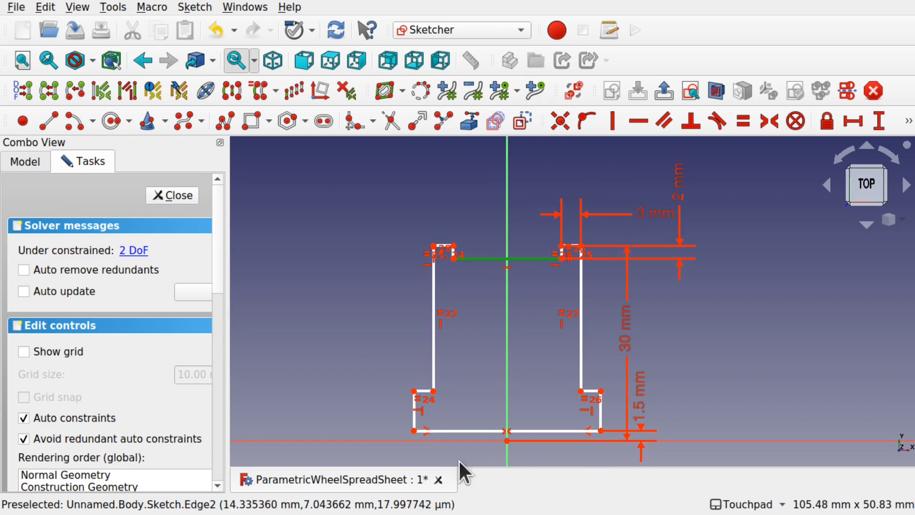
left_click(470, 431)
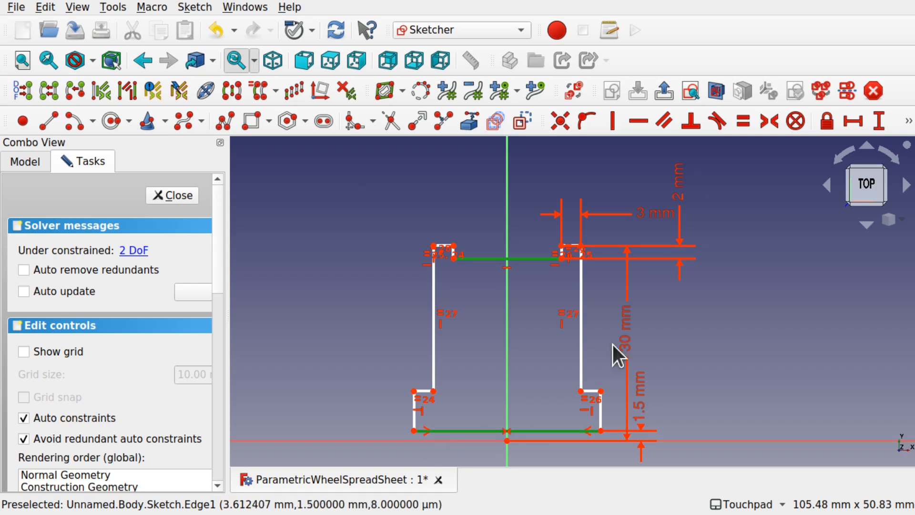
left_click(854, 114)
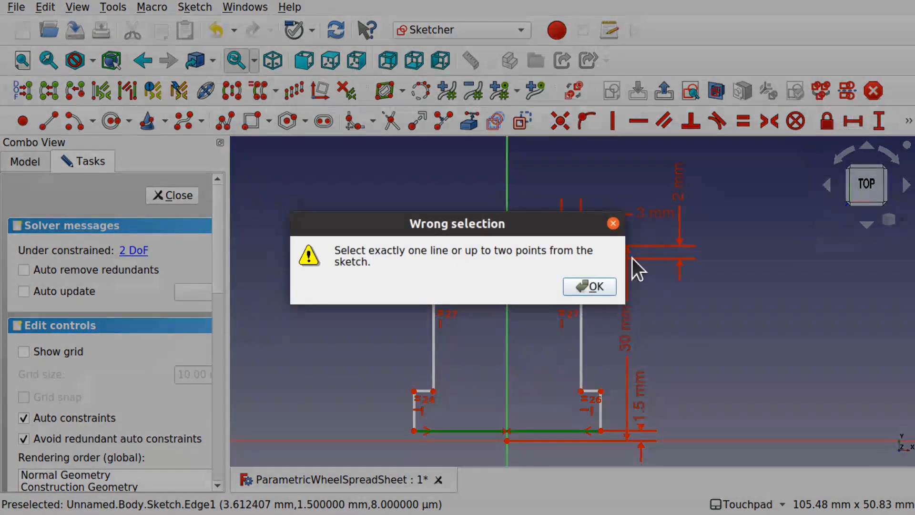
left_click(591, 287)
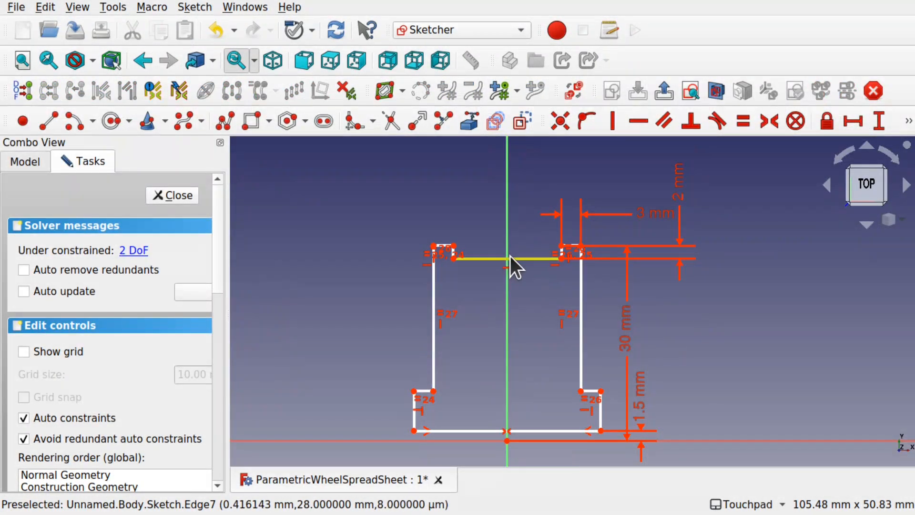
left_click(479, 429)
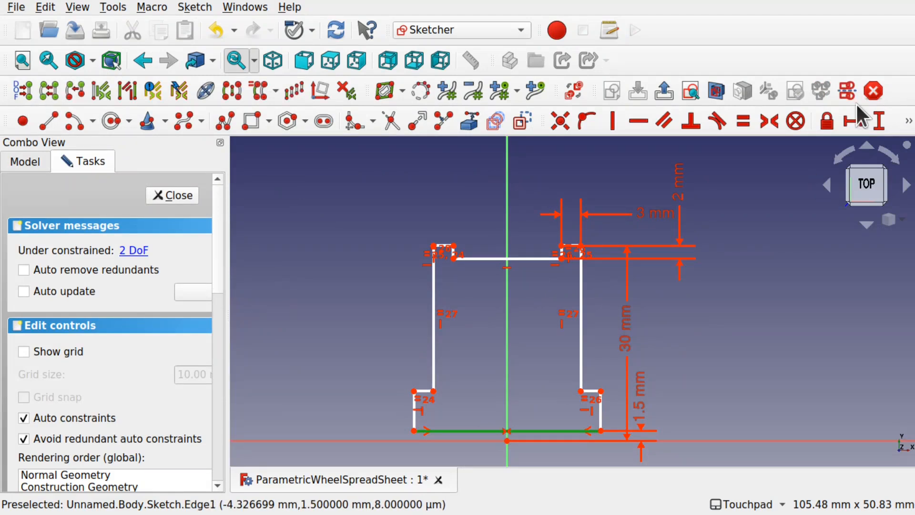
left_click(853, 122)
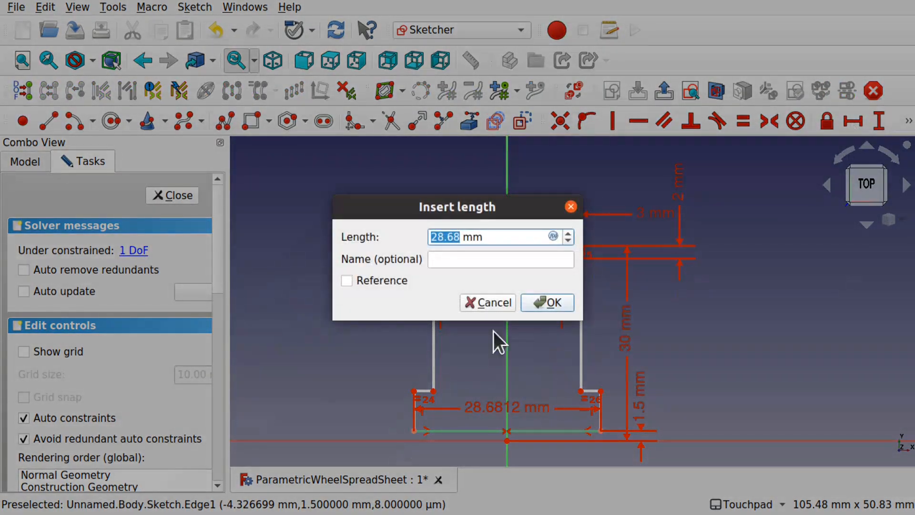
type("25")
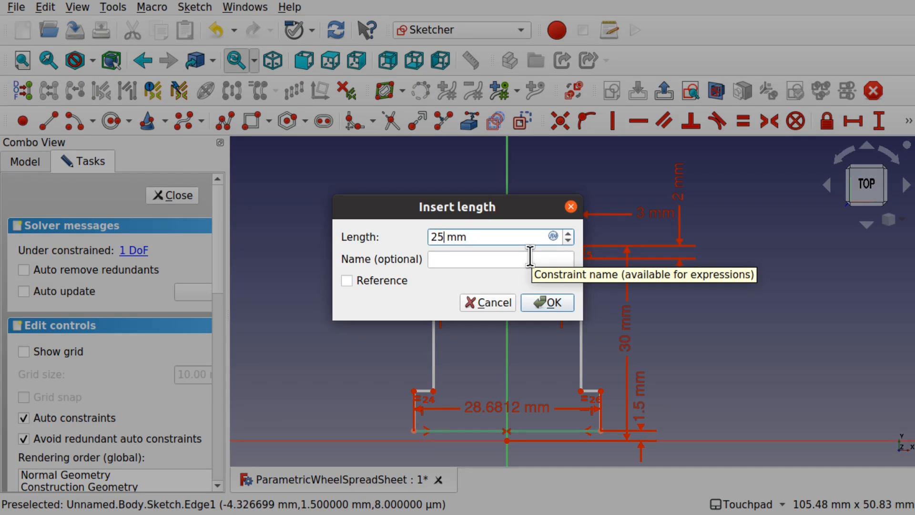
left_click(553, 302)
left_click_drag(503, 411, 513, 454)
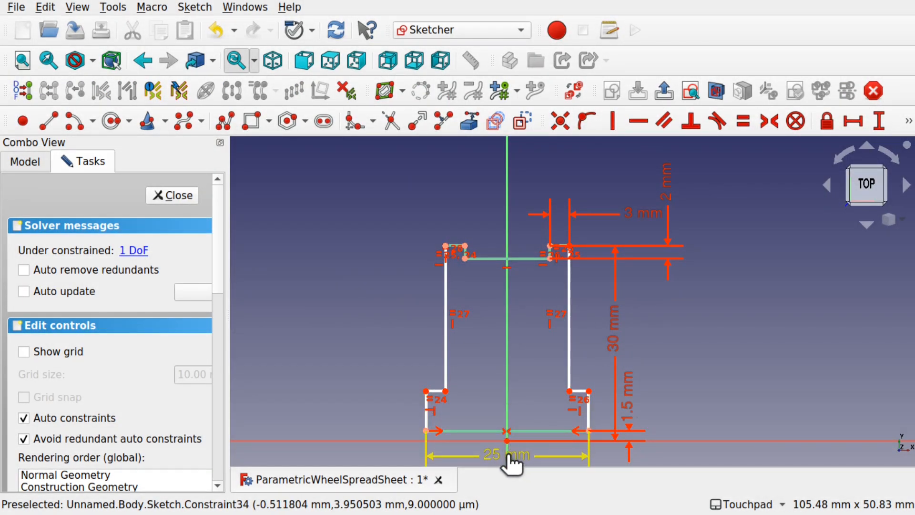
mouse_move(590, 388)
left_mouse_down()
mouse_move(597, 409)
mouse_move(593, 394)
left_mouse_up()
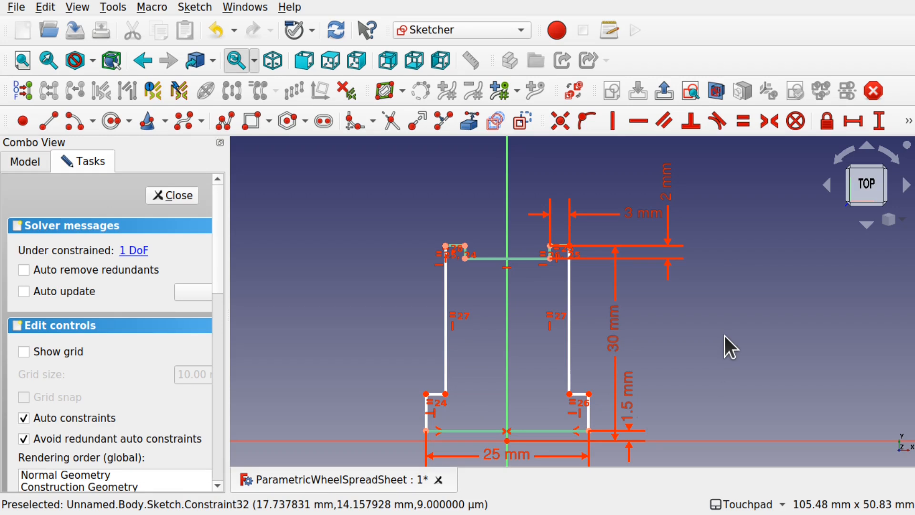
mouse_move(706, 394)
left_mouse_down("shift")
mouse_move(630, 360)
mouse_move(633, 318)
mouse_move(666, 328)
left_mouse_up("shift")
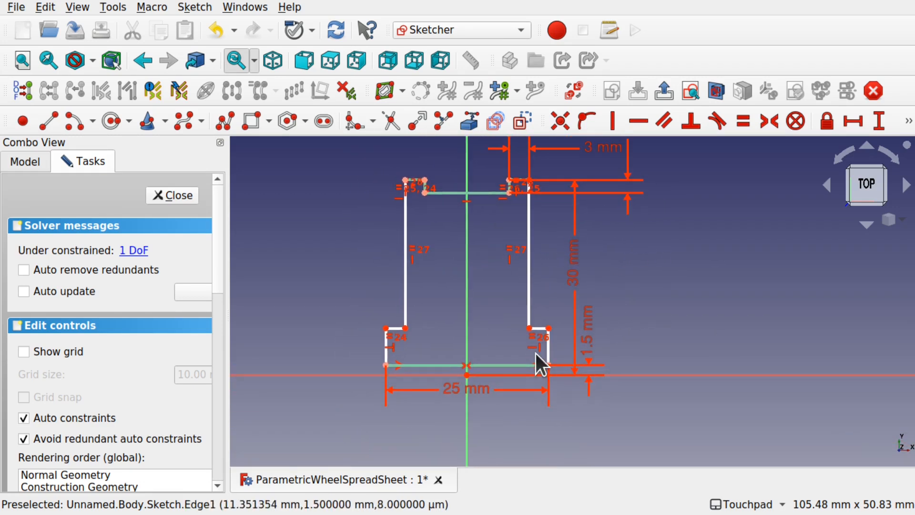
- Cancel a vertical distance between step edge and bottom line, then drag the side steps lower
left_click(549, 354)
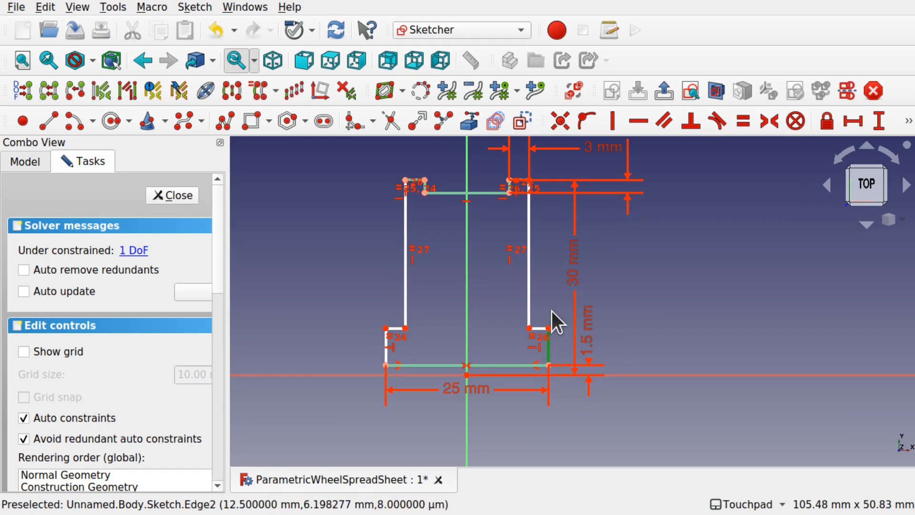
left_click(542, 354)
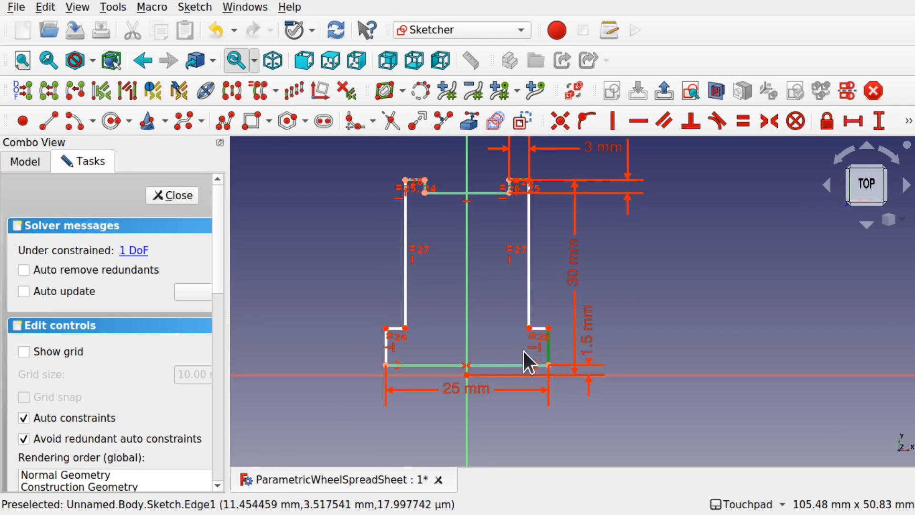
left_click(870, 118)
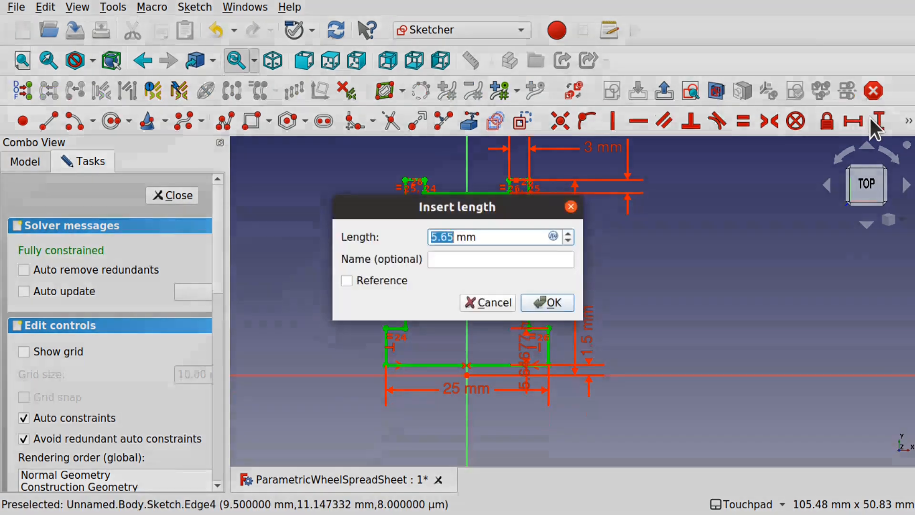
left_click(492, 302)
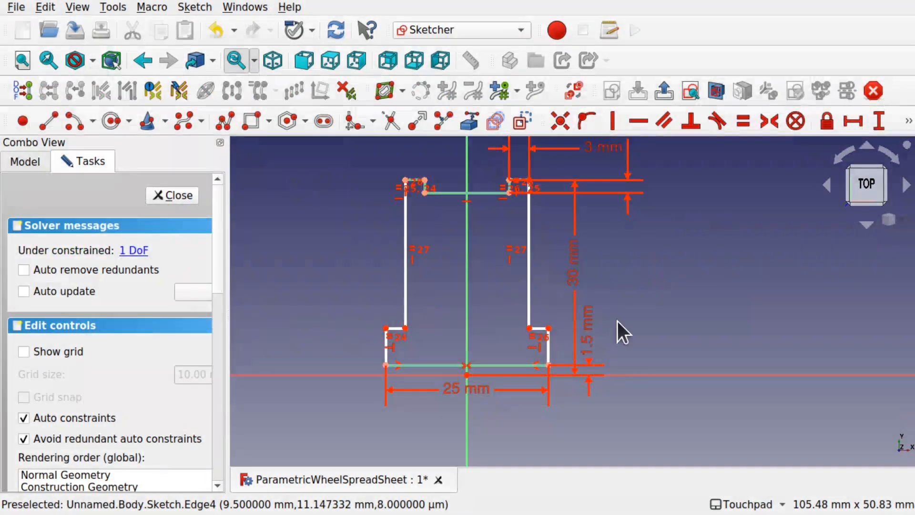
scroll(551, 357, "up", 4)
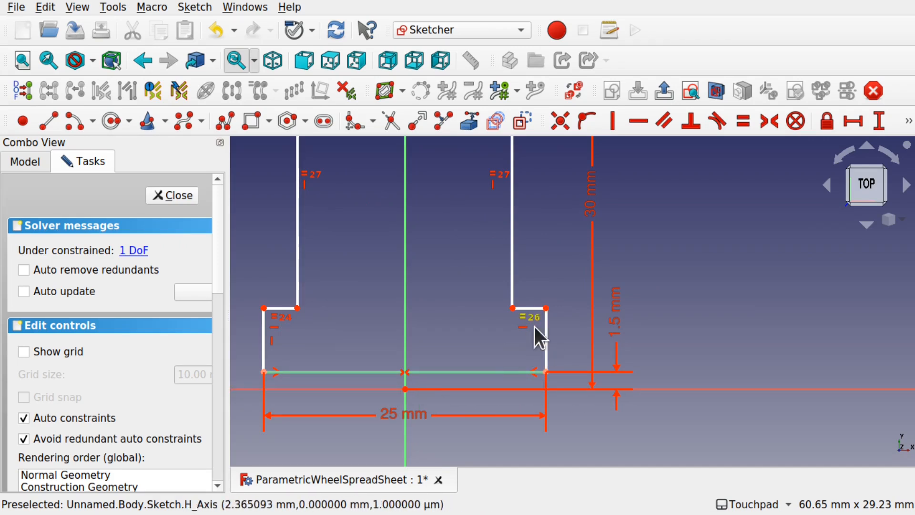
left_click_drag(549, 306, 546, 328)
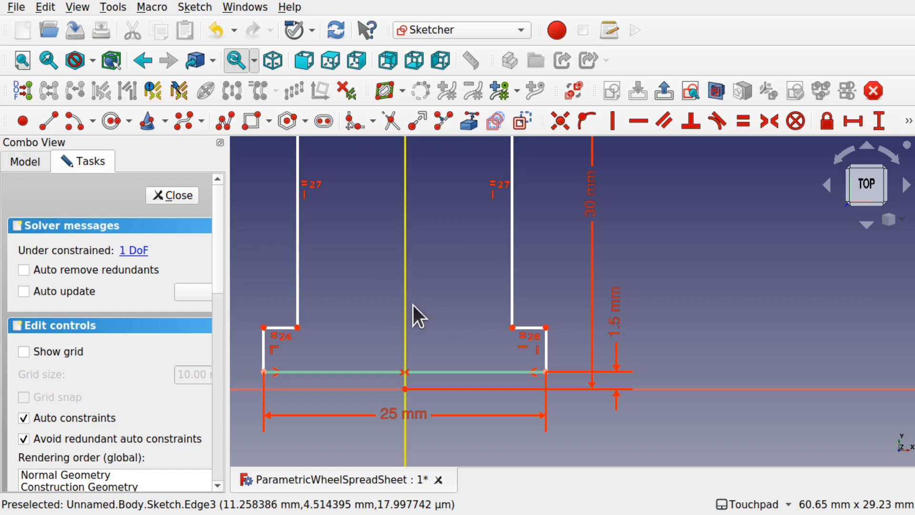
scroll(439, 319, "down", 3)
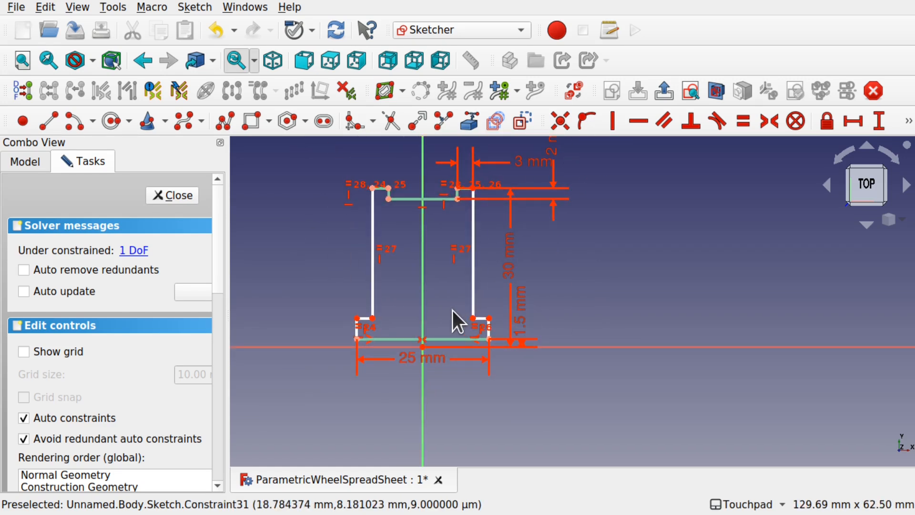
scroll(453, 311, "up", 3)
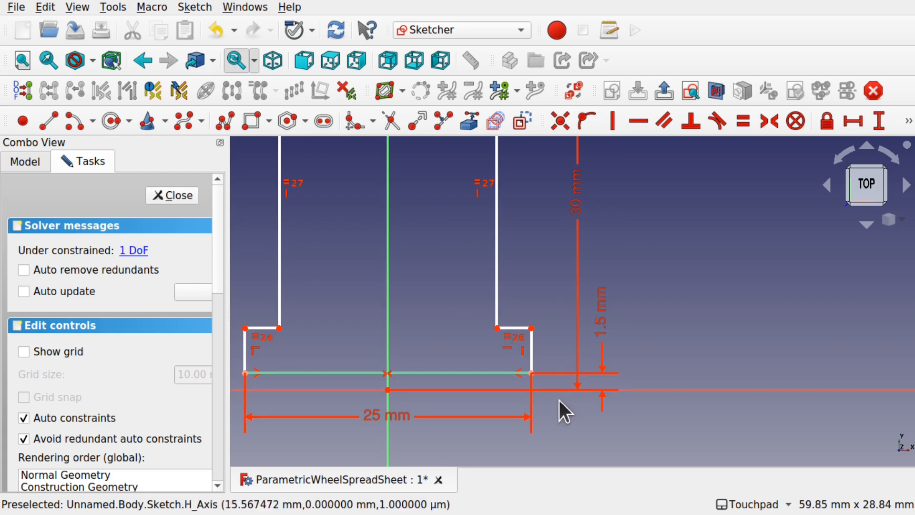
left_click(605, 318)
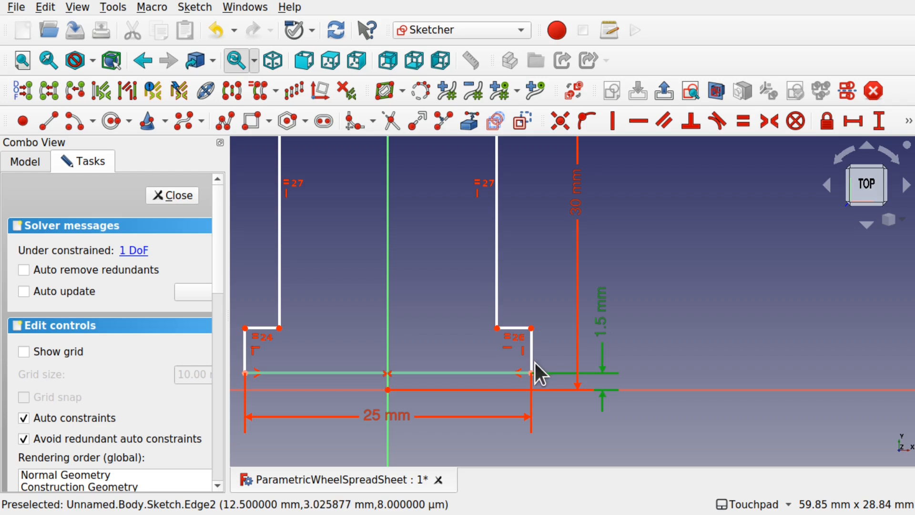
left_click(565, 350)
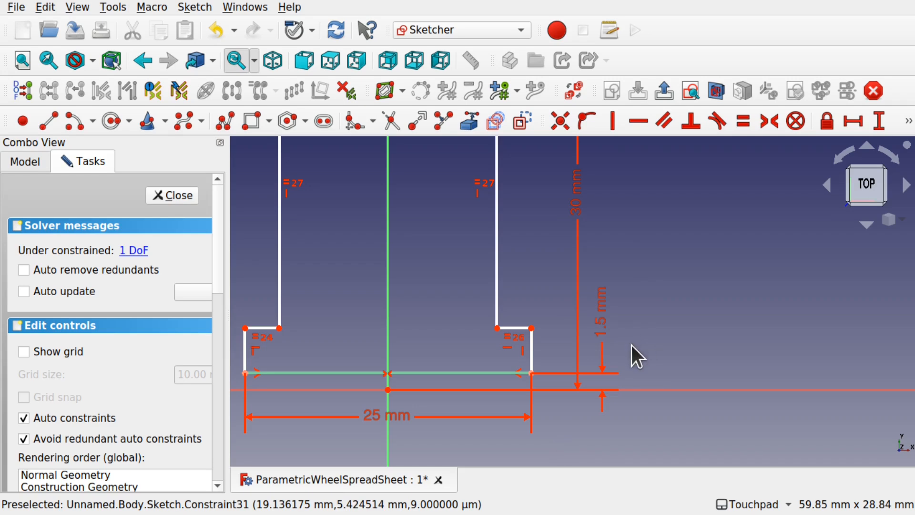
- Name the 1.5 mm vertical constraint AxleDia and move its label further right
double_click(604, 330)
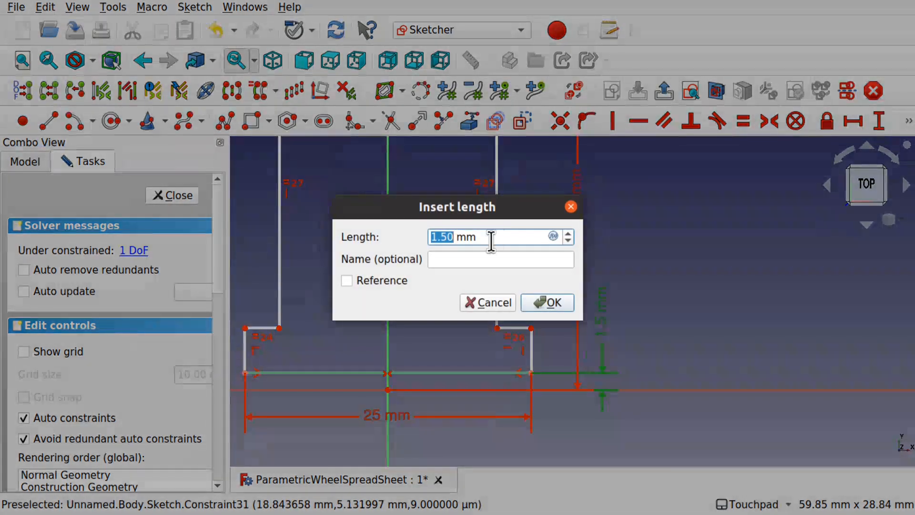
left_click(464, 260)
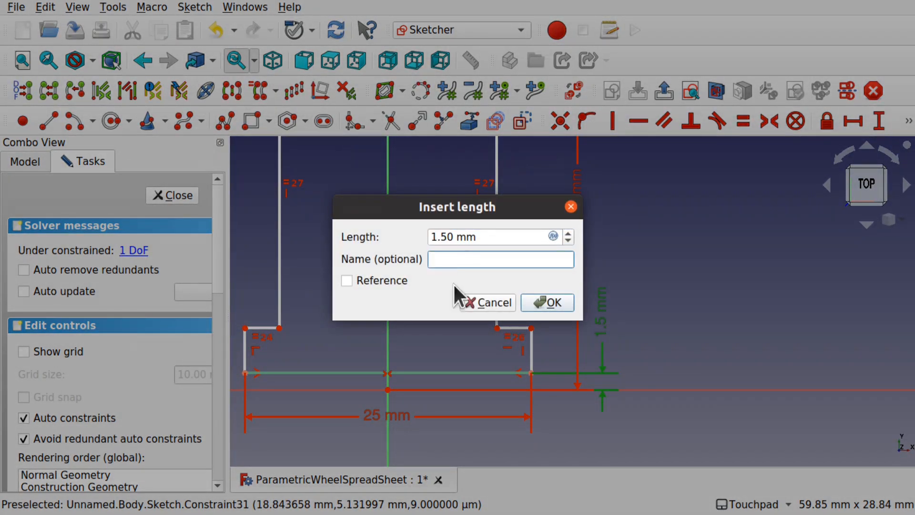
type("A")
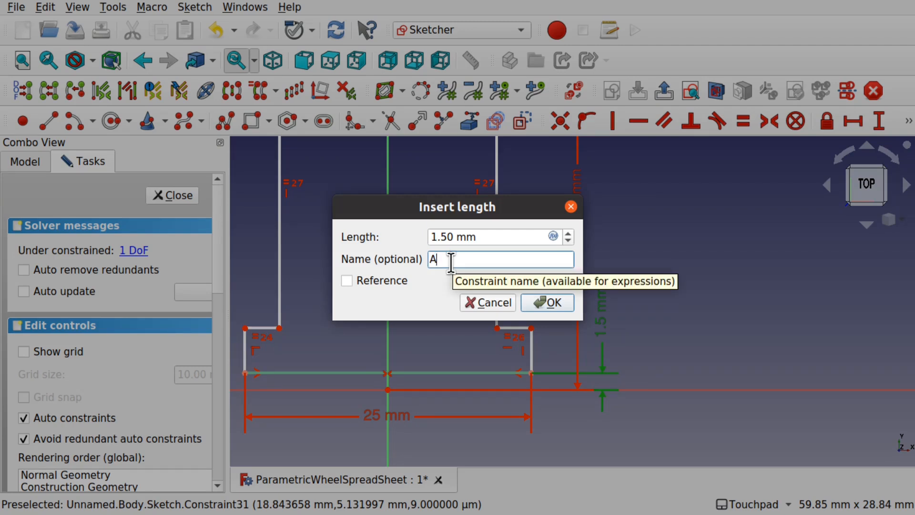
type("xleDia")
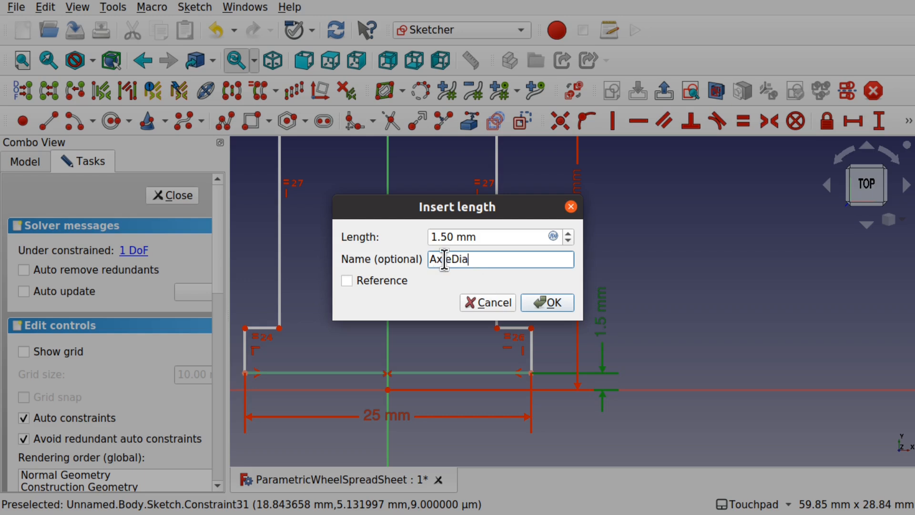
left_click(547, 302)
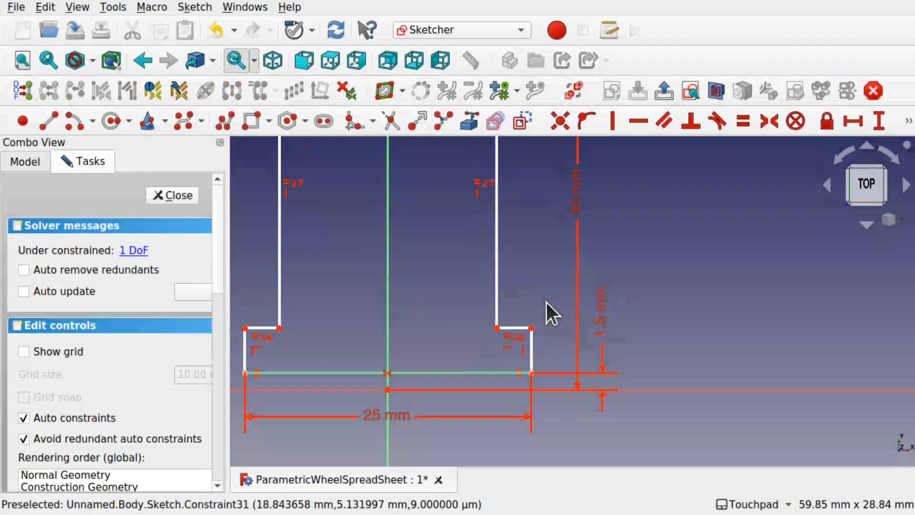
left_click_drag(605, 322, 616, 339)
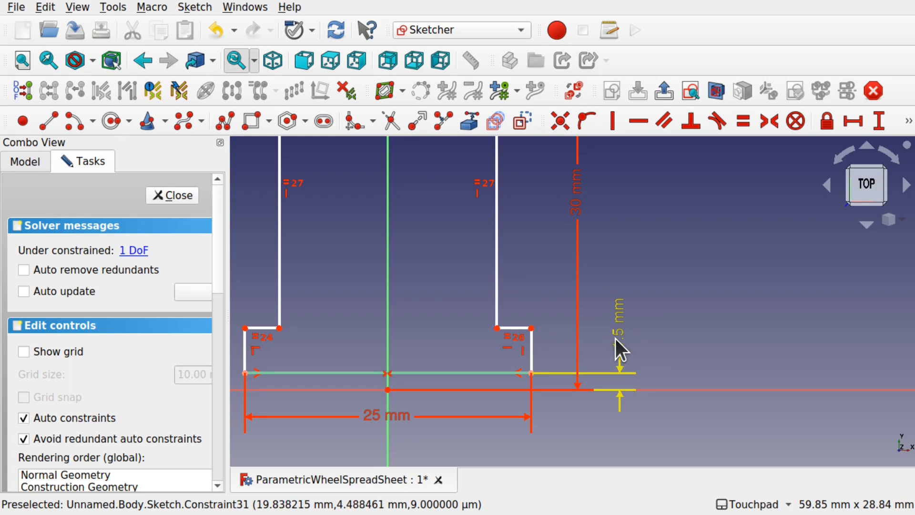
- Add a vertical length constraint to the right step's edge with the formula Constraints.AxleDia * 0.2
left_click(534, 356)
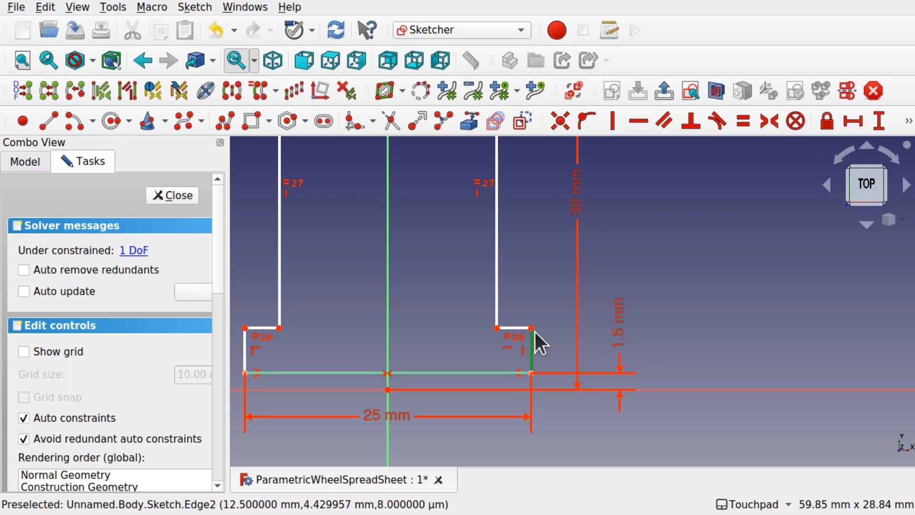
left_click(880, 121)
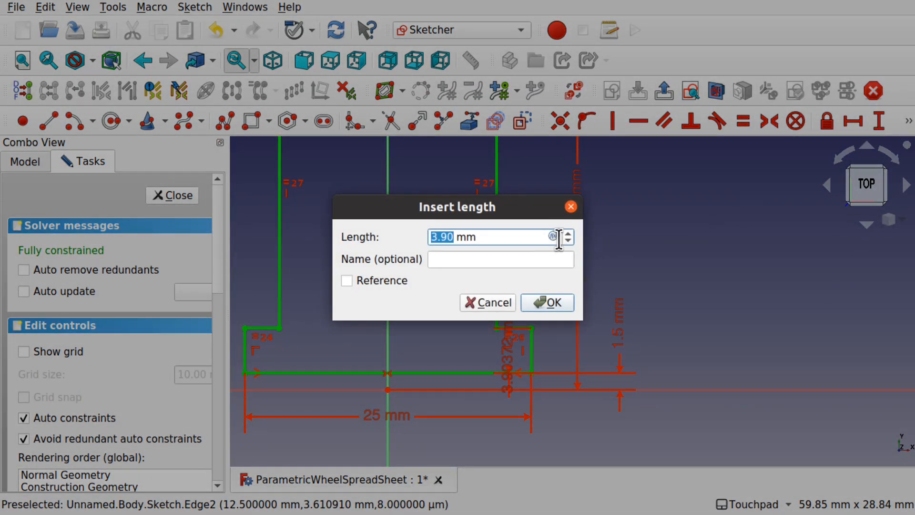
left_click(553, 236)
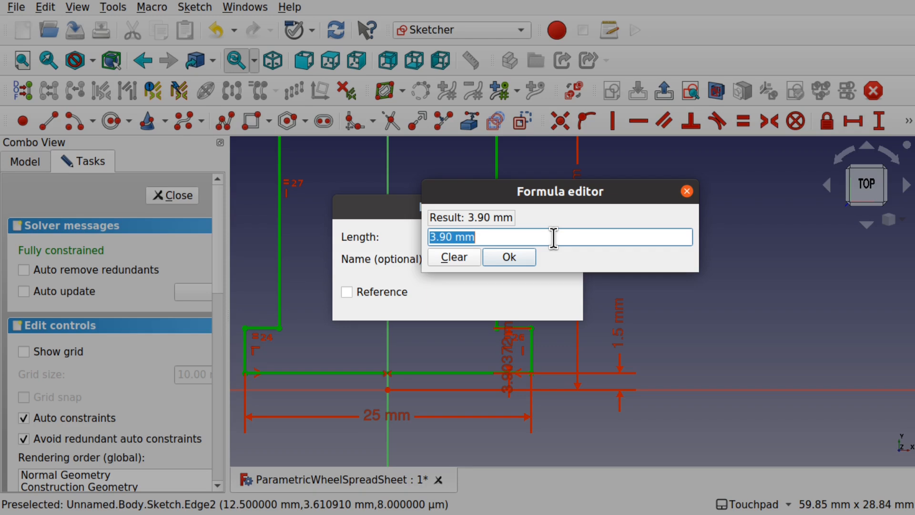
key("BackSpace")
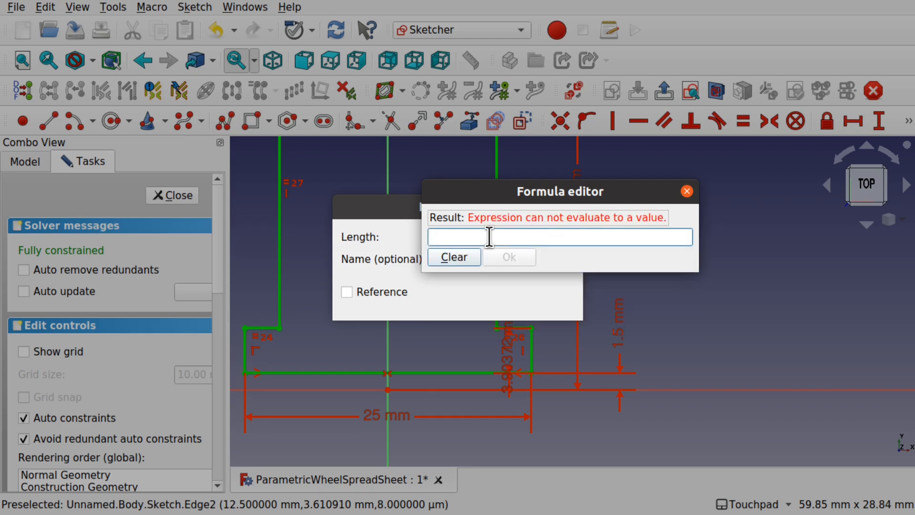
type("Co")
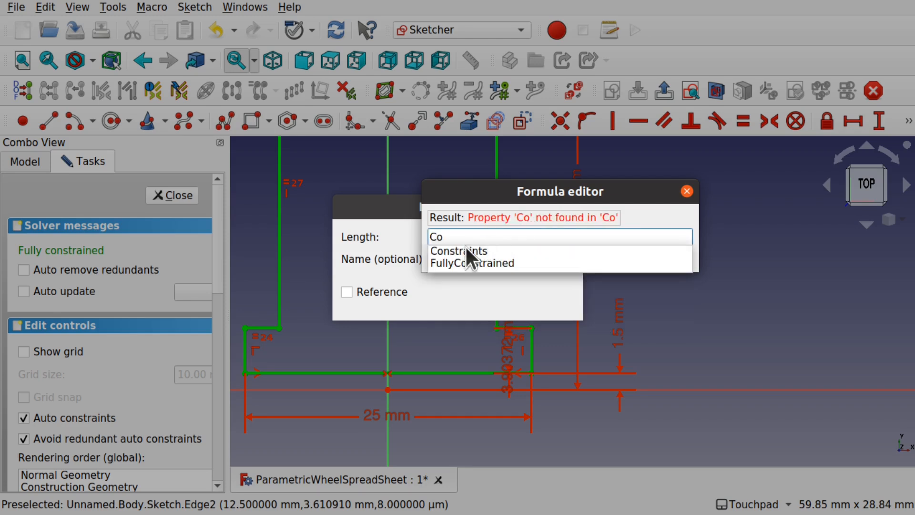
left_click(477, 251)
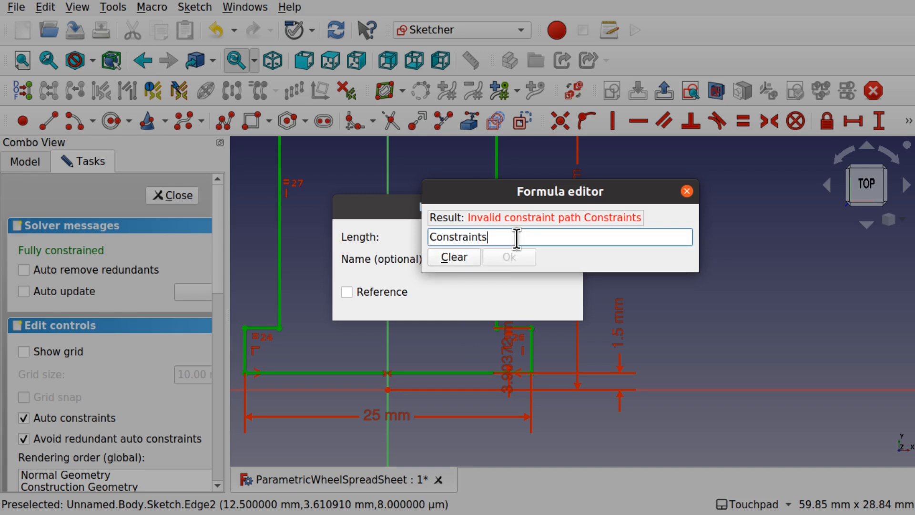
type(".")
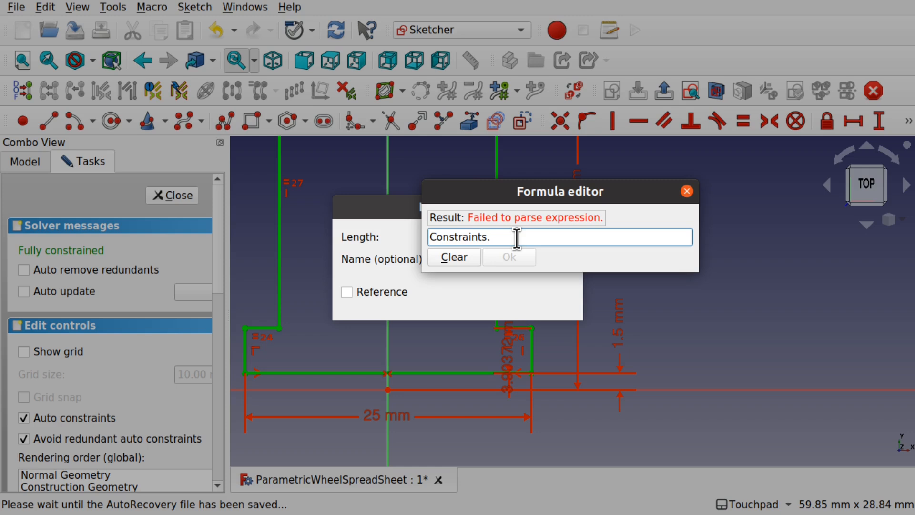
type("AxleDia")
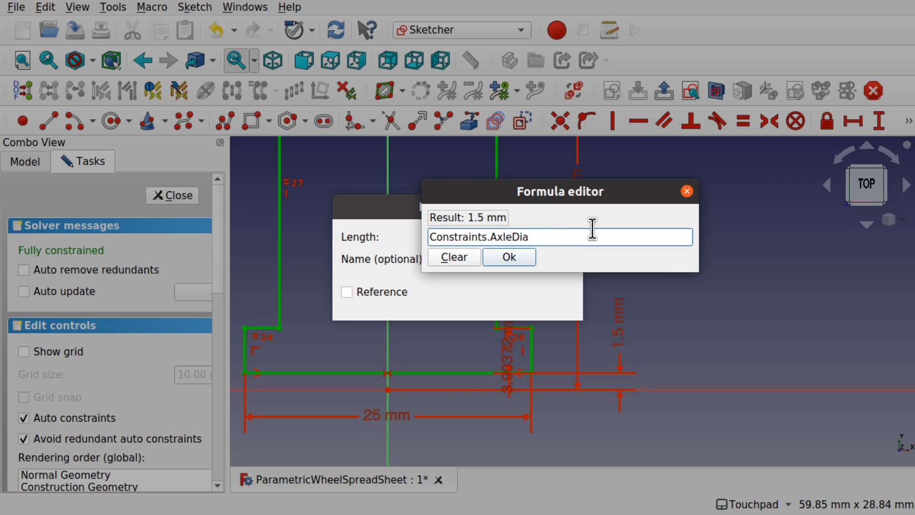
type("* 0.2")
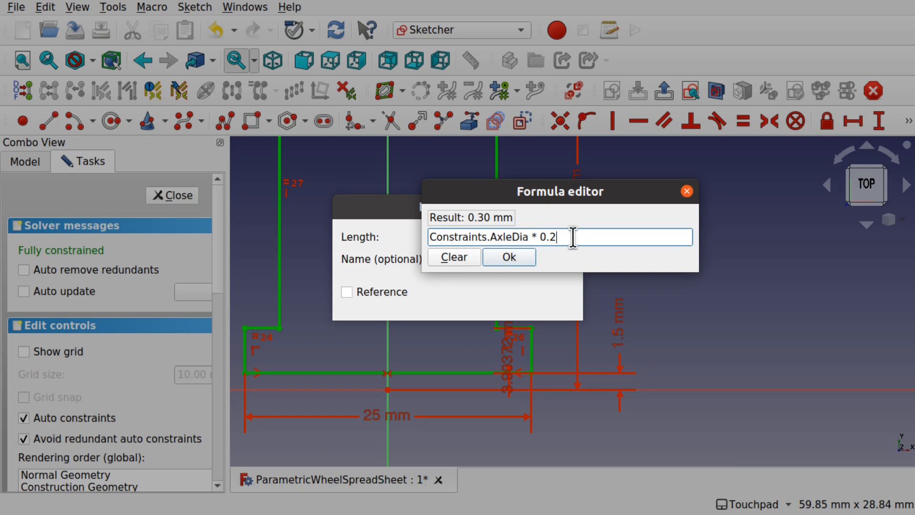
- Append + Constraints.AxleDia to the formula, apply the 1.80 mm length, and move its label clear
double_click(530, 237)
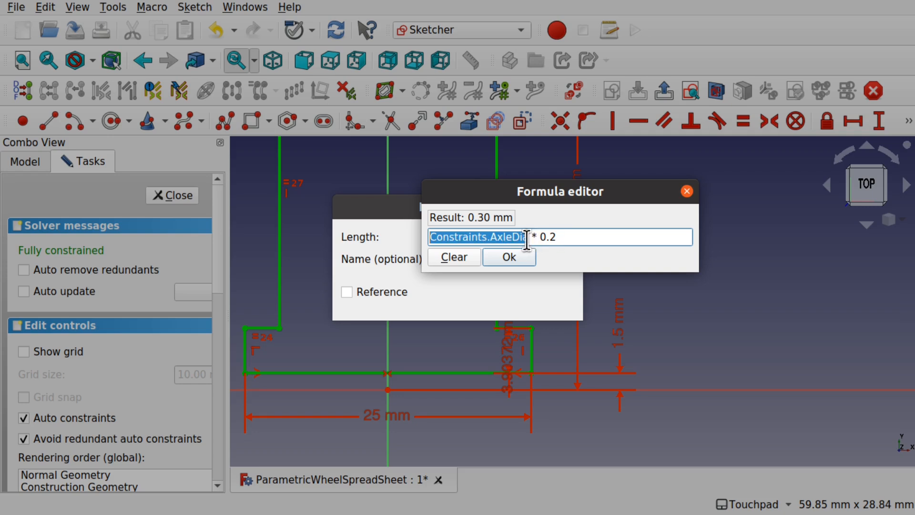
left_click(438, 236)
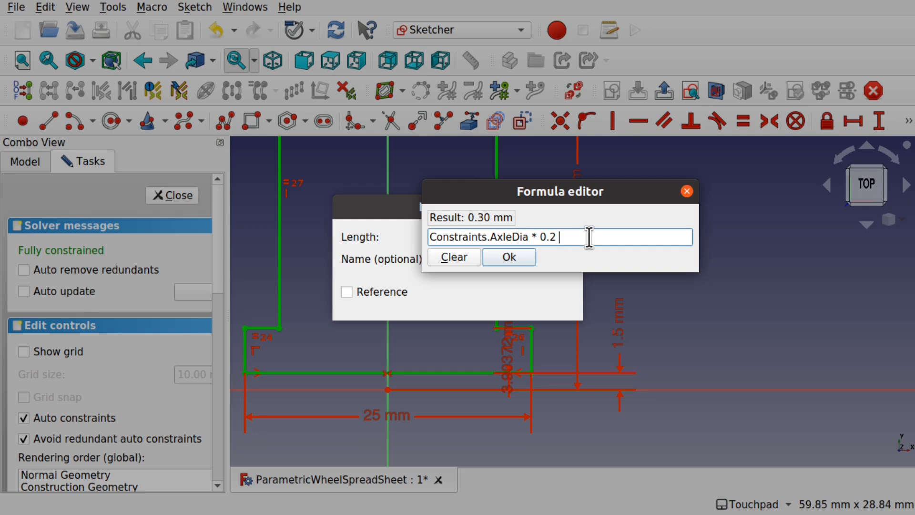
type("+")
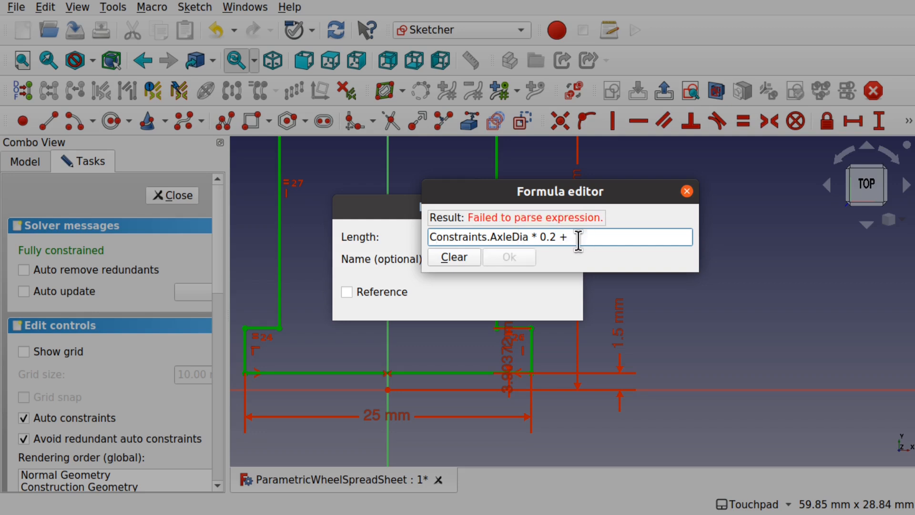
left_click_drag(528, 237, 418, 234)
key("ctrl+c")
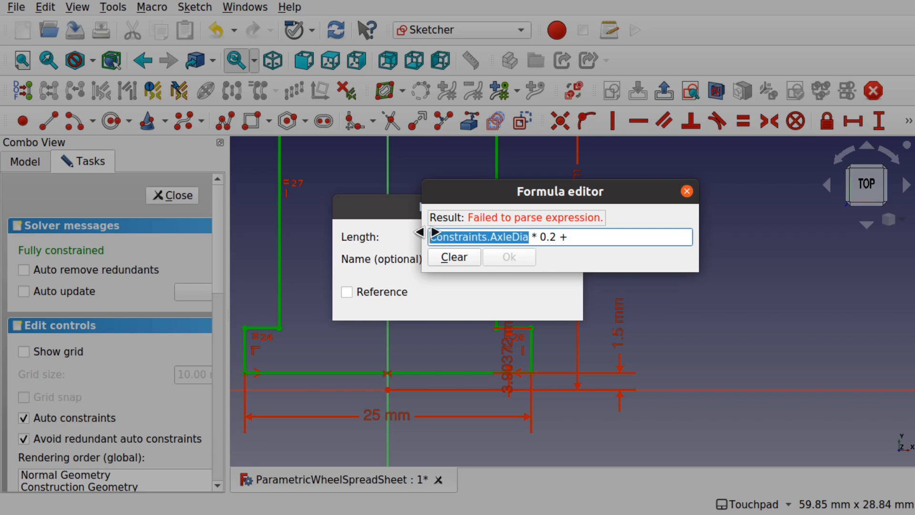
left_click(610, 241)
key("ctrl+v")
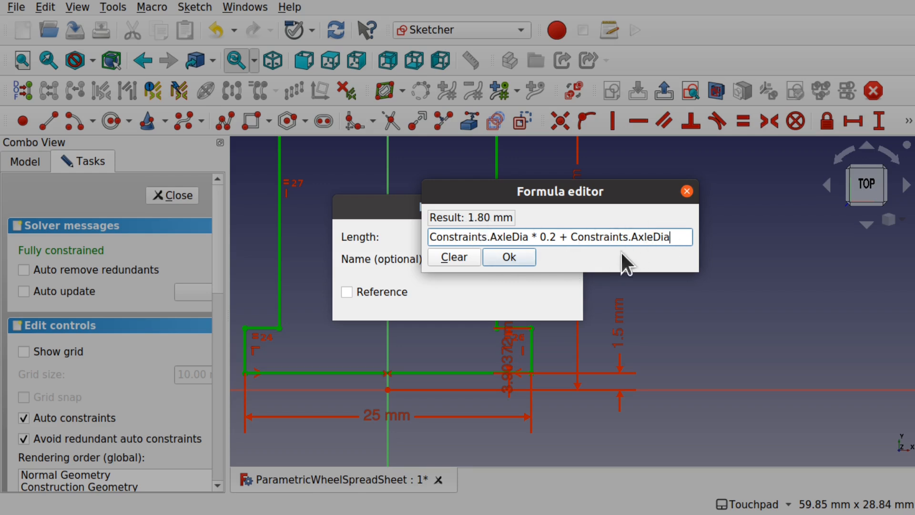
left_click(525, 258)
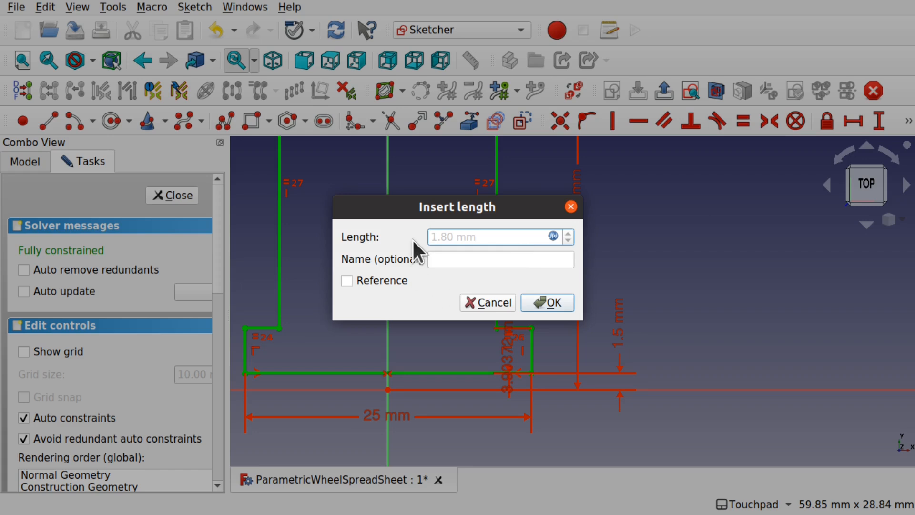
left_click(555, 296)
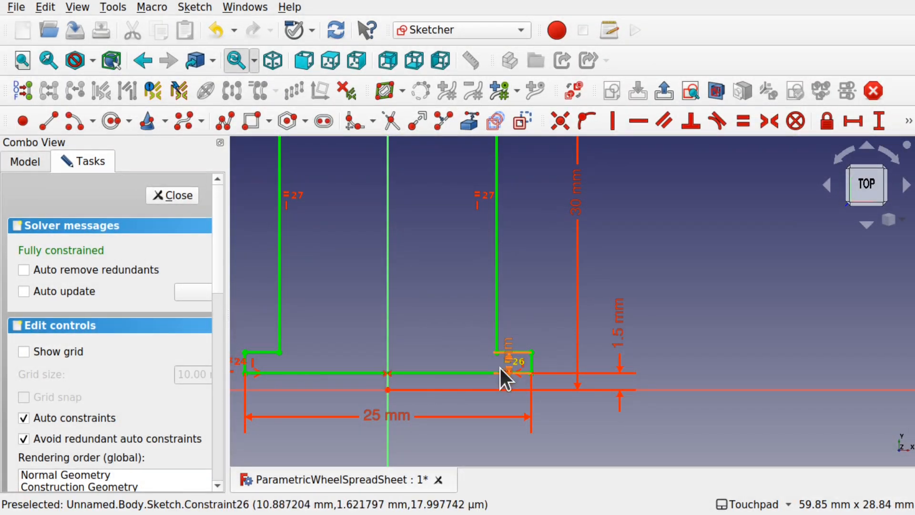
left_click_drag(506, 352, 553, 292)
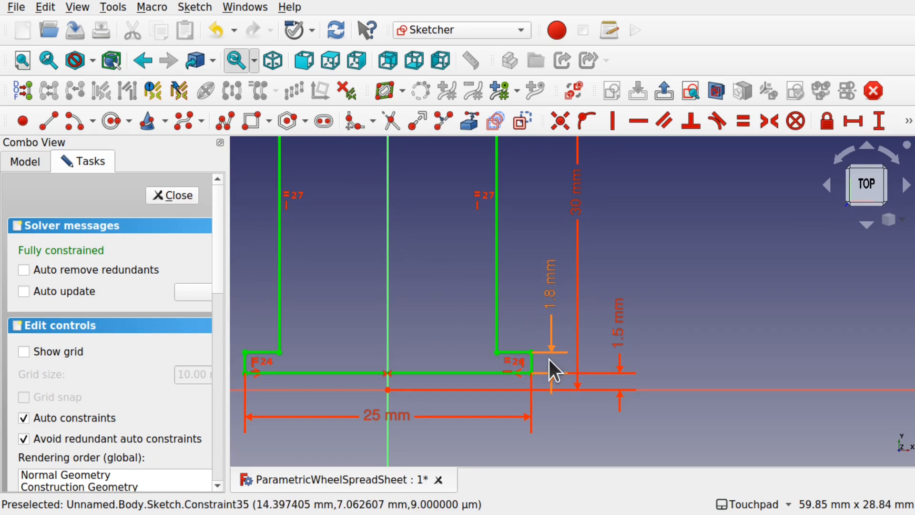
- Change the step formula's factor from 0.2 to 0.25, making the height 2.25 mm
double_click(554, 288)
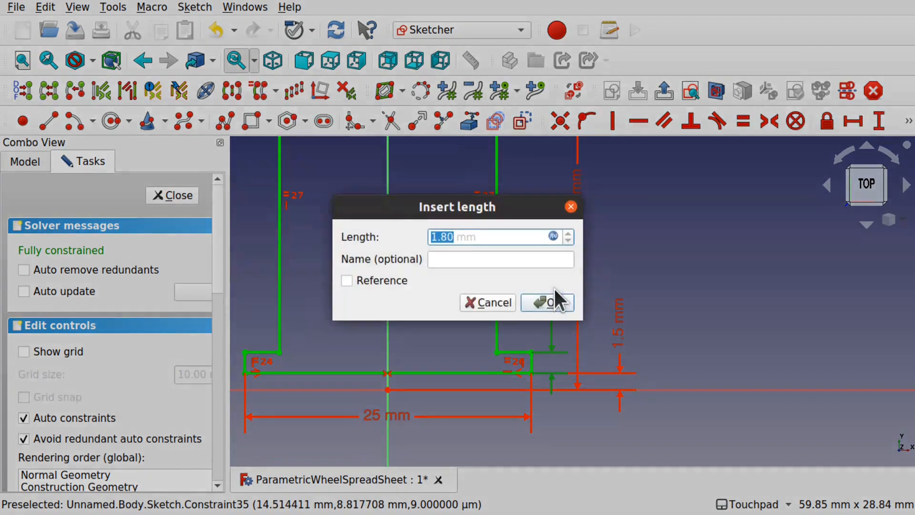
left_click(553, 236)
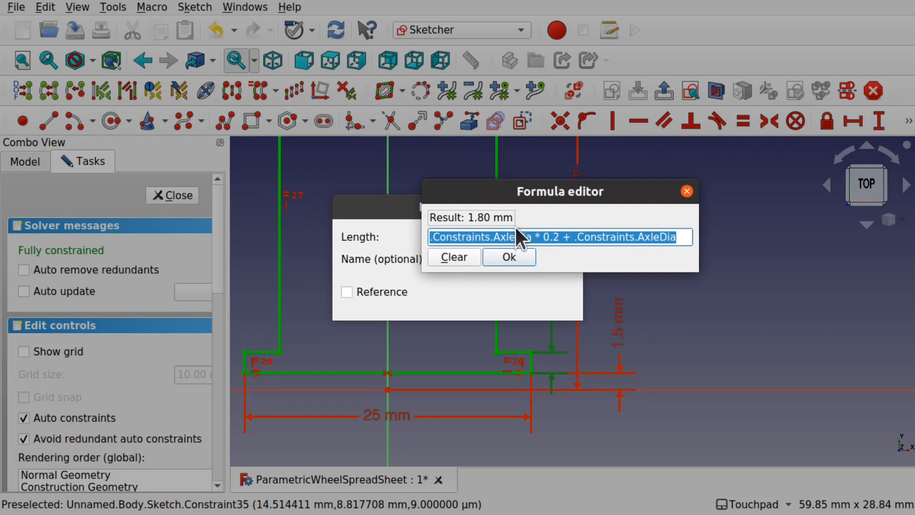
left_click(555, 236)
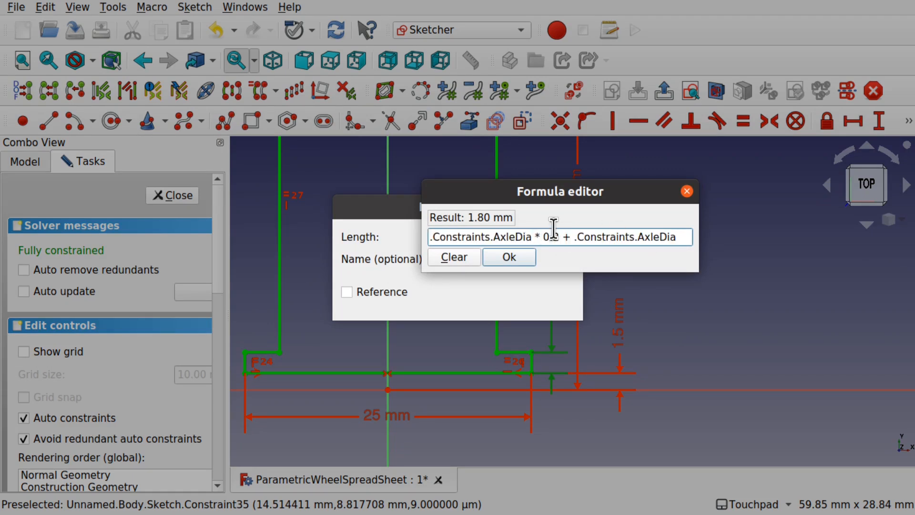
key("BackSpace")
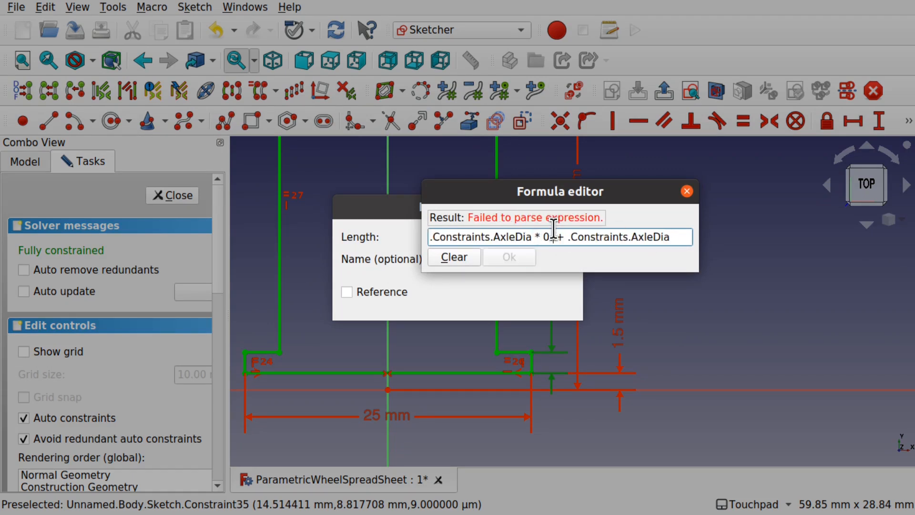
type("5")
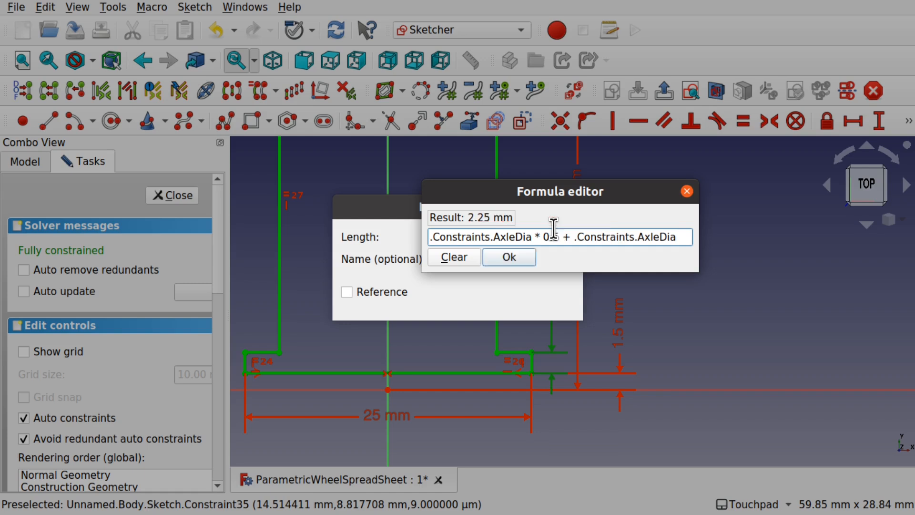
left_click(514, 252)
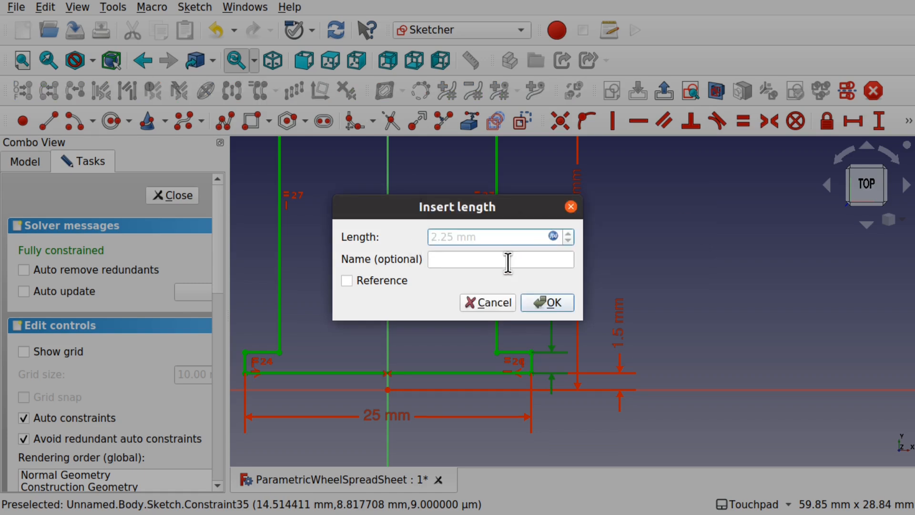
left_click(545, 302)
scroll(537, 286, "down", 3)
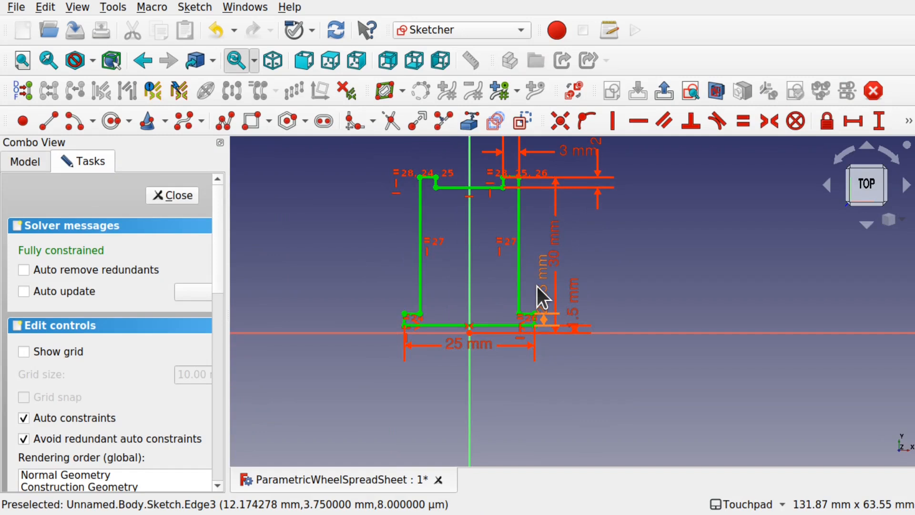
- Close the sketch and select it in the object tree
left_click(164, 195)
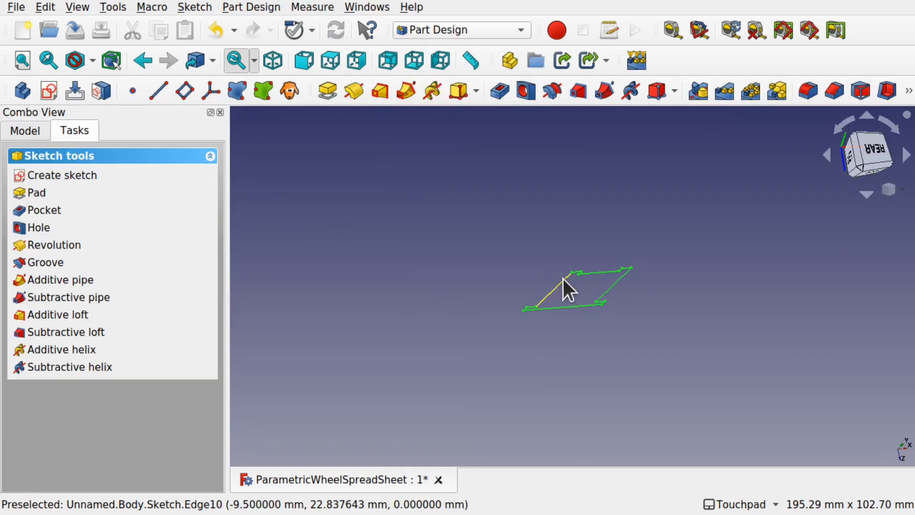
mouse_move(628, 271)
left_mouse_down("alt")
mouse_move(595, 205)
mouse_move(496, 222)
mouse_move(566, 253)
mouse_move(545, 219)
mouse_move(419, 217)
left_mouse_up("alt")
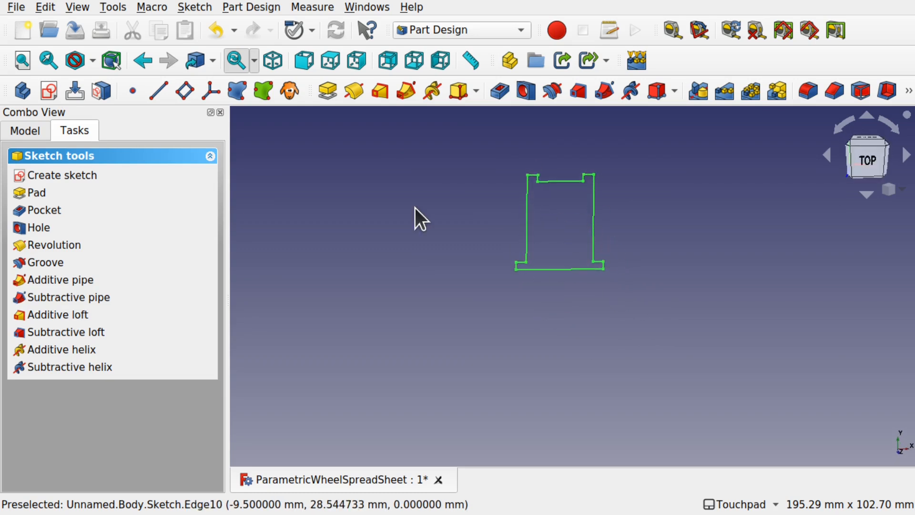
left_click(26, 131)
scroll(510, 185, "up", 2)
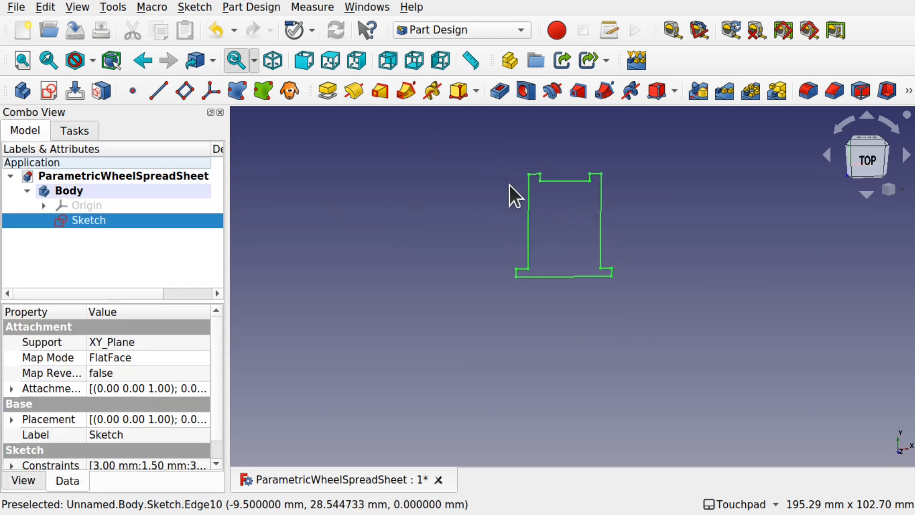
mouse_move(509, 198)
left_mouse_down("shift")
mouse_move(499, 238)
mouse_move(476, 257)
left_mouse_up("shift")
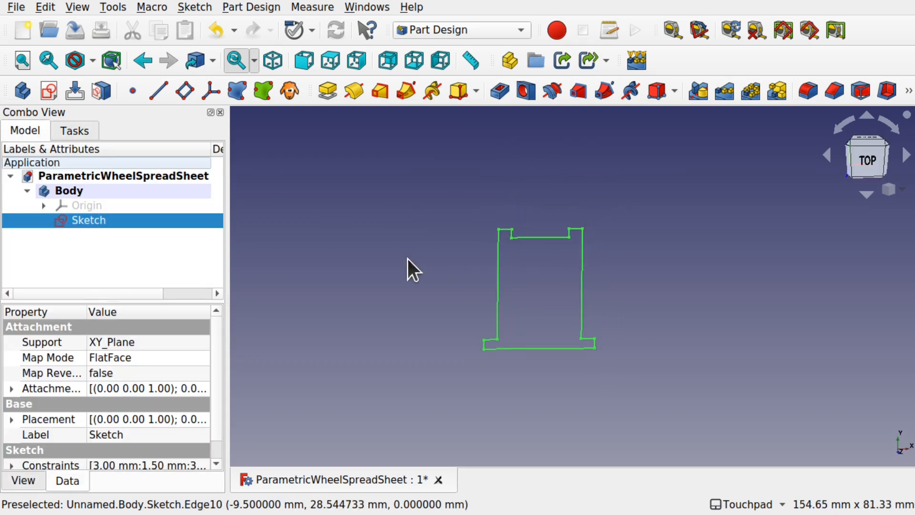
left_click(164, 241)
left_click(95, 221)
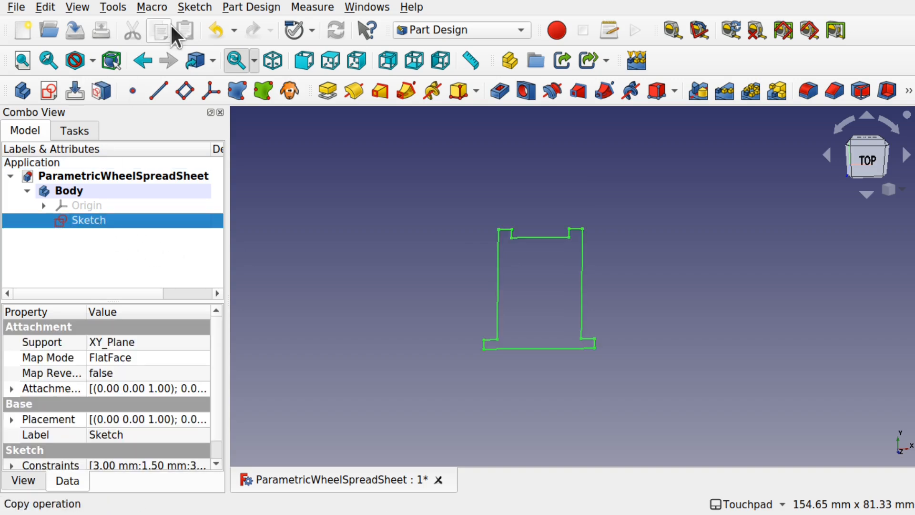
- Create a Revolution from the sketch around the horizontal sketch axis
left_click(245, 8)
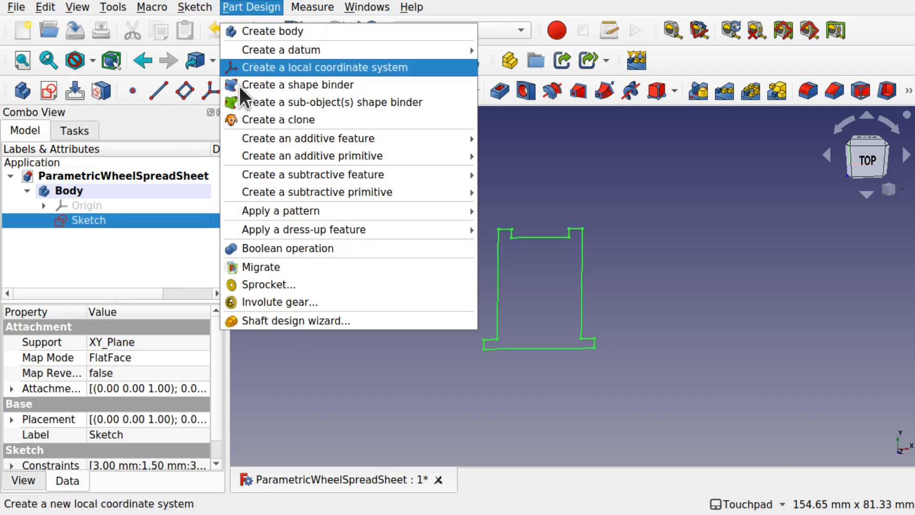
mouse_move(357, 139)
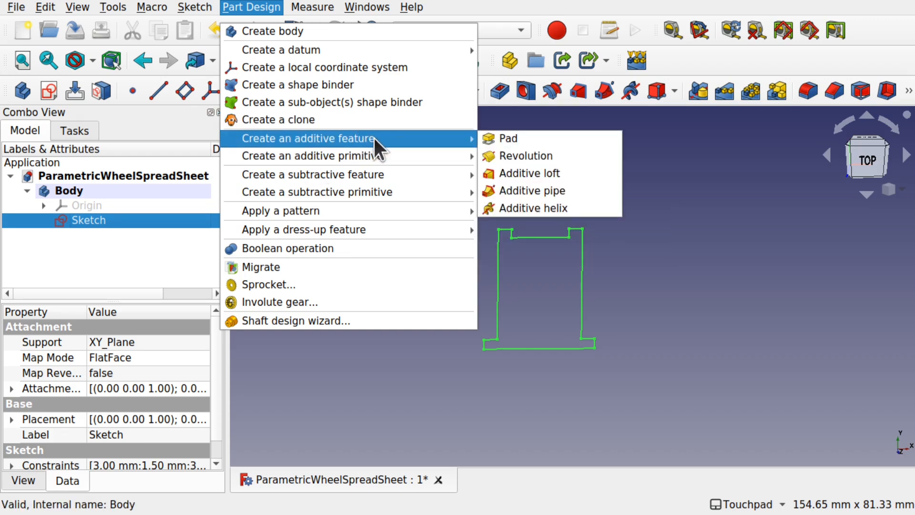
left_click(526, 155)
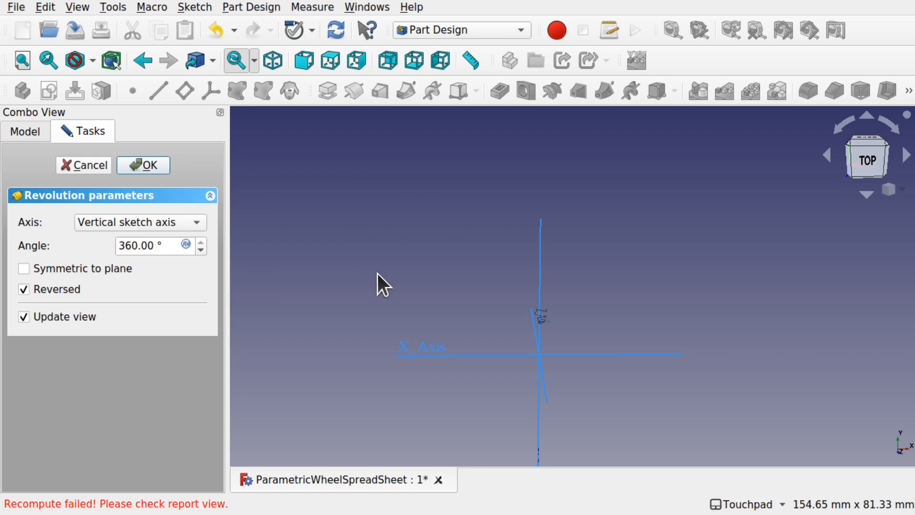
left_click(436, 350)
left_click(424, 351)
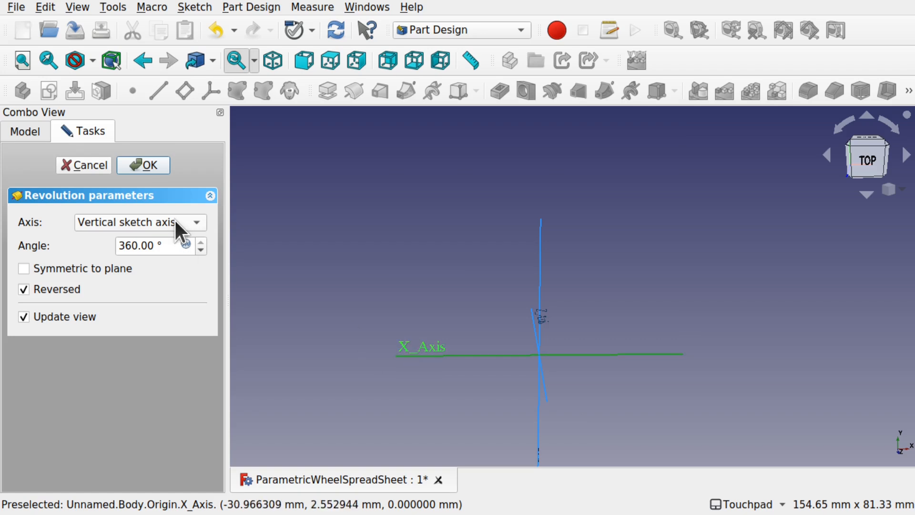
left_click(113, 222)
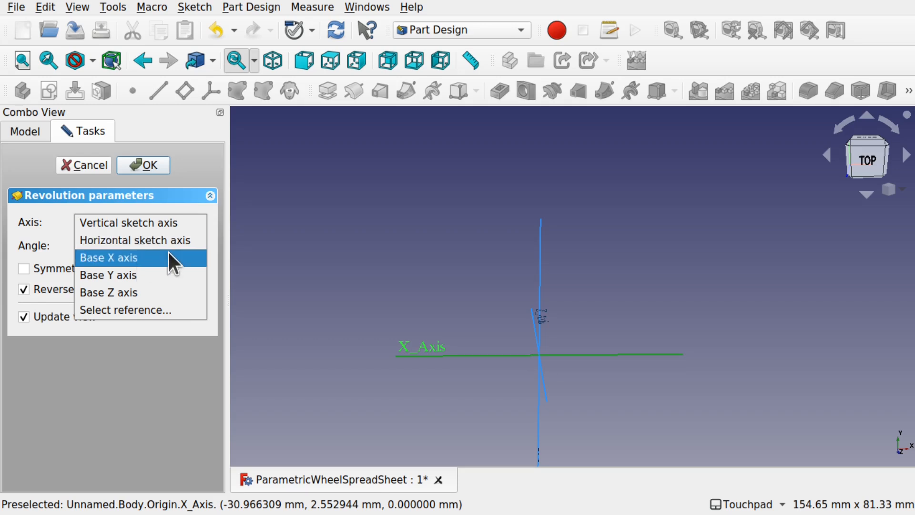
left_click(156, 241)
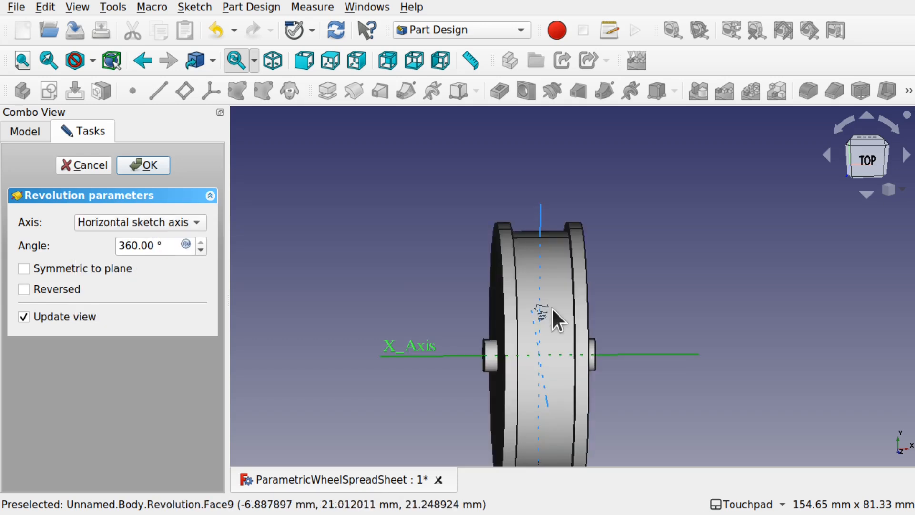
- Inspect the 360° wheel from several angles and accept the Revolution feature
left_click_drag(571, 340, 504, 313, "alt")
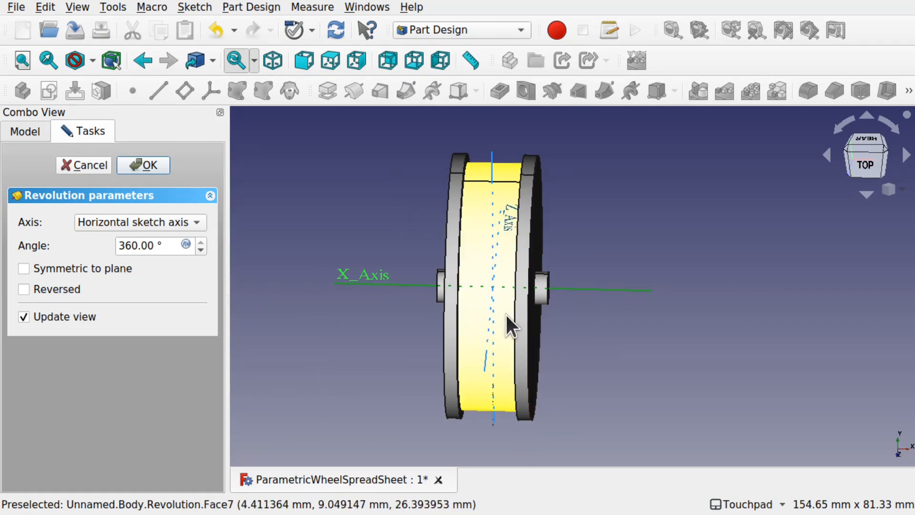
left_click_drag(505, 313, 591, 309, "alt")
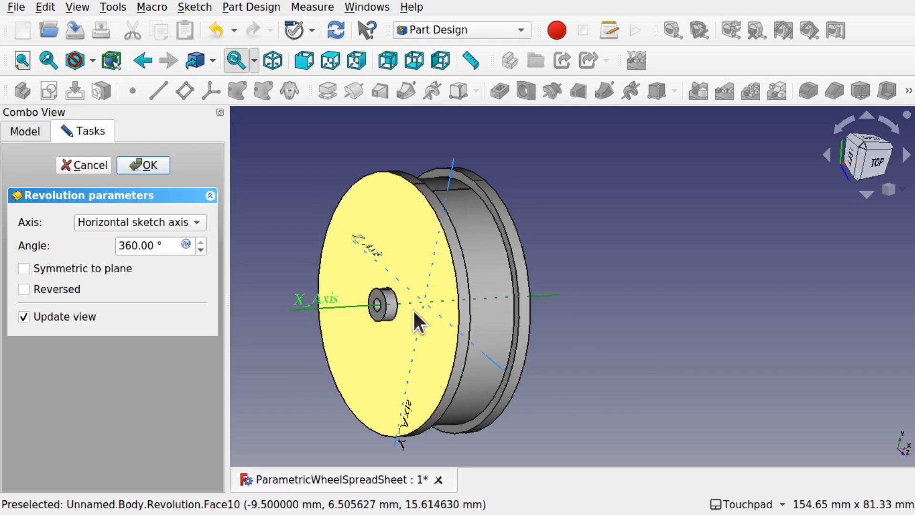
left_click_drag(526, 268, 422, 275, "alt")
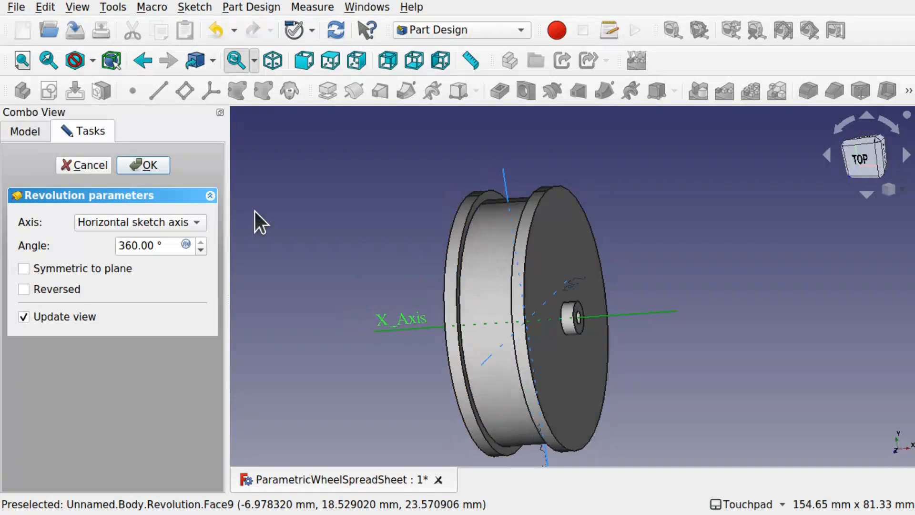
left_click(153, 166)
left_click_drag(477, 258, 536, 259, "alt")
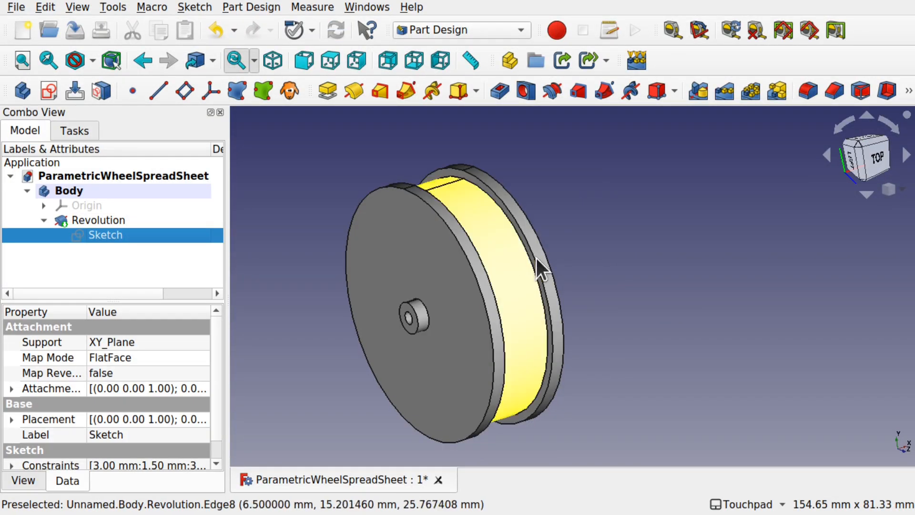
- Switch to the Spreadsheet workbench and create a new Spreadsheet object in the document
left_click(593, 267)
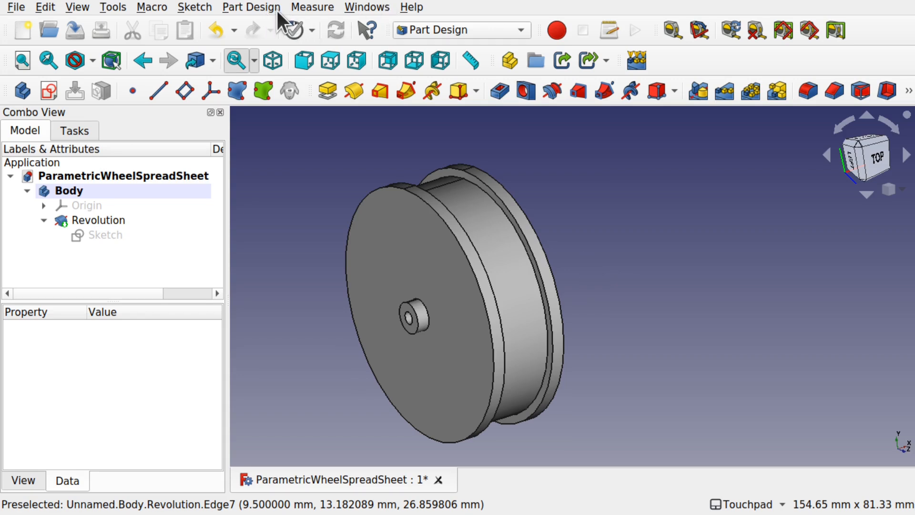
left_click(405, 27)
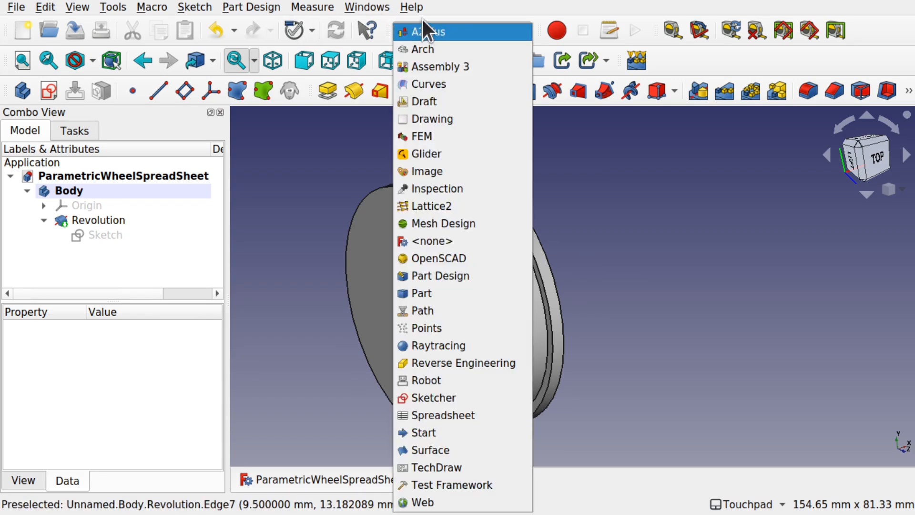
left_click(463, 4)
left_click(496, 28)
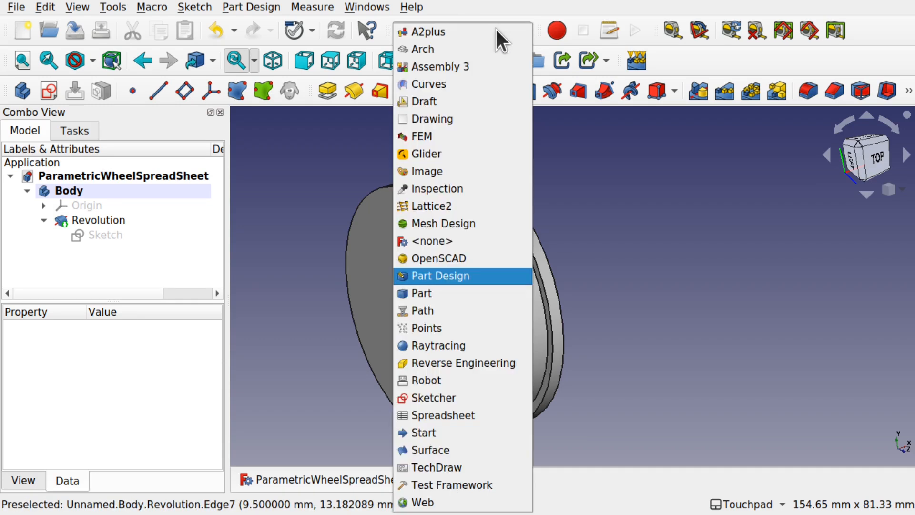
left_click(475, 416)
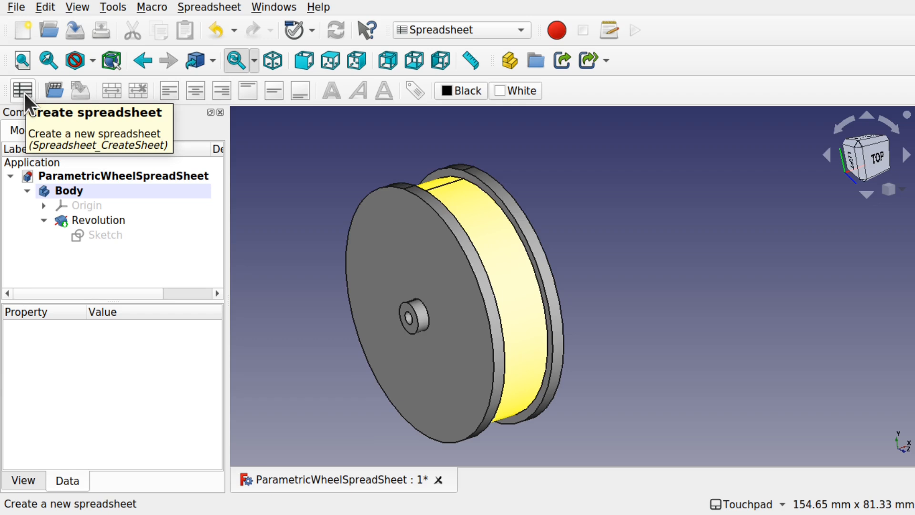
left_click(200, 3)
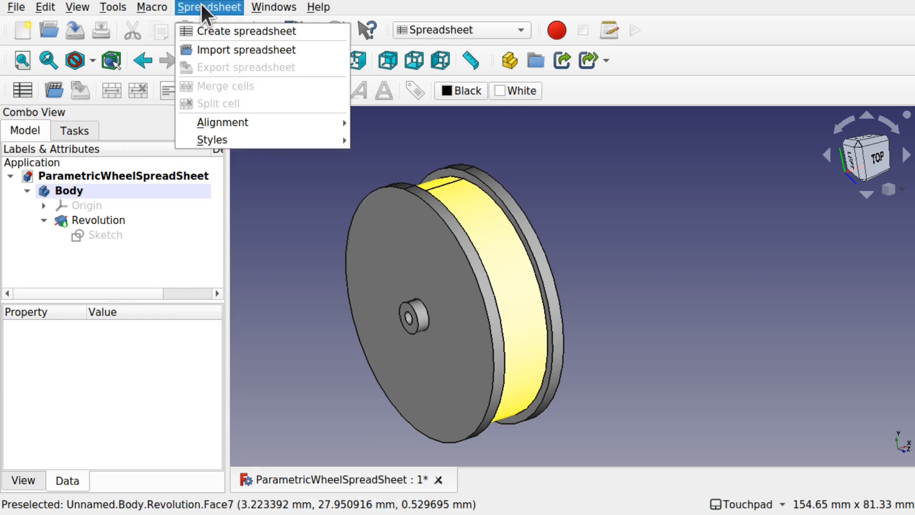
left_click(209, 30)
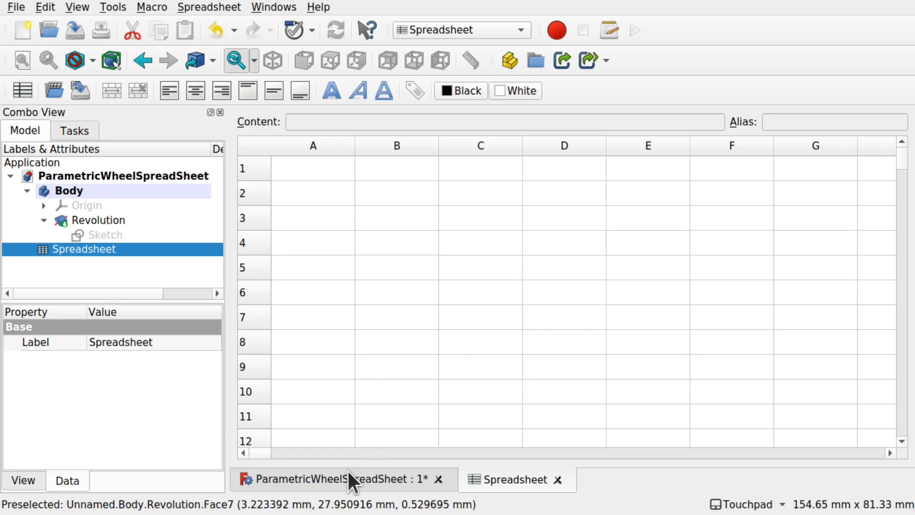
left_click(388, 483)
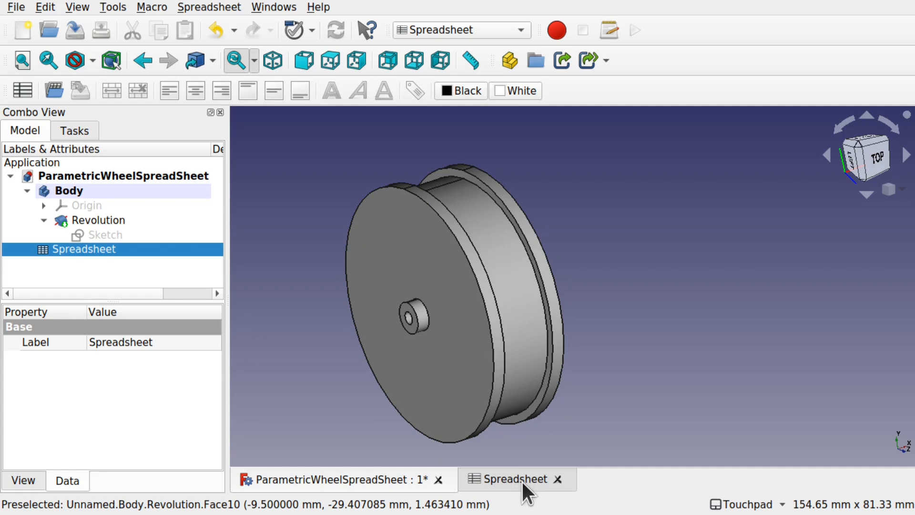
- Reopen the wheel sketch, look over its dimensions, then bring up the empty Spreadsheet tab
double_click(102, 234)
scroll(539, 245, "up", 5)
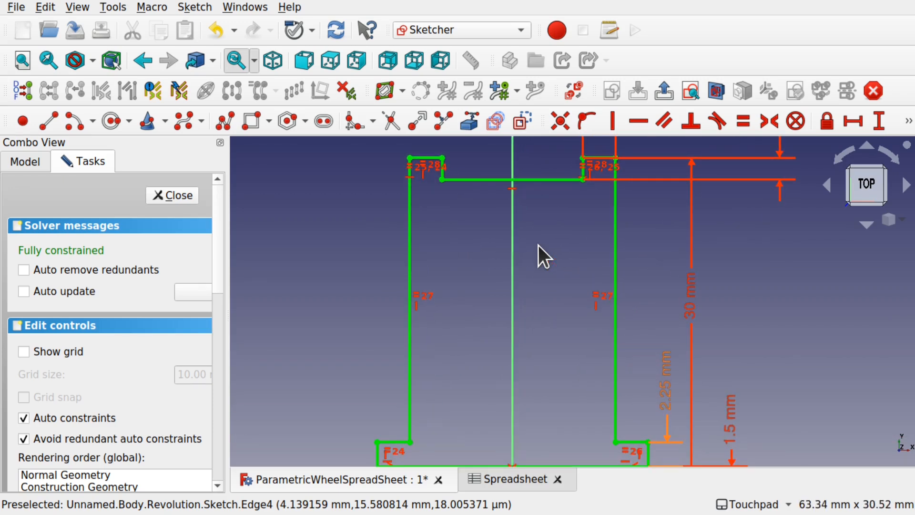
middle_click_drag(631, 313, 468, 307, "shift")
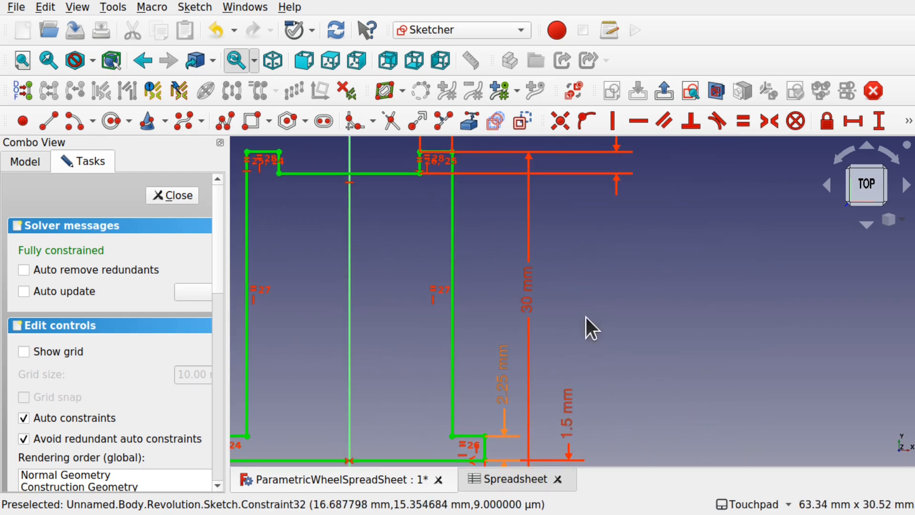
scroll(585, 317, "down", 2)
middle_click_drag(585, 316, 593, 287, "shift")
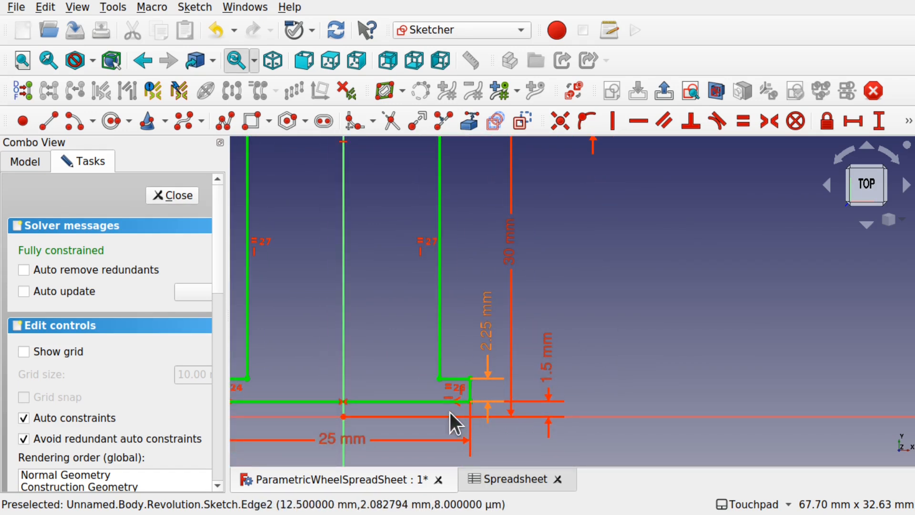
scroll(515, 401, "down", 3)
mouse_move(515, 403)
middle_mouse_down("shift")
mouse_move(519, 431)
mouse_move(535, 408)
middle_mouse_up("shift")
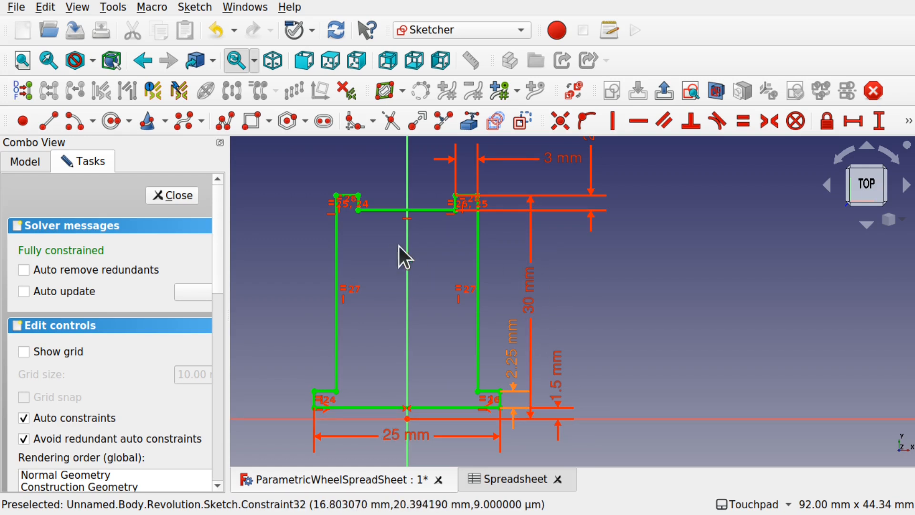
left_click(516, 479)
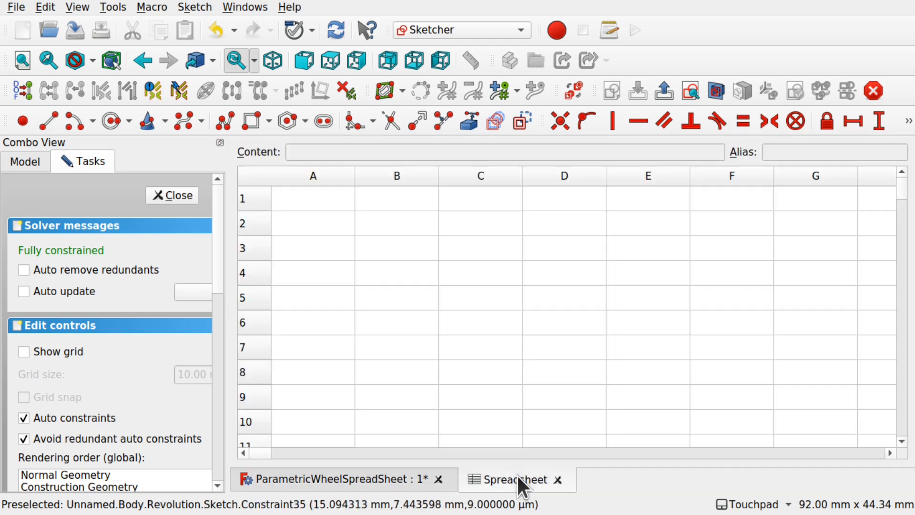
- Enter the labels AxleRadius, HubRadius and HubWidth into cells A1, A2 and A3
left_click(335, 201)
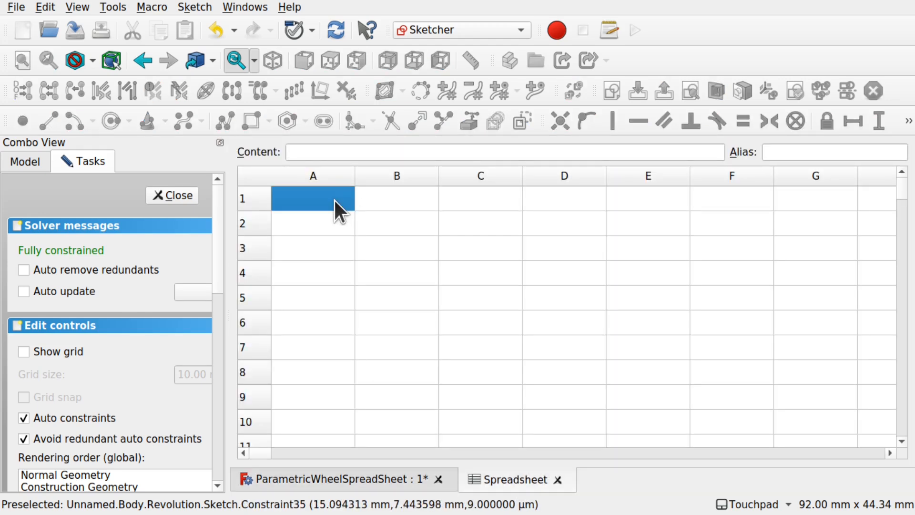
type("Axel")
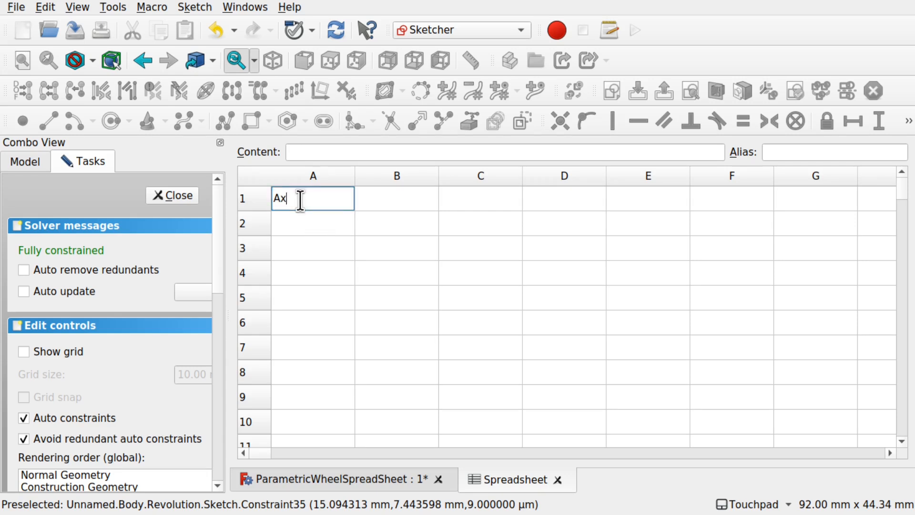
key("BackSpace")
key("BackSpace")
type("leRadius")
left_click(326, 225)
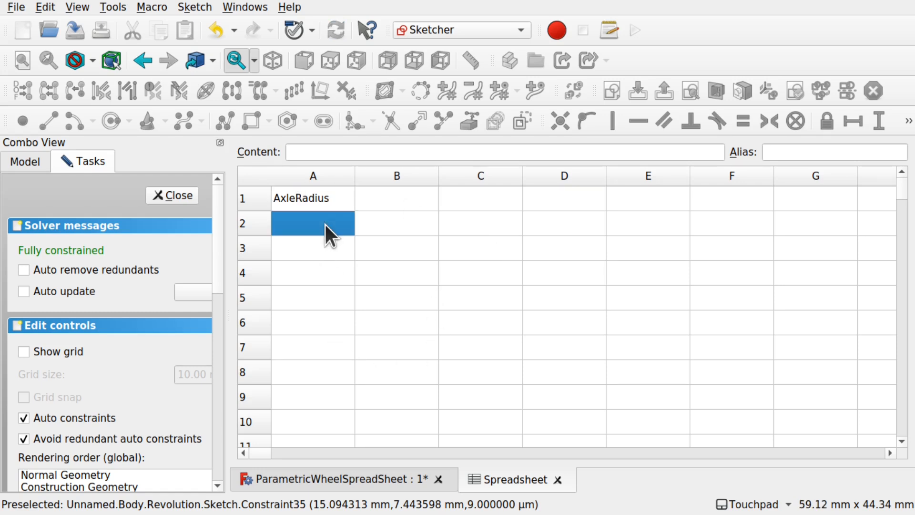
double_click(326, 224)
type("H")
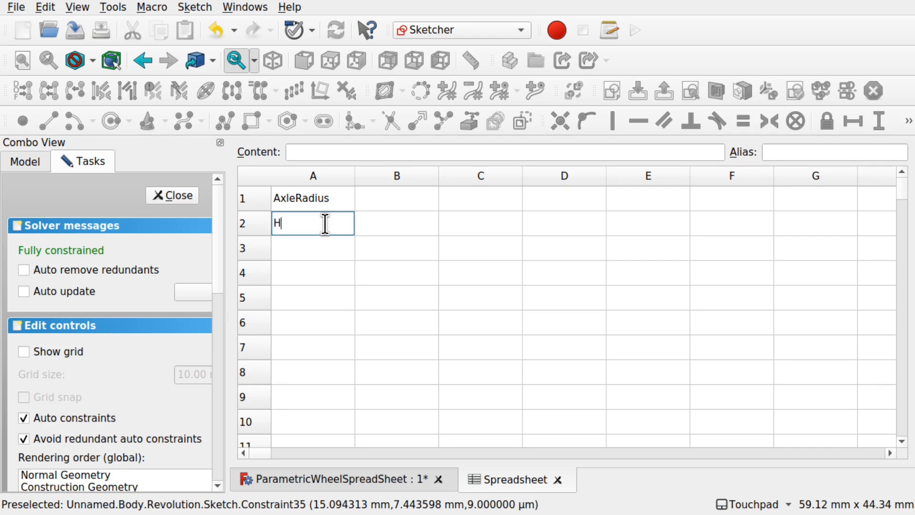
type("ubRadius")
left_click(307, 248)
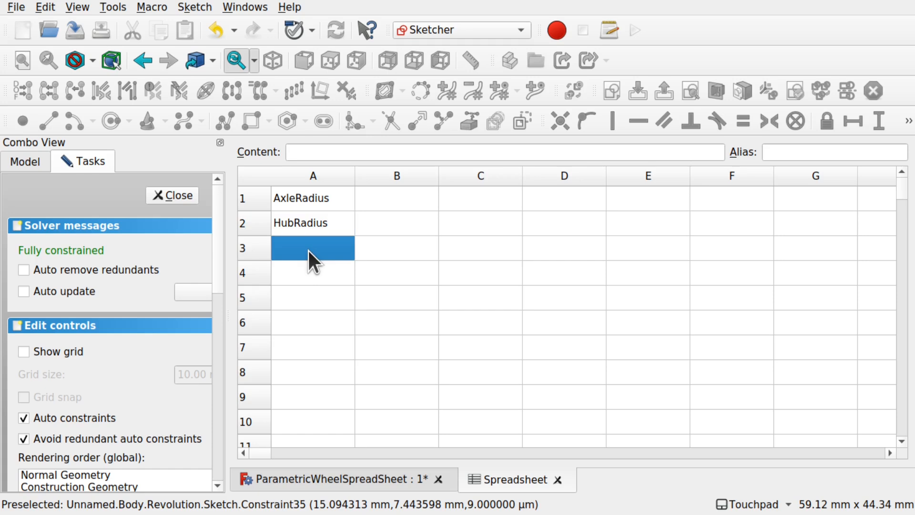
double_click(308, 249)
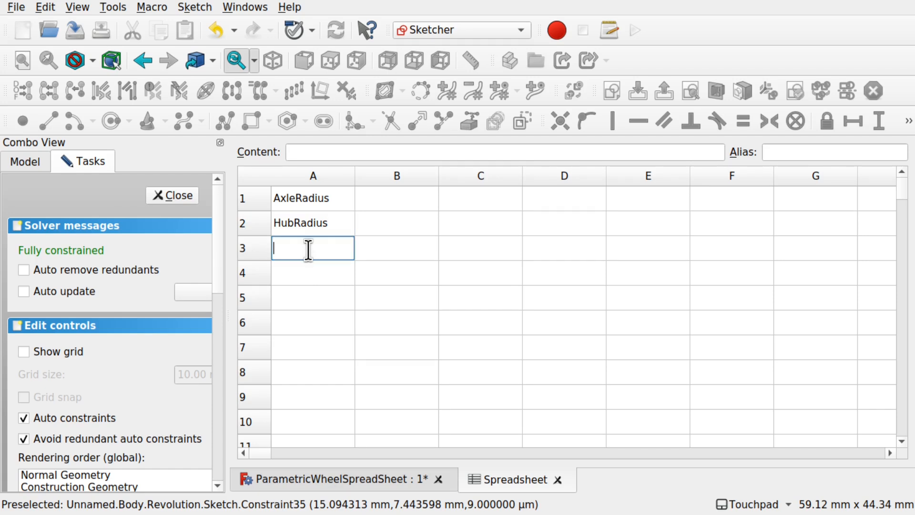
type("HubWidth")
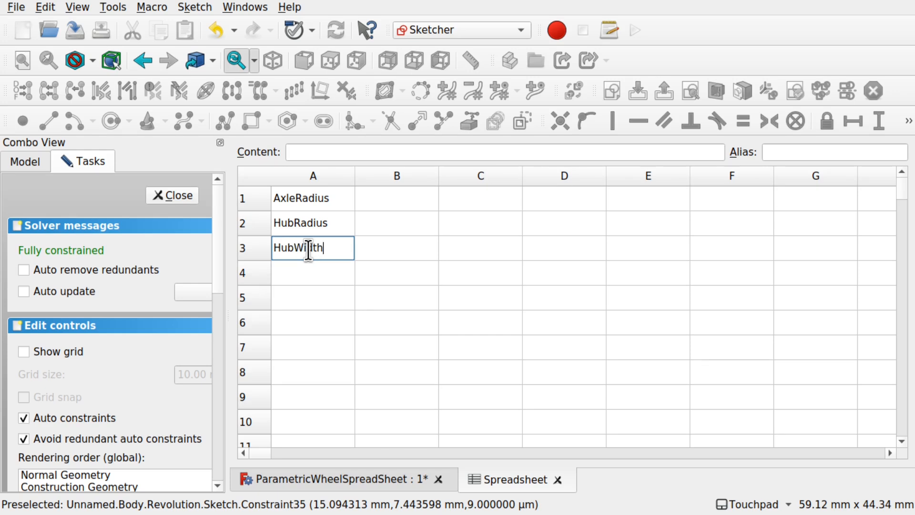
left_click(366, 273)
left_click(317, 279)
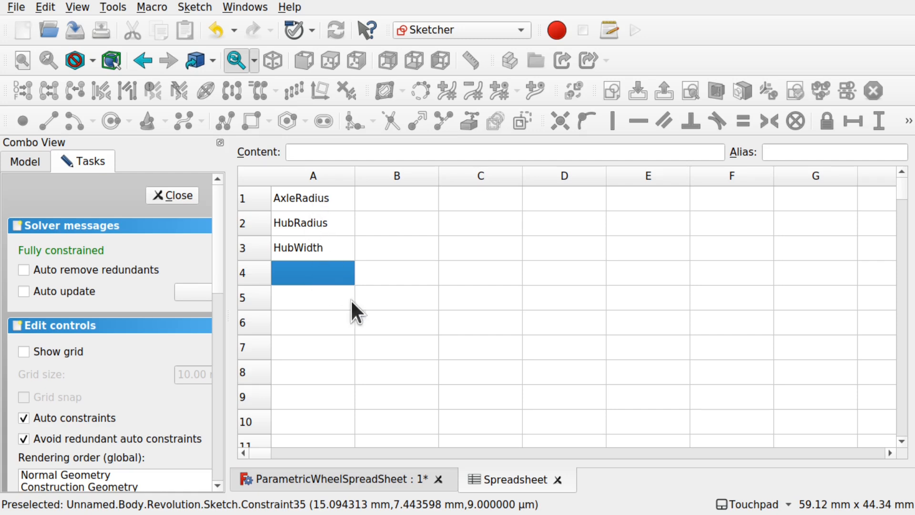
- Enter 1.5 in B1 and 30 in B2, checking each against the sketch dimensions
left_click(381, 200)
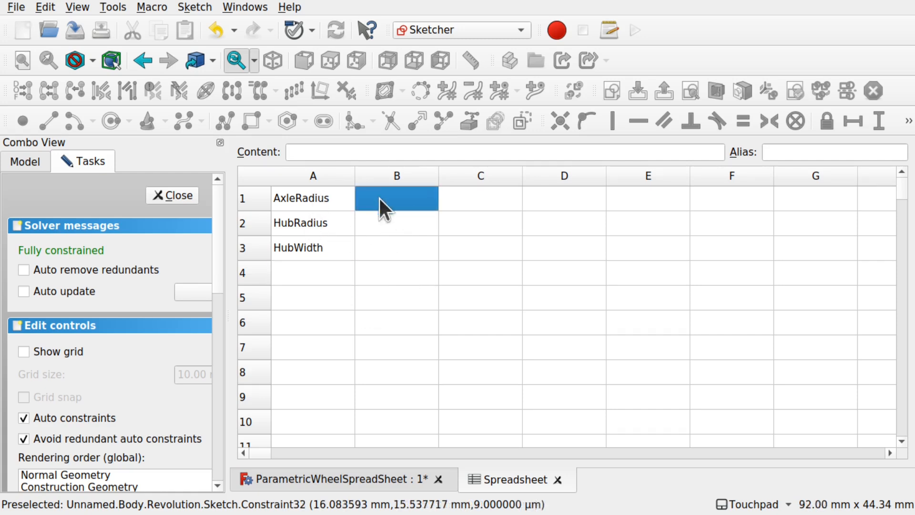
left_click(378, 477)
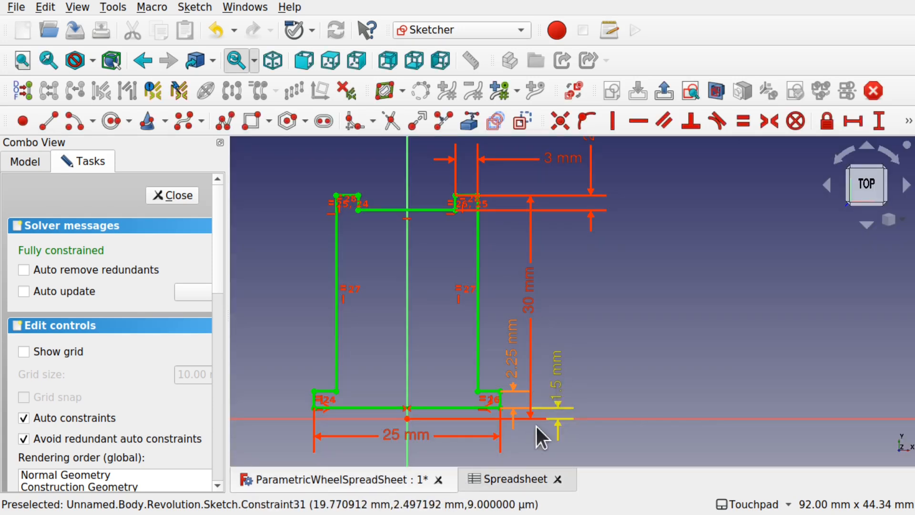
left_click(492, 479)
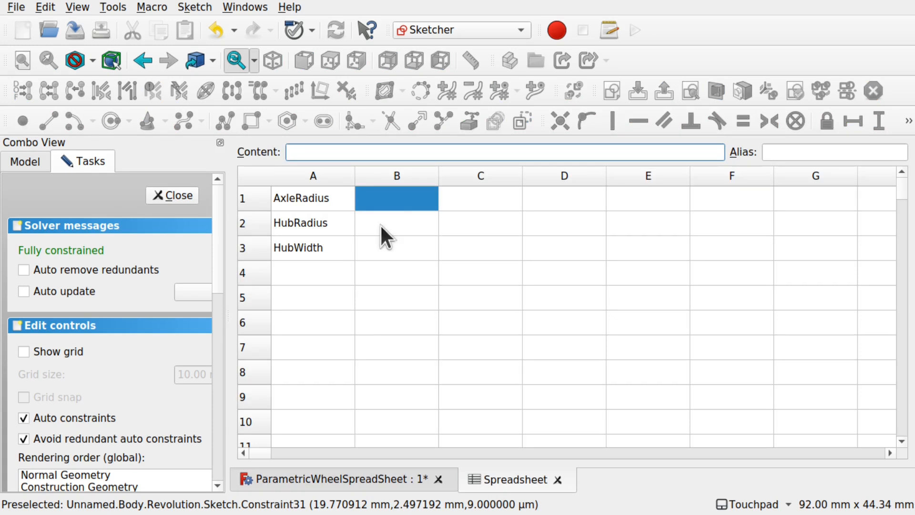
double_click(408, 201)
type("1.5")
key("Return")
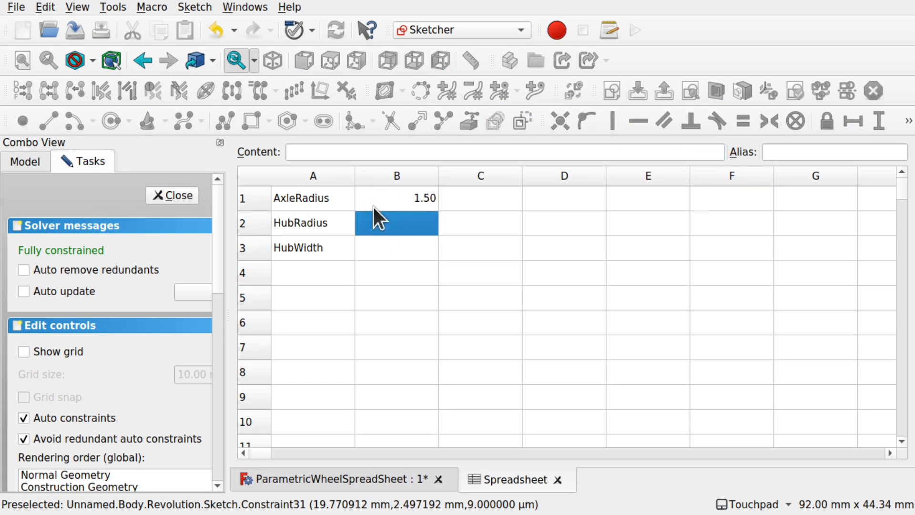
left_click(366, 479)
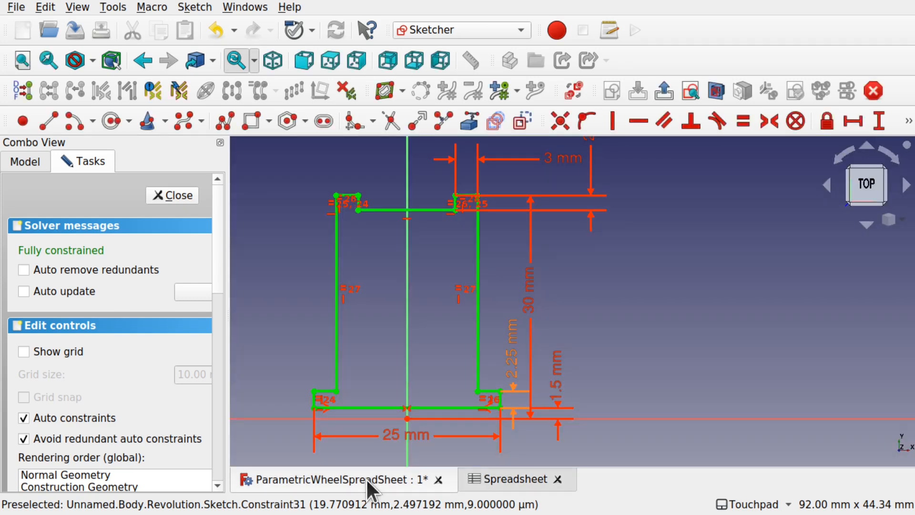
left_click(507, 478)
double_click(402, 220)
type("30")
key("Return")
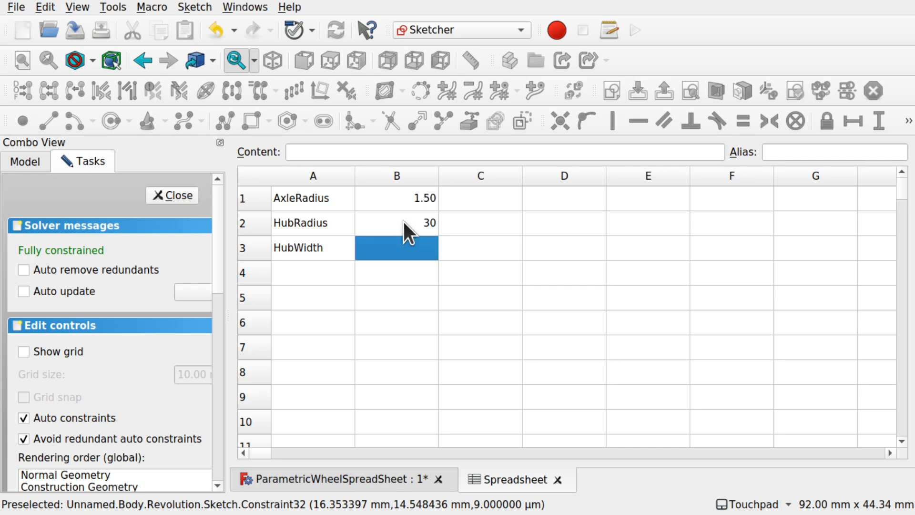
- Enter the hub width 25 in B3, then reselect B1 and open the AxleRadius label
left_click(394, 478)
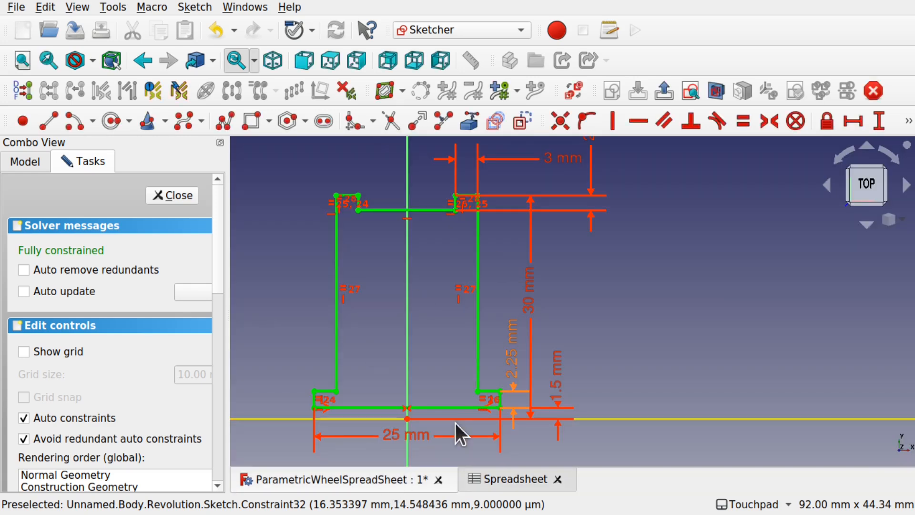
left_click(494, 474)
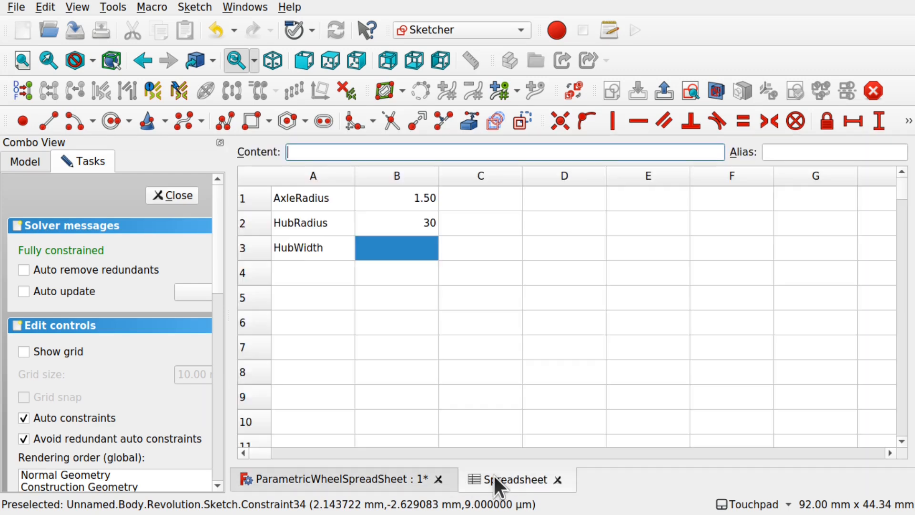
double_click(399, 247)
type("25")
key("Return")
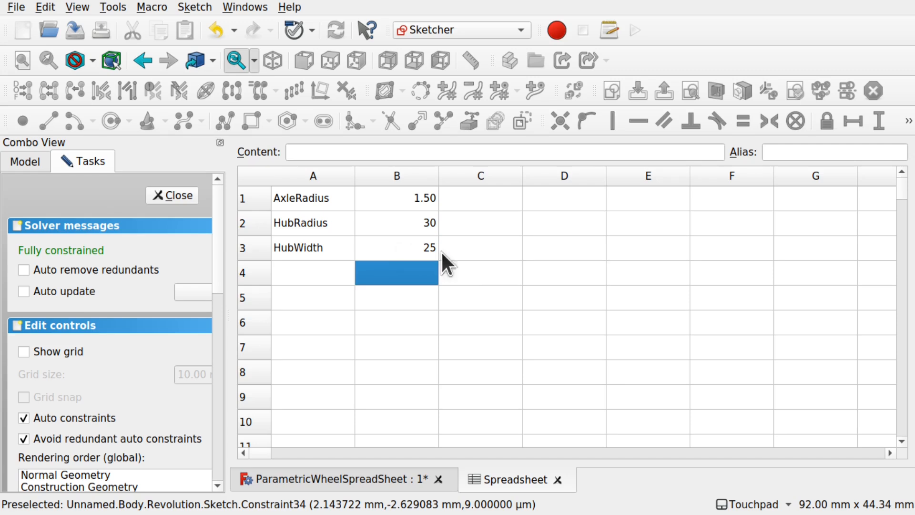
left_click(489, 286)
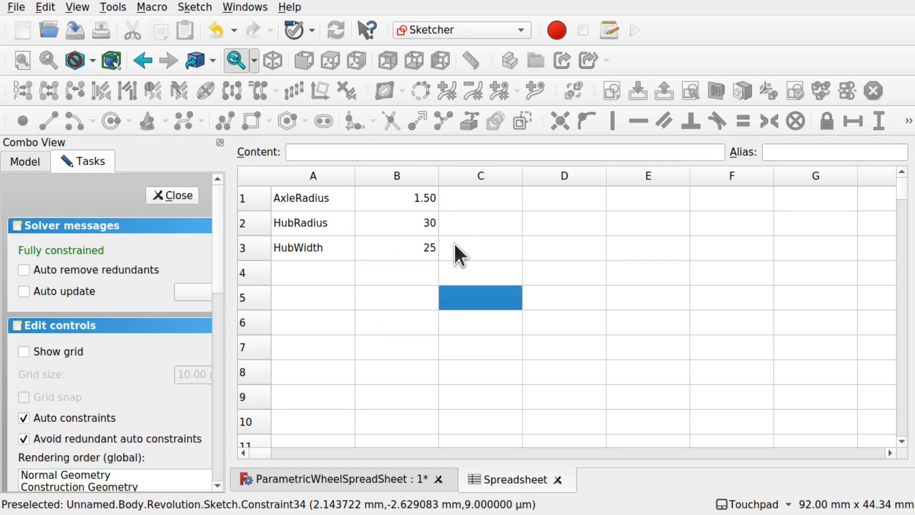
left_click(399, 197)
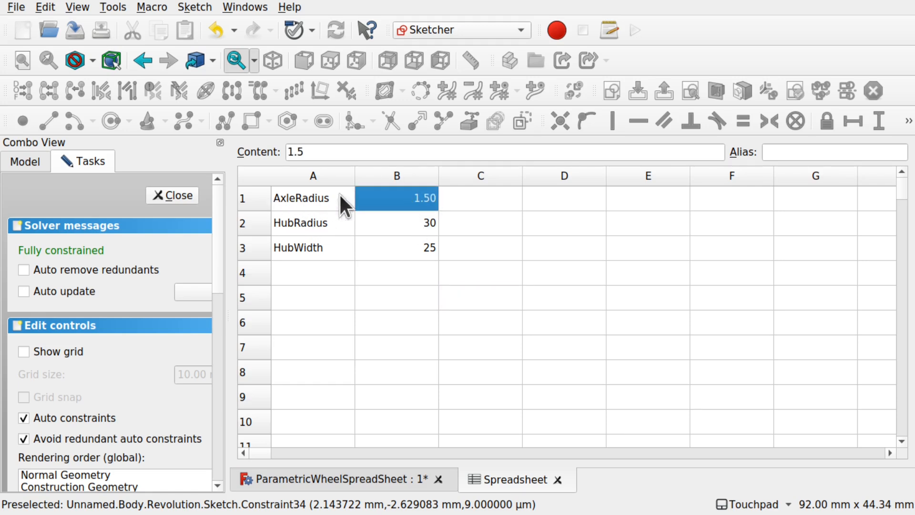
double_click(317, 193)
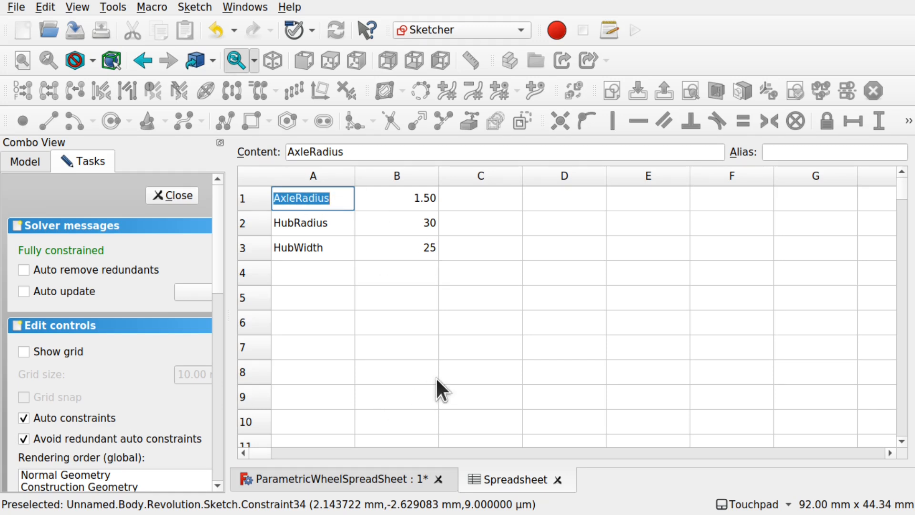
- Give cells B1 and B2 the aliases AxleRadius and HubRadius
left_click(393, 202)
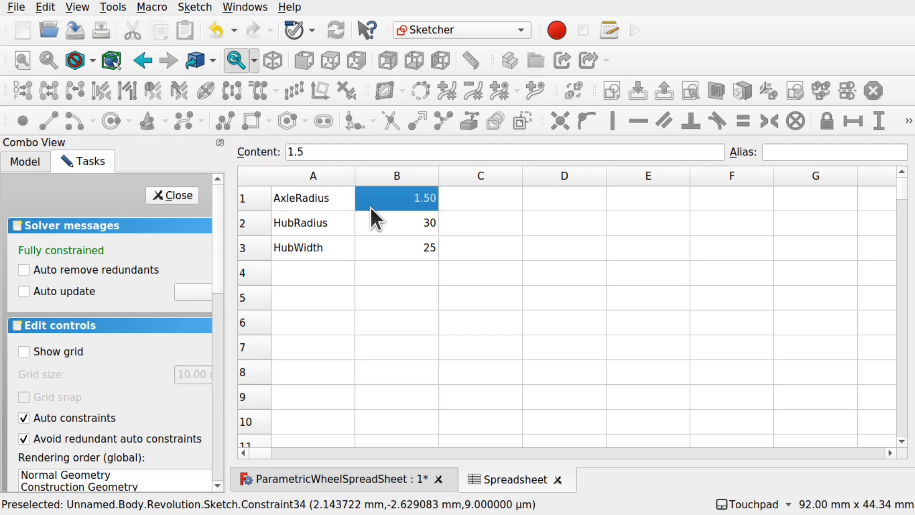
left_click(802, 151)
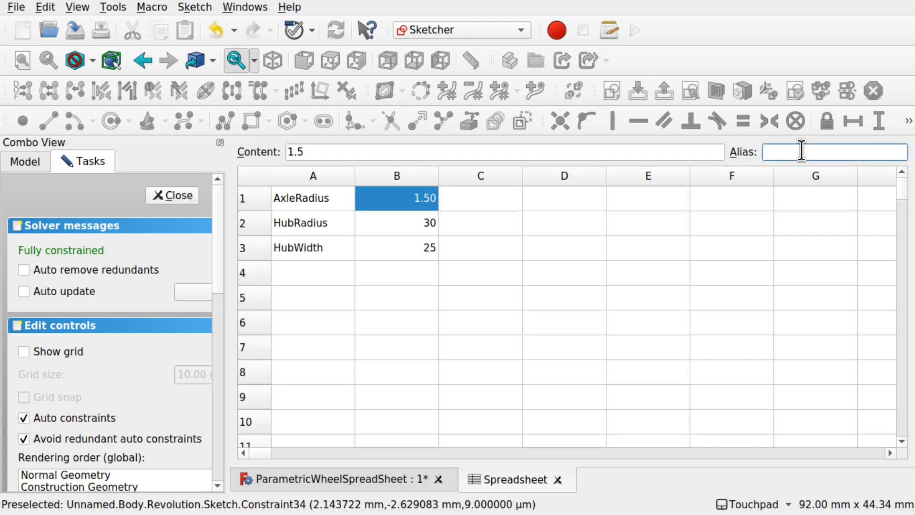
type("AxleRadius")
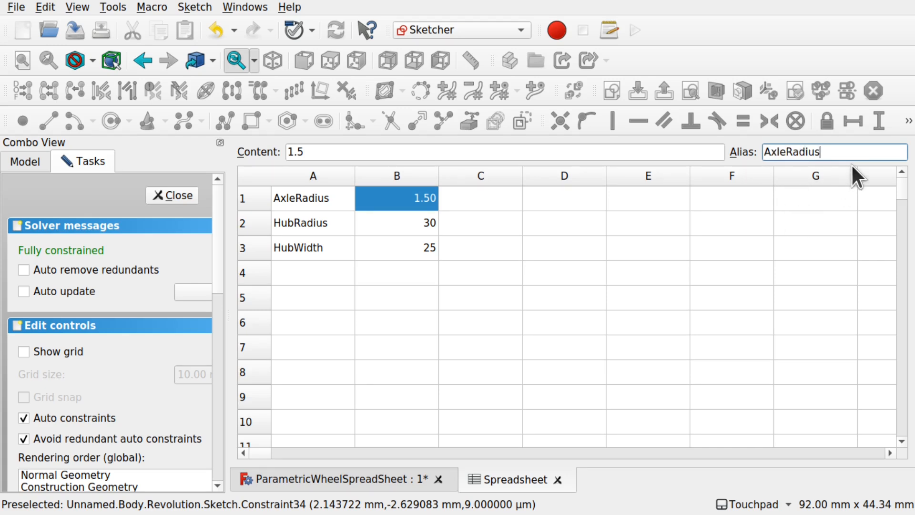
key("Return")
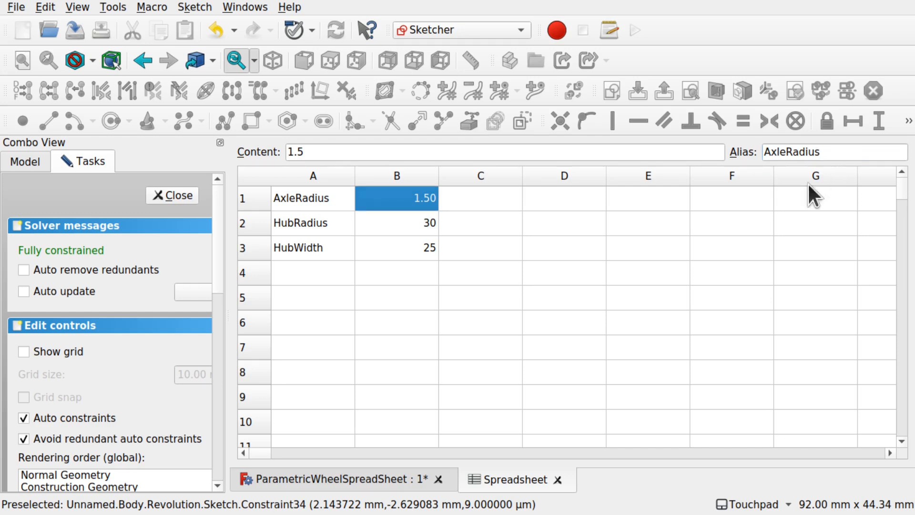
left_click(412, 220)
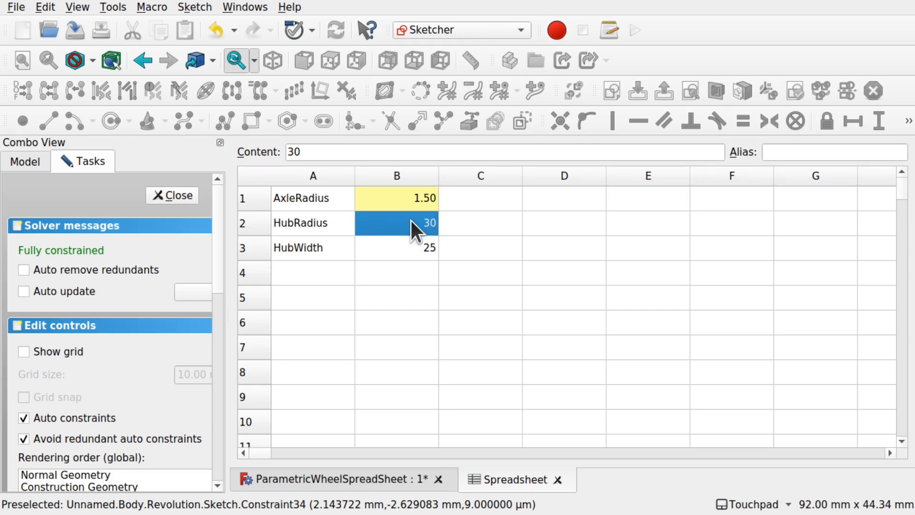
left_click(820, 154)
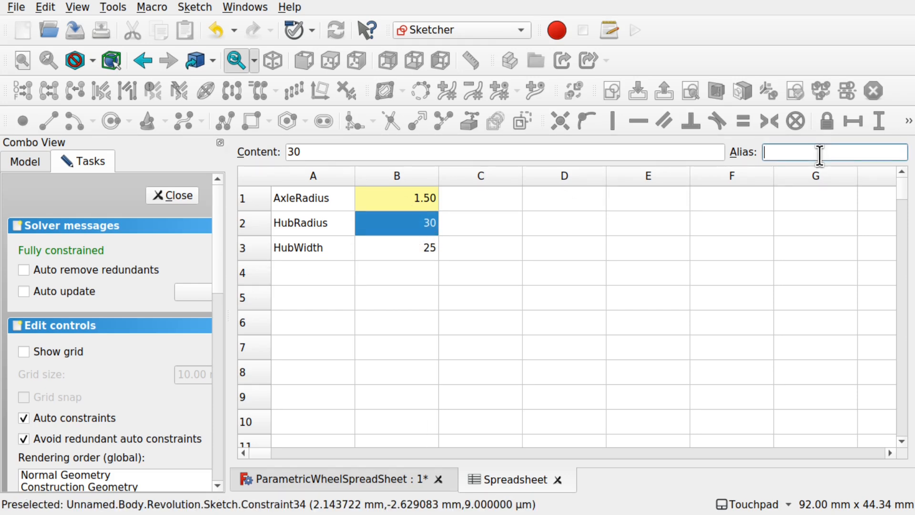
type("HubRadius")
key("Return")
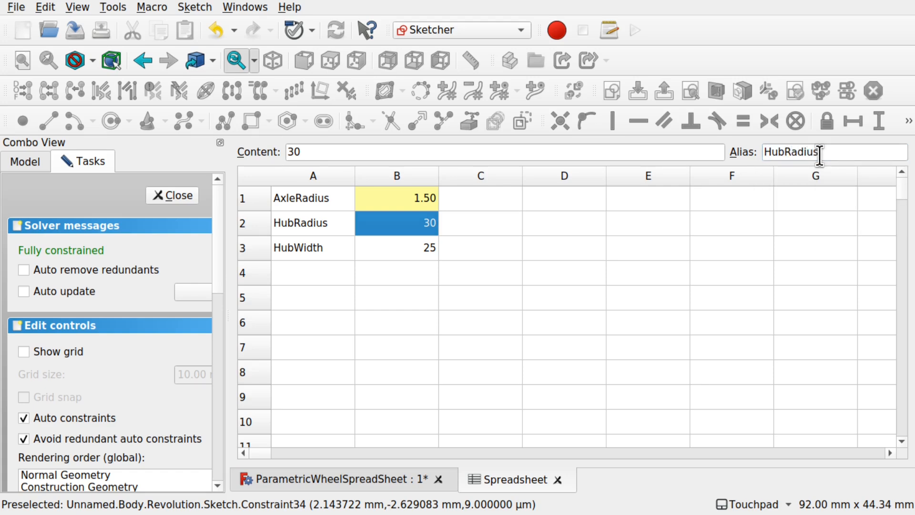
- Alias B3 as HubWidth, verify all three cell aliases, and save the document
left_click(402, 249)
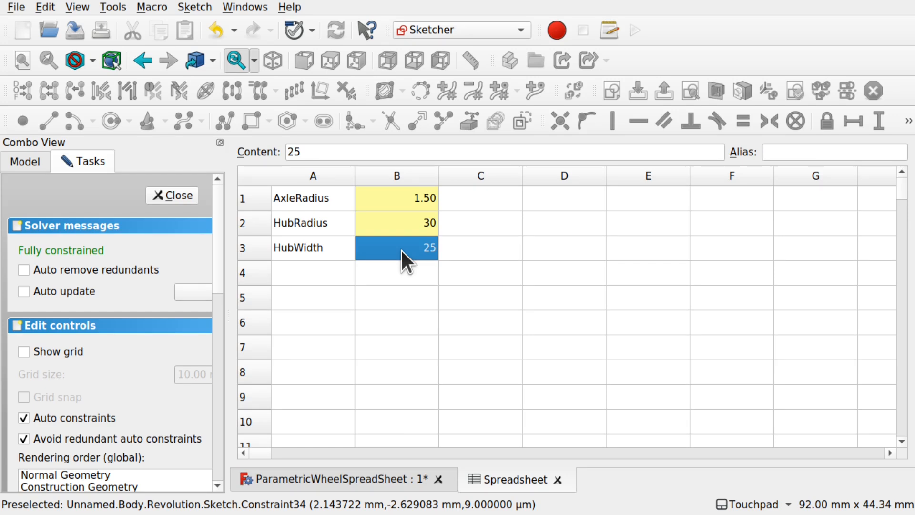
left_click(824, 158)
type("HubWidth")
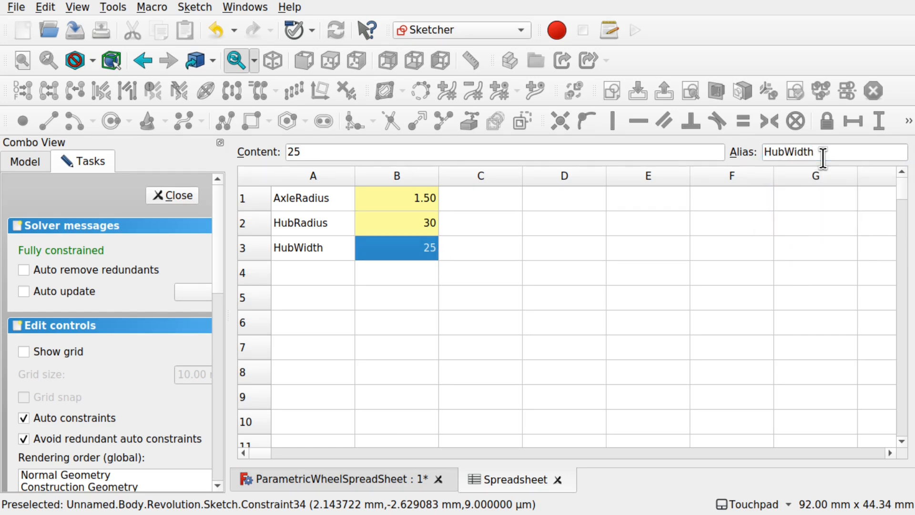
left_click(433, 296)
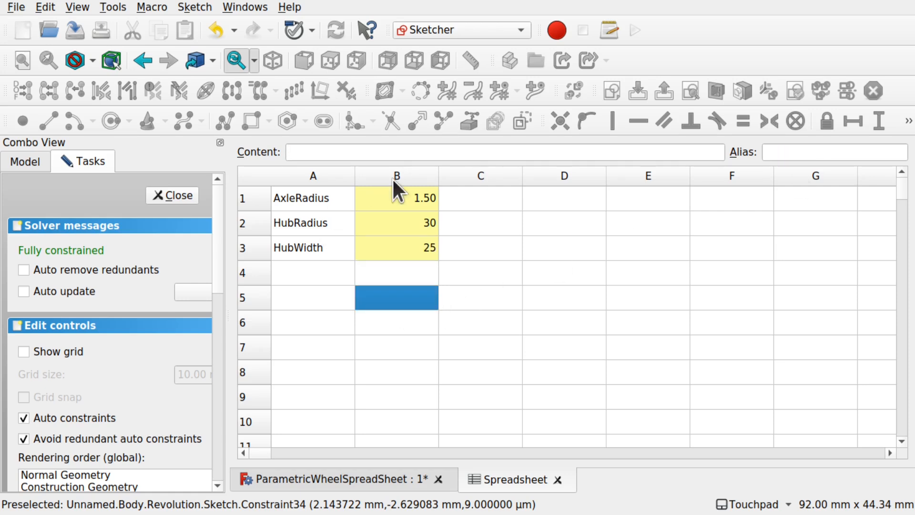
left_click(400, 203)
left_click(399, 217)
left_click(409, 241)
left_click(411, 222)
left_click(414, 192)
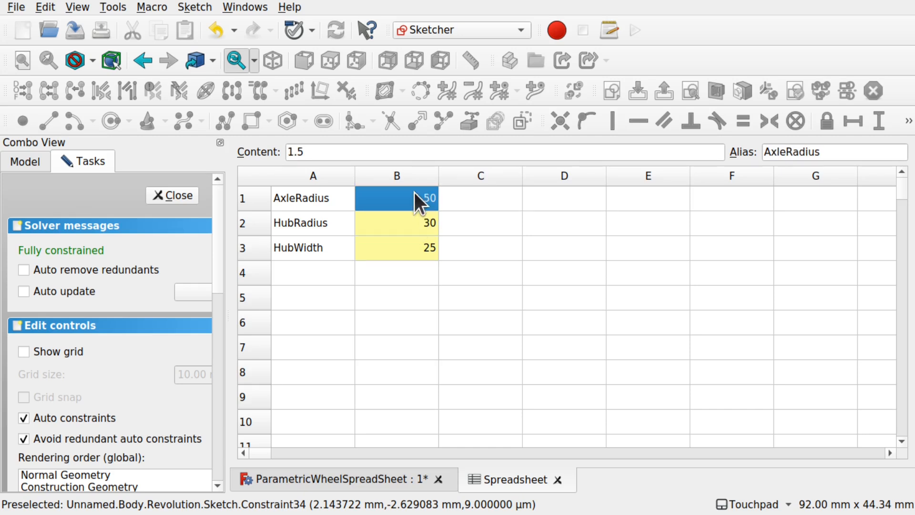
key("ctrl+s")
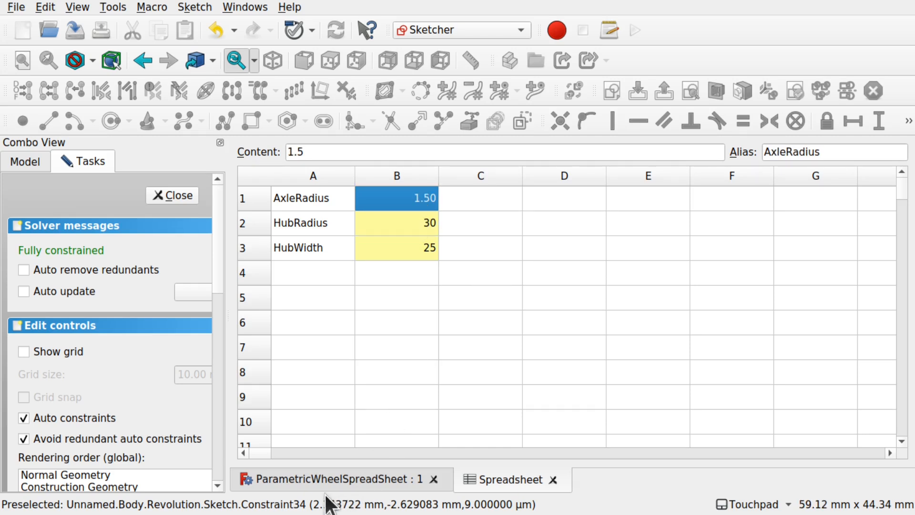
- Compare the wheel sketch with the parameter spreadsheet, ending back in the sketch
left_click(307, 479)
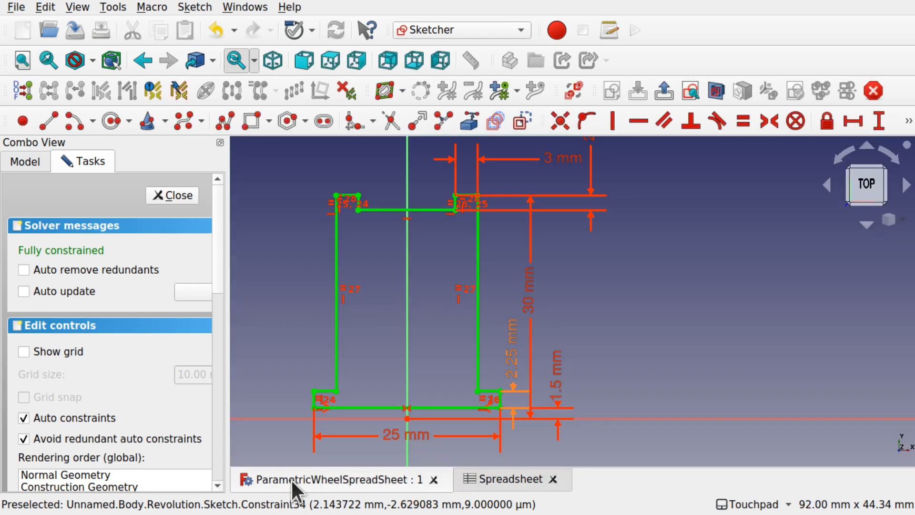
scroll(551, 254, "up", 5)
scroll(551, 253, "down", 3)
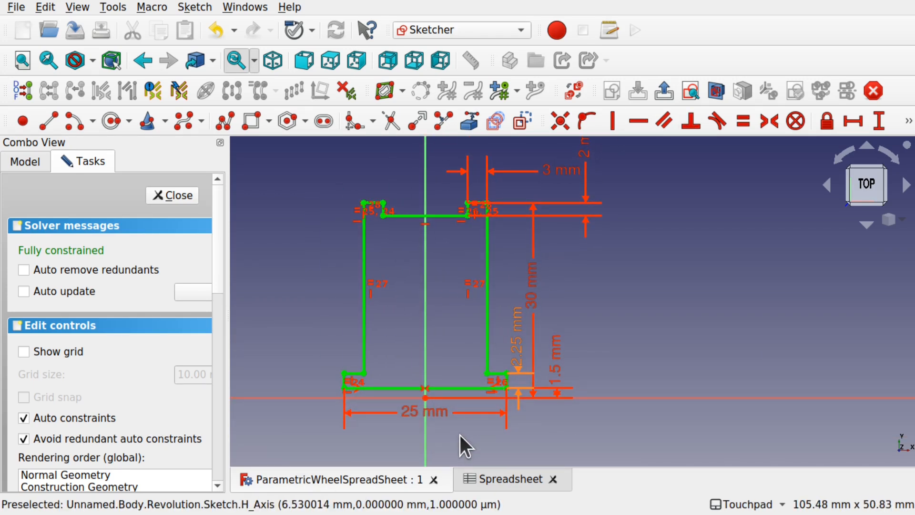
left_click(495, 479)
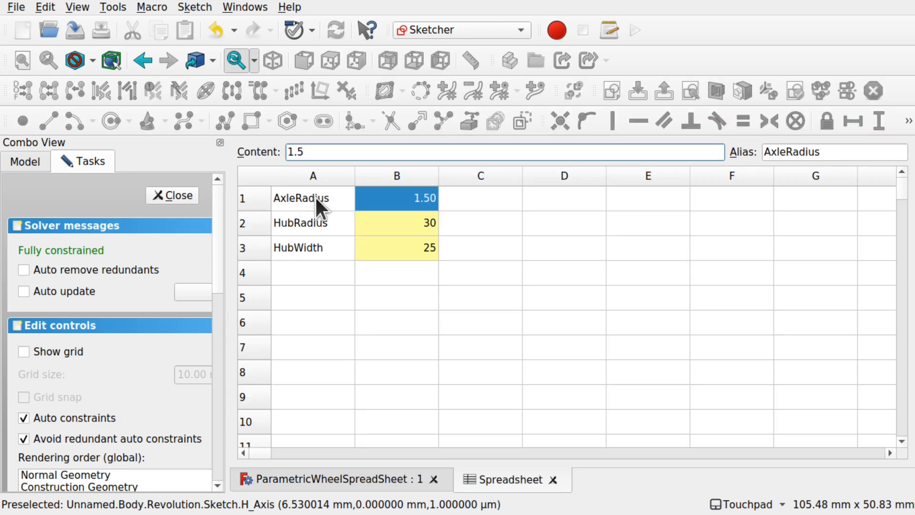
left_click(318, 480)
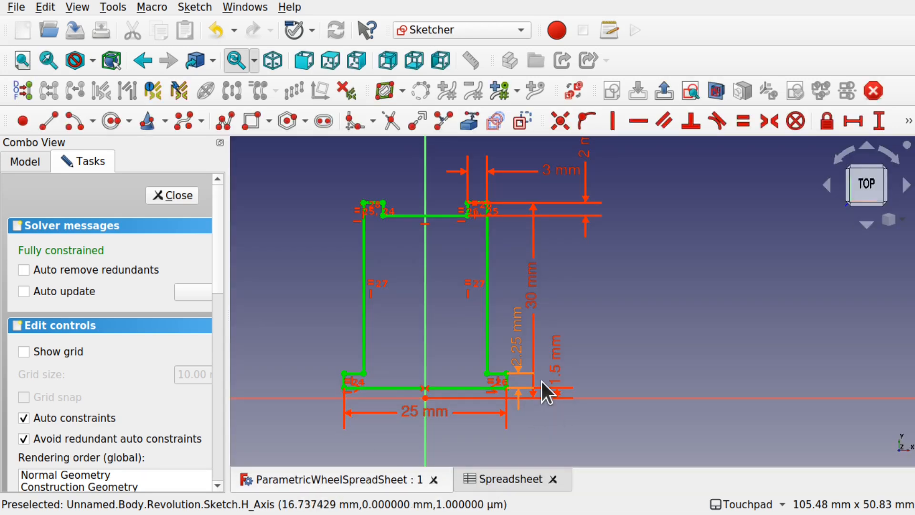
scroll(542, 381, "up", 2)
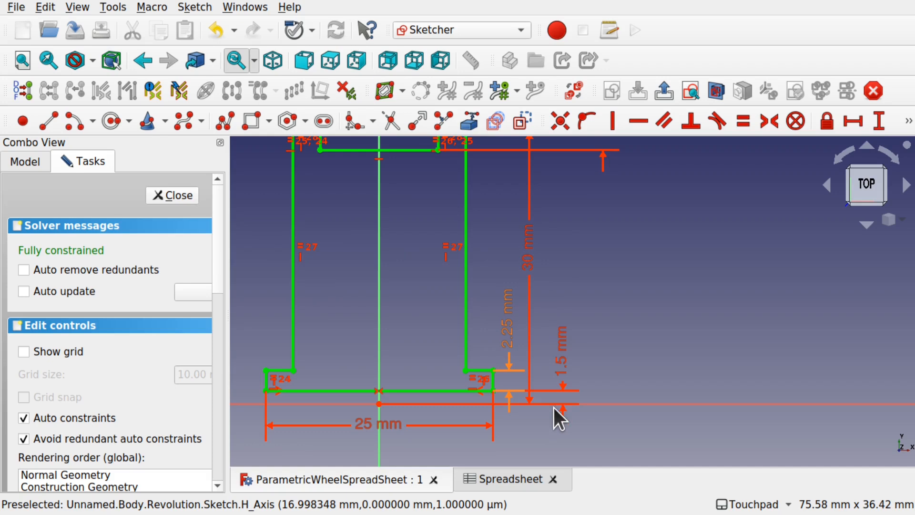
- Set the 1.5 mm AxleDia dimension's expression to Spreadsheet.AxleRadius and apply it
double_click(564, 363)
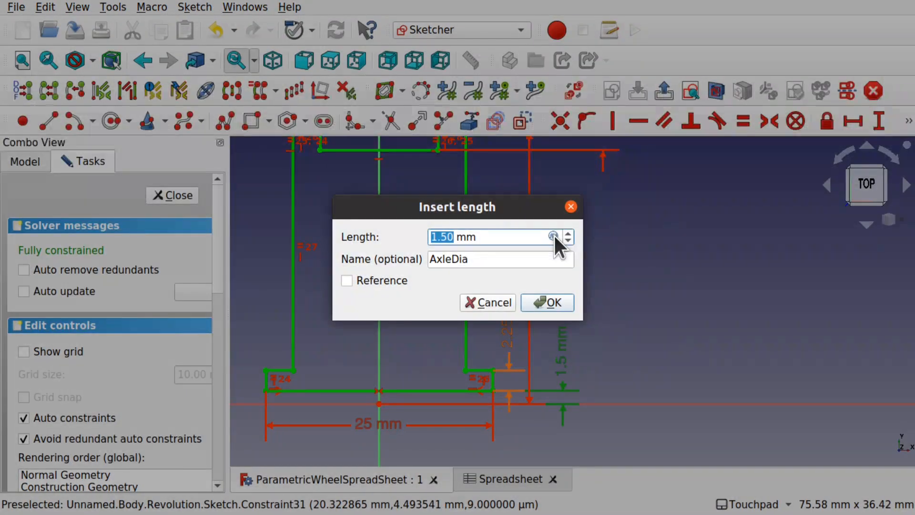
left_click(553, 236)
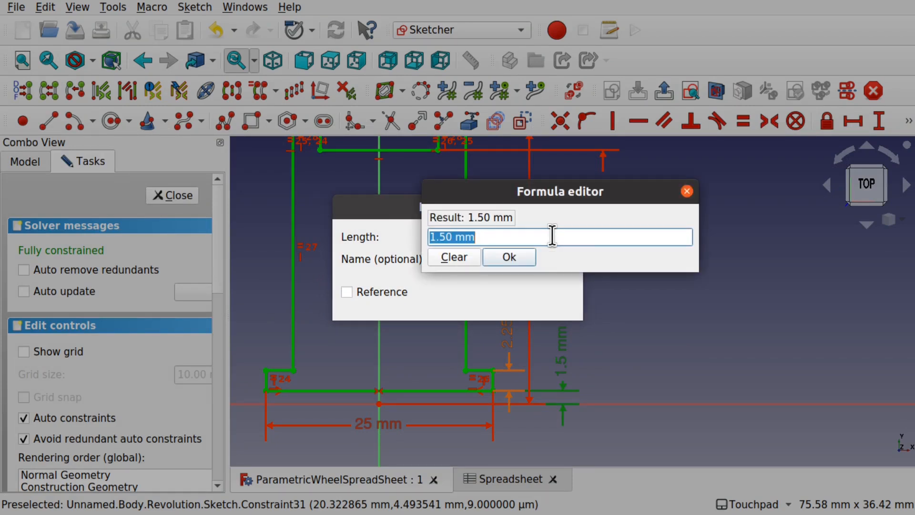
type("sp")
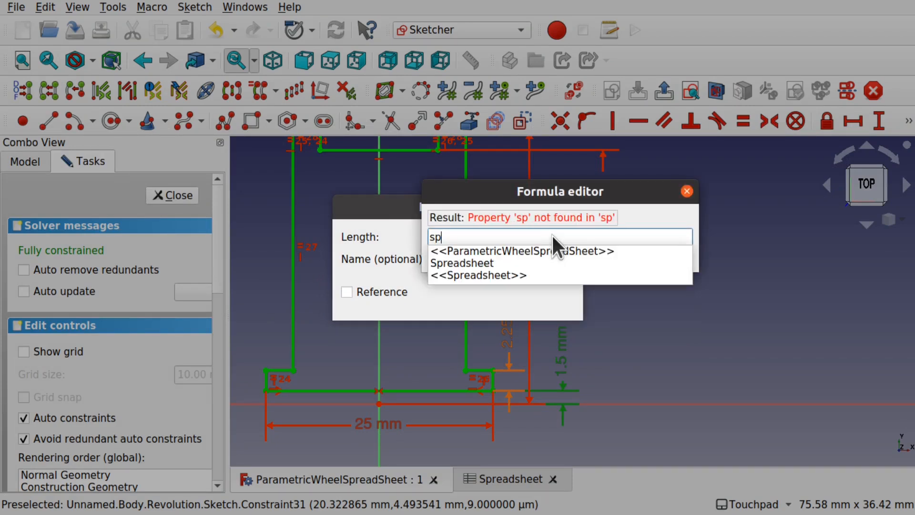
left_click(485, 262)
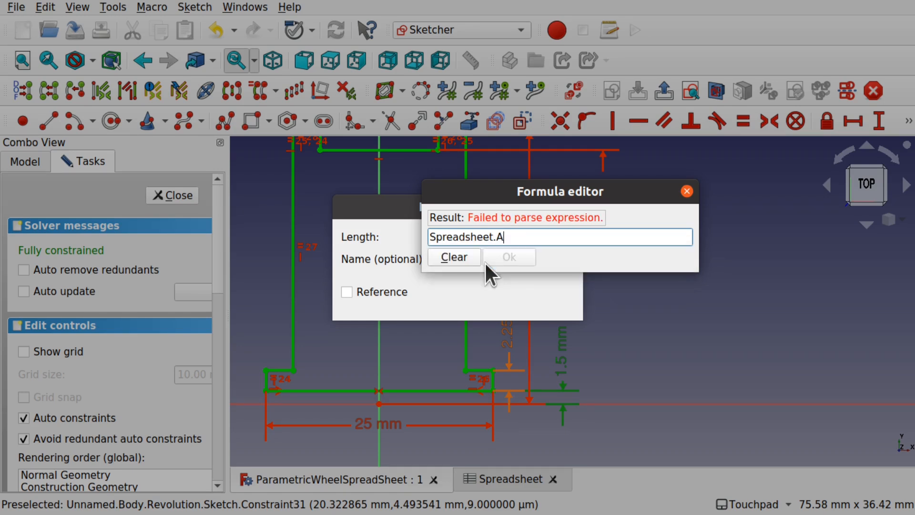
key("BackSpace")
key("BackSpace")
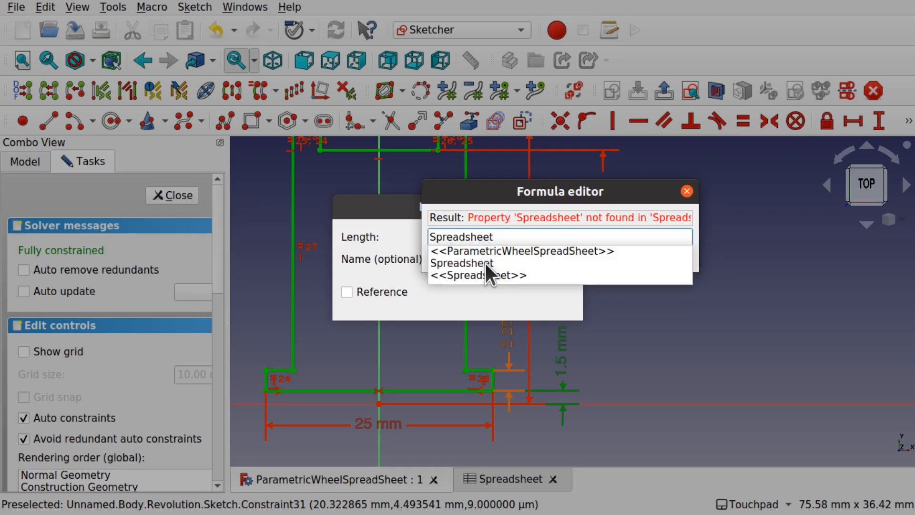
left_click(485, 261)
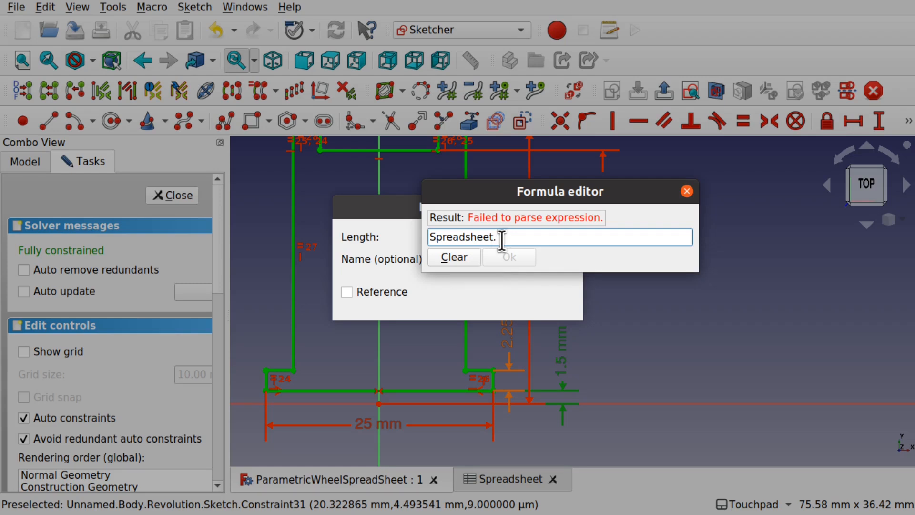
type("Axle")
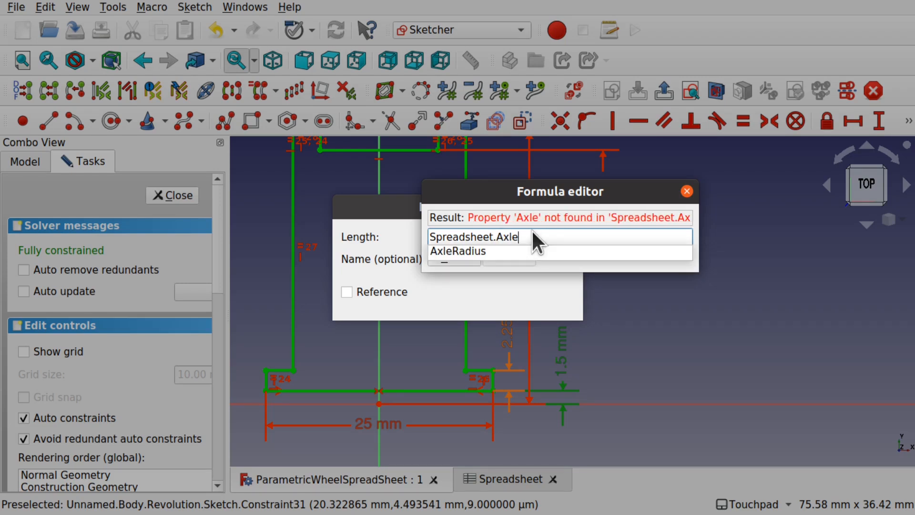
left_click(491, 251)
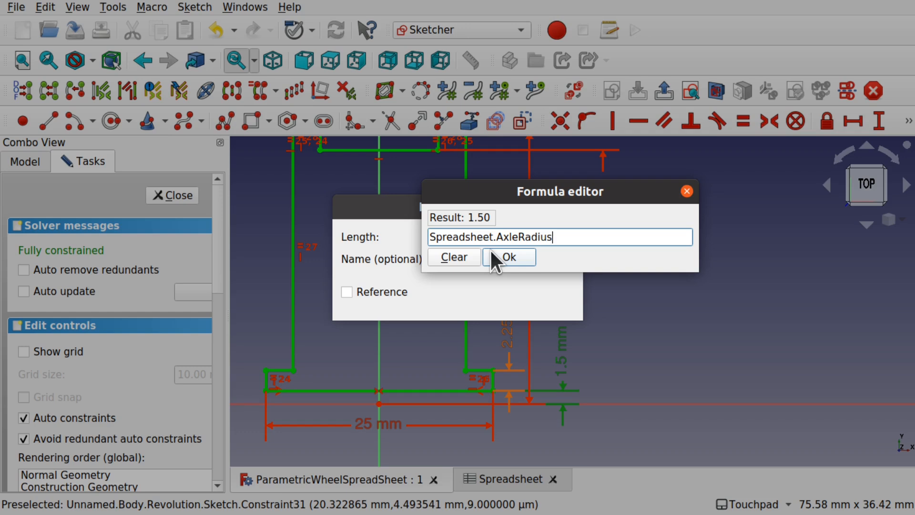
left_click(491, 251)
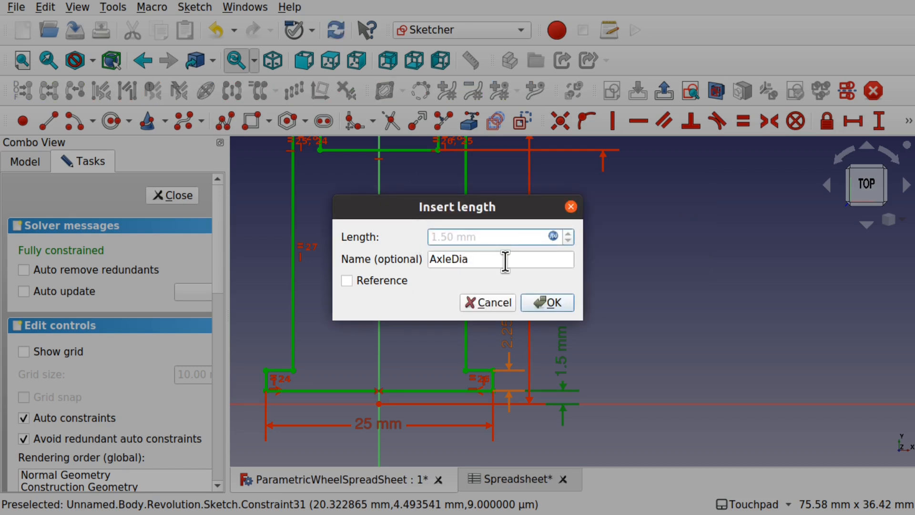
left_click(553, 305)
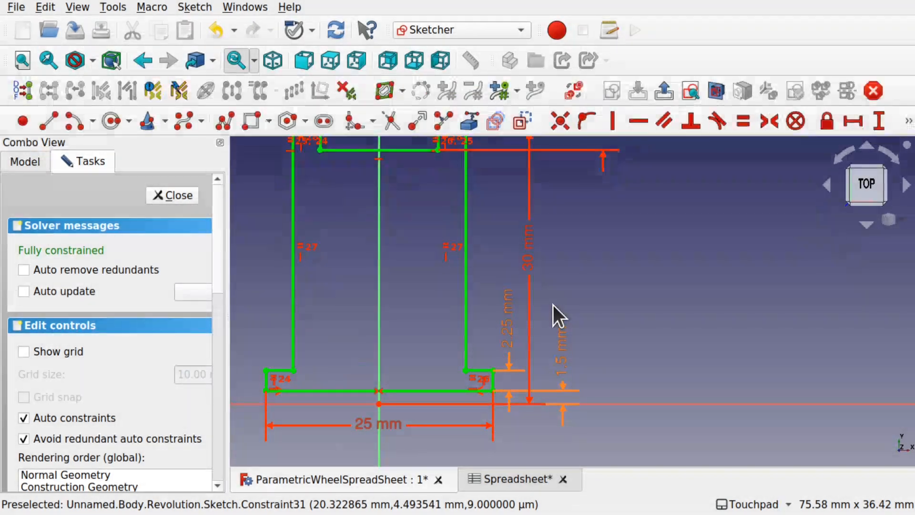
- Start a formula for the 2.25 mm step height using Spreadsheet.AxleRadius
mouse_move(609, 366)
left_mouse_down()
mouse_move(631, 438)
mouse_move(623, 321)
mouse_move(598, 323)
left_mouse_up()
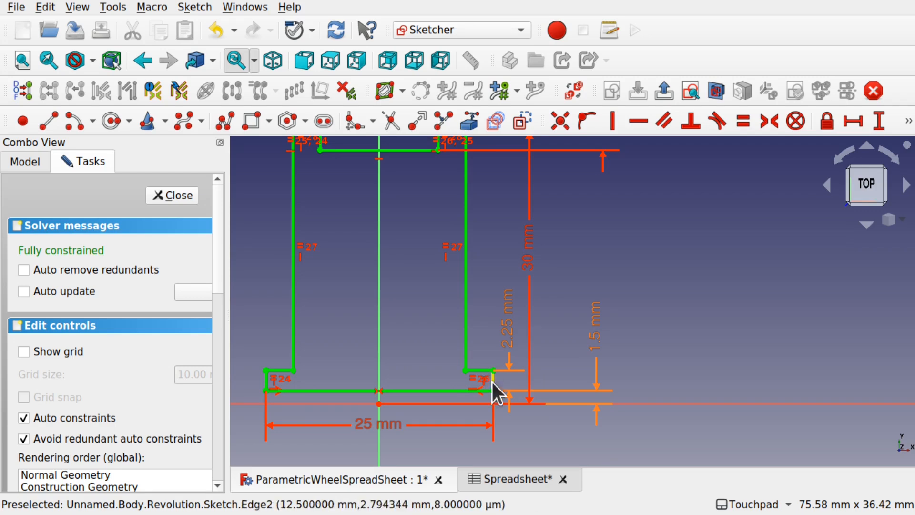
double_click(509, 328)
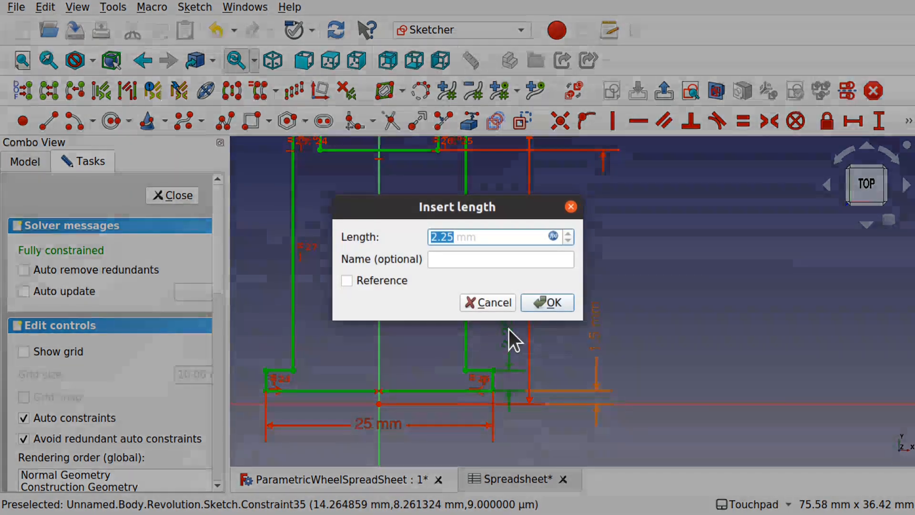
left_click(553, 235)
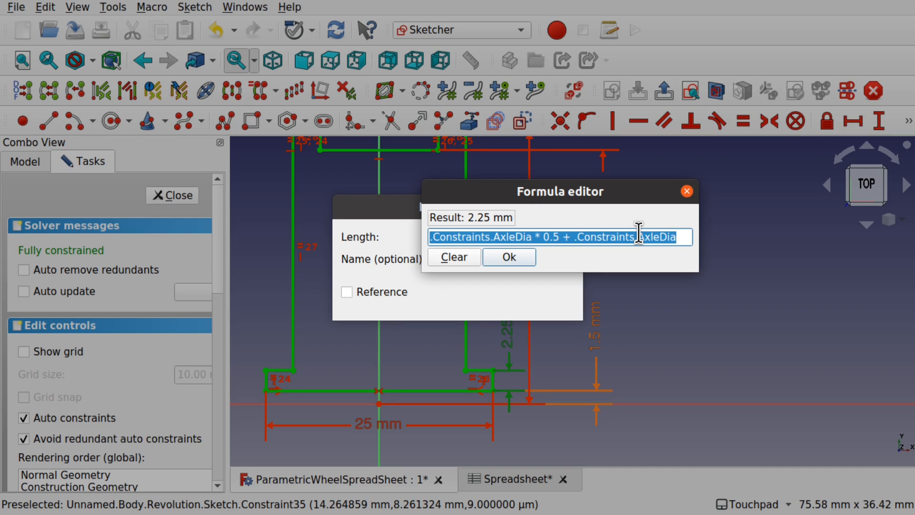
type("Spr")
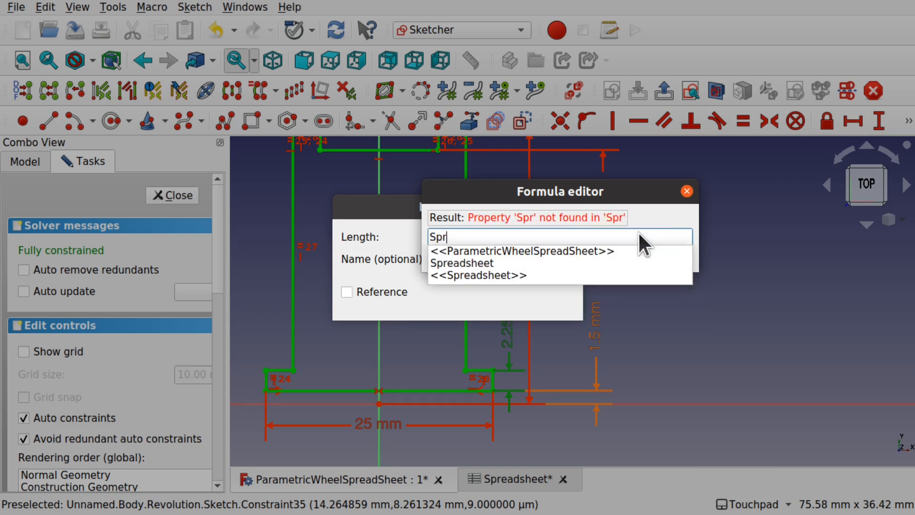
left_click(560, 263)
type("Ax")
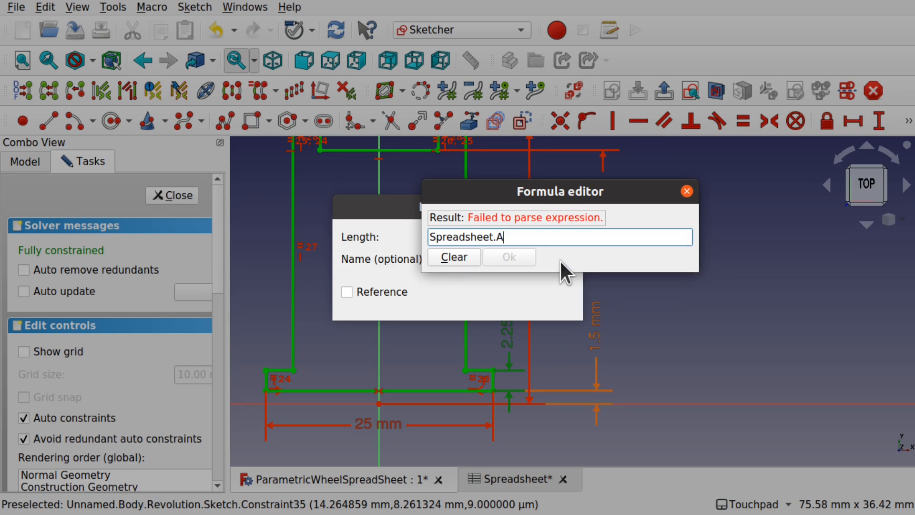
left_click(547, 251)
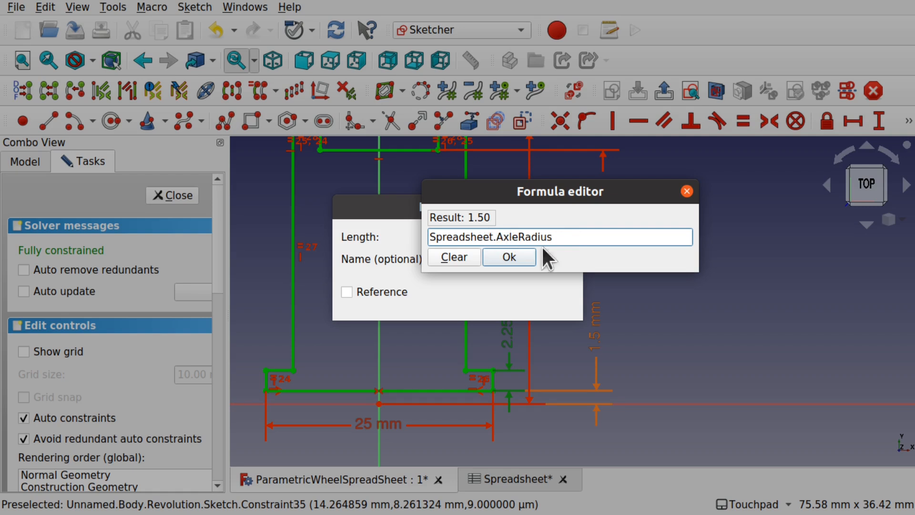
- Complete the formula as Spreadsheet.AxleRadius + Spreadsheet.AxleRadius * 0.3, making the height 1.95 mm
type("+")
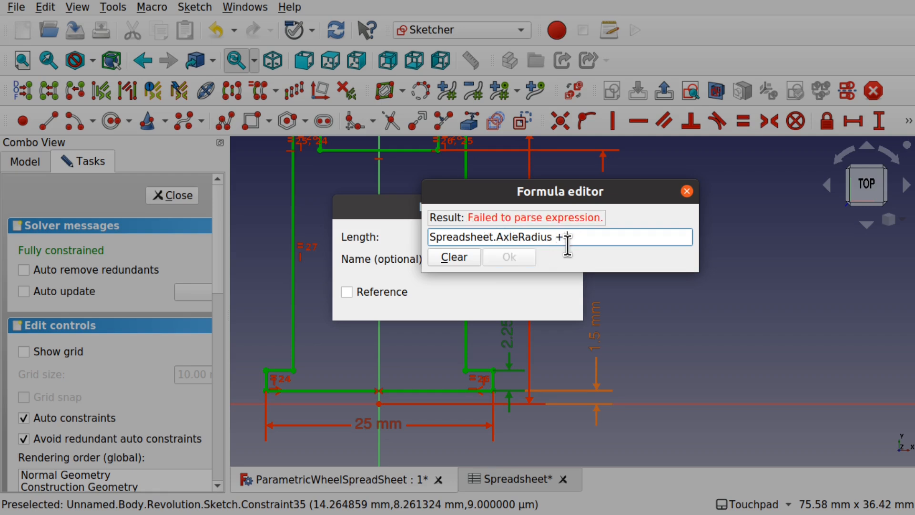
type(" Spre")
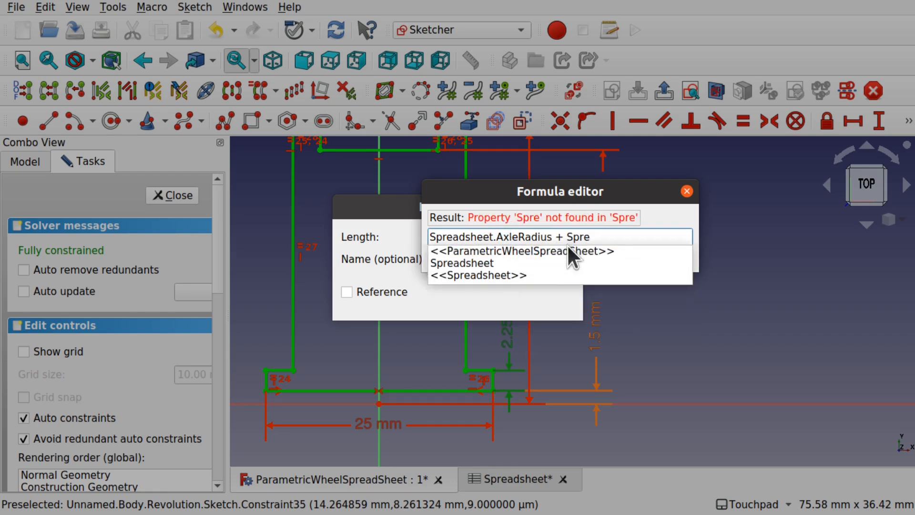
left_click(549, 262)
type("Ax")
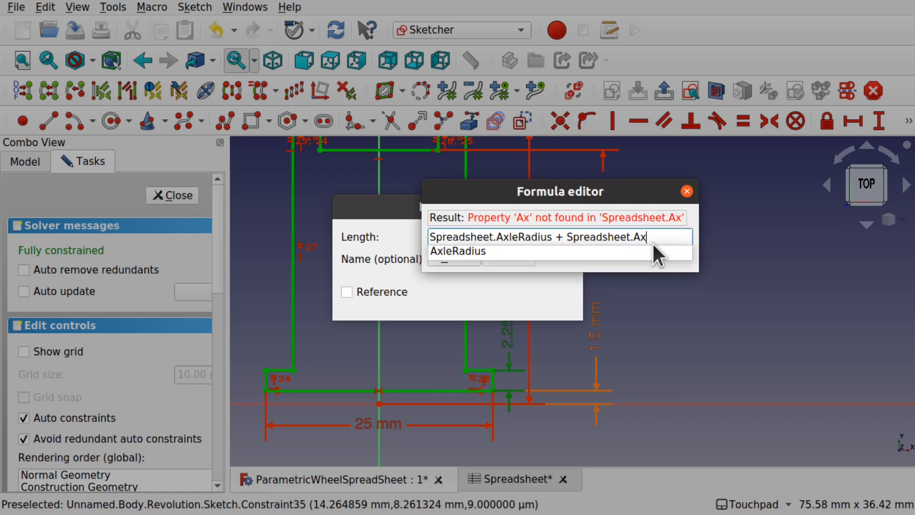
left_click(495, 252)
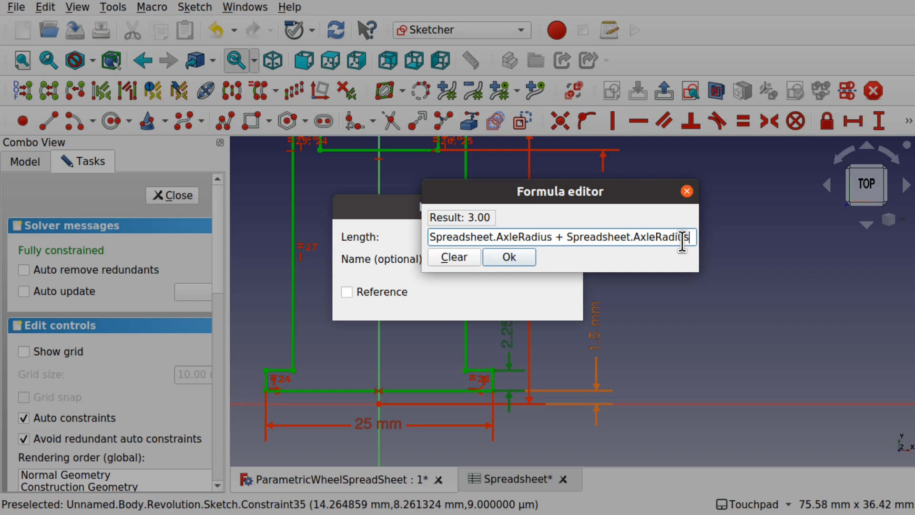
type("* 0.")
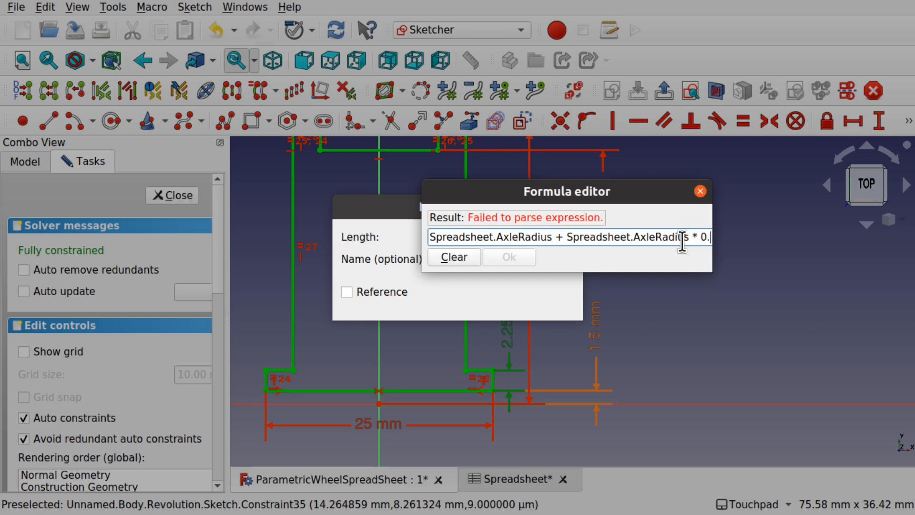
type("3")
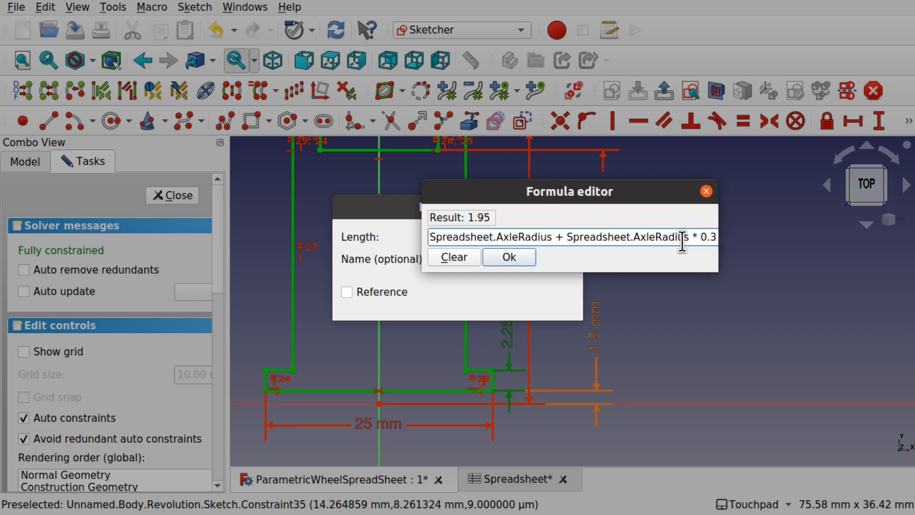
left_click(516, 253)
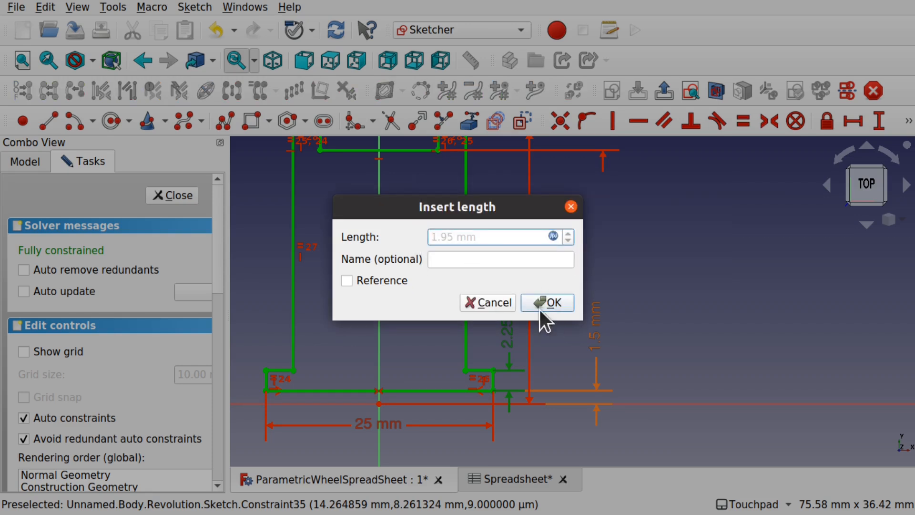
left_click(548, 298)
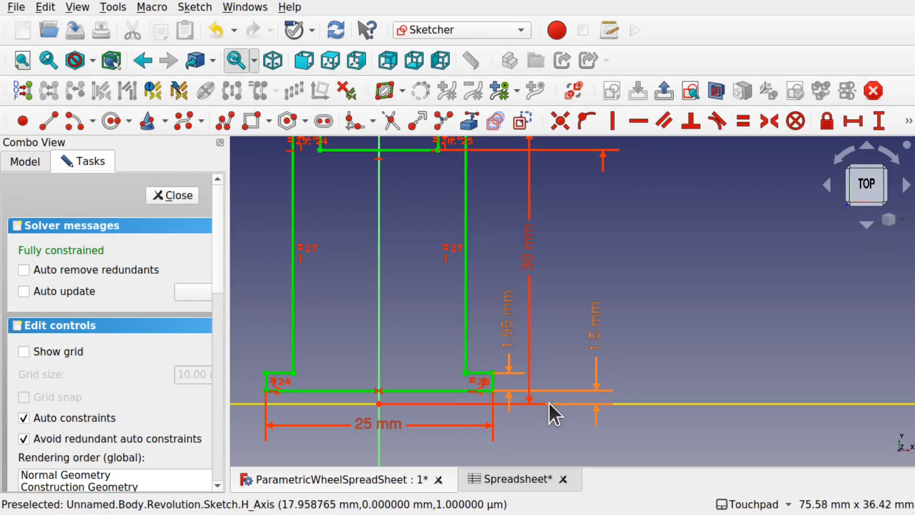
double_click(508, 337)
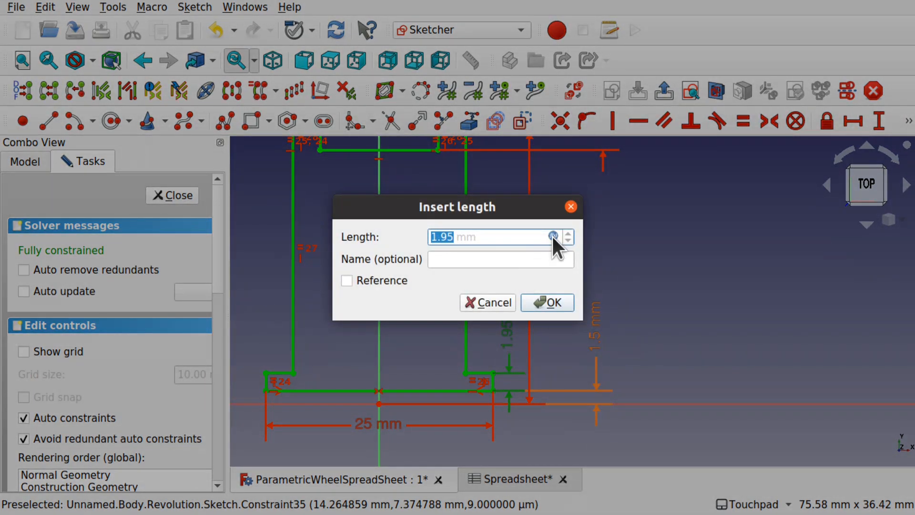
left_click(553, 235)
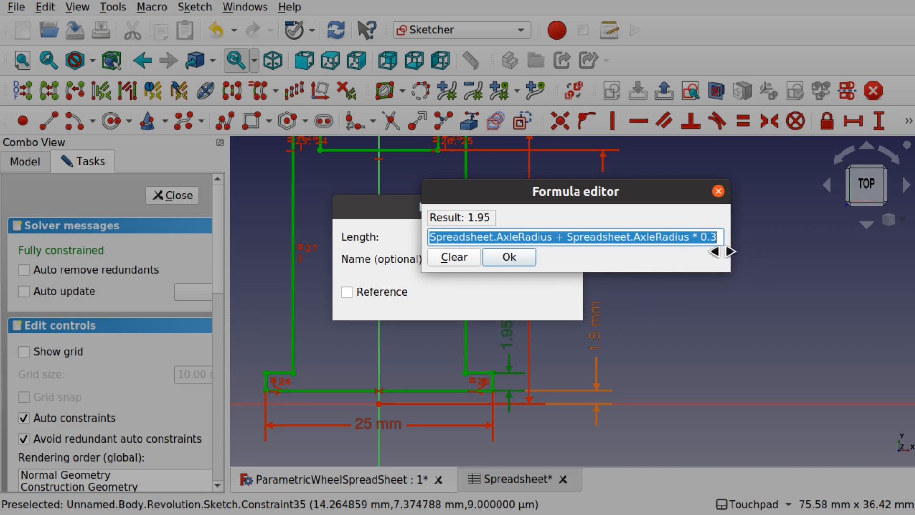
left_click(508, 257)
left_click(541, 298)
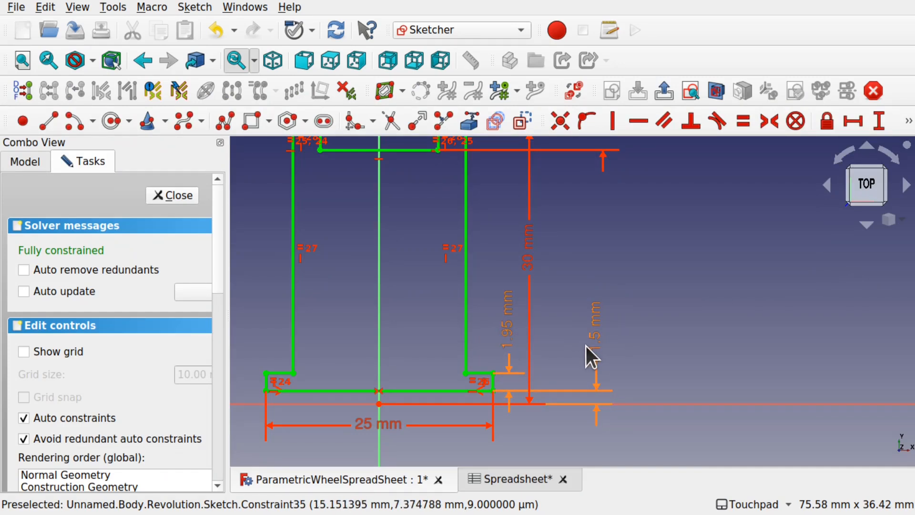
left_click(508, 475)
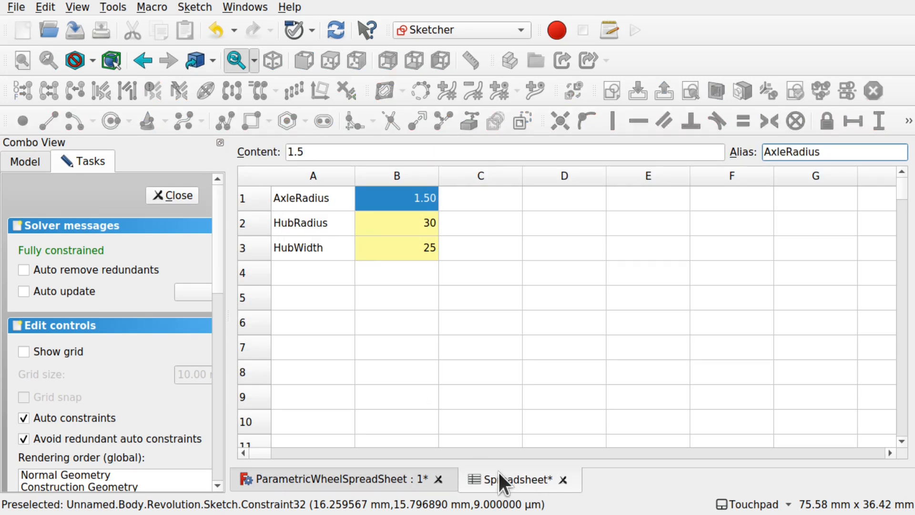
left_click(381, 480)
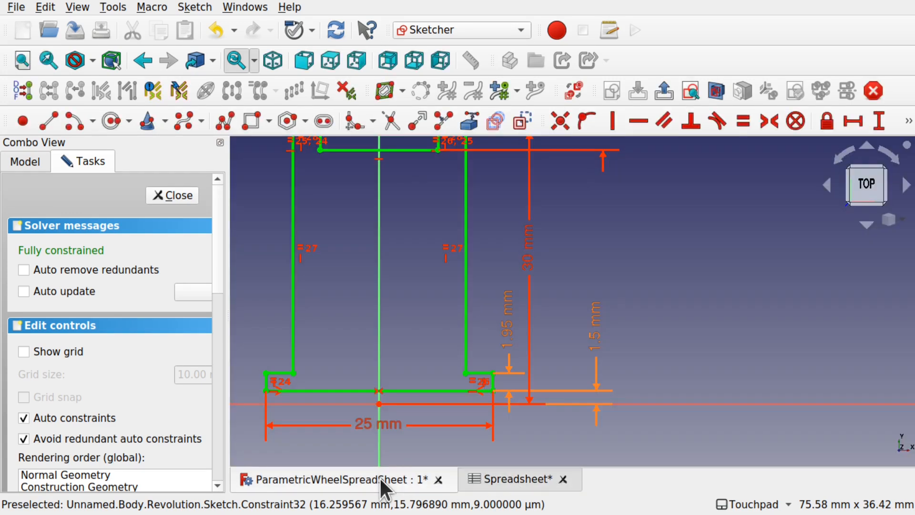
- Set the 30 mm height dimension's formula to Spreadsheet.HubRadius and apply it
double_click(530, 258)
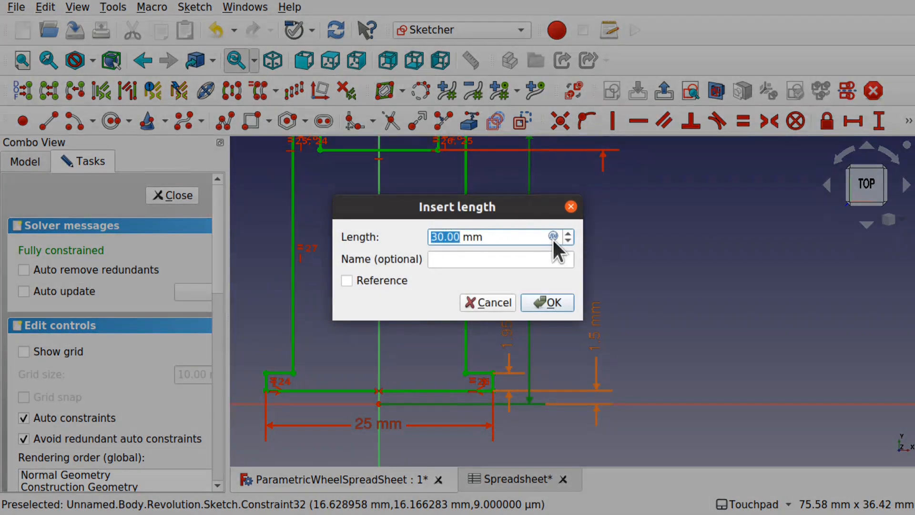
left_click(553, 237)
type("Spr")
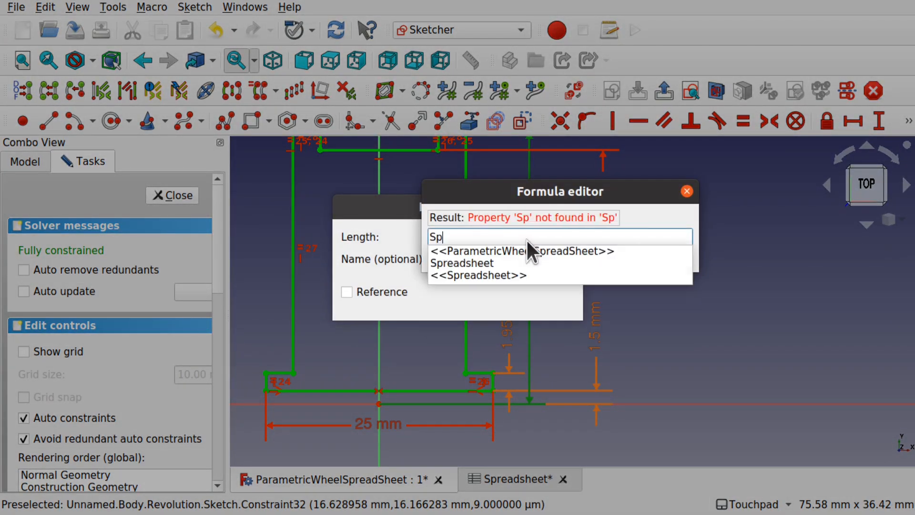
left_click(483, 265)
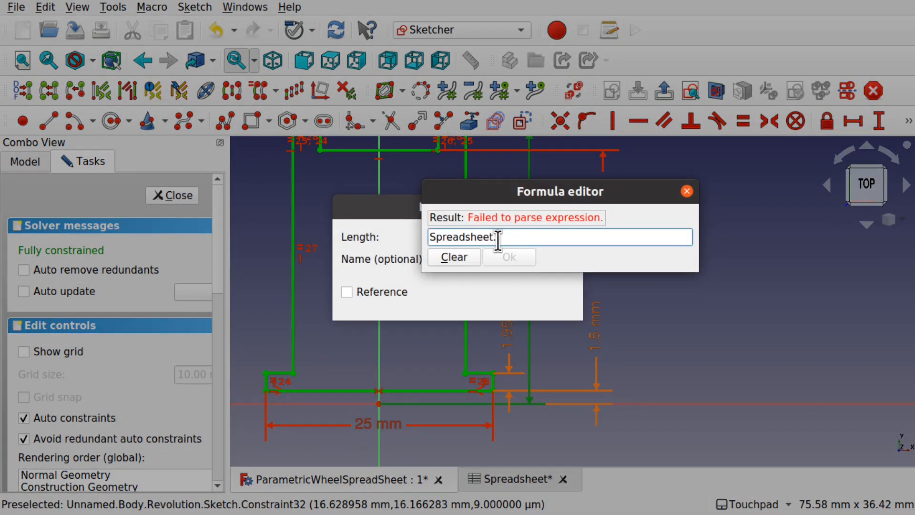
type("HubRadius")
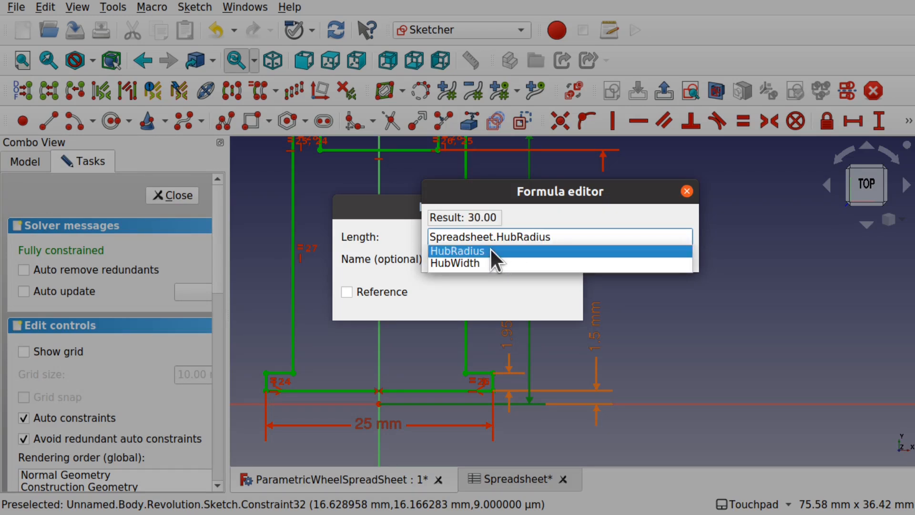
left_click(490, 250)
left_click(517, 256)
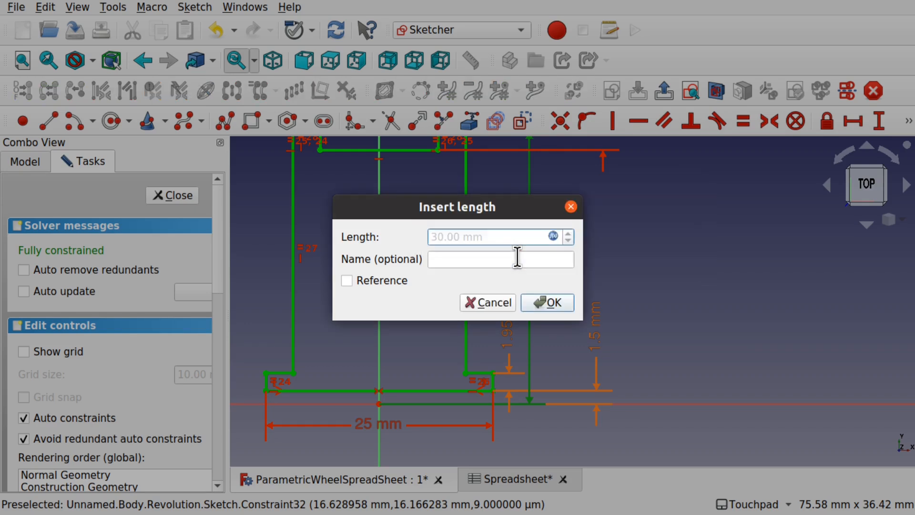
left_click(552, 303)
mouse_move(551, 295)
middle_mouse_down()
mouse_move(552, 321)
mouse_move(607, 353)
mouse_move(574, 407)
mouse_move(588, 257)
mouse_move(615, 231)
middle_mouse_up()
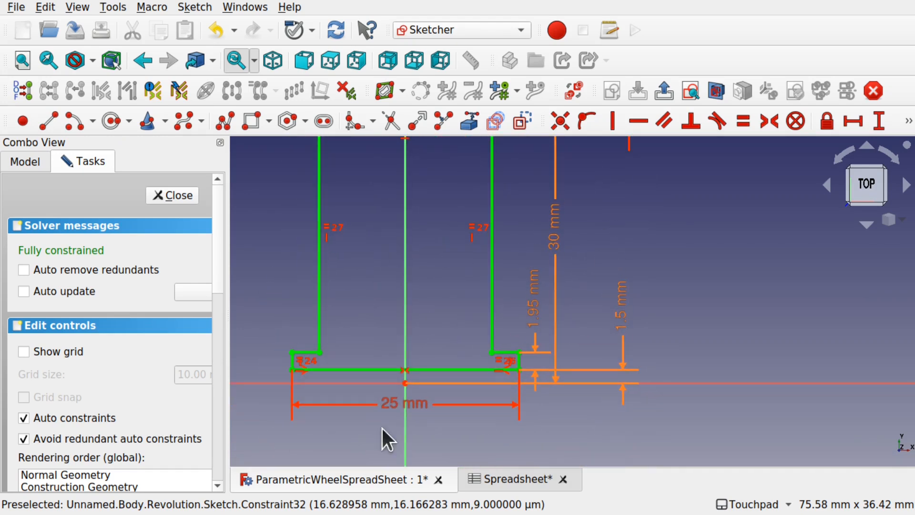
- Begin a formula on the 25 mm width dimension referencing the Spreadsheet object
double_click(426, 405)
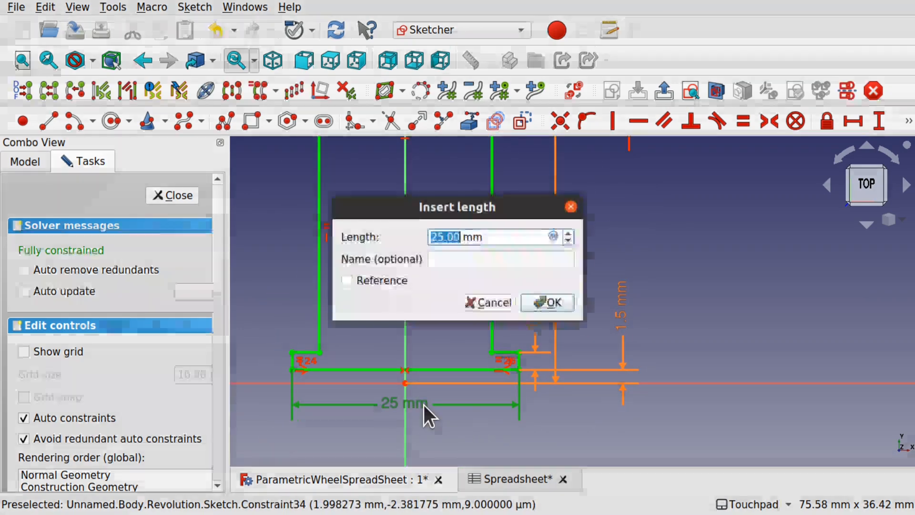
left_click(552, 236)
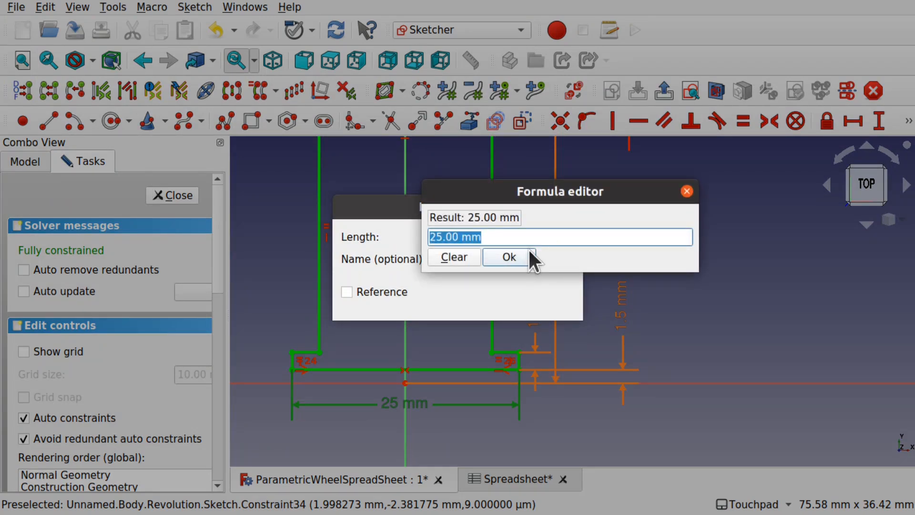
type("sPR")
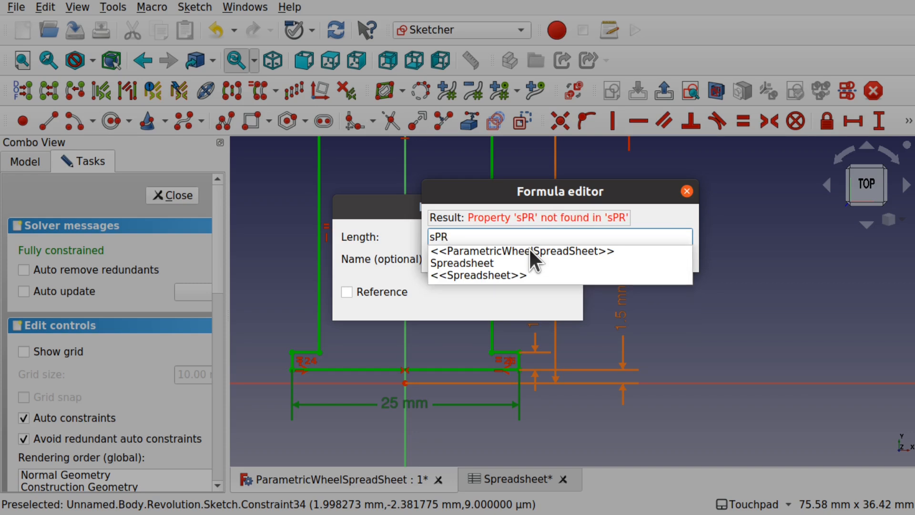
key("Down")
key("Down")
key("Down")
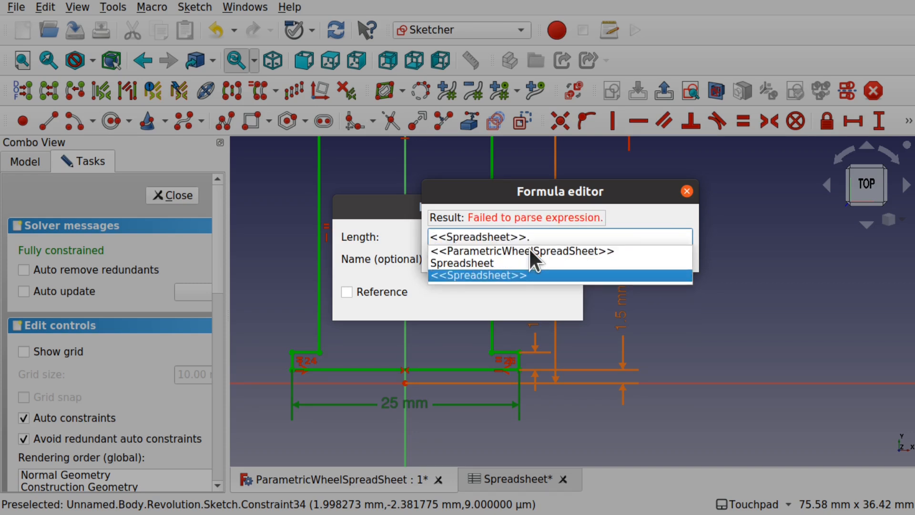
key("Down")
key("Down")
key("Up")
key("Down")
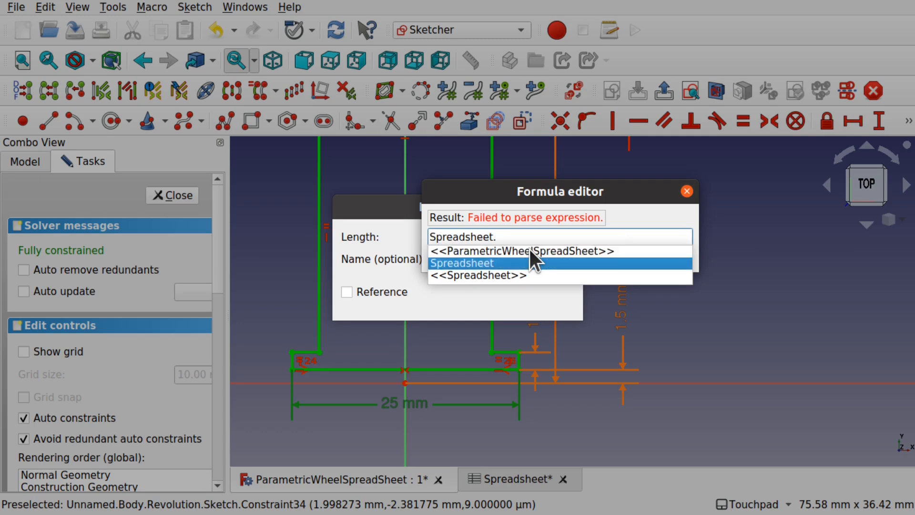
key("Return")
- Finish the width formula as Spreadsheet.HubWidth and apply it to the sketch
type(".")
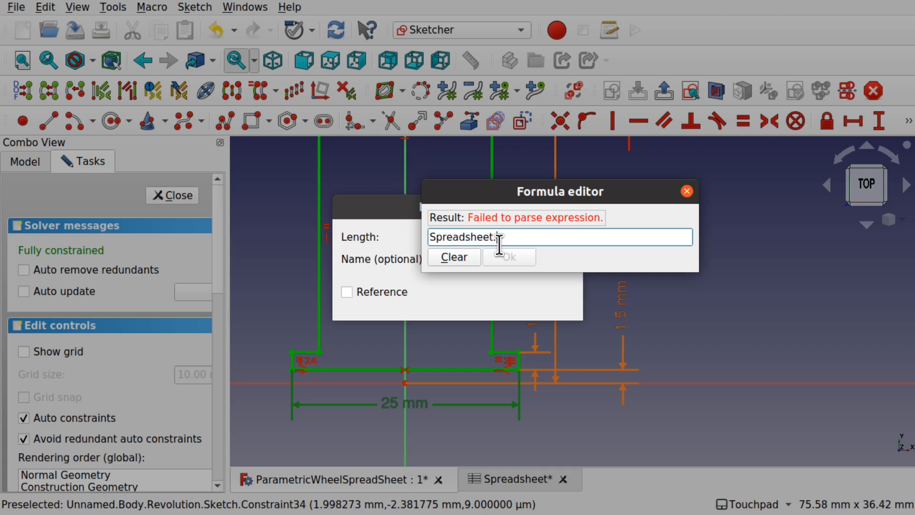
type("hU")
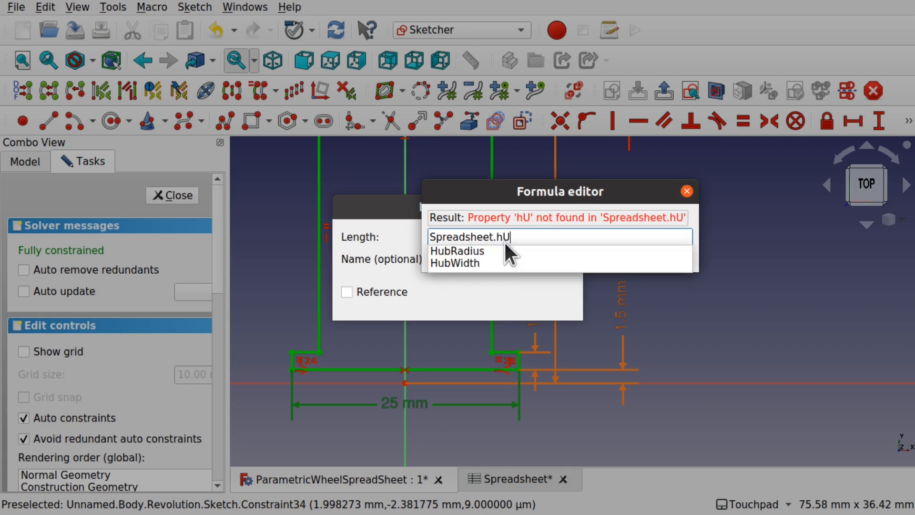
key("Down")
key("Down")
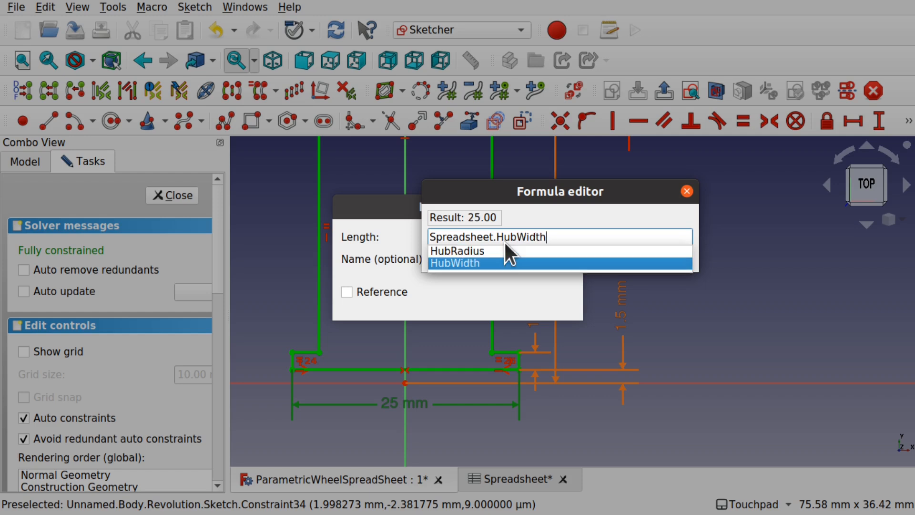
key("Return")
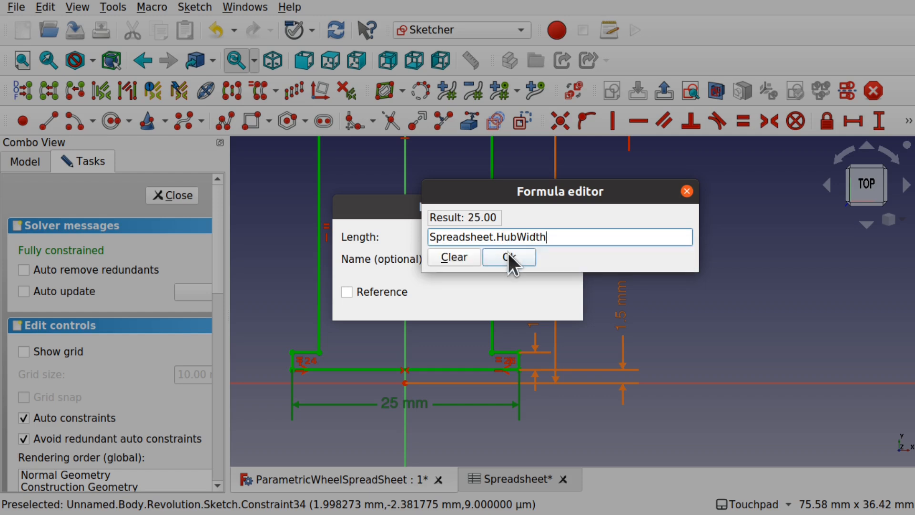
left_click(510, 257)
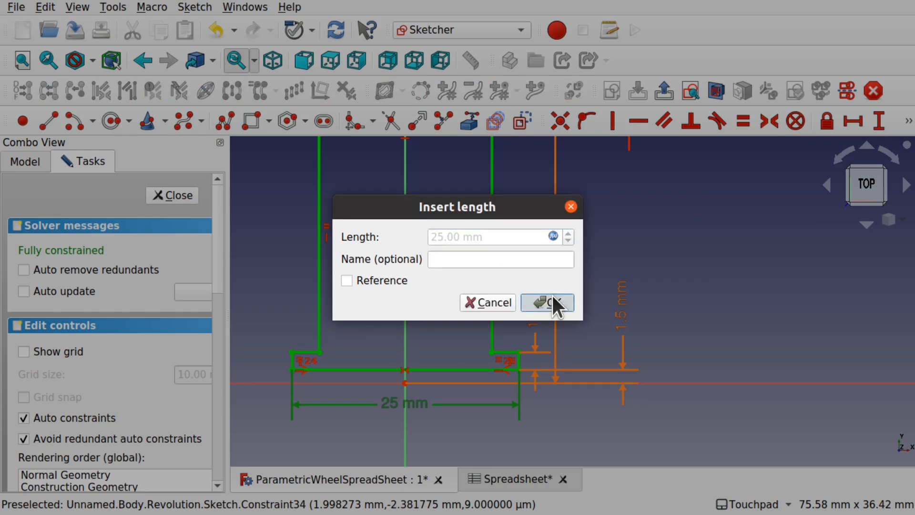
left_click(552, 300)
scroll(528, 311, "down", 1)
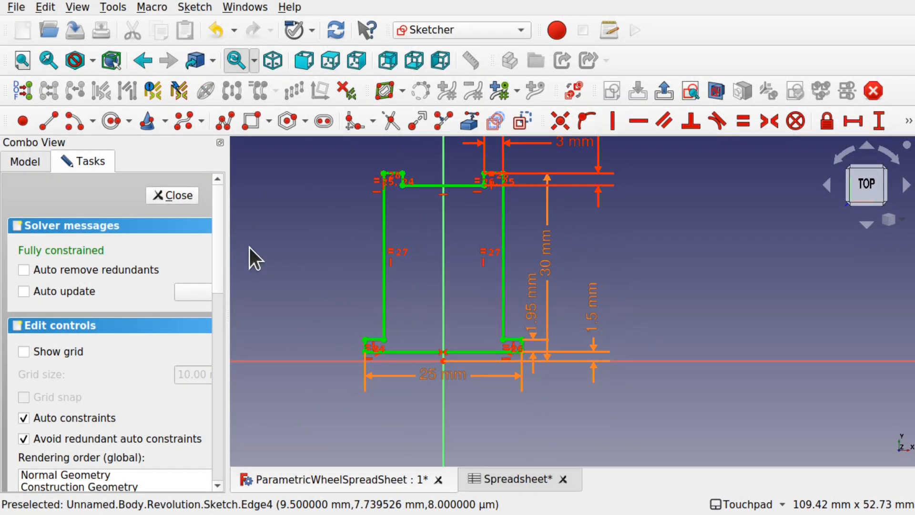
- Close the sketch, save, and change HubRadius (B2) to 60 to enlarge the wheel
left_click(175, 196)
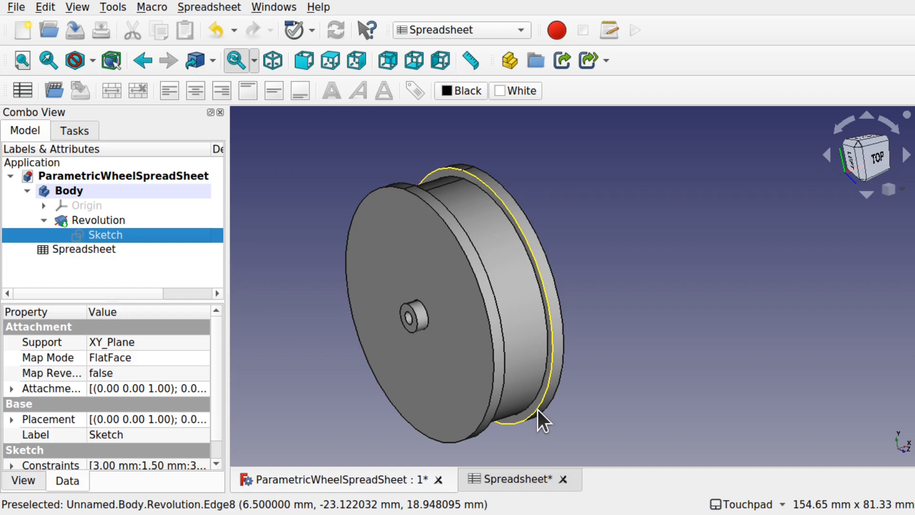
key("ctrl+s")
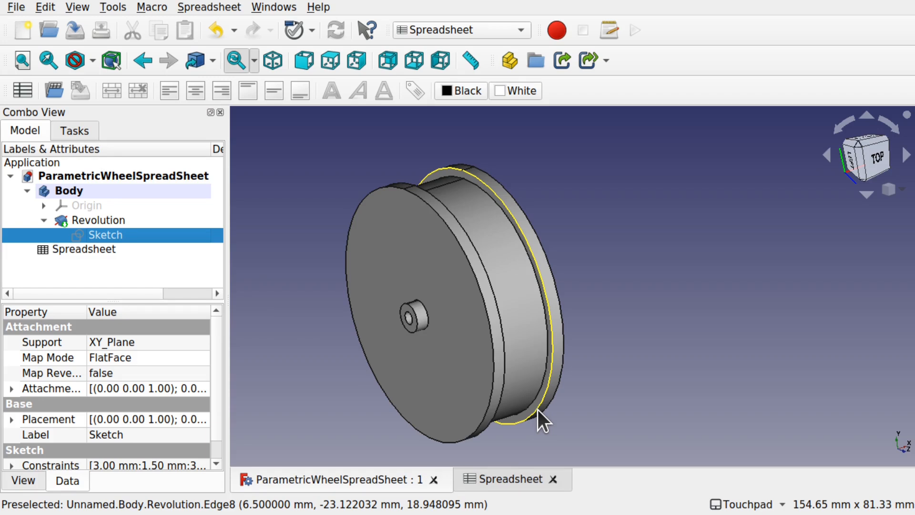
left_click(505, 477)
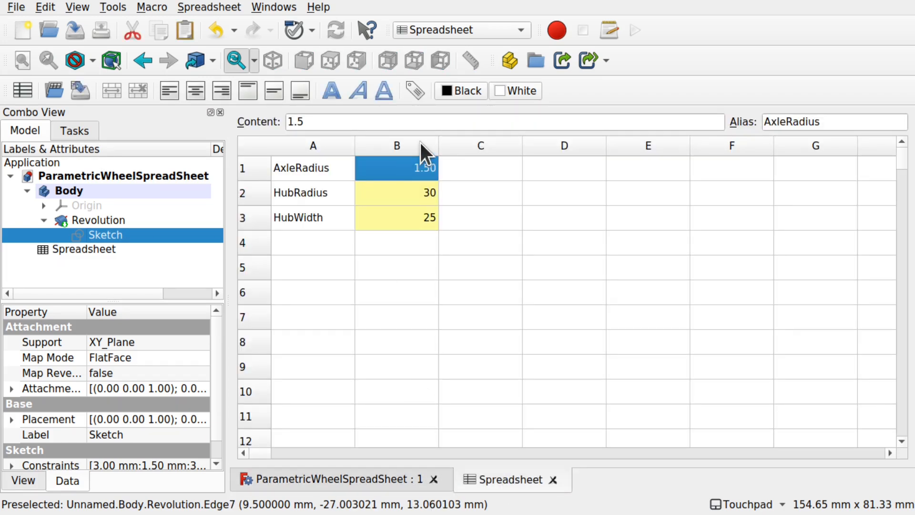
double_click(411, 196)
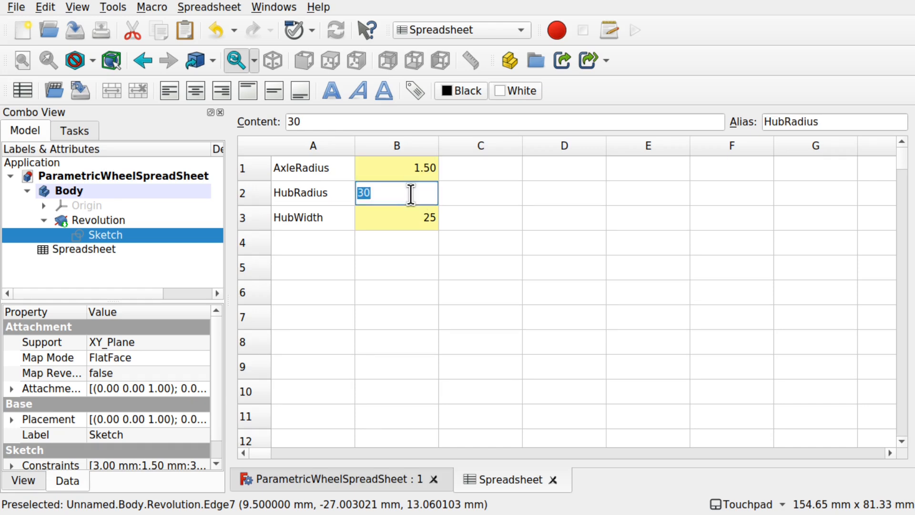
type("60")
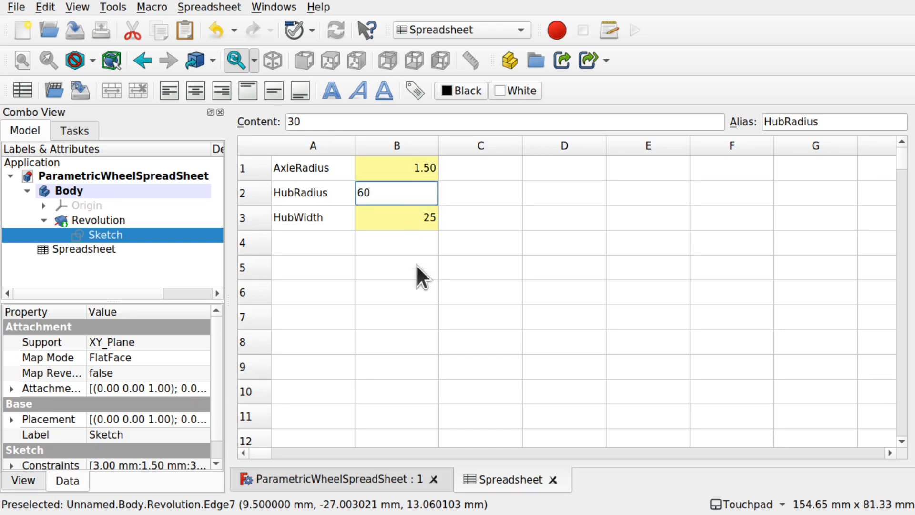
left_click(417, 264)
left_click(388, 473)
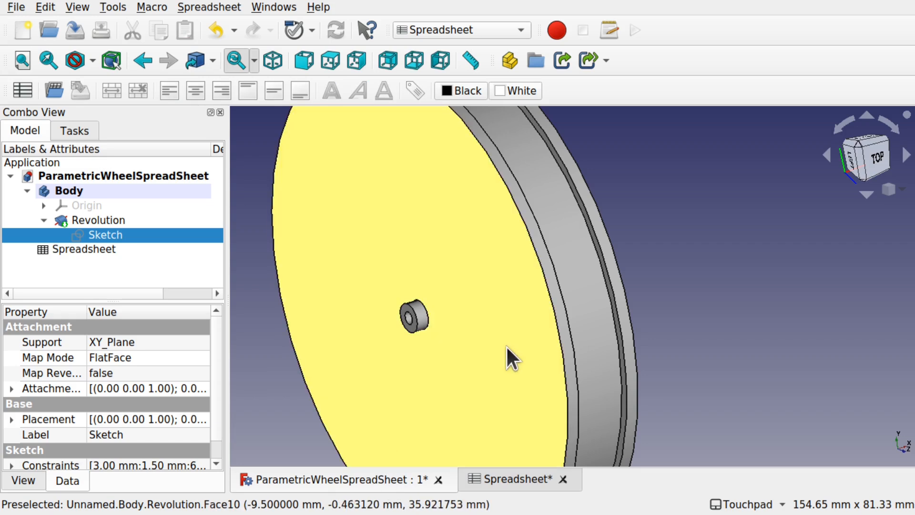
scroll(506, 345, "down", 3)
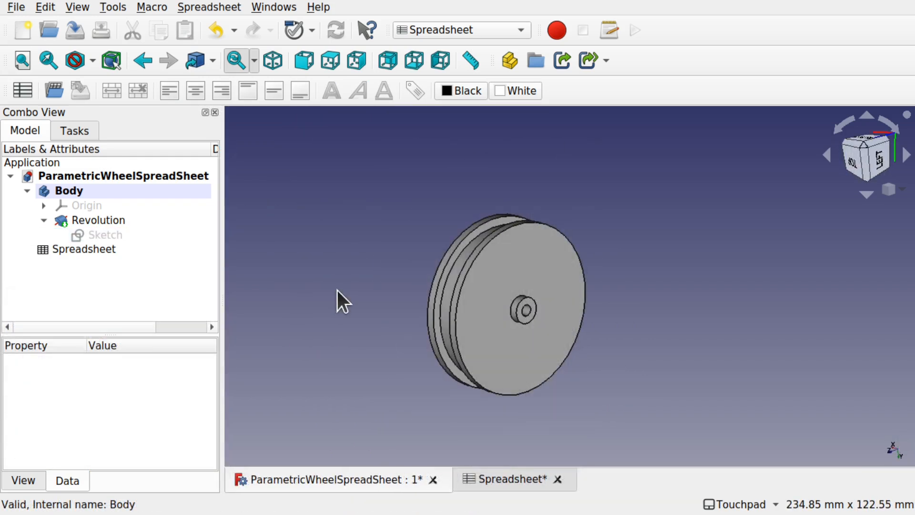
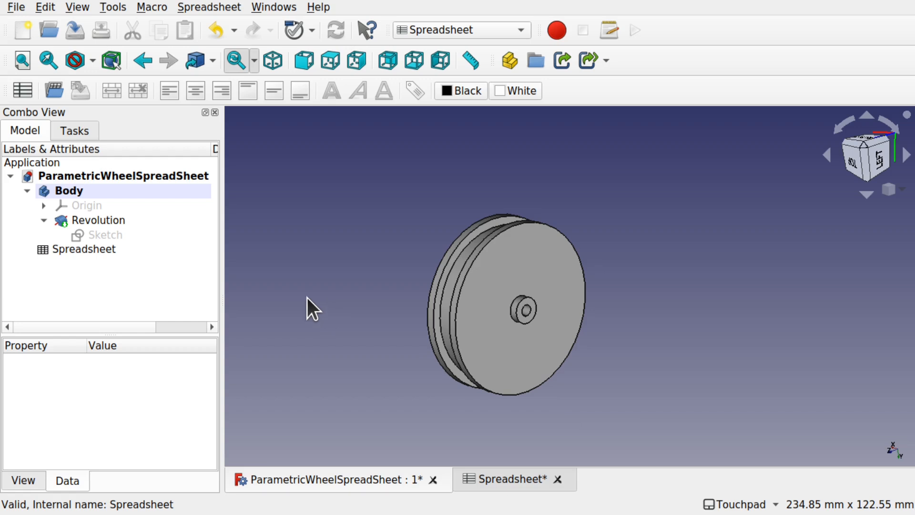
- Rename the Body in the model tree to 'Hub'
right_click(81, 190)
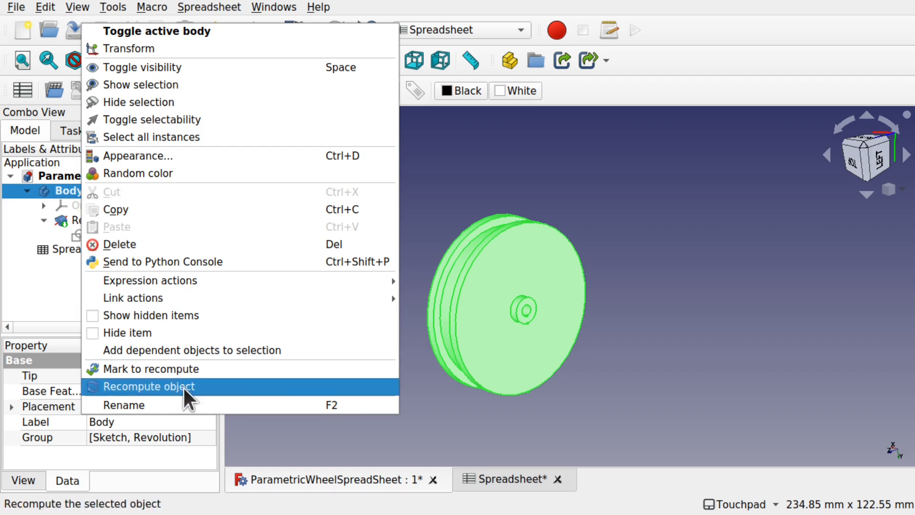
left_click(193, 404)
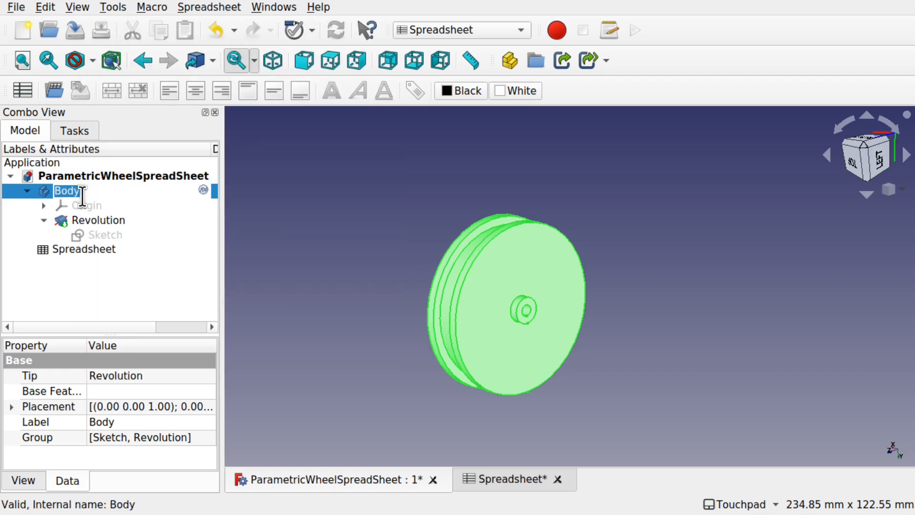
key("BackSpace")
type("Hub")
key("Return")
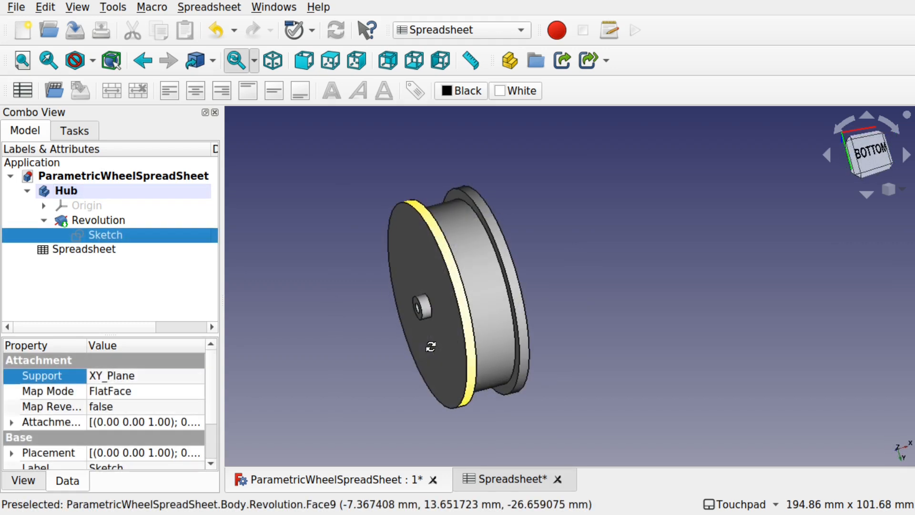
- Set AxleRadius (B1) to 2 and HubRadius (B2) to 35, then check the wheel in 3D
middle_click_drag(431, 347, 532, 343, "shift")
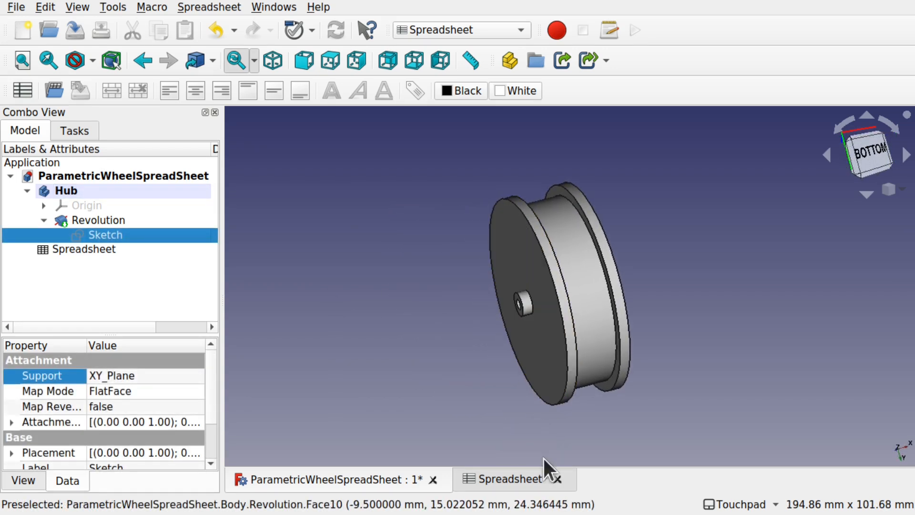
left_click(519, 479)
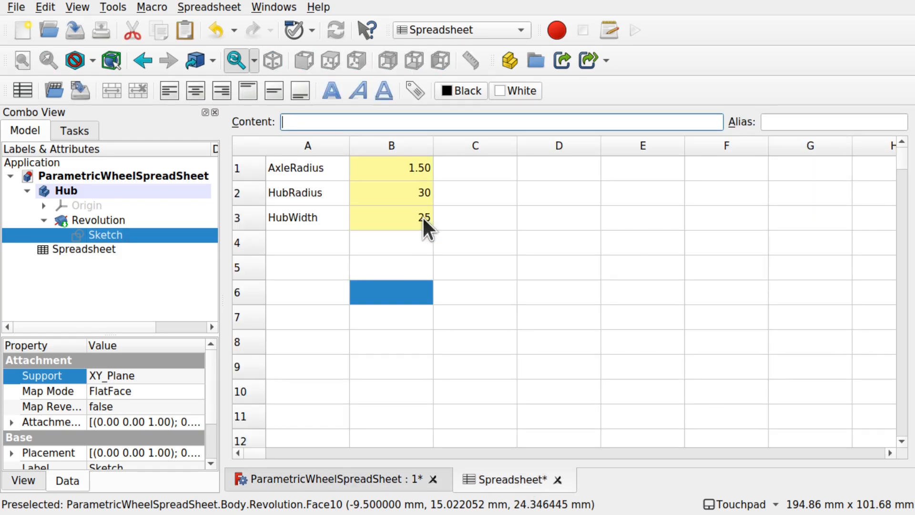
double_click(420, 173)
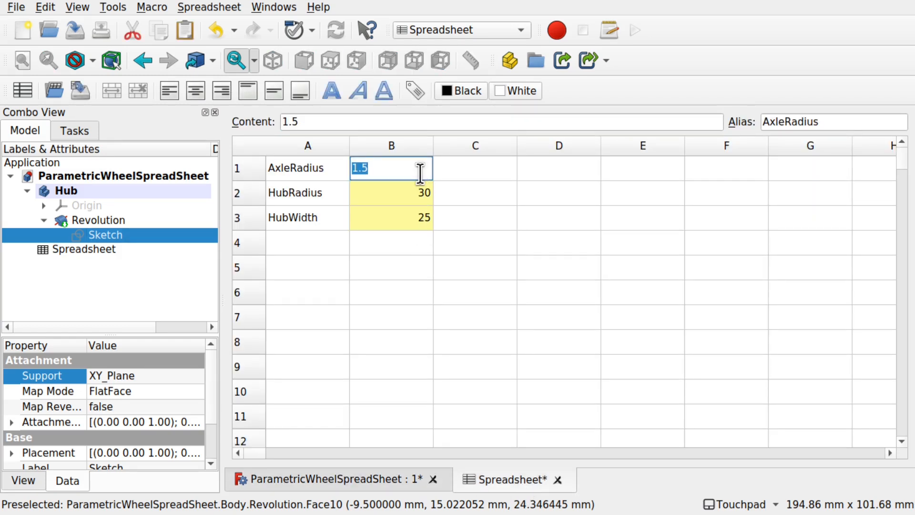
type("2")
left_click(417, 245)
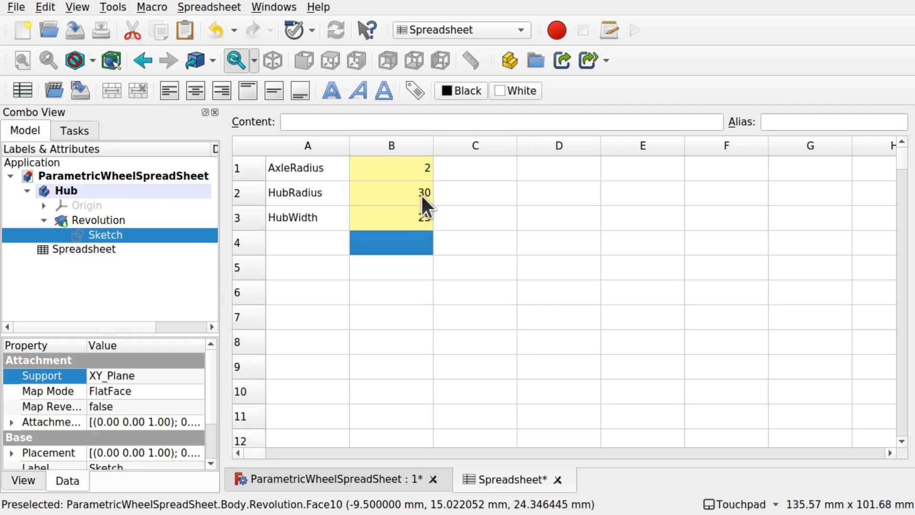
double_click(422, 192)
type("35")
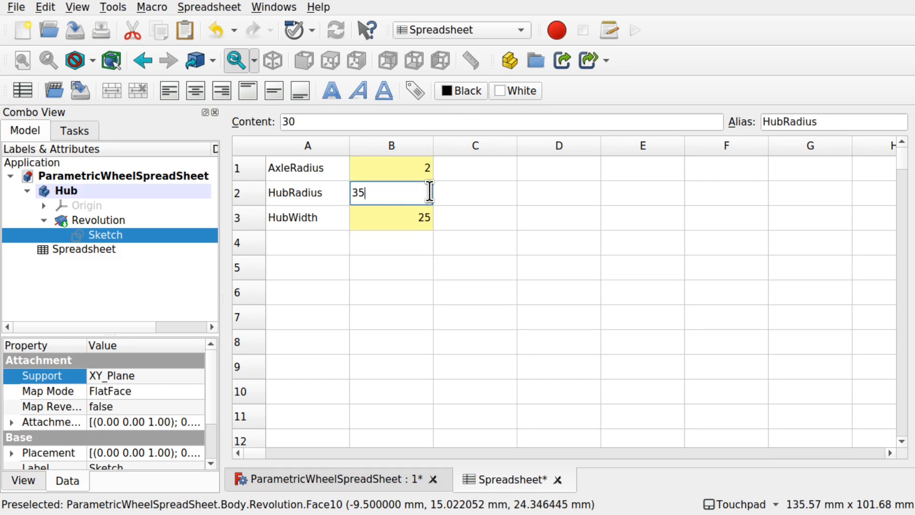
left_click(404, 249)
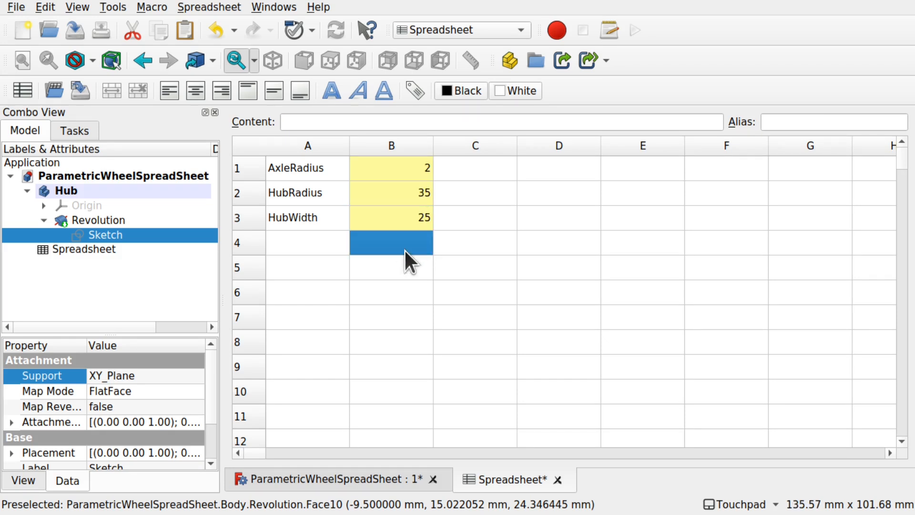
left_click(380, 478)
left_click_drag(556, 343, 527, 357, "shift")
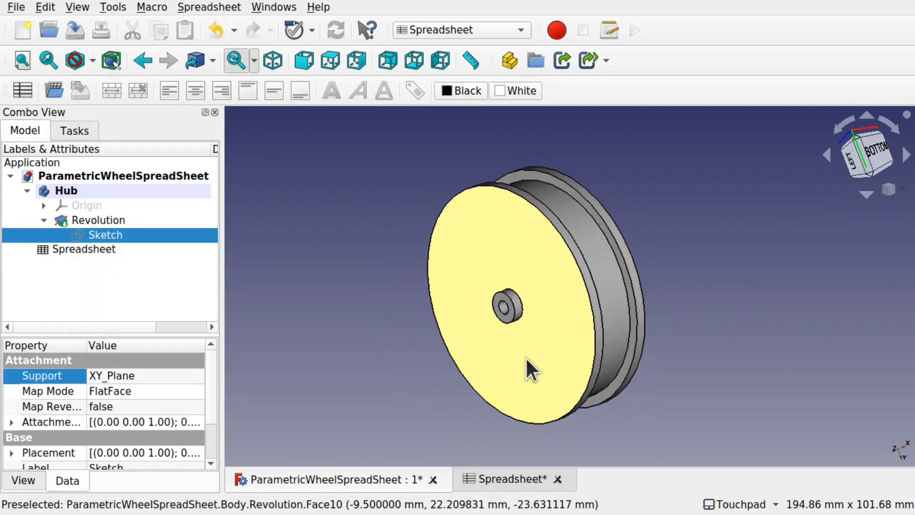
- Change HubRadius (B2) to 80 and view the resulting wheel in 3D
left_click(513, 479)
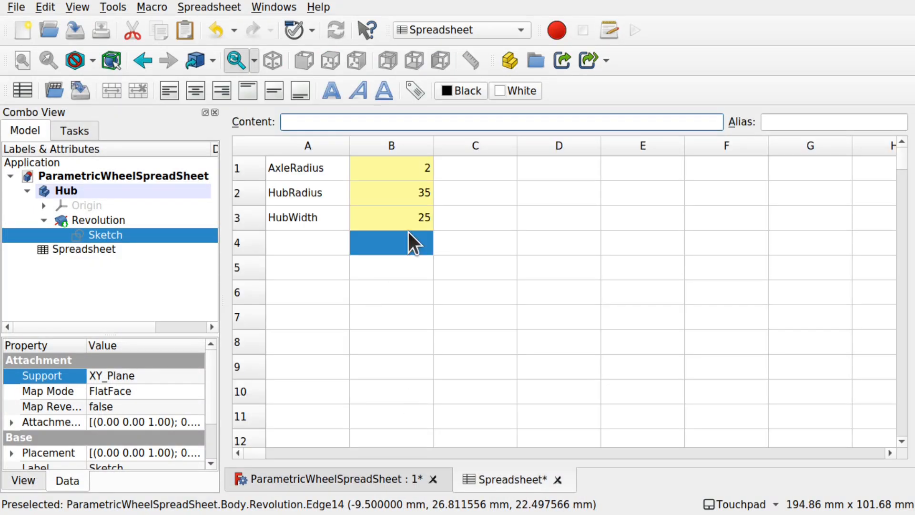
left_click(417, 196)
left_click(417, 196)
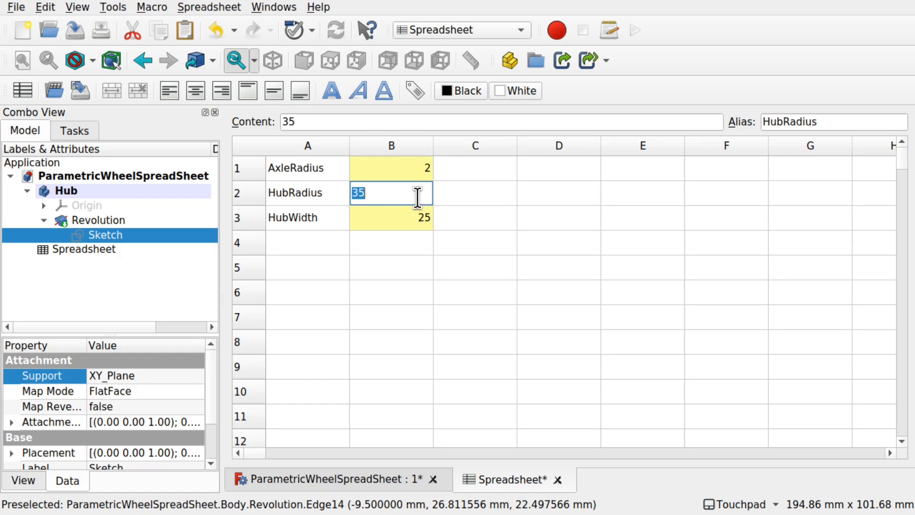
type("80")
left_click(410, 262)
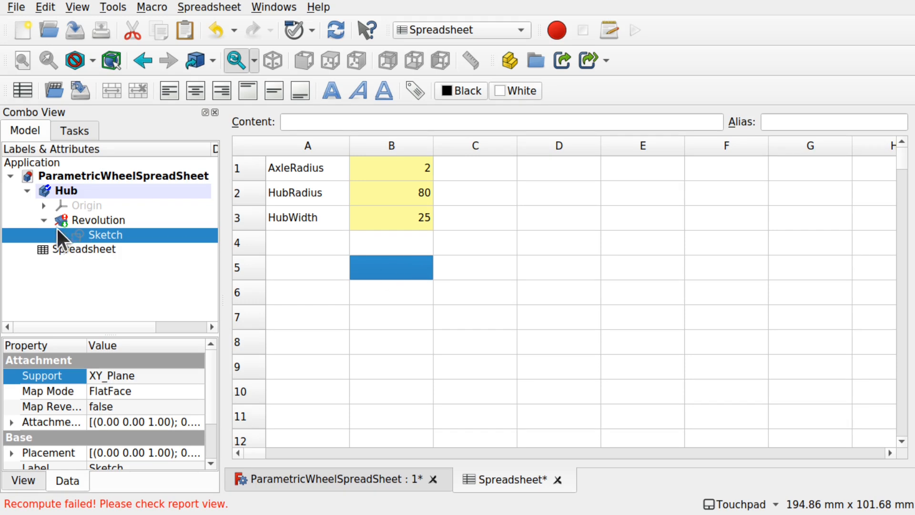
left_click(371, 471)
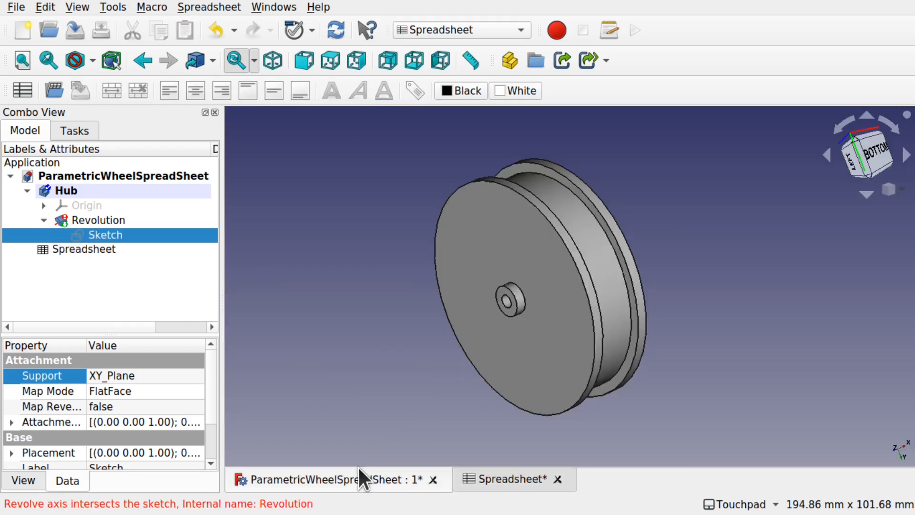
double_click(141, 234)
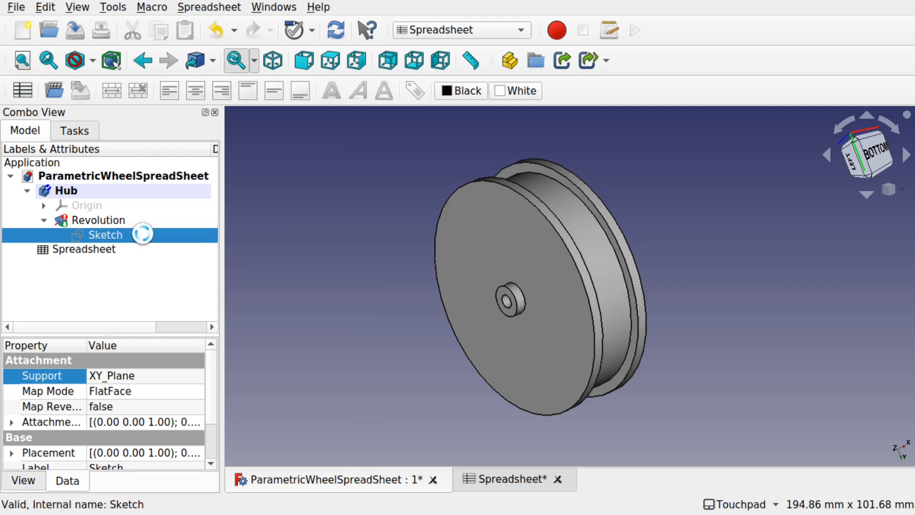
scroll(611, 254, "down", 2)
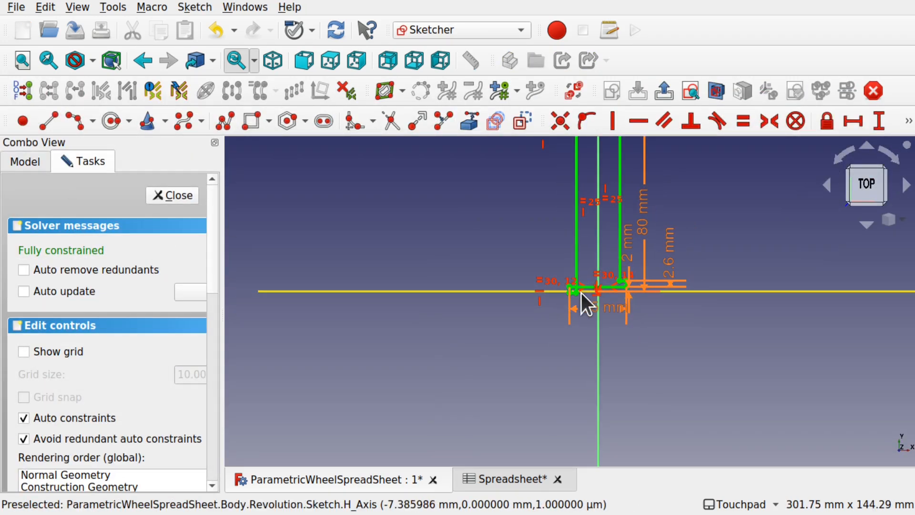
left_click_drag(583, 299, 572, 368, "shift")
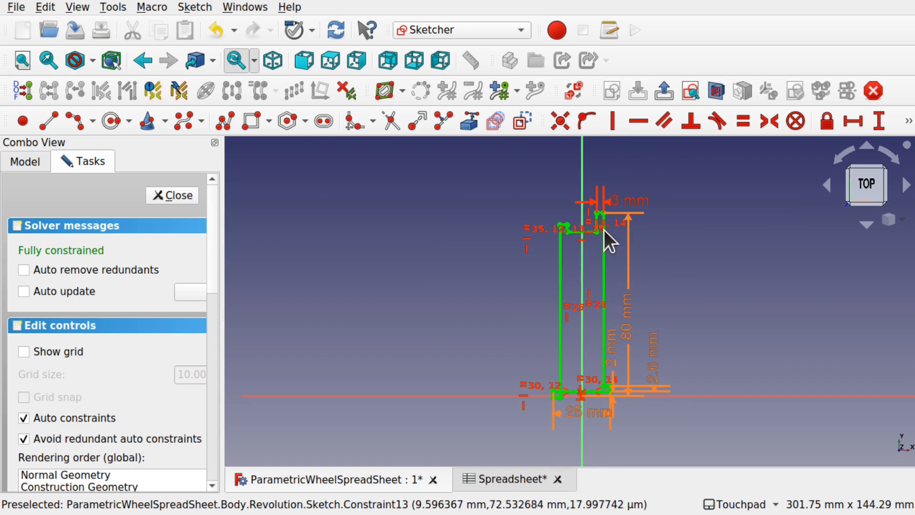
scroll(606, 181, "up", 5)
scroll(625, 272, "down", 3)
mouse_move(625, 272)
left_mouse_down("shift")
mouse_move(607, 214)
mouse_move(609, 257)
left_mouse_up("shift")
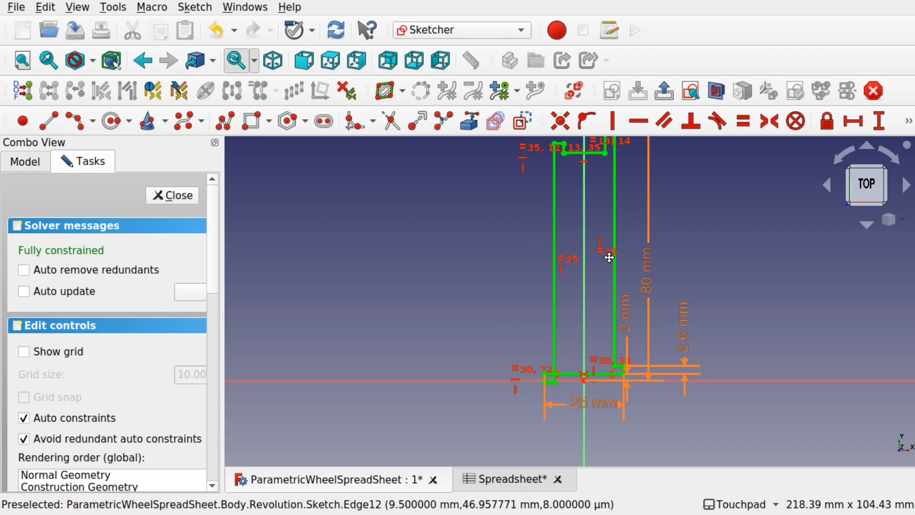
left_click_drag(609, 257, 607, 264, "shift")
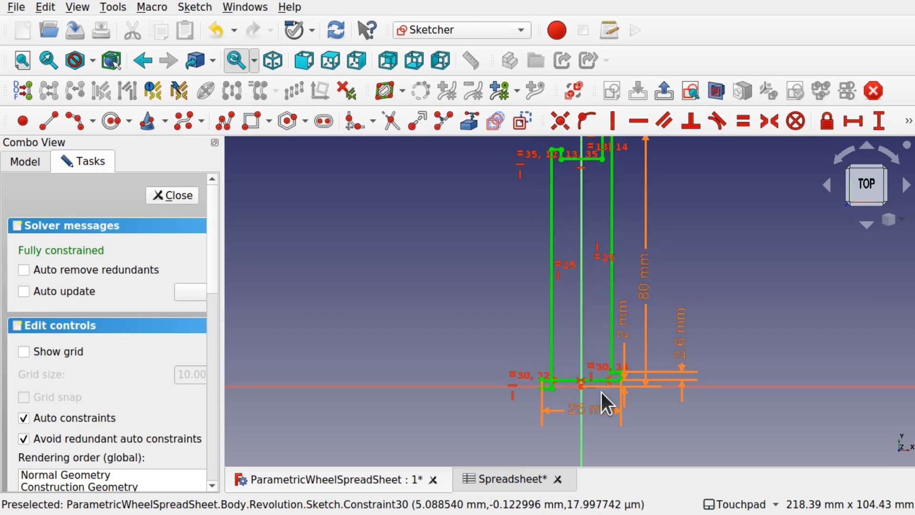
scroll(601, 392, "up", 5)
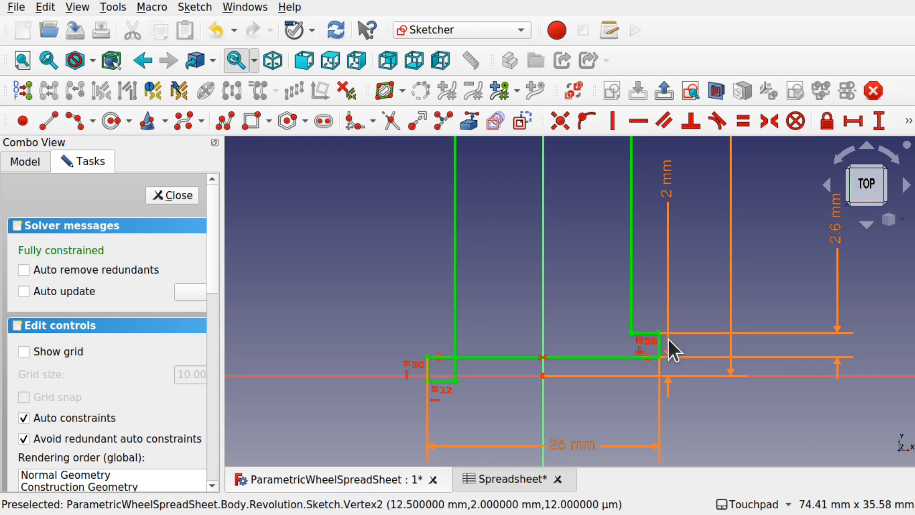
left_click_drag(656, 356, 627, 402, "shift")
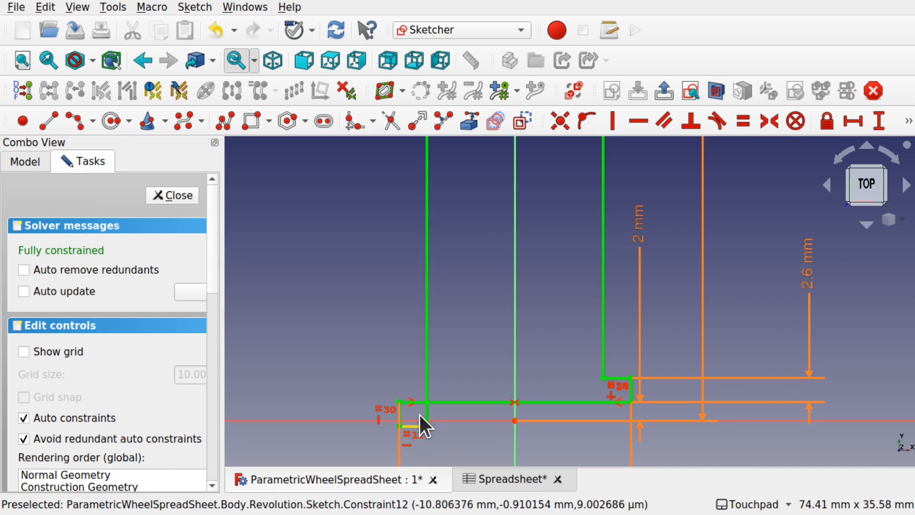
scroll(502, 380, "down", 5)
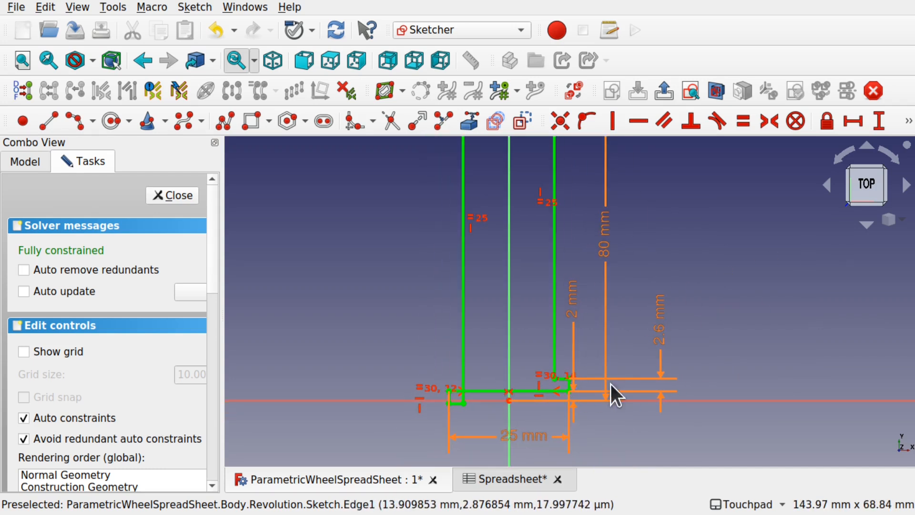
scroll(535, 367, "down", 4)
scroll(535, 367, "down", 1)
middle_click_drag(535, 367, 541, 422, "shift")
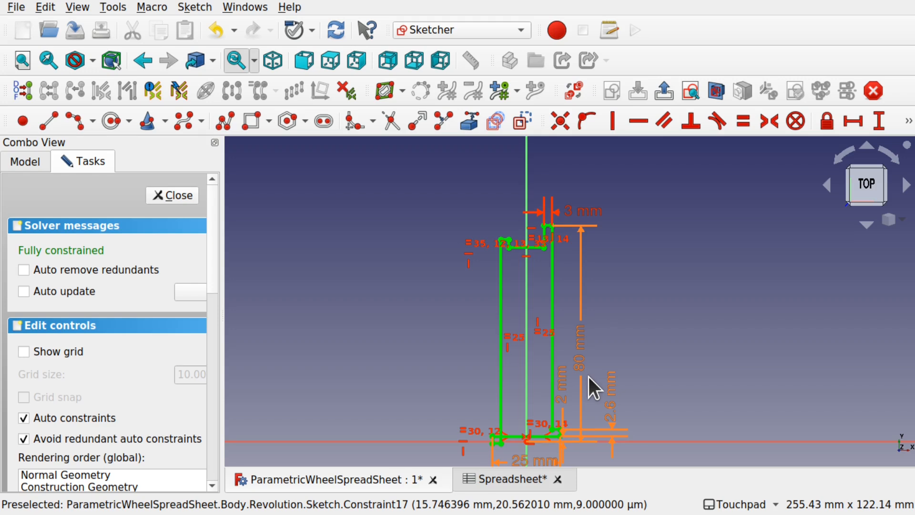
scroll(555, 277, "up", 5)
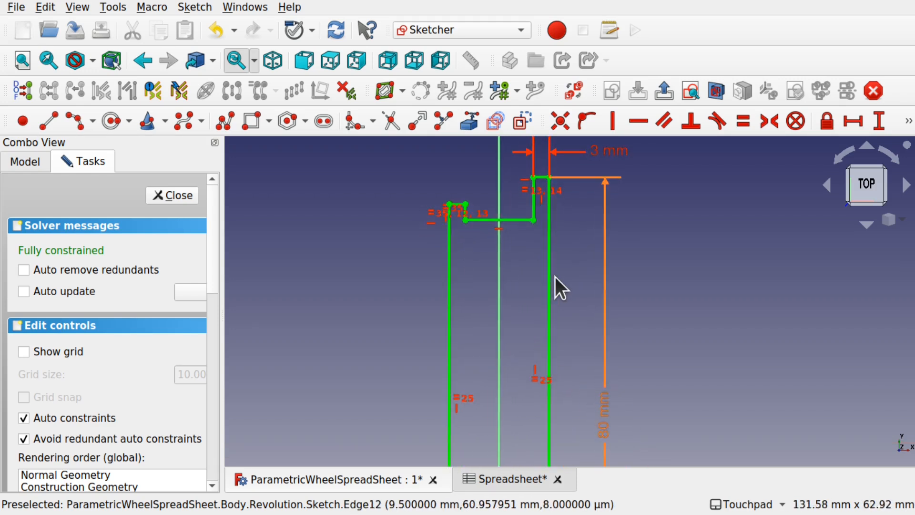
scroll(551, 186, "up", 1)
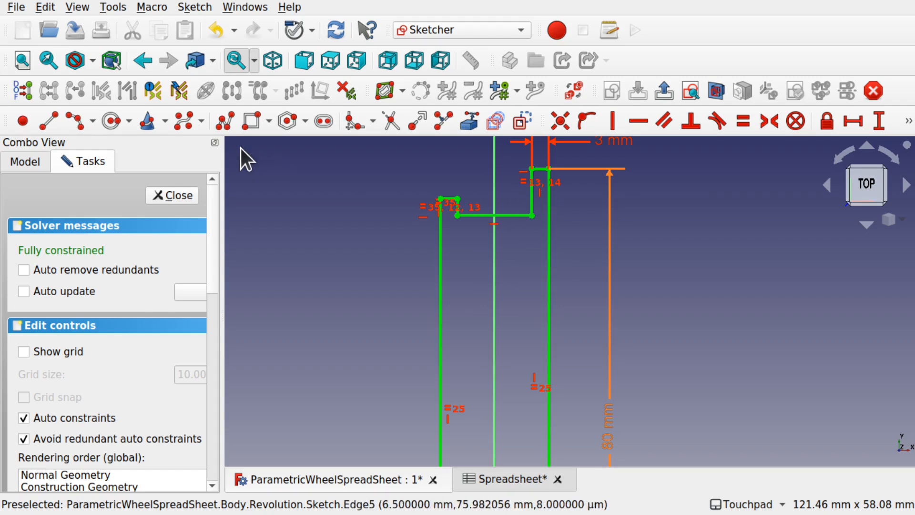
left_click(174, 196)
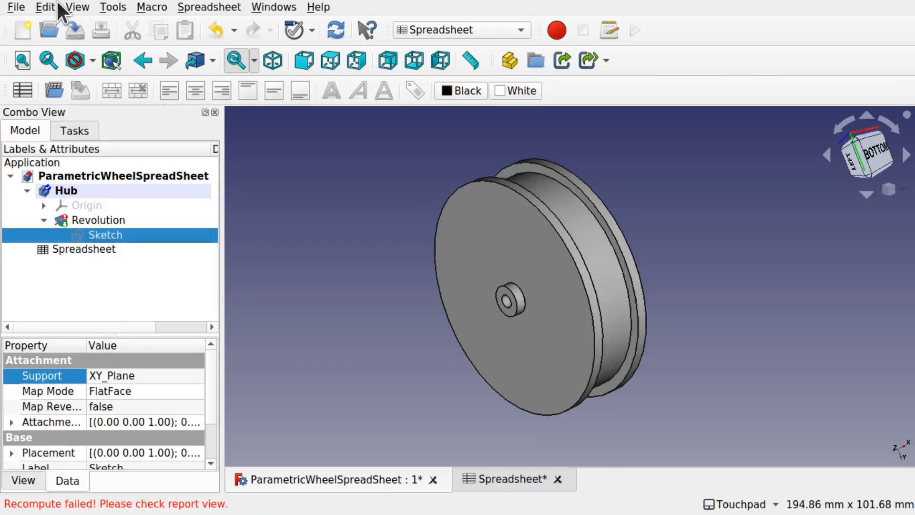
- Undo the last two changes with recomputes, restoring AxleRadius 1.50 and HubRadius 30
left_click(51, 3)
left_click(61, 25)
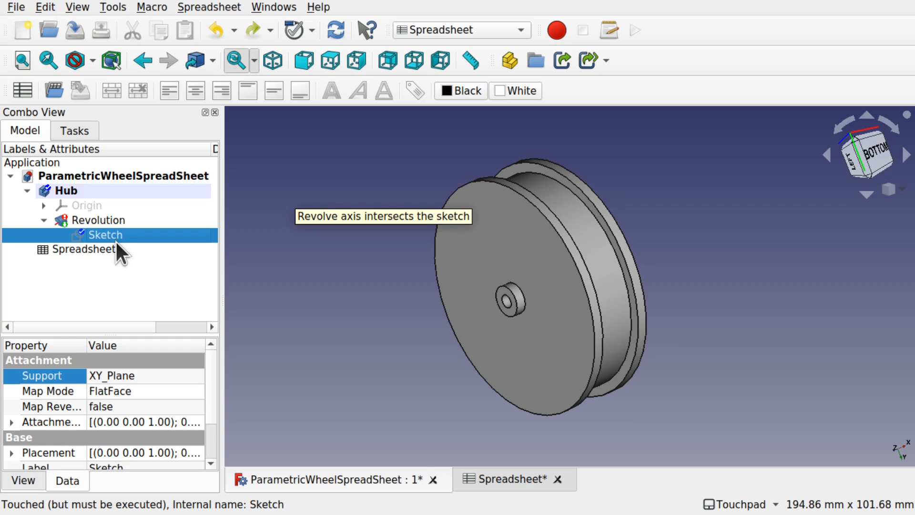
key("ctrl+r")
left_click(45, 7)
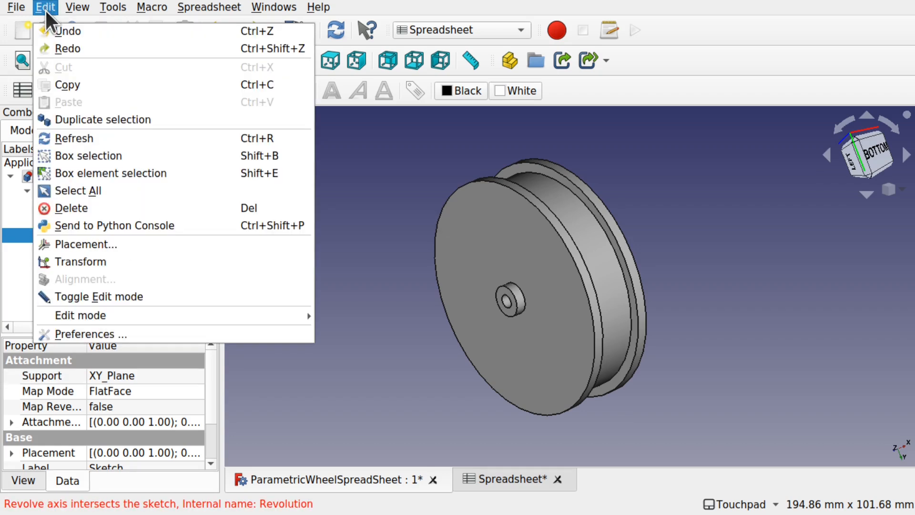
left_click(58, 35)
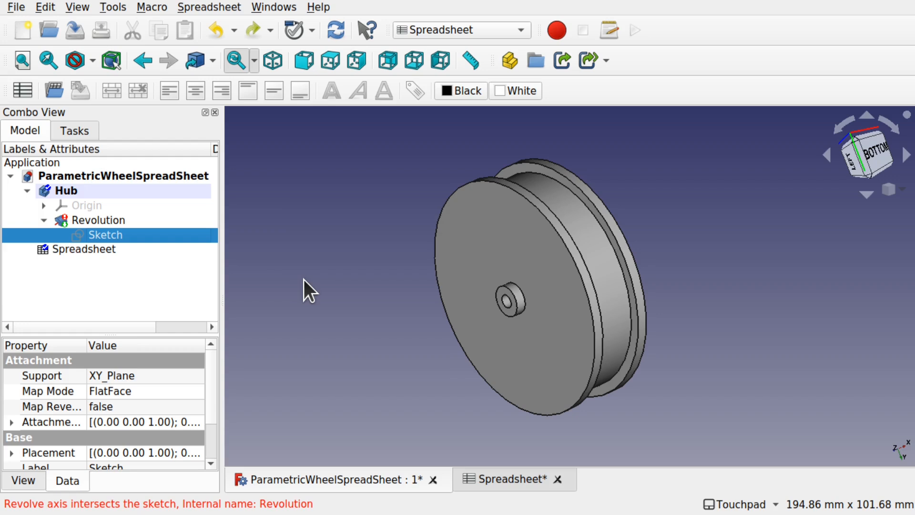
key("ctrl+r")
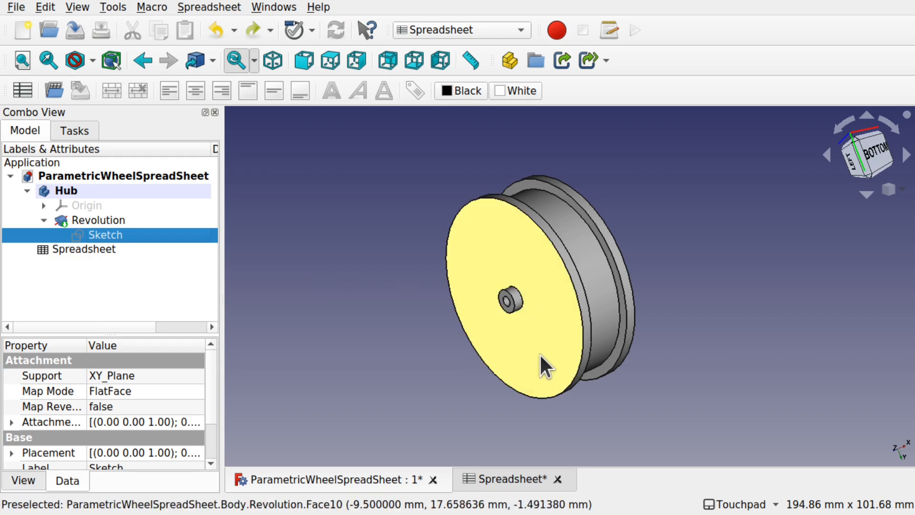
- Review the spreadsheet values, then open the hub profile Sketch for editing
left_click(508, 477)
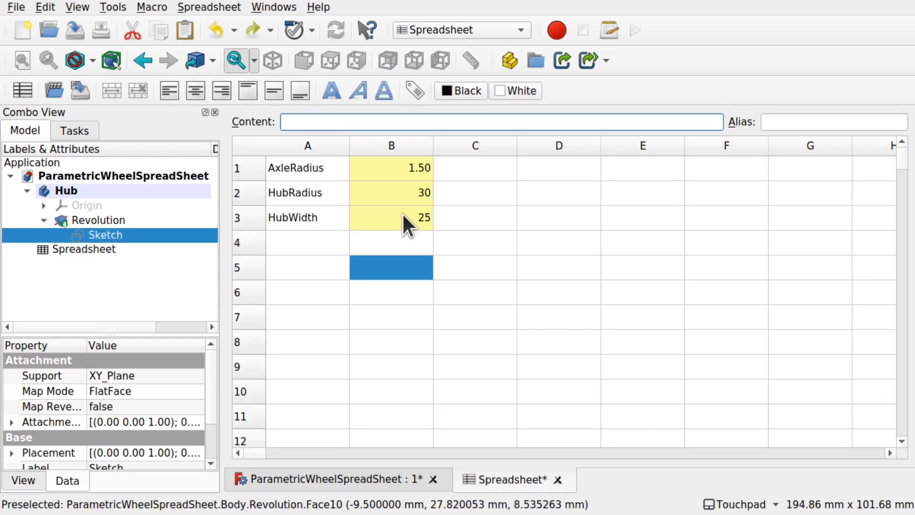
left_click(390, 479)
double_click(106, 235)
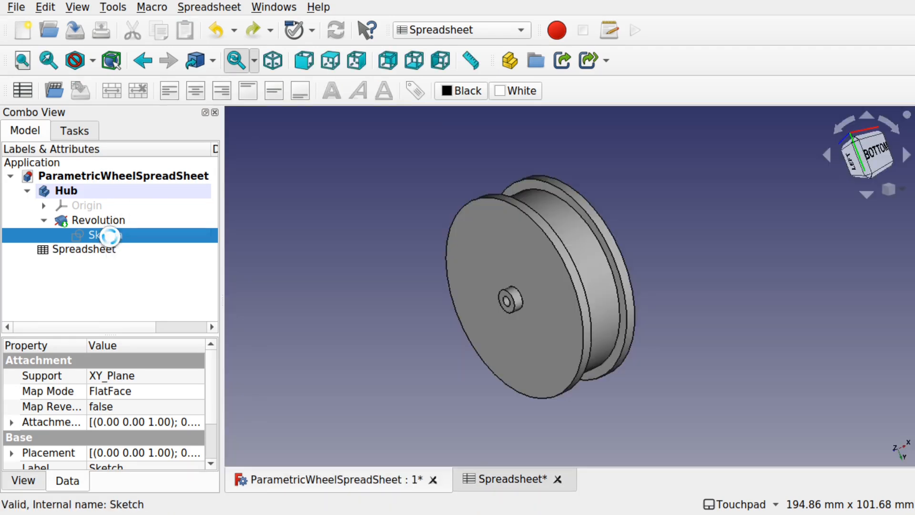
- Replace the step's equal-length constraint with a horizontal constraint between the two step corners
scroll(489, 326, "up", 5)
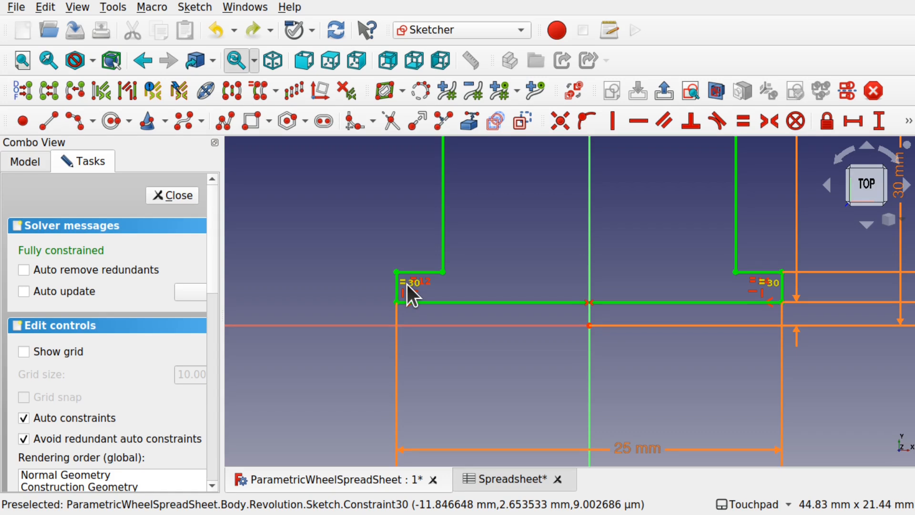
left_click(407, 285)
key("Delete")
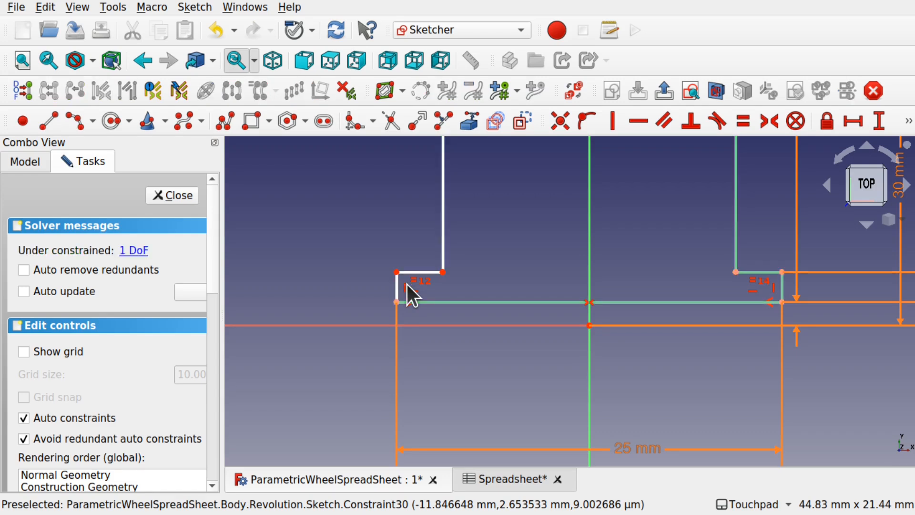
left_click(443, 272)
left_click(736, 272)
left_click(639, 122)
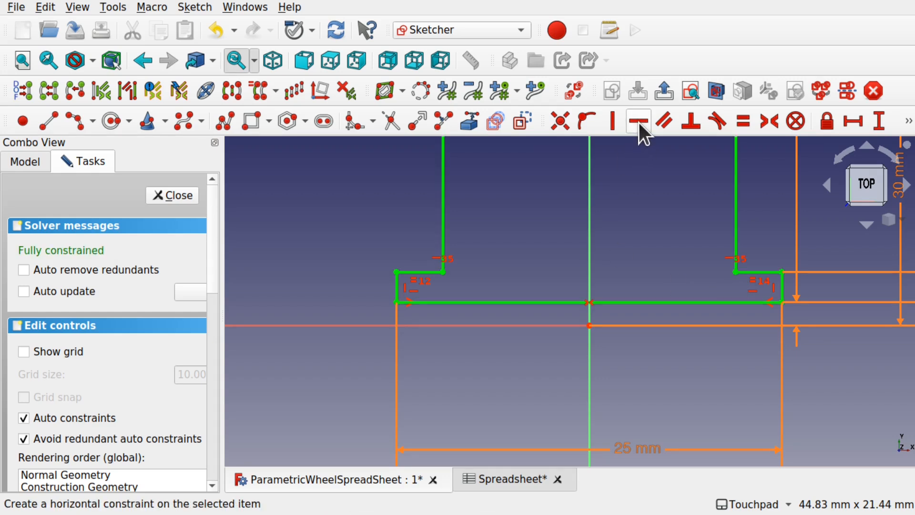
- Check the right-side dimensions and close the fully constrained sketch
middle_click_drag(730, 280, 476, 313, "shift")
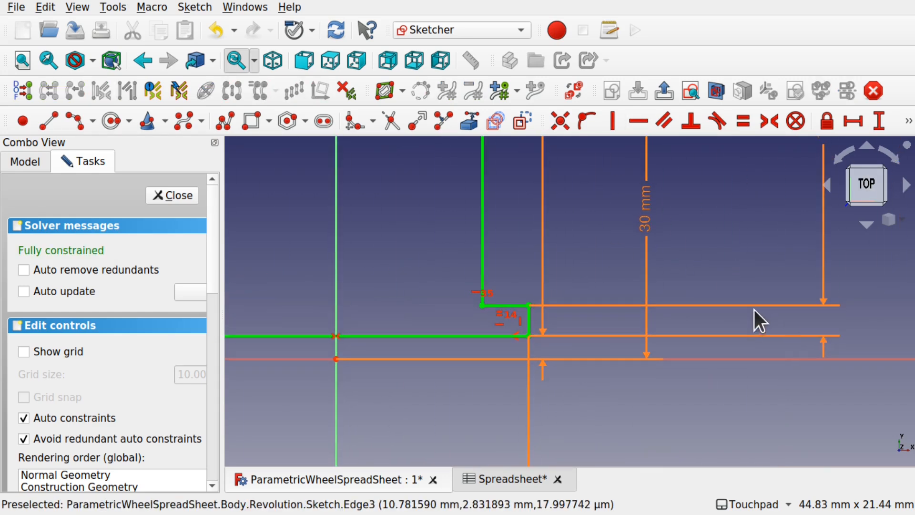
scroll(770, 319, "down", 5)
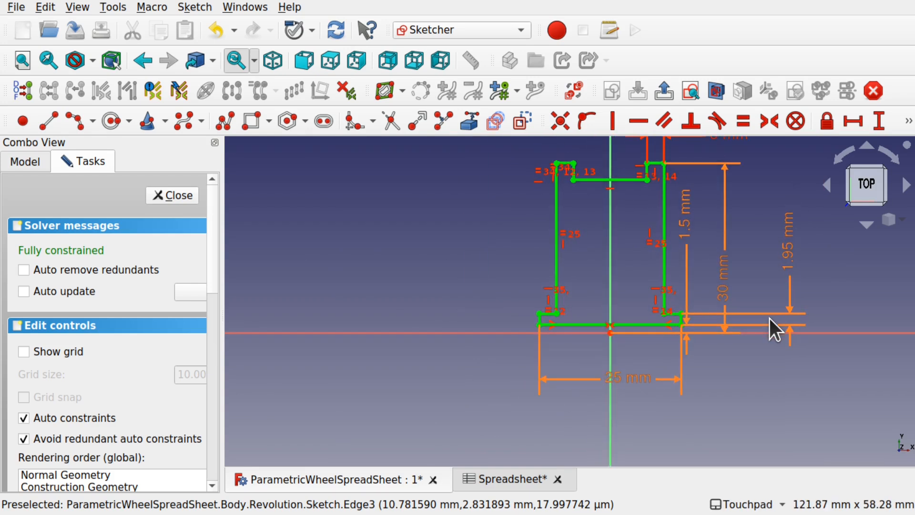
scroll(634, 319, "up", 5)
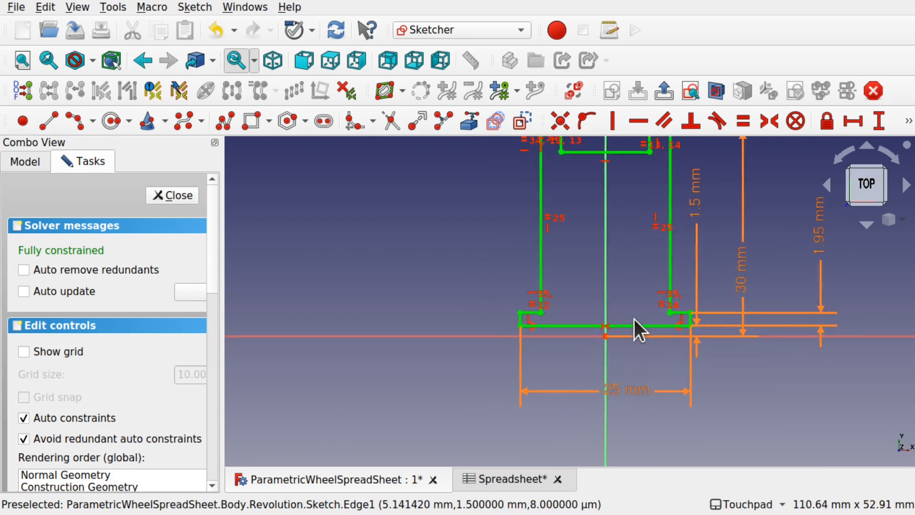
left_click(173, 196)
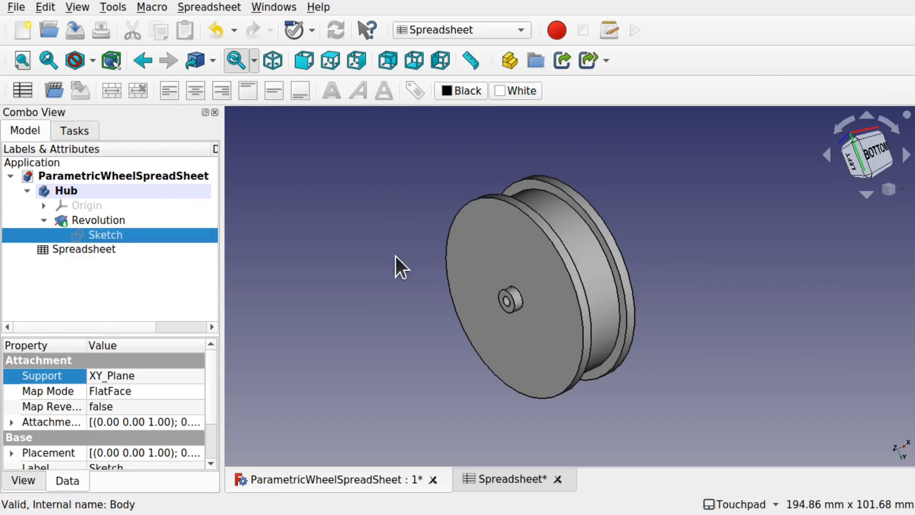
- Set HubRadius (B2) to 80 and check the enlarged wheel in 3D
double_click(98, 247)
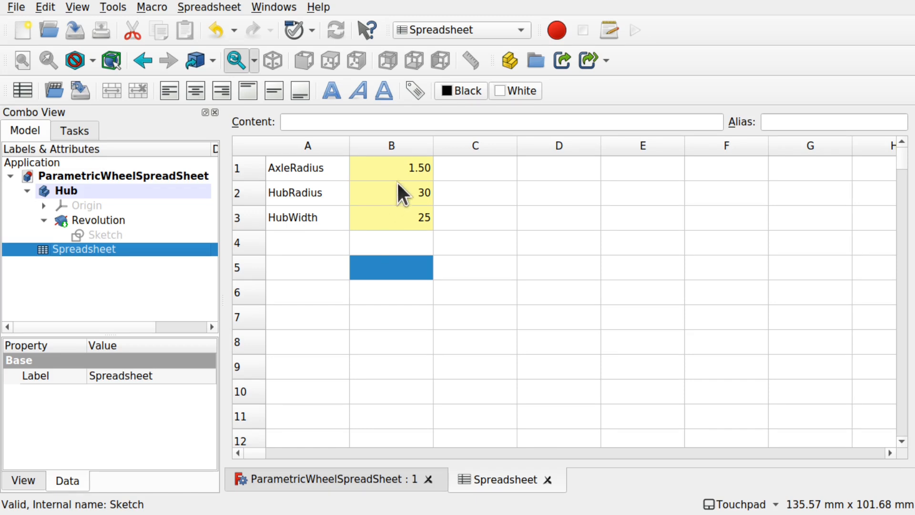
left_click(403, 196)
double_click(404, 197)
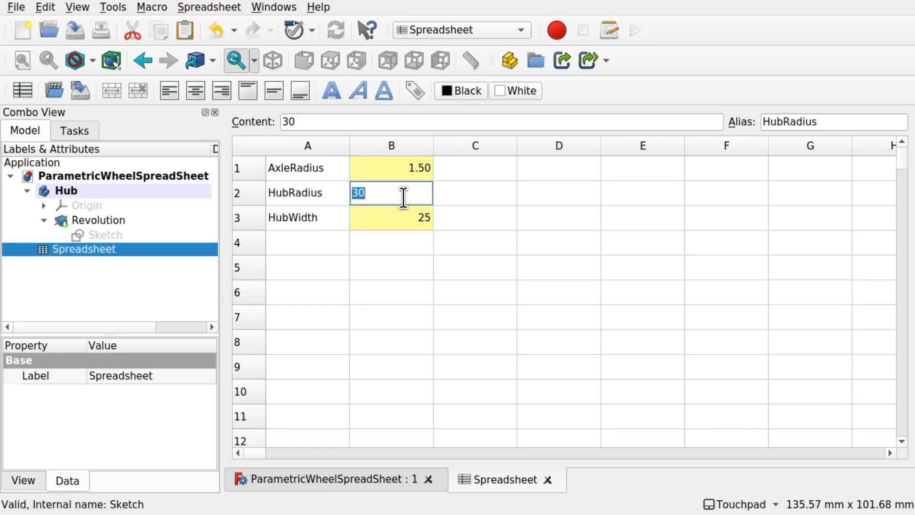
type("80")
key("Return")
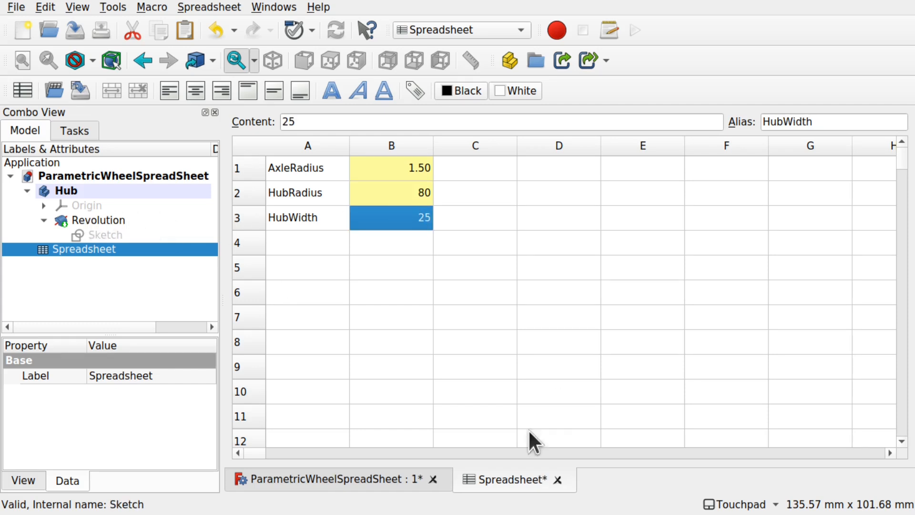
left_click(395, 478)
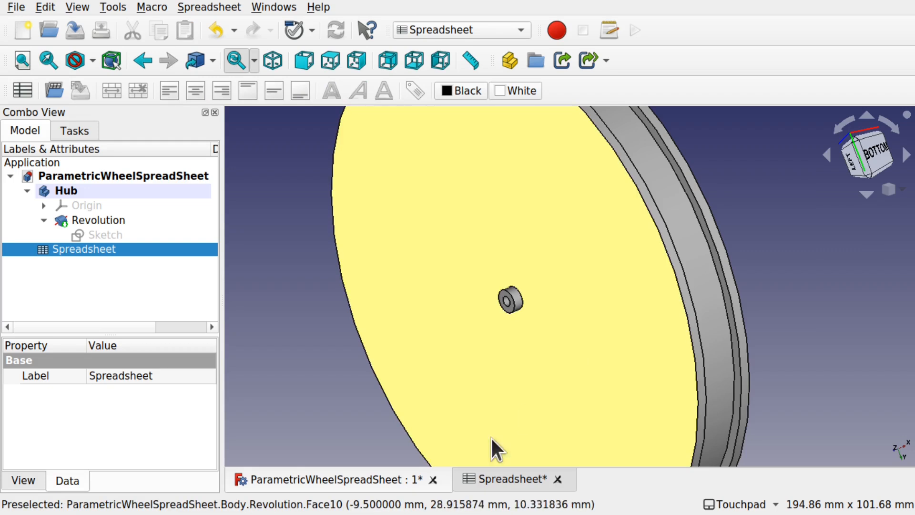
- Raise HubRadius to 230, correcting a mistyped digit
left_click(508, 478)
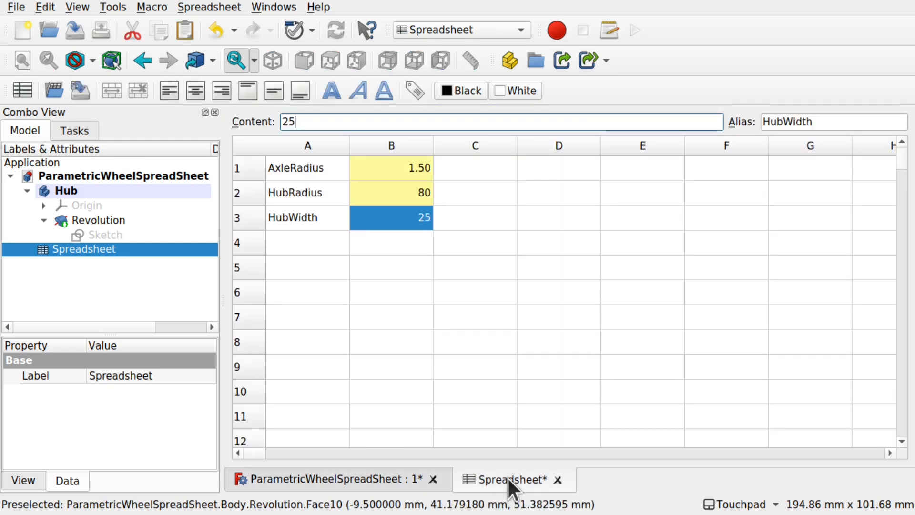
double_click(410, 194)
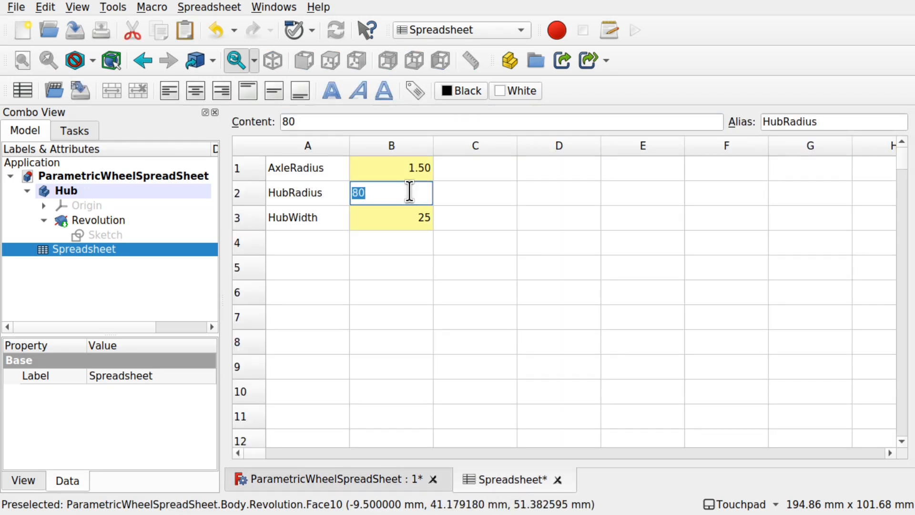
type("130")
key("BackSpace")
key("BackSpace")
key("BackSpace")
type("230")
key("Return")
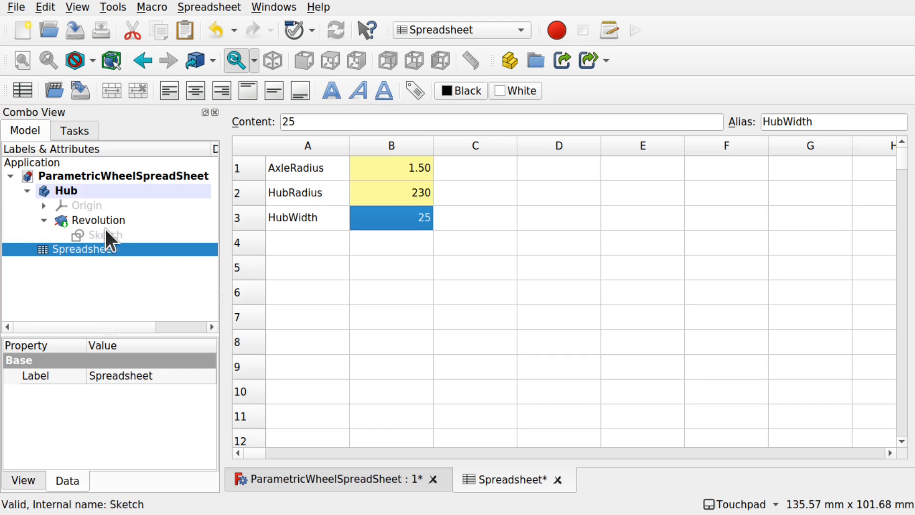
- Set HubRadius back to 30 and view the recomputed hub in 3D
left_click(411, 186)
double_click(410, 186)
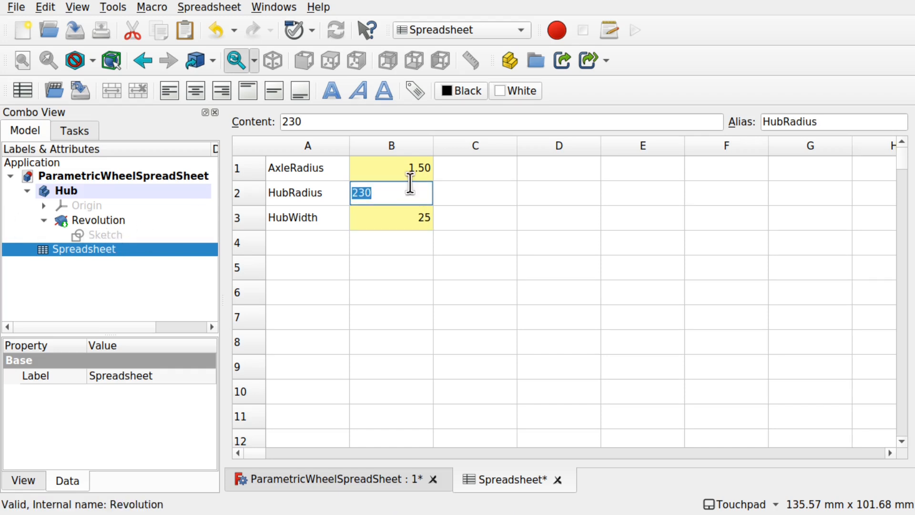
type("30")
key("Return")
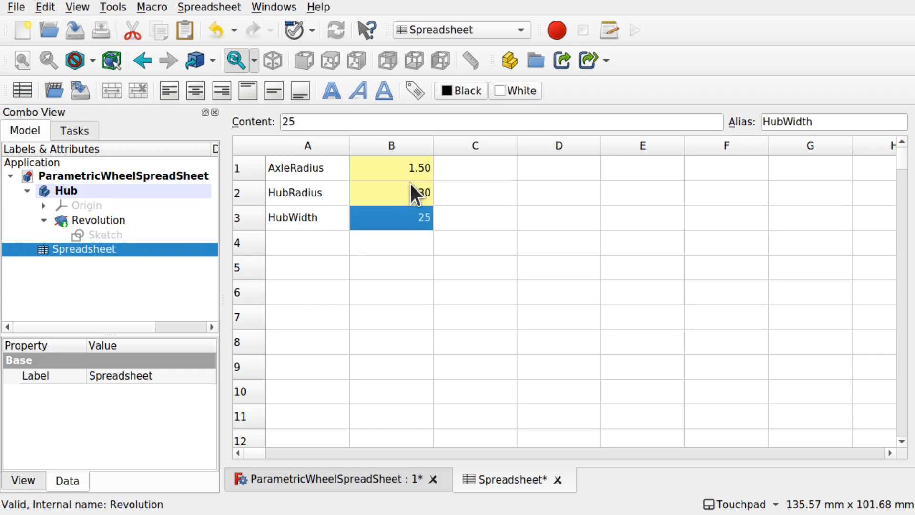
left_click(376, 478)
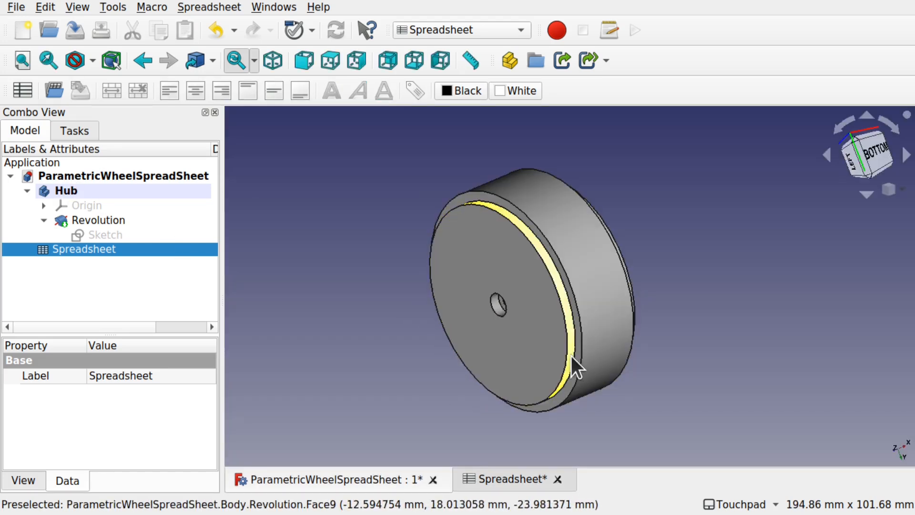
double_click(114, 237)
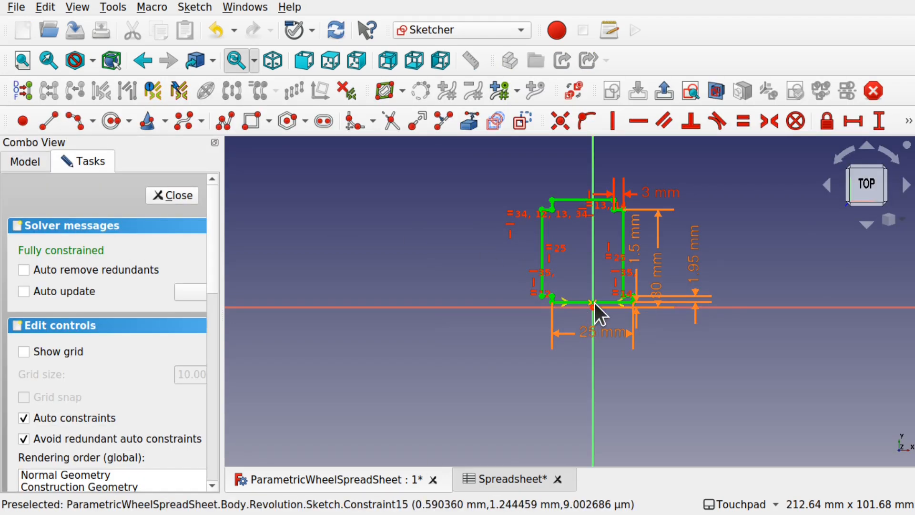
scroll(594, 302, "up", 6)
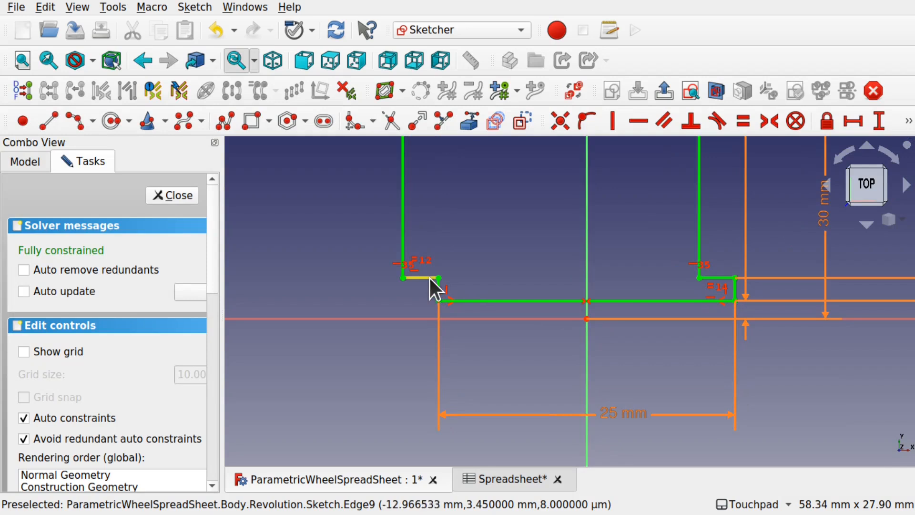
scroll(531, 296, "down", 4)
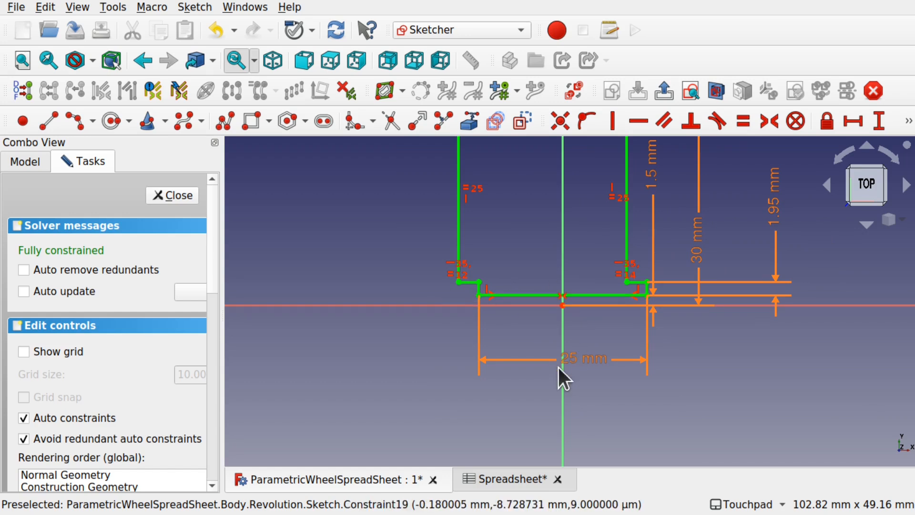
mouse_move(562, 234)
middle_mouse_down("shift")
mouse_move(522, 381)
mouse_move(546, 317)
middle_mouse_up("shift")
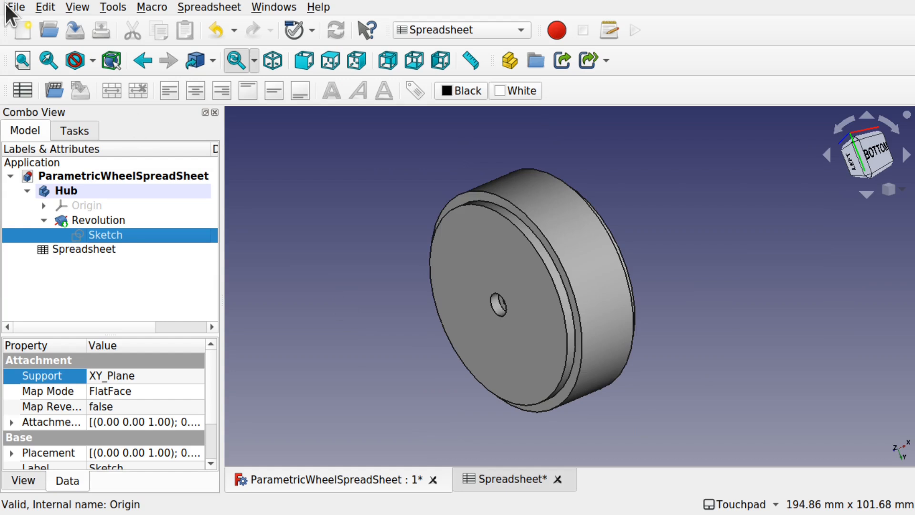
- Undo the last change and close all documents without saving
left_click(45, 7)
left_click(65, 28)
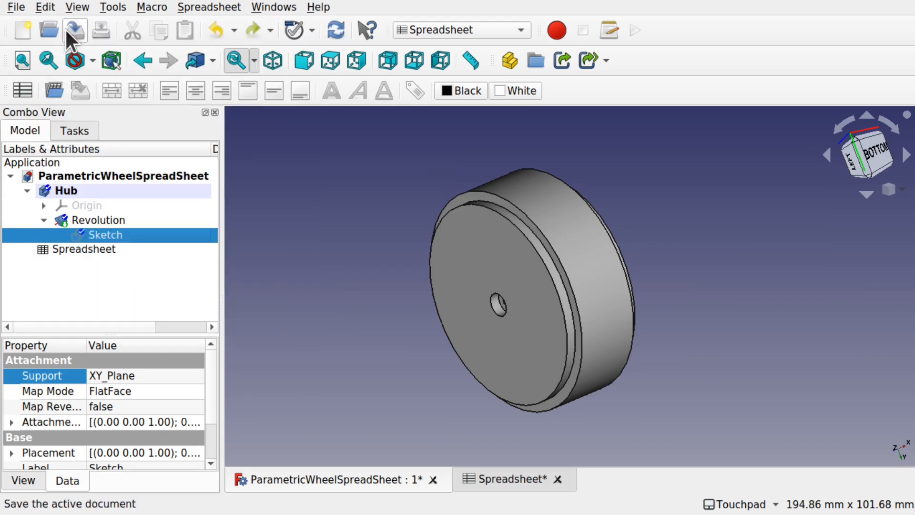
left_click(21, 8)
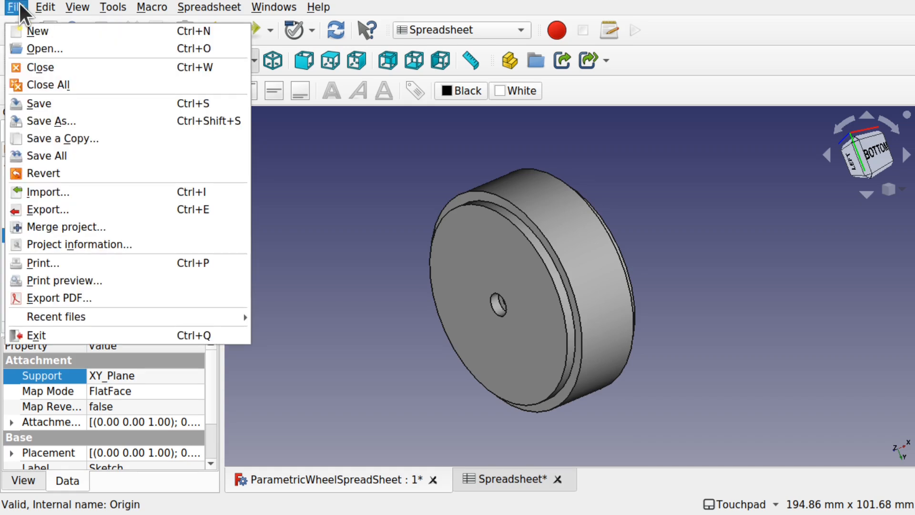
left_click(75, 85)
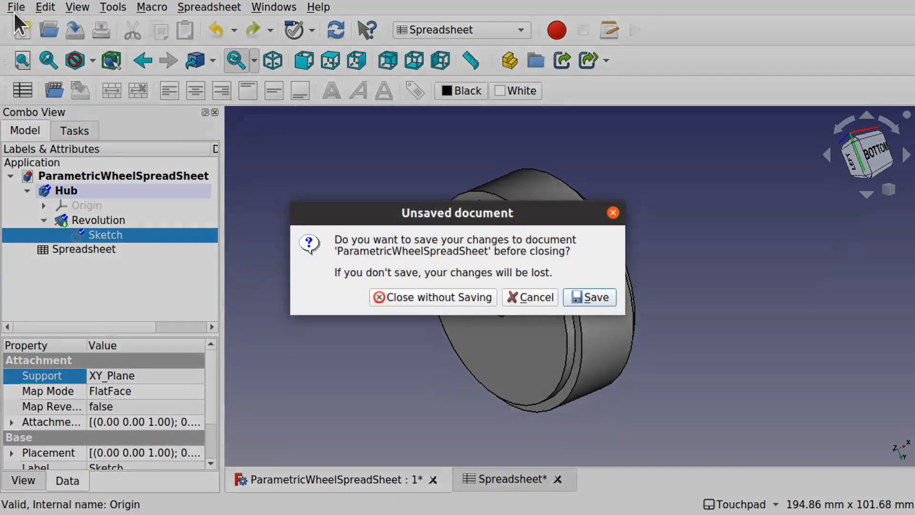
left_click(410, 297)
- Reopen ParametricWheelSpreadSheet.FCStd from the recent files list
left_click(21, 8)
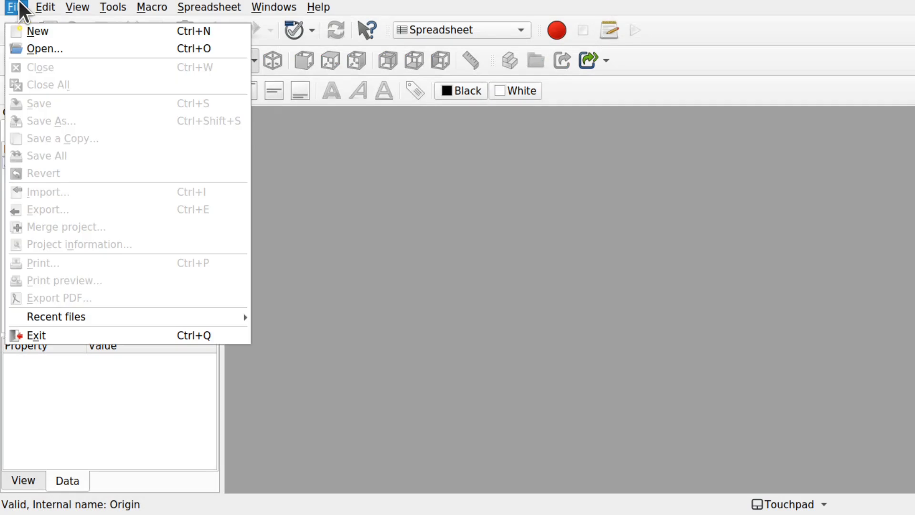
mouse_move(198, 319)
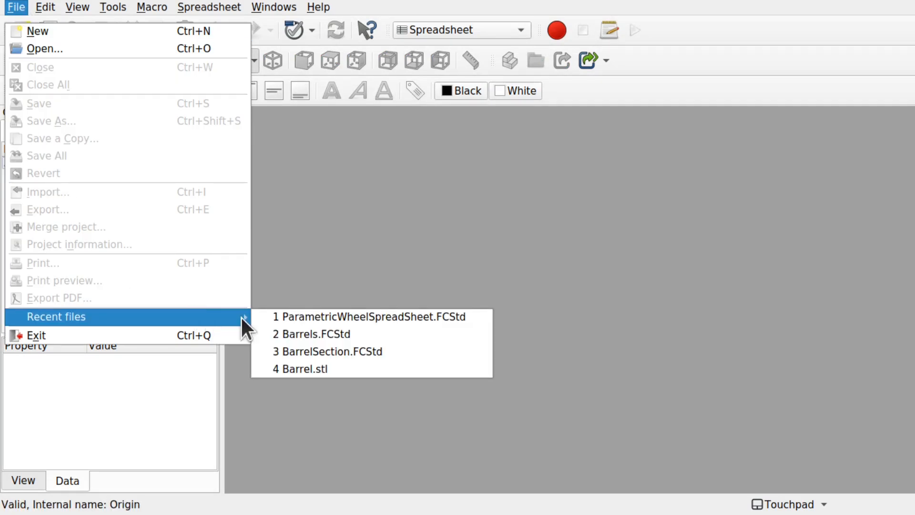
left_click(298, 319)
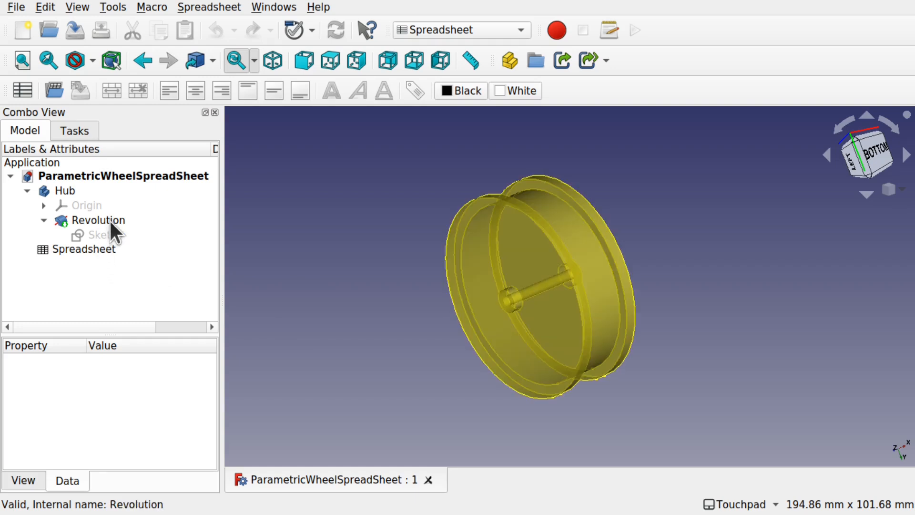
- In the hub sketch, level the top-left and inner top-right corners horizontally and delete the redundant constraint
double_click(112, 235)
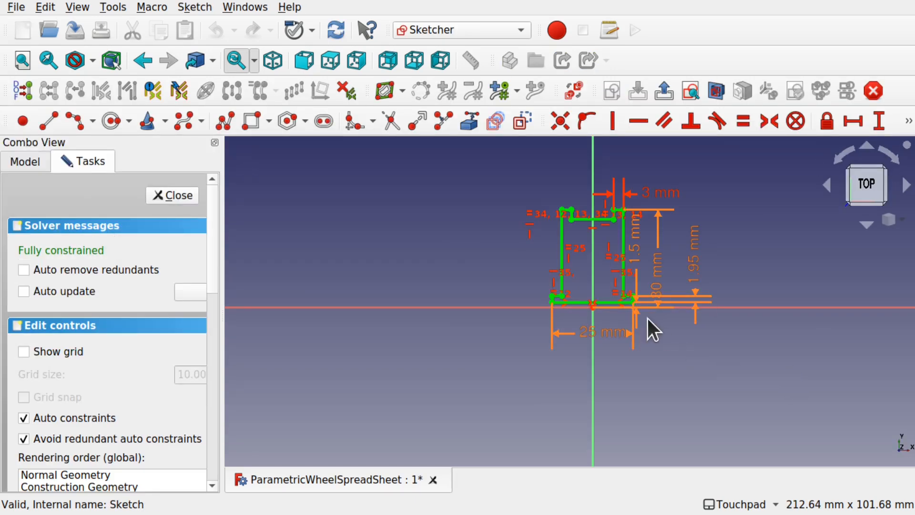
scroll(644, 315, "up", 5)
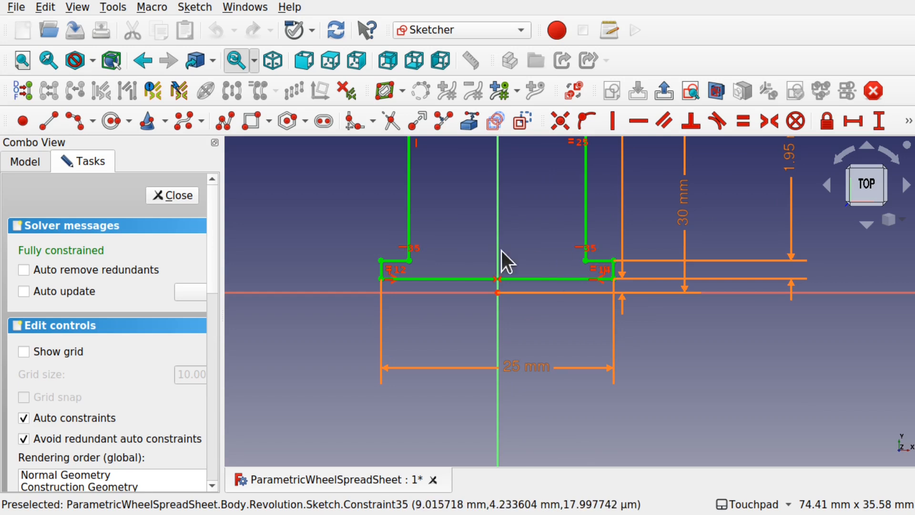
mouse_move(495, 249)
middle_mouse_down()
mouse_move(506, 368)
mouse_move(502, 399)
mouse_move(478, 380)
mouse_move(484, 401)
middle_mouse_up()
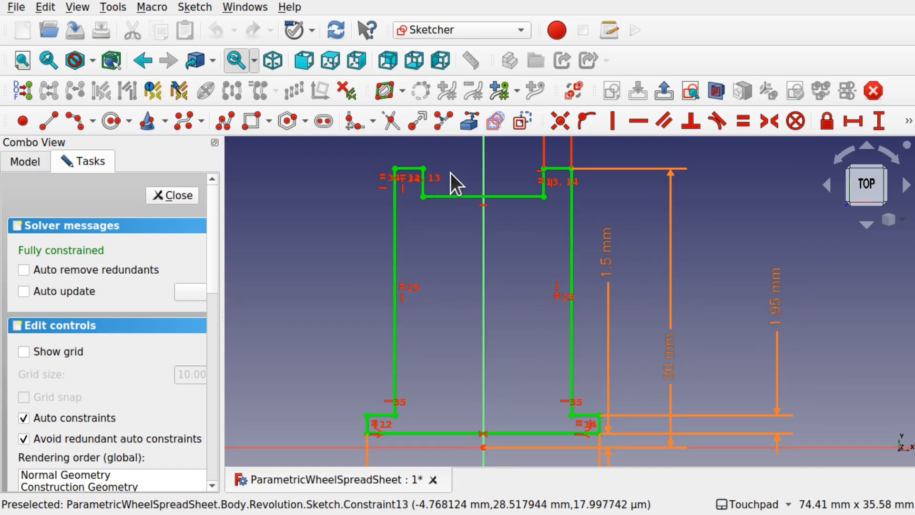
left_click(423, 169)
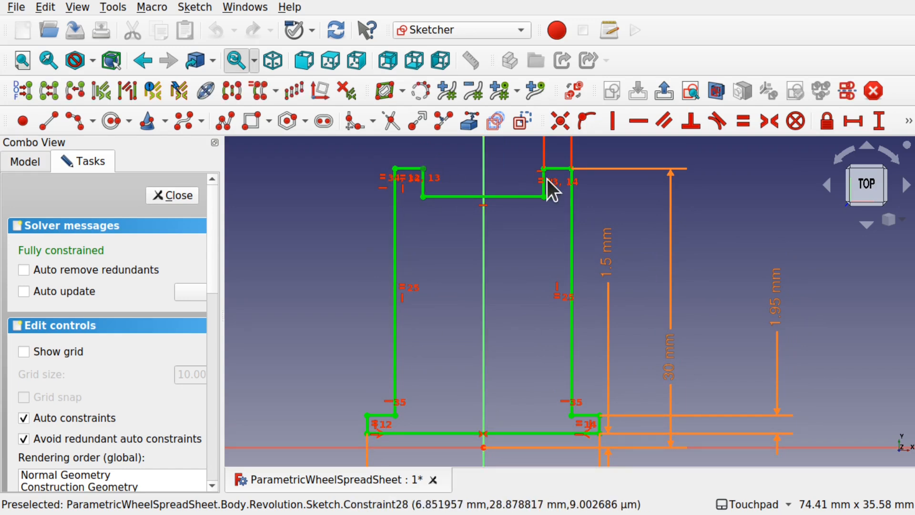
left_click(544, 169)
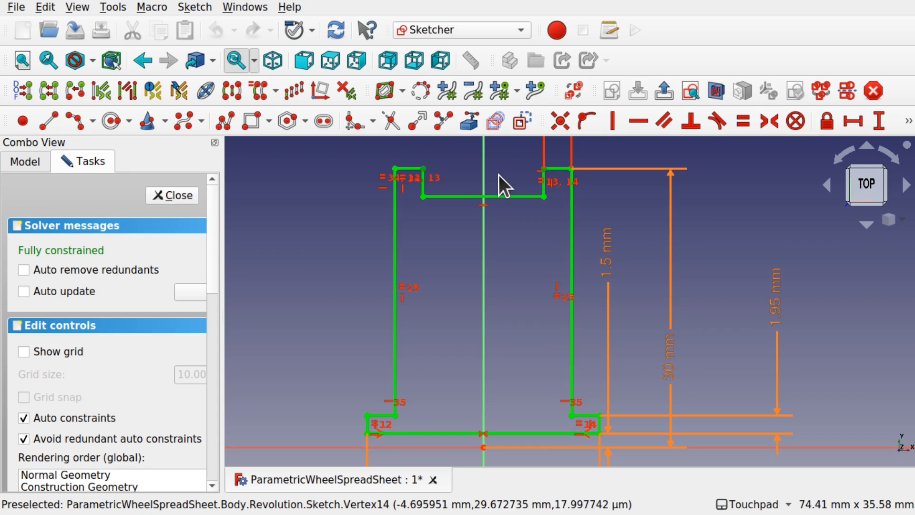
left_click(639, 121)
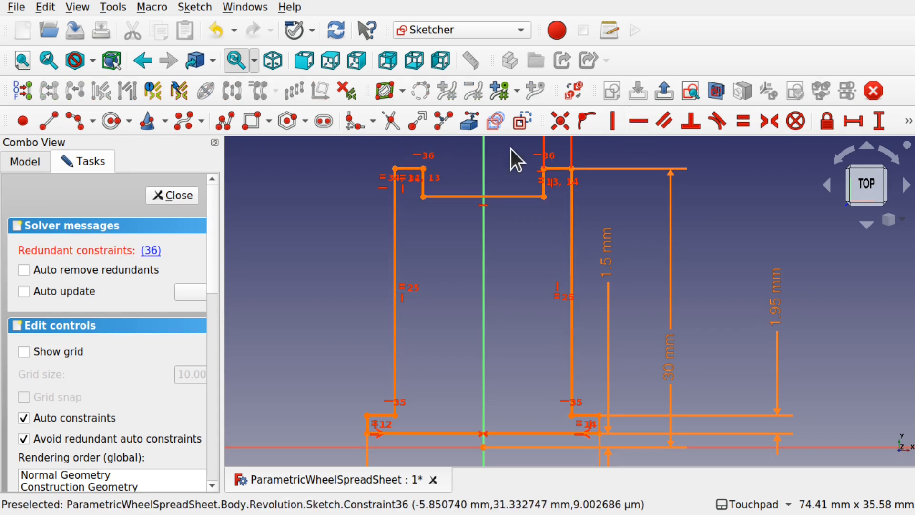
left_click(156, 253)
key("Delete")
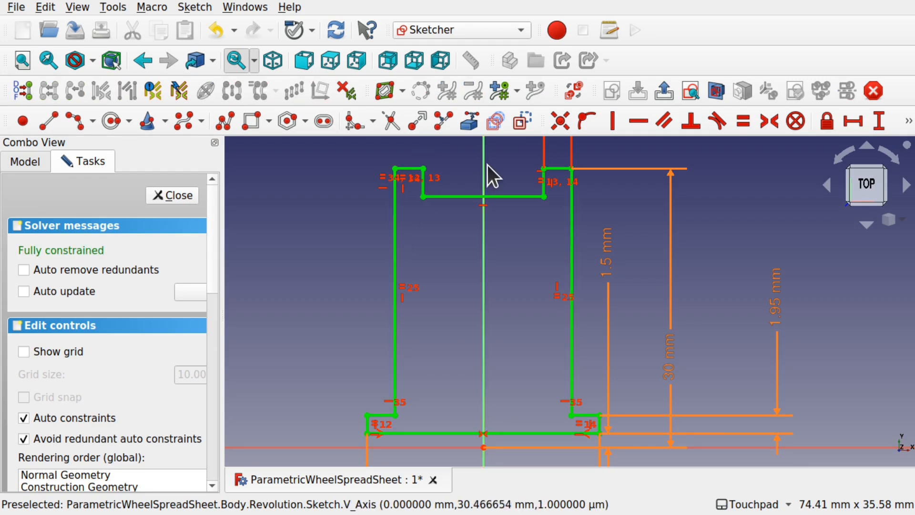
- Delete the equality constraints on the top-left step
scroll(422, 176, "up", 2)
middle_click_drag(461, 192, 439, 231, "shift")
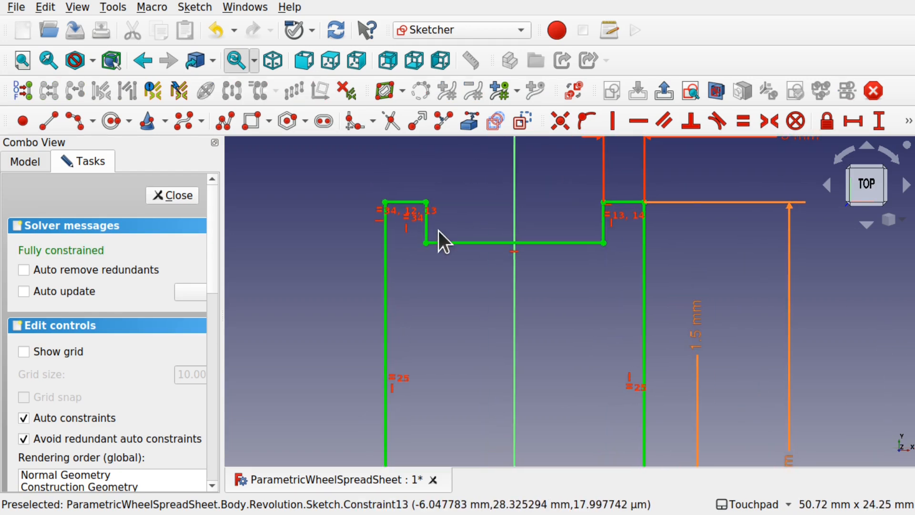
scroll(385, 204, "up", 4)
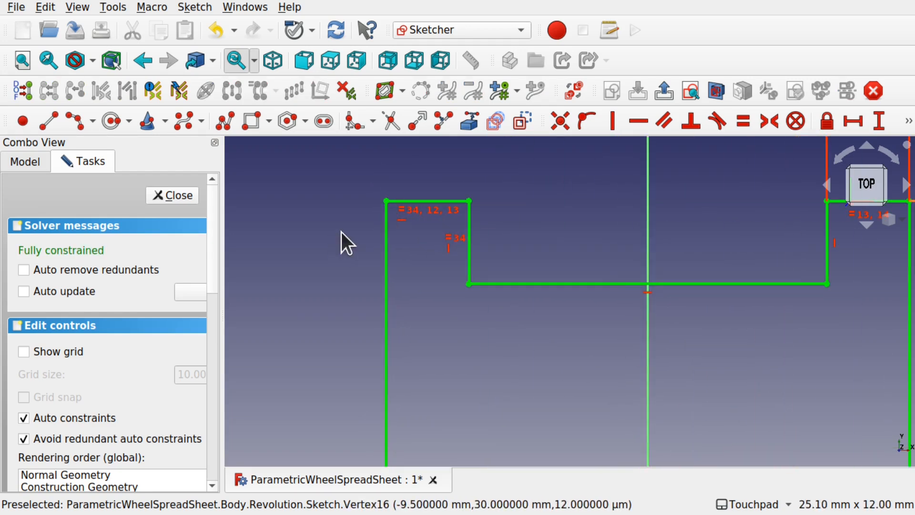
left_click(405, 213)
key("Delete")
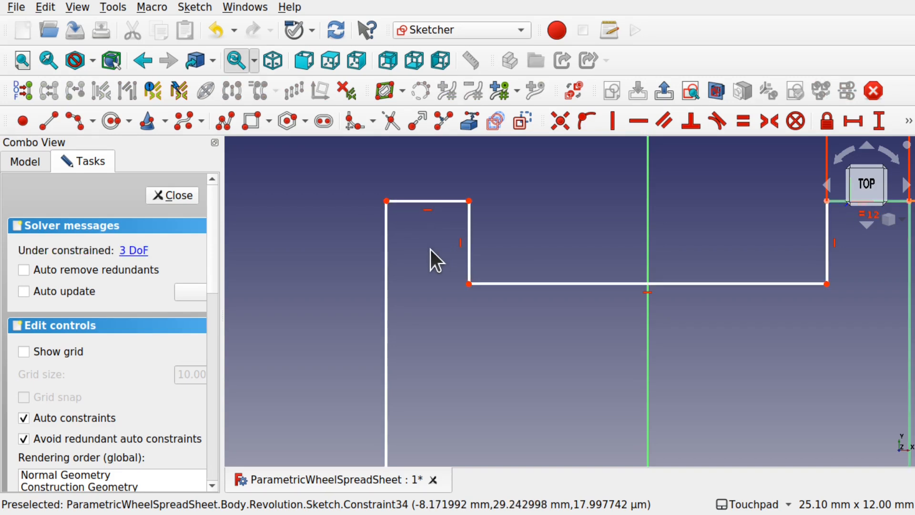
- Make the two top step corners horizontal and delete the flagged redundant constraint
scroll(659, 238, "down", 1)
scroll(659, 237, "down", 2)
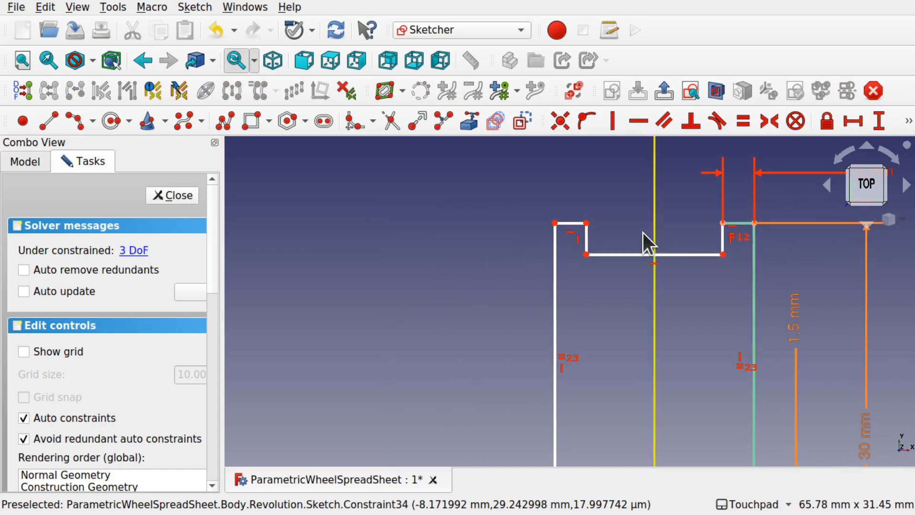
left_click(587, 223)
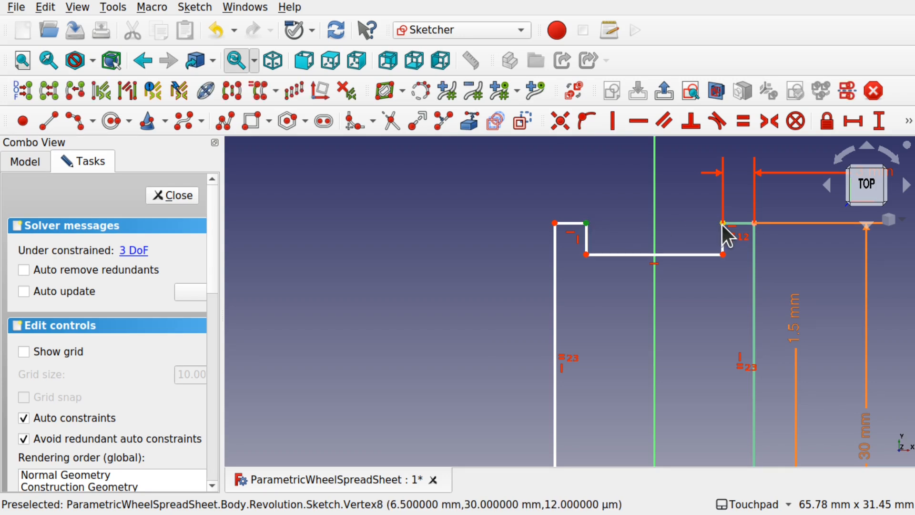
left_click(724, 223)
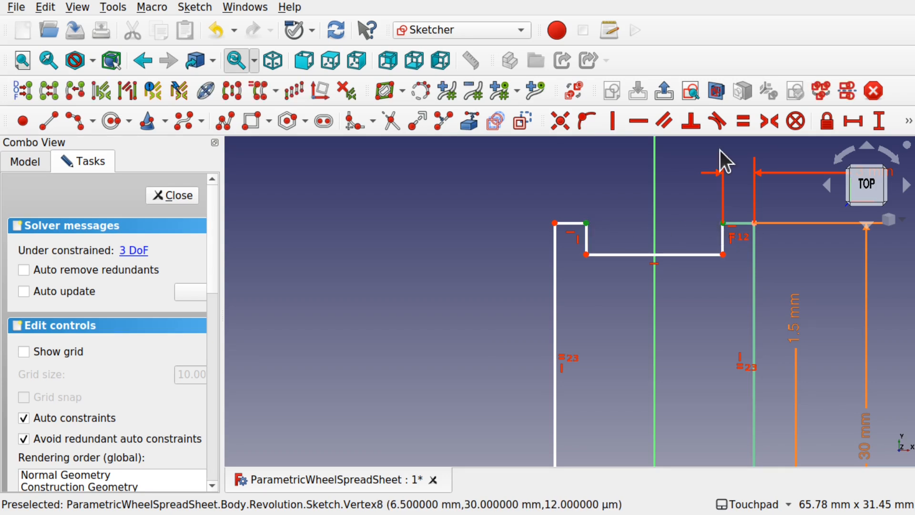
left_click(638, 122)
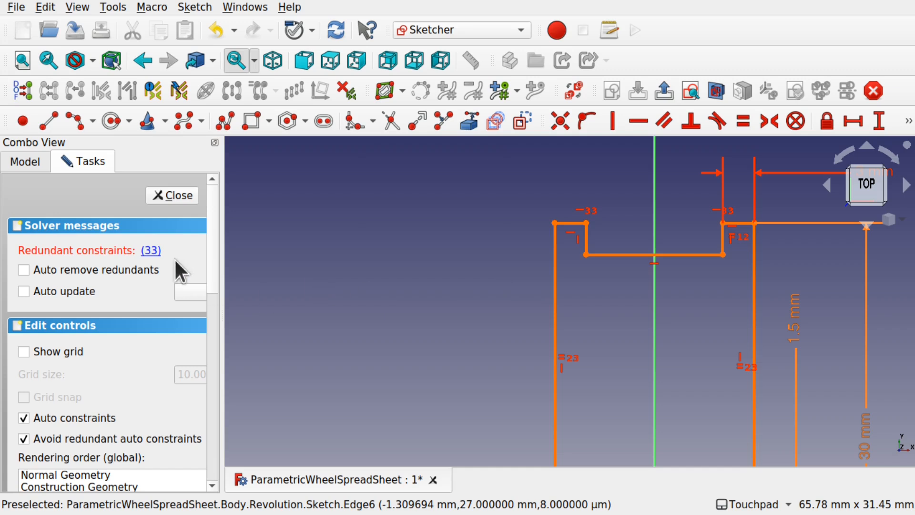
left_click(151, 251)
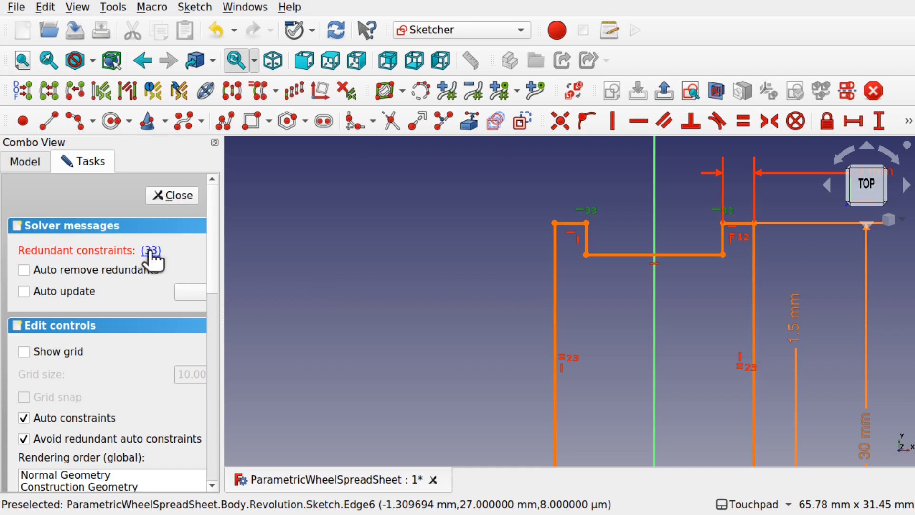
key("Delete")
- Drag the groove's free corners to test their movement, deepening the top step
mouse_move(697, 228)
left_mouse_down("shift")
mouse_move(574, 262)
mouse_move(616, 295)
left_mouse_up("shift")
scroll(621, 262, "up", 4)
mouse_move(615, 332)
left_mouse_down()
mouse_move(617, 401)
mouse_move(483, 352)
mouse_move(538, 333)
left_mouse_up()
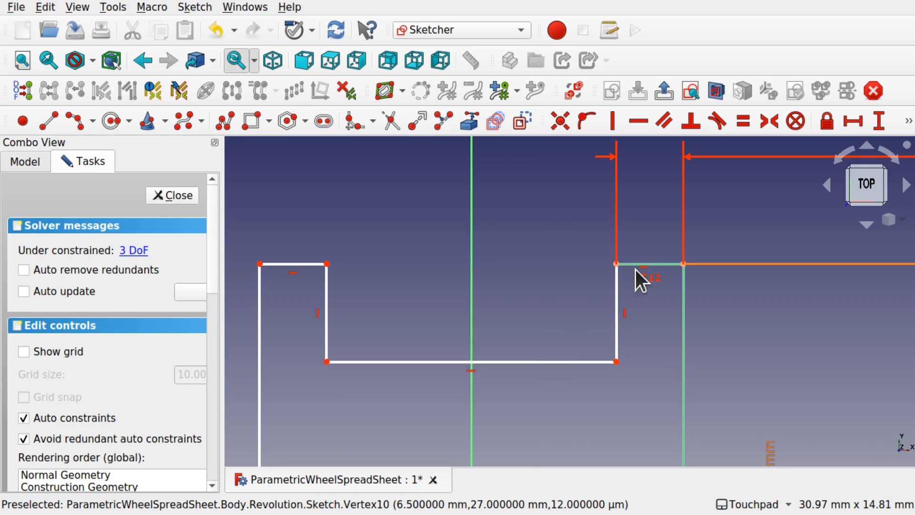
left_click_drag(326, 264, 330, 285)
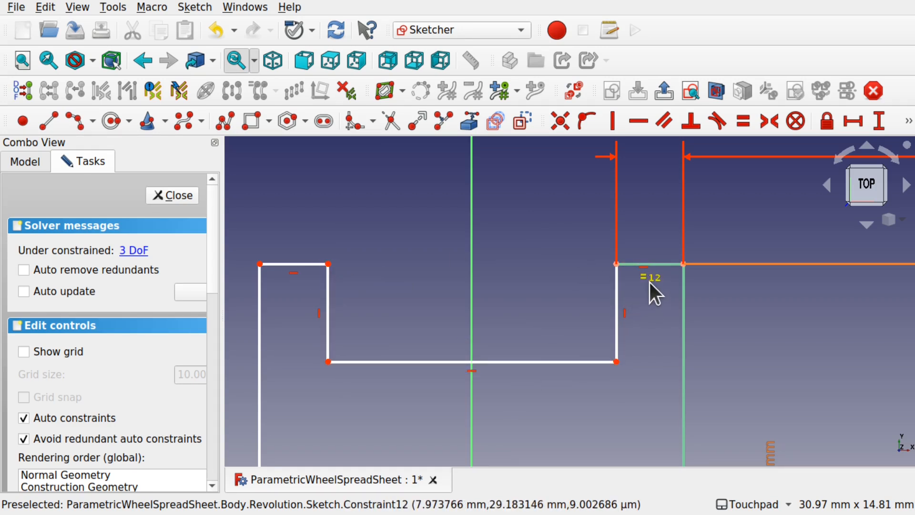
scroll(649, 277, "down", 5)
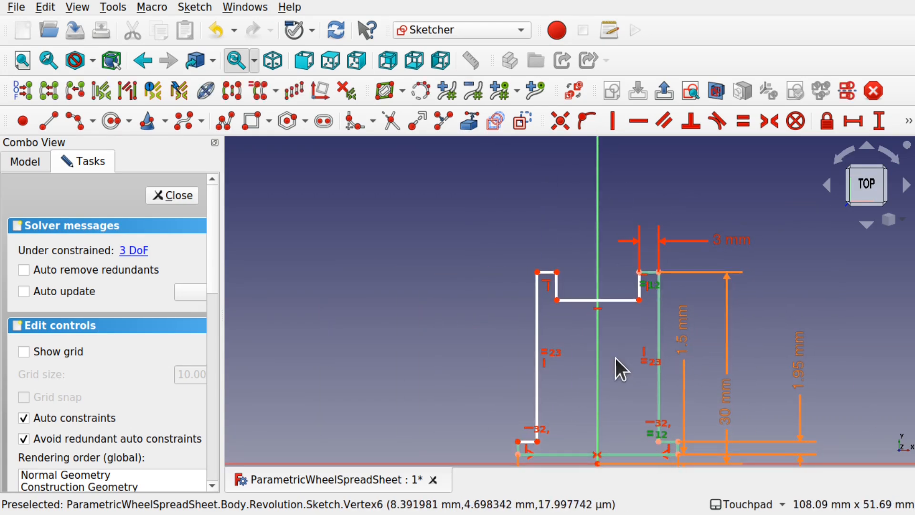
- Delete the =12 and =22 equality constraints linking the side walls
key("Delete")
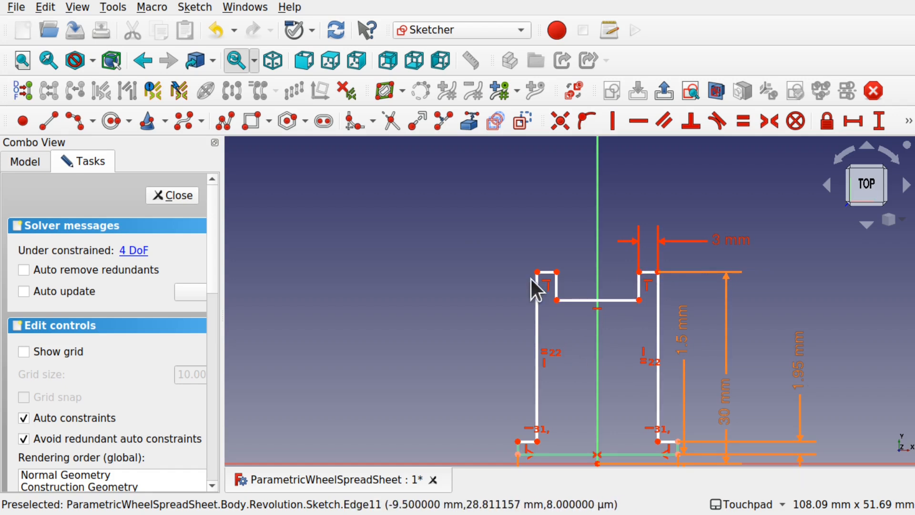
left_click(537, 358)
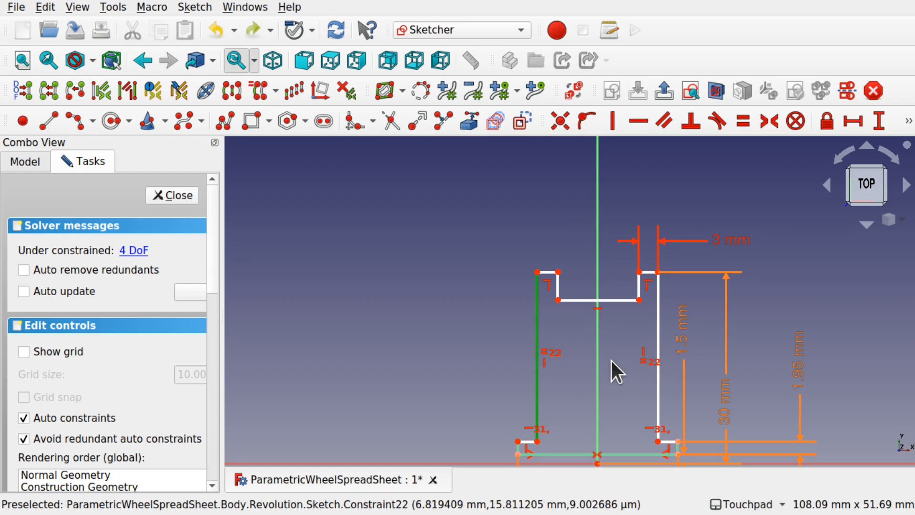
left_click(539, 333)
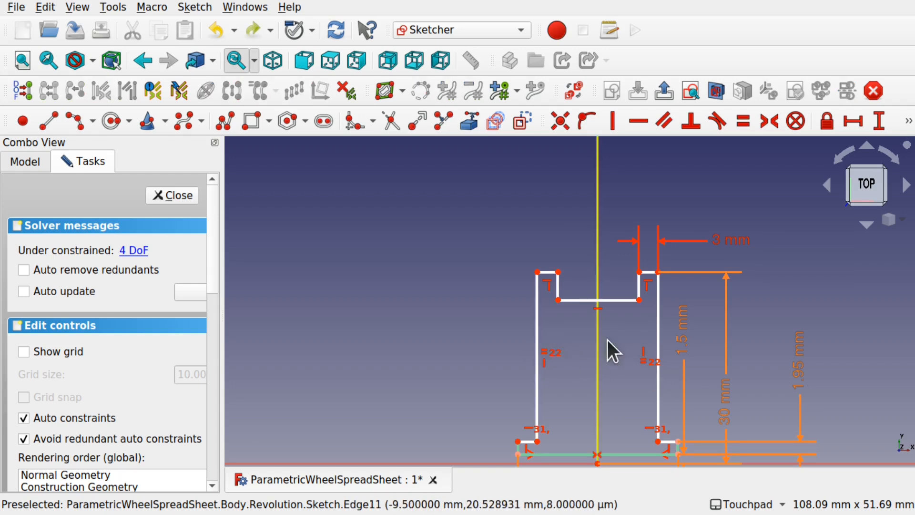
left_click(649, 362)
key("Delete")
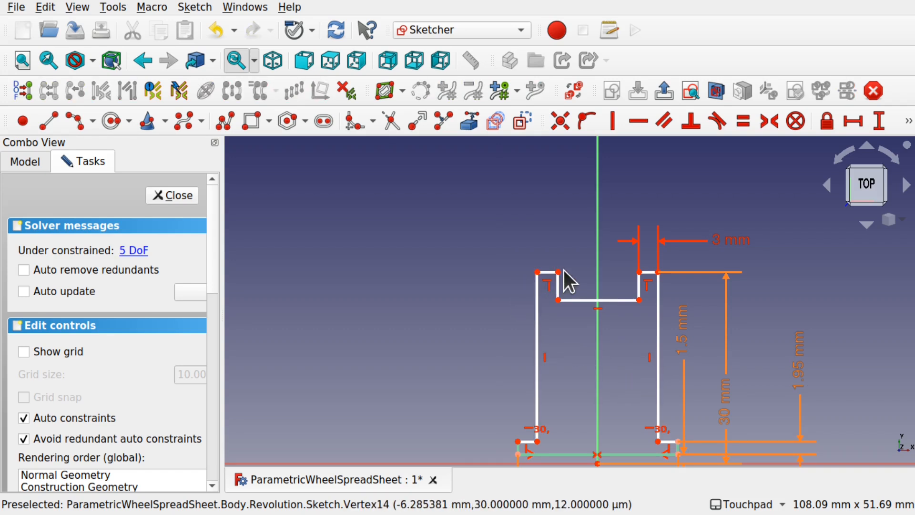
- Make the two top step edges horizontally level
mouse_move(549, 273)
left_mouse_down()
mouse_move(553, 290)
mouse_move(551, 274)
mouse_move(534, 286)
mouse_move(558, 284)
left_mouse_up()
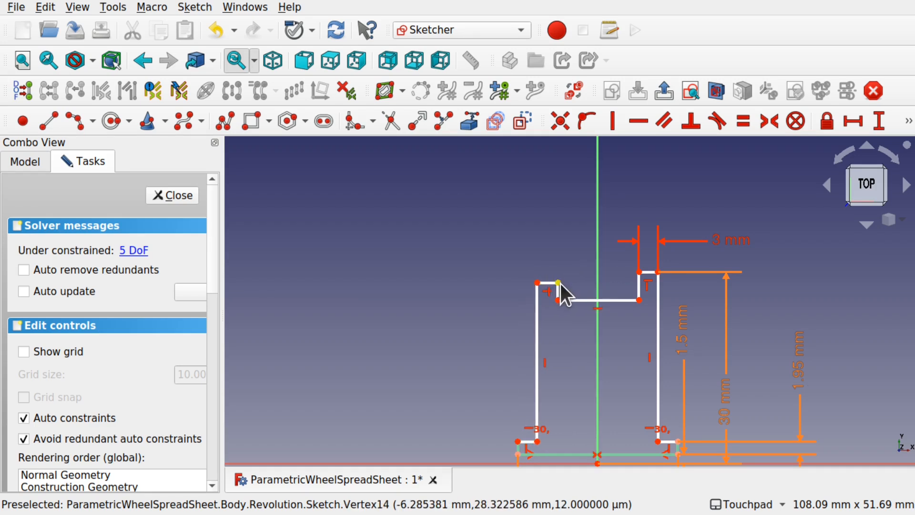
left_click(639, 272)
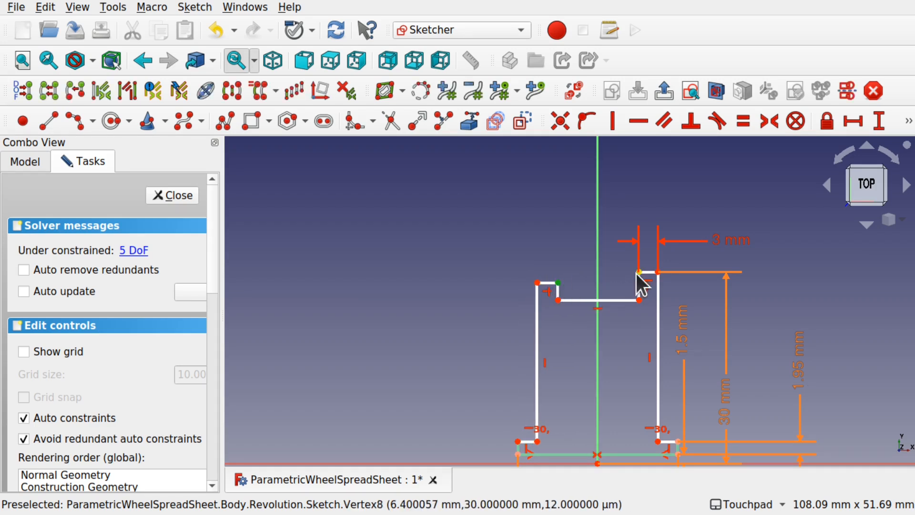
left_click(640, 127)
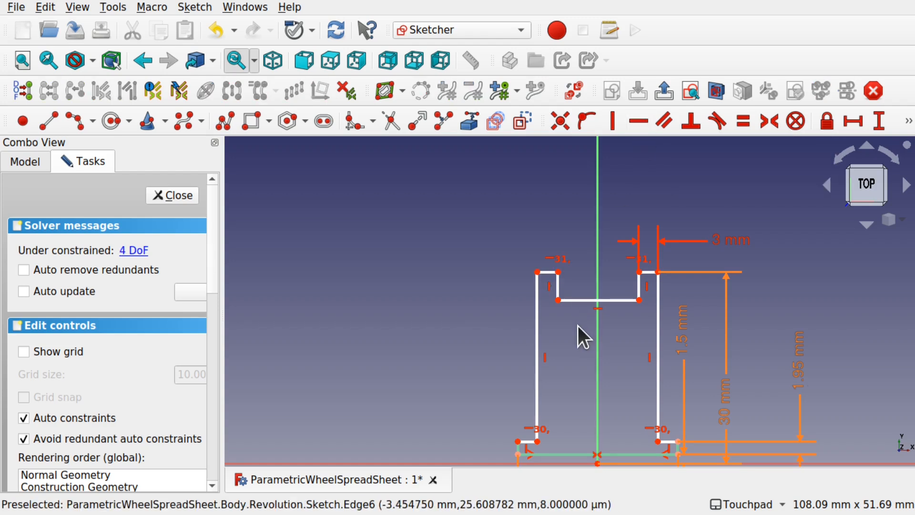
- Drag the groove floor up to a shallower depth, leaving 4 DoF
mouse_move(610, 393)
middle_mouse_down("shift")
mouse_move(541, 309)
mouse_move(547, 337)
middle_mouse_up("shift")
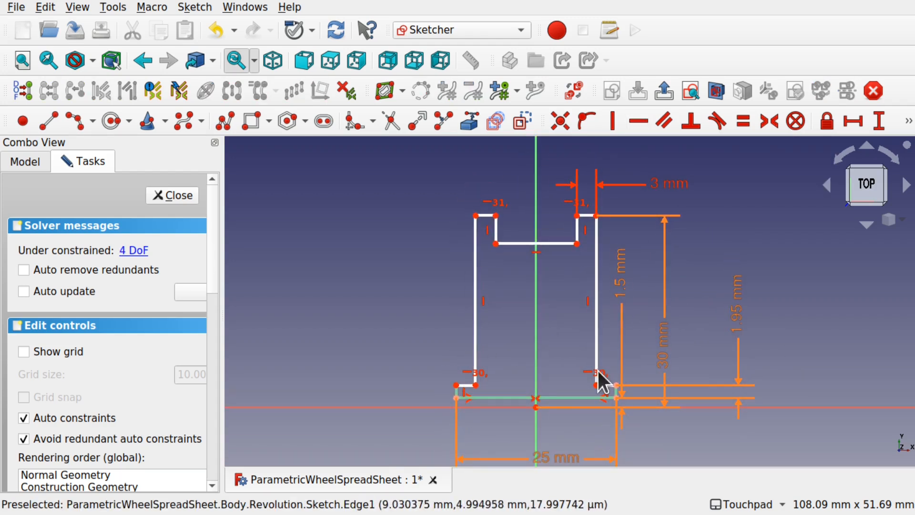
mouse_move(552, 244)
left_mouse_down()
mouse_move(549, 285)
mouse_move(549, 234)
mouse_move(553, 253)
mouse_move(545, 251)
mouse_move(557, 250)
left_mouse_up()
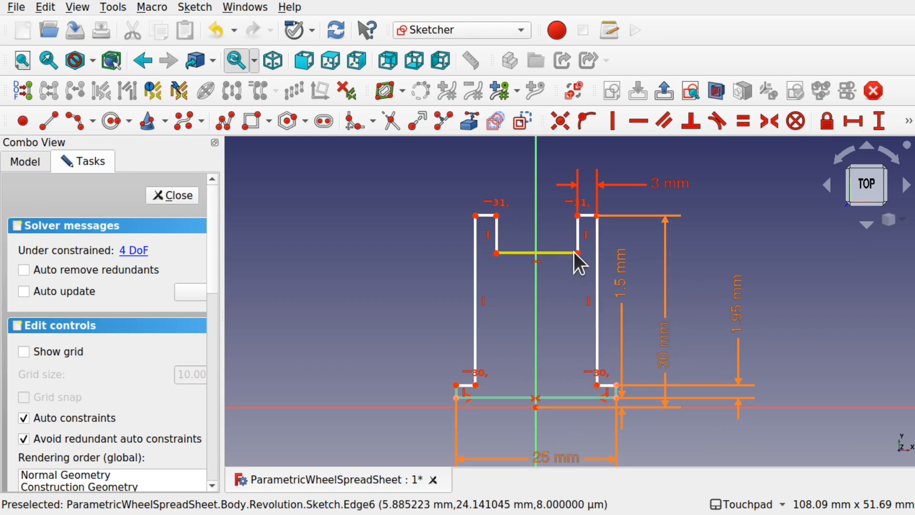
left_click_drag(584, 253, 583, 231)
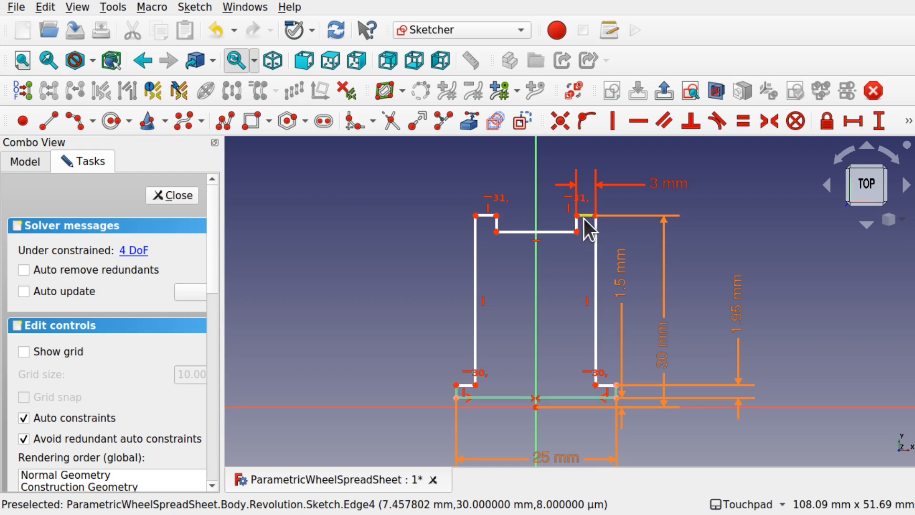
- Name the 3 mm top-step dimension GrooveHeight, keeping its 3 mm value
double_click(670, 187)
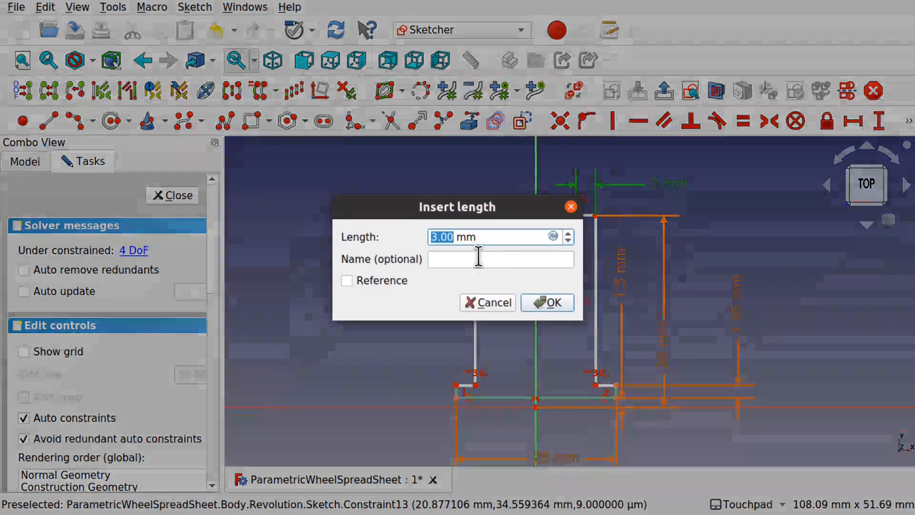
left_click(484, 259)
type("GrooveHeigh")
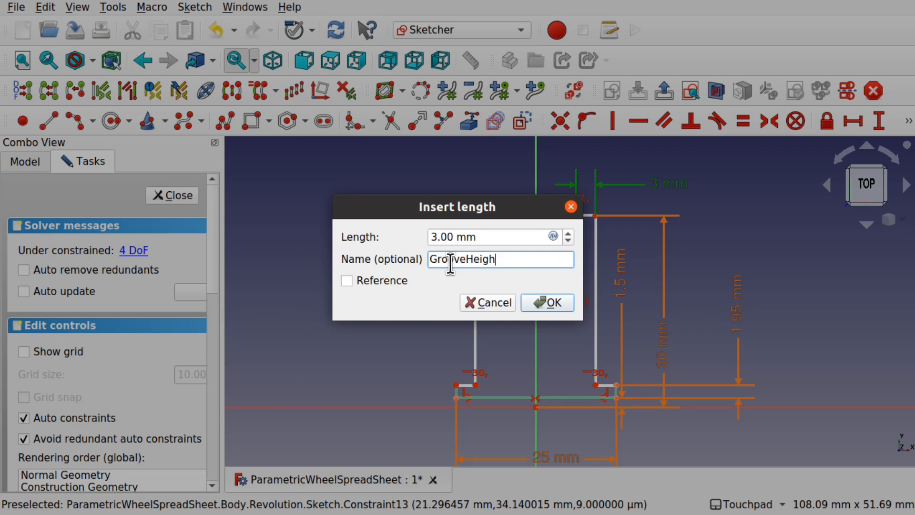
key("Return")
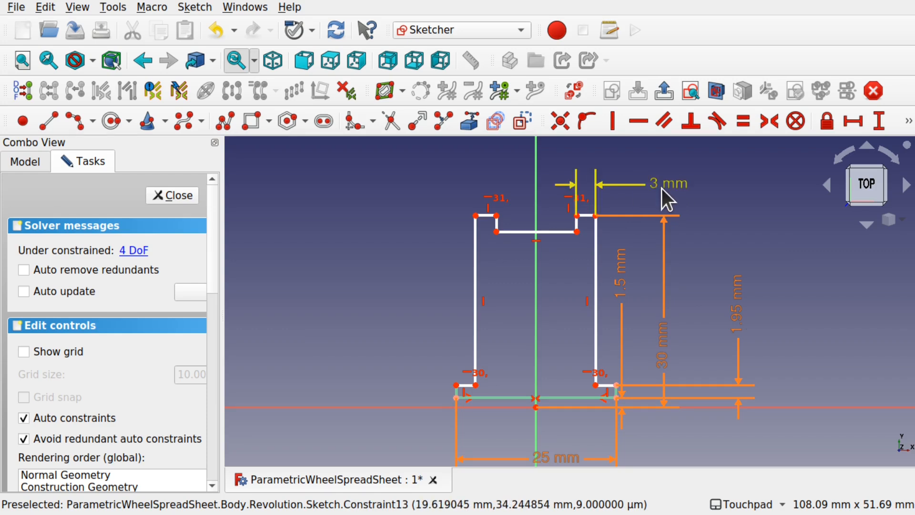
- Constrain the right groove's vertical edge to Constraints.GrooveHeight, giving a 3 mm depth
left_click(576, 224)
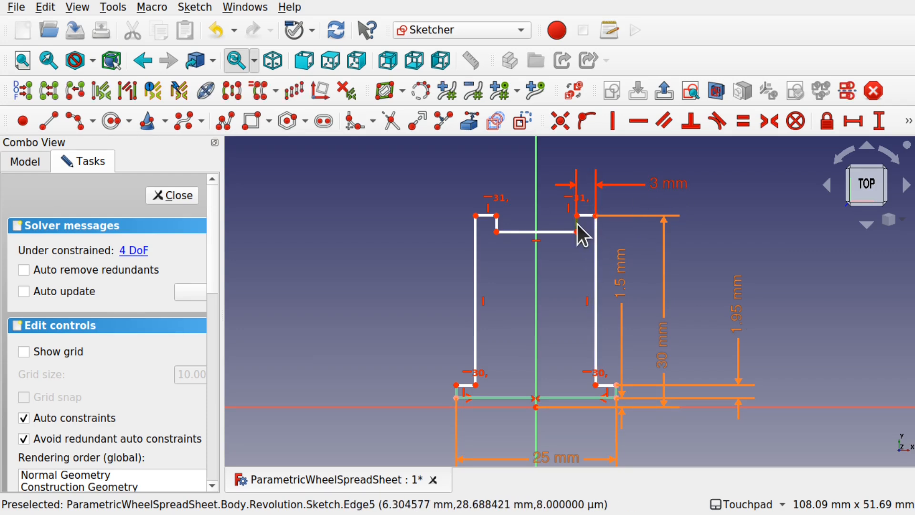
left_click(878, 121)
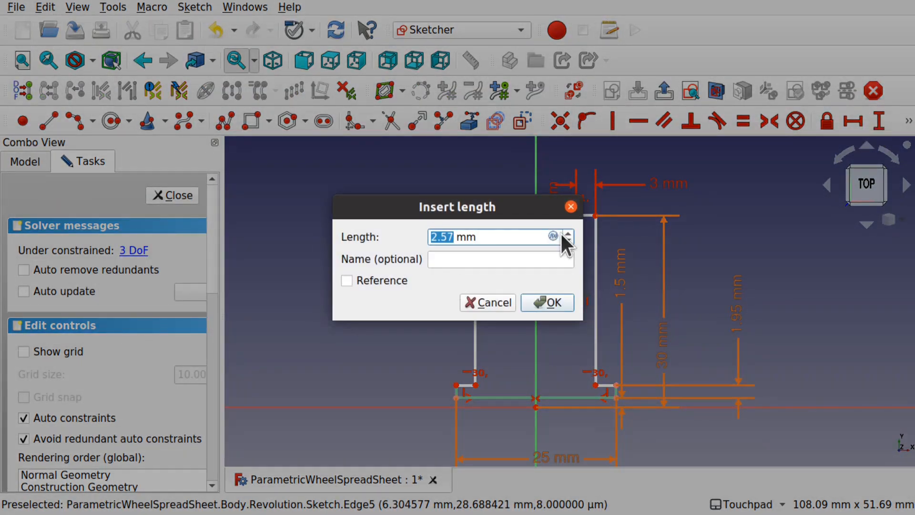
left_click(554, 235)
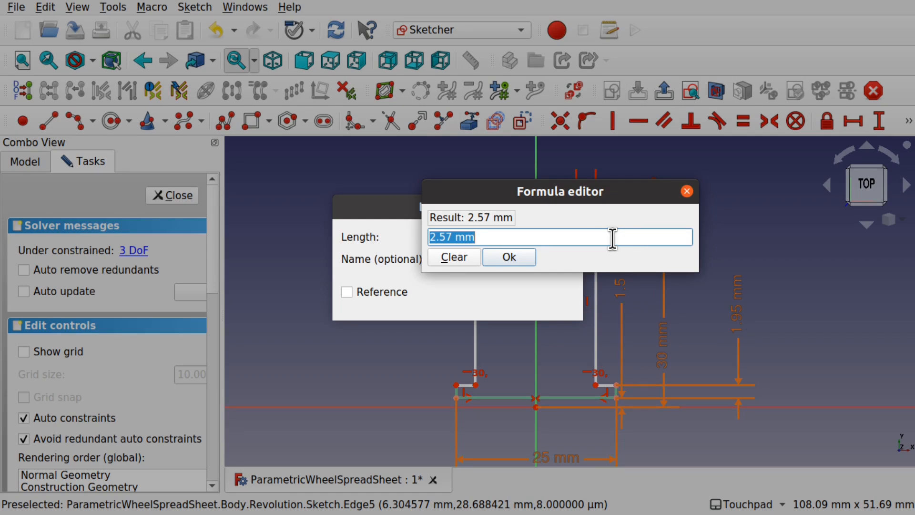
type("Cons")
left_click(526, 250)
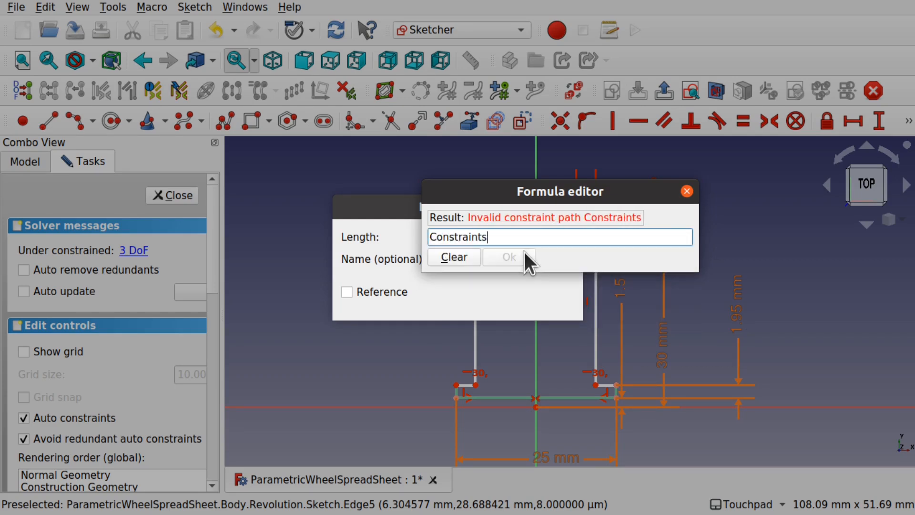
type(".G")
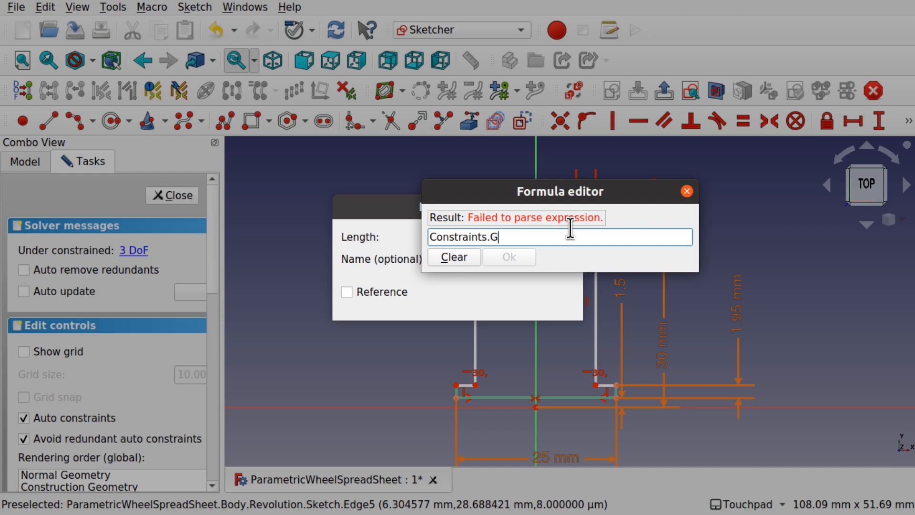
type("rooveHeight")
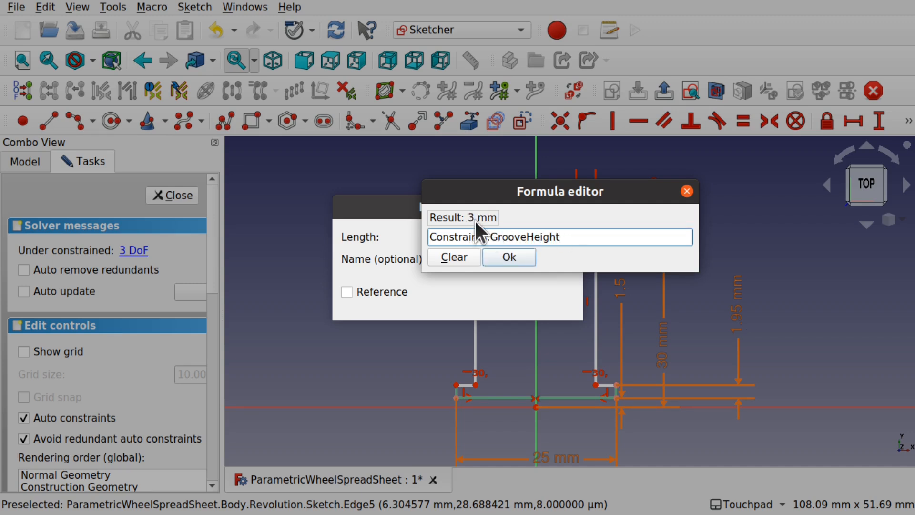
left_click(519, 261)
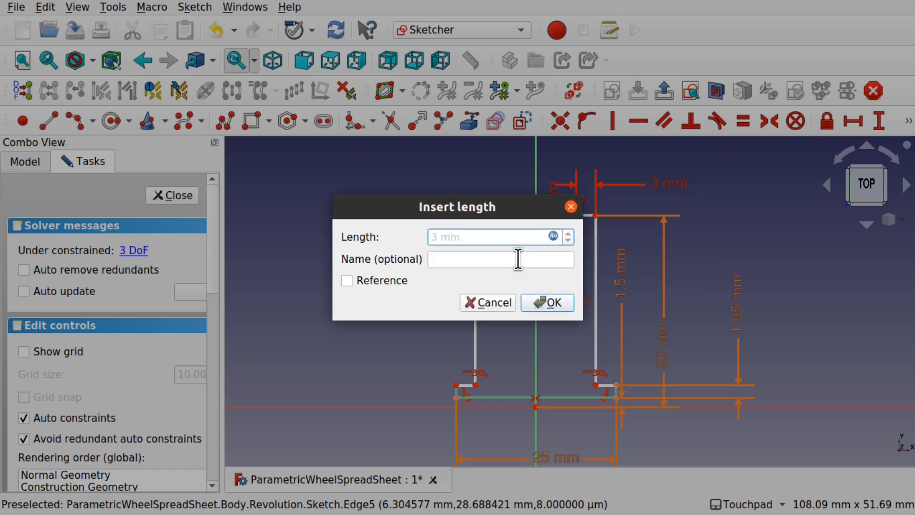
left_click(546, 303)
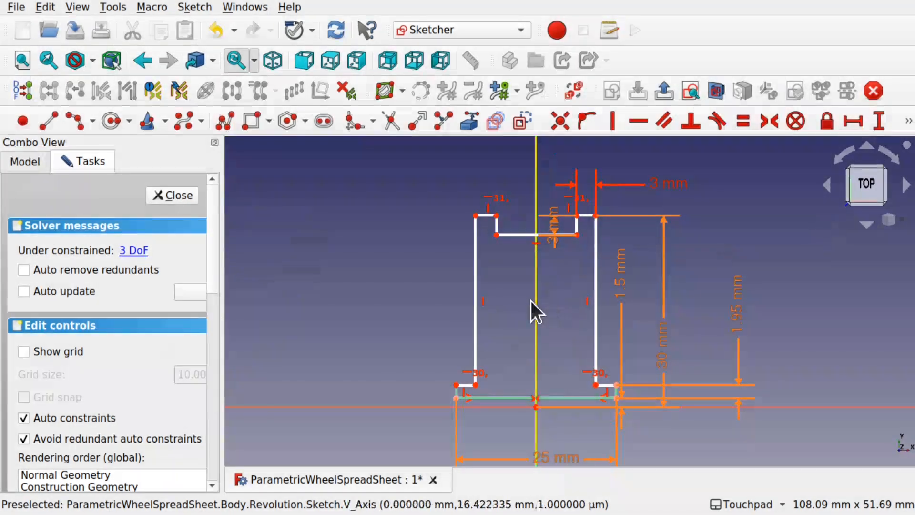
- Move the 3 mm dimension label clear of the profile and adjust the top-left corner
left_click_drag(563, 227, 660, 222)
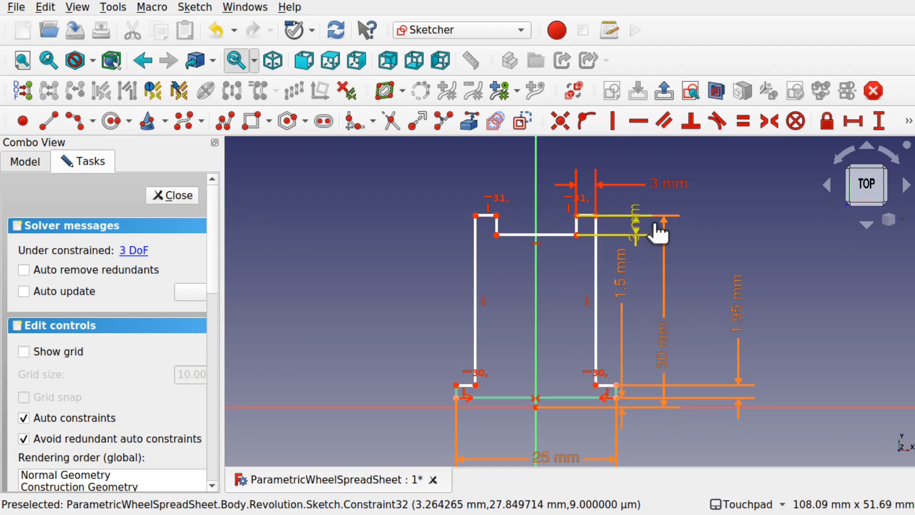
left_click_drag(725, 234, 736, 176)
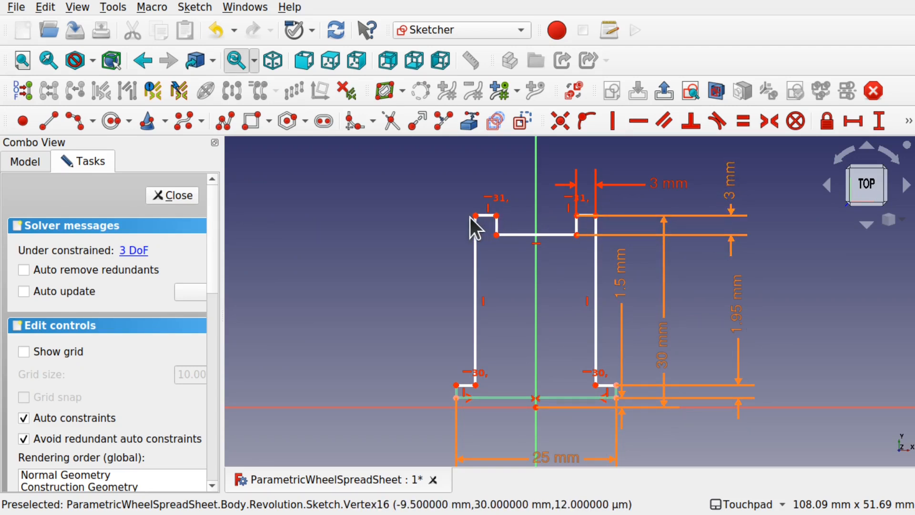
left_click_drag(473, 216, 497, 216)
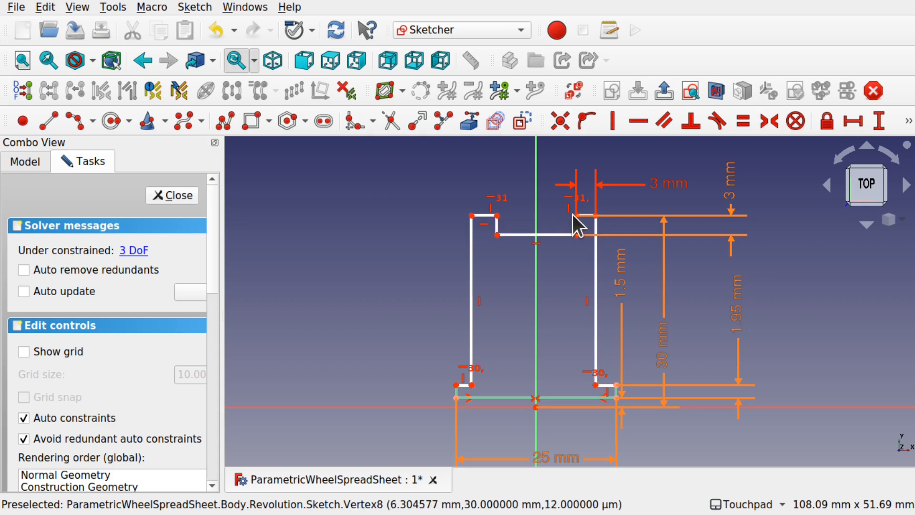
left_click(484, 216)
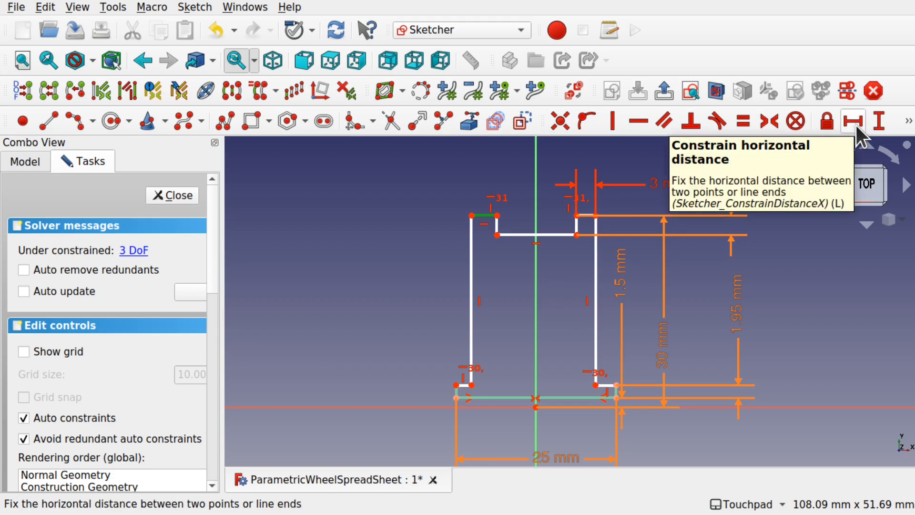
- Link the top-left notch width to Constraints.GrooveHeight (3 mm), then undo that change
left_click(853, 121)
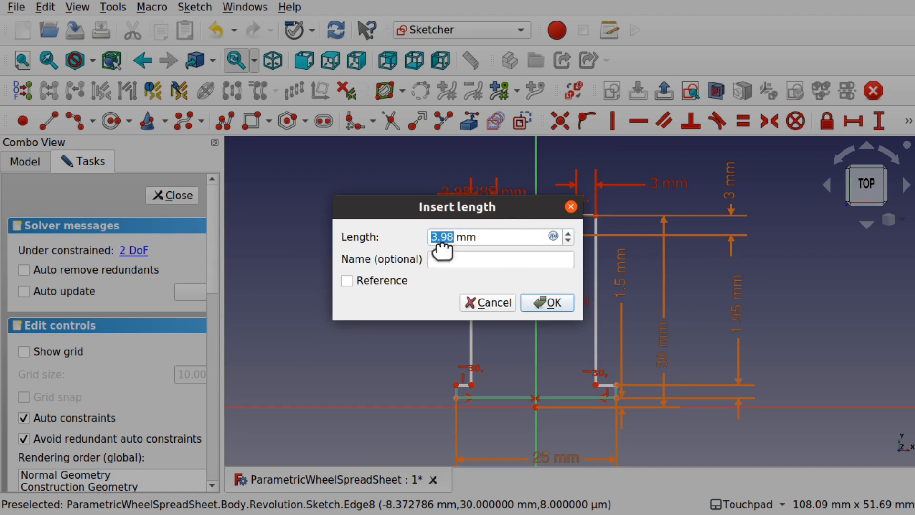
left_click(552, 236)
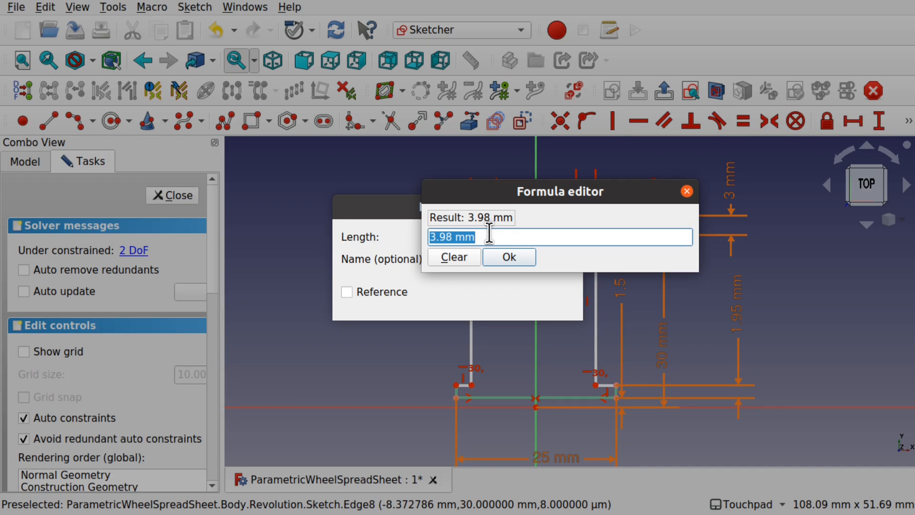
type("Constr")
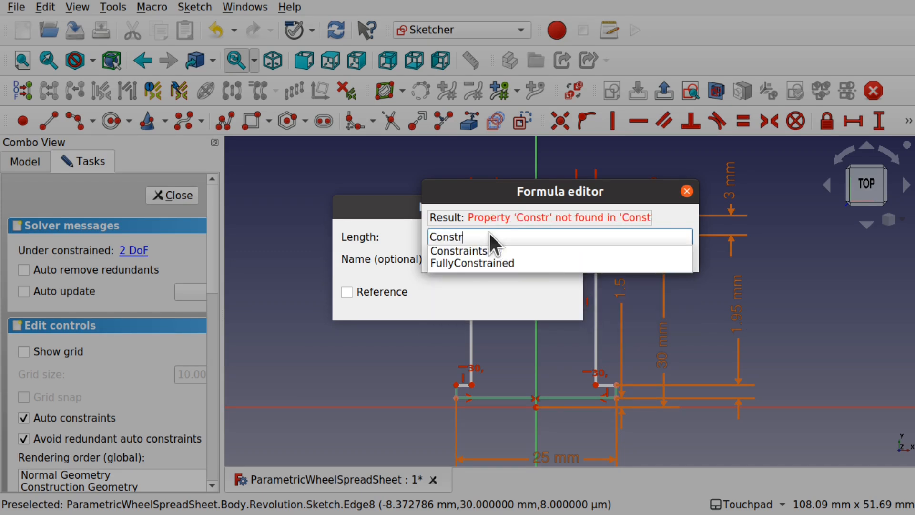
key("Down")
type(".G")
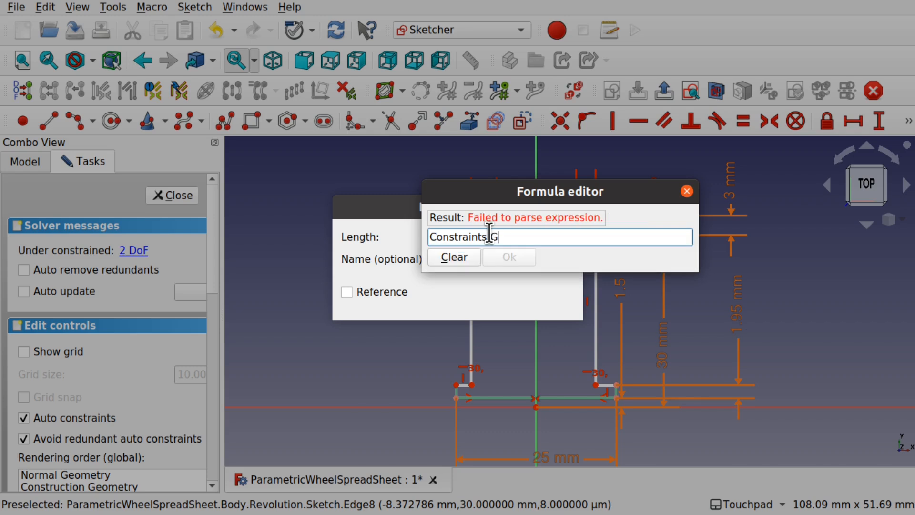
type("rooveHeight")
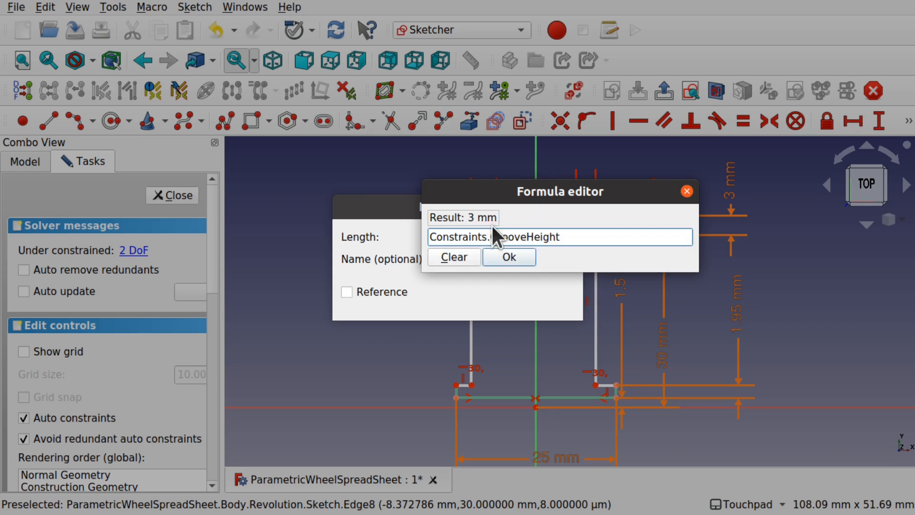
key("Return")
left_click(549, 303)
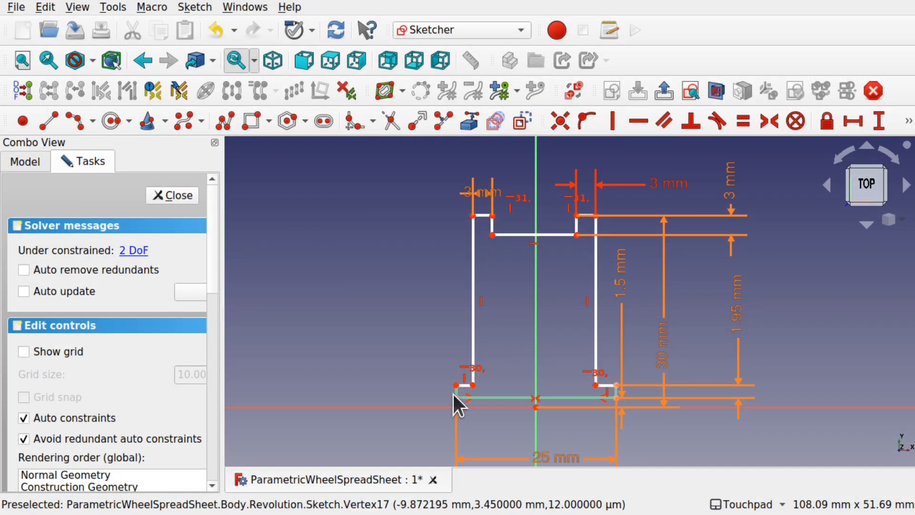
key("ctrl+z")
- Set the bottom-left step to 3 mm via Constraints.GrooveHeight and reposition the 3 mm and 1.5 mm labels
left_click(473, 385)
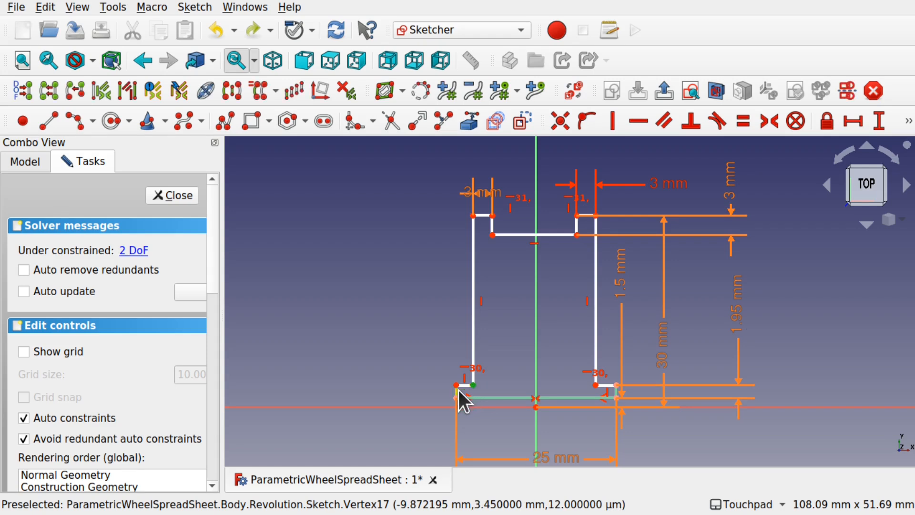
left_click(458, 386)
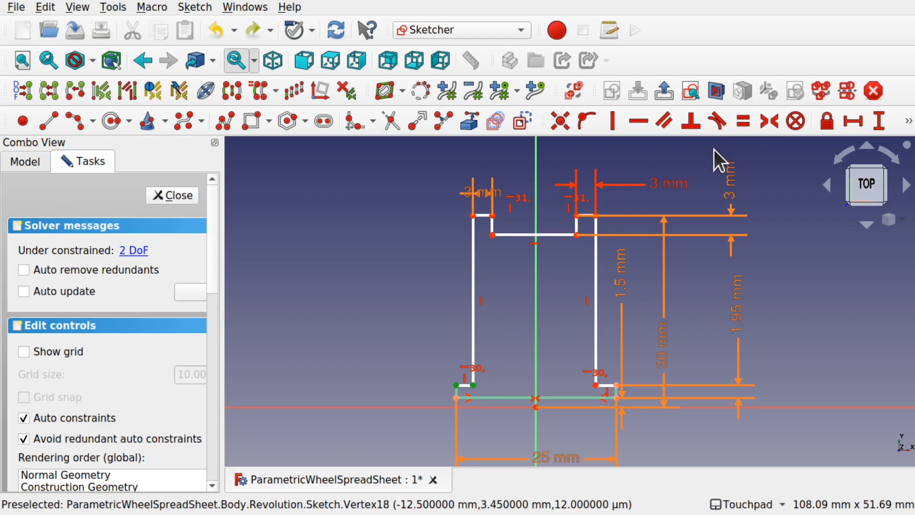
left_click(852, 122)
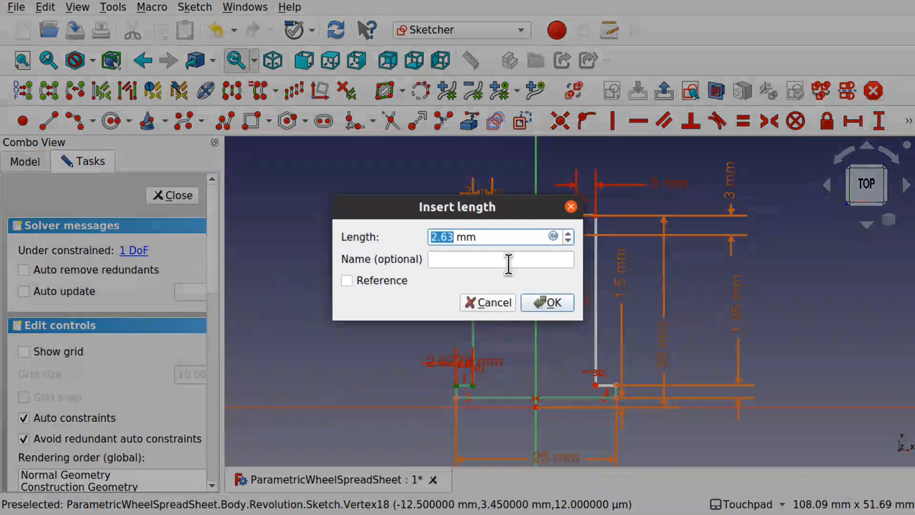
left_click(551, 237)
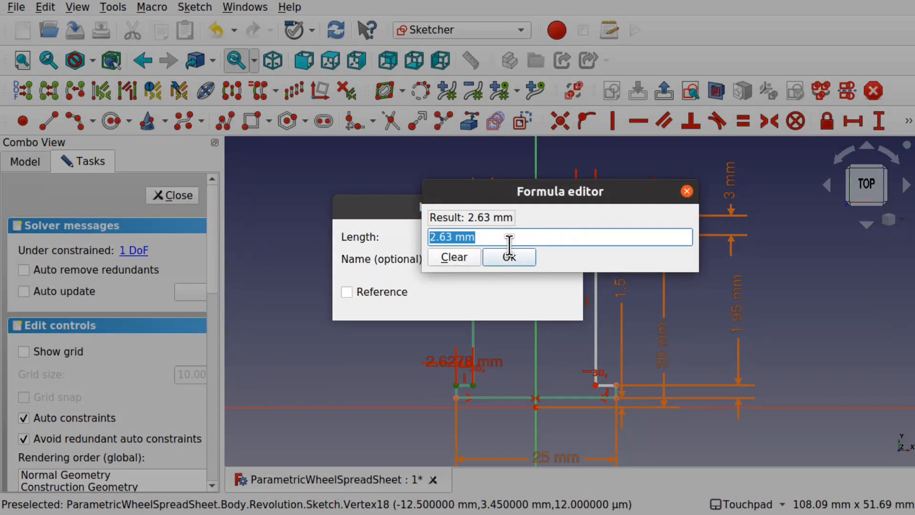
type("Constra")
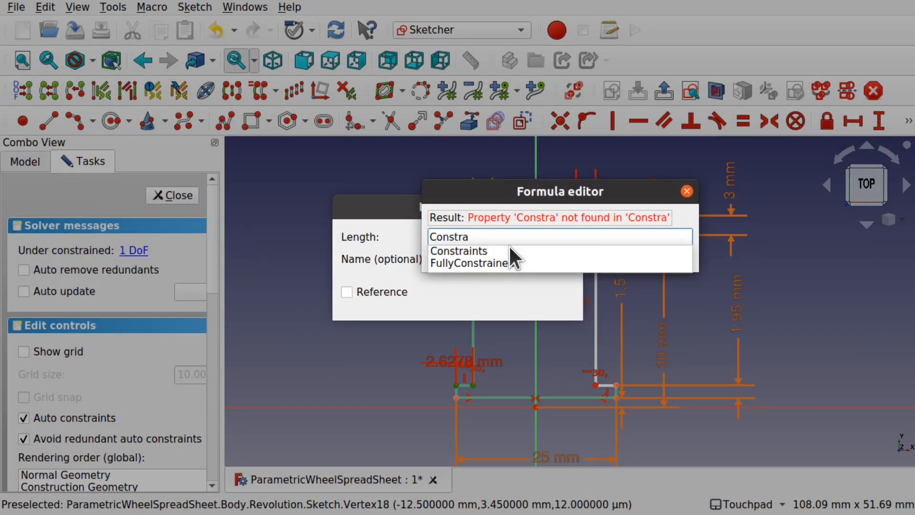
left_click(510, 251)
type(".G")
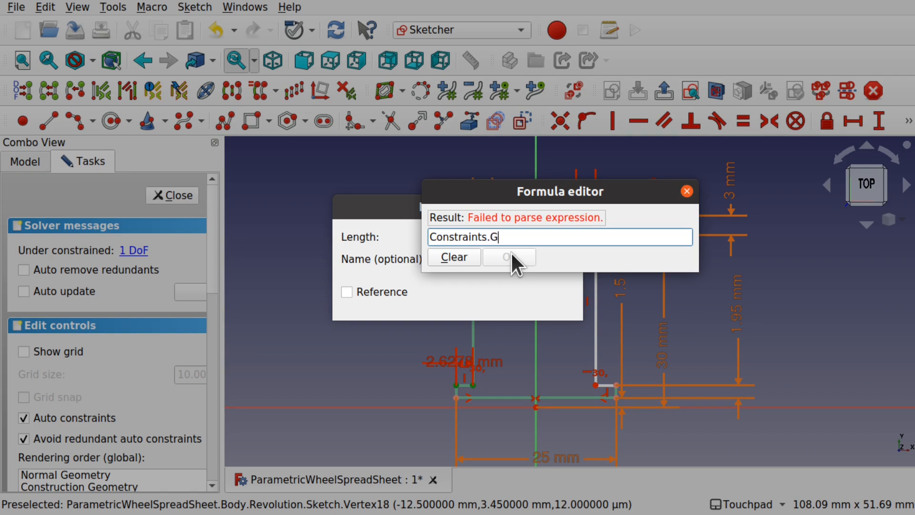
type("rooveHeight")
left_click(511, 253)
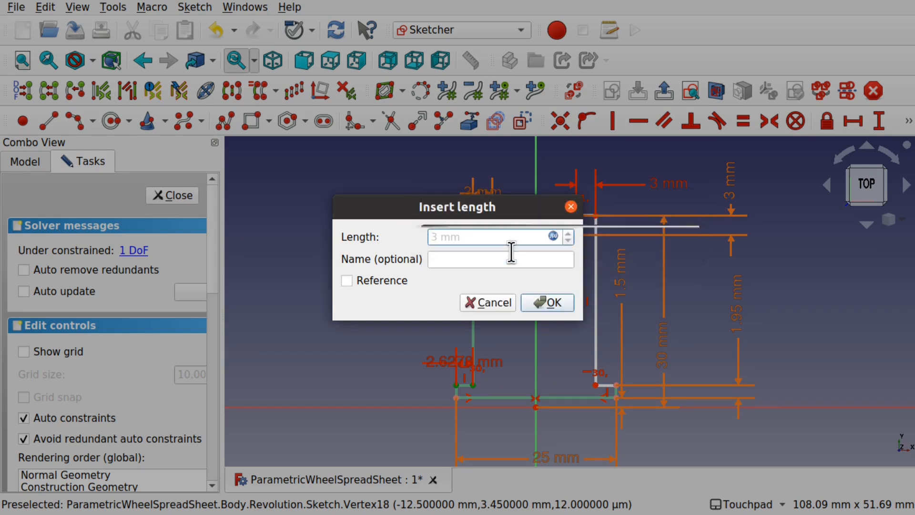
left_click(541, 306)
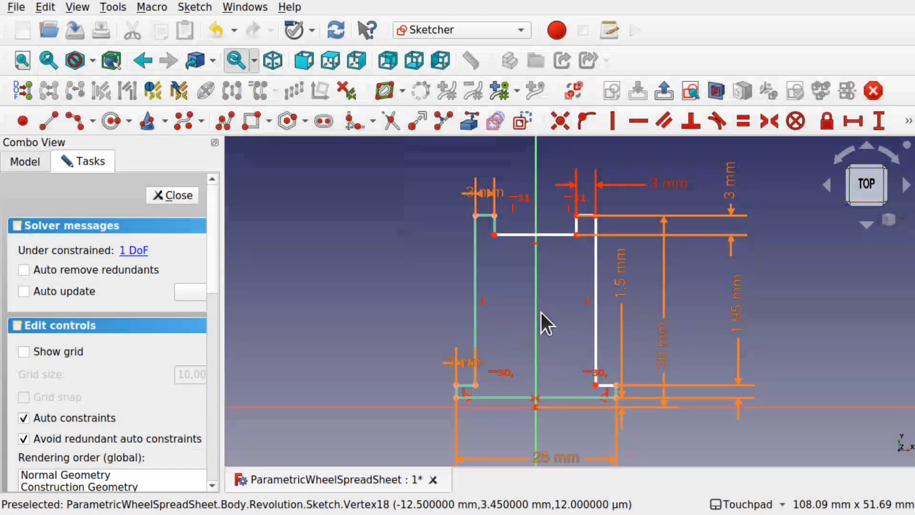
left_click_drag(461, 362, 398, 358)
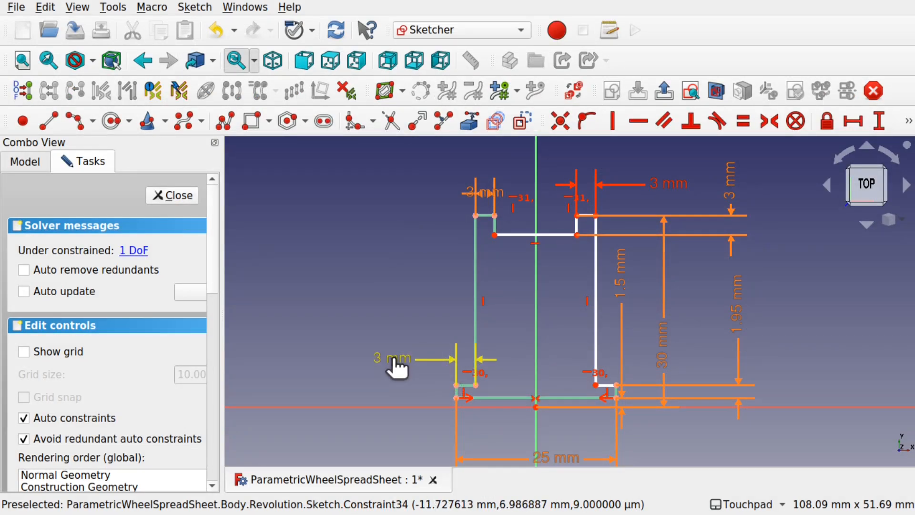
left_click_drag(624, 288, 811, 305)
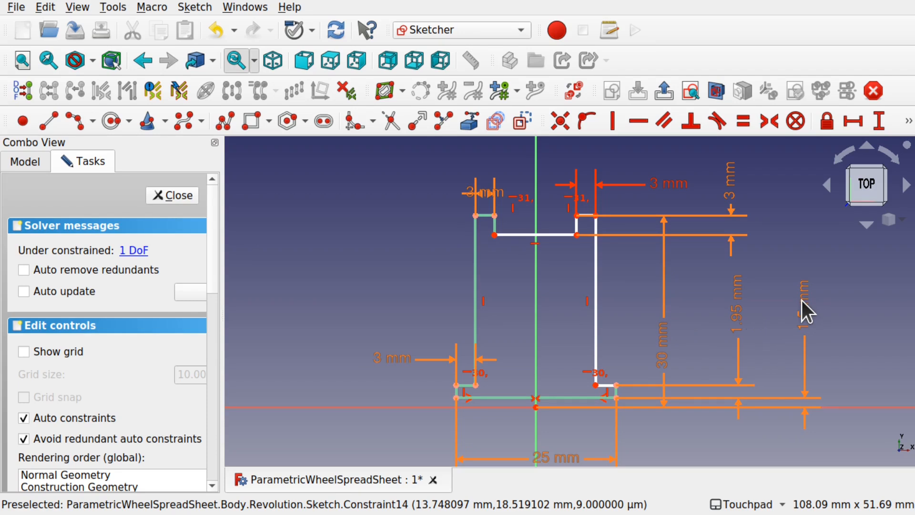
- Make the two lower vertices symmetric about the vertical axis and delete the redundant constraint
left_click(476, 385)
left_click(595, 386)
left_click(537, 357)
left_click(773, 122)
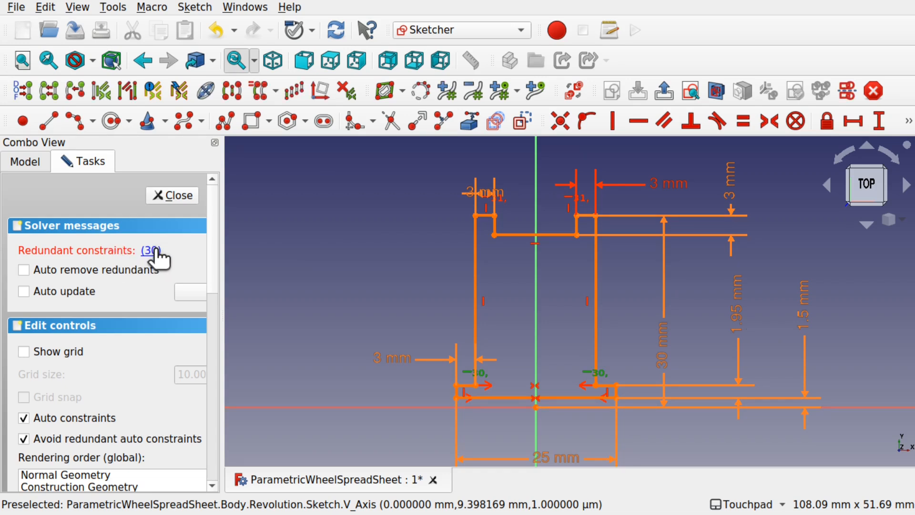
key("Delete")
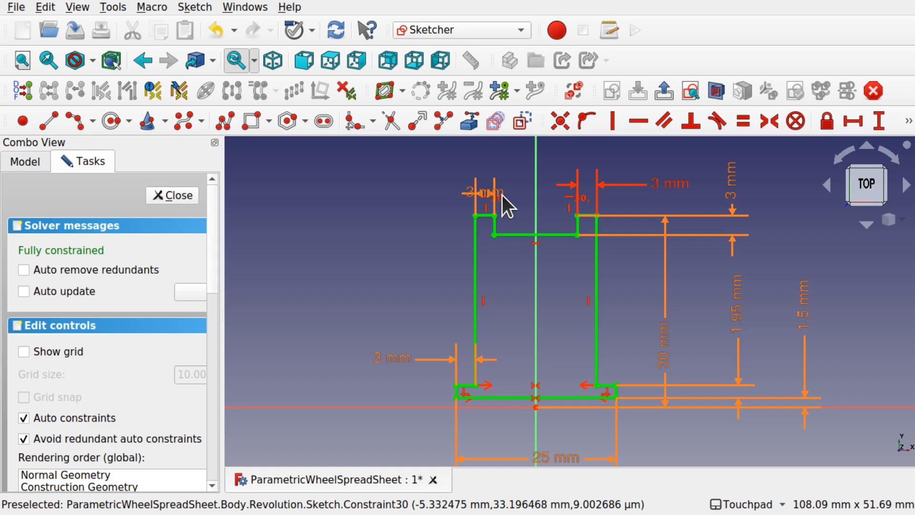
- Delete the left 3 mm dimension
left_click_drag(499, 195, 416, 177)
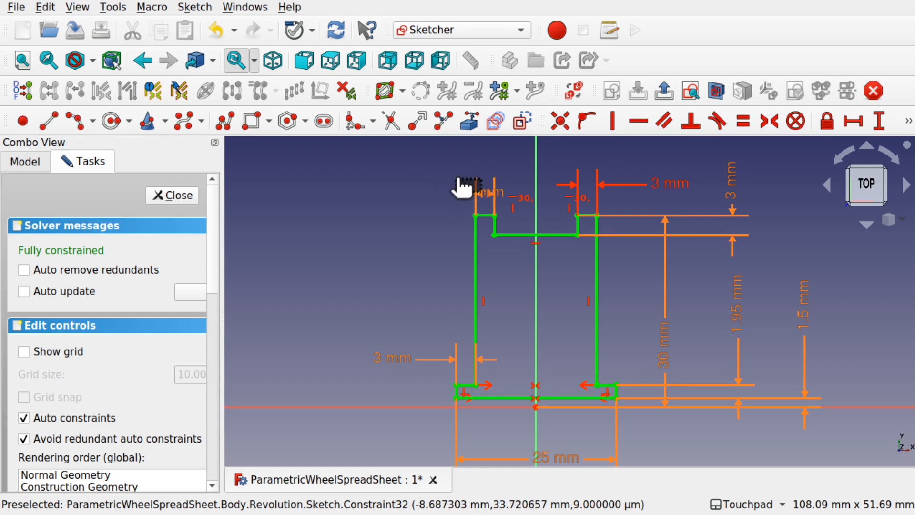
left_click_drag(492, 194, 542, 177)
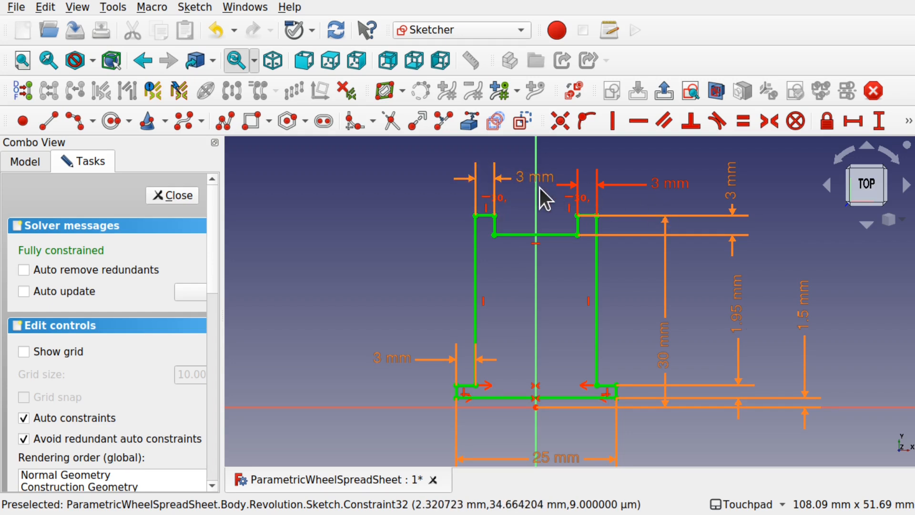
left_click(539, 182)
key("Delete")
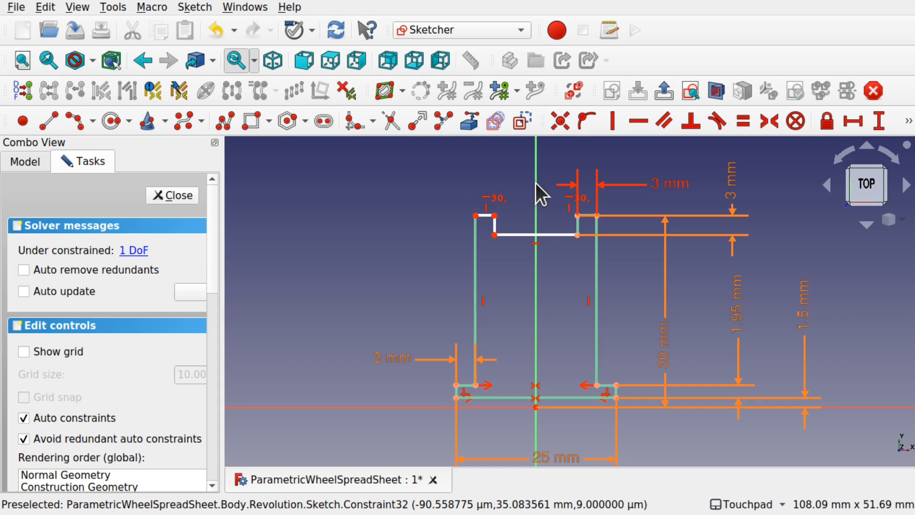
- Make the top line's endpoints symmetric about the vertical axis and remove the redundant constraint
left_click(495, 235)
left_click(577, 235)
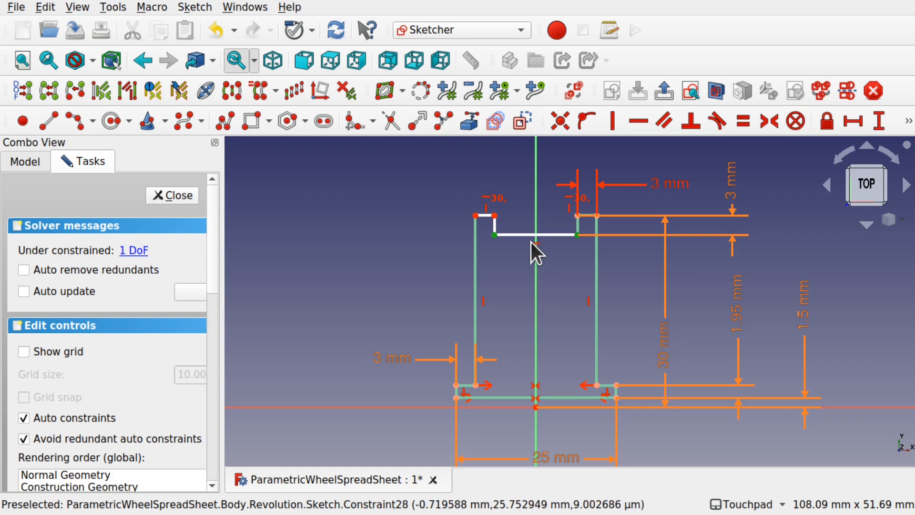
left_click(537, 197)
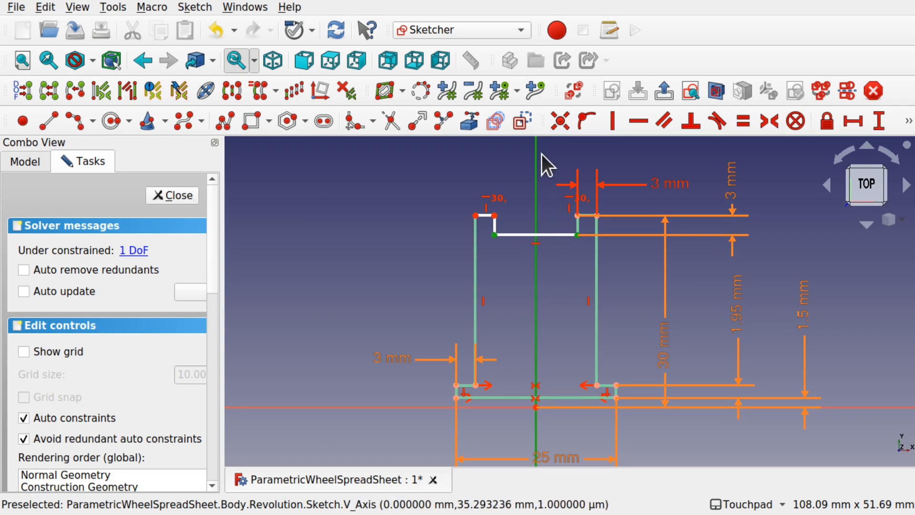
left_click(768, 128)
left_click(153, 248)
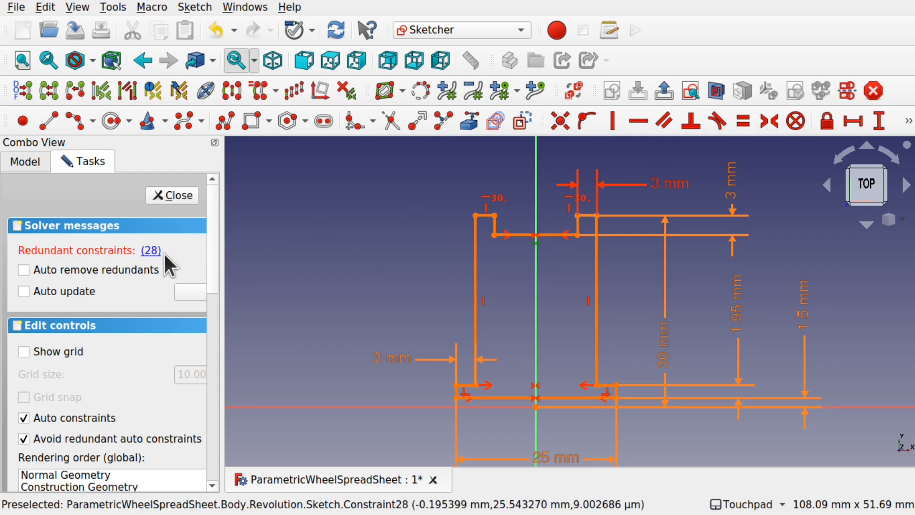
key("Delete")
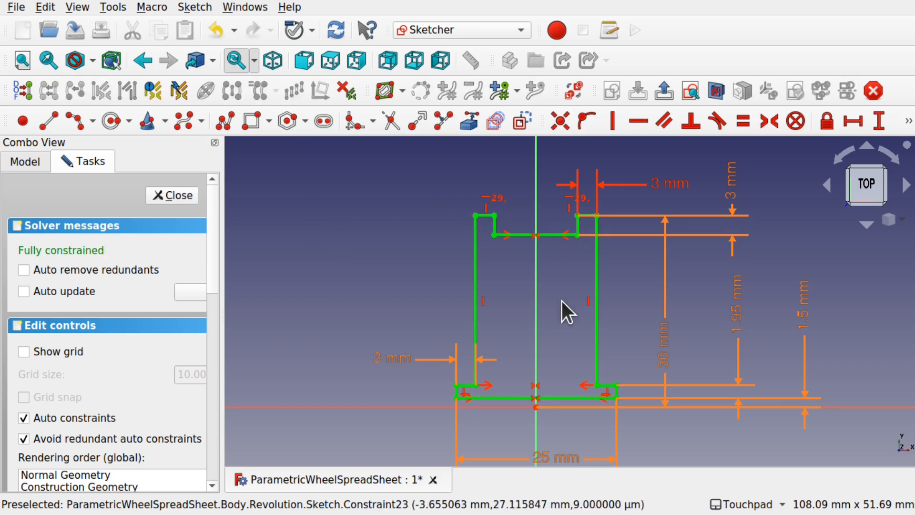
- Close the hub sketch, save, and set HubRadius in spreadsheet cell B2 to 200
left_click(169, 195)
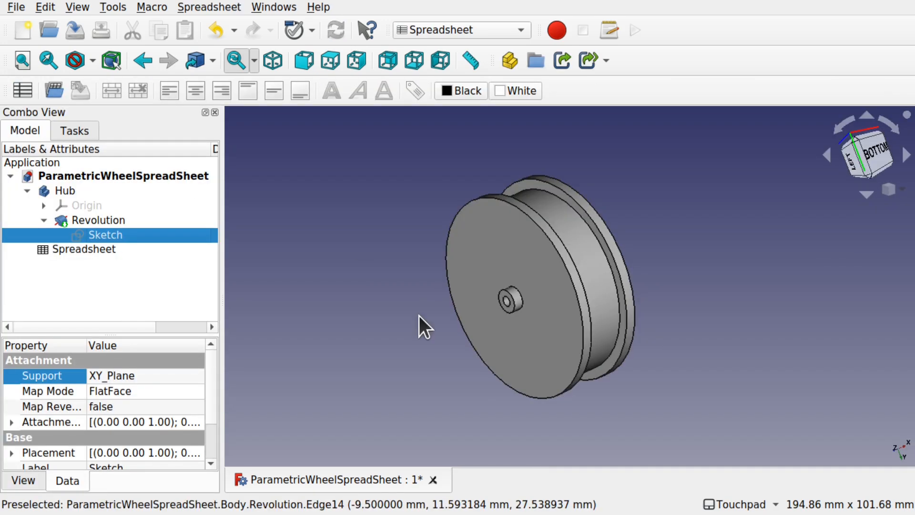
key("ctrl+s")
double_click(77, 250)
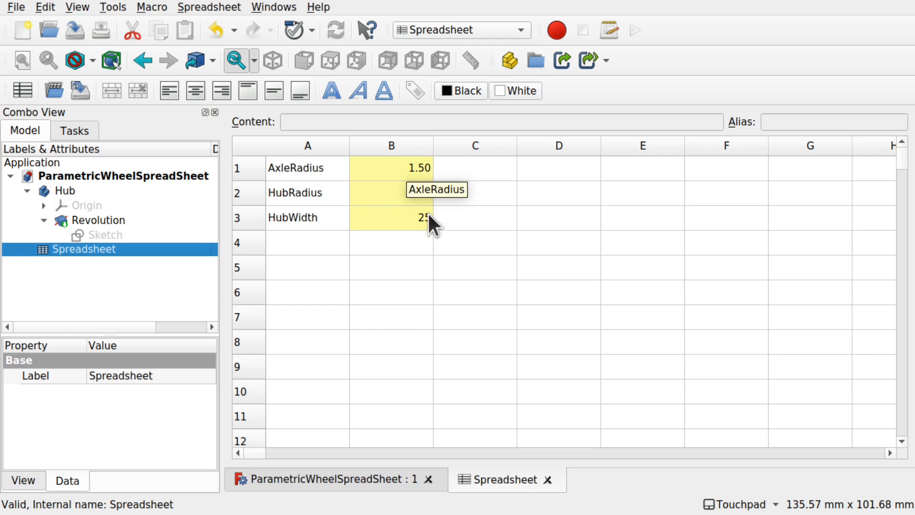
left_click(401, 192)
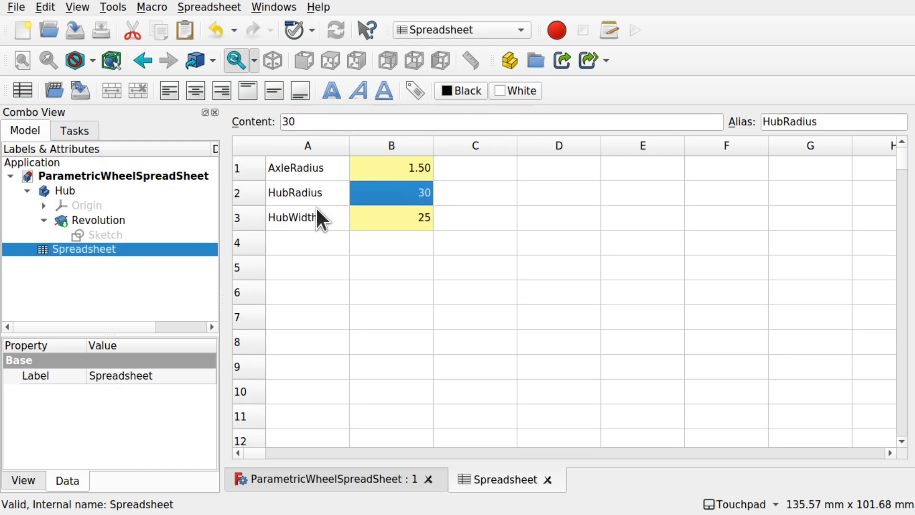
double_click(404, 193)
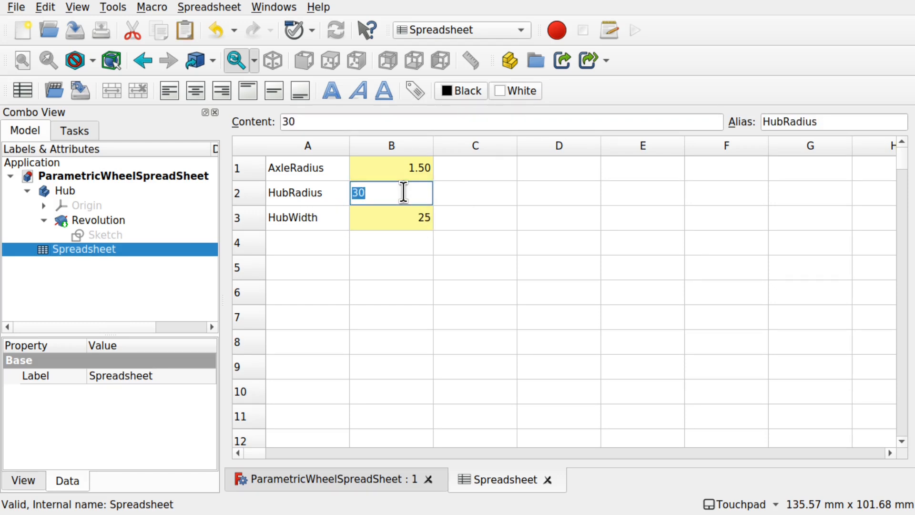
type("80")
left_click(407, 251)
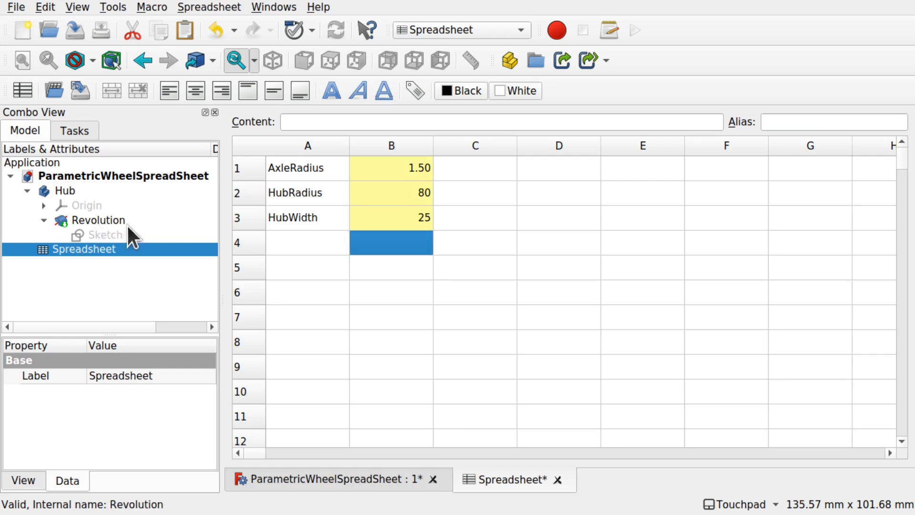
left_click(417, 196)
double_click(417, 195)
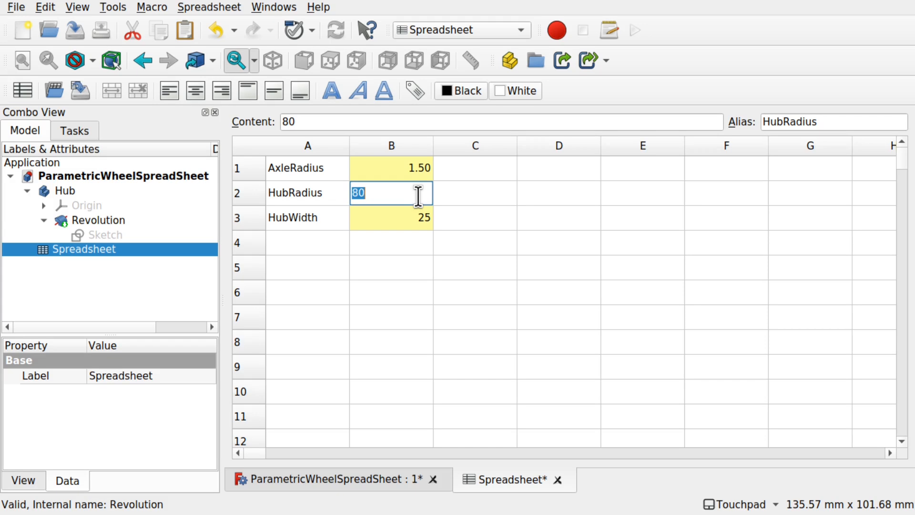
type("200")
key("Return")
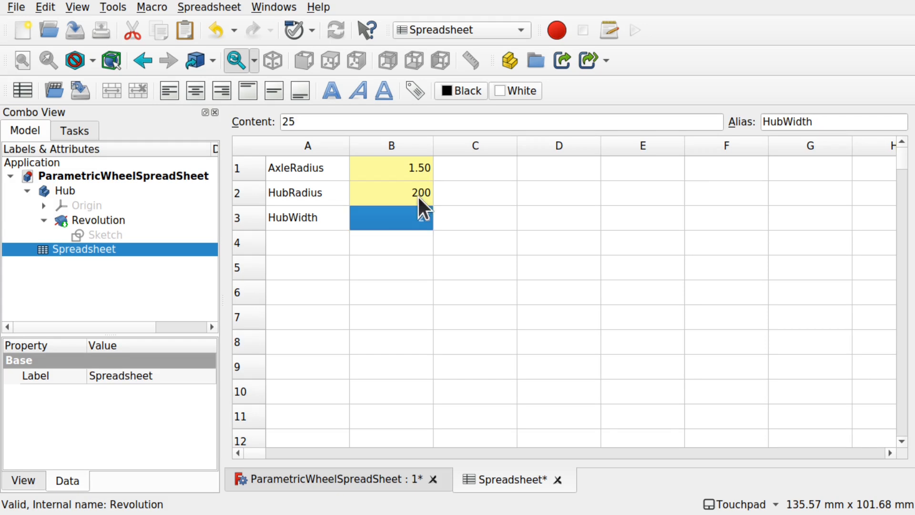
- Check the enlarged disc, set AxleRadius in B1 to 50, and inspect the larger bore
left_click(358, 479)
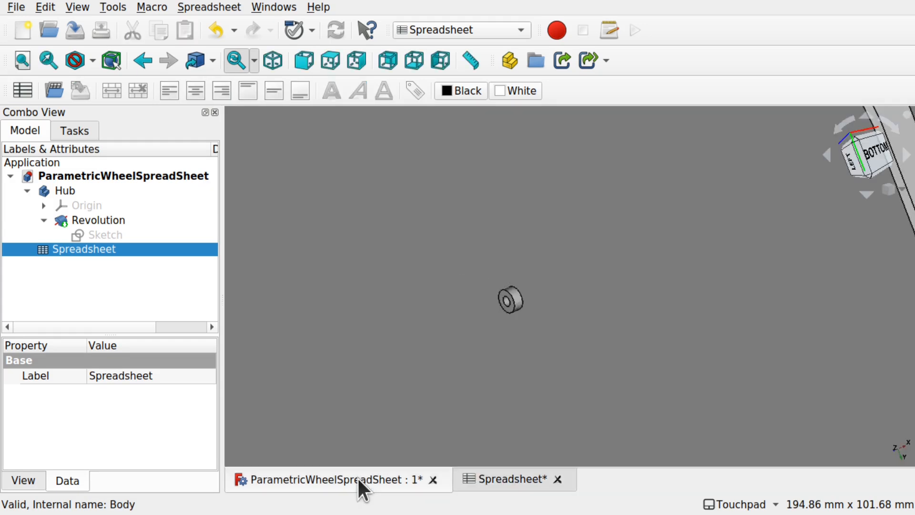
scroll(528, 334, "down", 5)
scroll(529, 332, "up", 3)
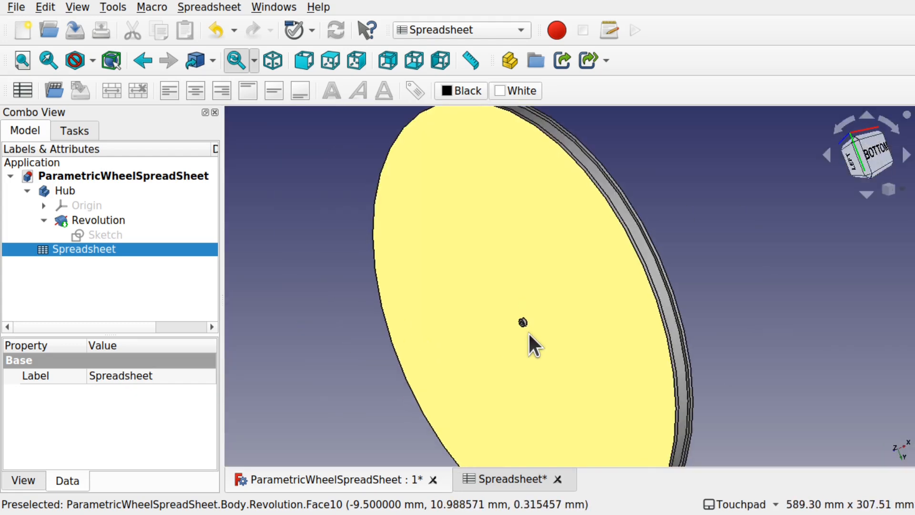
left_click_drag(609, 338, 593, 324, "alt")
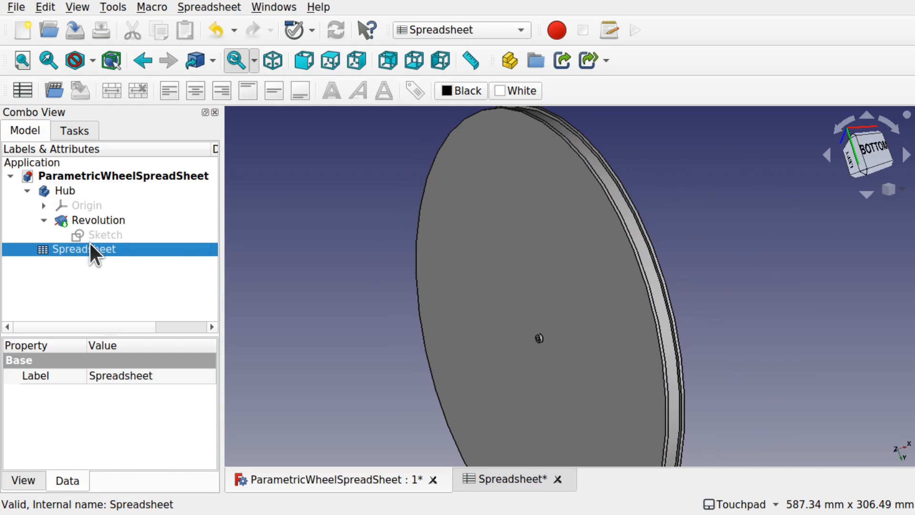
left_click(502, 478)
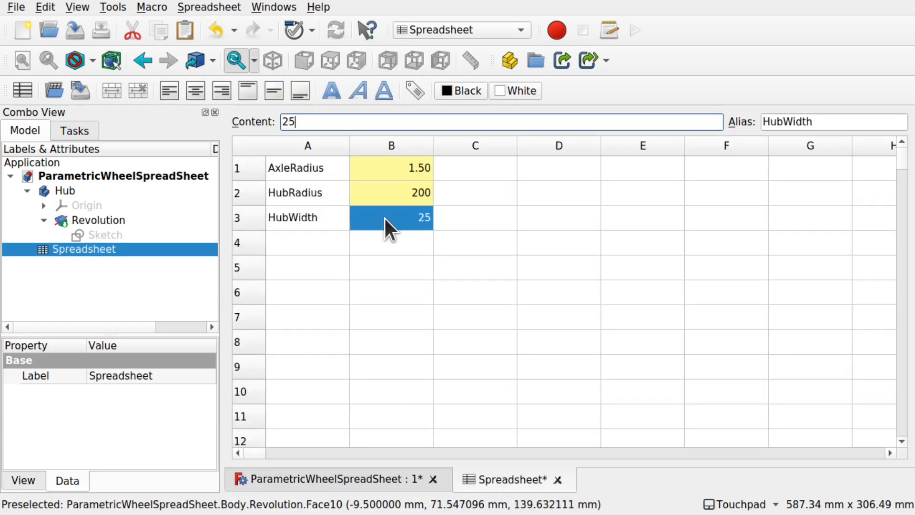
double_click(413, 170)
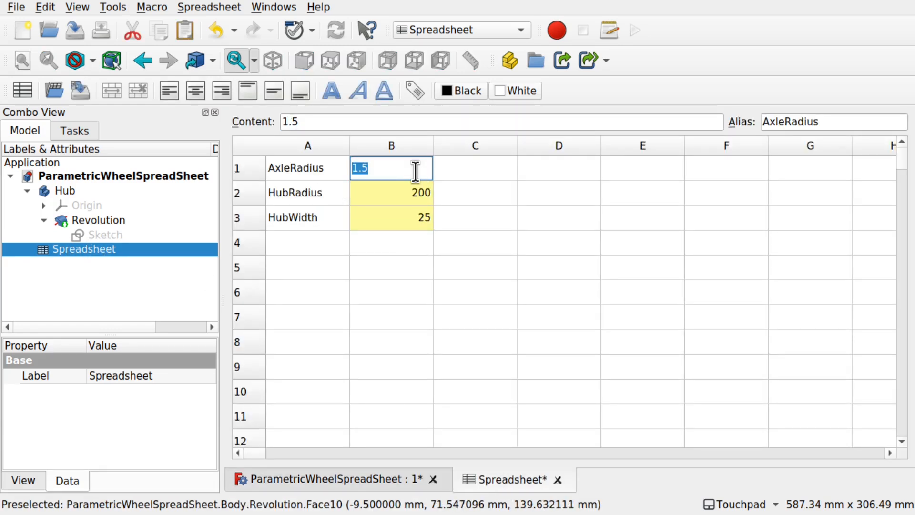
type("50")
key("Return")
left_click(363, 471)
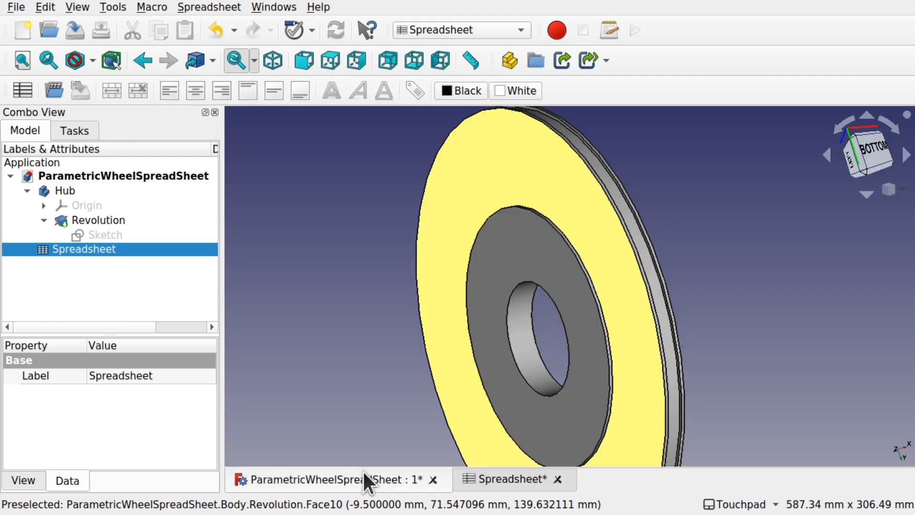
mouse_move(534, 392)
left_mouse_down("alt")
mouse_move(478, 394)
mouse_move(473, 376)
mouse_move(564, 378)
mouse_move(556, 394)
mouse_move(529, 388)
left_mouse_up("alt")
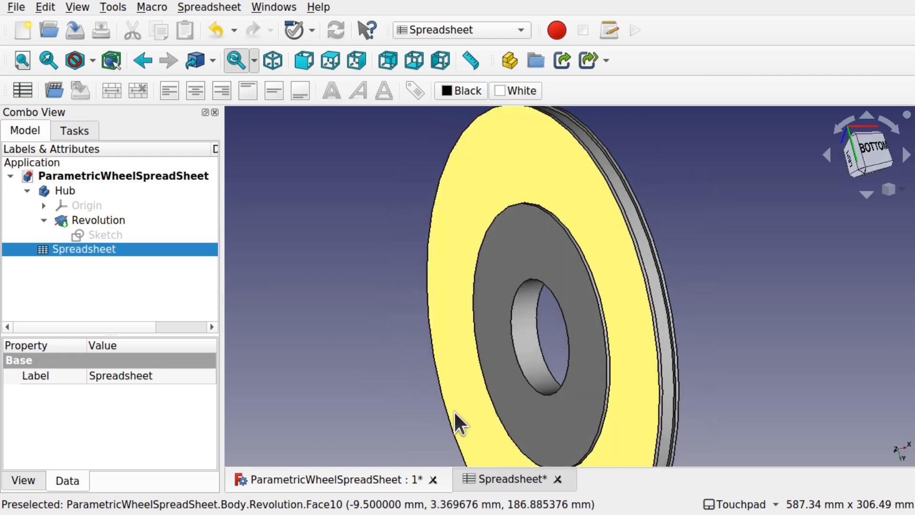
left_click(503, 478)
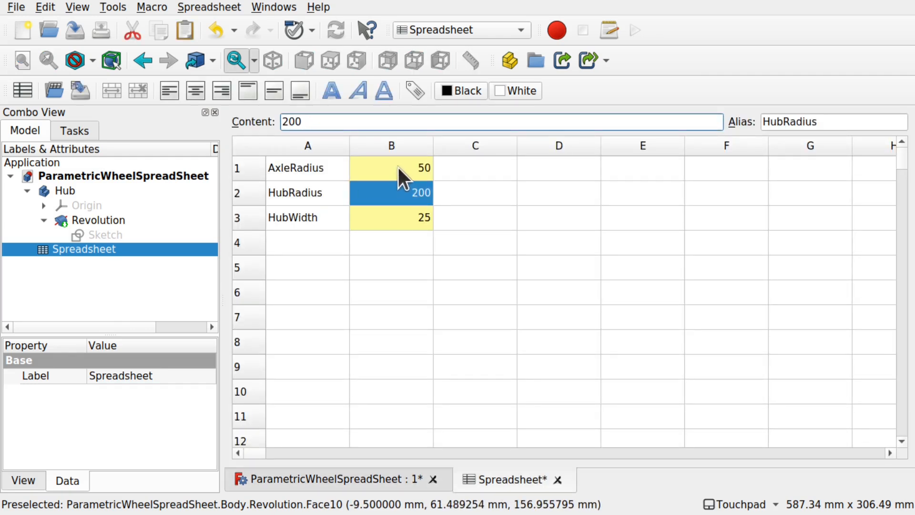
- Set HubWidth in B3 to 100 and orbit the model to see the wider wheel
left_click(412, 170)
double_click(399, 217)
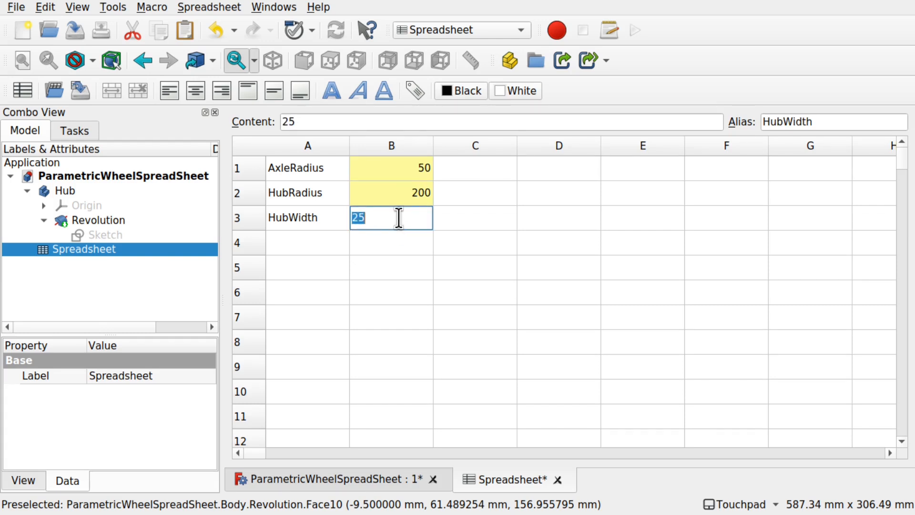
type("100")
key("Return")
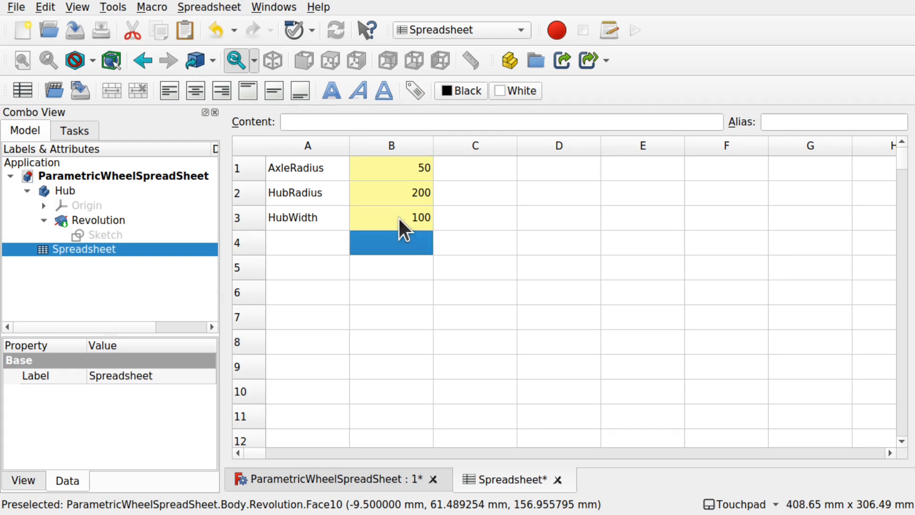
left_click(349, 479)
scroll(558, 363, "down", 4)
left_click_drag(563, 371, 609, 385, "alt")
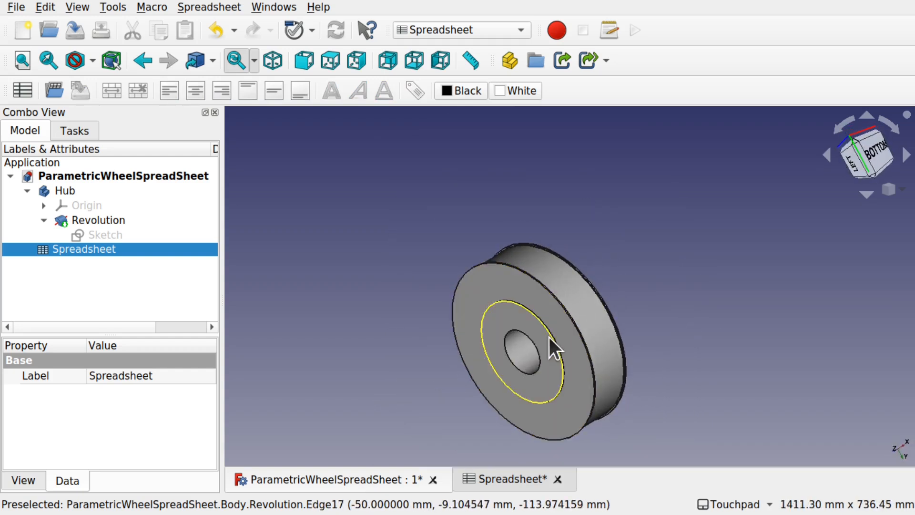
scroll(549, 336, "up", 6)
left_click_drag(549, 336, 511, 352, "alt")
double_click(131, 237)
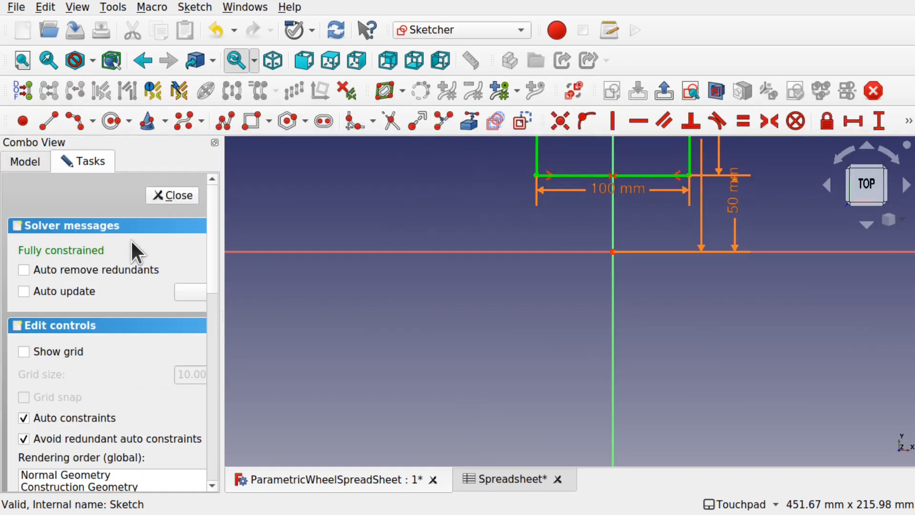
scroll(697, 222, "down", 2)
scroll(696, 221, "down", 2)
left_click_drag(697, 222, 628, 334, "shift")
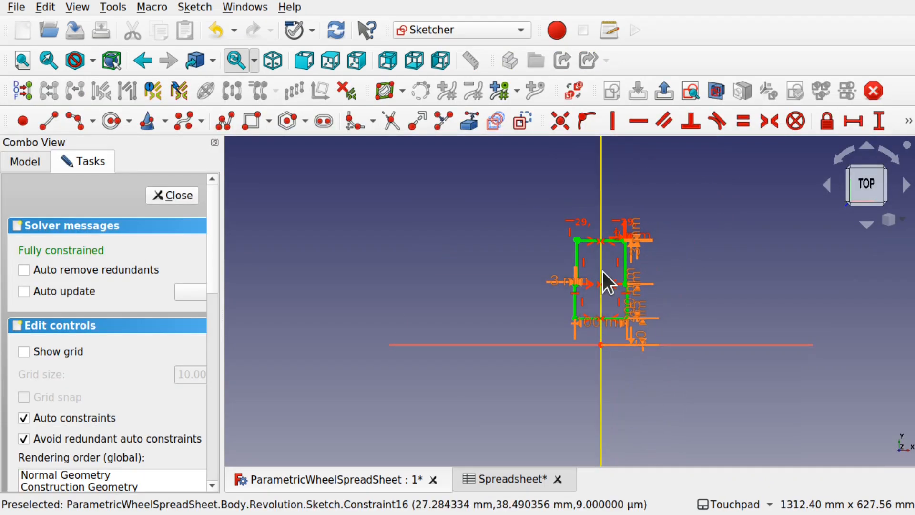
scroll(602, 271, "up", 7)
scroll(603, 271, "up", 2)
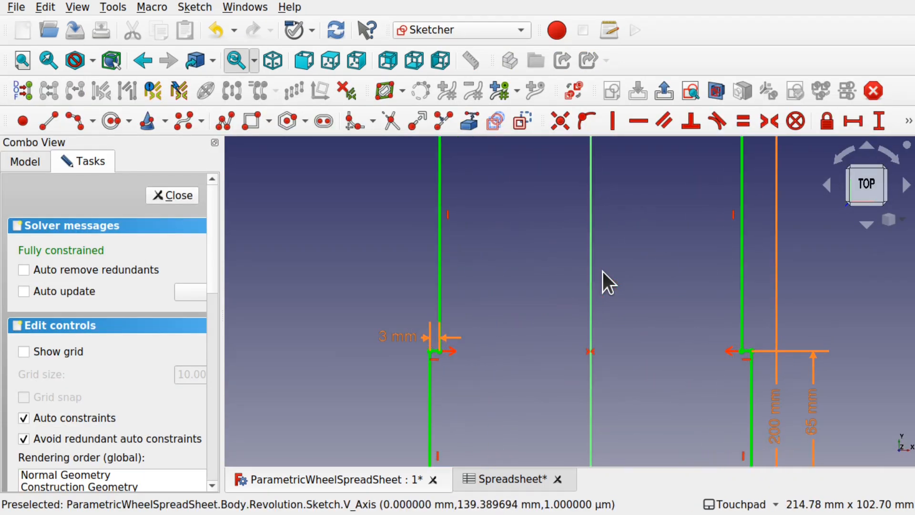
scroll(637, 313, "down", 4)
mouse_move(626, 302)
left_mouse_down("alt")
mouse_move(658, 266)
mouse_move(625, 291)
mouse_move(558, 282)
mouse_move(544, 245)
mouse_move(567, 244)
mouse_move(629, 294)
left_mouse_up("alt")
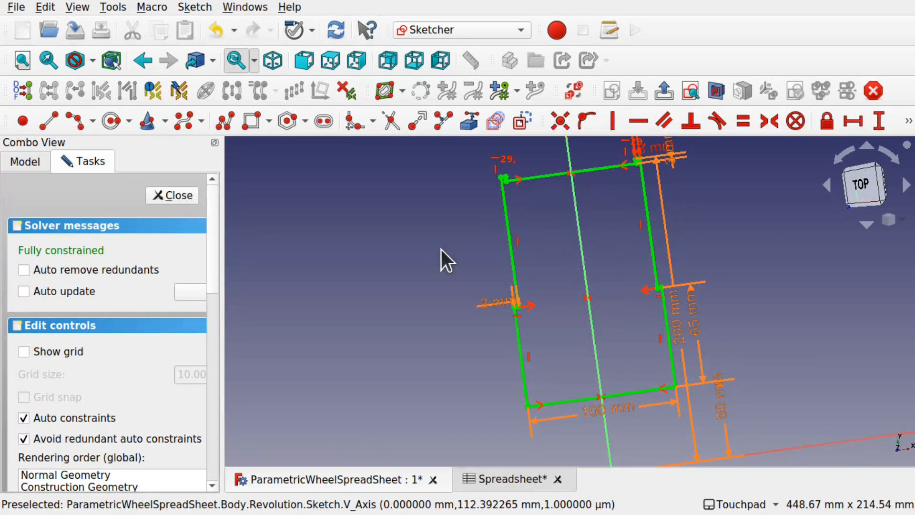
left_click(167, 195)
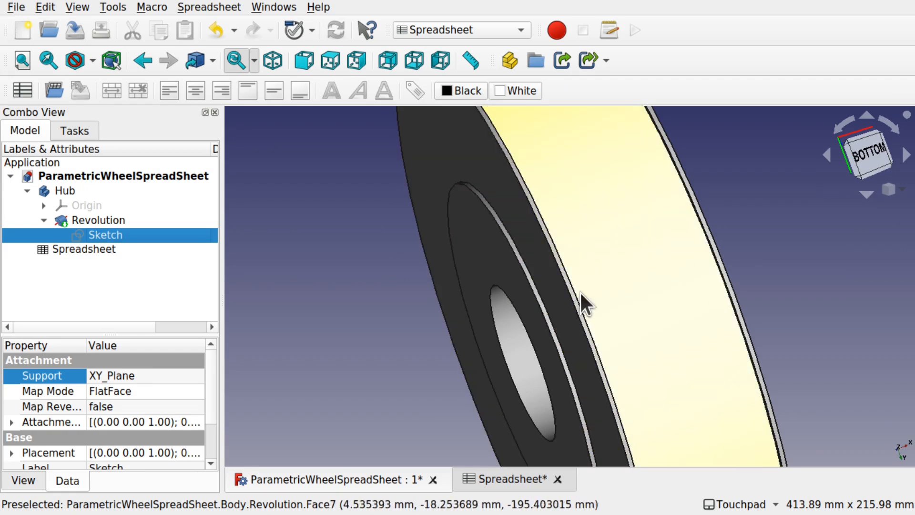
- Enter 2, 30 and 20 in spreadsheet cells B1, B2 and B3 for AxleRadius, HubRadius and HubWidth
scroll(487, 285, "down", 5)
mouse_move(527, 292)
left_mouse_down("shift")
mouse_move(564, 298)
mouse_move(536, 259)
mouse_move(528, 293)
left_mouse_up("shift")
double_click(103, 249)
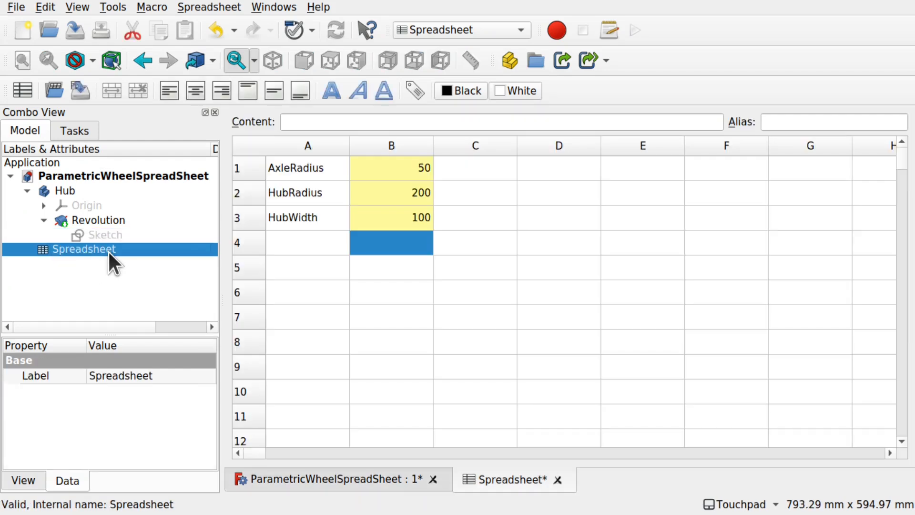
double_click(406, 167)
left_click_drag(406, 168, 327, 167)
type("2")
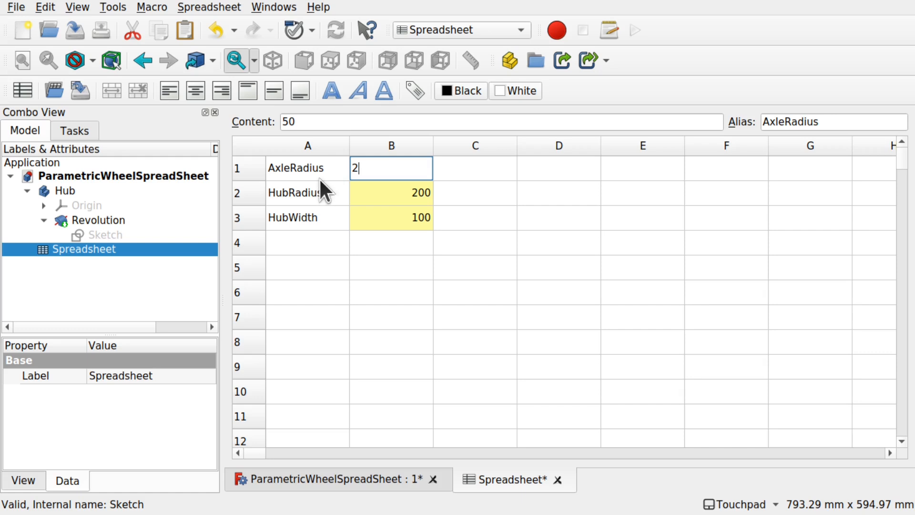
left_click(397, 186)
double_click(397, 186)
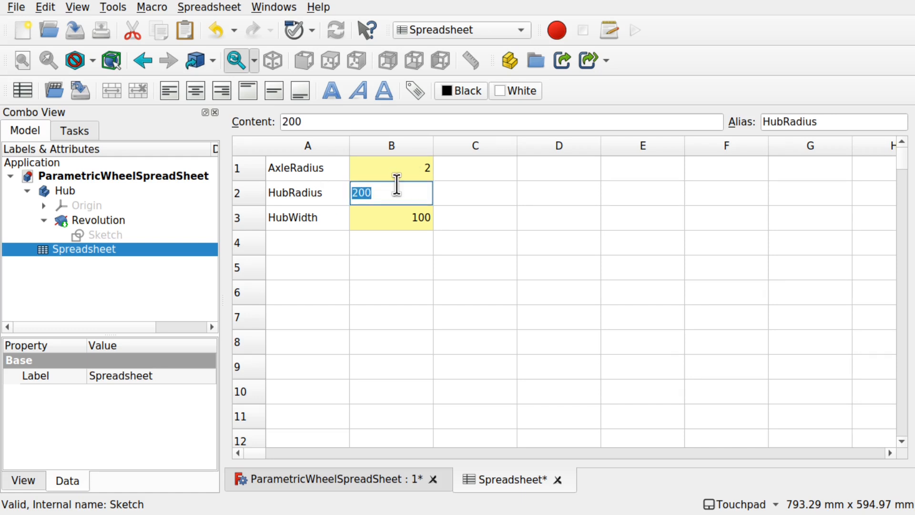
type("30")
left_click(416, 218)
double_click(415, 218)
type("20")
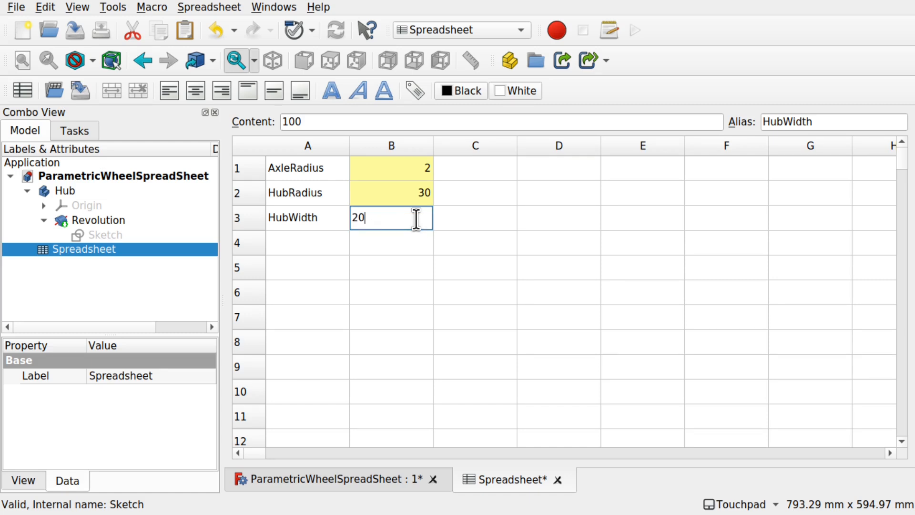
key("Return")
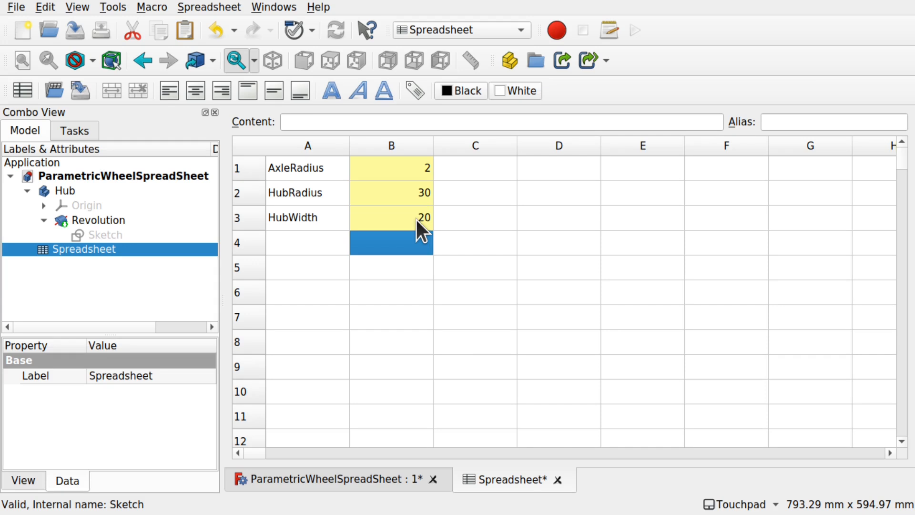
- Orbit the rebuilt wheel to inspect its faces from several sides
left_click(356, 479)
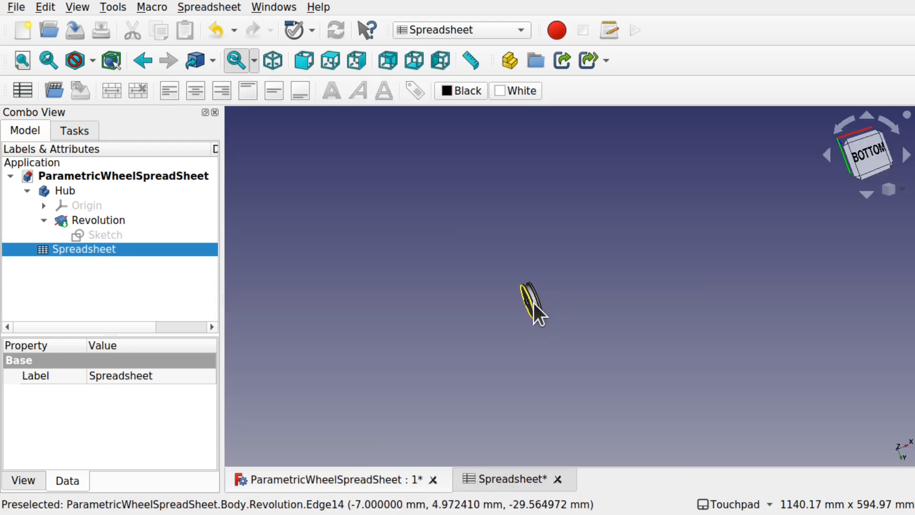
scroll(533, 302, "up", 6)
left_click_drag(542, 326, 607, 308, "shift")
left_click_drag(479, 331, 386, 348, "shift")
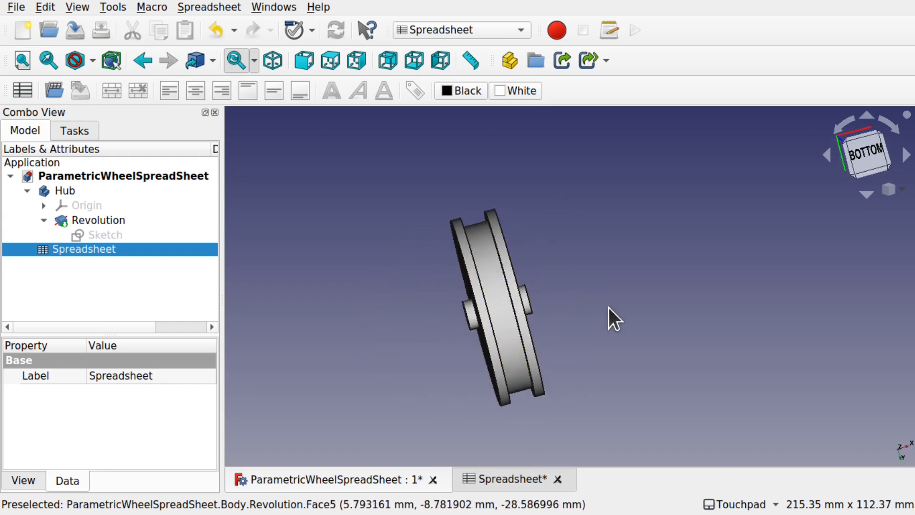
left_click_drag(528, 207, 579, 291, "shift")
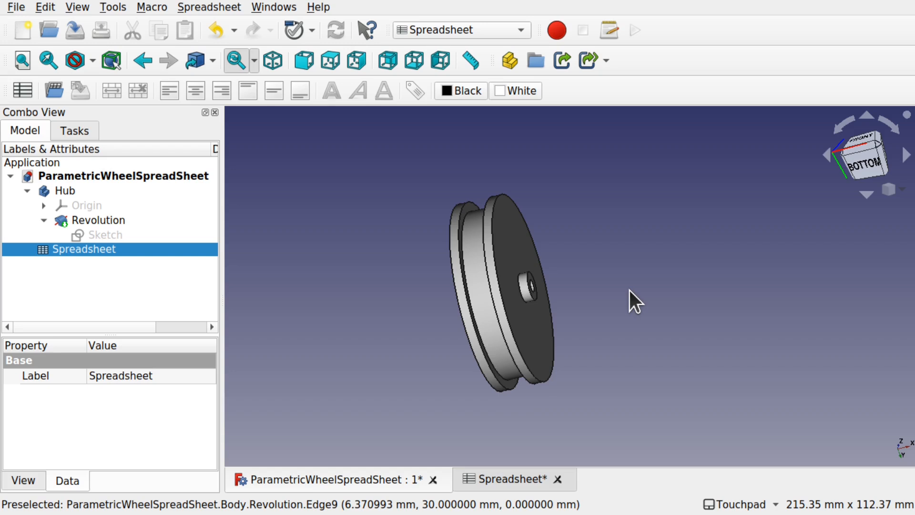
left_click(67, 190)
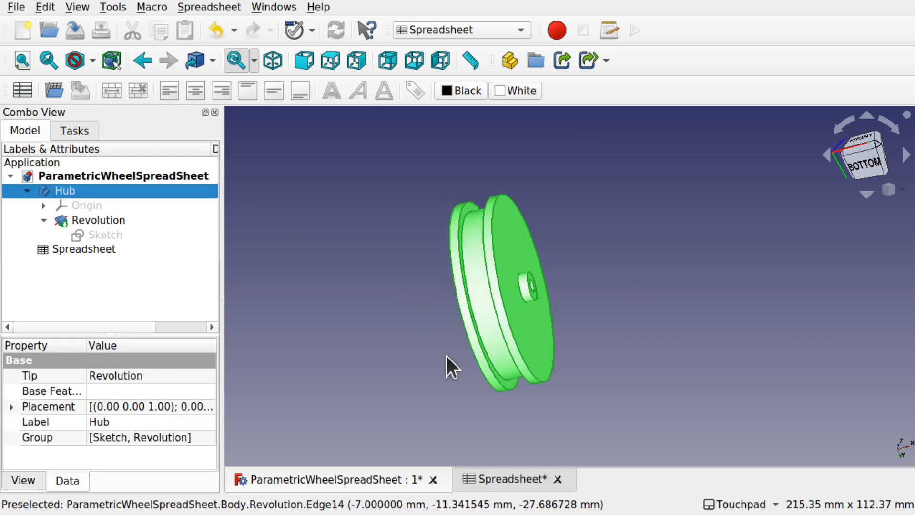
left_click_drag(542, 254, 651, 284, "shift")
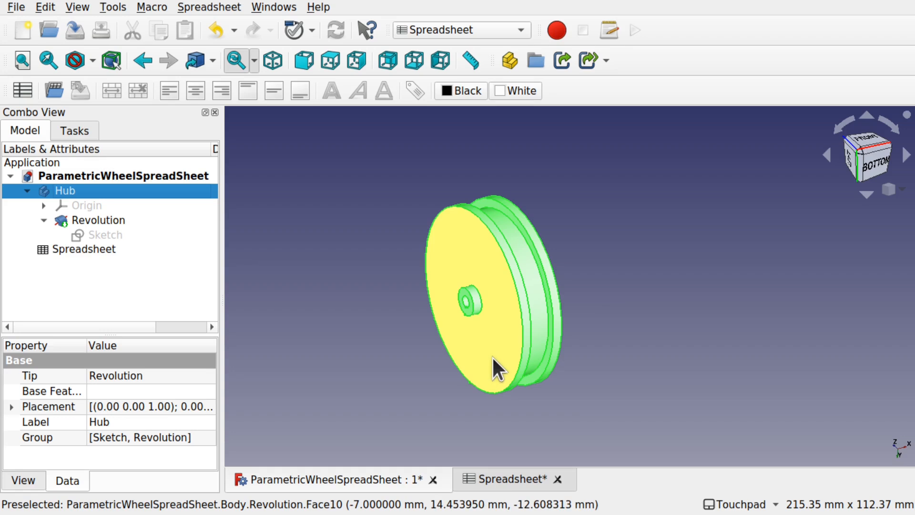
left_click_drag(492, 356, 667, 311, "shift")
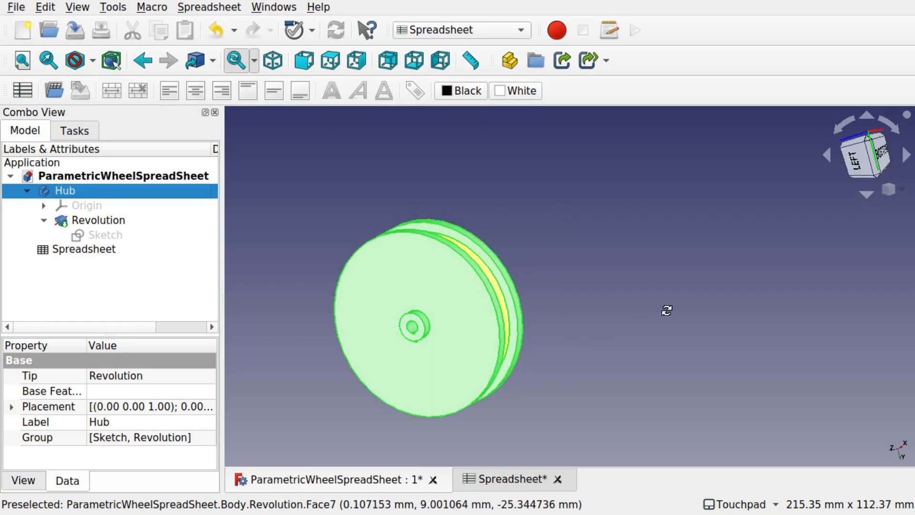
left_click(667, 311)
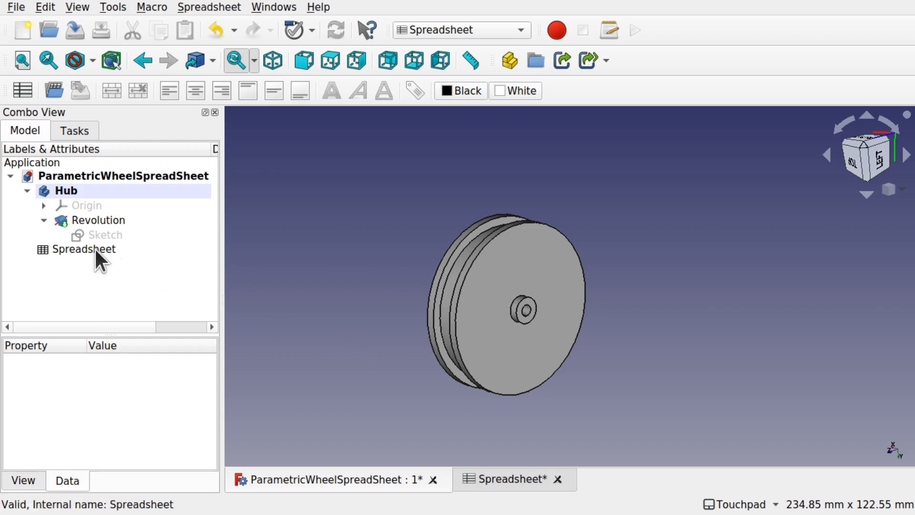
left_click(127, 271)
- Switch to the Part Design workbench and use Create body to add Body001
left_click(475, 28)
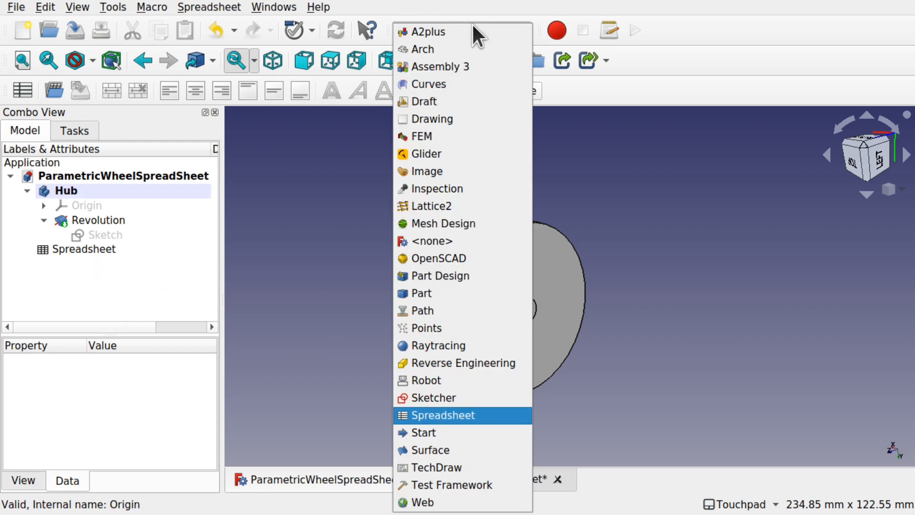
left_click(477, 281)
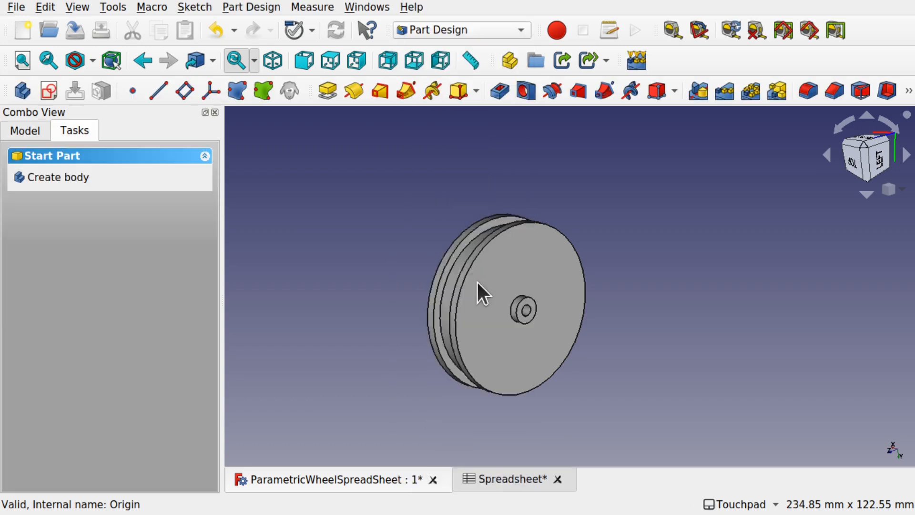
left_click(32, 130)
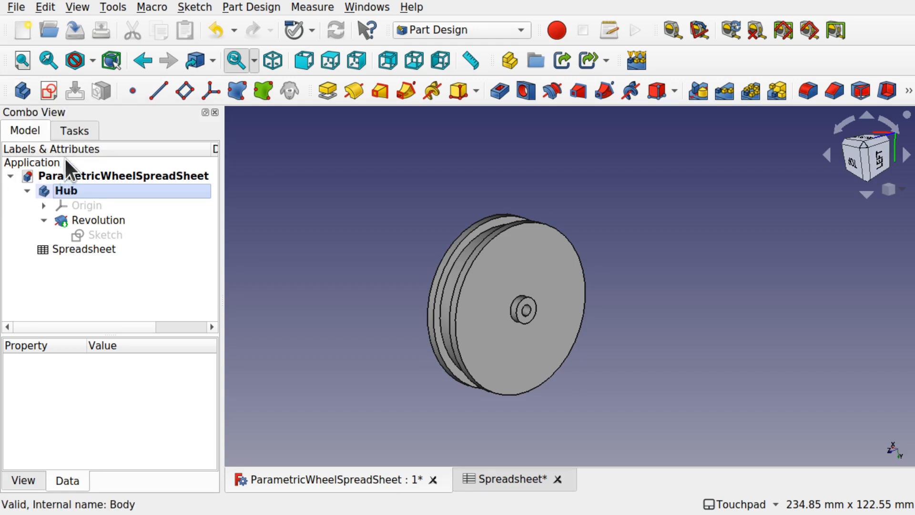
left_click(77, 132)
left_click(47, 180)
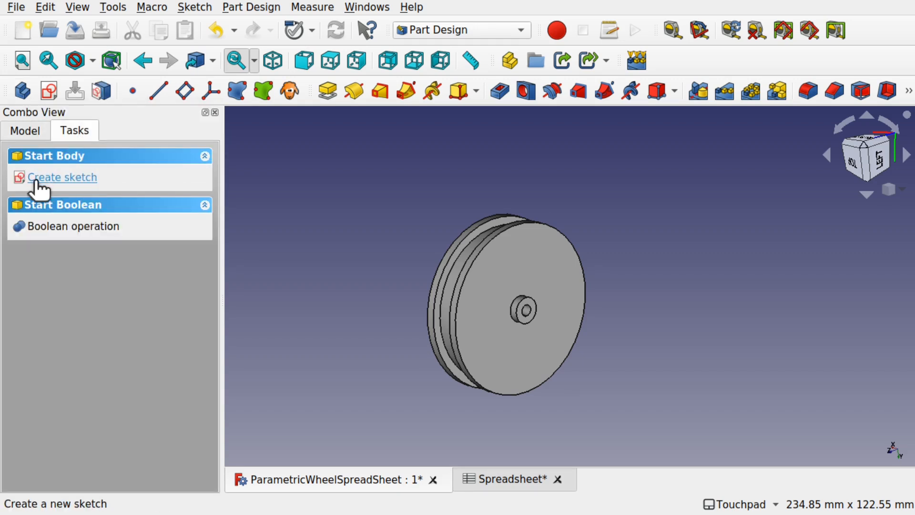
left_click(30, 128)
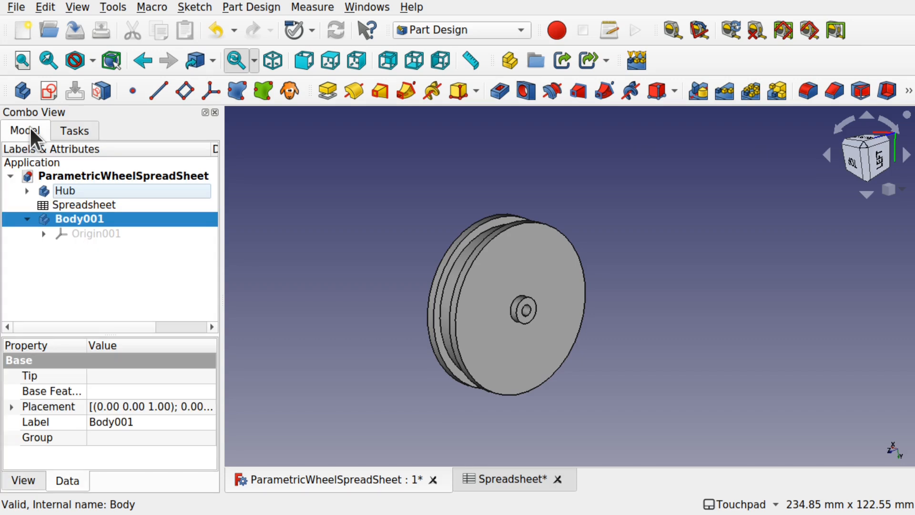
- Show the Hub's Sketch and hide its Revolution solid, leaving only the profile
left_click(70, 255)
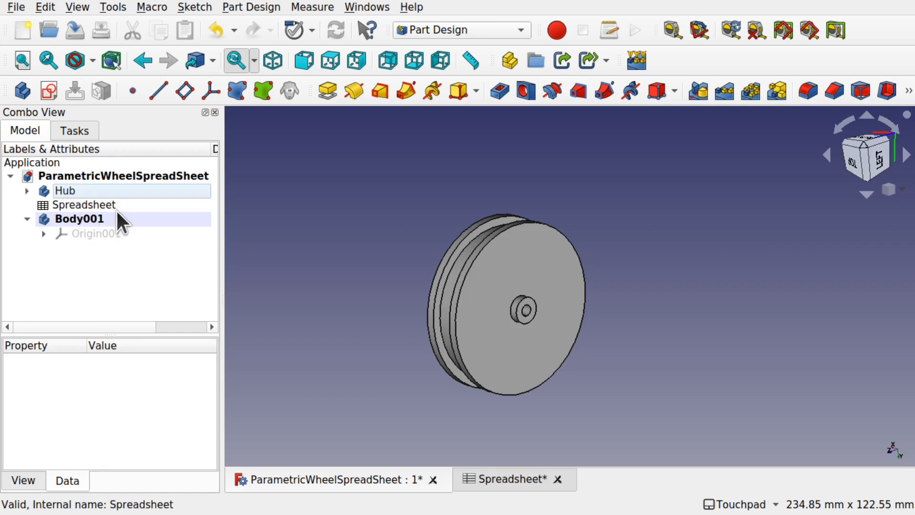
left_click_drag(464, 374, 587, 396, "alt")
left_click_drag(420, 266, 553, 313, "alt")
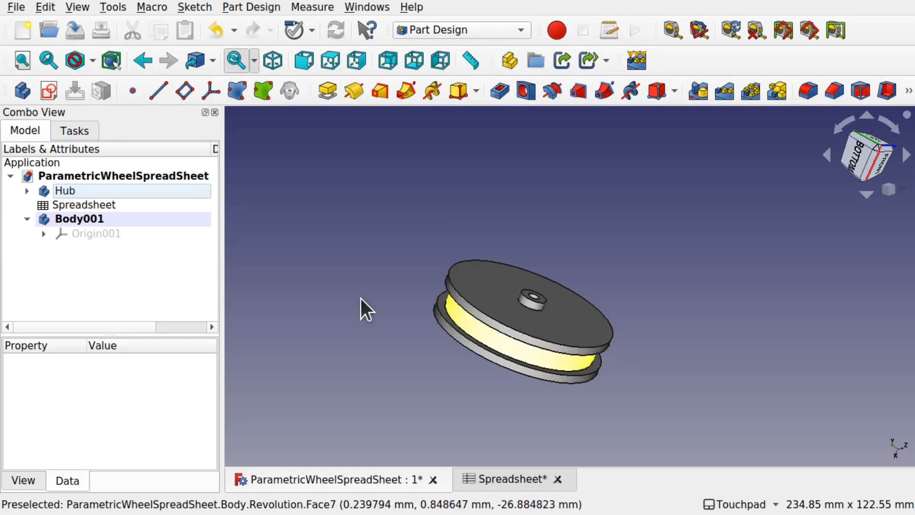
left_click(28, 191)
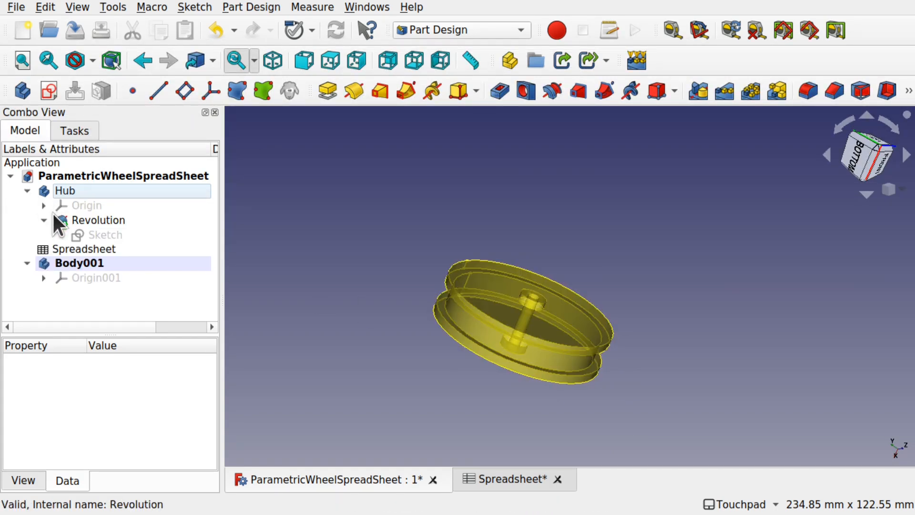
left_click(108, 233)
key("space")
mouse_move(408, 192)
left_mouse_down("alt")
mouse_move(560, 261)
mouse_move(519, 233)
mouse_move(545, 286)
left_mouse_up("alt")
left_click(119, 222)
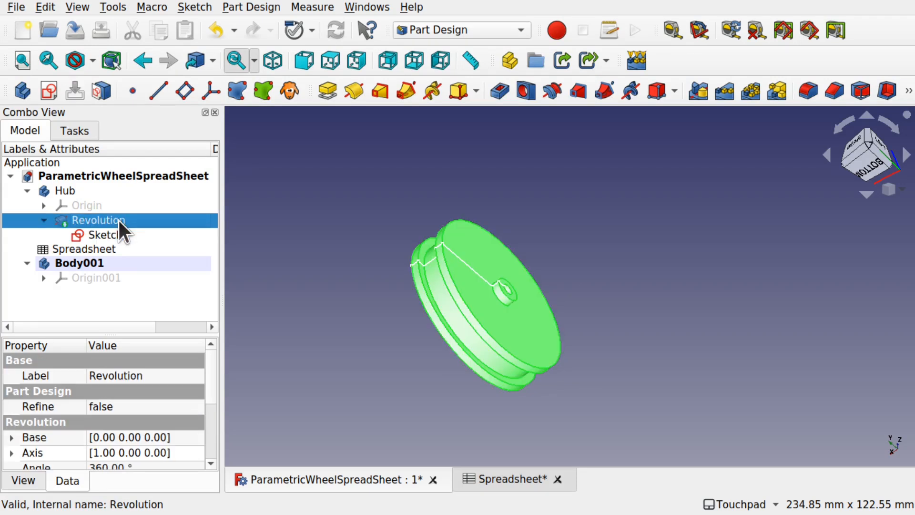
key("space")
- View the sketch profile straight from the Bottom and center it on screen
scroll(434, 267, "up", 1)
scroll(434, 268, "up", 4)
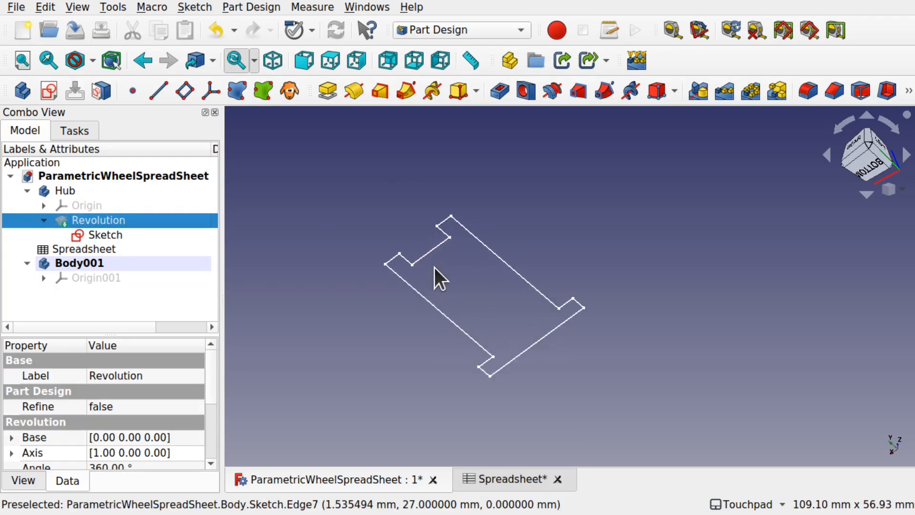
left_click(870, 164)
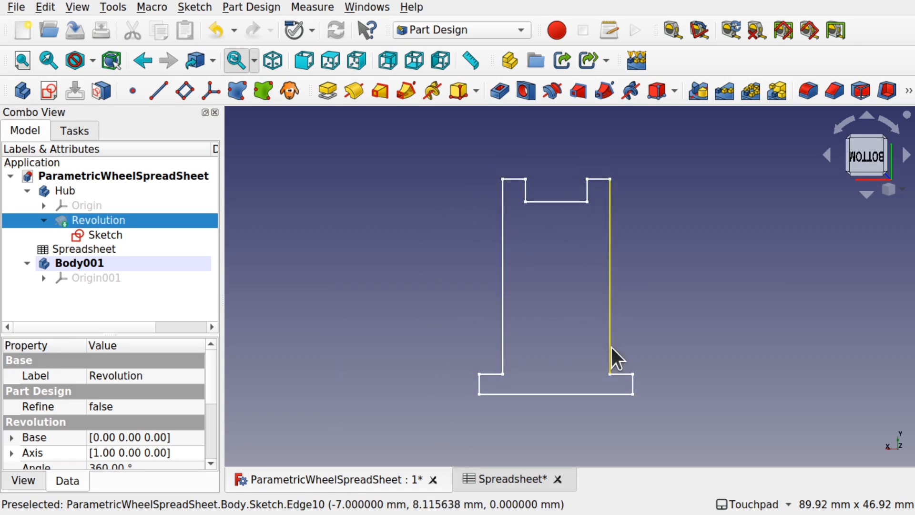
middle_click_drag(571, 267, 562, 339, "shift")
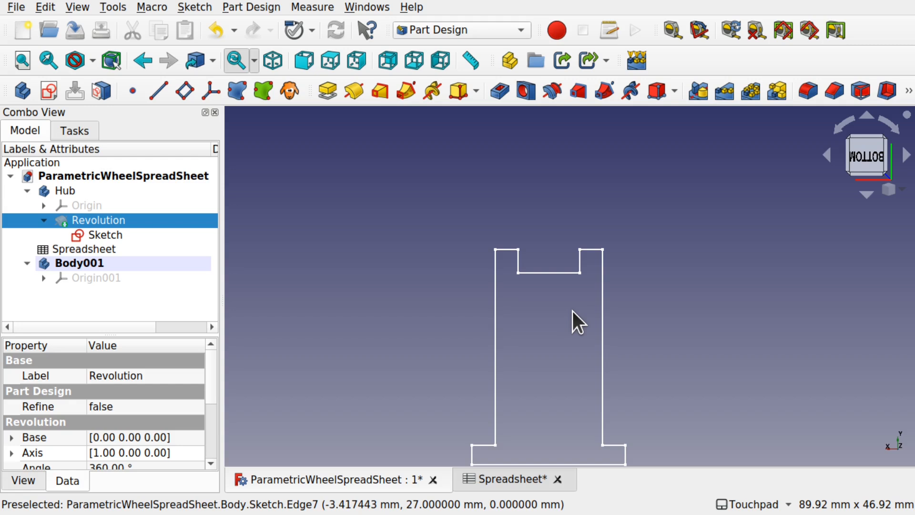
middle_click_drag(587, 341, 568, 272, "shift")
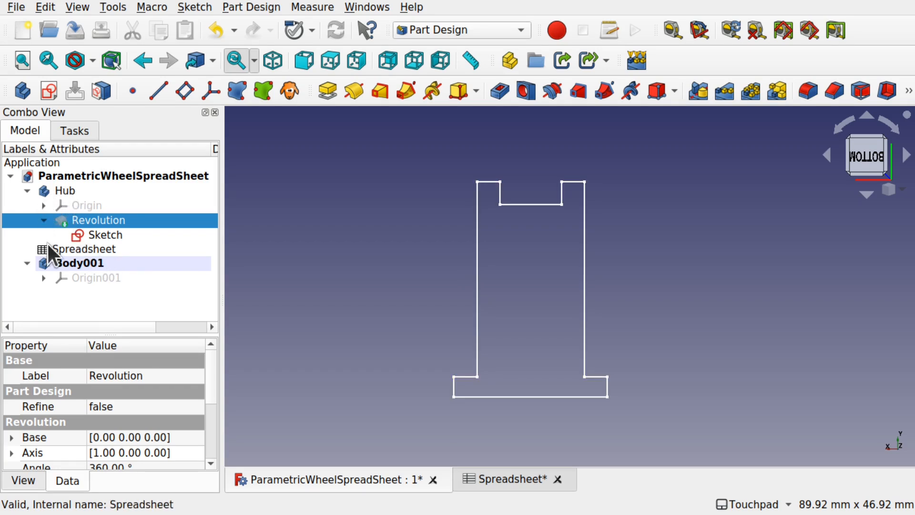
- Toggle the active body from Body001's context menu
left_click(84, 261)
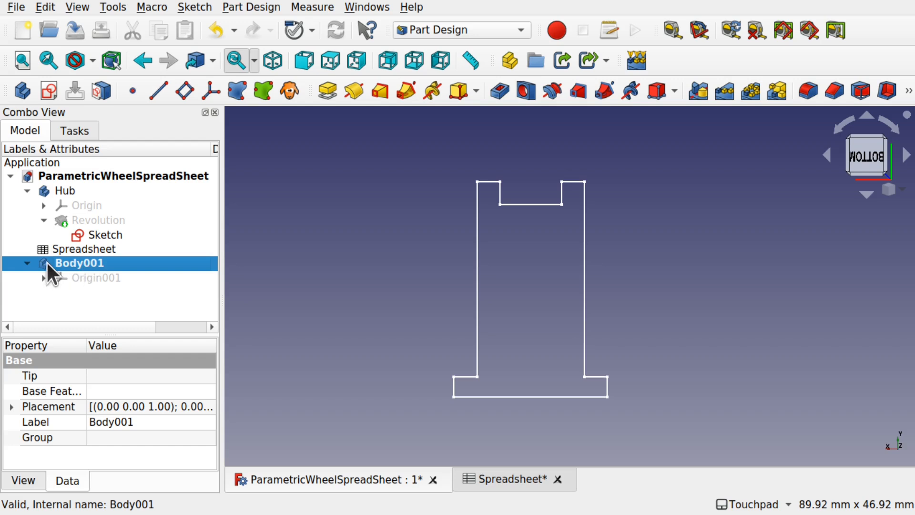
left_click(66, 191)
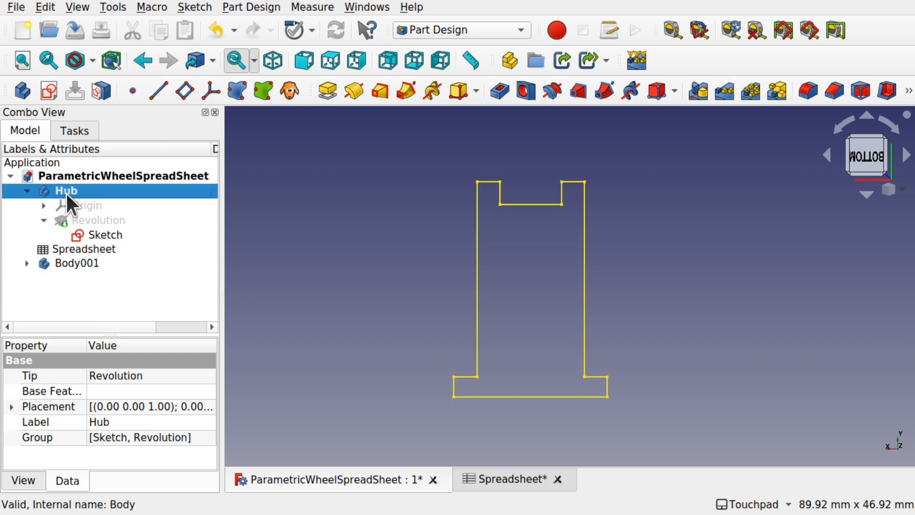
left_click(82, 264)
right_click(81, 264)
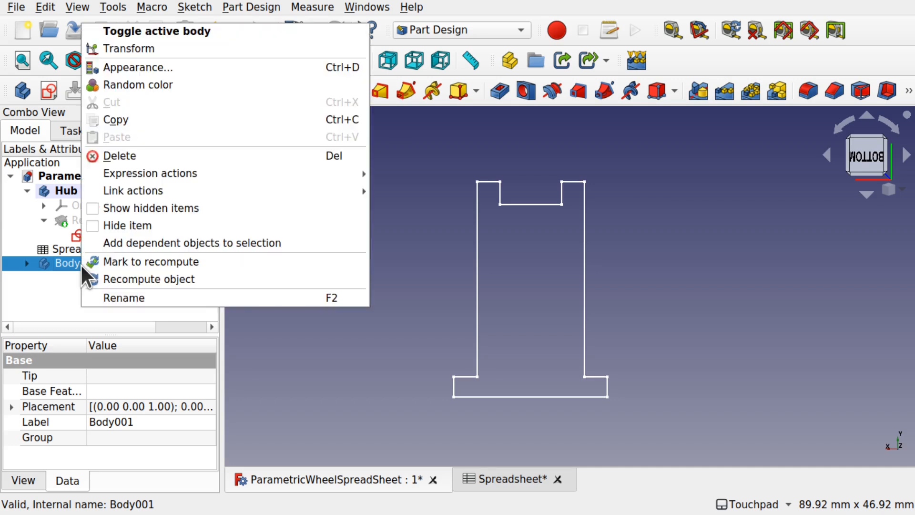
left_click(170, 32)
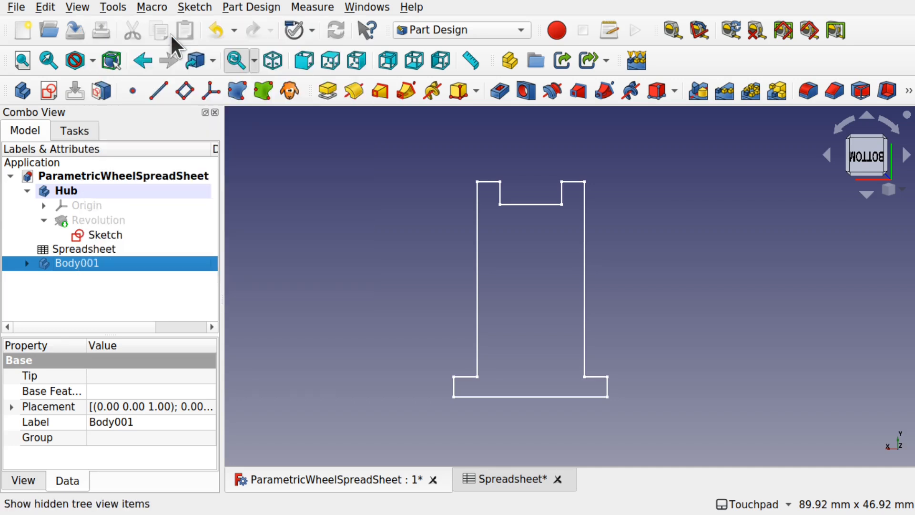
- Rename Body001 to 'Tyre'
left_click(110, 263)
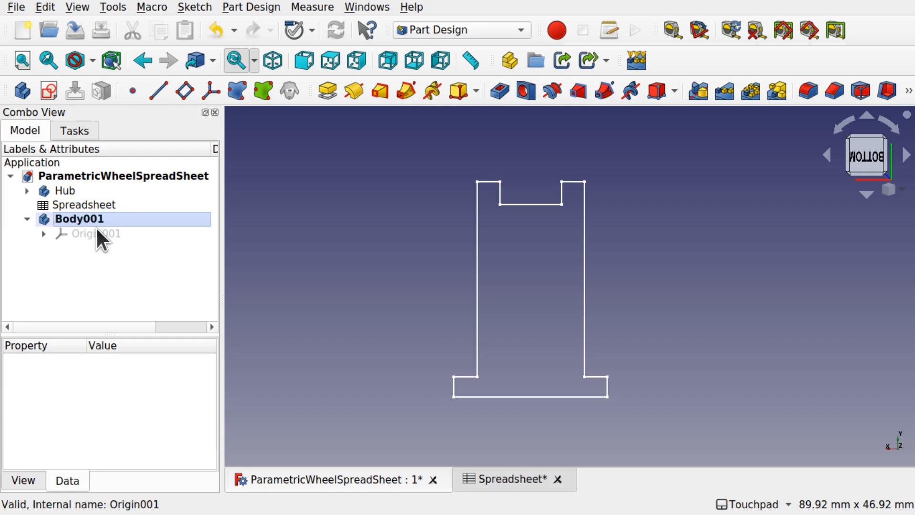
left_click(81, 217)
right_click(81, 218)
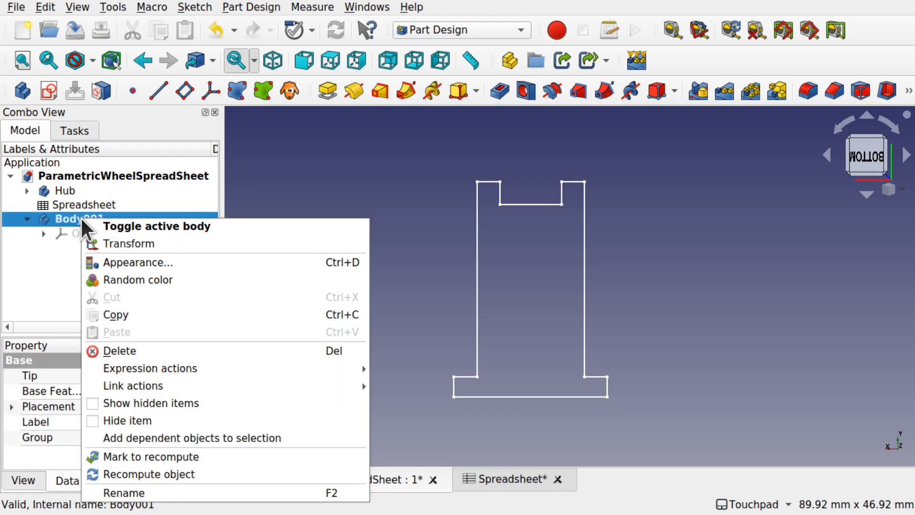
left_click(174, 494)
type("Tyre")
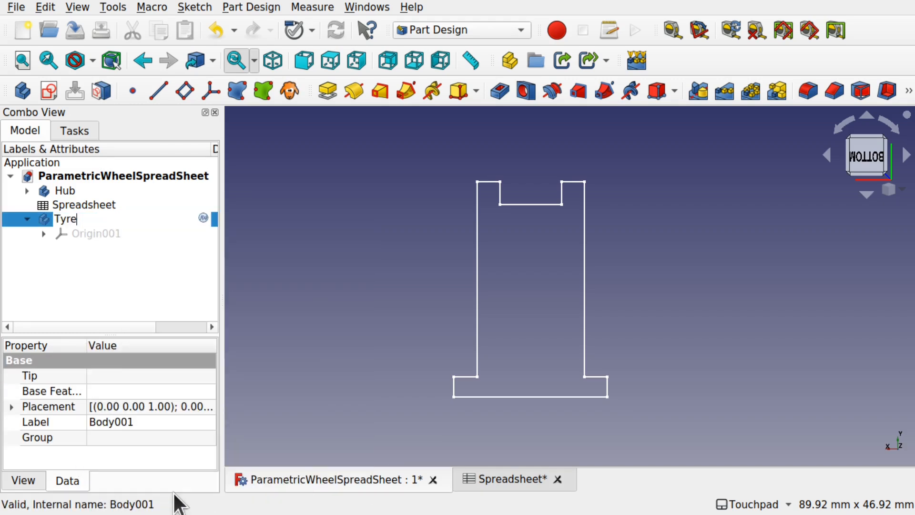
key("Return")
- Start a new sketch in the Tyre body
left_click(53, 251)
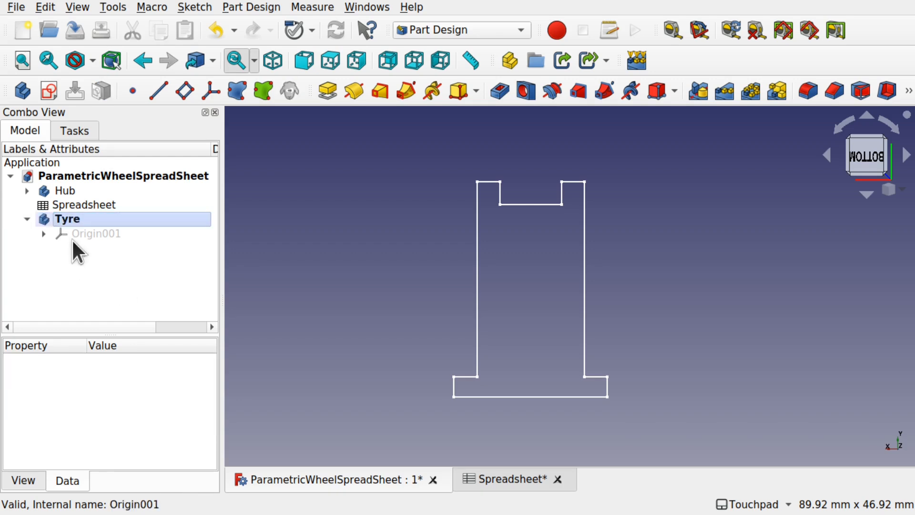
left_click(78, 135)
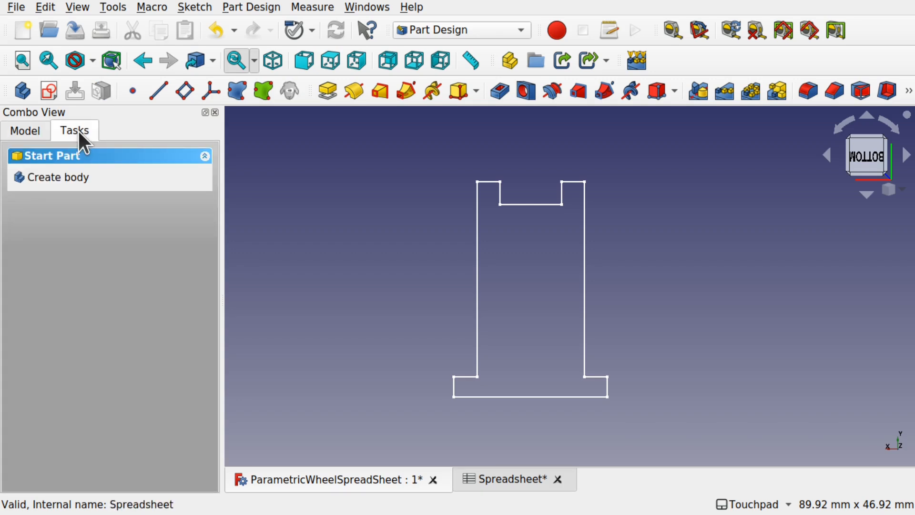
left_click(30, 130)
left_click(70, 217)
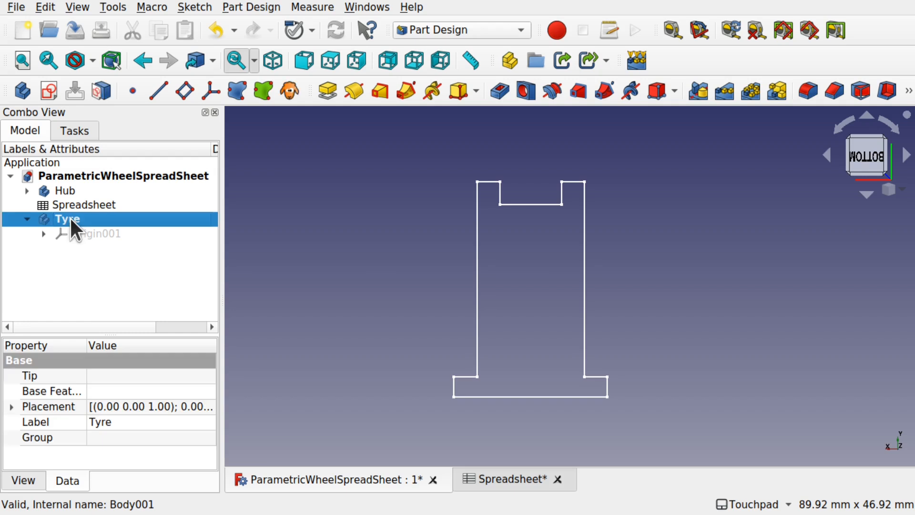
left_click(48, 89)
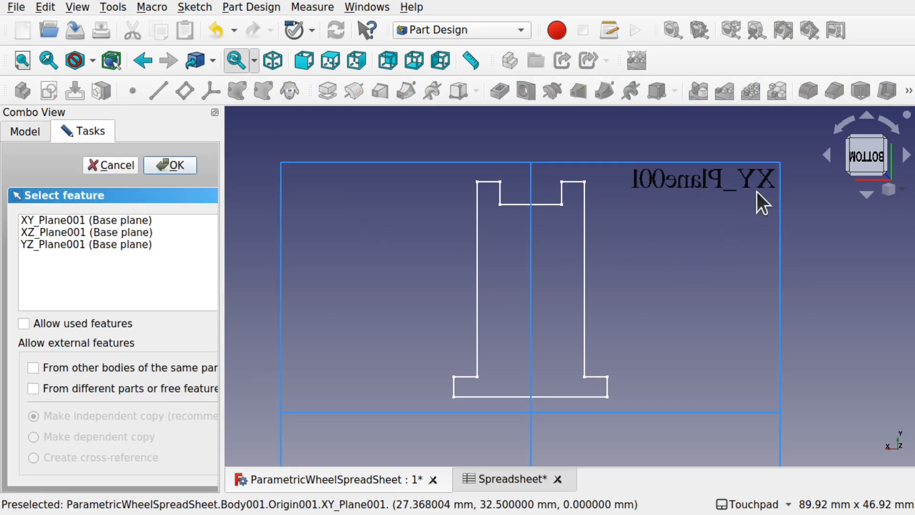
- Create Sketch001 in the Tyre body on XY_Plane001, then close it empty after external geometry fails
scroll(670, 272, "down", 5)
scroll(670, 271, "up", 4)
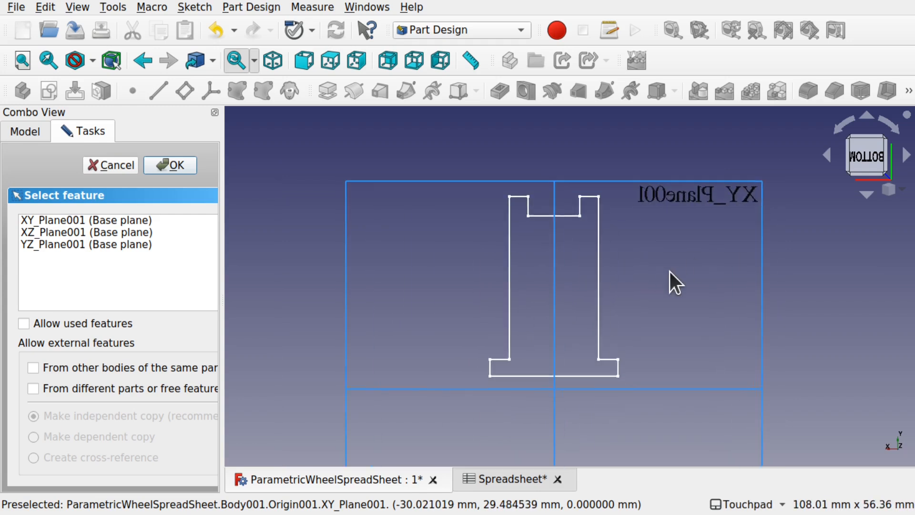
left_click(723, 196)
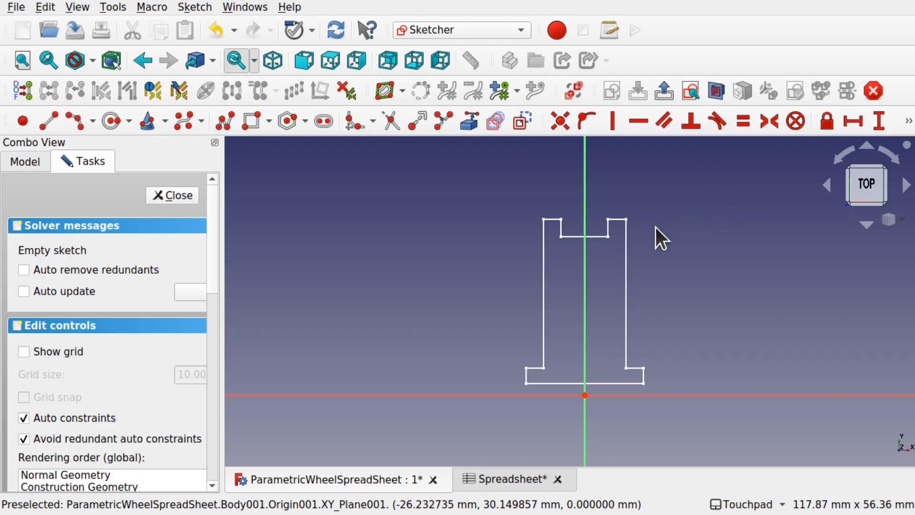
middle_click_drag(674, 221, 649, 312)
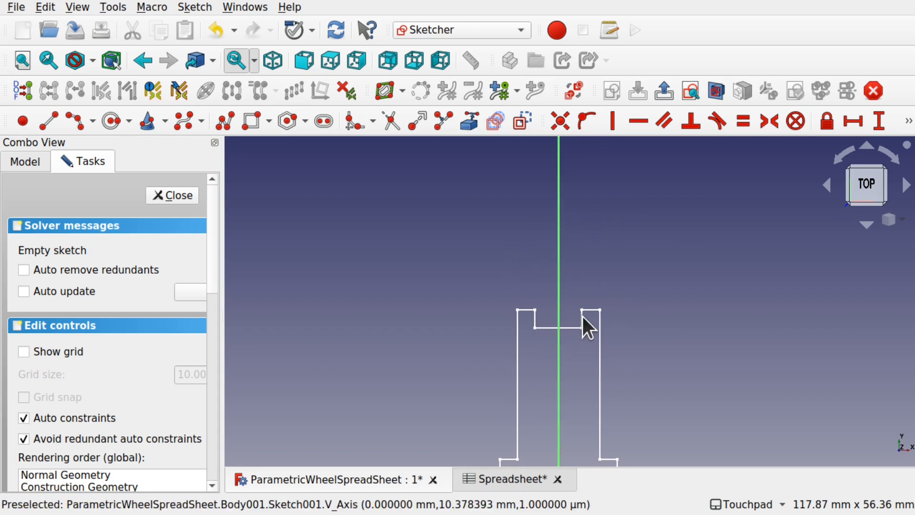
left_click(471, 126)
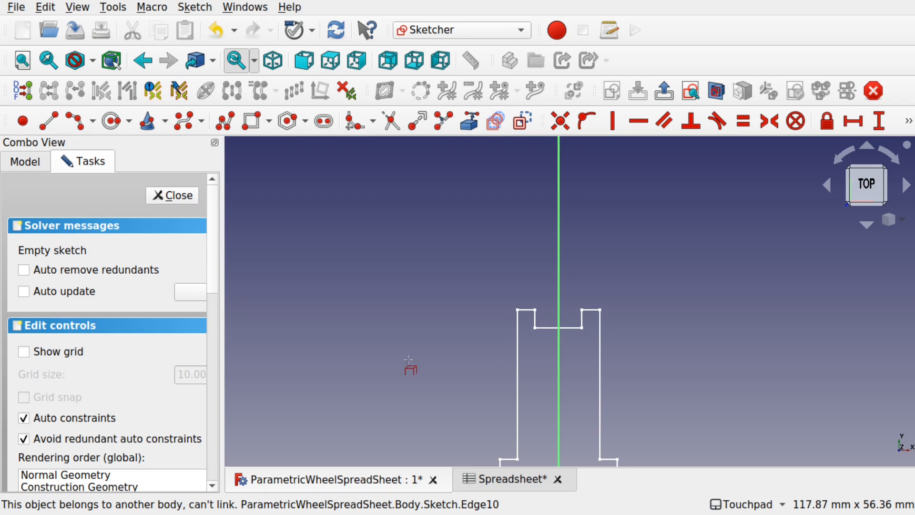
left_click(189, 203)
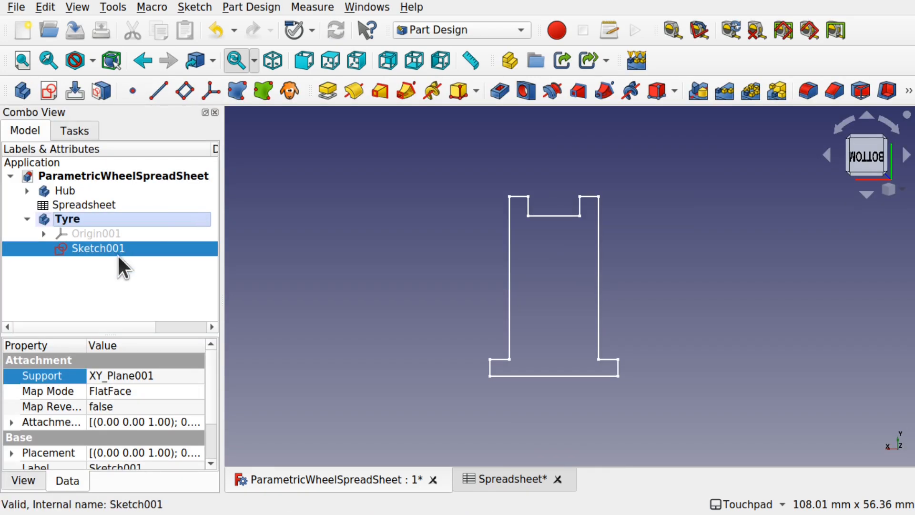
- Expand the Hub body and select the hub profile's five notched top edges
left_click(72, 273)
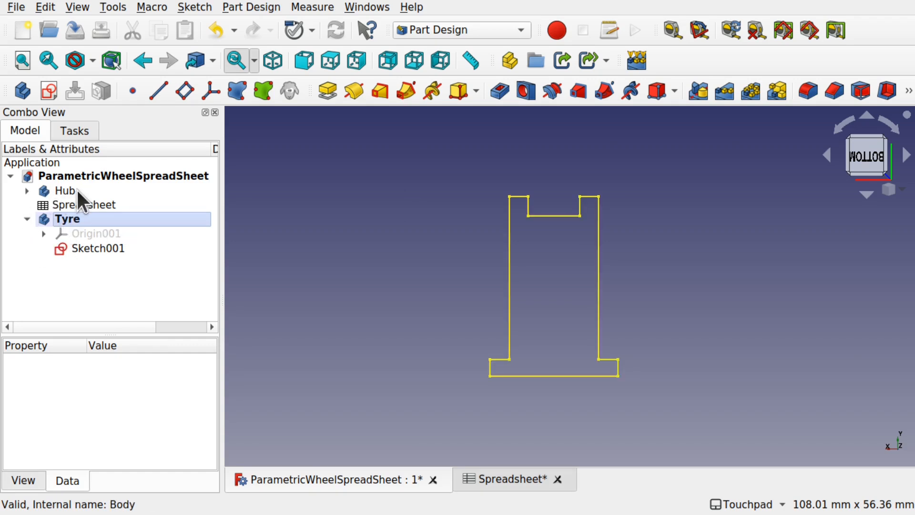
left_click(28, 190)
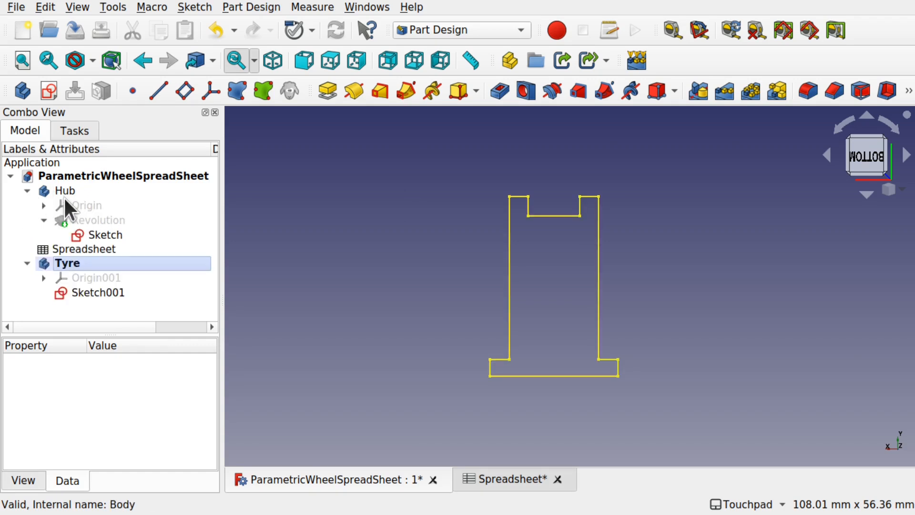
left_click(113, 239)
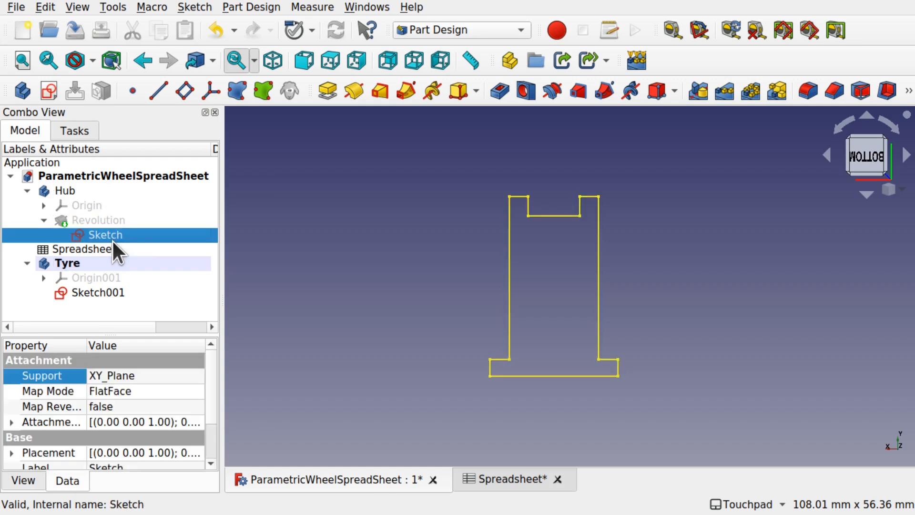
left_click(341, 264)
left_click(565, 216)
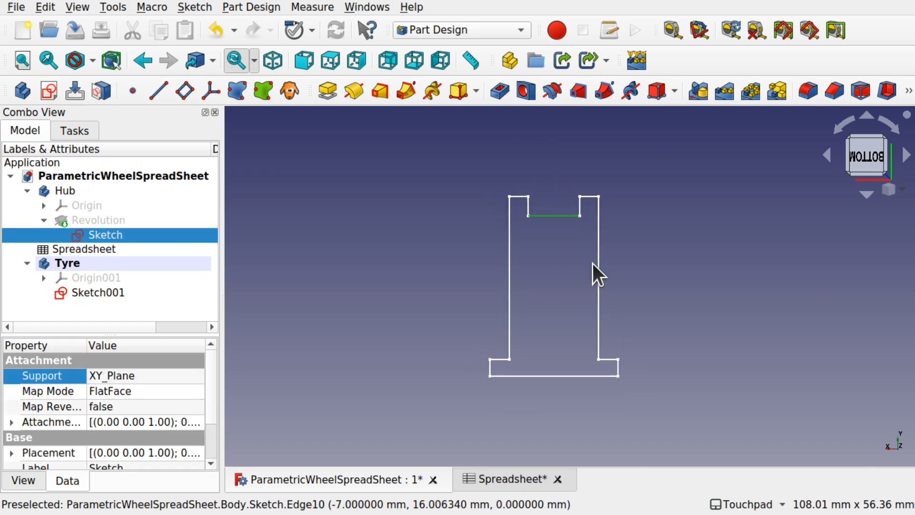
left_click(561, 265)
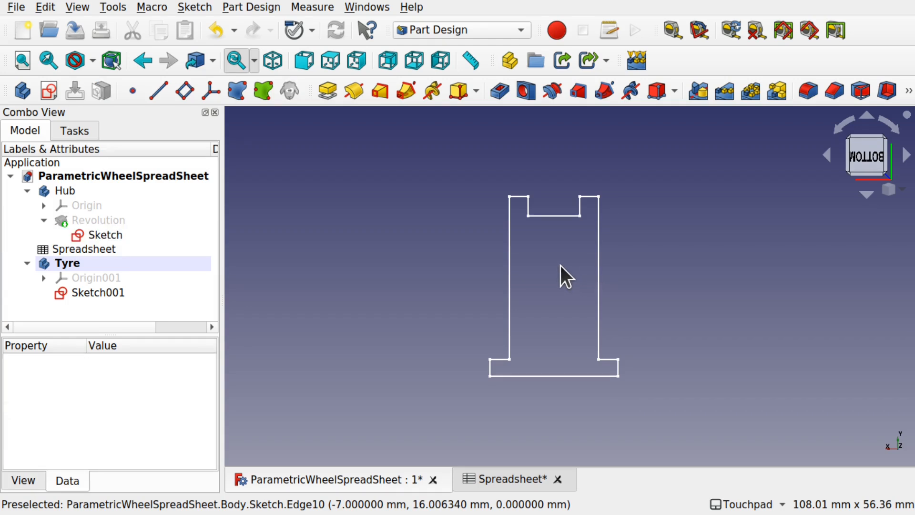
left_click(522, 196)
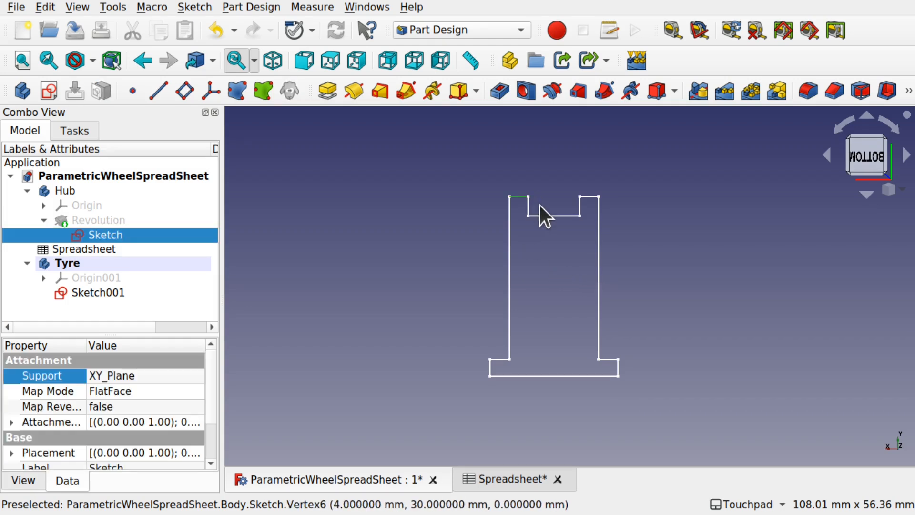
left_click(528, 207, "ctrl")
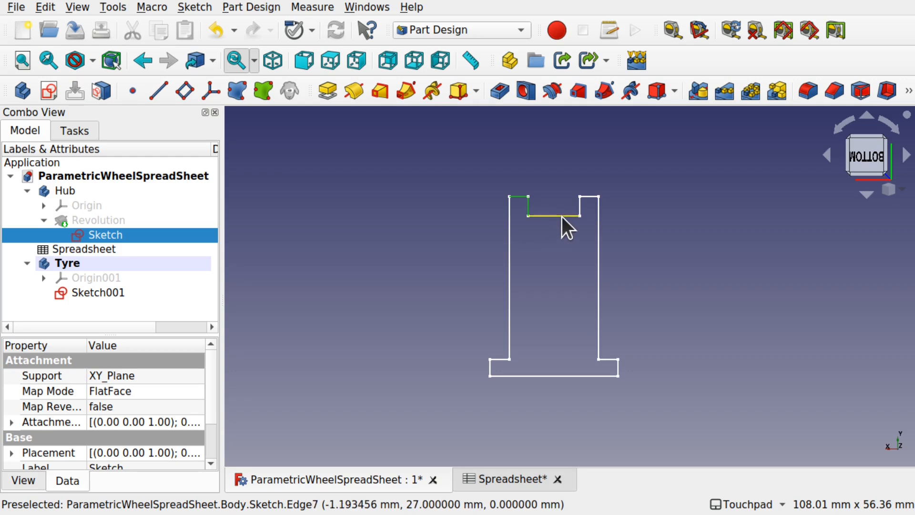
left_click(562, 216, "ctrl")
left_click(583, 205, "ctrl")
left_click(591, 196, "ctrl")
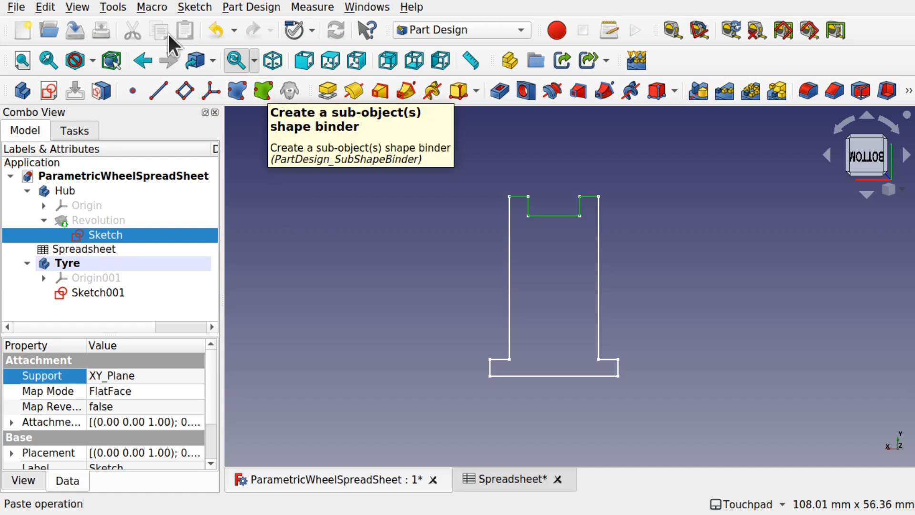
- Bind the selected edges into Tyre as a sub-object shape binder and hide the hub sketch
left_click(240, 9)
left_click(267, 104)
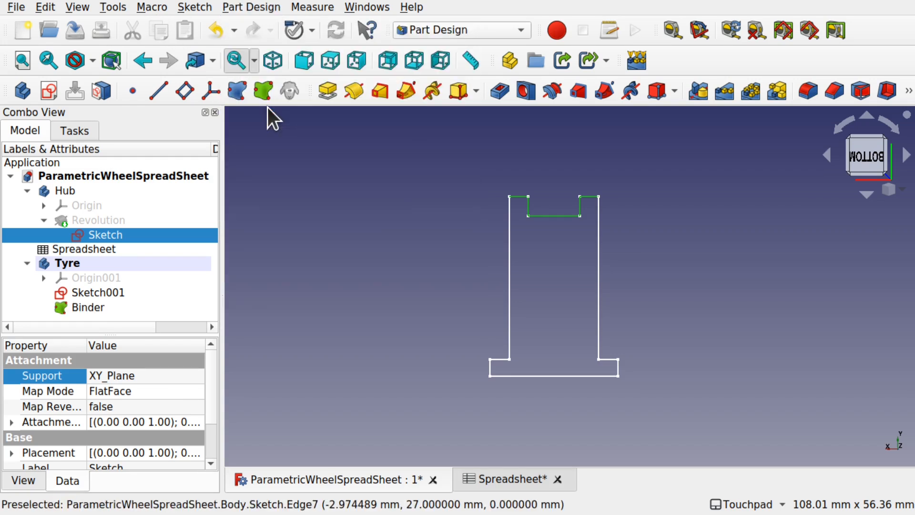
left_click(106, 307)
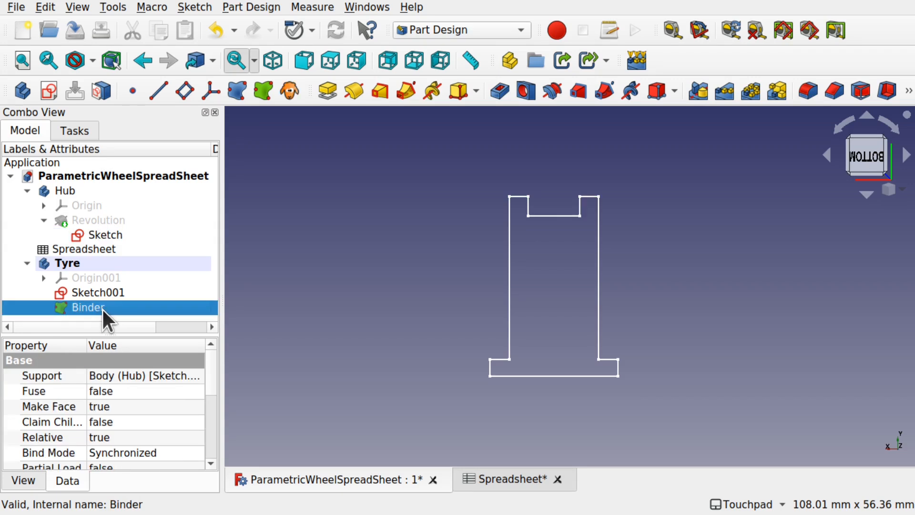
left_click(111, 235)
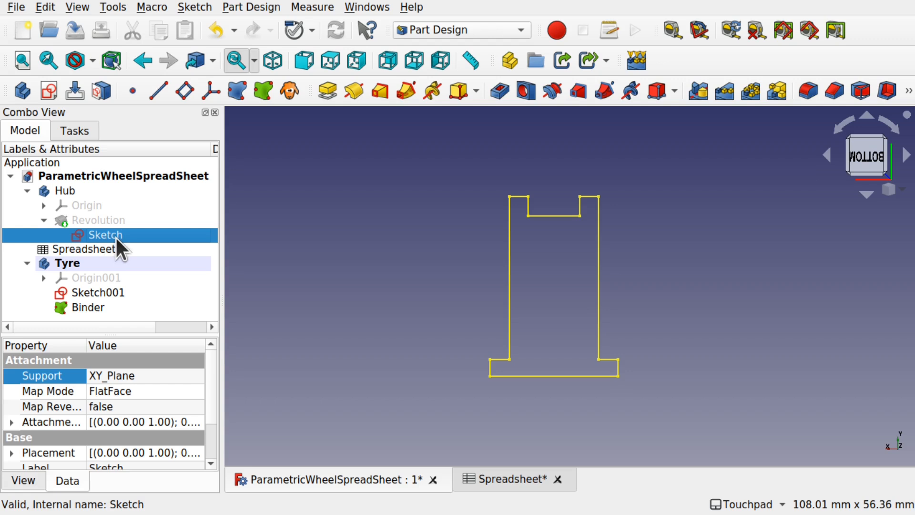
key("space")
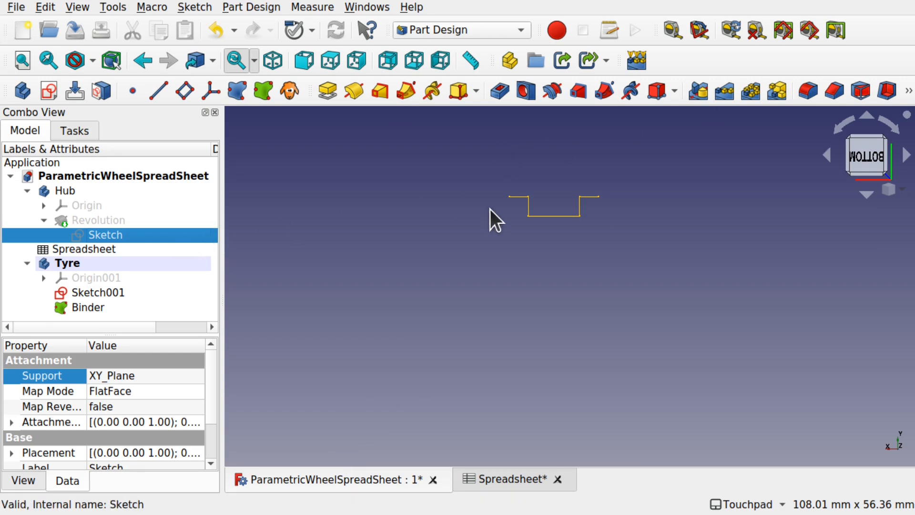
scroll(591, 176, "up", 3)
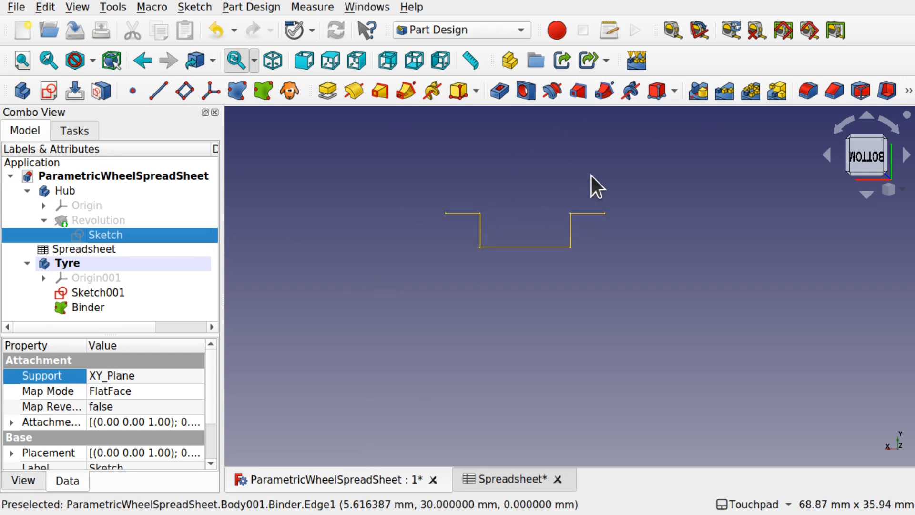
- Open Tyre's Sketch001 for editing with the Binder profile framed in view
scroll(591, 176, "up", 3)
left_click(128, 296)
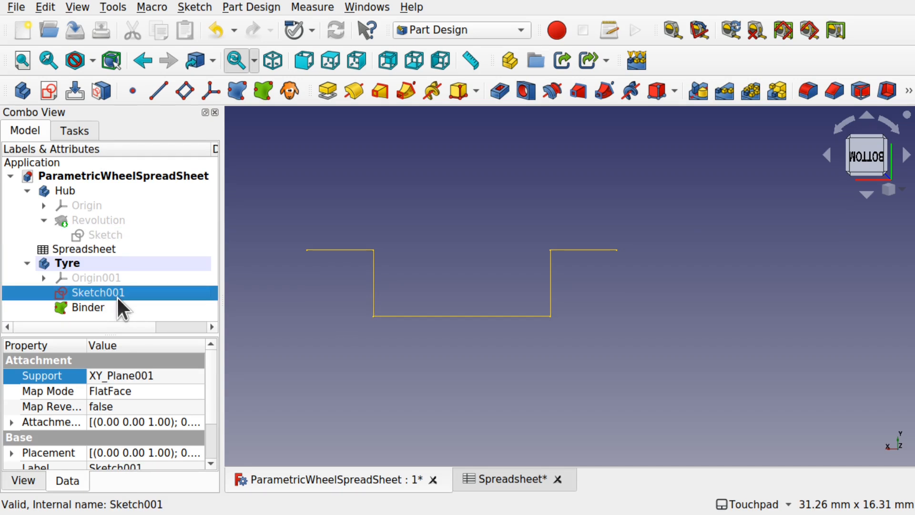
double_click(117, 296)
middle_click_drag(708, 249, 608, 261)
scroll(608, 260, "down", 6)
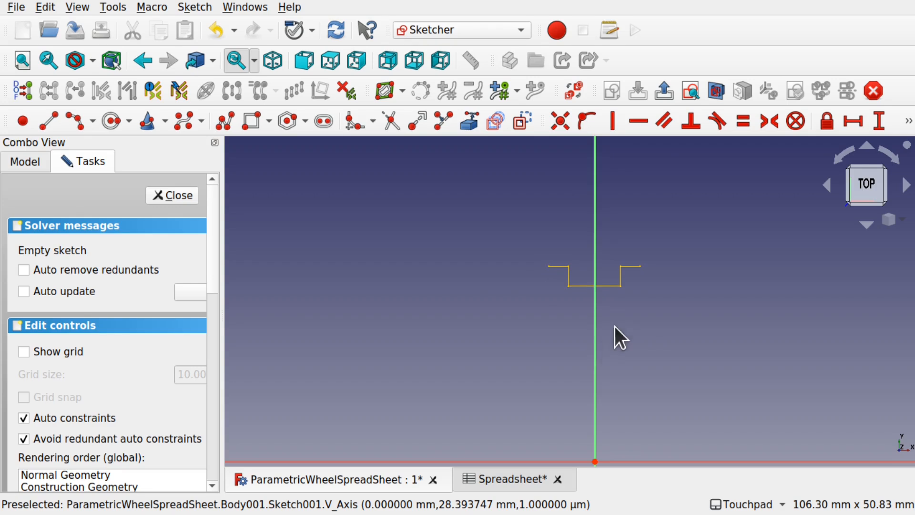
mouse_move(642, 321)
middle_mouse_down()
mouse_move(612, 260)
mouse_move(609, 215)
mouse_move(623, 358)
mouse_move(625, 301)
middle_mouse_up()
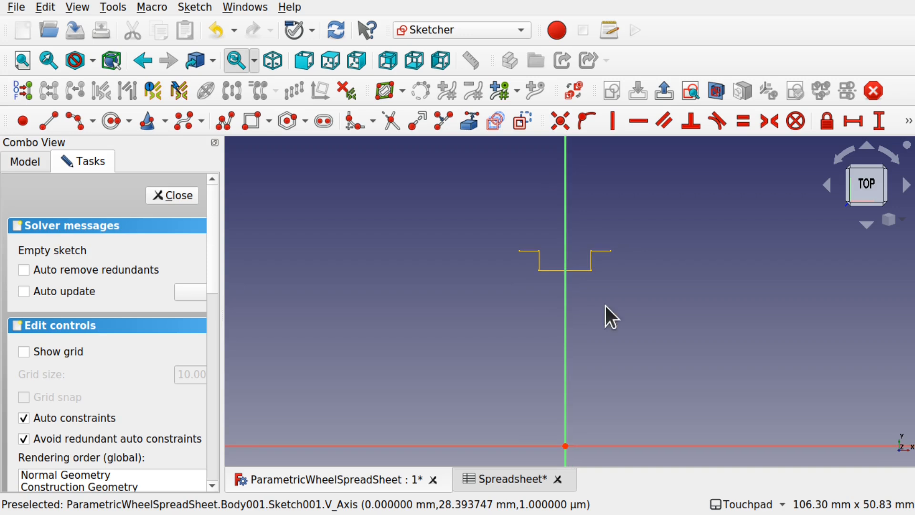
- Link the Binder's grooved outline vertices and edges into Sketch001 as external geometry
left_click(476, 128)
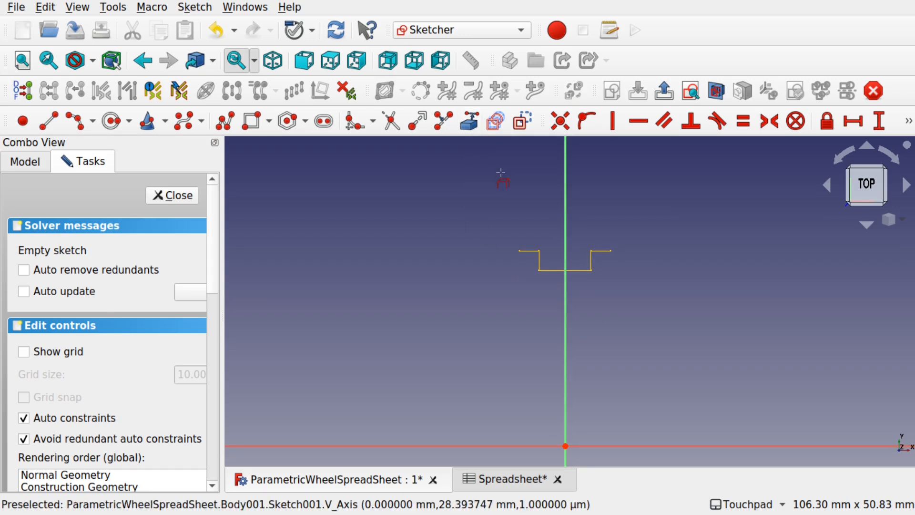
scroll(533, 235, "up", 5)
scroll(533, 235, "up", 2)
left_click(482, 294)
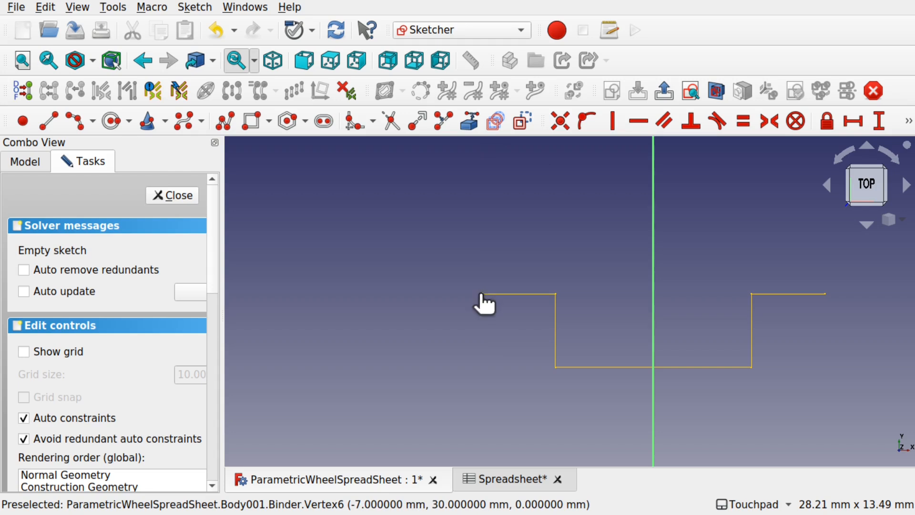
left_click(555, 294)
left_click(556, 367)
left_click(752, 367)
left_click(752, 295)
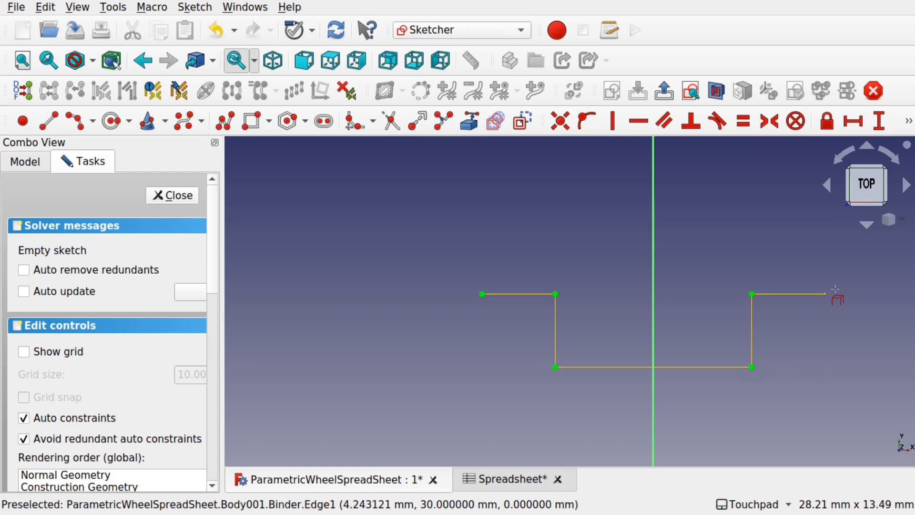
left_click(825, 294)
scroll(752, 313, "down", 3)
mouse_move(695, 318)
middle_mouse_down("shift")
mouse_move(578, 300)
mouse_move(566, 313)
middle_mouse_up("shift")
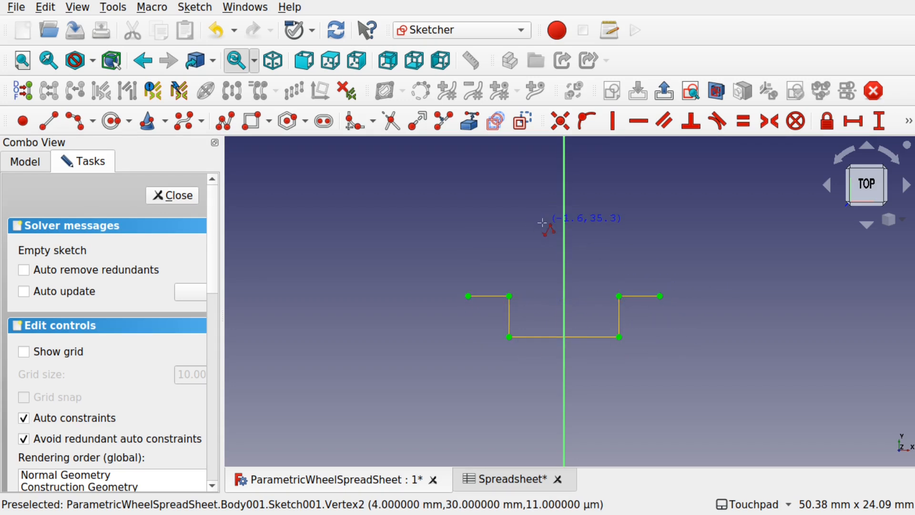
- Draw a five-segment stepped polyline just above the hub profile, from its left end to its right end
scroll(457, 270, "up", 3)
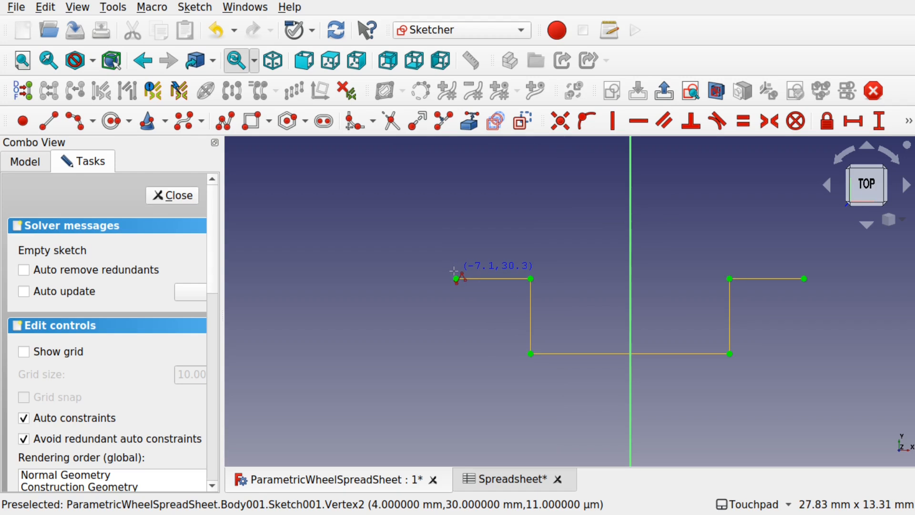
left_click(455, 271)
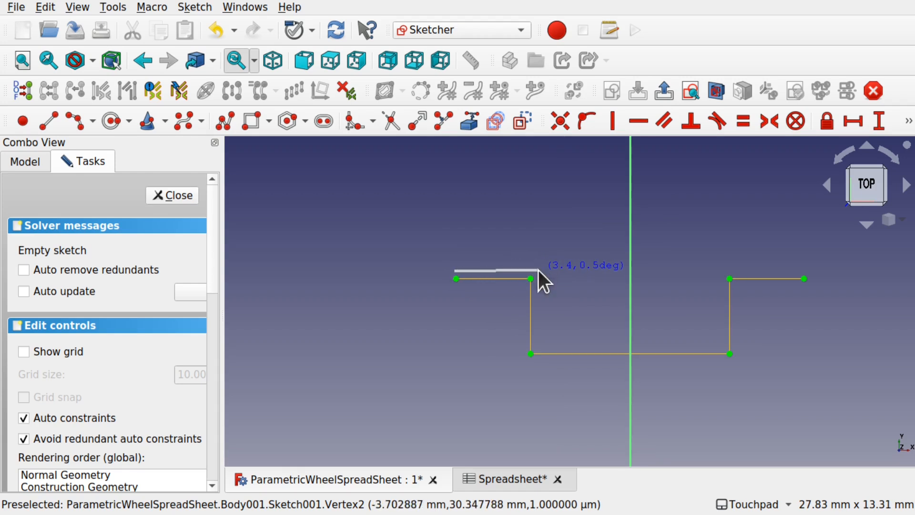
left_click(539, 271)
left_click(538, 346)
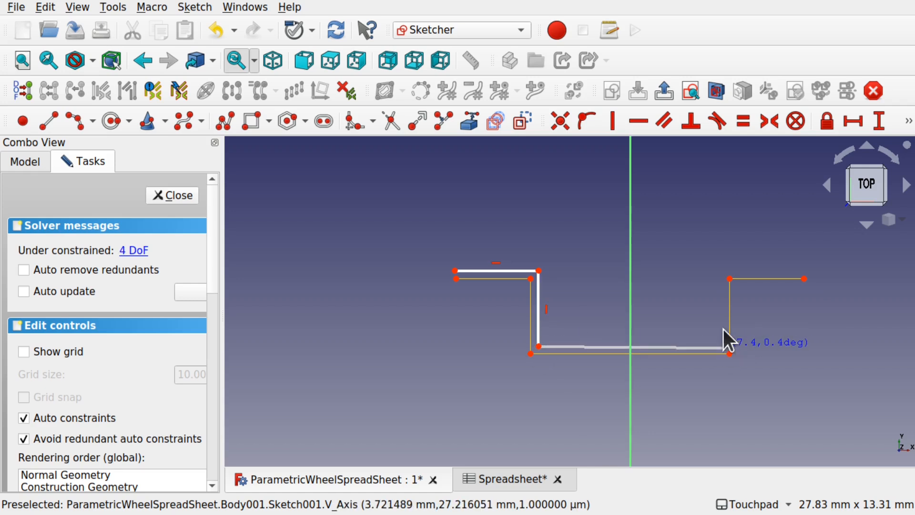
left_click(723, 346)
left_click(722, 266)
left_click(805, 266)
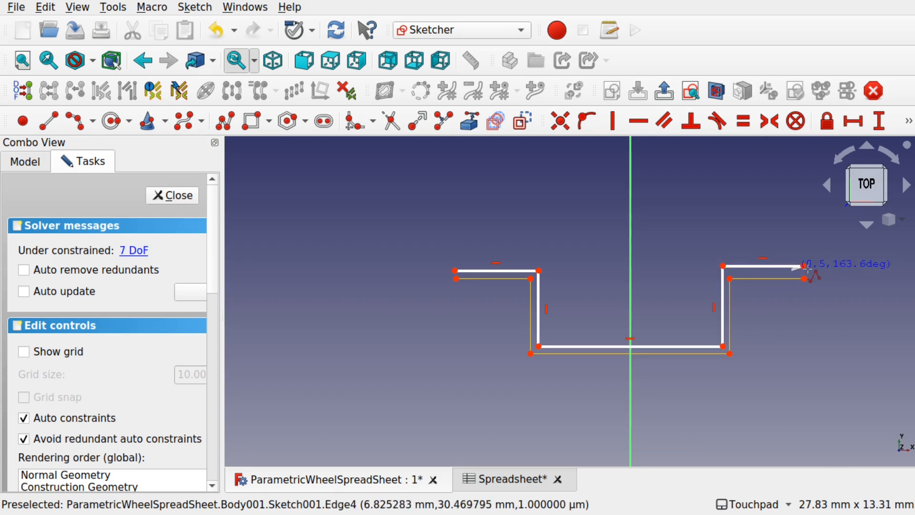
right_click(812, 269)
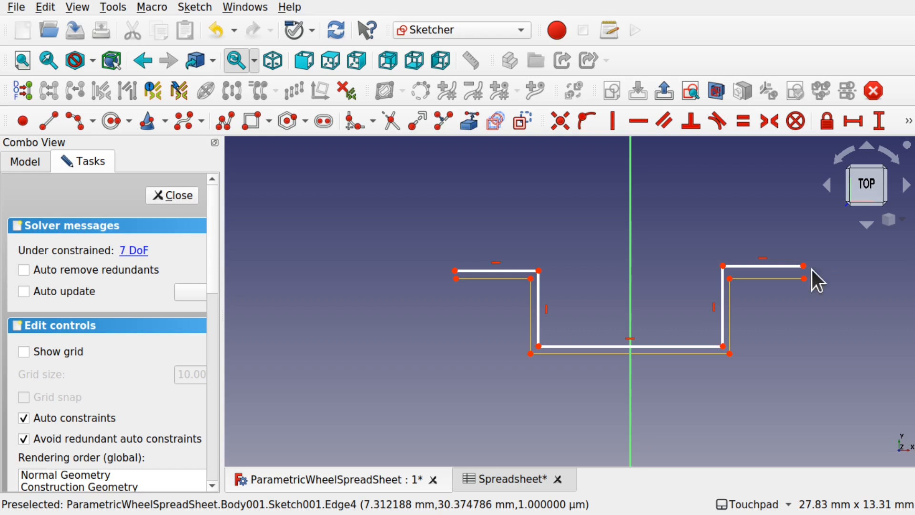
left_click(457, 279)
- Set a 0.25 mm vertical distance between the left ends of the new line and the hub profile
left_click(456, 271)
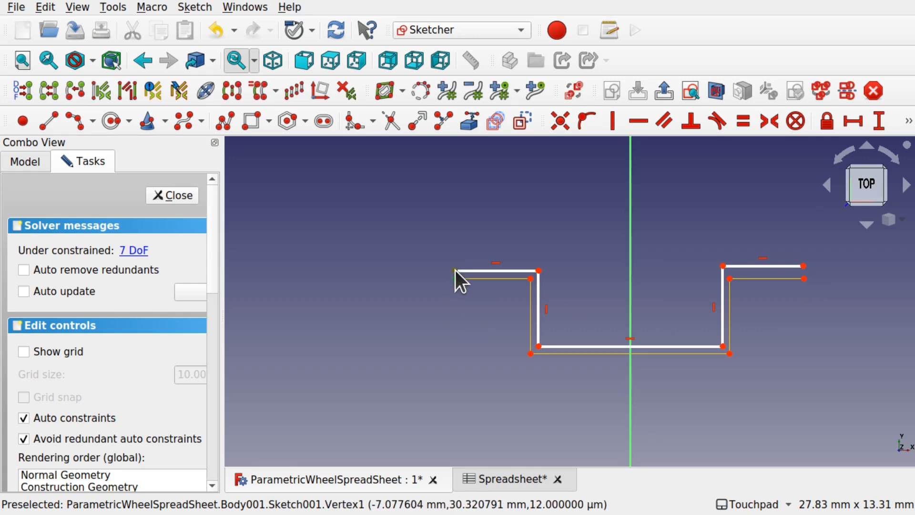
left_click(879, 122)
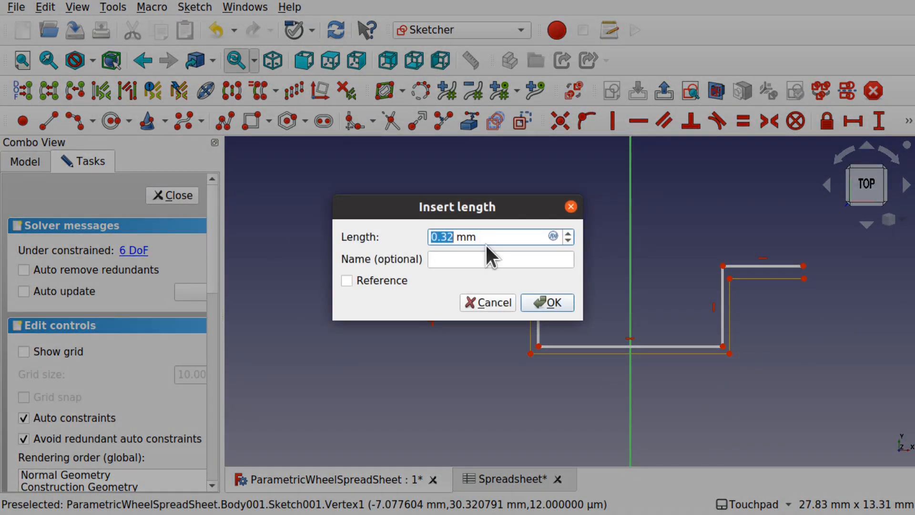
type("0.52")
key("BackSpace")
key("BackSpace")
type("25")
key("Return")
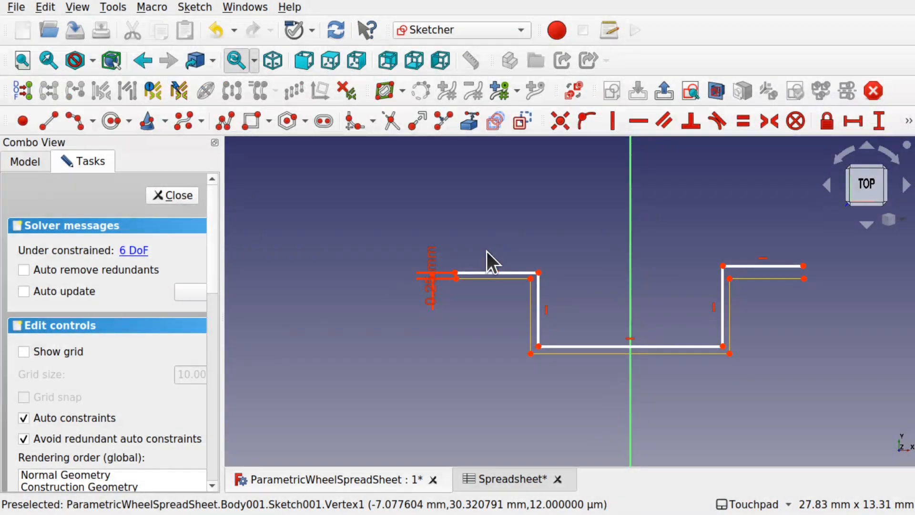
scroll(452, 272, "up", 5)
- Align the left ends vertically and add a 0.25 mm horizontal offset at the top corners
left_click(466, 295)
left_click(460, 277)
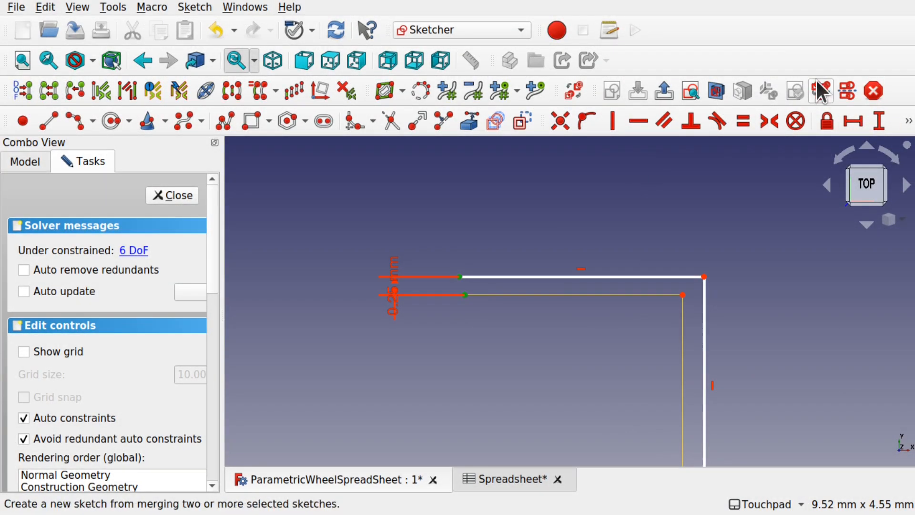
left_click(618, 122)
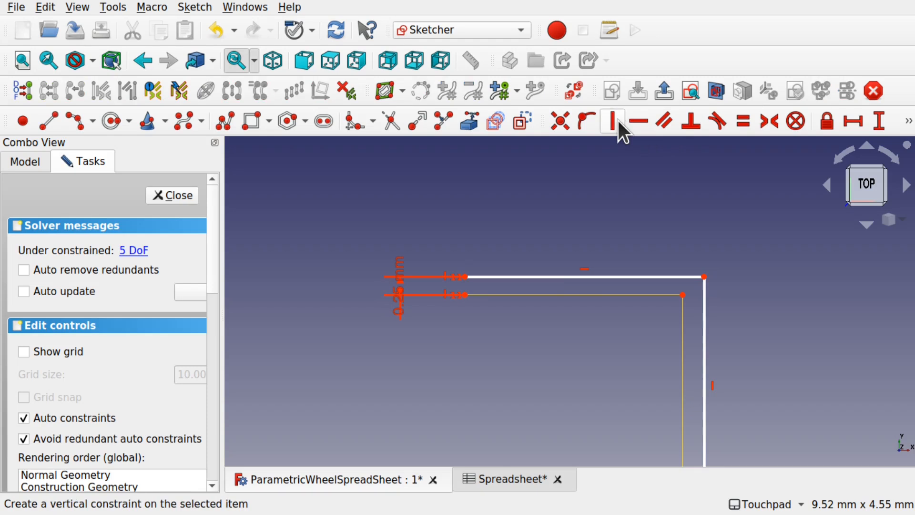
left_click(686, 294)
left_click(704, 277)
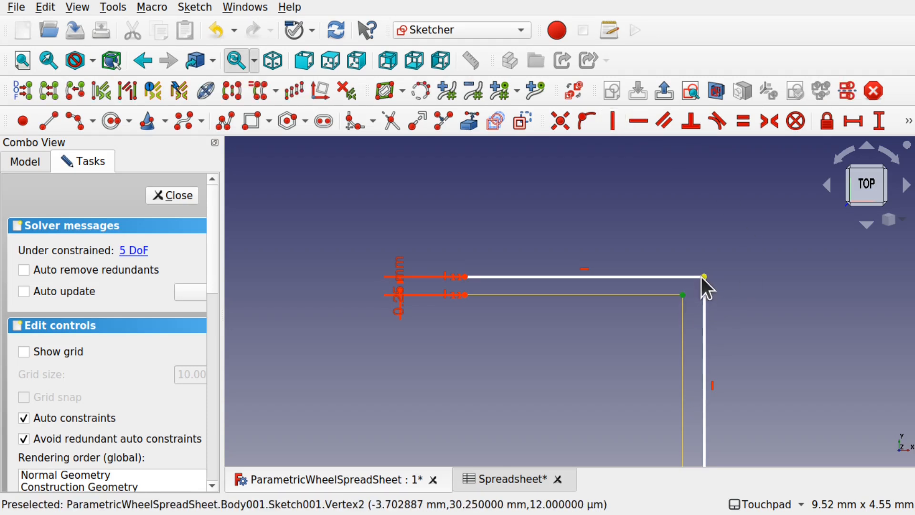
left_click(854, 122)
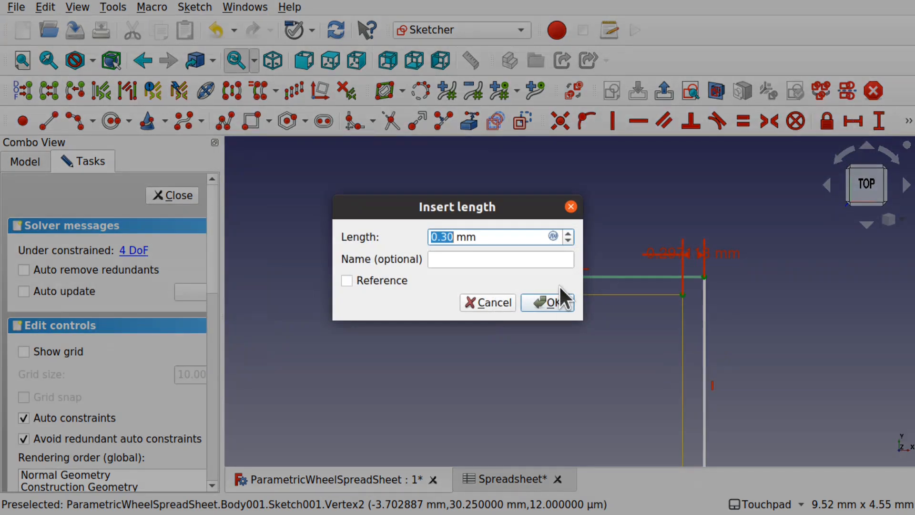
type(".25")
key("Return")
- Make the line's two top corners horizontal and align the right ends vertically
scroll(702, 298, "down", 5)
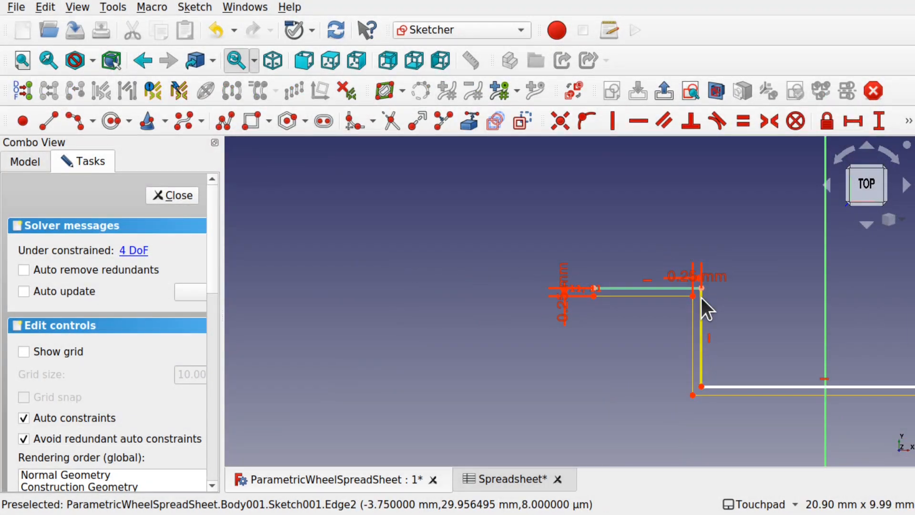
mouse_move(818, 361)
middle_mouse_down()
mouse_move(571, 366)
mouse_move(581, 367)
middle_mouse_up()
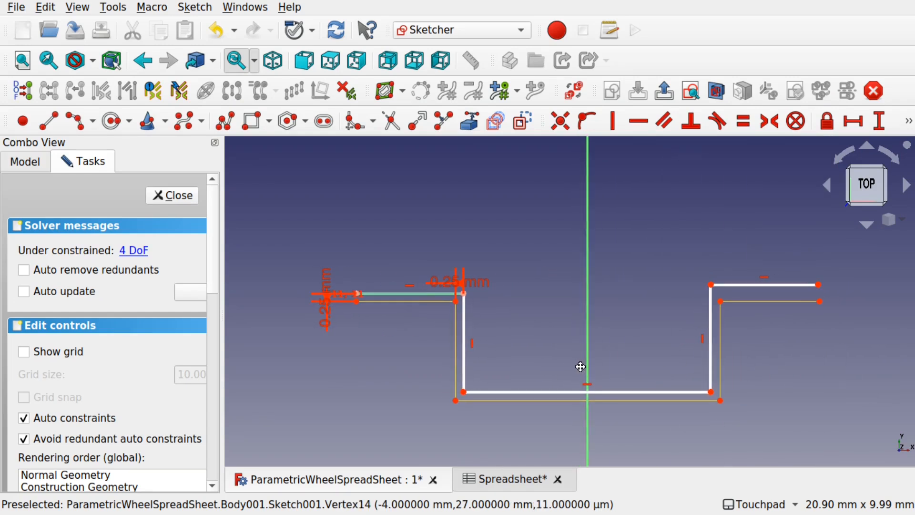
left_click(464, 294)
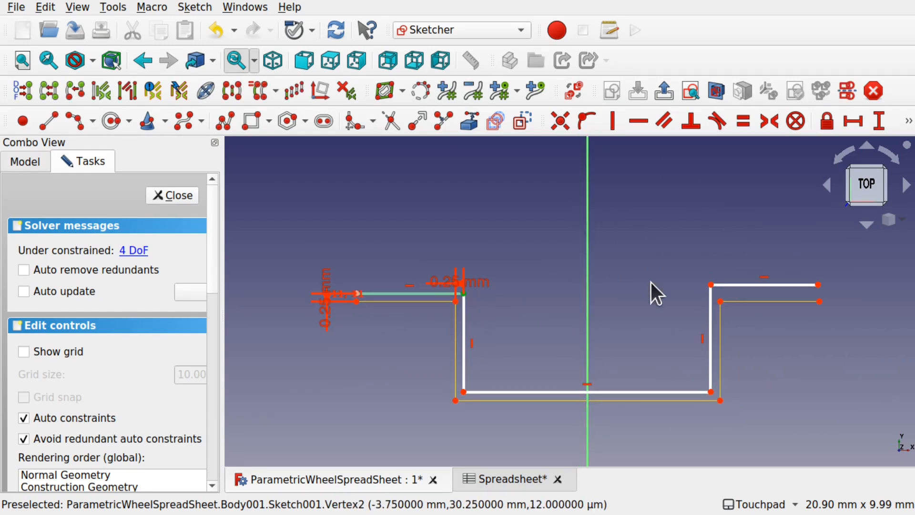
left_click(711, 288)
left_click(633, 125)
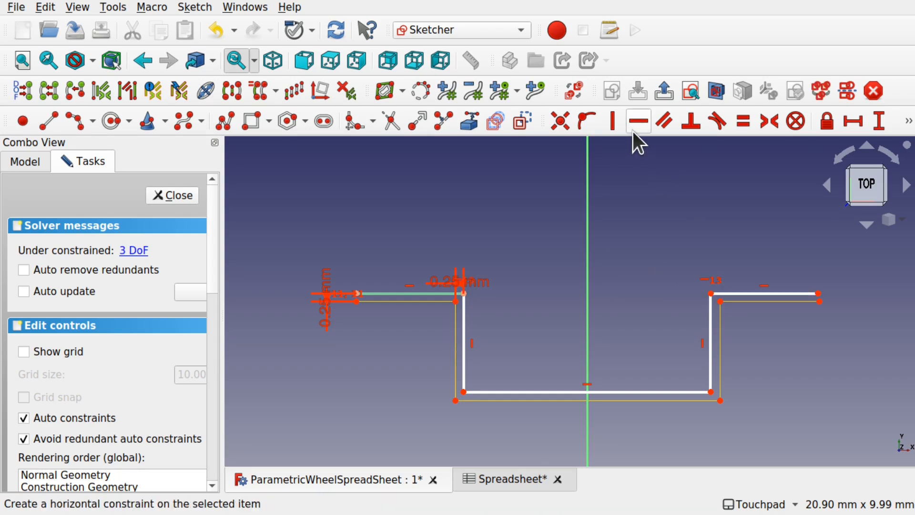
left_click(819, 294)
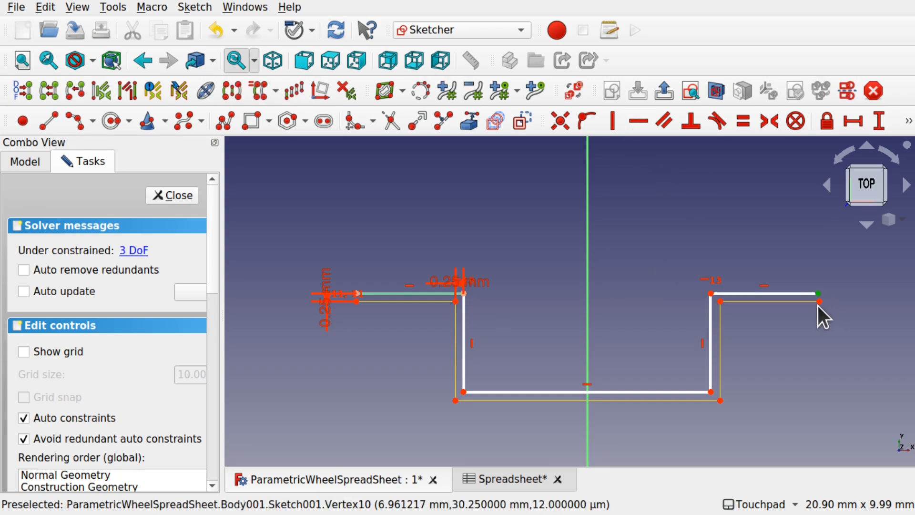
left_click(820, 301)
left_click(615, 125)
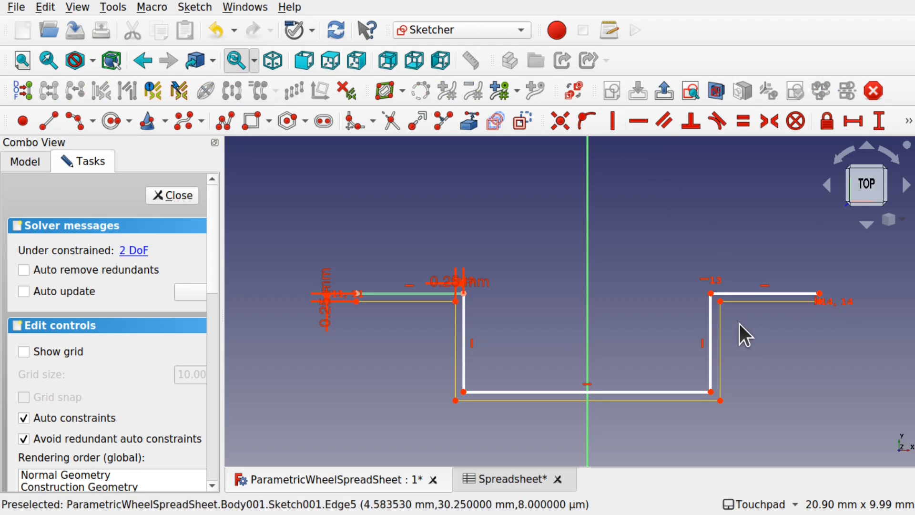
- Add a 0.25 mm vertical offset between the line's and profile's bottom-left corners
scroll(739, 324, "up", 2)
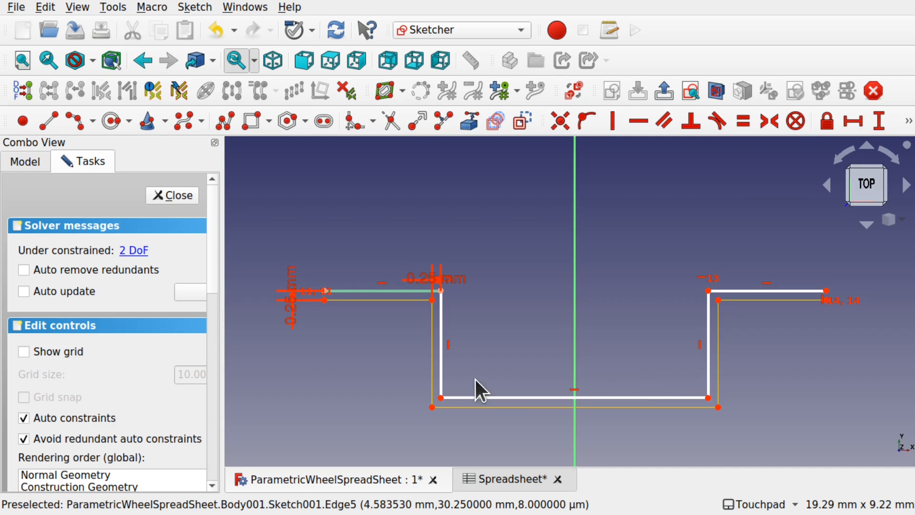
mouse_move(441, 399)
left_mouse_down()
mouse_move(451, 376)
mouse_move(454, 395)
mouse_move(454, 381)
mouse_move(442, 385)
left_mouse_up()
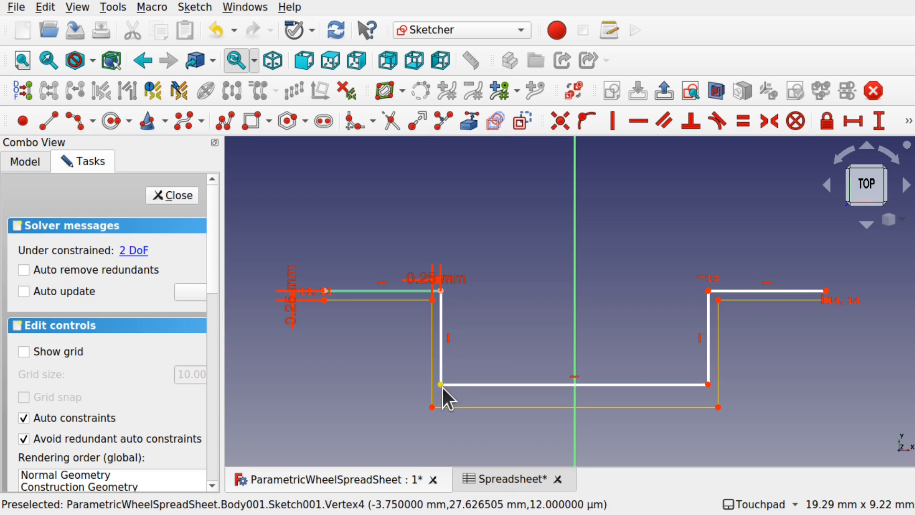
left_click(440, 384)
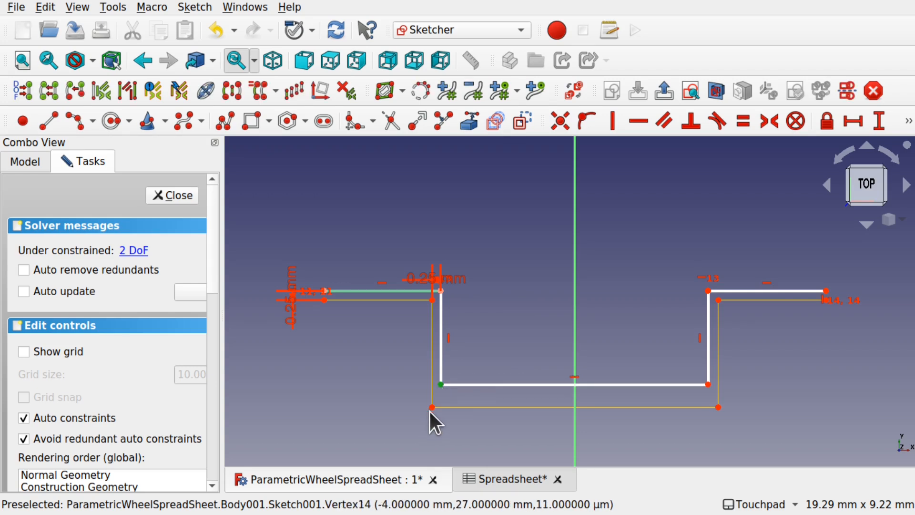
left_click(432, 408)
left_click(877, 123)
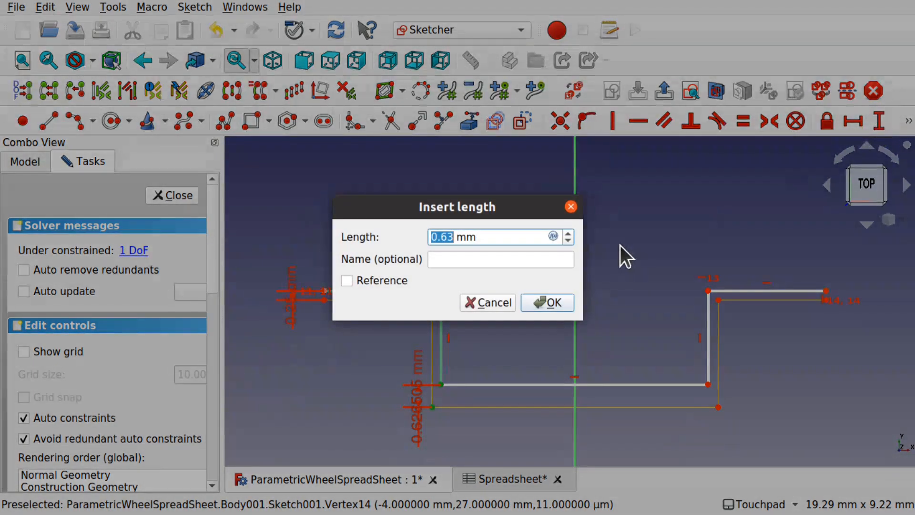
type("0.25")
key("Return")
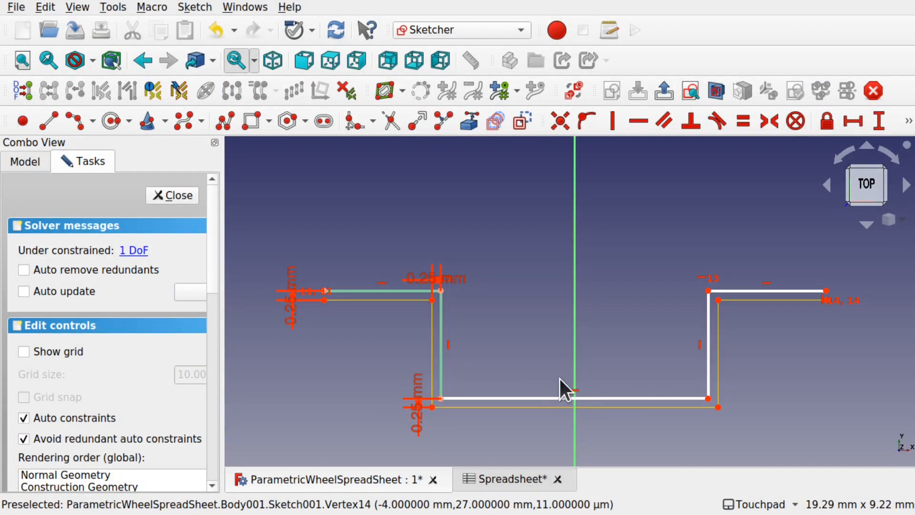
- Add a 0.25 mm horizontal offset at the bottom-right corner, fully constraining the sketch
mouse_move(707, 371)
left_mouse_down()
mouse_move(629, 364)
mouse_move(739, 370)
mouse_move(703, 376)
mouse_move(710, 384)
left_mouse_up()
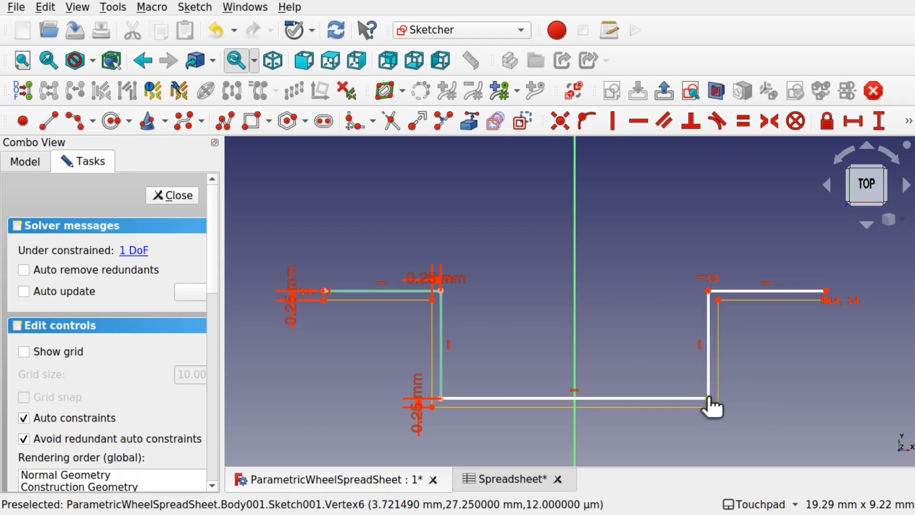
left_click(709, 398)
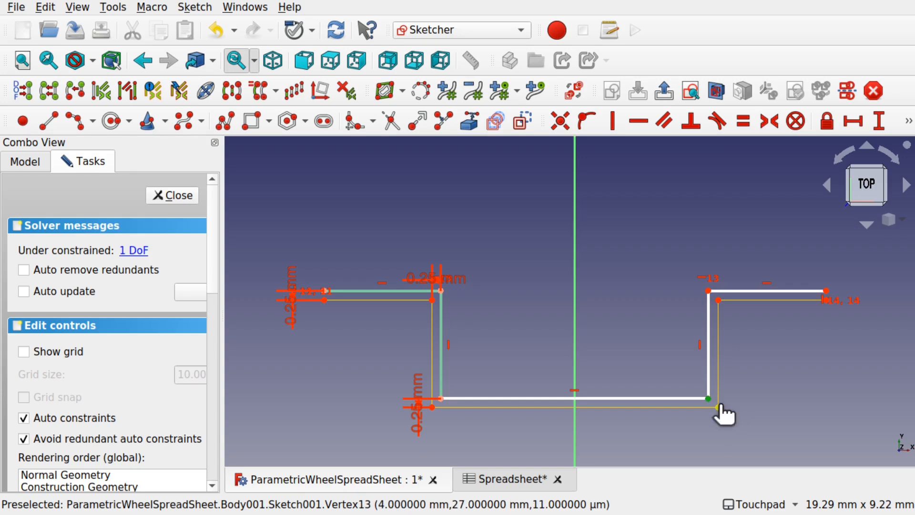
left_click(827, 121)
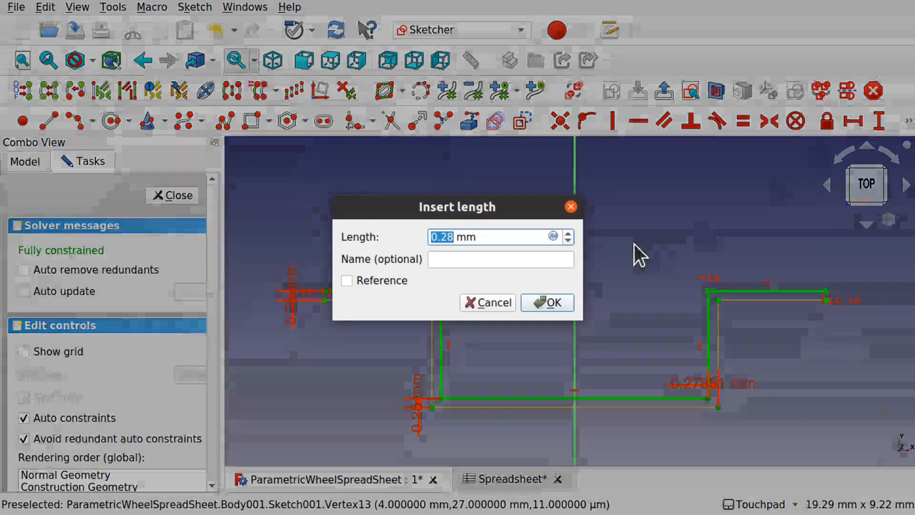
type("0.25")
key("Return")
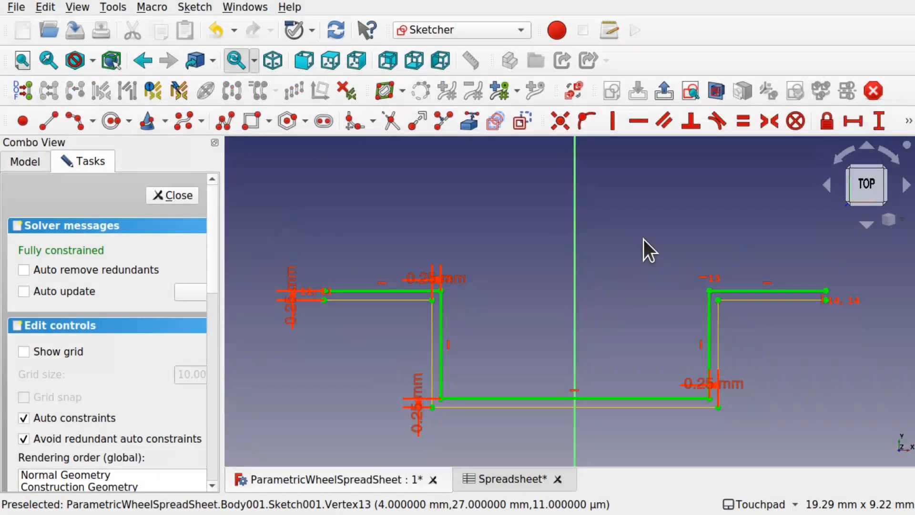
scroll(564, 294, "down", 5)
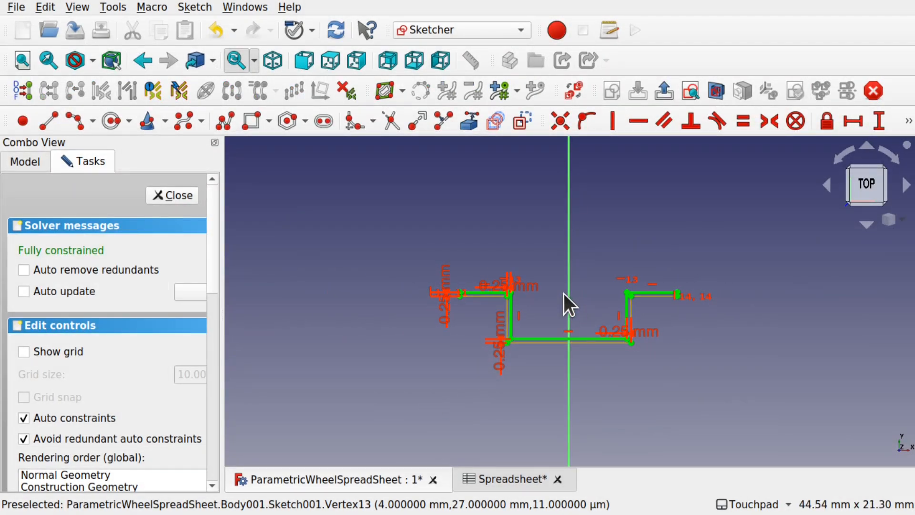
- Draw an arc centred on the vertical axis above the stepped profile
mouse_move(596, 225)
middle_mouse_down("shift")
mouse_move(590, 349)
mouse_move(596, 310)
middle_mouse_up("shift")
scroll(596, 310, "down", 5)
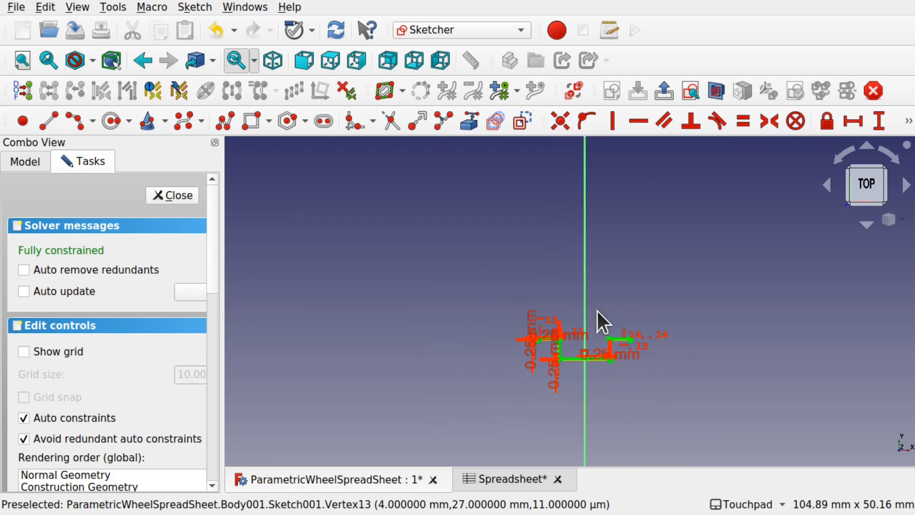
middle_click_drag(596, 394, 547, 417, "shift")
scroll(547, 416, "down", 3)
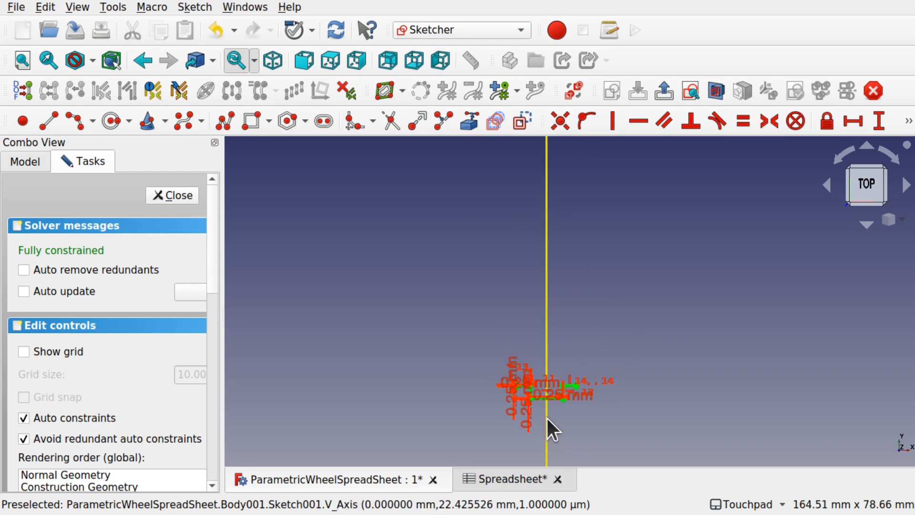
scroll(534, 414, "up", 7)
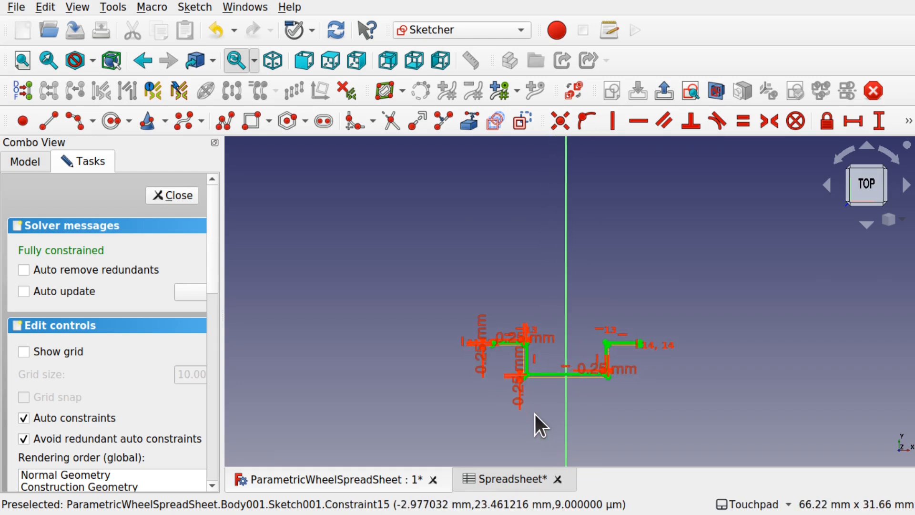
middle_click_drag(613, 276, 606, 356, "shift")
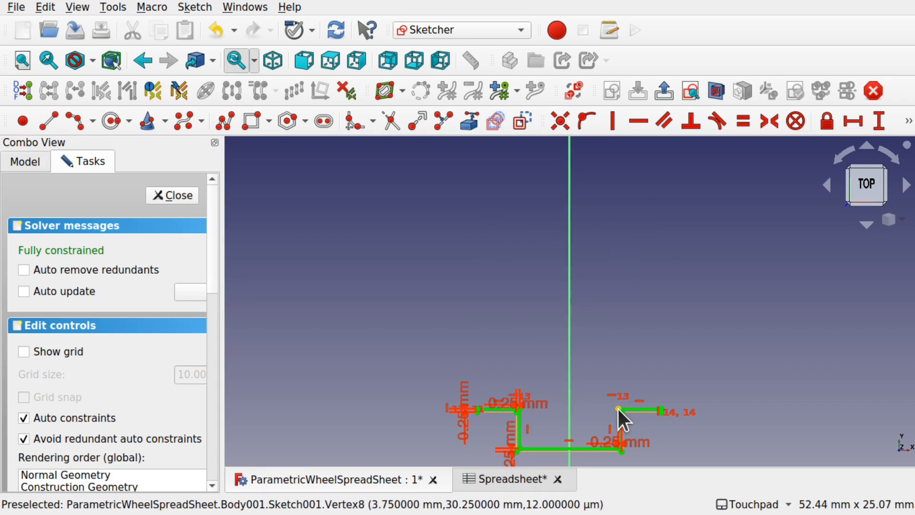
left_click(72, 123)
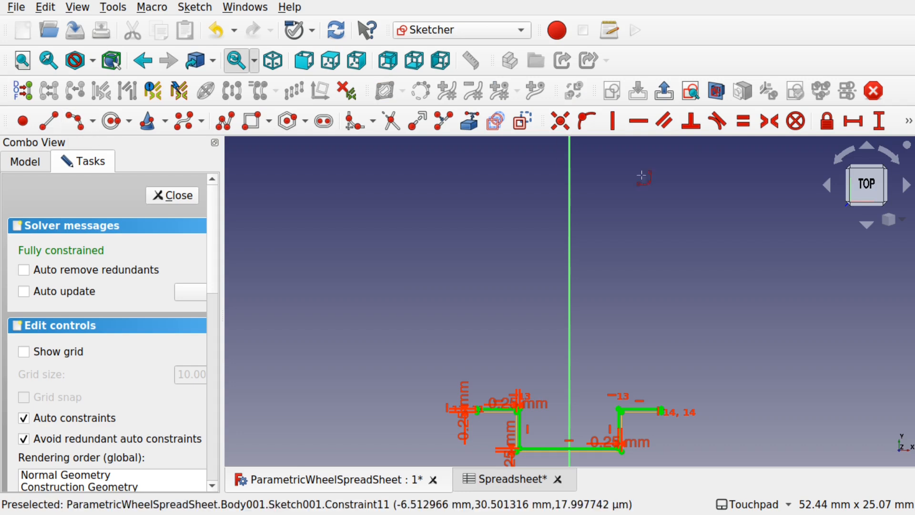
left_click(570, 228)
left_click(658, 236)
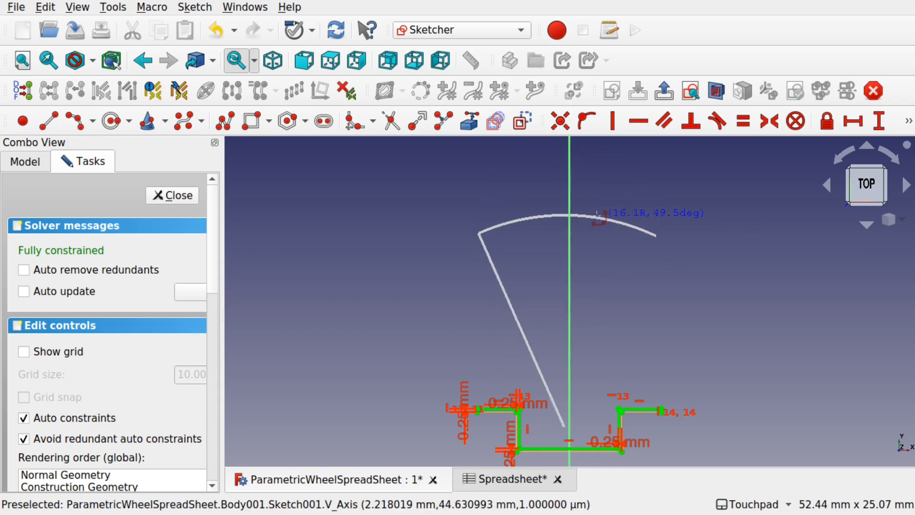
left_click(597, 208)
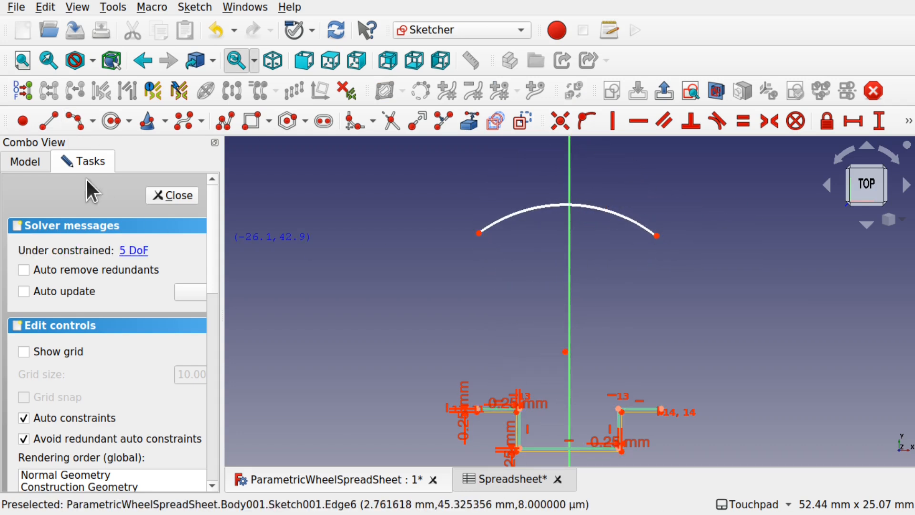
- Draw vertical lines from each arc end down to the stepped line's ends
left_click(53, 130)
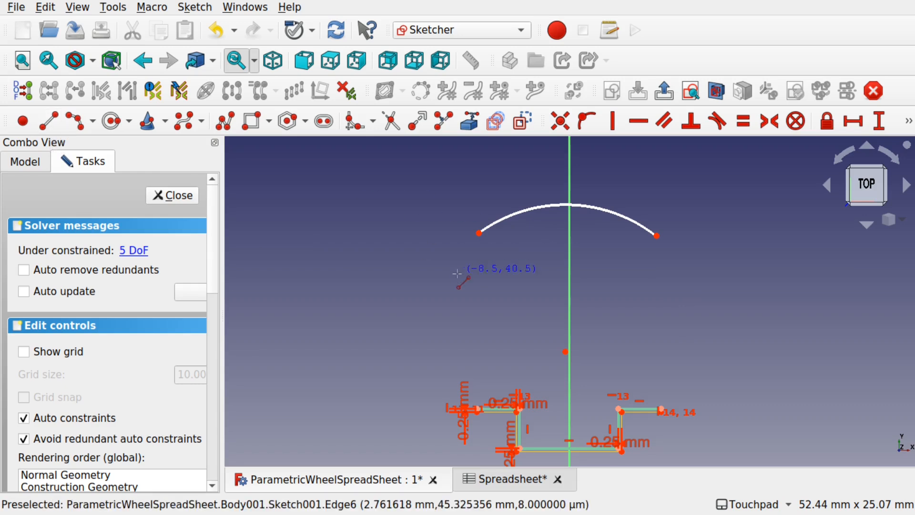
left_click(479, 233)
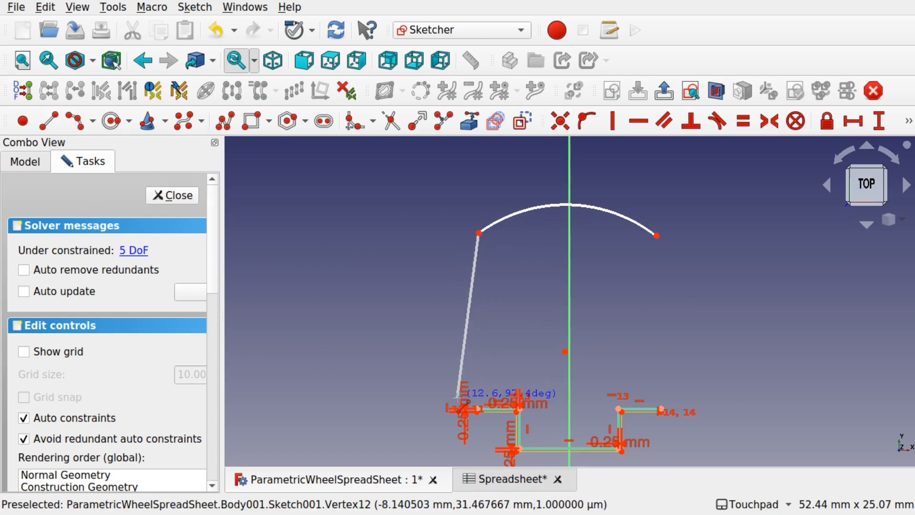
scroll(456, 395, "up", 3)
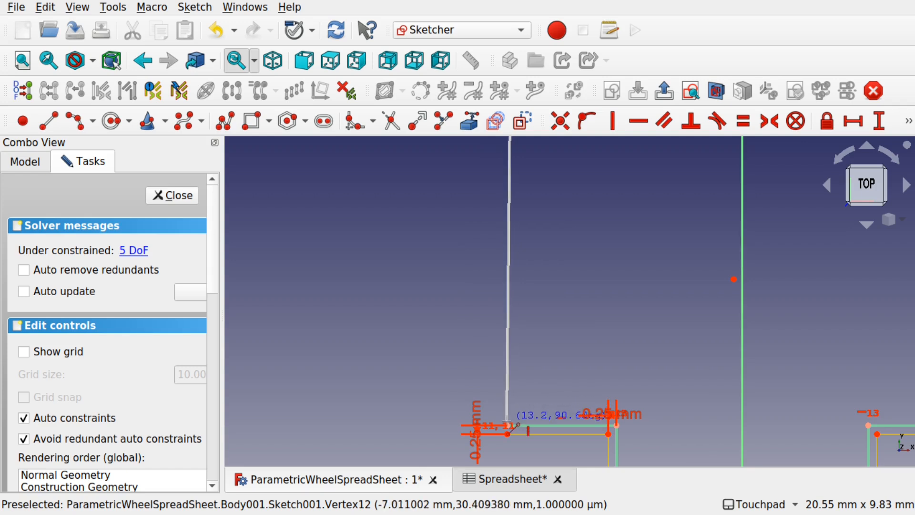
left_click(509, 428)
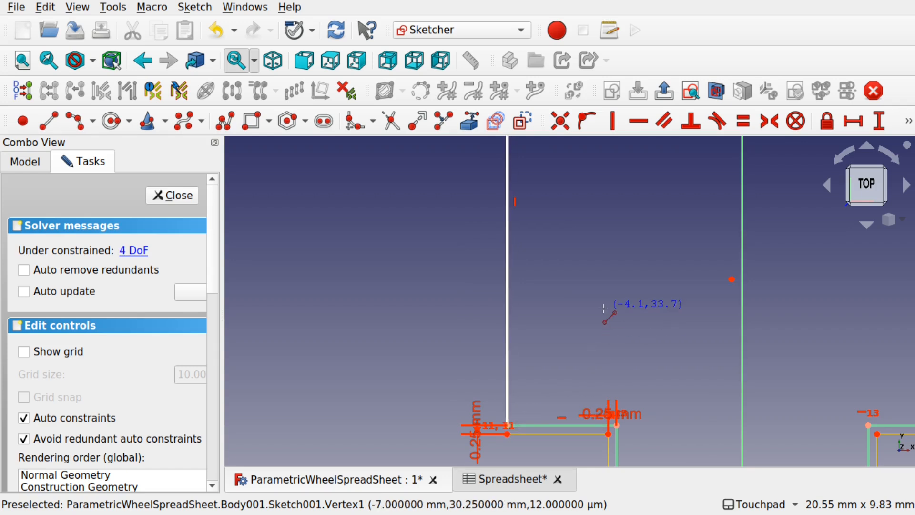
scroll(610, 305, "down", 3)
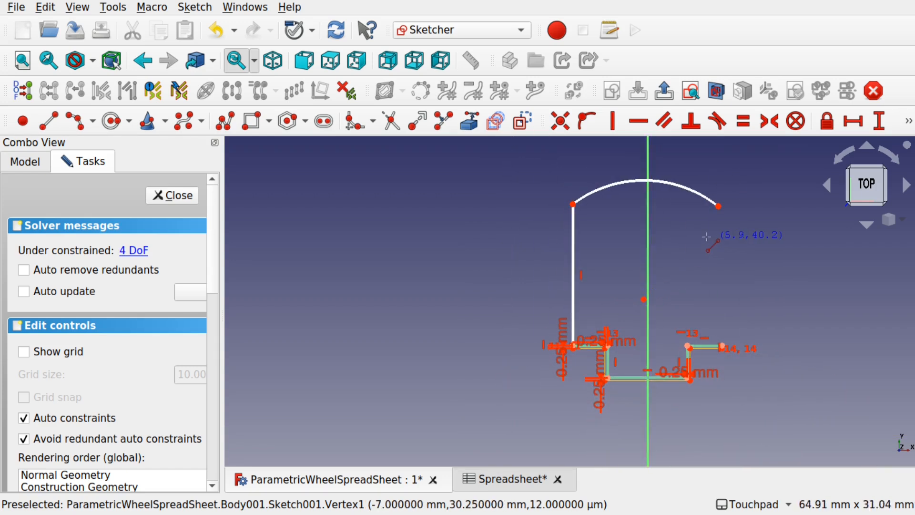
left_click(720, 207)
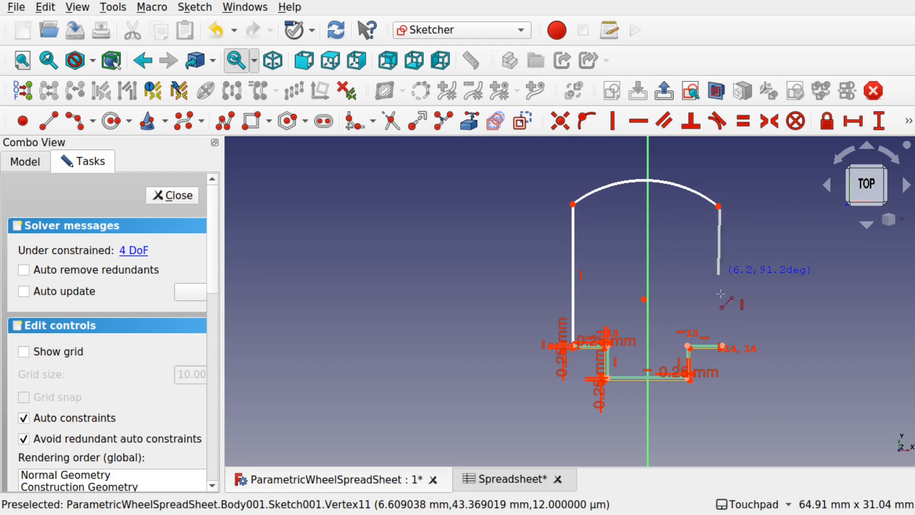
left_click(723, 347)
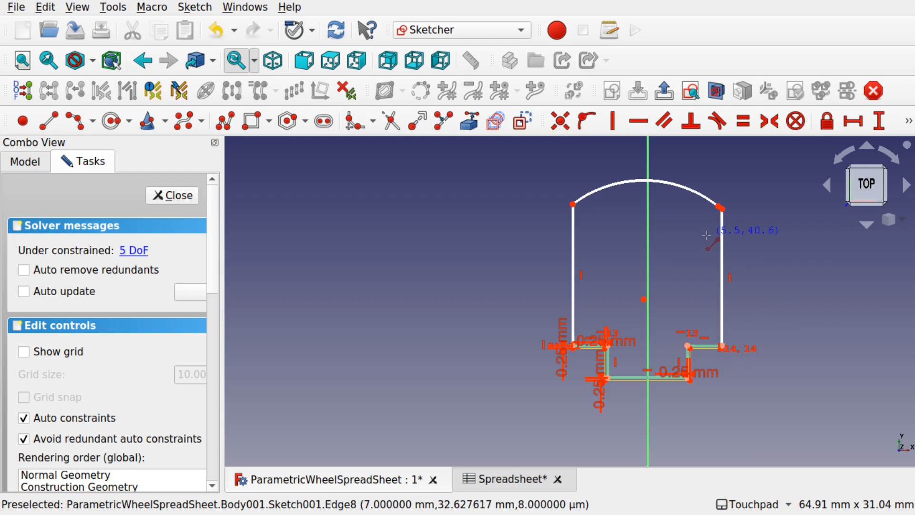
scroll(720, 212, "up", 4)
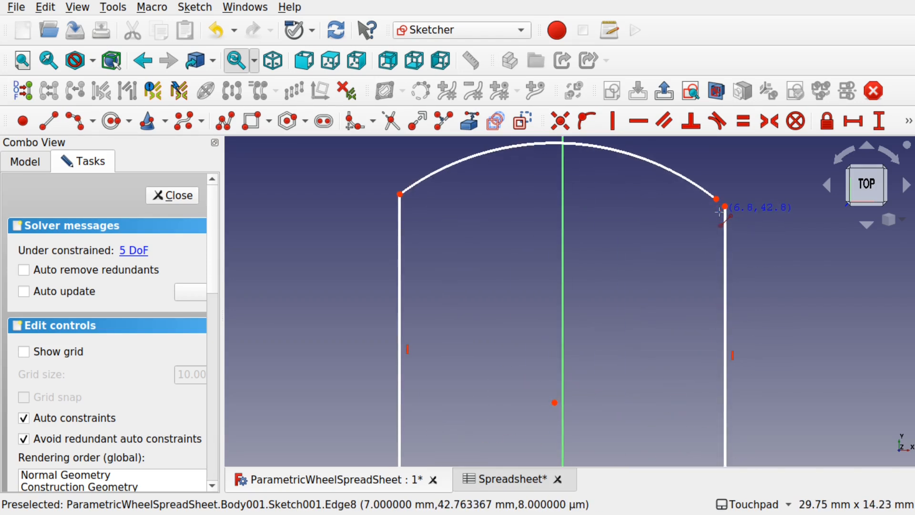
- Make the arc end coincident with the right line's top and put the arc centre on the vertical axis
right_click(716, 202)
left_click(725, 207)
left_click(560, 121)
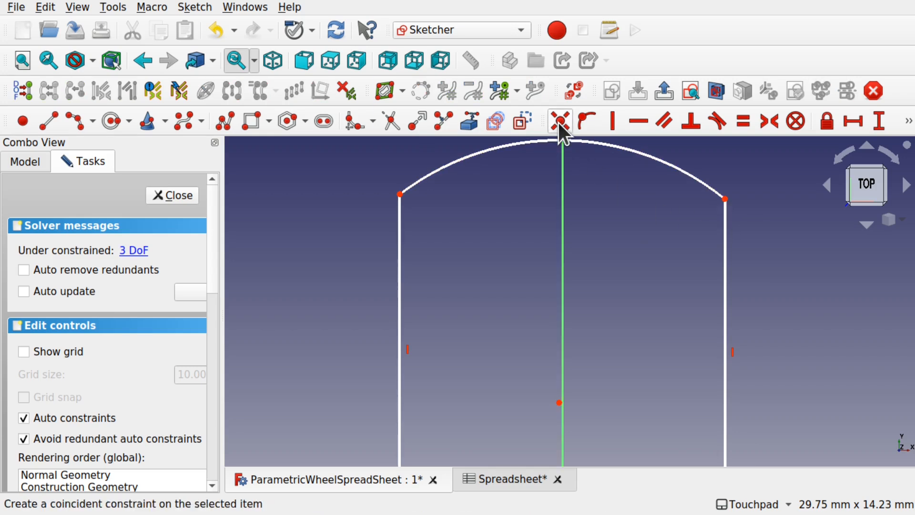
scroll(606, 236, "down", 4)
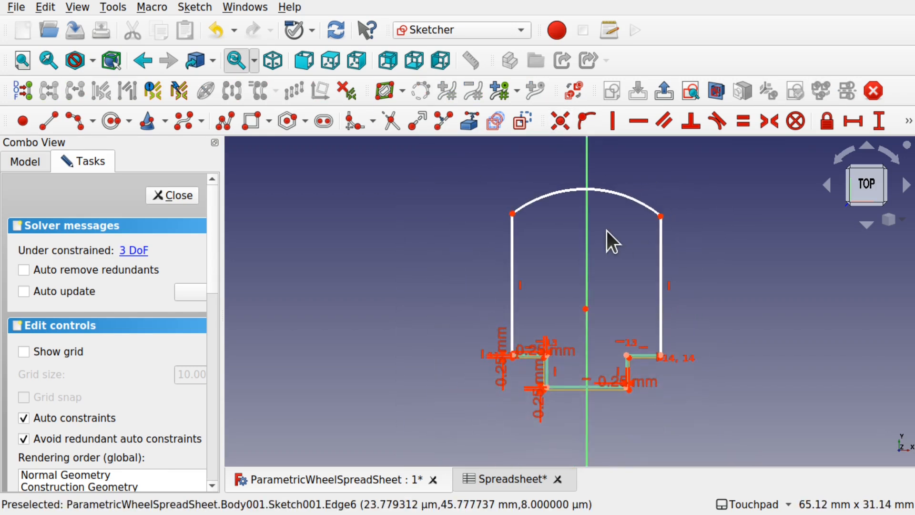
mouse_move(586, 309)
left_mouse_down()
mouse_move(571, 305)
mouse_move(625, 304)
mouse_move(556, 309)
mouse_move(591, 304)
mouse_move(571, 308)
left_mouse_up()
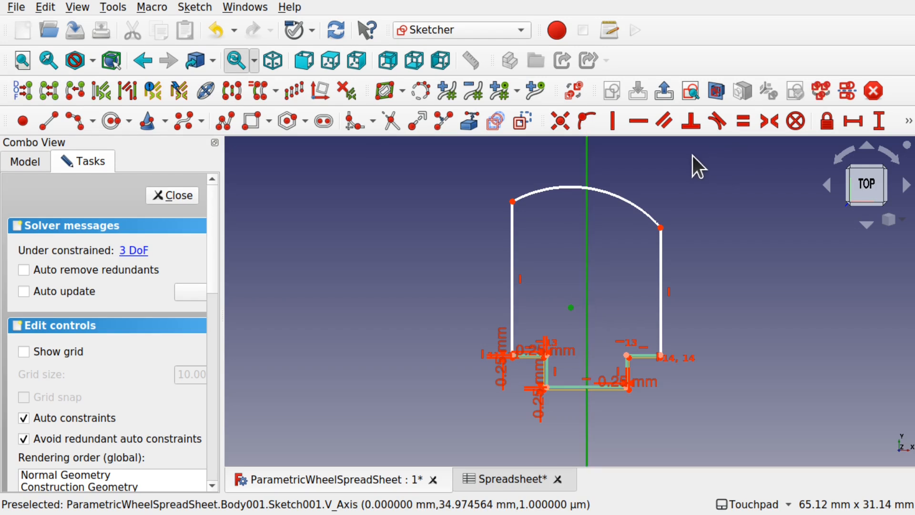
left_click(582, 121)
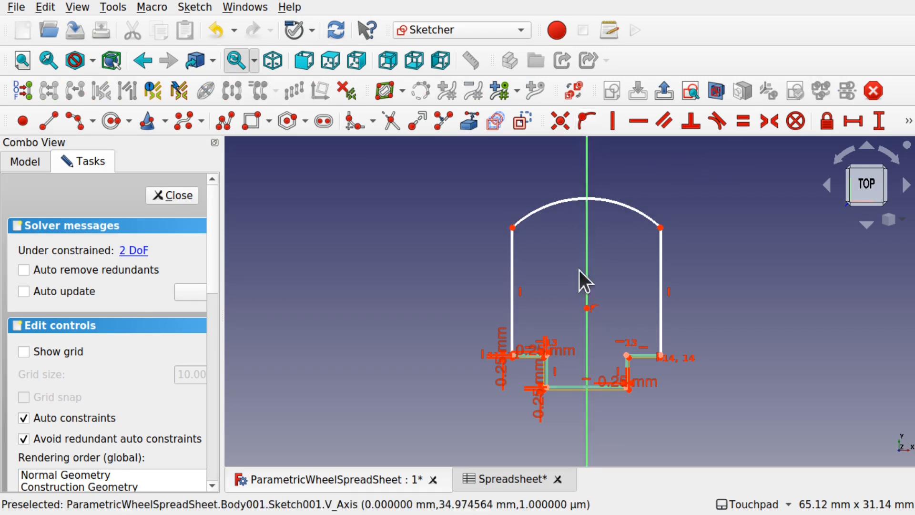
- Drag the arc ends and centre to reshape it into a taller, rounder top
left_click_drag(660, 228, 637, 222)
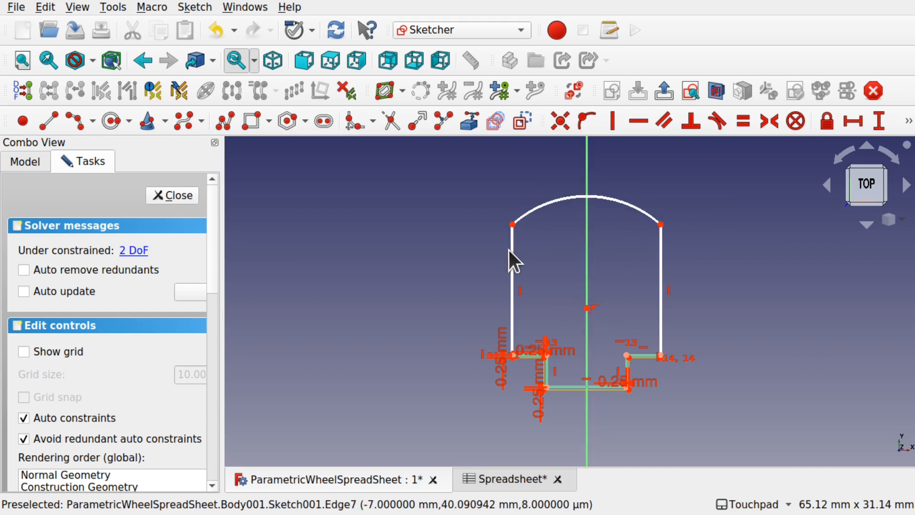
left_click_drag(512, 225, 544, 229)
left_click_drag(586, 308, 591, 226)
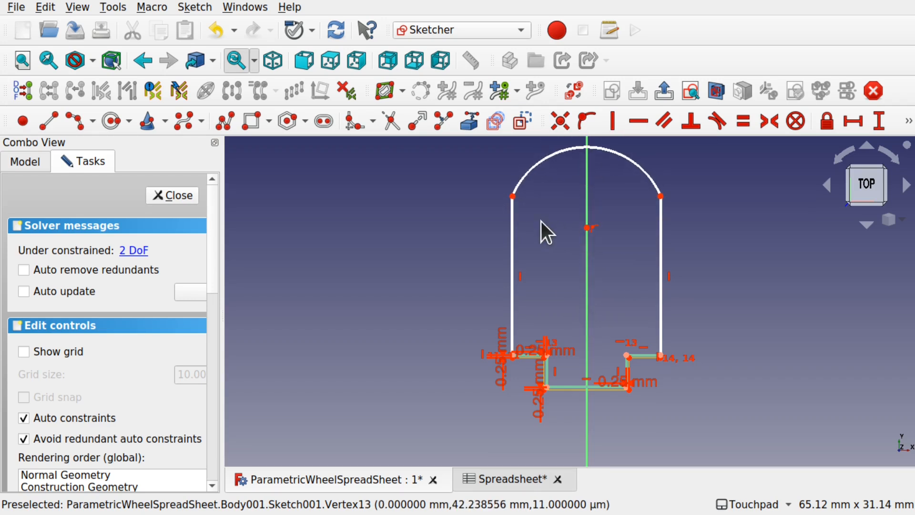
left_click_drag(513, 195, 523, 222)
mouse_move(661, 221)
left_mouse_down()
mouse_move(668, 237)
mouse_move(663, 228)
left_mouse_up()
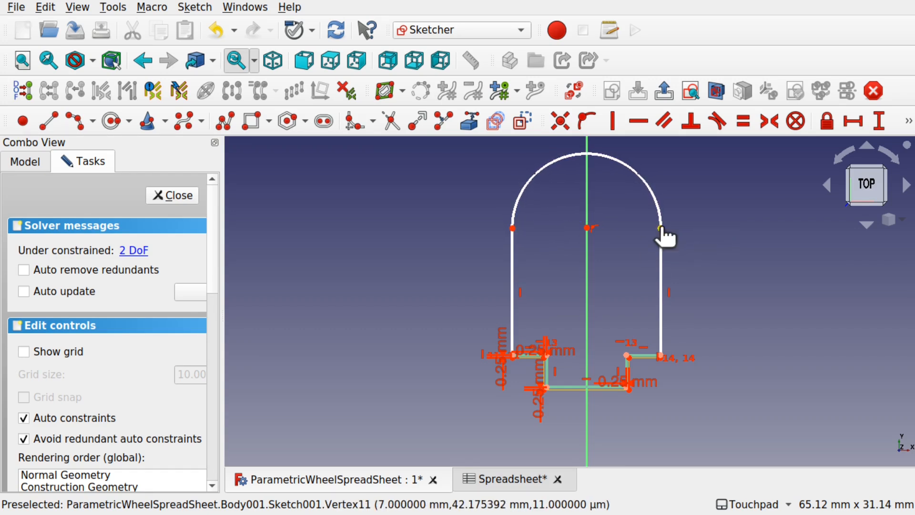
- Constrain the arc's left and right ends horizontal with its centre, deleting the redundant constraint
left_click(661, 228)
left_click(638, 240)
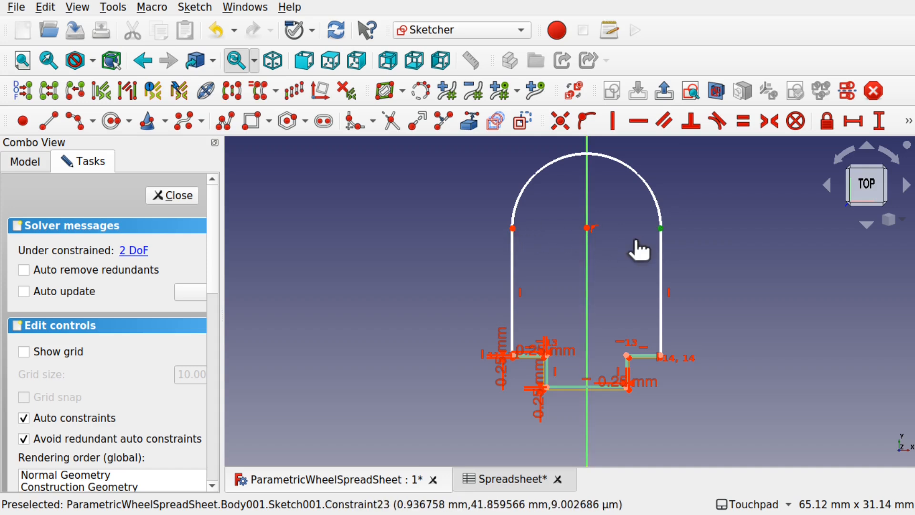
left_click(516, 230)
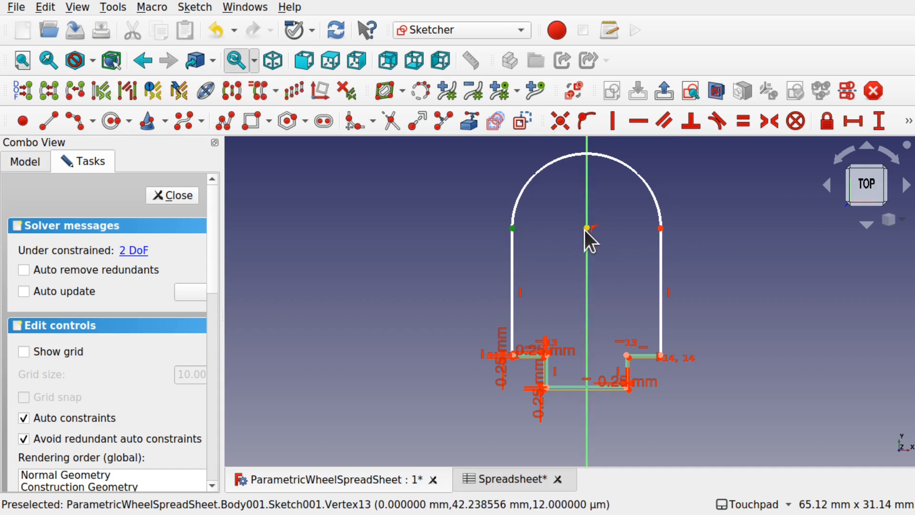
left_click(648, 127)
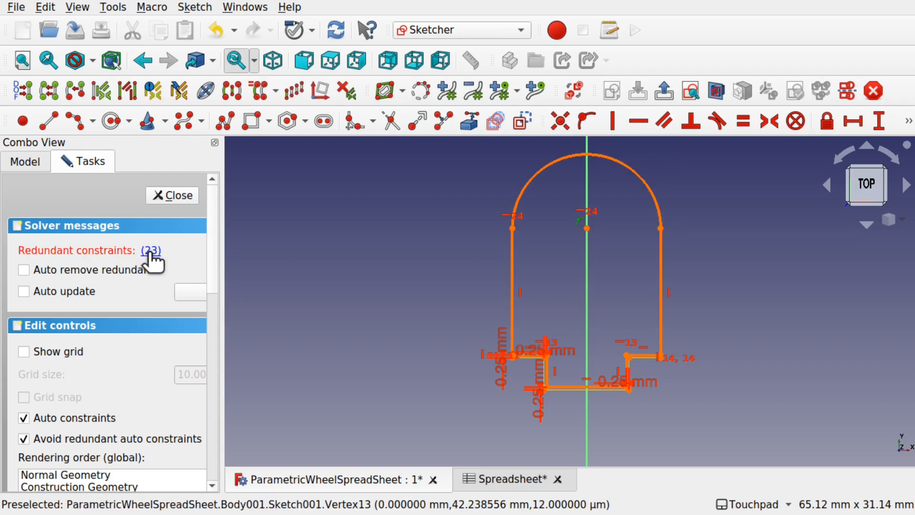
key("Delete")
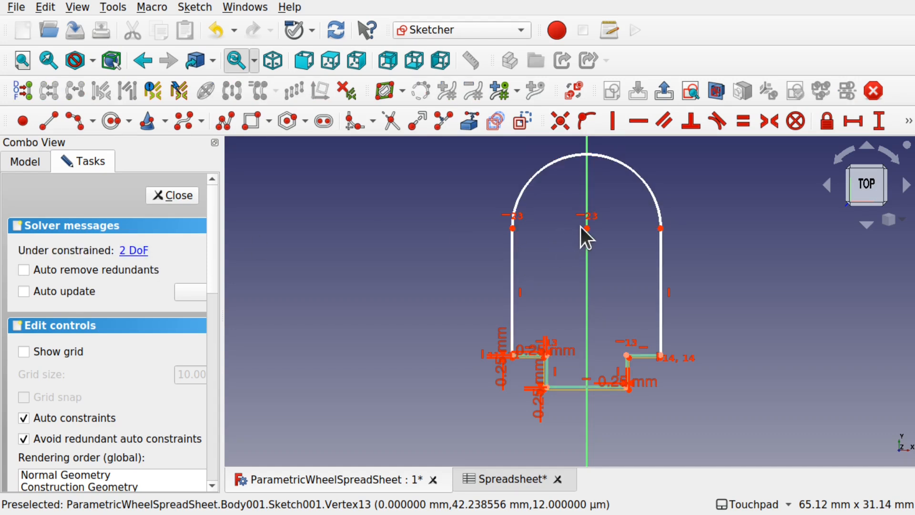
mouse_move(585, 230)
left_mouse_down()
mouse_move(595, 313)
mouse_move(590, 245)
left_mouse_up()
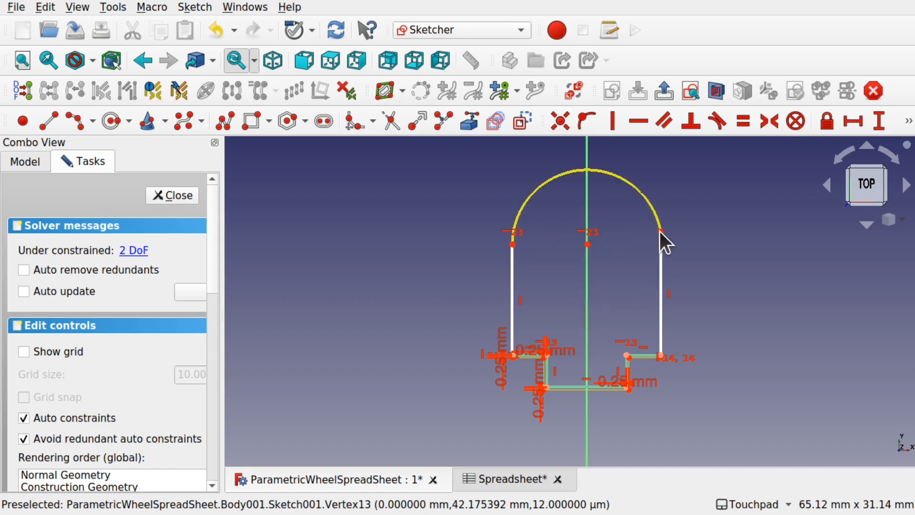
left_click(661, 232)
left_click(586, 245)
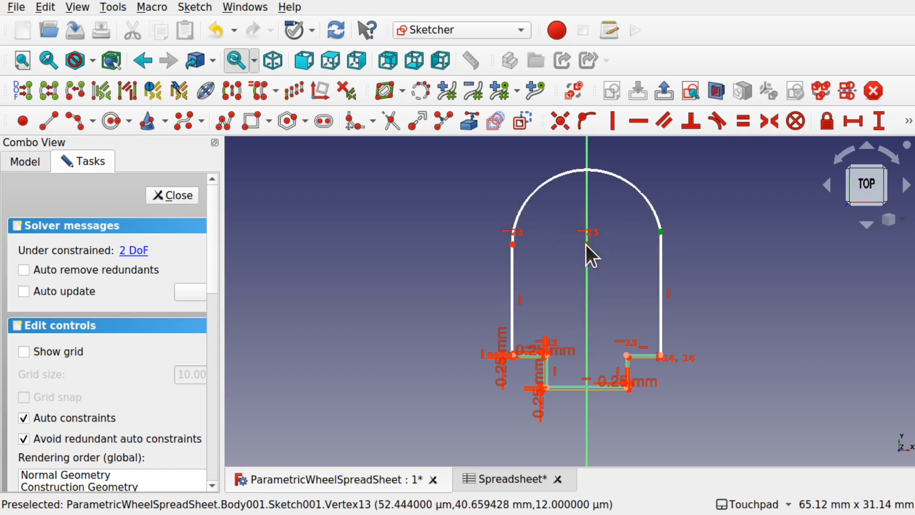
left_click(639, 119)
mouse_move(588, 244)
left_mouse_down()
mouse_move(599, 265)
mouse_move(598, 228)
mouse_move(601, 246)
left_mouse_up()
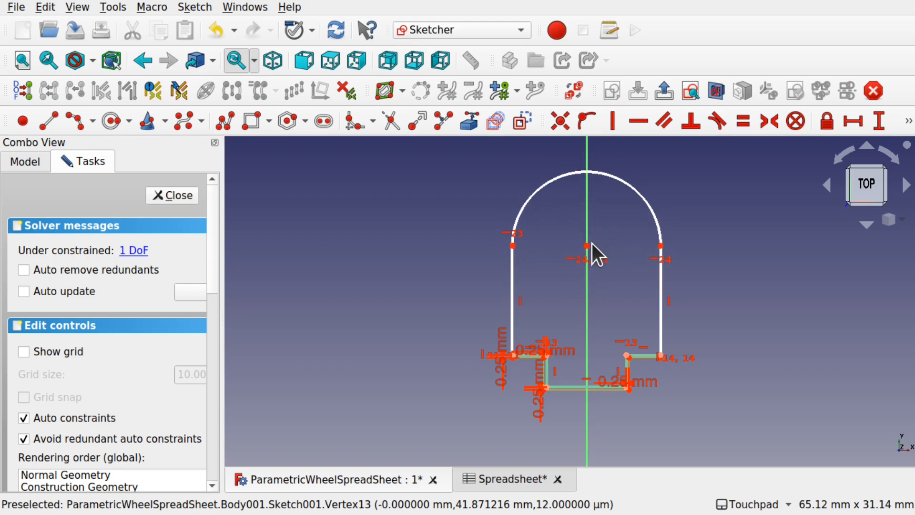
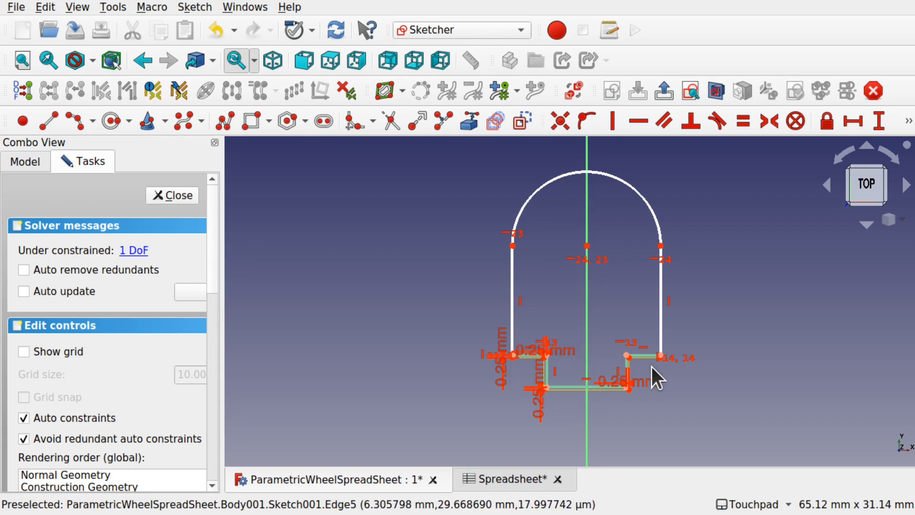
- Draw a horizontal line across the sketch above the arch
scroll(652, 367, "up", 4)
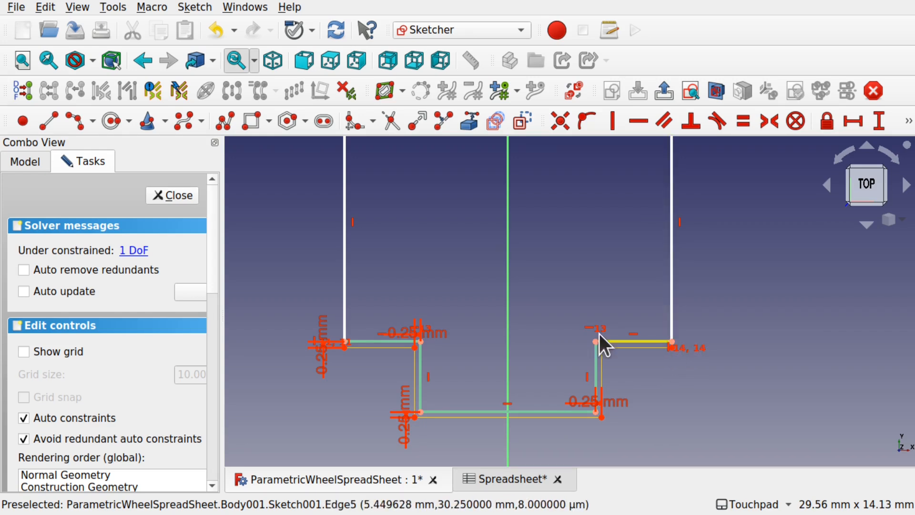
scroll(579, 304, "down", 5)
scroll(579, 304, "up", 1)
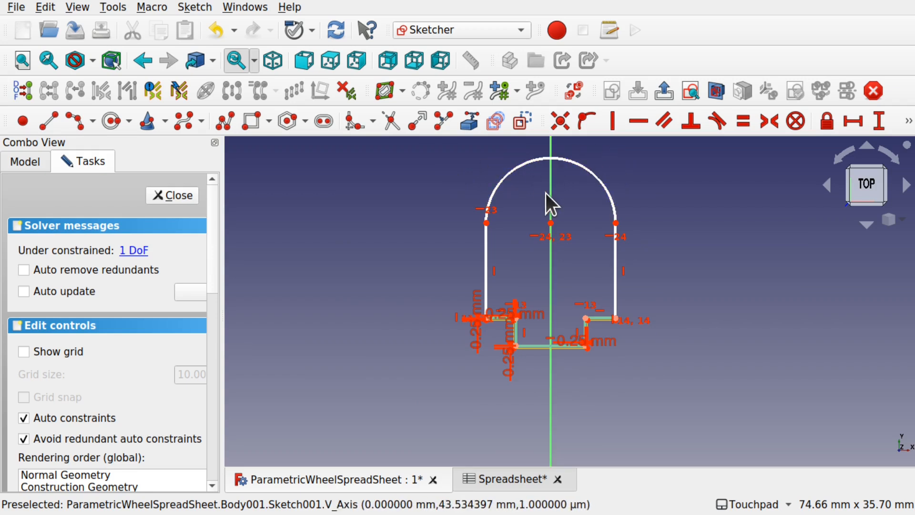
middle_click_drag(580, 189, 591, 286, "shift")
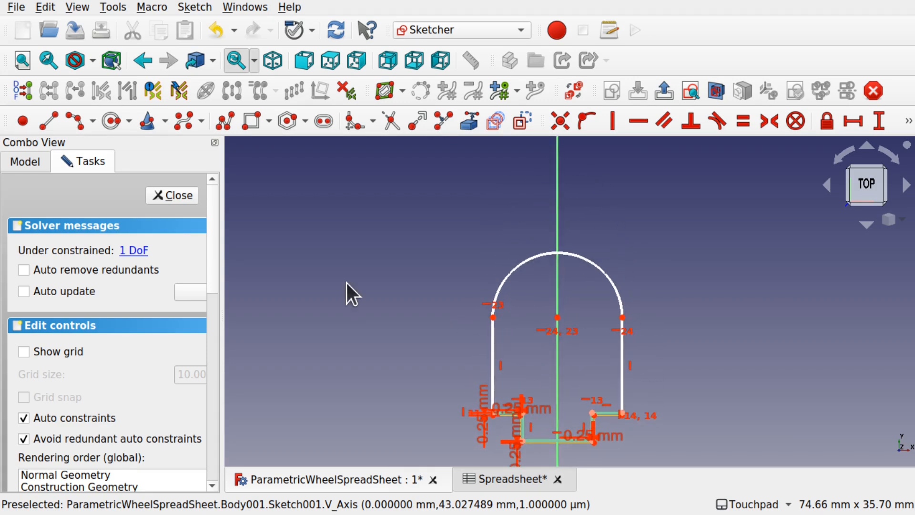
left_click(49, 122)
left_click(458, 247)
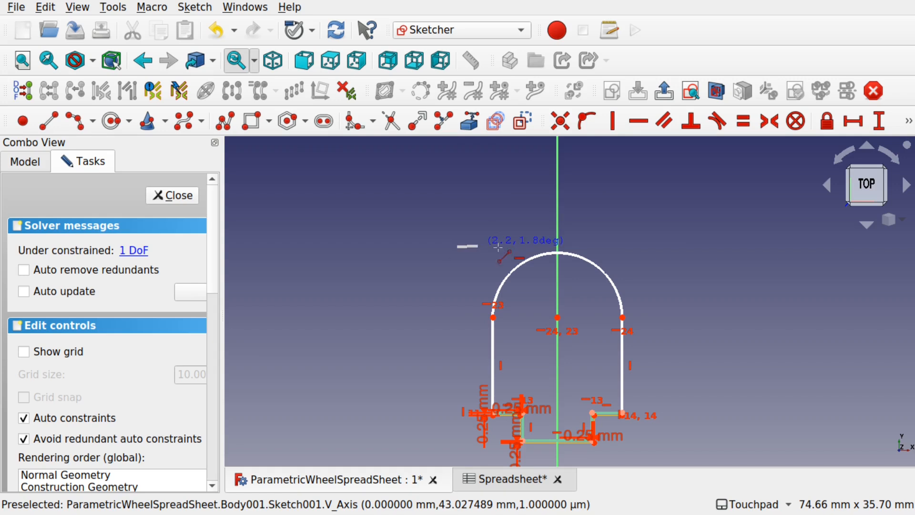
left_click(662, 246)
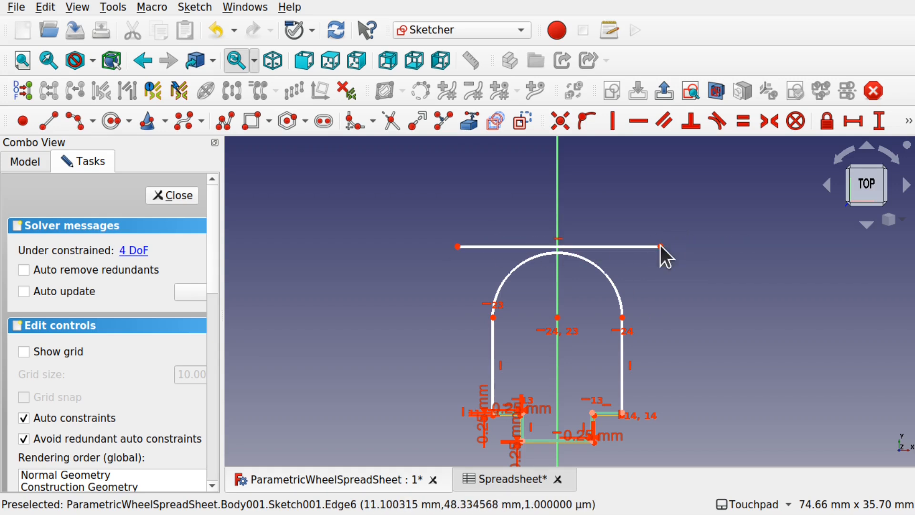
- Convert the new horizontal line to construction geometry
left_click(626, 247)
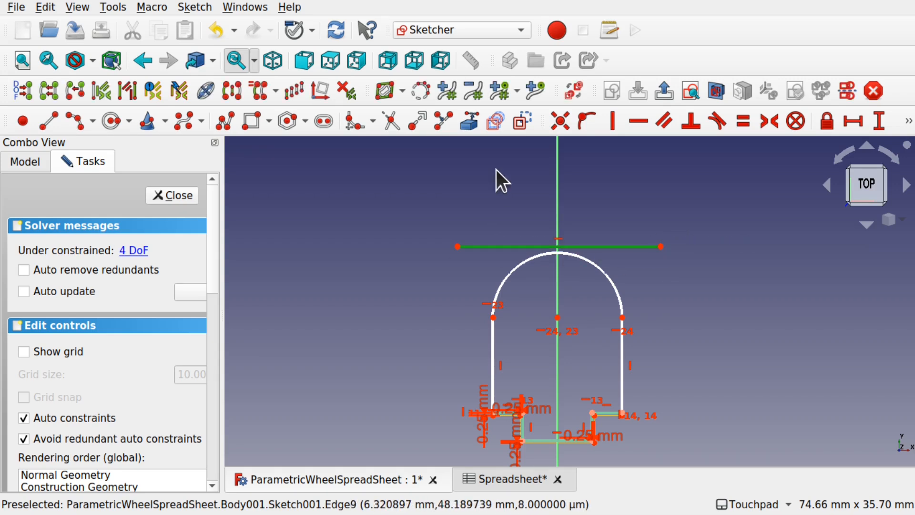
left_click(190, 7)
mouse_move(321, 223)
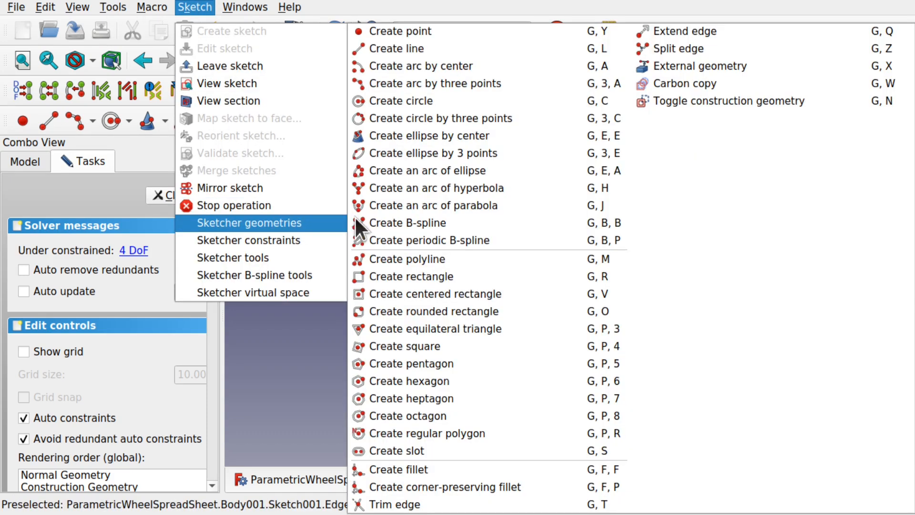
left_click(723, 102)
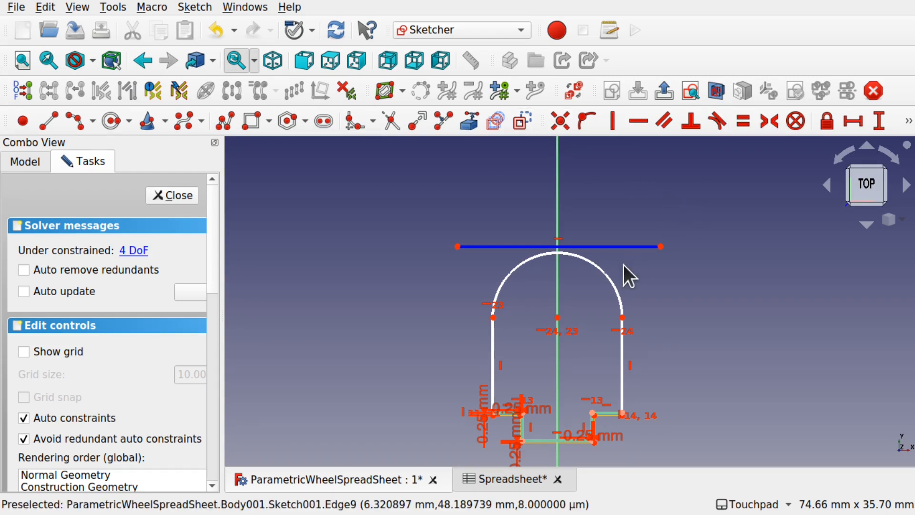
- Make the construction line tangent to the top of the arc
left_click(572, 253)
left_click(591, 247)
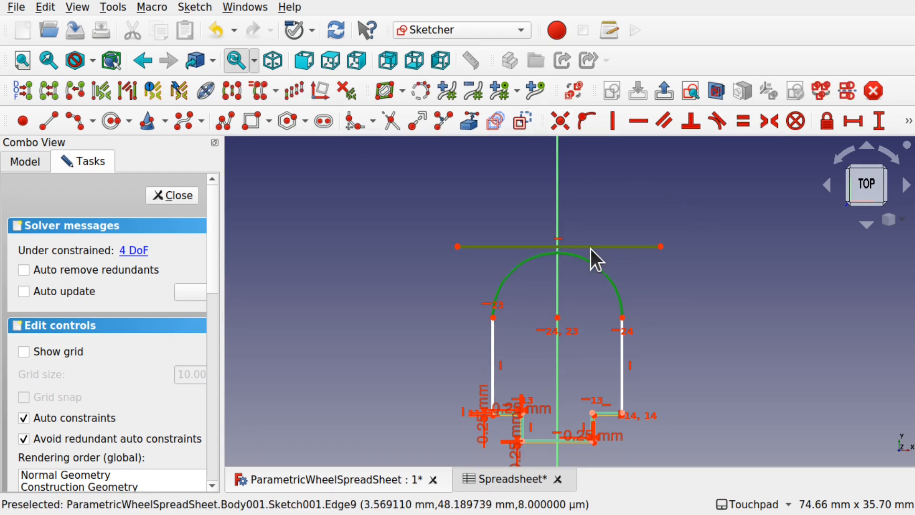
left_click(712, 119)
mouse_move(613, 249)
left_mouse_down()
mouse_move(614, 214)
mouse_move(658, 257)
mouse_move(590, 261)
mouse_move(611, 228)
mouse_move(600, 248)
mouse_move(607, 242)
left_mouse_up()
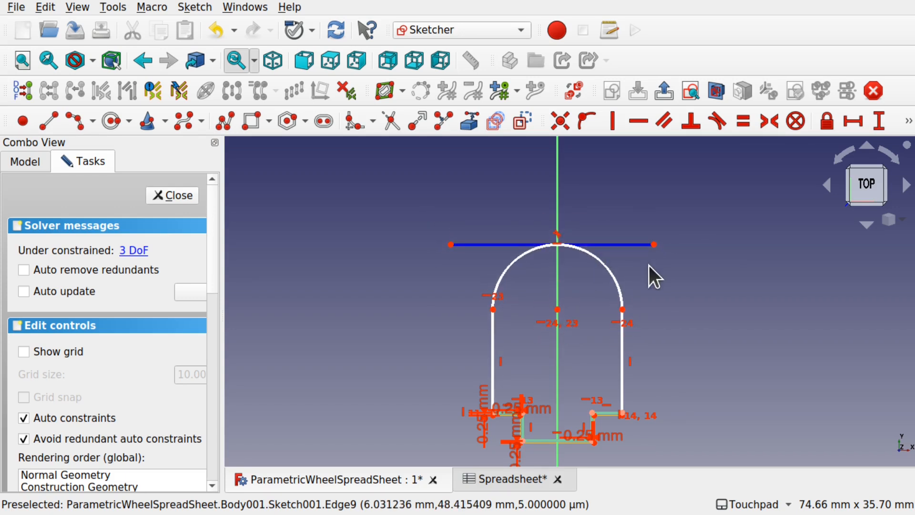
- Set a 20 mm vertical distance from the line's right end to the profile's lower-right corner
left_click(654, 246)
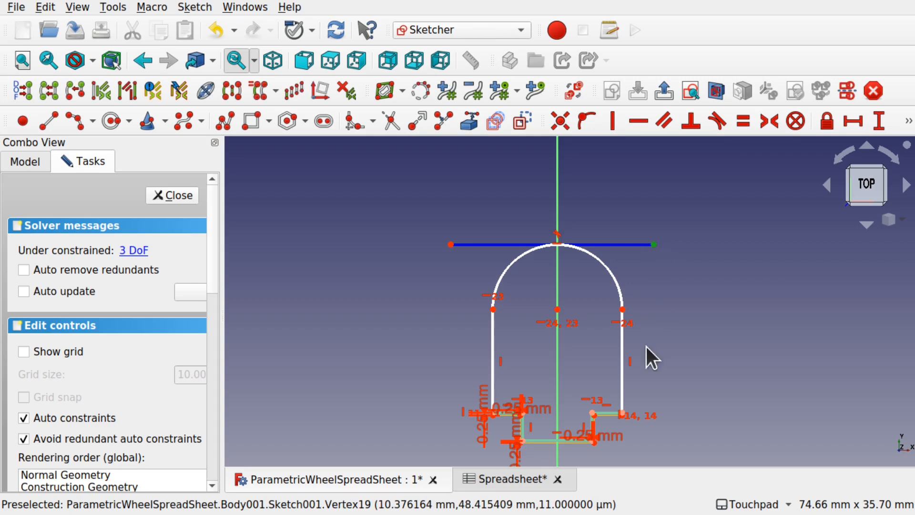
scroll(623, 409, "up", 5)
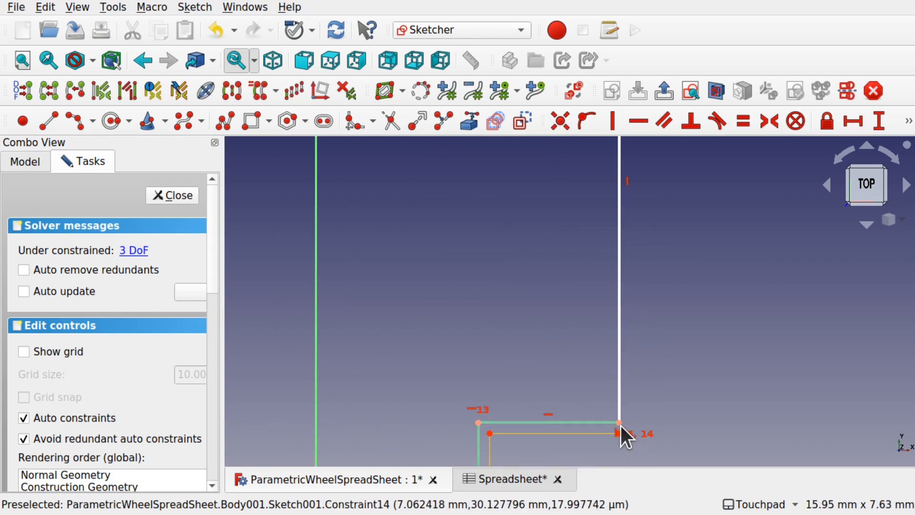
left_click(620, 423)
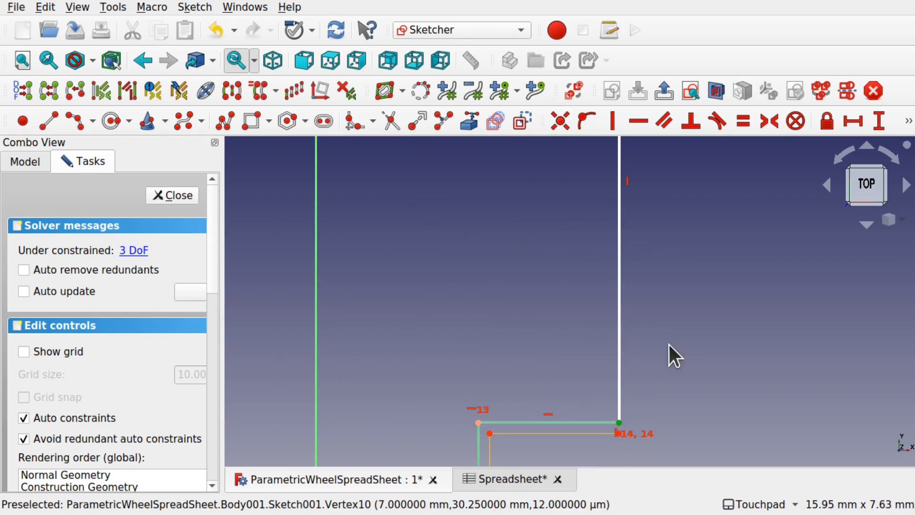
left_click(874, 120)
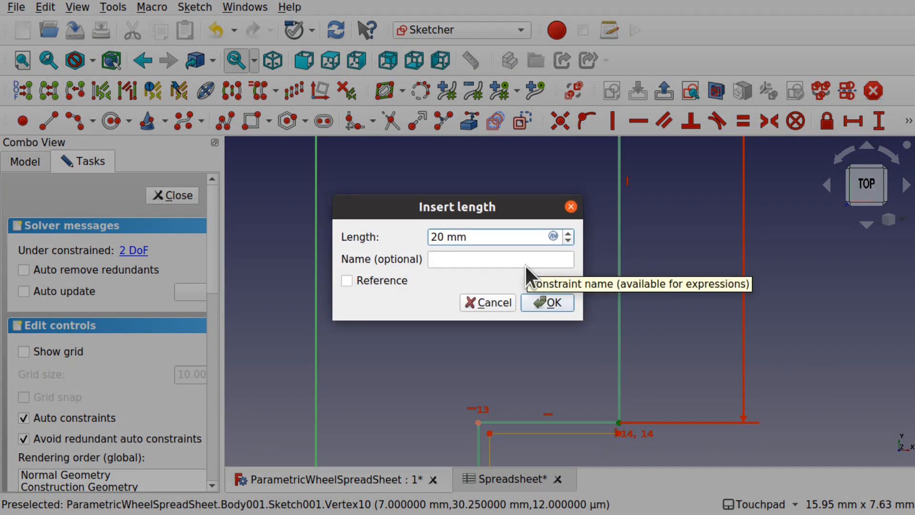
key("Return")
- Pin the construction line's left endpoint onto the vertical axis
scroll(600, 250, "down", 5)
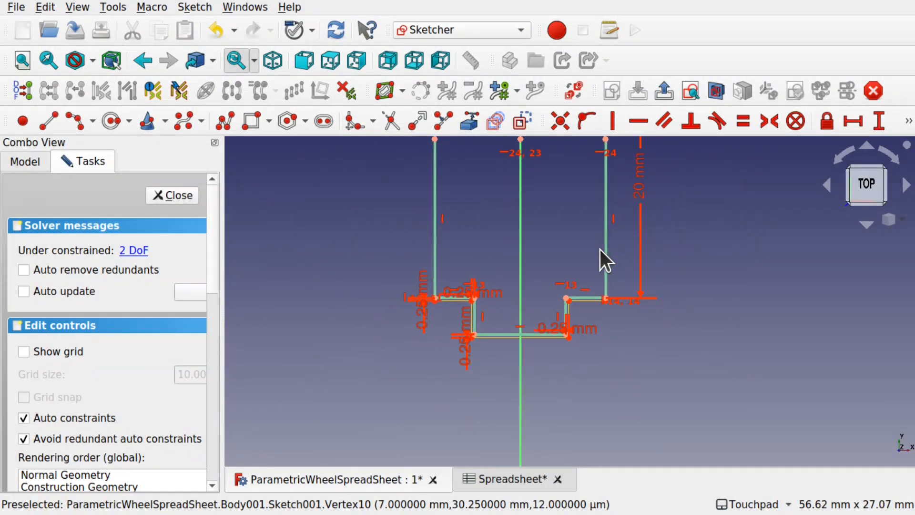
mouse_move(600, 250)
middle_mouse_down()
mouse_move(626, 367)
mouse_move(638, 363)
middle_mouse_up()
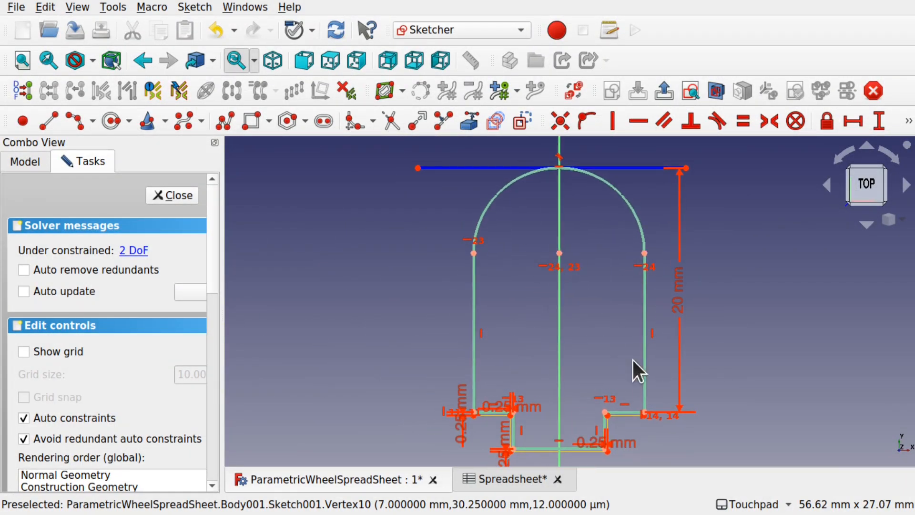
left_click_drag(419, 168, 499, 170)
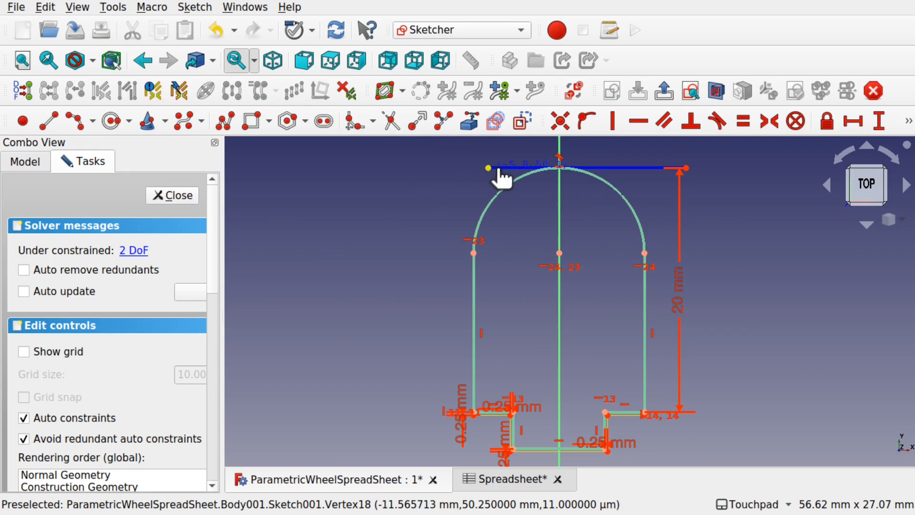
mouse_move(599, 169)
left_mouse_down()
mouse_move(379, 171)
mouse_move(590, 170)
left_mouse_up()
left_click(602, 167)
left_click(559, 153)
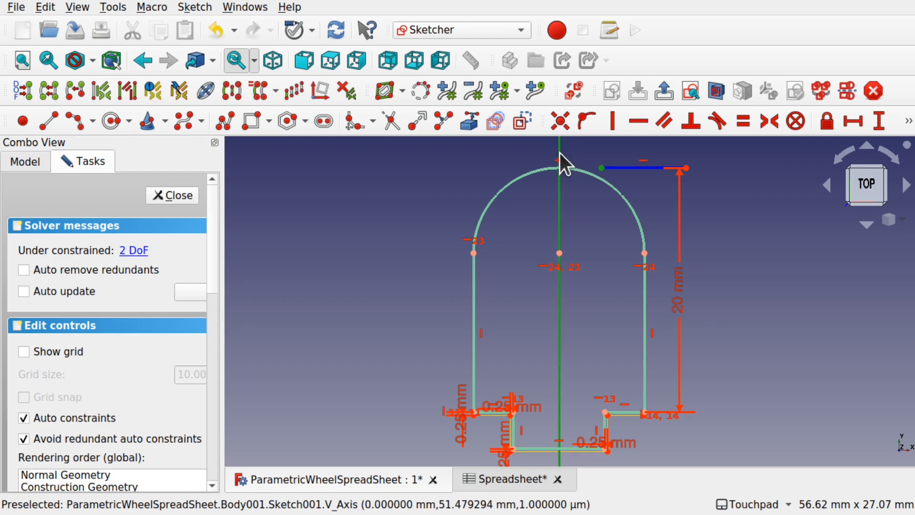
left_click(586, 123)
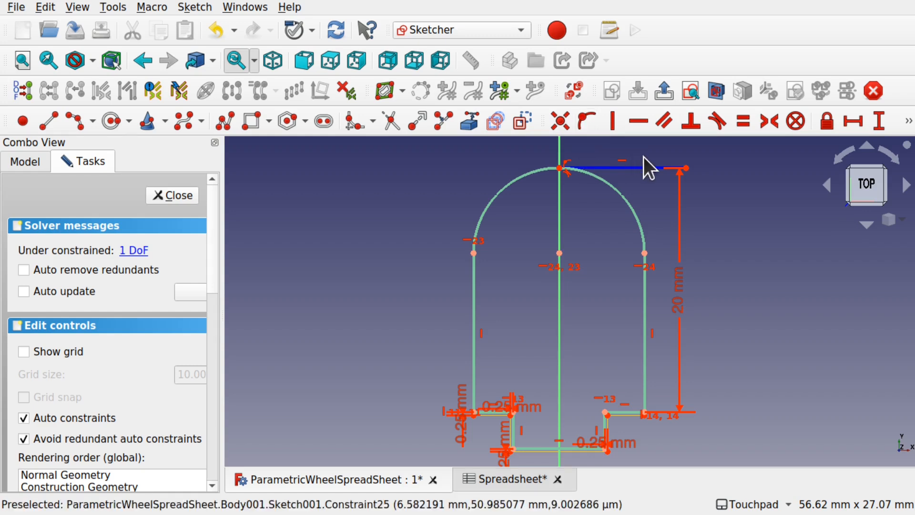
- Align the line's right endpoint vertically with the arch end to fully constrain the sketch
left_click_drag(648, 170, 676, 189)
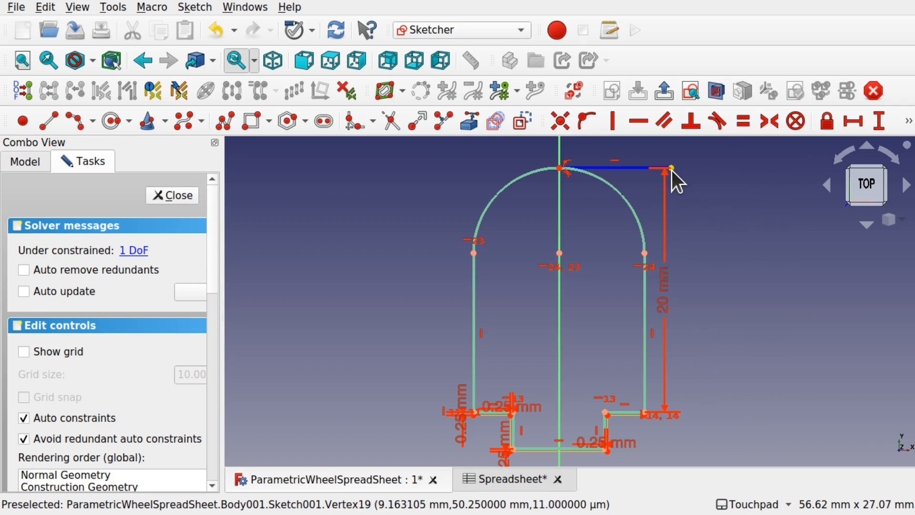
left_click(671, 168)
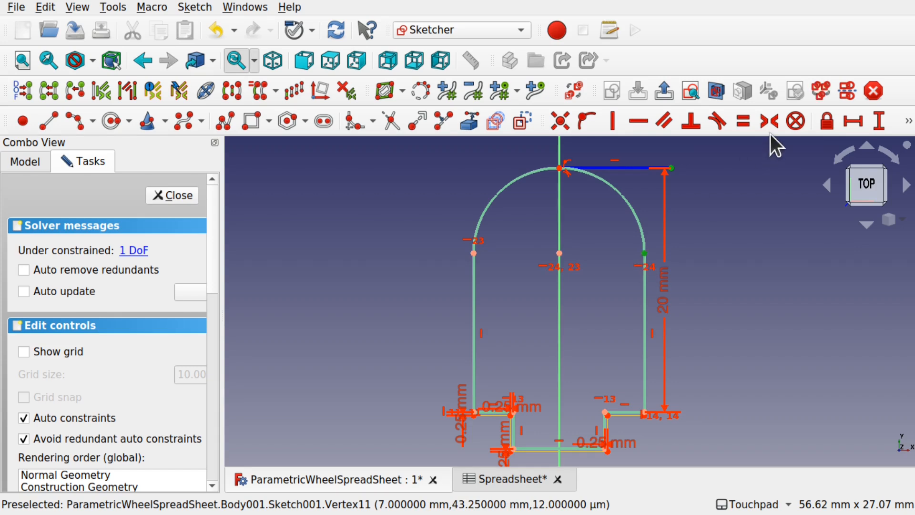
left_click(612, 122)
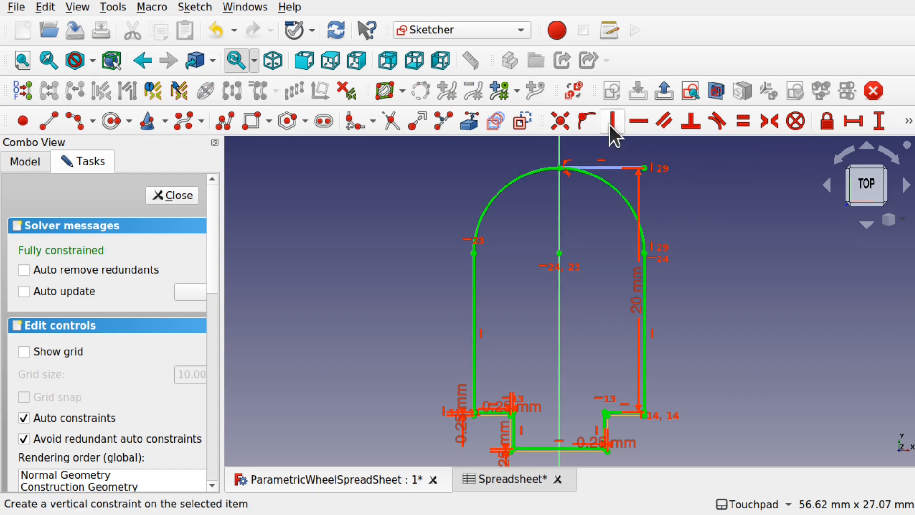
scroll(591, 294, "down", 3)
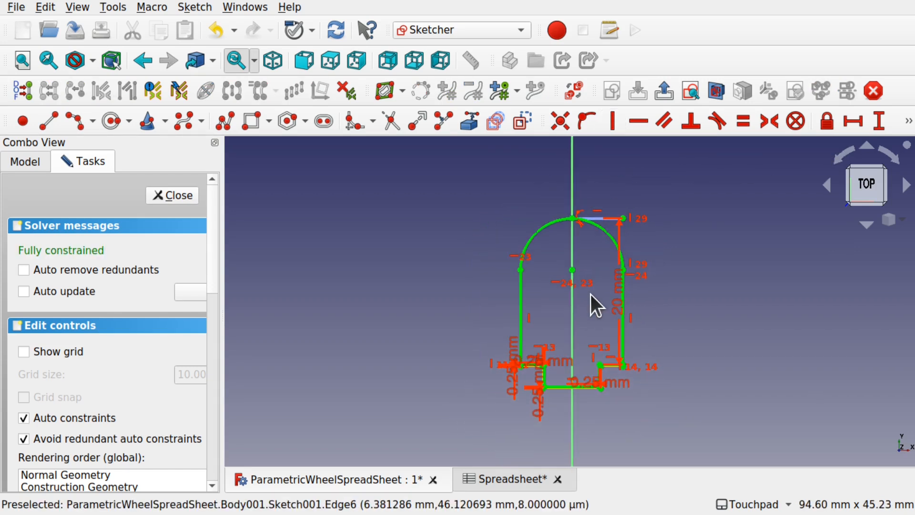
- Close the tyre sketch and start a Revolution of the profile
left_click(162, 199)
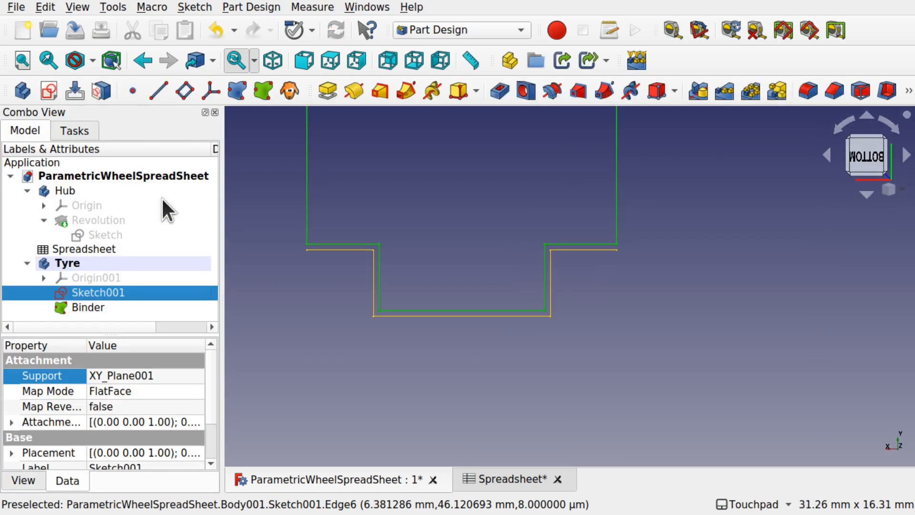
scroll(457, 245, "down", 5)
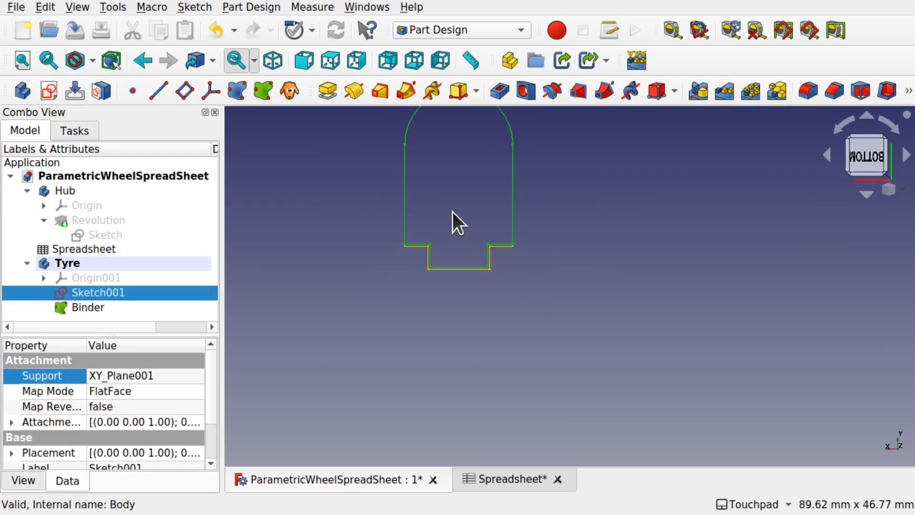
middle_click_drag(466, 208, 534, 308, "shift")
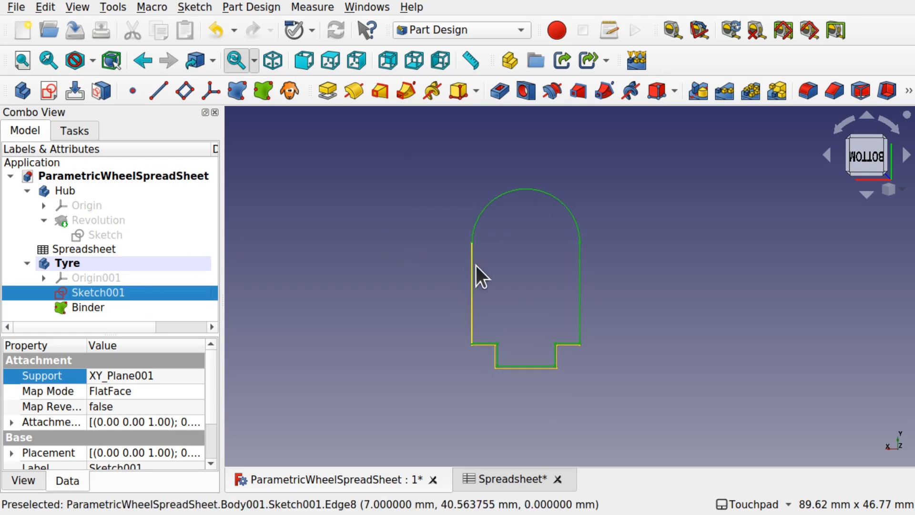
left_click(258, 7)
left_click(257, 6)
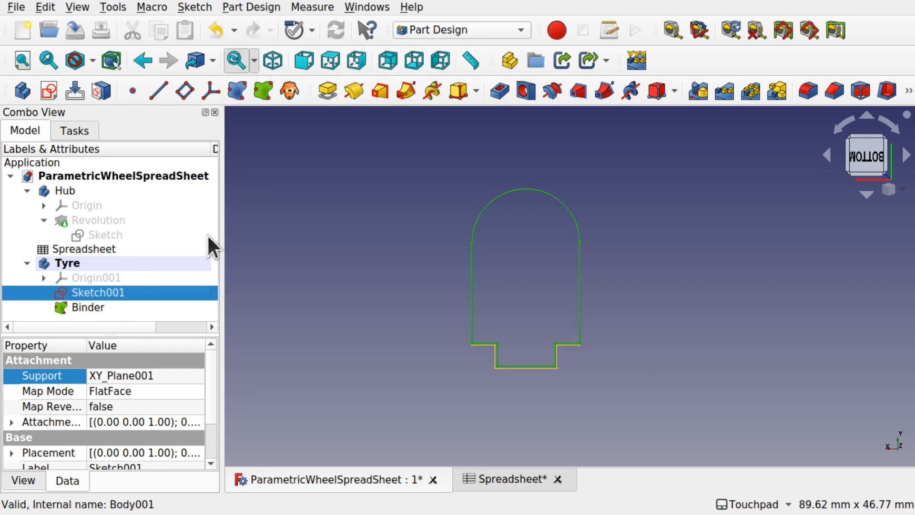
left_click(255, 6)
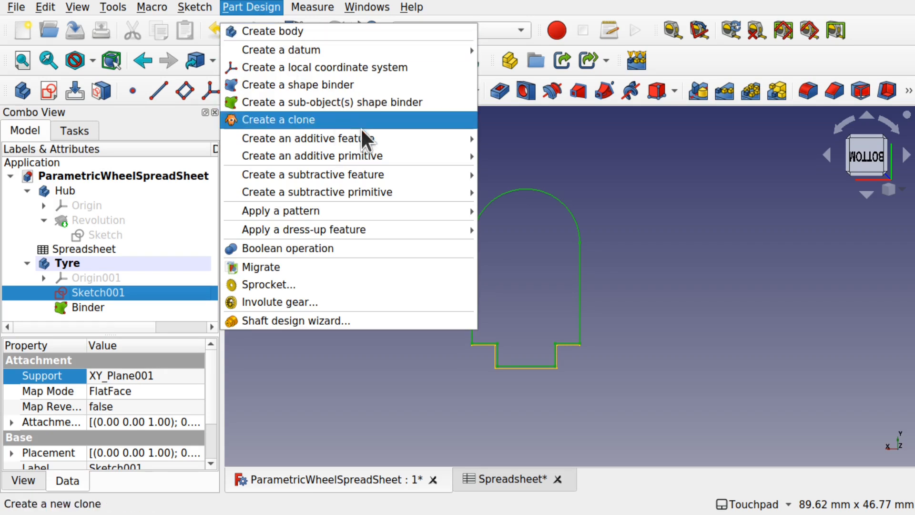
mouse_move(388, 134)
left_click(529, 152)
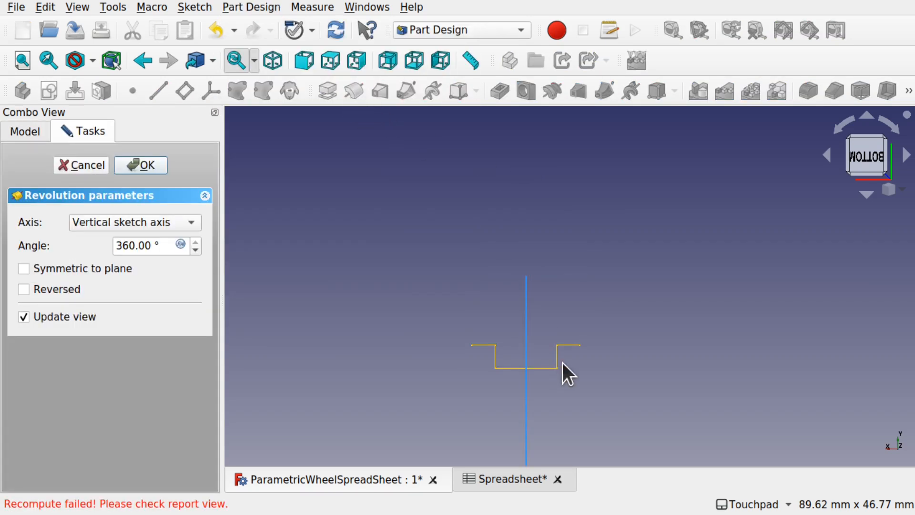
scroll(567, 361, "down", 3)
scroll(567, 362, "up", 4)
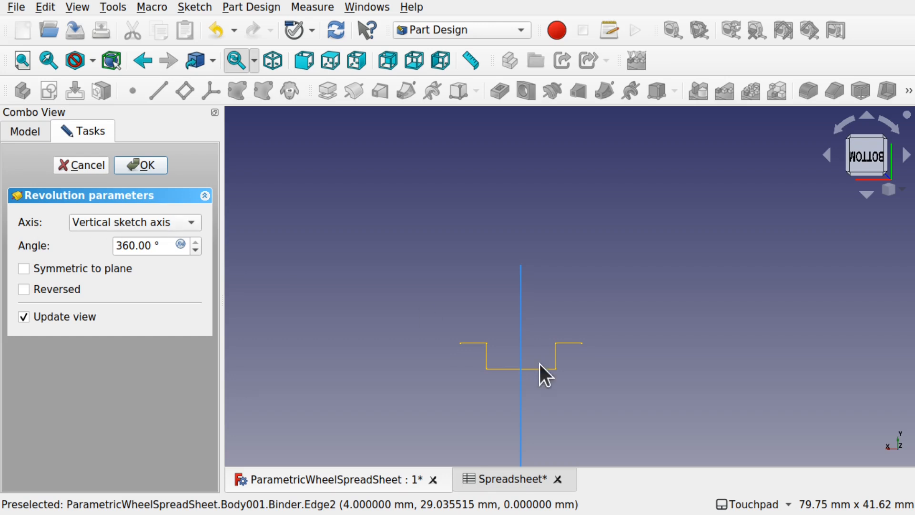
- Revolve 360° about the horizontal sketch axis and accept it as Revolution001
left_click(146, 224)
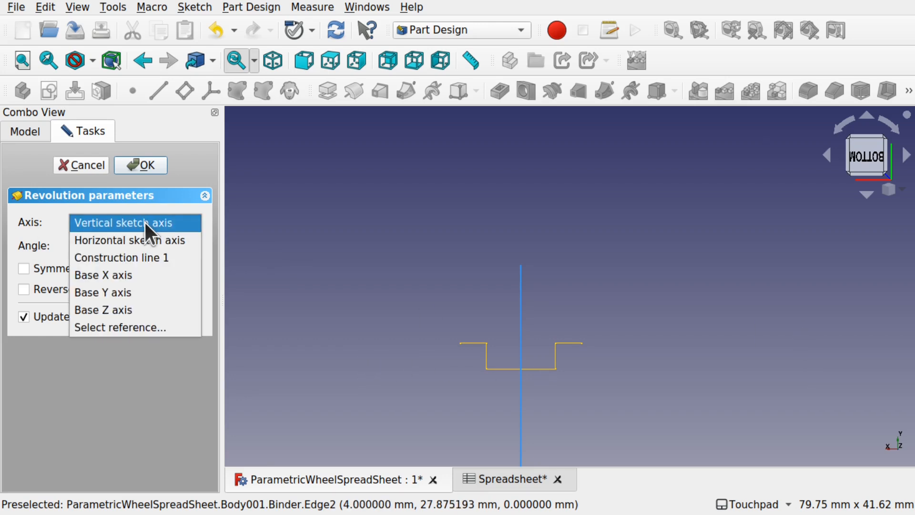
left_click(145, 236)
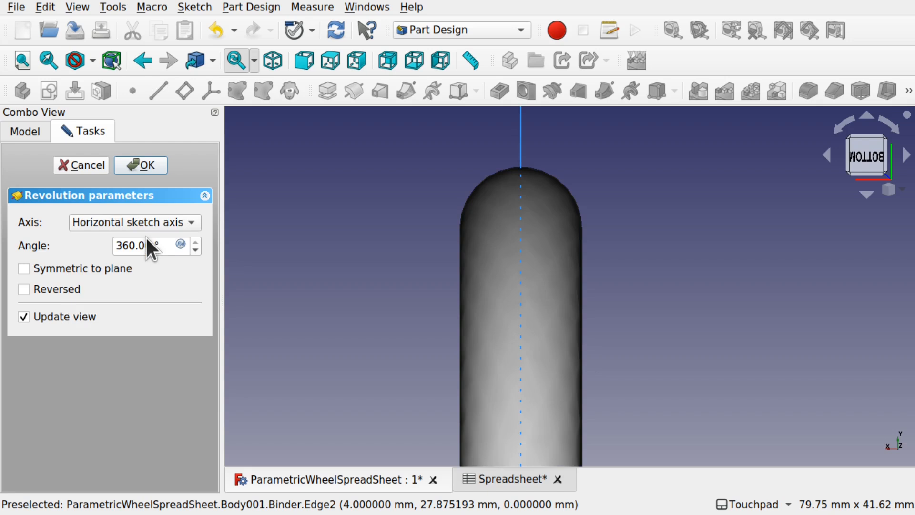
left_click_drag(523, 325, 523, 348, "alt")
scroll(625, 331, "down", 2)
scroll(645, 220, "down", 5)
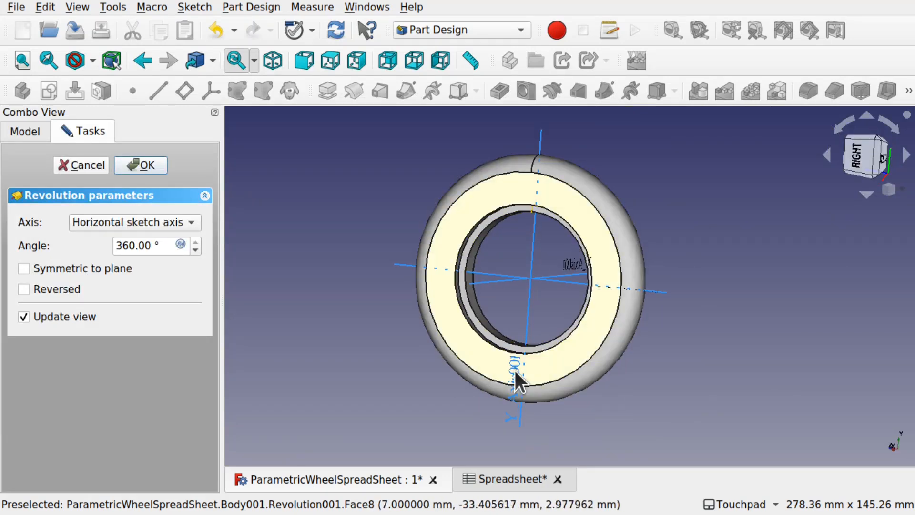
scroll(531, 382, "up", 5)
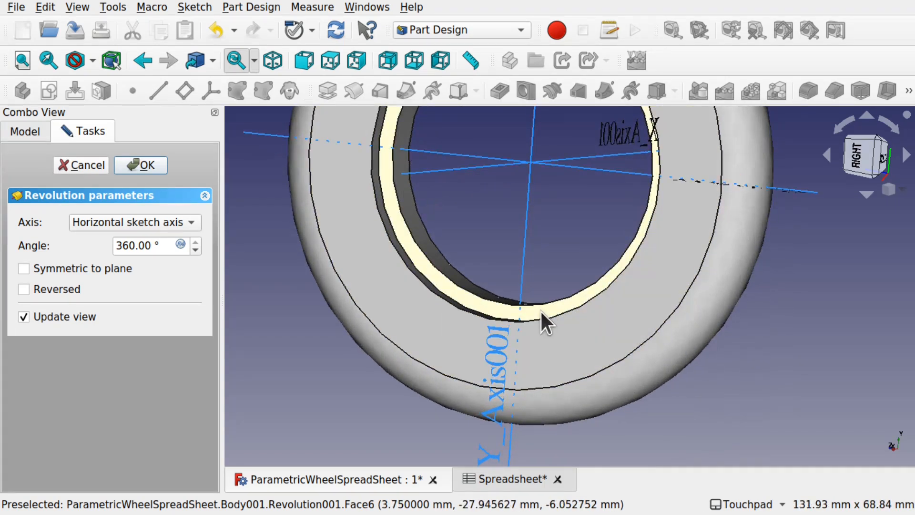
left_click(141, 165)
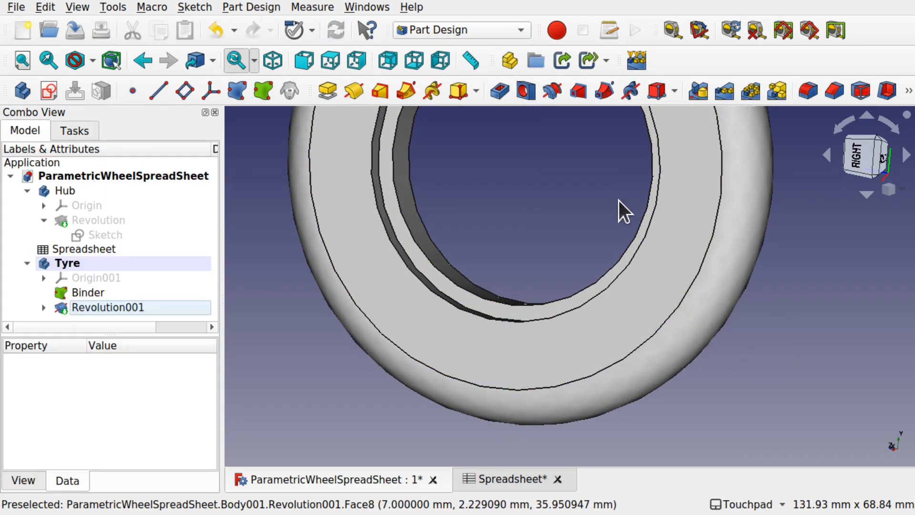
- Unhide the hub's Revolution so the hub shows inside the tyre
scroll(557, 216, "down", 5)
left_click_drag(632, 207, 457, 205, "alt")
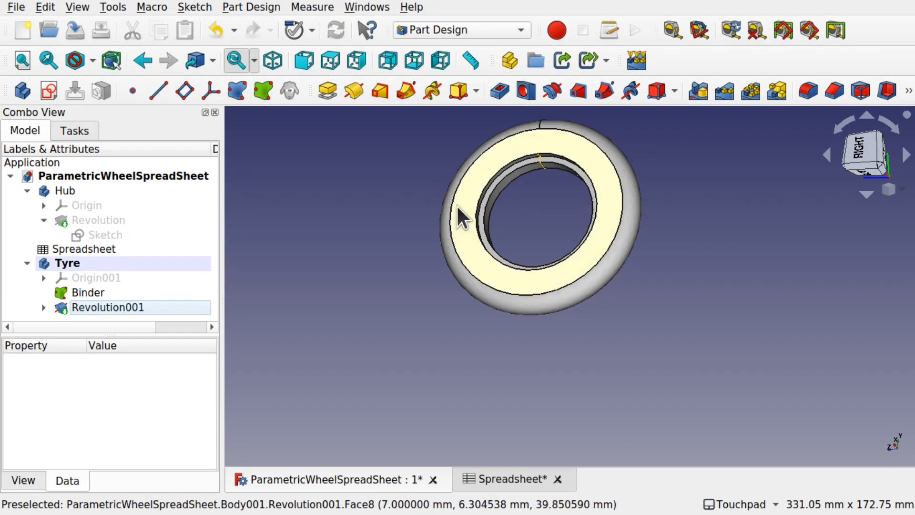
left_click(107, 217)
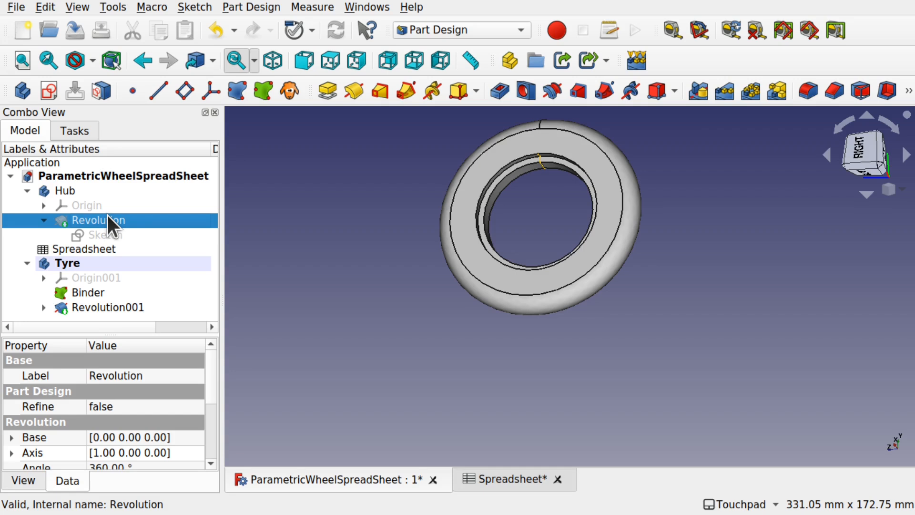
key("space")
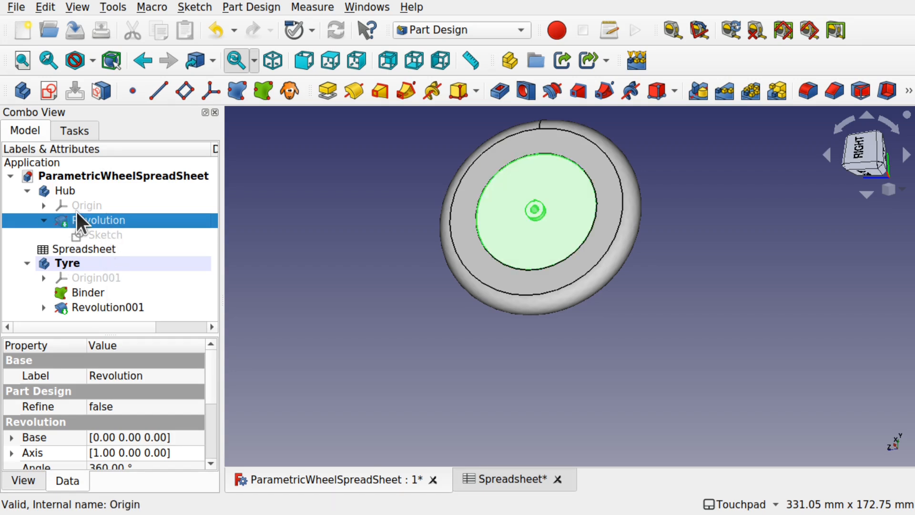
left_click_drag(628, 200, 563, 196, "alt")
scroll(562, 196, "up", 3)
scroll(562, 196, "down", 3)
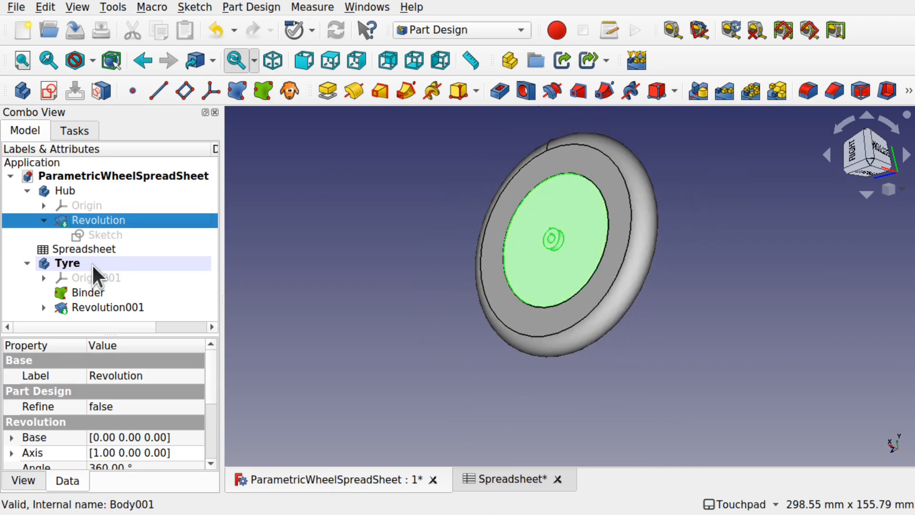
- Open Sketch001 under Revolution001, move the 20 mm dimension aside, and close it
left_click(52, 298)
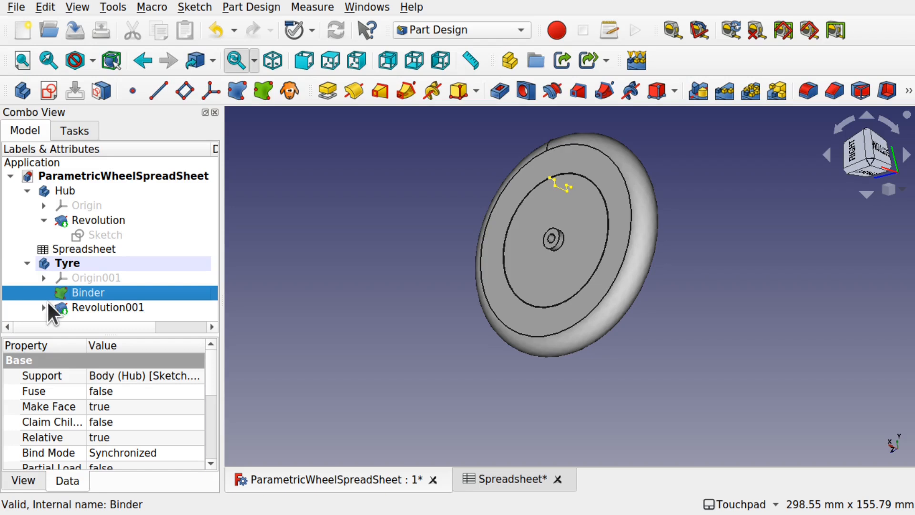
left_click(44, 304)
scroll(141, 285, "down", 1)
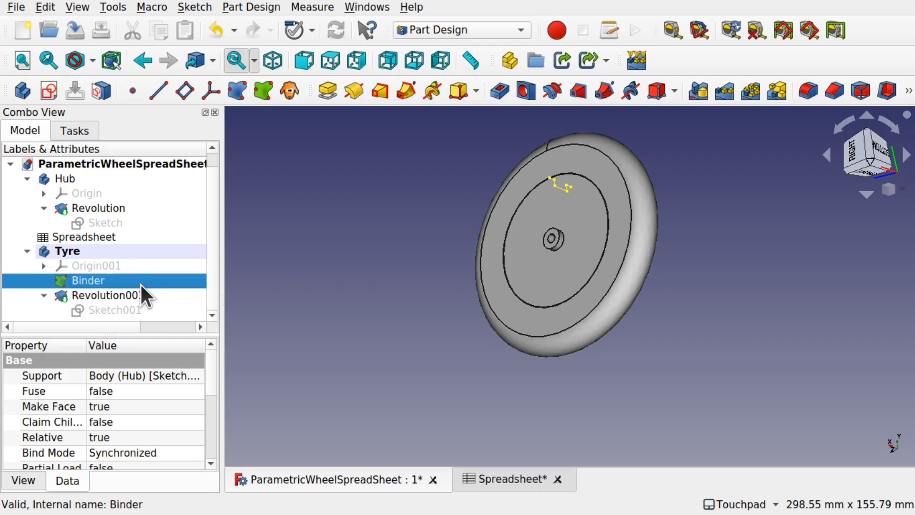
left_click(127, 311)
double_click(127, 313)
scroll(588, 270, "up", 5)
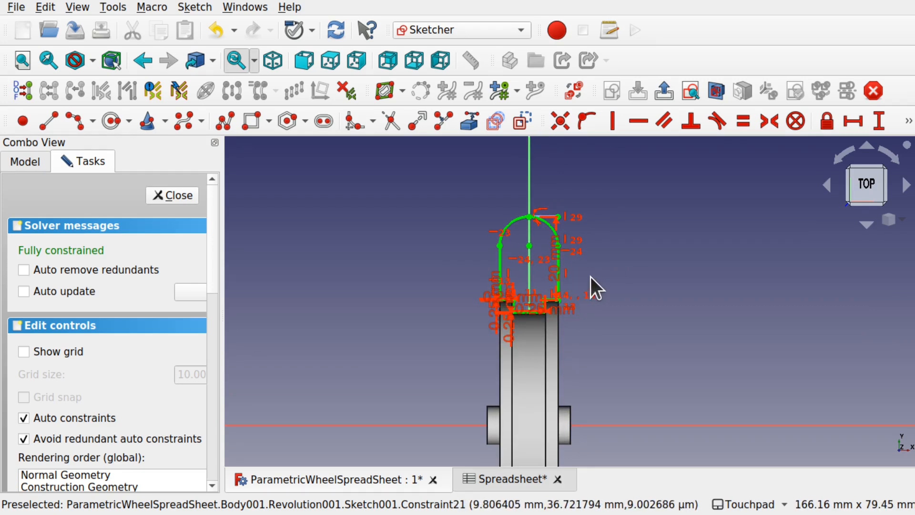
left_click_drag(590, 277, 527, 284, "alt")
scroll(528, 283, "up", 4)
left_click_drag(591, 276, 663, 273)
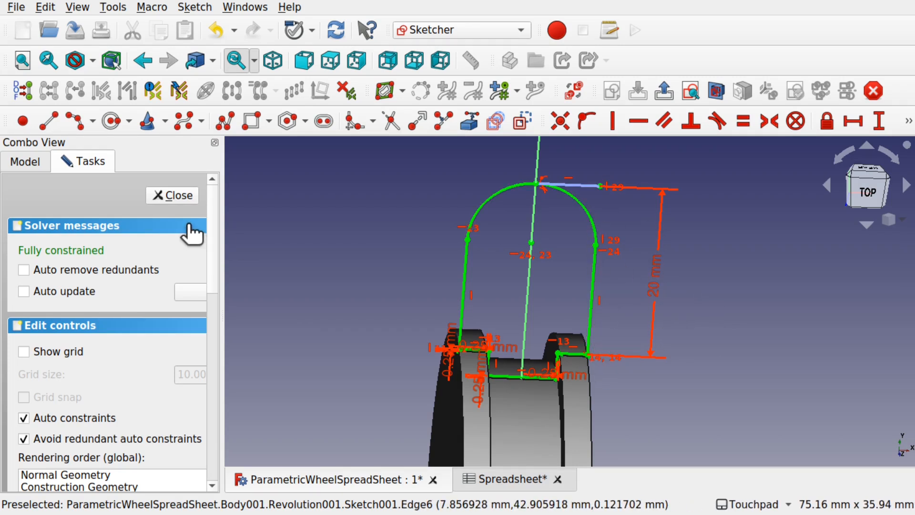
left_click(178, 199)
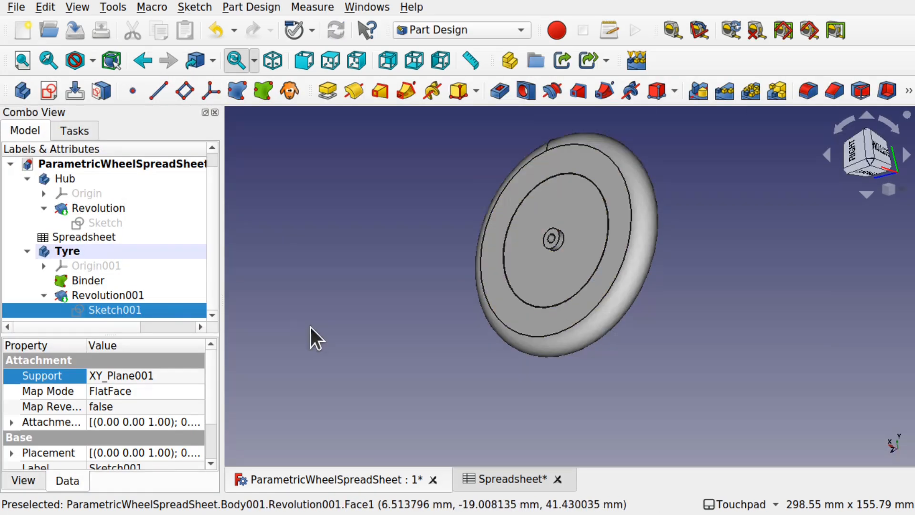
- Save, then change HubRadius in B2 from 30 to 130 and view the enlarged hub
key("ctrl+s")
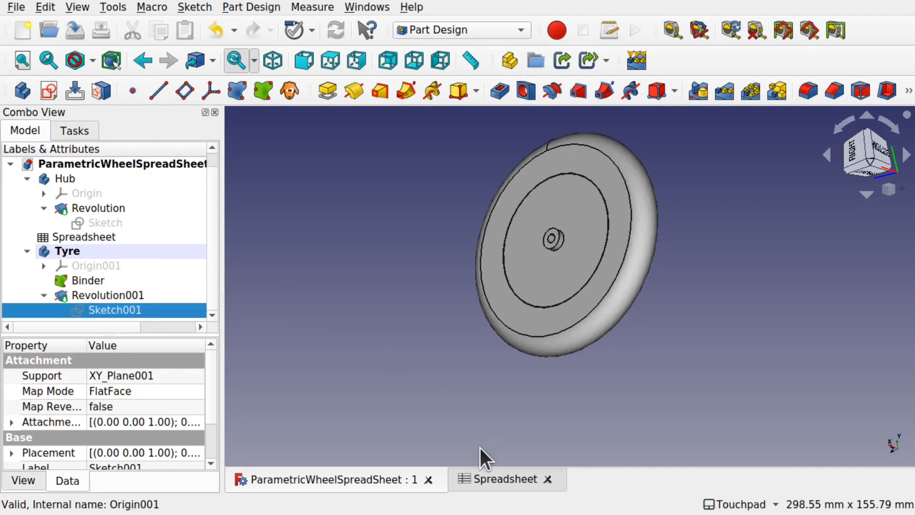
left_click(508, 480)
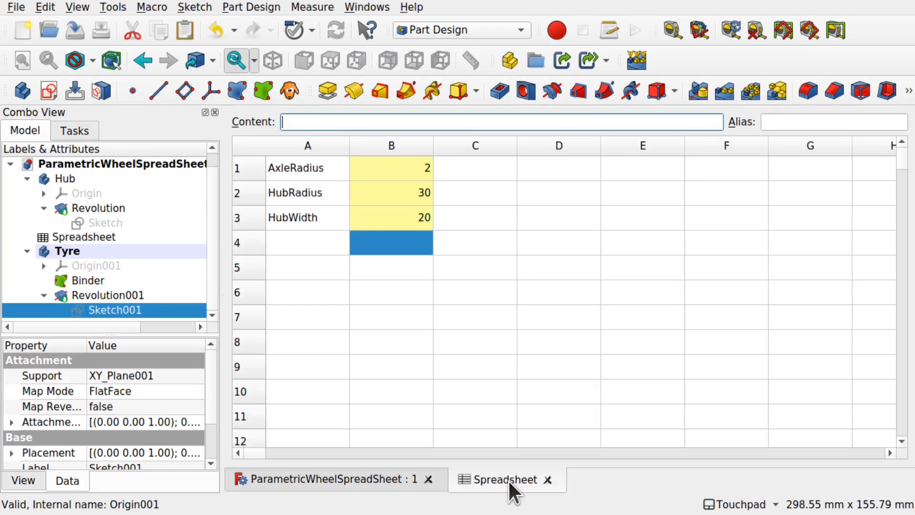
left_click(408, 196)
double_click(408, 196)
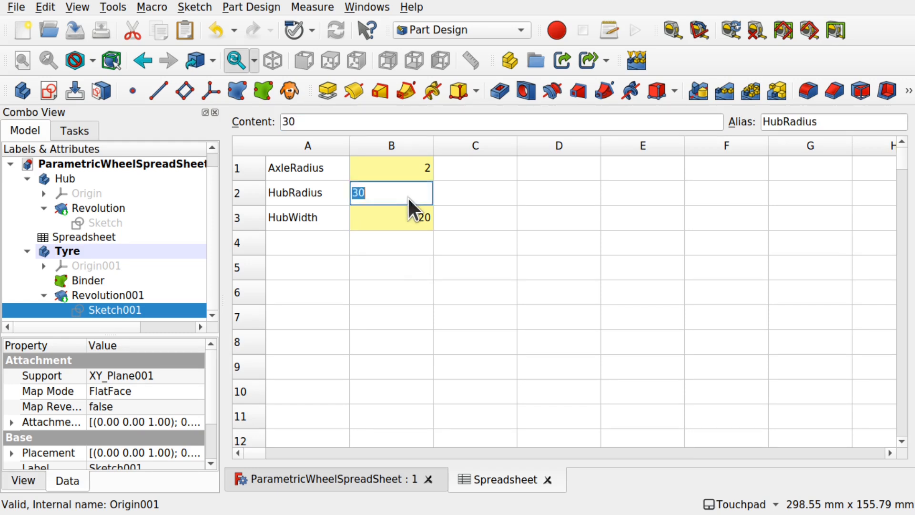
key("Home")
type("1")
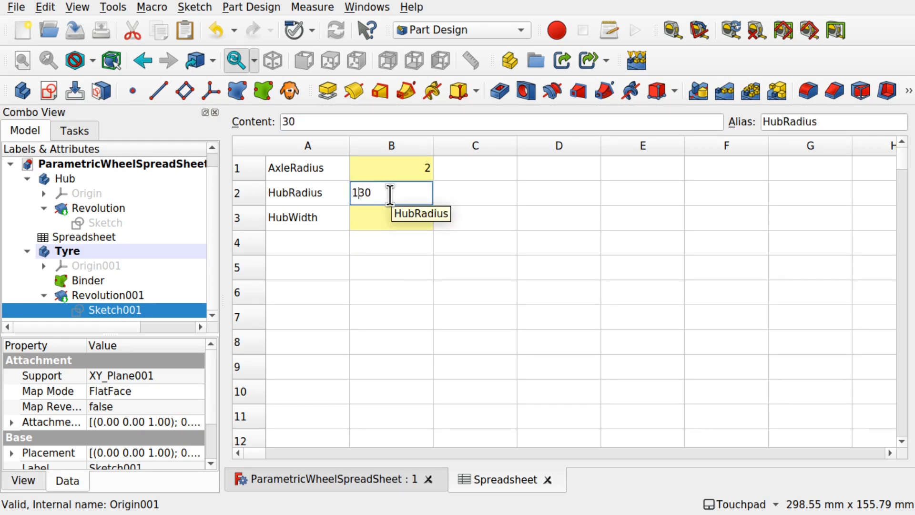
left_click(481, 253)
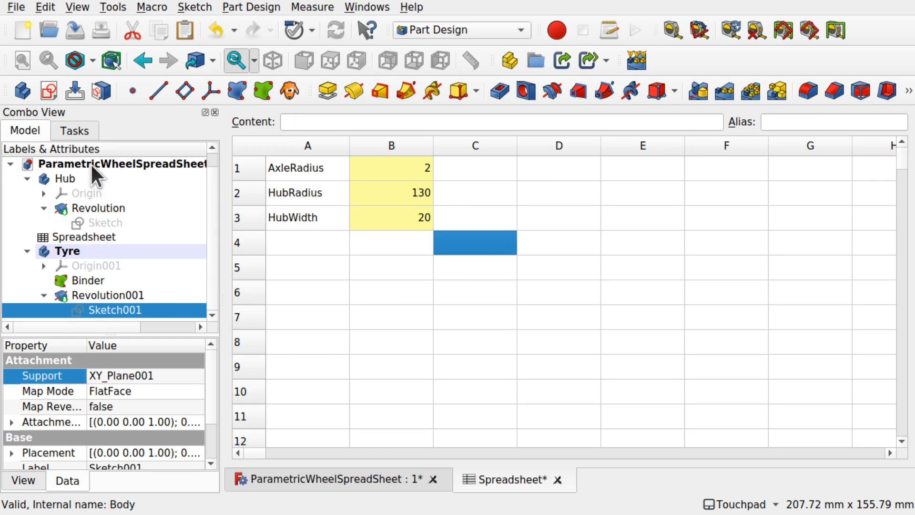
left_click(382, 484)
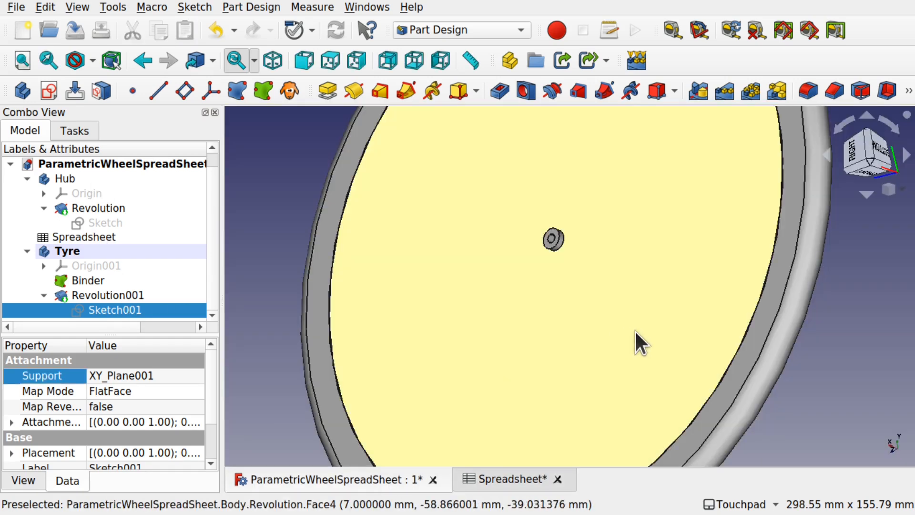
scroll(635, 330, "down", 4)
left_click_drag(635, 330, 811, 361, "alt")
left_click_drag(628, 271, 649, 285, "alt")
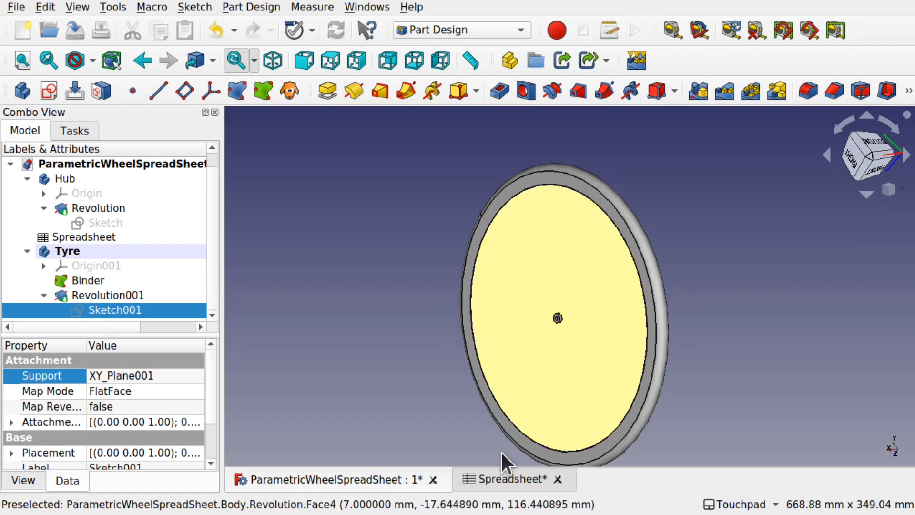
- Restore HubRadius in B2 to 30 and check the wheel shrinks back
left_click(505, 479)
left_click(413, 192)
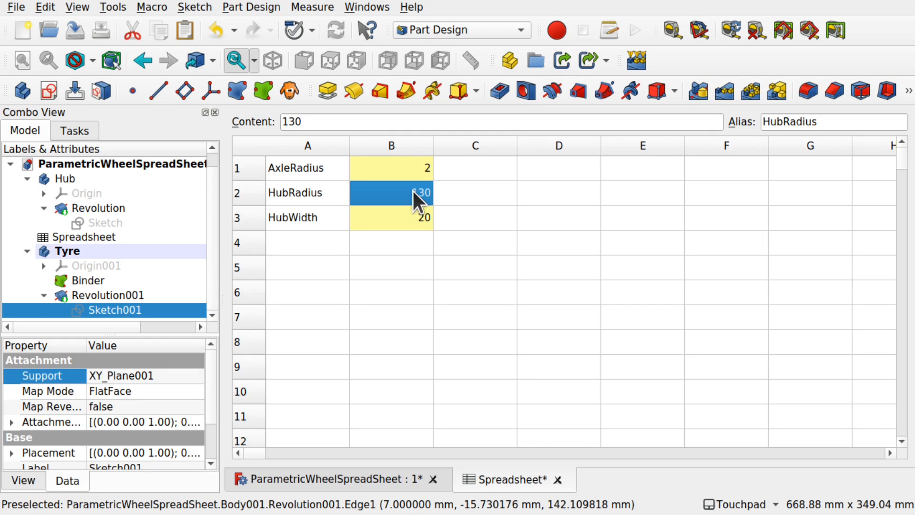
double_click(413, 190)
key("BackSpace")
key("BackSpace")
key("BackSpace")
type("30")
key("Return")
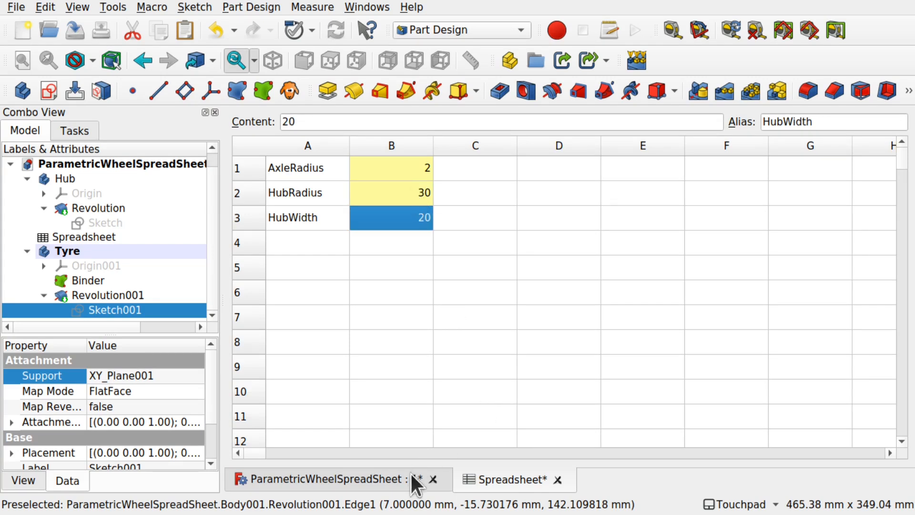
left_click(402, 483)
mouse_move(571, 374)
left_mouse_down("alt")
mouse_move(655, 351)
mouse_move(585, 370)
left_mouse_up("alt")
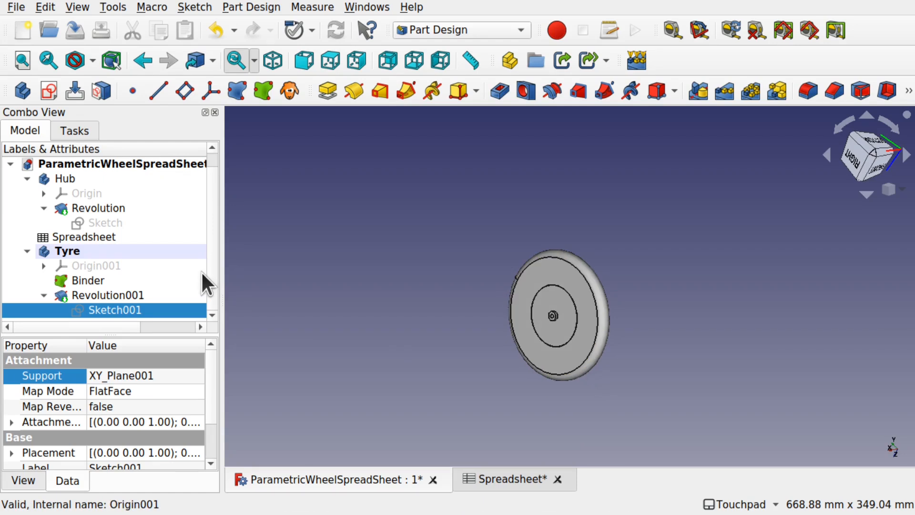
- Add a spreadsheet row with label TyreHeight in A4 and value 10 in B4
double_click(99, 239)
double_click(310, 241)
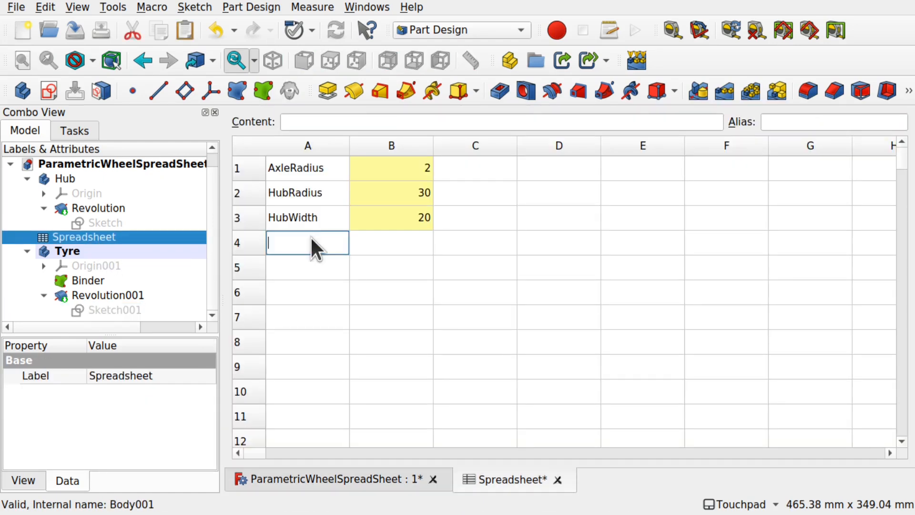
type("TyreHeight")
double_click(405, 241)
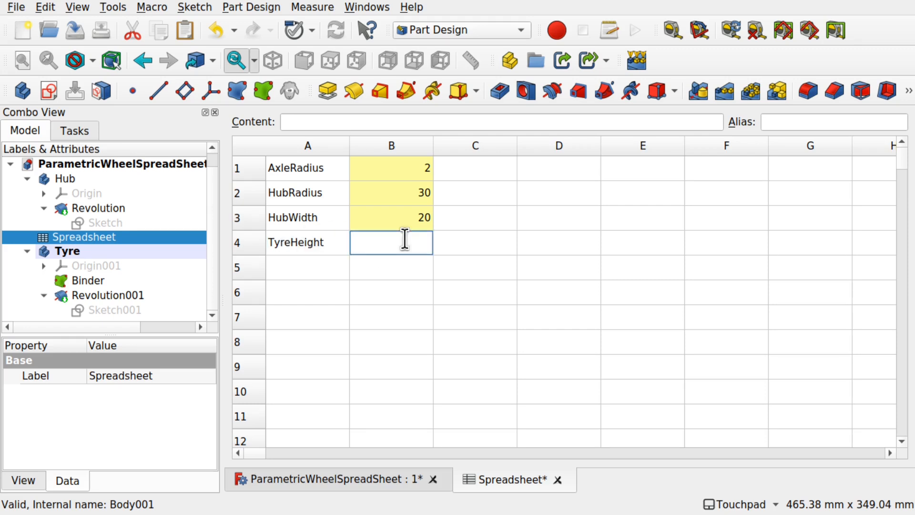
type("10")
left_click(481, 250)
- Give cell B4 the alias TyreHeight and return to the 3D view
left_click(403, 242)
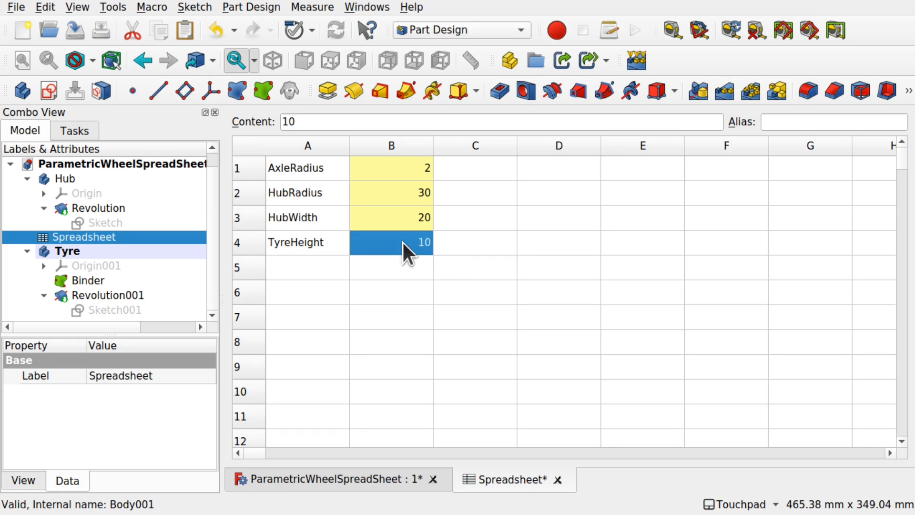
left_click(794, 124)
type("Ty")
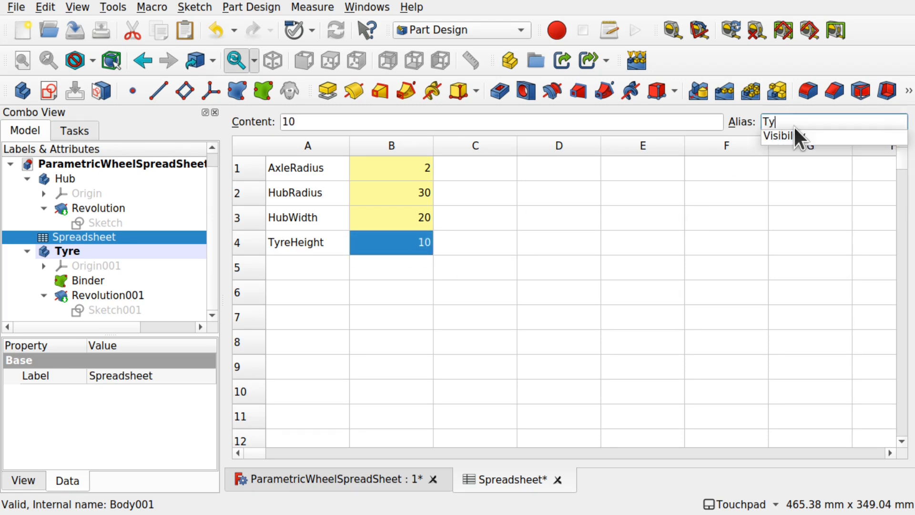
type("reHeight")
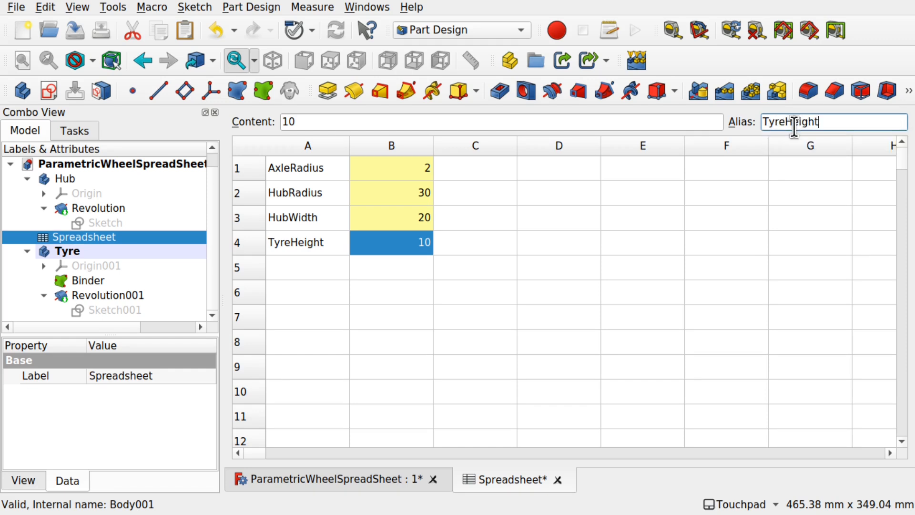
key("Return")
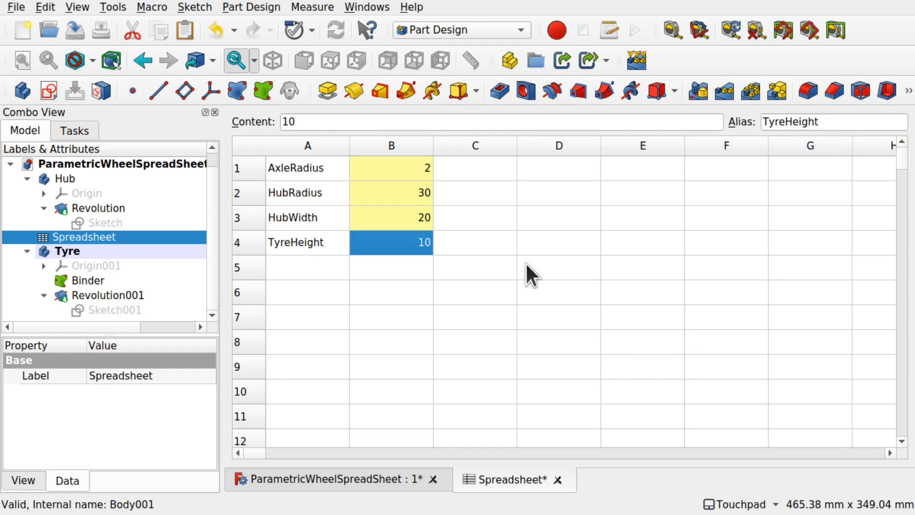
left_click(542, 242)
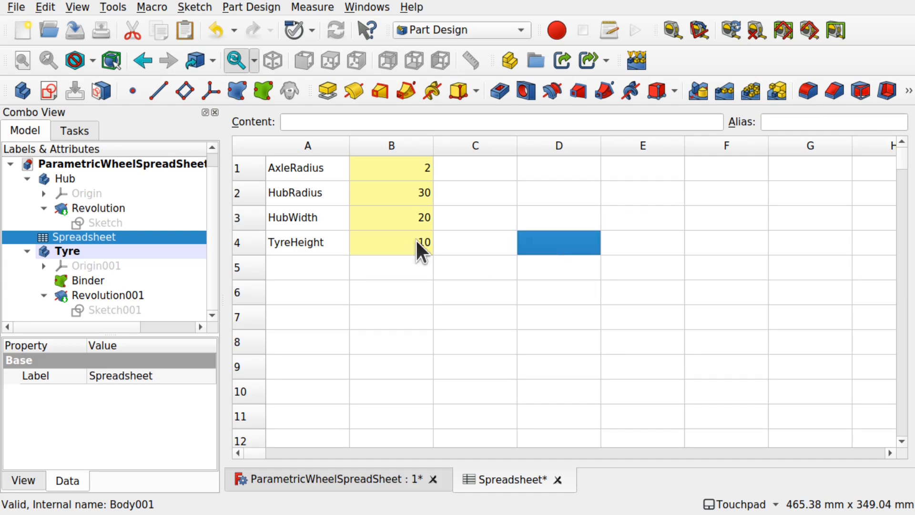
left_click(323, 487)
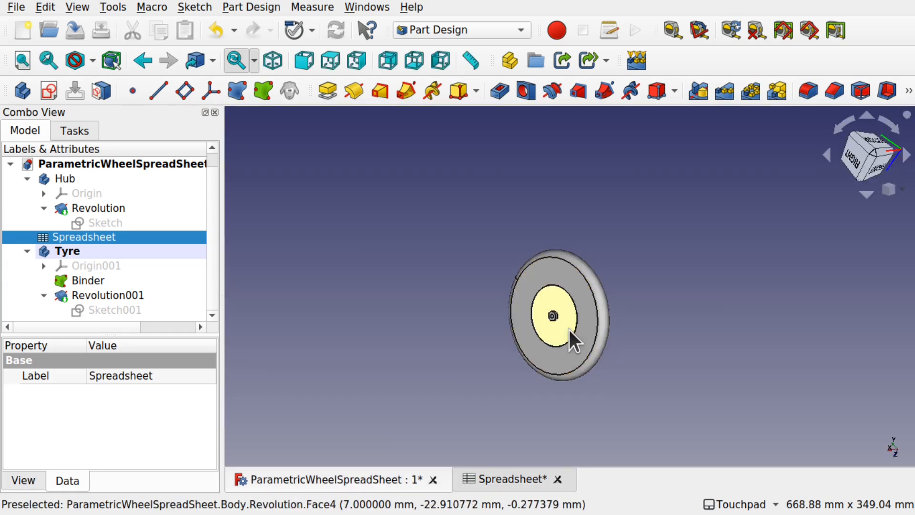
scroll(569, 328, "up", 5)
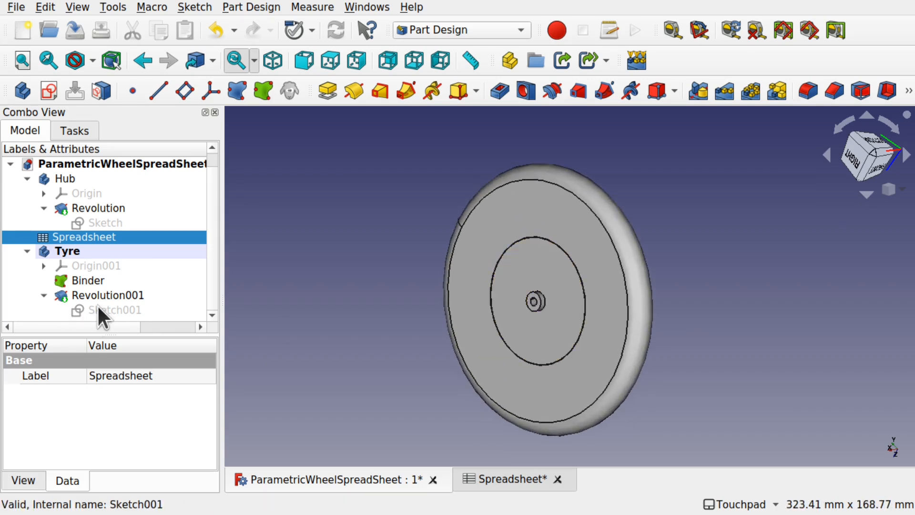
double_click(119, 308)
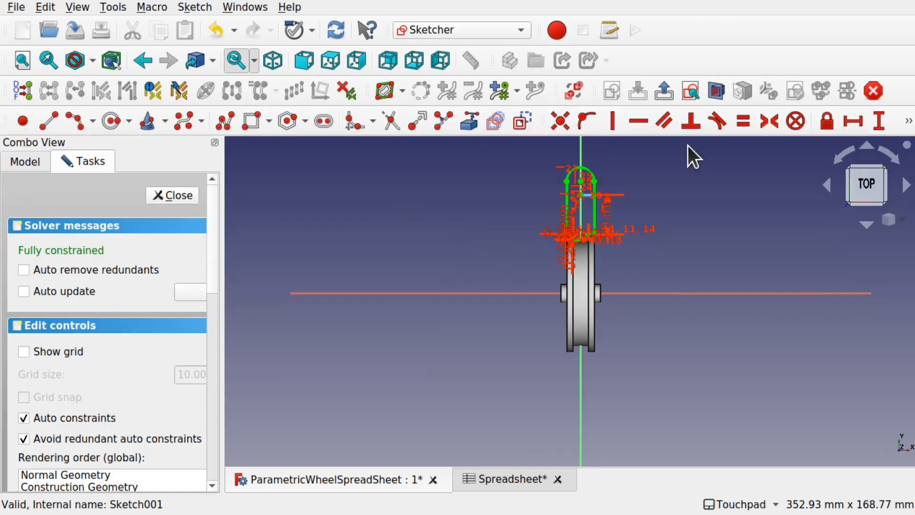
- Delete the short horizontal line at the arc centre
scroll(599, 186, "up", 6)
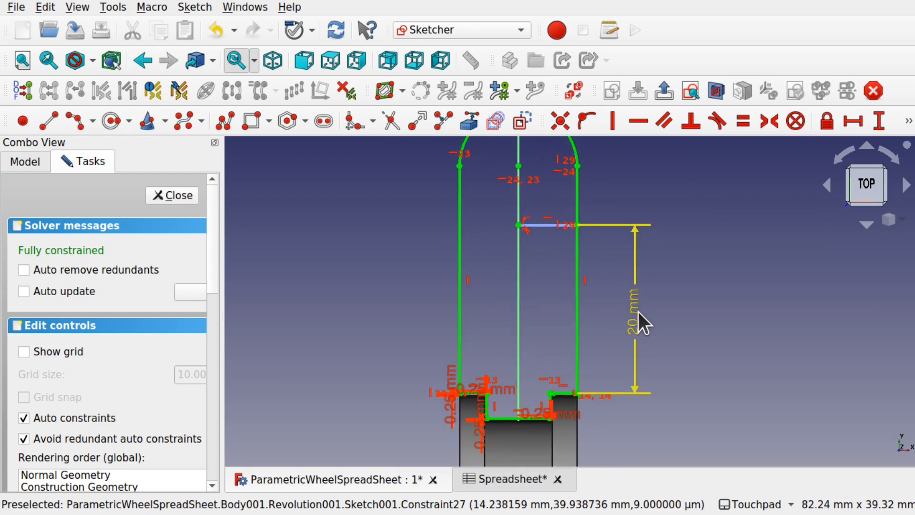
middle_click_drag(639, 313, 636, 311, "alt")
middle_click_drag(554, 216, 553, 307, "shift")
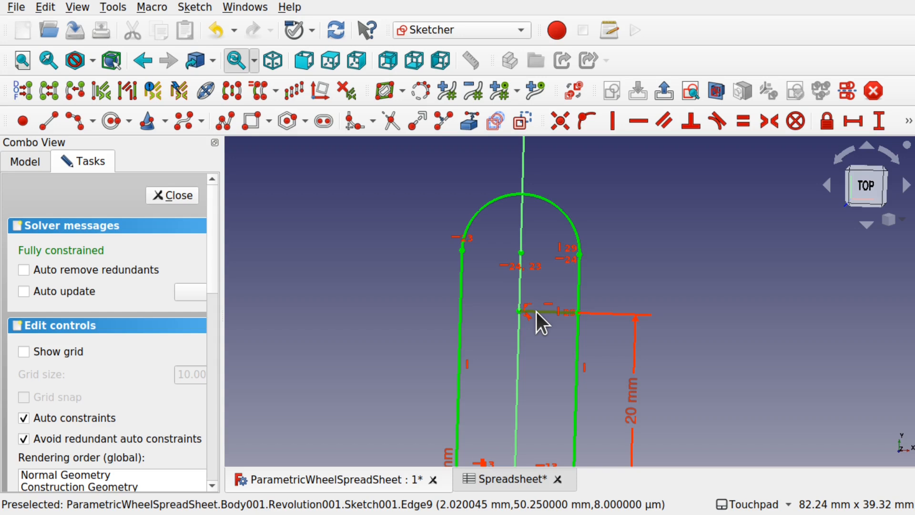
key("Delete")
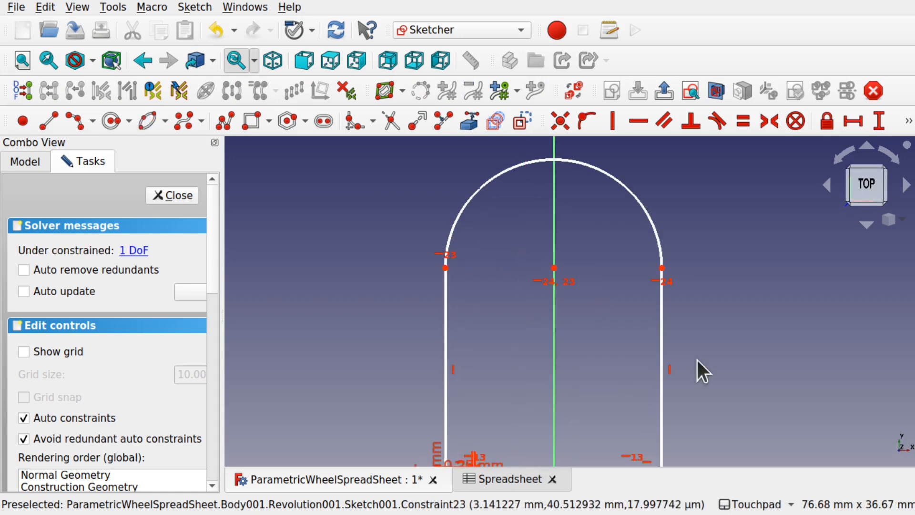
- Place a point at the top of the arc, then delete it again
left_click(31, 120)
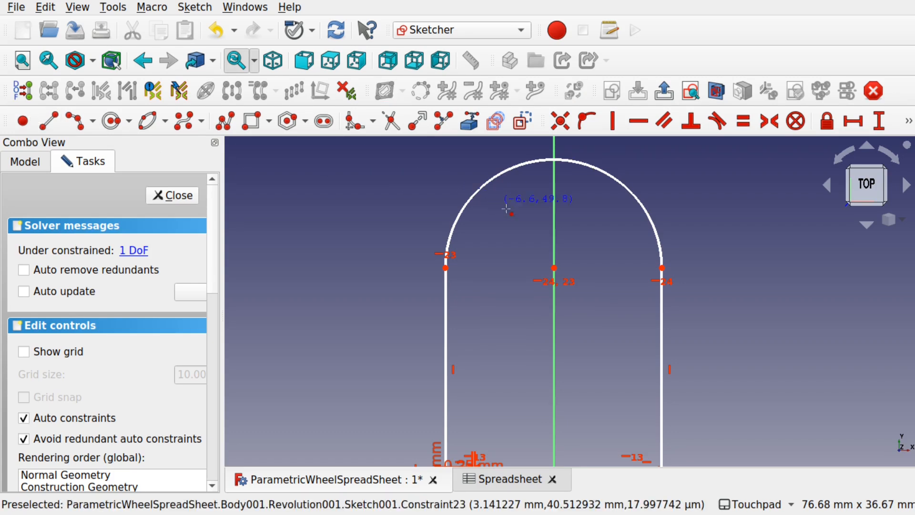
left_click(555, 160)
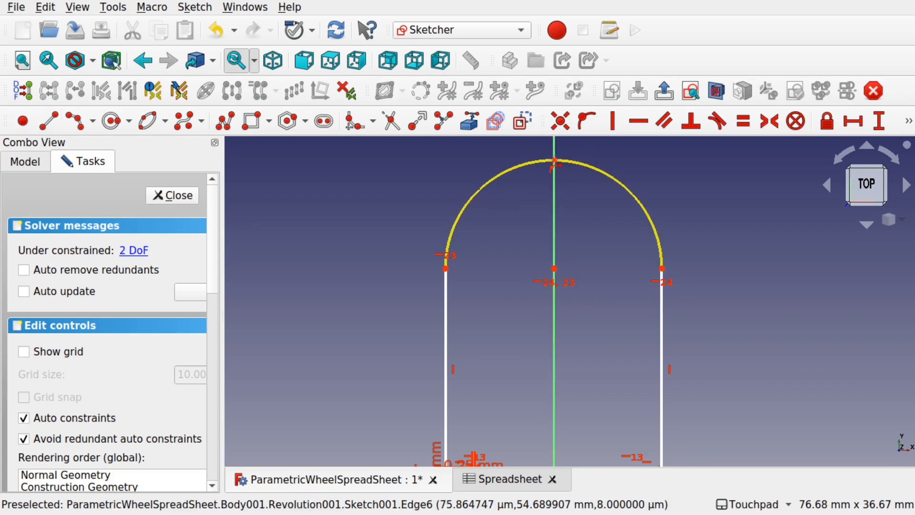
scroll(698, 448, "down", 4)
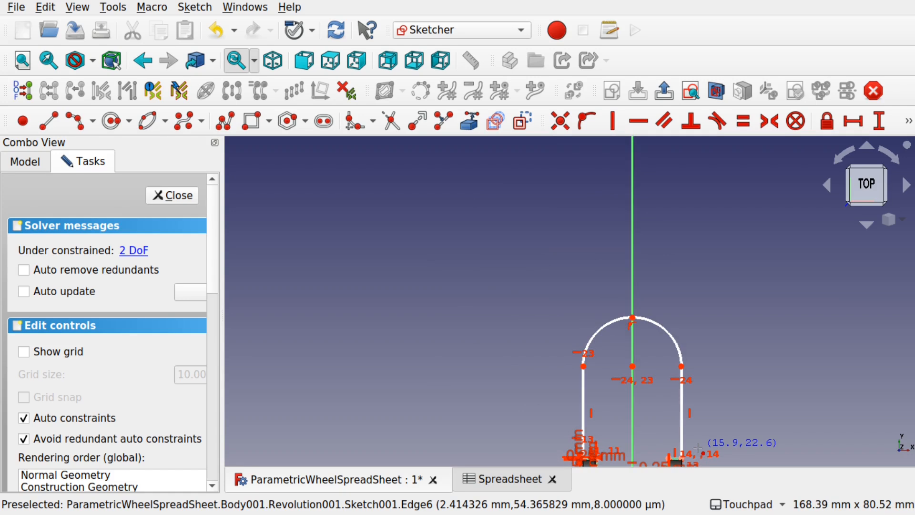
middle_click_drag(721, 453, 676, 412, "shift")
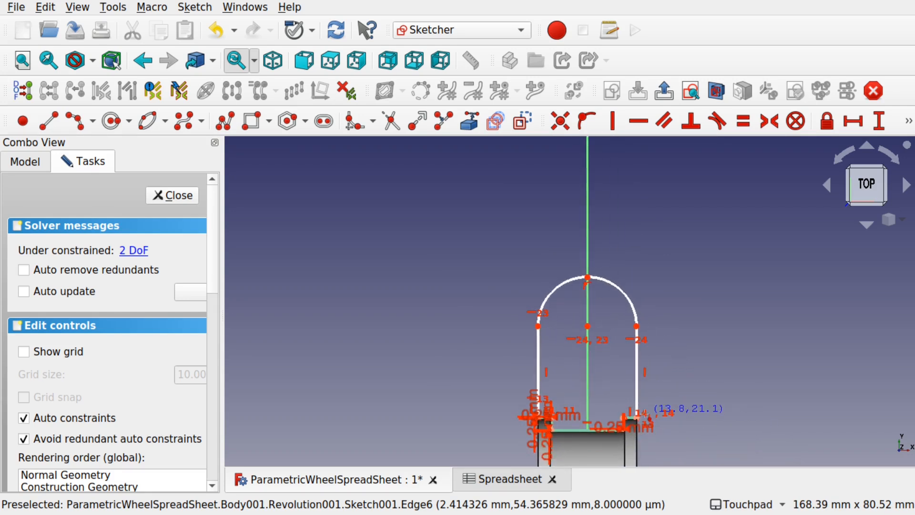
scroll(633, 282, "up", 5)
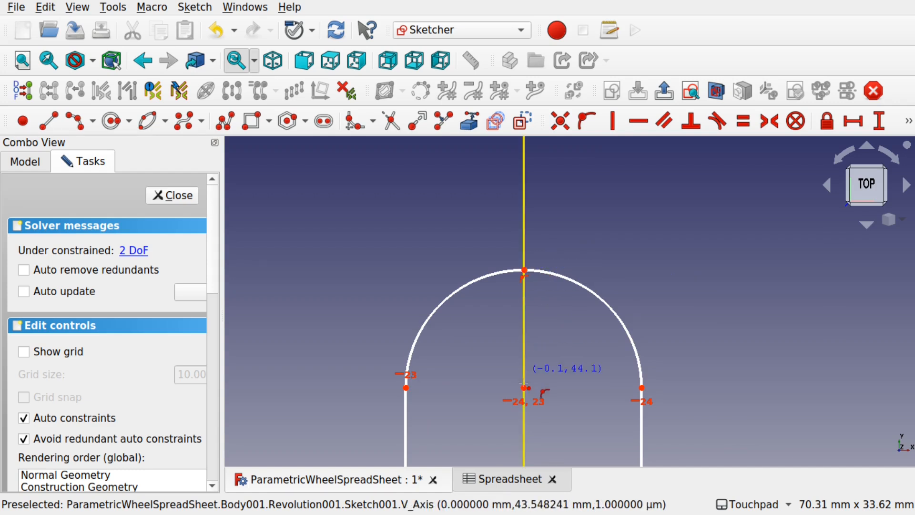
key("Escape")
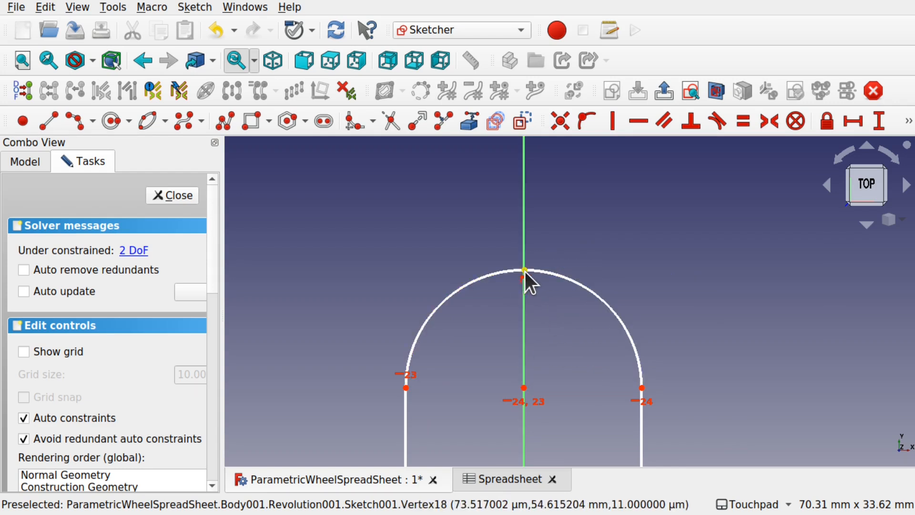
left_click(525, 271)
key("Delete")
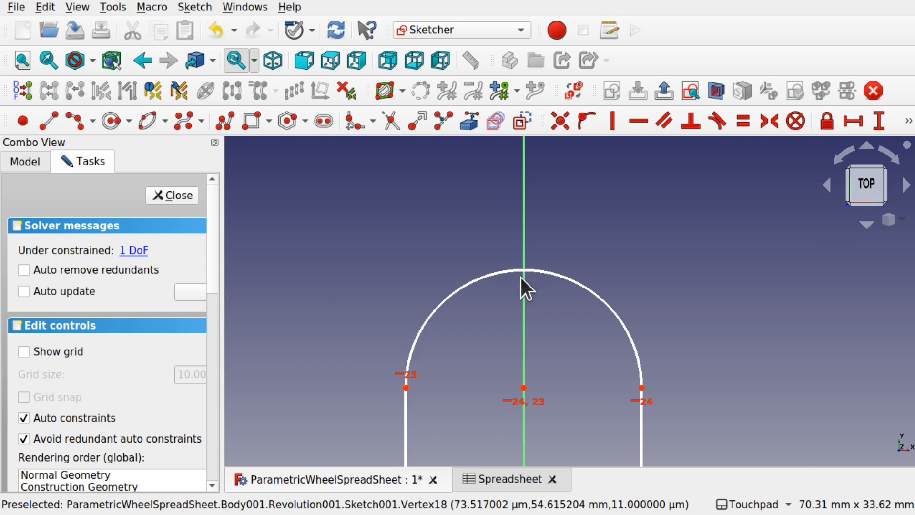
- Select the arc's centre point and the profile's lower-right corner
left_click(525, 389)
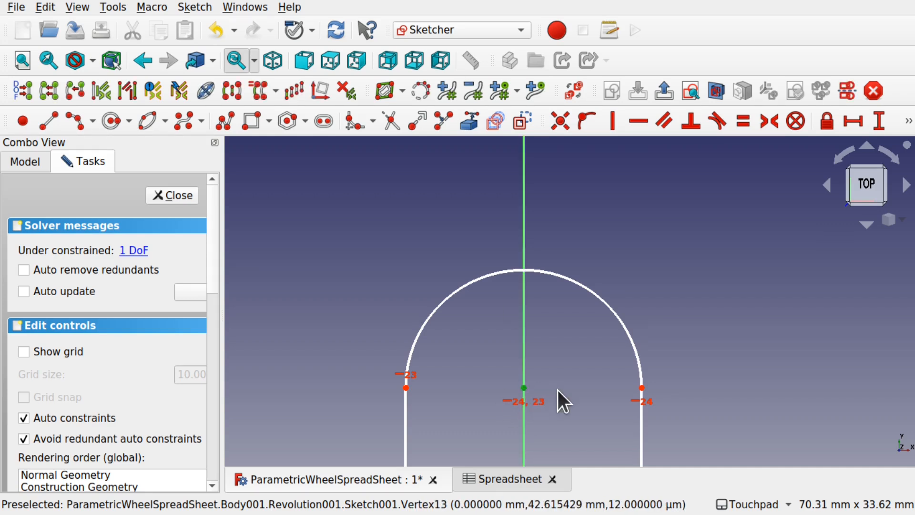
middle_click_drag(606, 402, 538, 231, "shift")
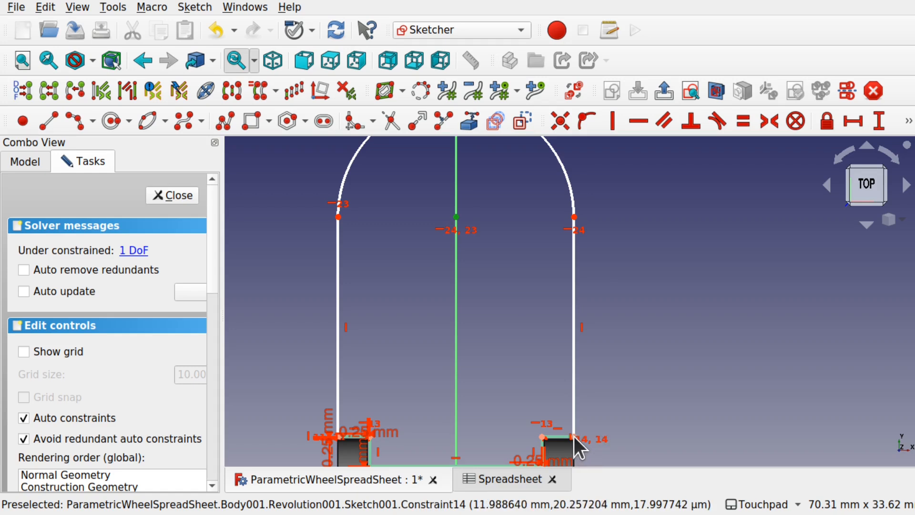
scroll(575, 436, "up", 5)
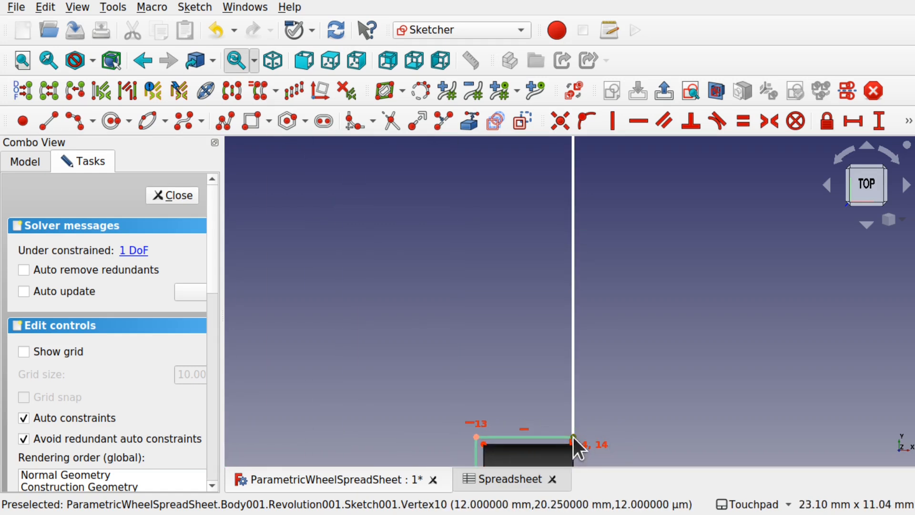
left_click(573, 437)
- Add a 30 mm vertical distance constraint to the profile corner and move its label right
left_click(880, 121)
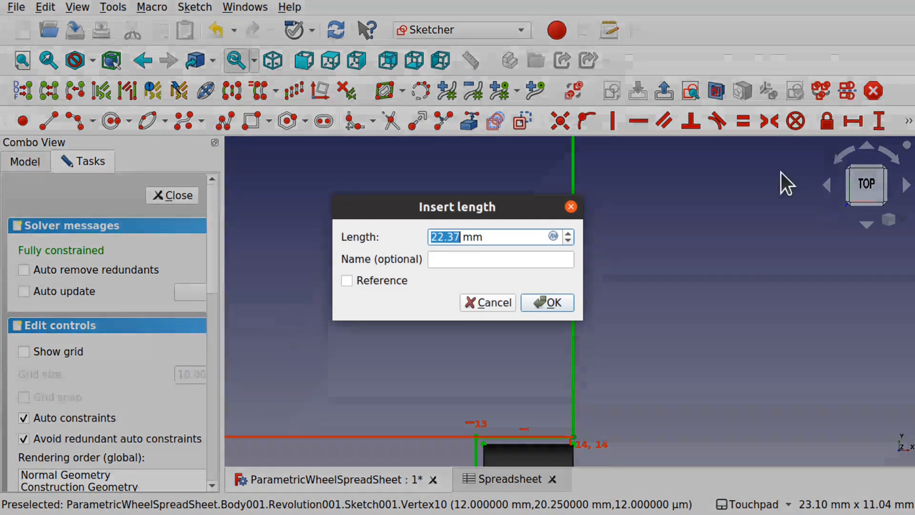
type("30")
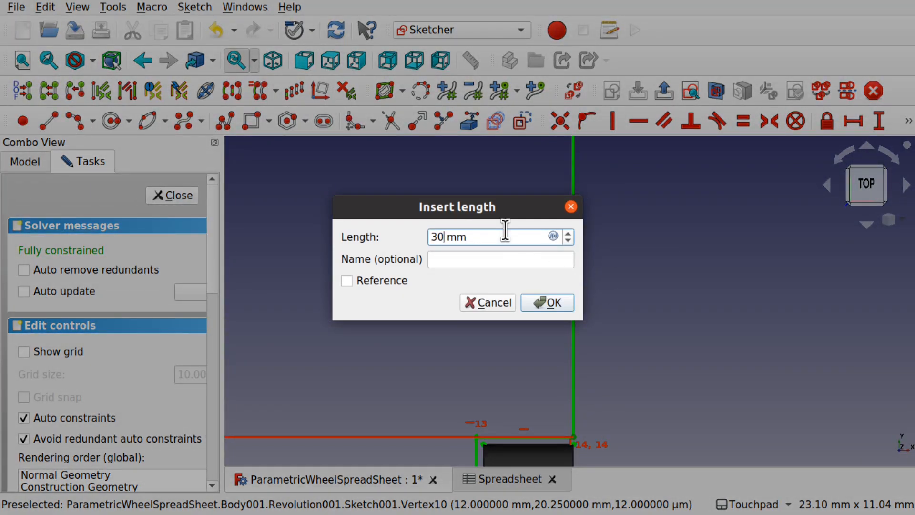
left_click(548, 301)
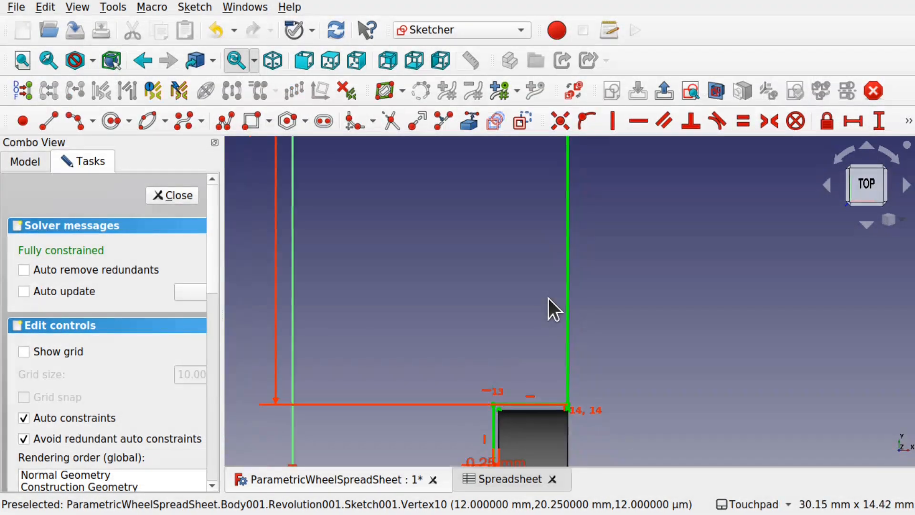
scroll(549, 299, "down", 3)
middle_click_drag(538, 248, 566, 415, "shift")
left_click_drag(434, 359, 674, 345)
middle_click_drag(548, 216, 549, 335, "shift")
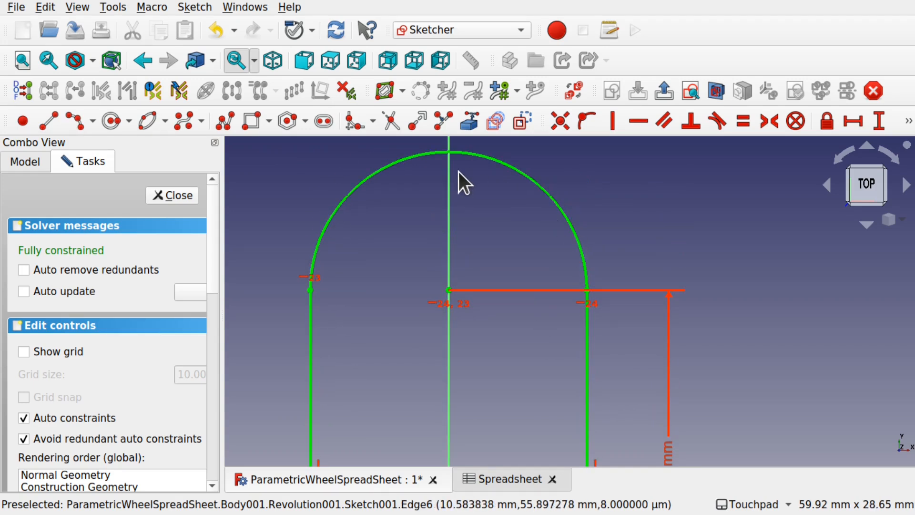
- Try a 12 mm radius on the top arc and dismiss the invalid datum error
left_click(554, 196)
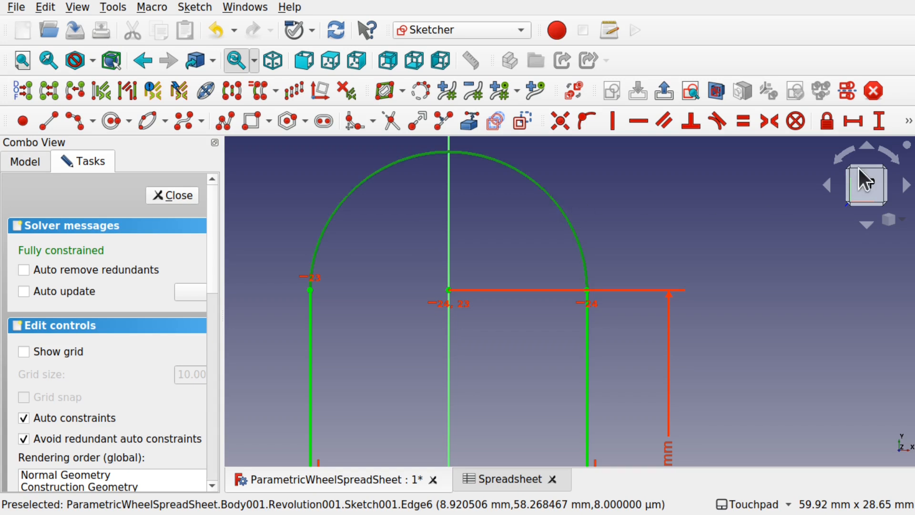
left_click(908, 122)
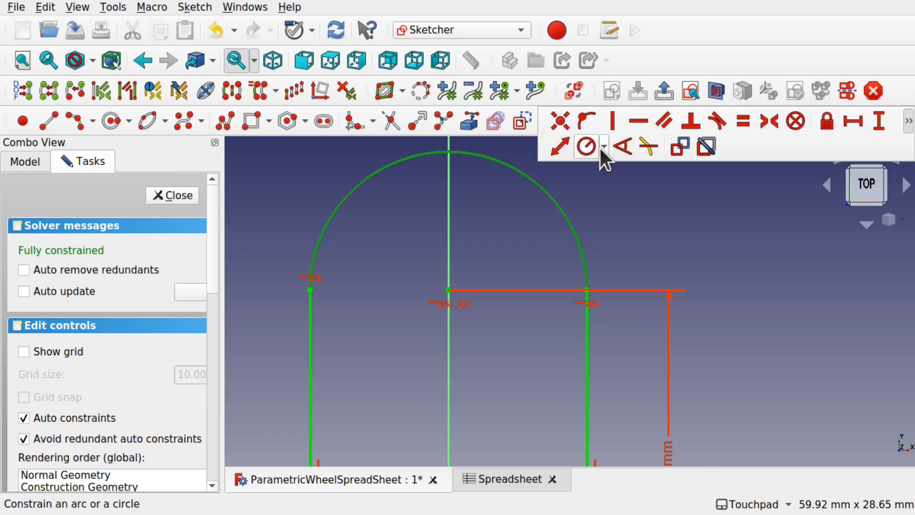
left_click(603, 146)
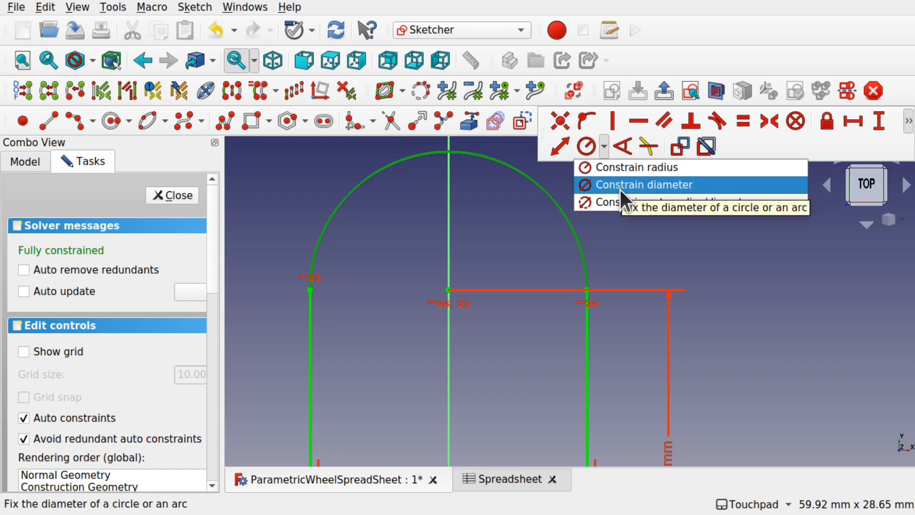
left_click(646, 168)
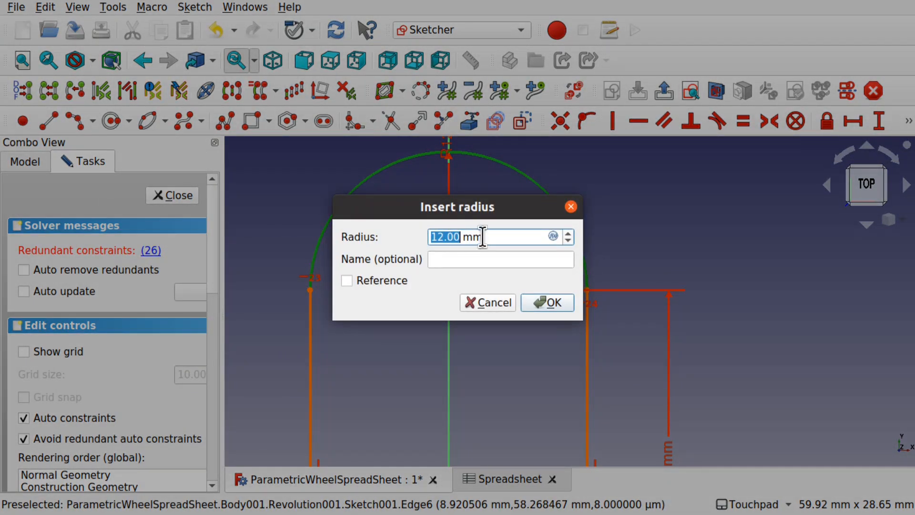
left_click(555, 301)
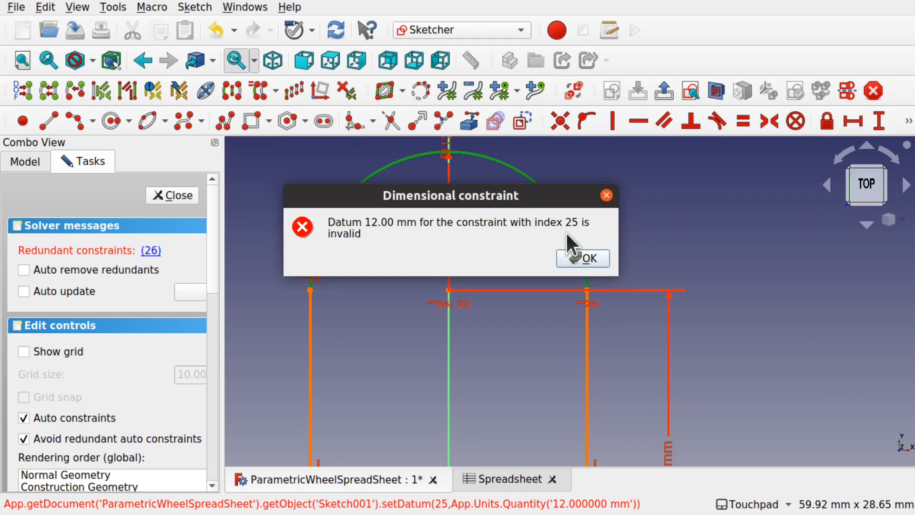
left_click(583, 258)
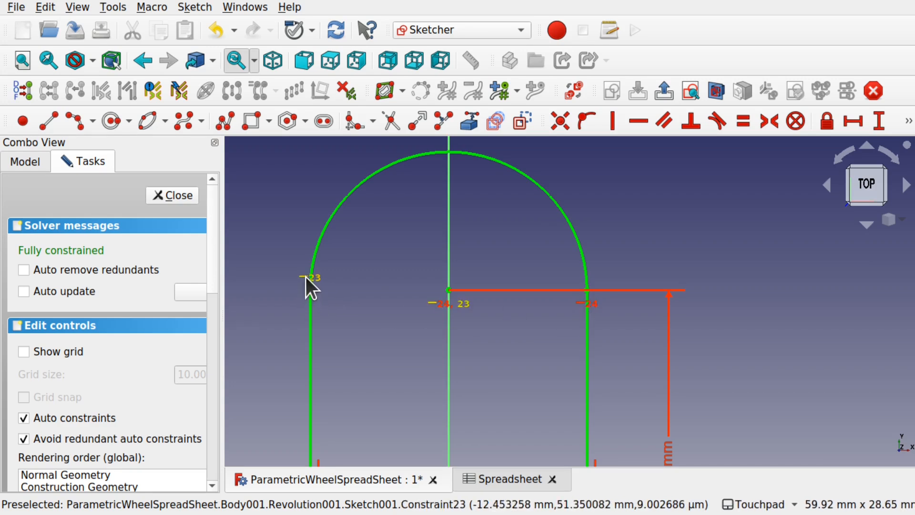
- Delete conflicting constraints 24 and 23 and nudge the arc endpoint slightly down
left_click(438, 308)
key("Delete")
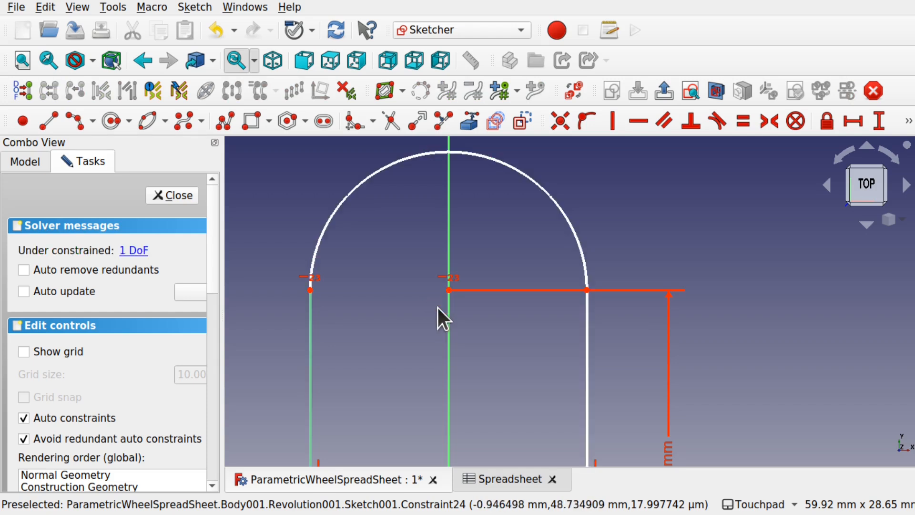
left_click(458, 275)
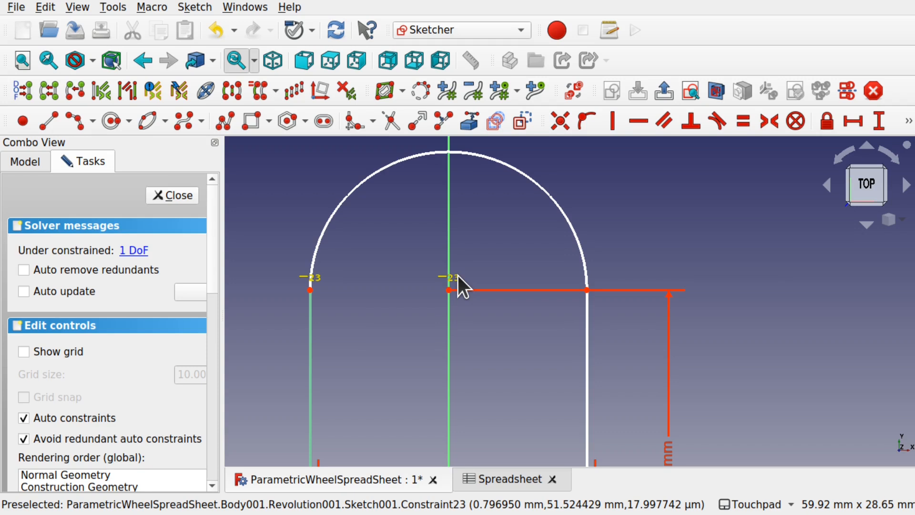
key("Delete")
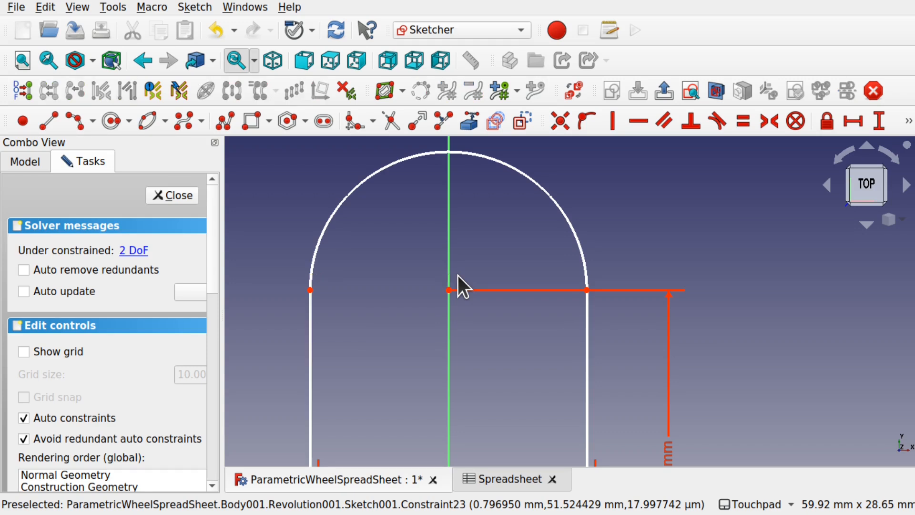
left_click_drag(588, 292, 590, 289)
- Constrain the tyre profile's arc to a 12 mm radius and reposition the R12 label
left_click(526, 178)
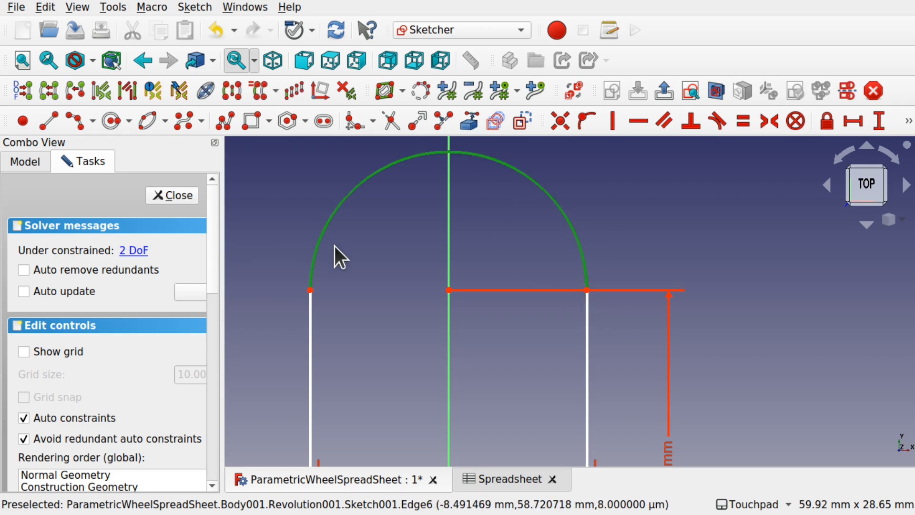
left_click(909, 121)
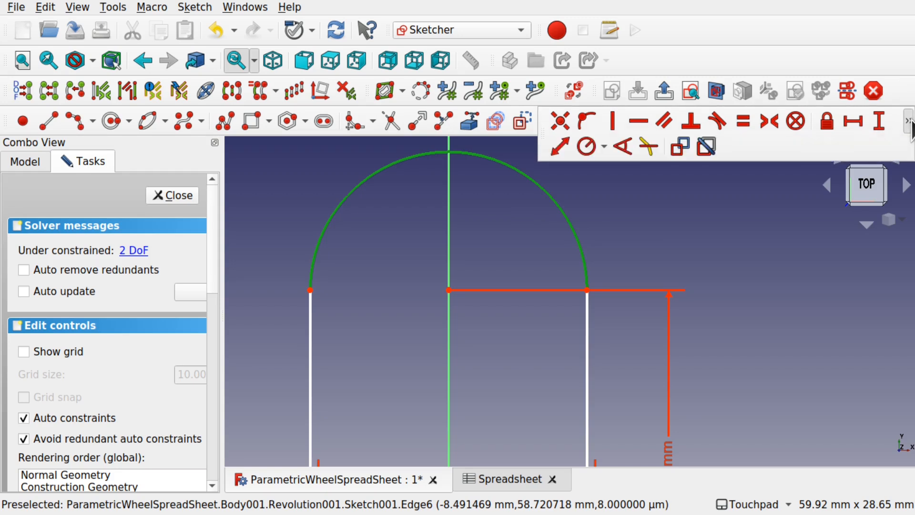
left_click(589, 147)
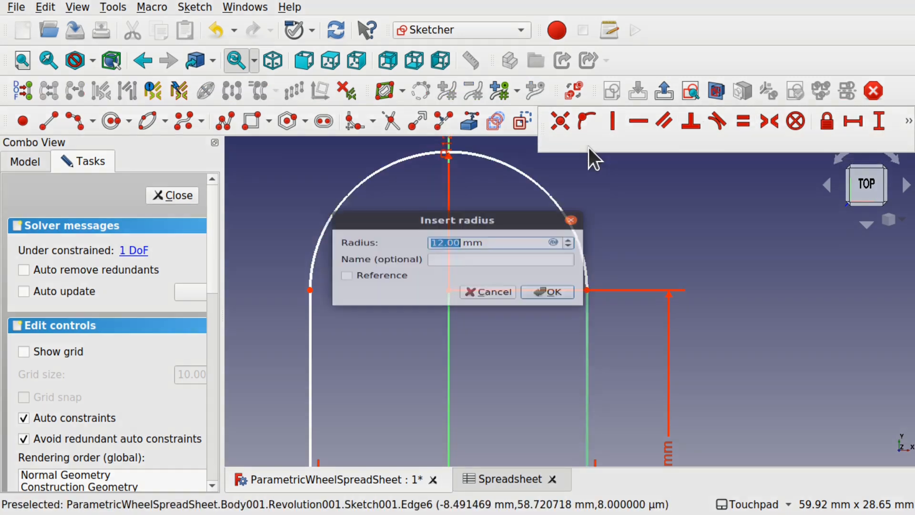
left_click(546, 302)
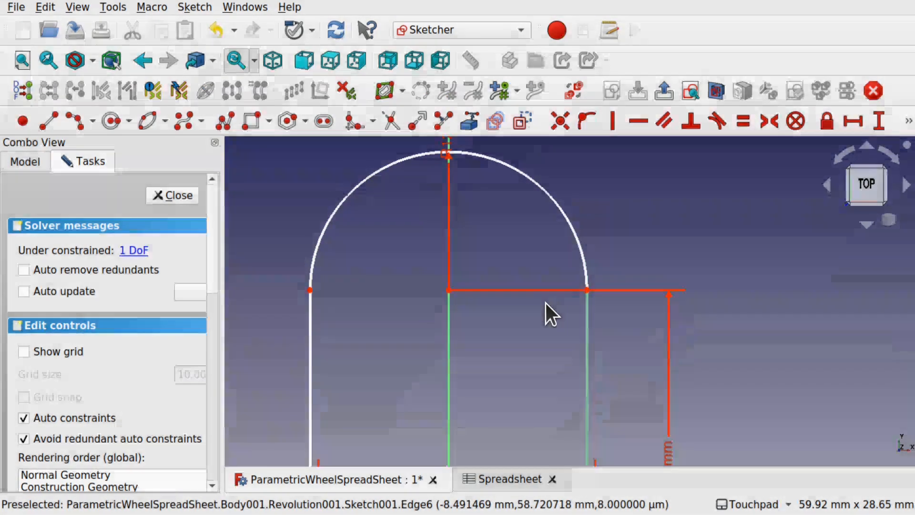
scroll(513, 322, "down", 3)
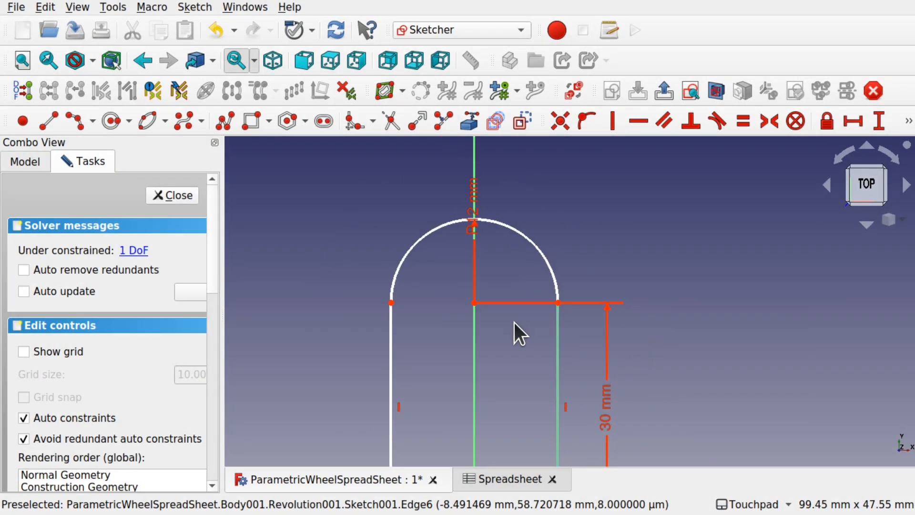
left_click_drag(476, 217, 594, 236)
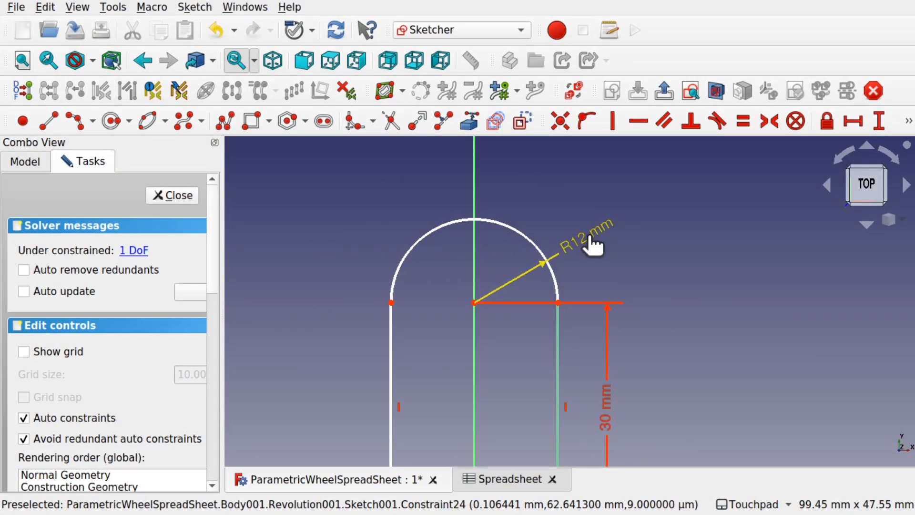
- Make the arc's two endpoints horizontal, tidy the R12 label, and close the sketch
left_click(392, 304)
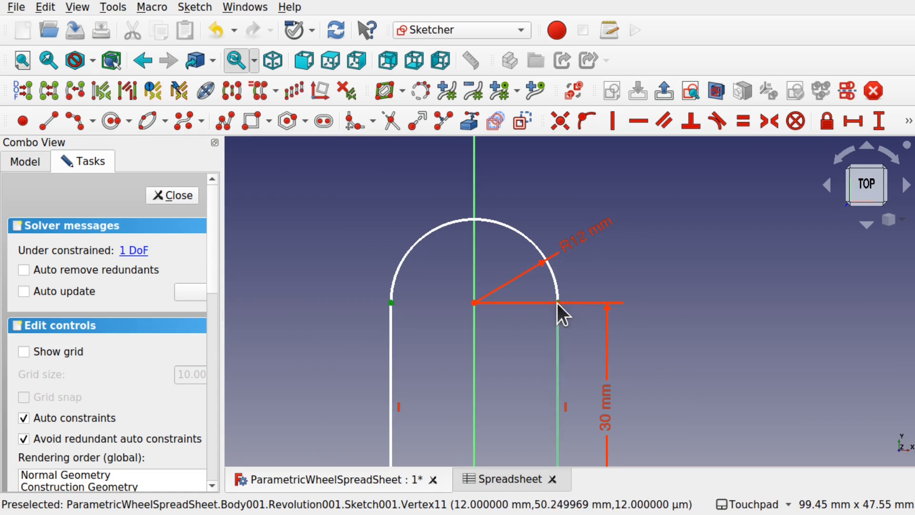
left_click(558, 304)
left_click(646, 123)
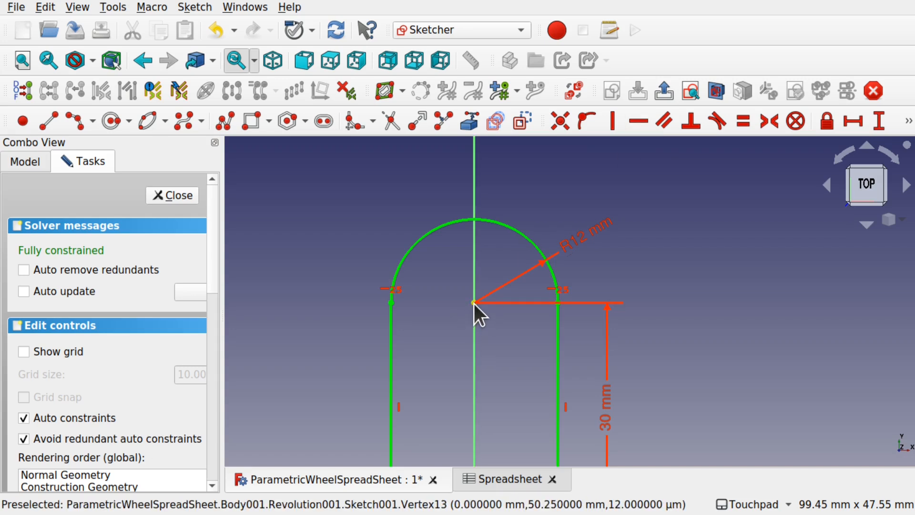
scroll(474, 302, "up", 2)
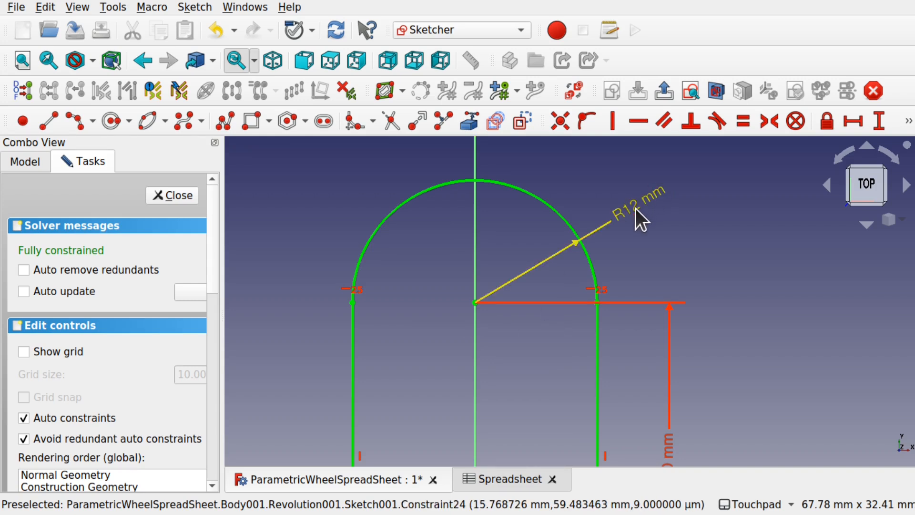
left_click_drag(639, 207, 572, 162)
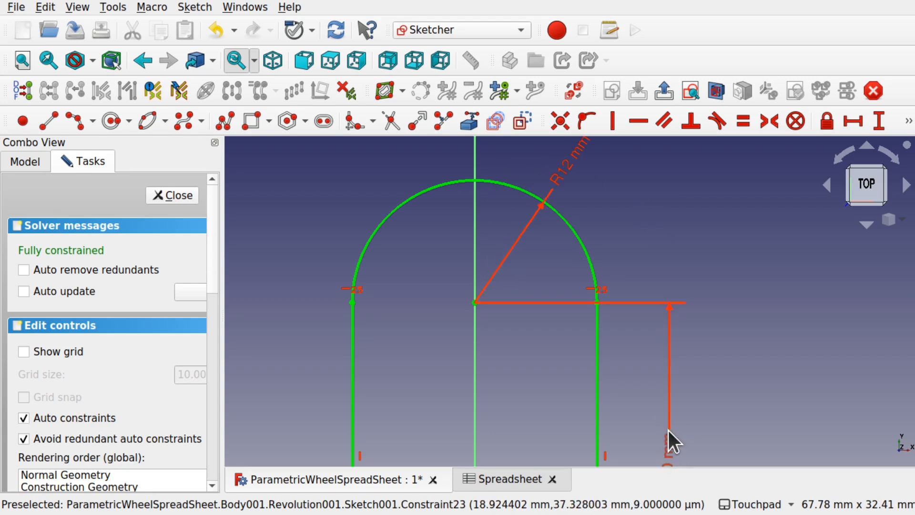
left_click_drag(572, 186, 670, 205)
scroll(675, 374, "down", 3)
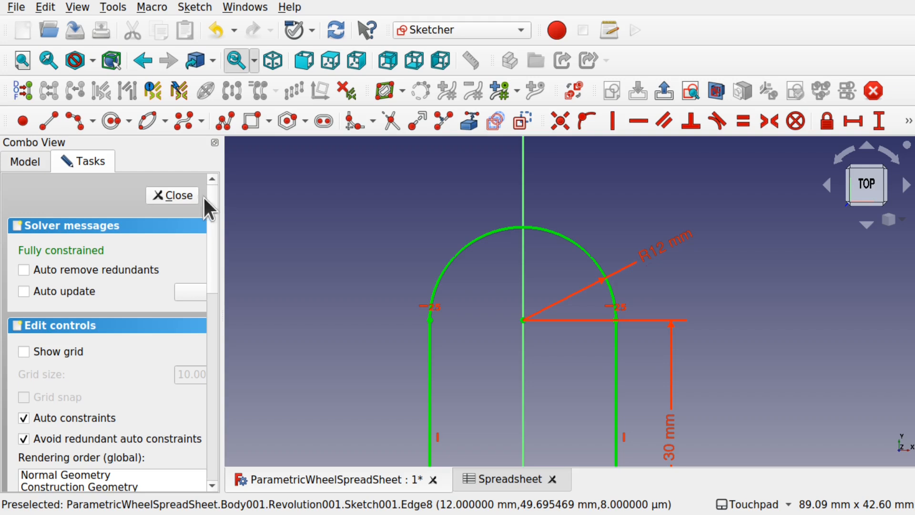
left_click(188, 199)
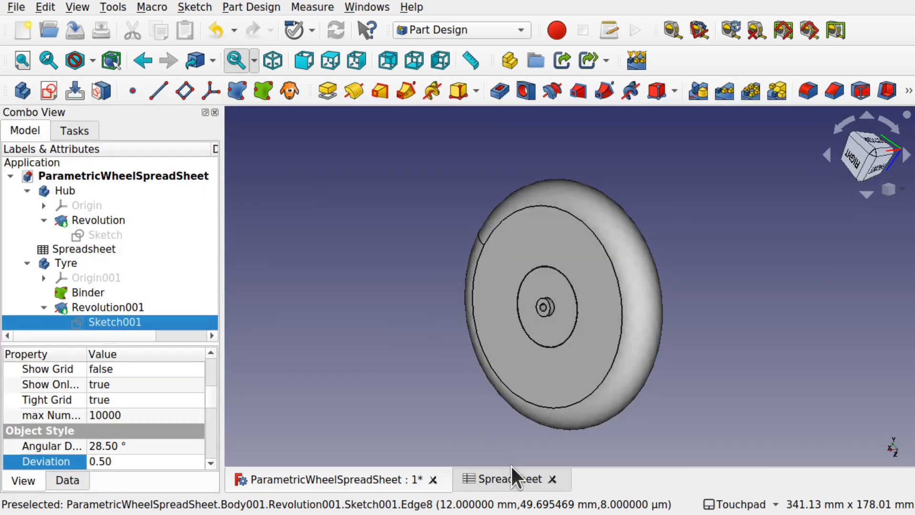
- Check that TyreHeight in spreadsheet cell B4 reads 10, then return to the model
left_click(514, 474)
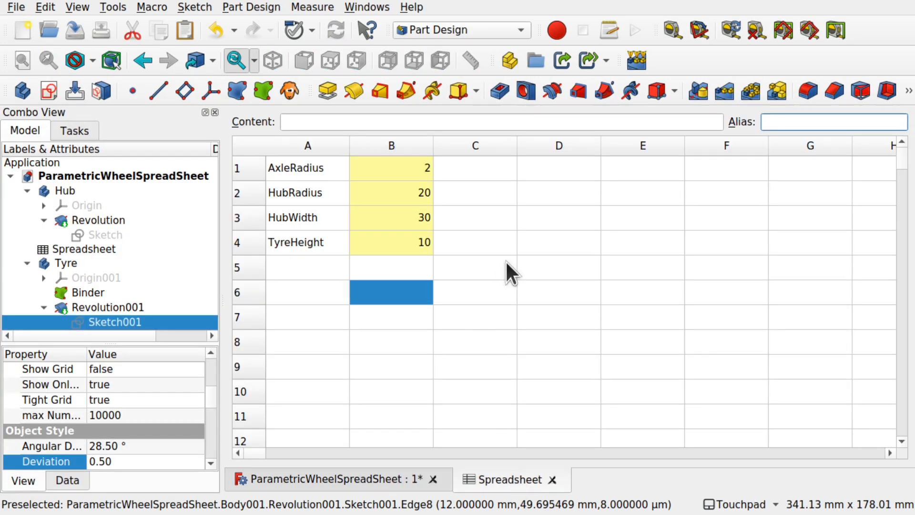
left_click(413, 244)
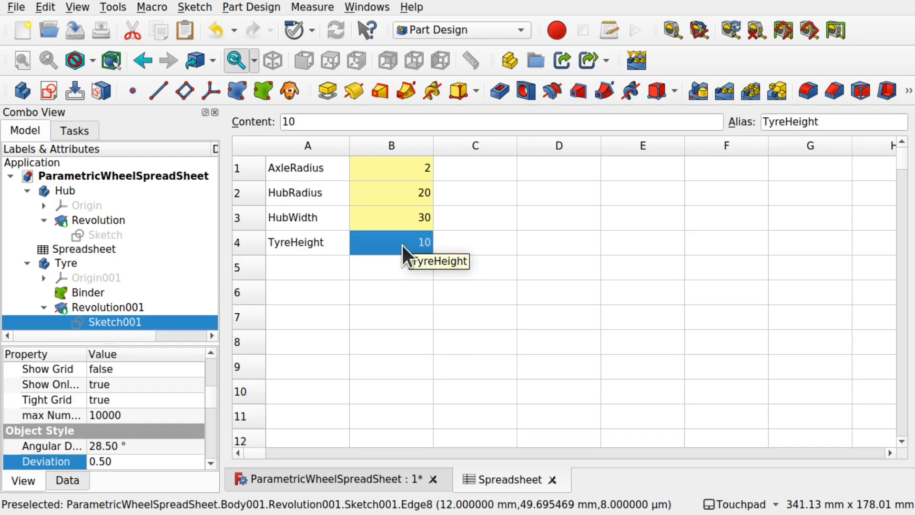
left_click(358, 477)
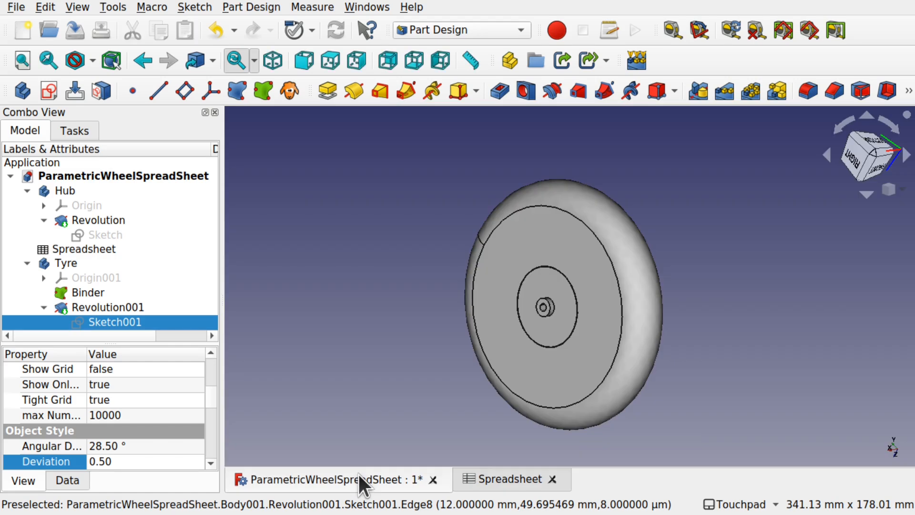
- Reopen Sketch001 and edit its 30 mm vertical height dimension
double_click(125, 327)
scroll(600, 213, "up", 5)
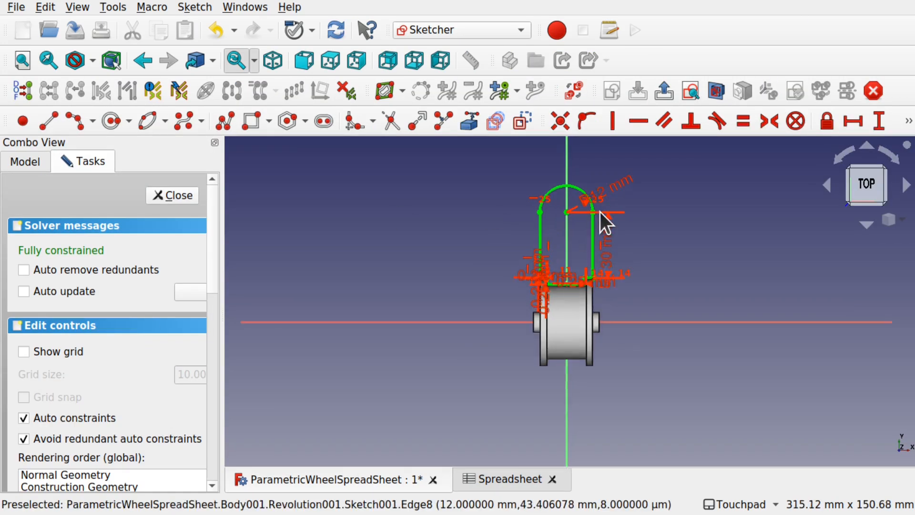
double_click(625, 333)
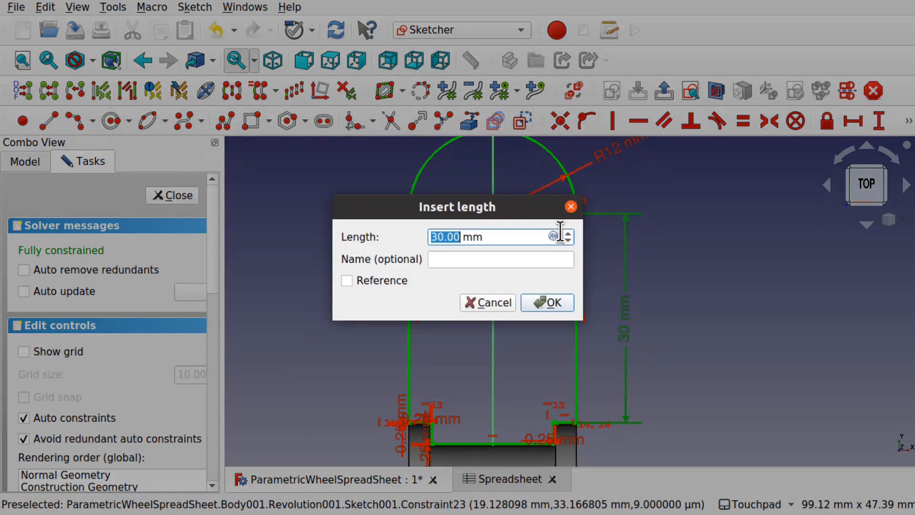
- Give the 30 mm height the expression Spreadsheet.TyreHeight-12, evaluating to -2 mm, and close Sketch001
left_click(553, 236)
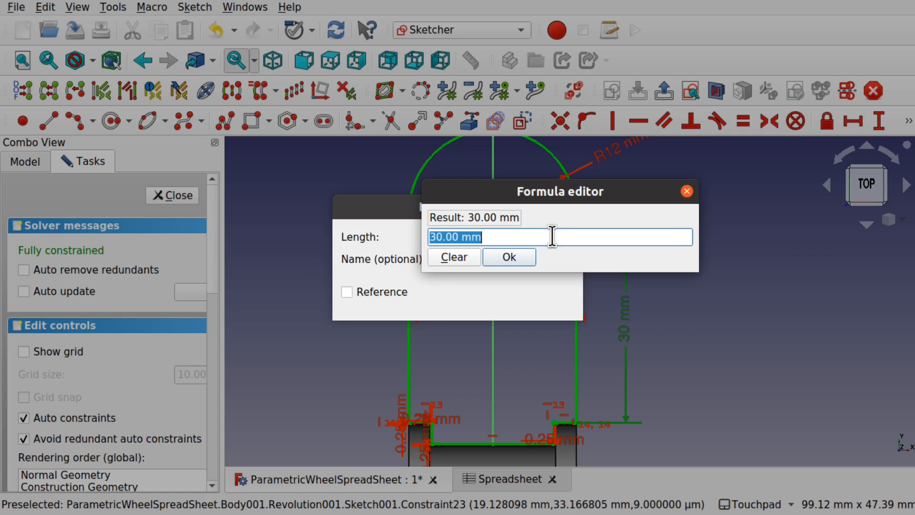
type("spre")
left_click(504, 271)
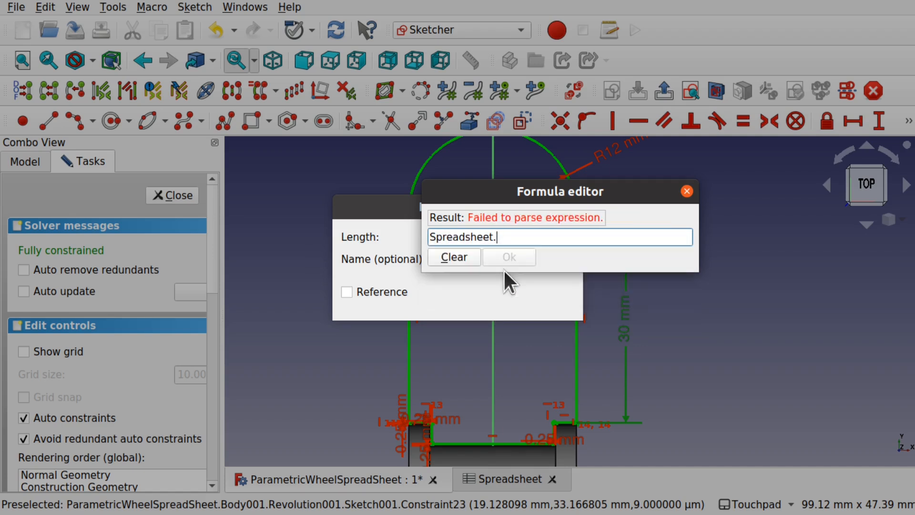
type("Tyre")
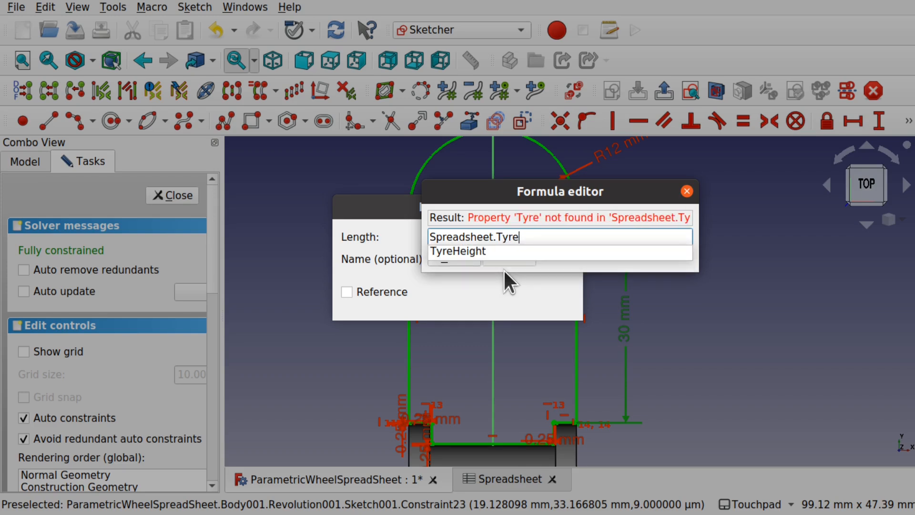
left_click(468, 252)
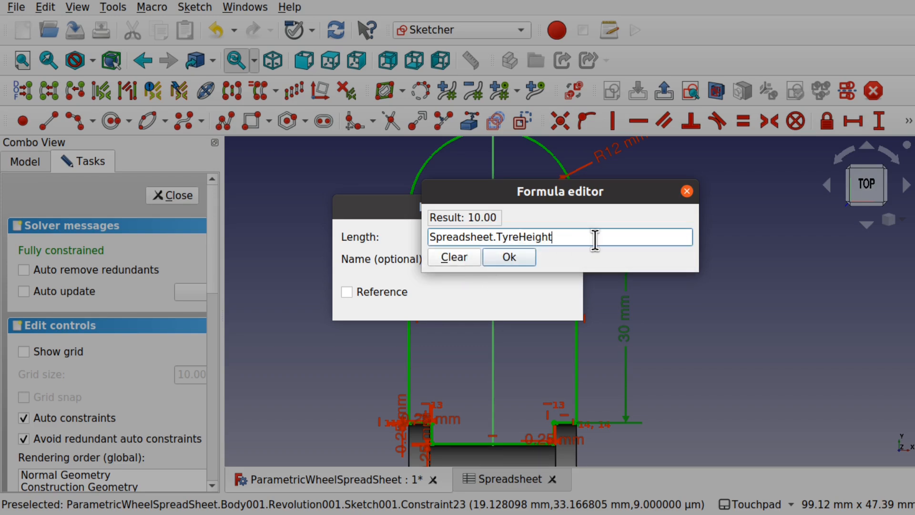
type("-")
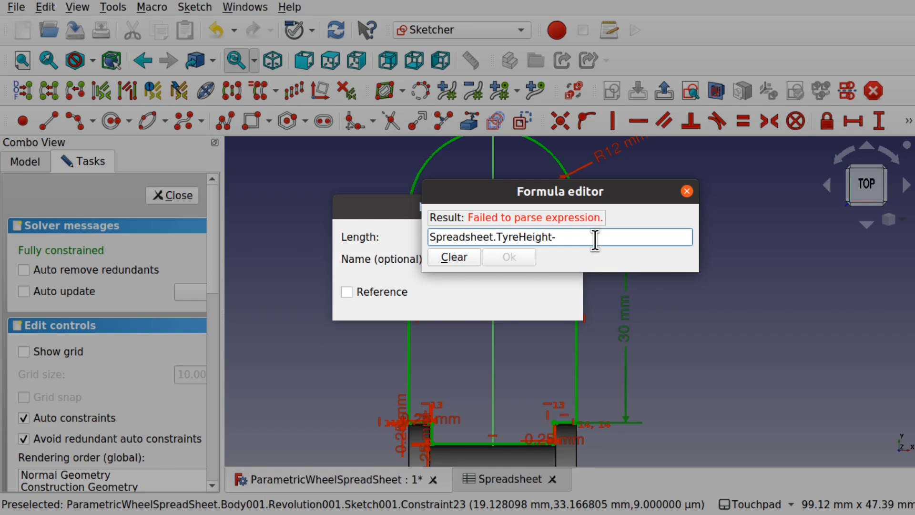
type("12")
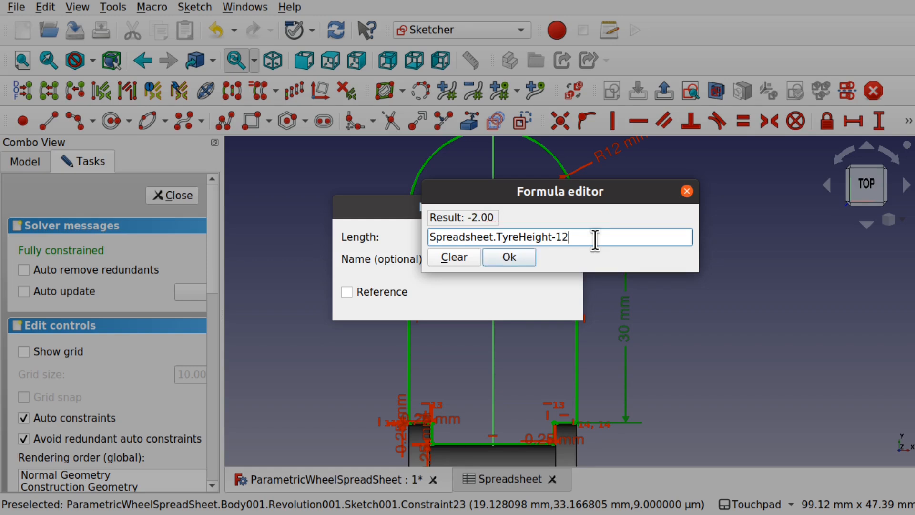
left_click(523, 257)
left_click(537, 302)
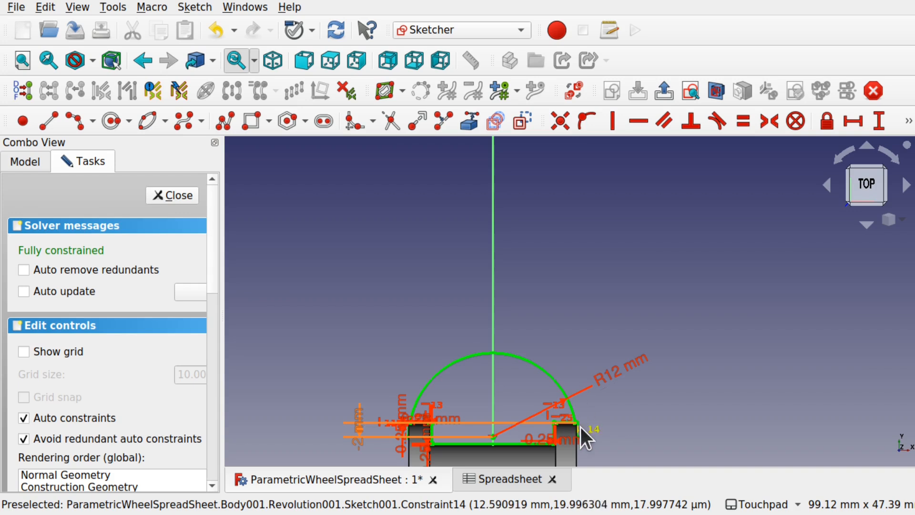
left_click(186, 197)
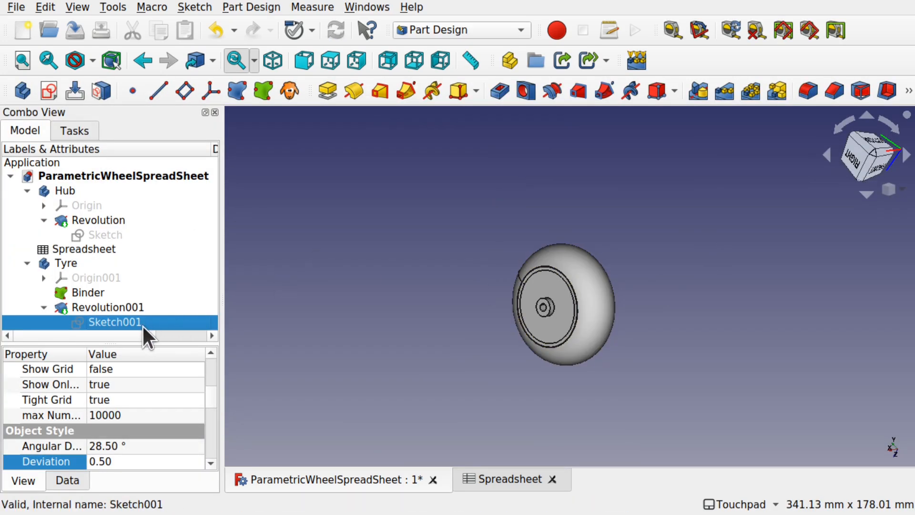
- Change TyreHeight in spreadsheet cell B4 from 10 to 15
left_click(484, 472)
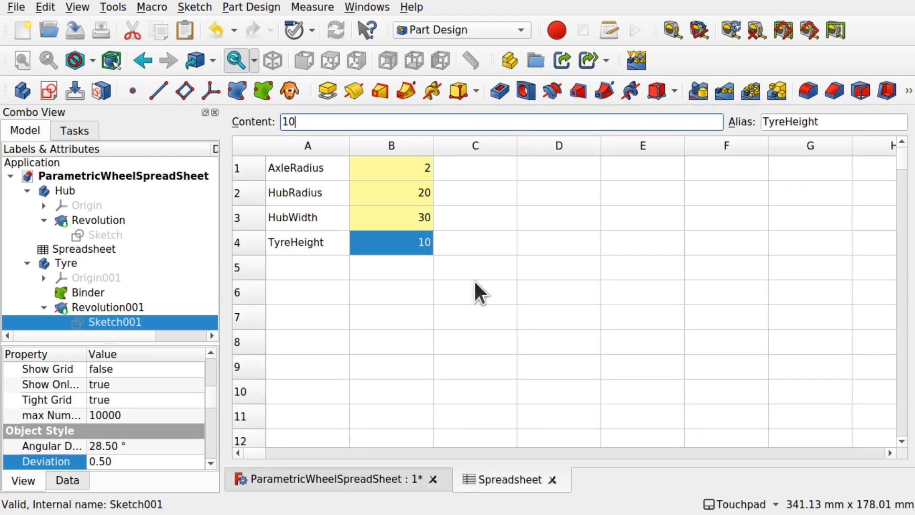
left_click(425, 247)
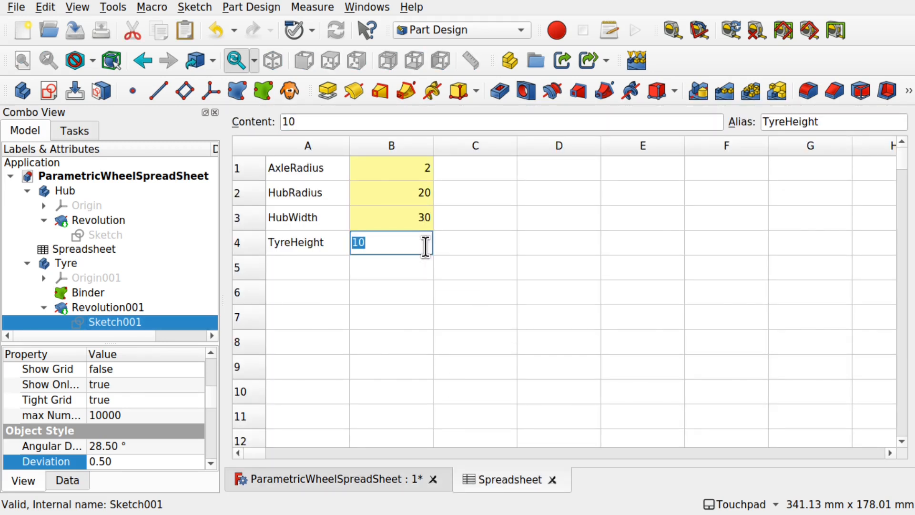
type("15")
left_click(420, 287)
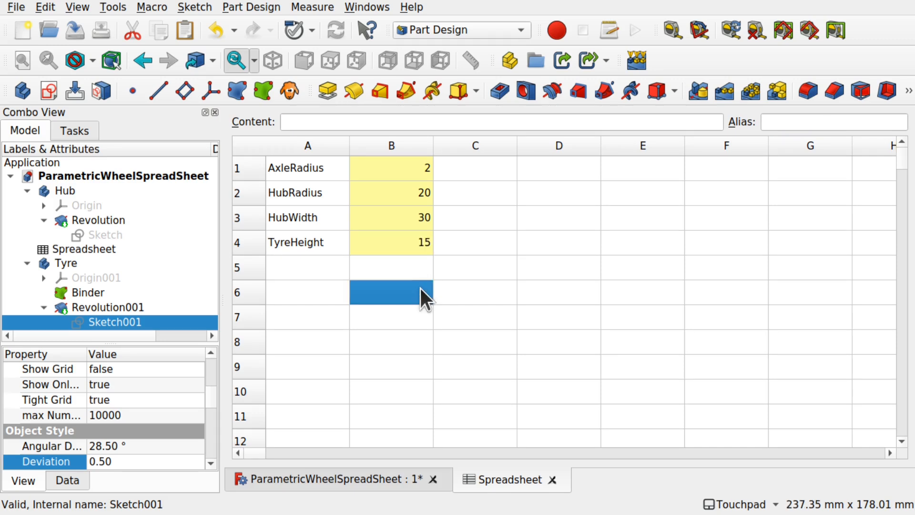
- Orbit the regenerated wheel edge-on and from behind, then reopen the tyre profile sketch
left_click(386, 478)
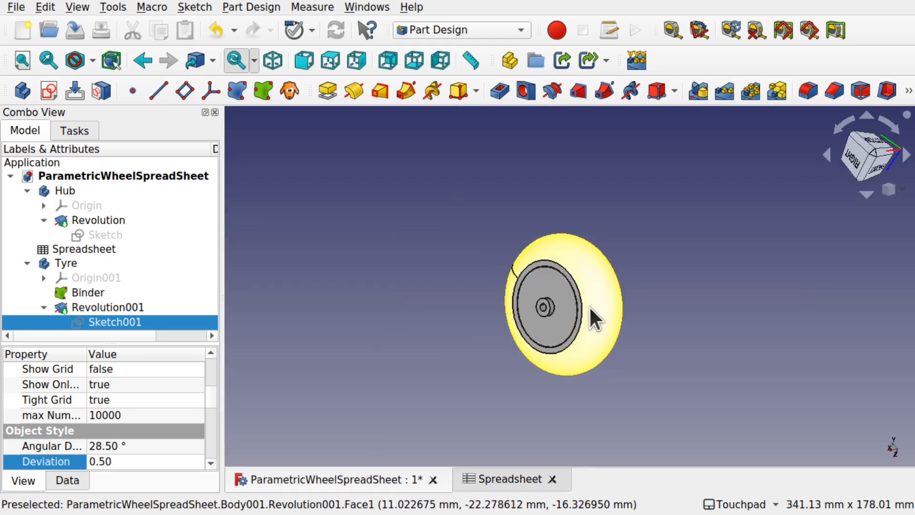
scroll(588, 305, "up", 3)
left_click_drag(621, 320, 566, 443, "alt")
scroll(622, 272, "up", 8)
left_click_drag(623, 278, 603, 194, "alt")
scroll(602, 194, "down", 5)
double_click(147, 324)
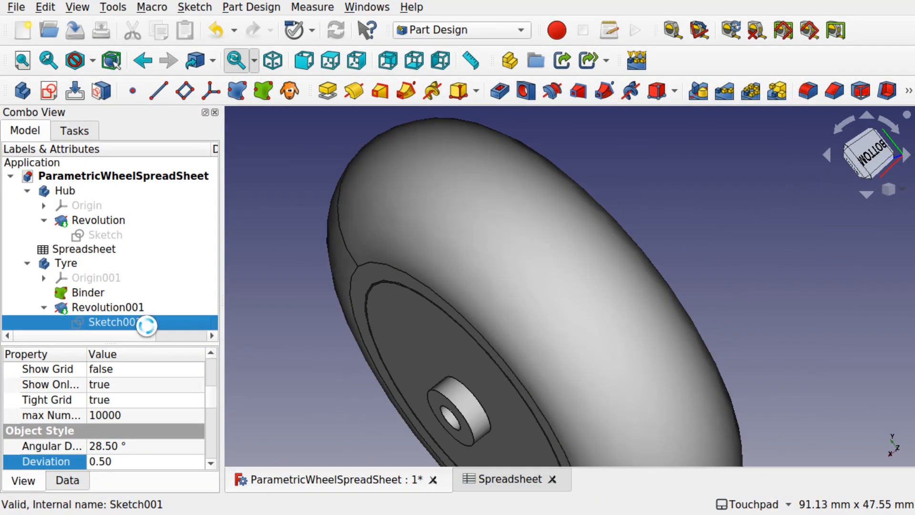
- Orbit the tyre sketch into view and move the 3 mm dimension label aside
left_click_drag(622, 178, 583, 257, "shift")
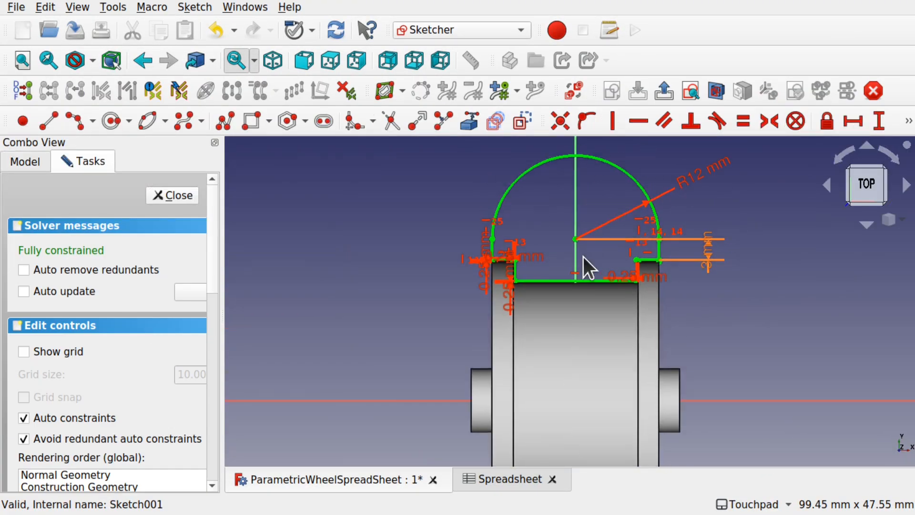
scroll(583, 257, "up", 4)
left_click_drag(685, 257, 627, 268, "alt")
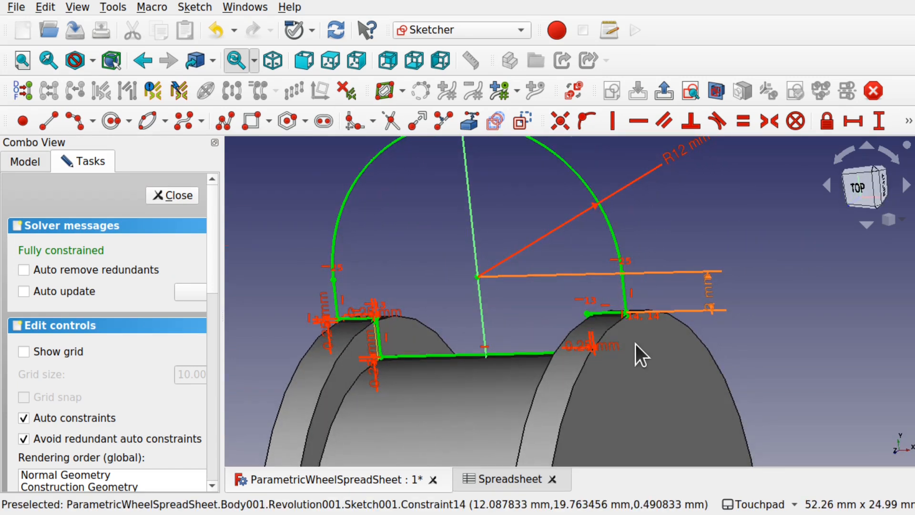
scroll(636, 345, "up", 7)
scroll(636, 344, "down", 7)
mouse_move(562, 374)
left_mouse_down("alt")
mouse_move(674, 321)
mouse_move(574, 353)
mouse_move(580, 351)
left_mouse_up("alt")
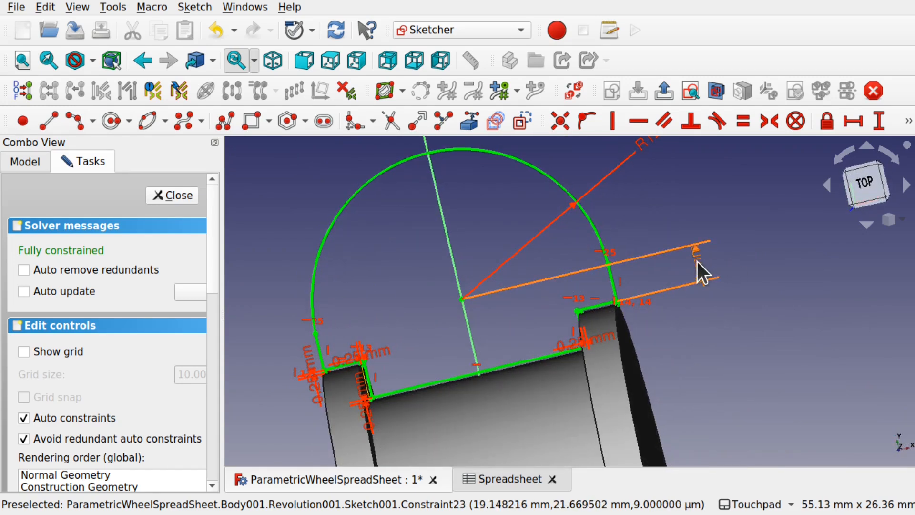
left_click_drag(751, 303, 752, 333)
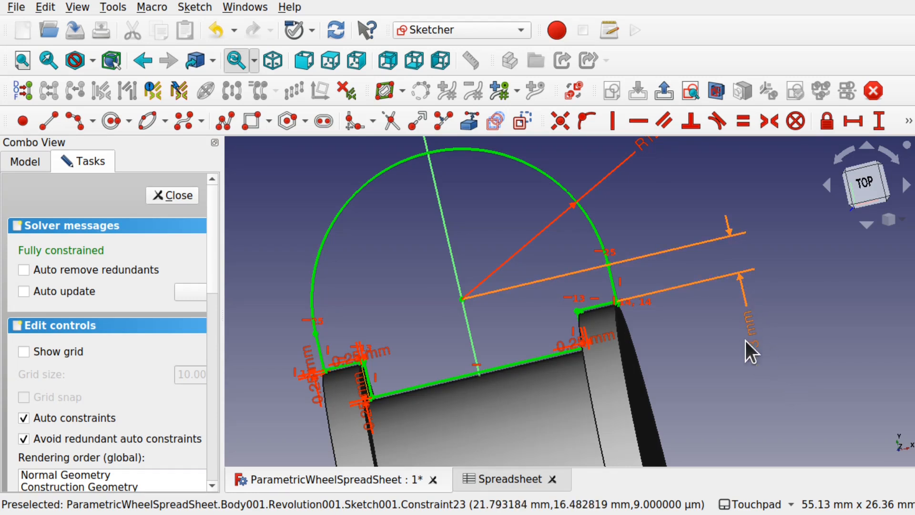
scroll(672, 272, "down", 2)
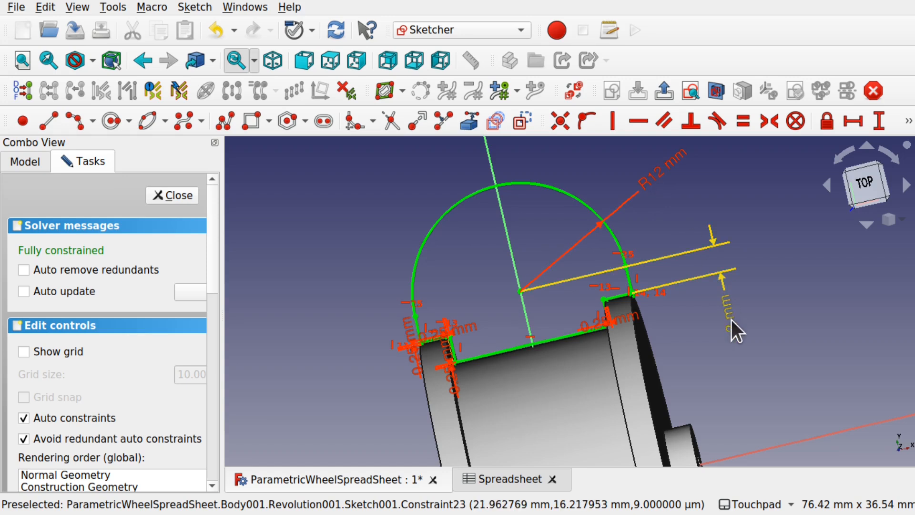
left_click_drag(705, 301, 682, 324, "alt")
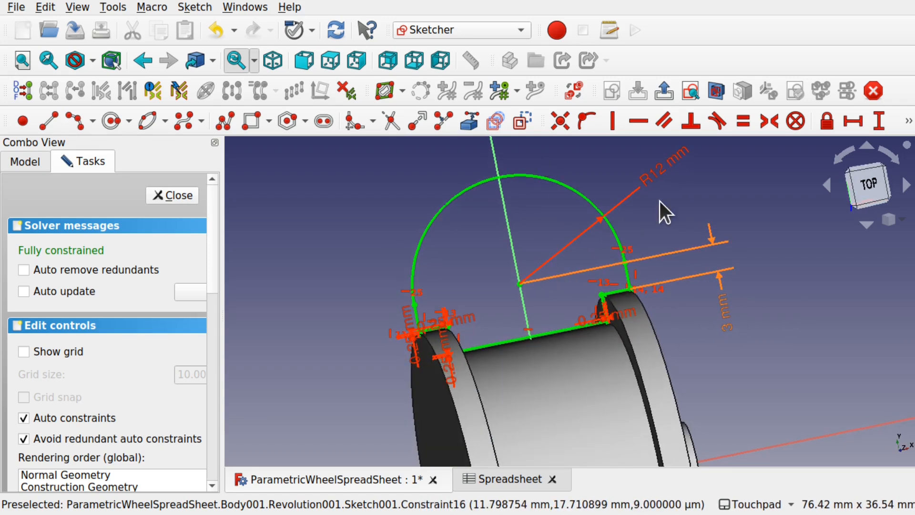
- Name the 12 mm tread radius constraint TreadRad
double_click(661, 174)
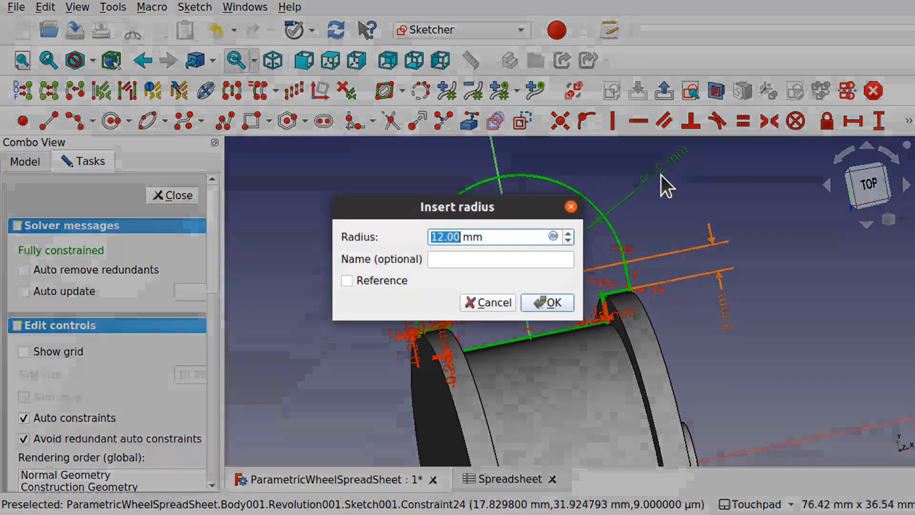
left_click(471, 259)
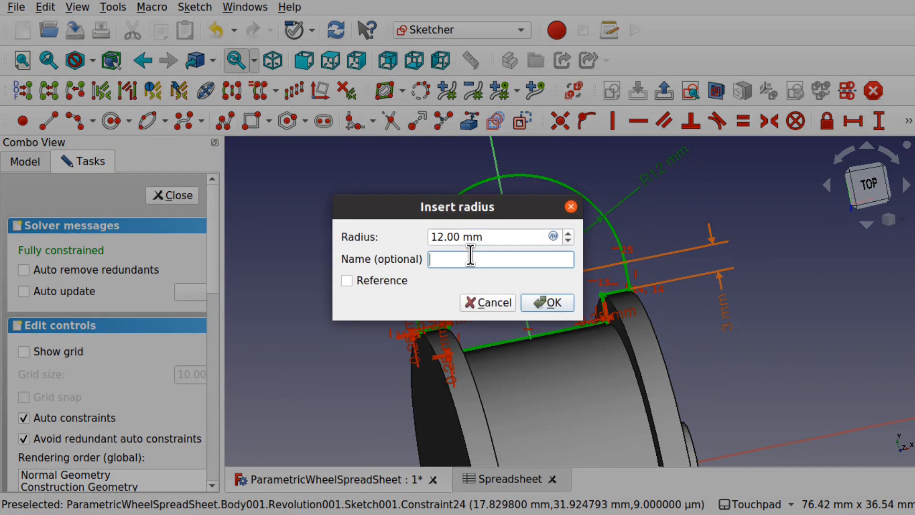
type("TreadRad")
- Confirm the TreadRad name, open the 3 mm constraint's formula, and select its constant 12
left_click(553, 305)
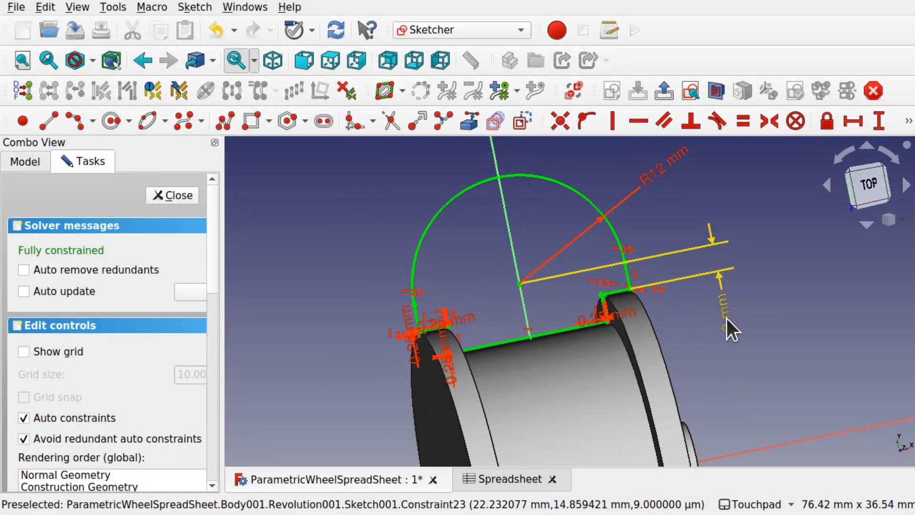
left_click(727, 318)
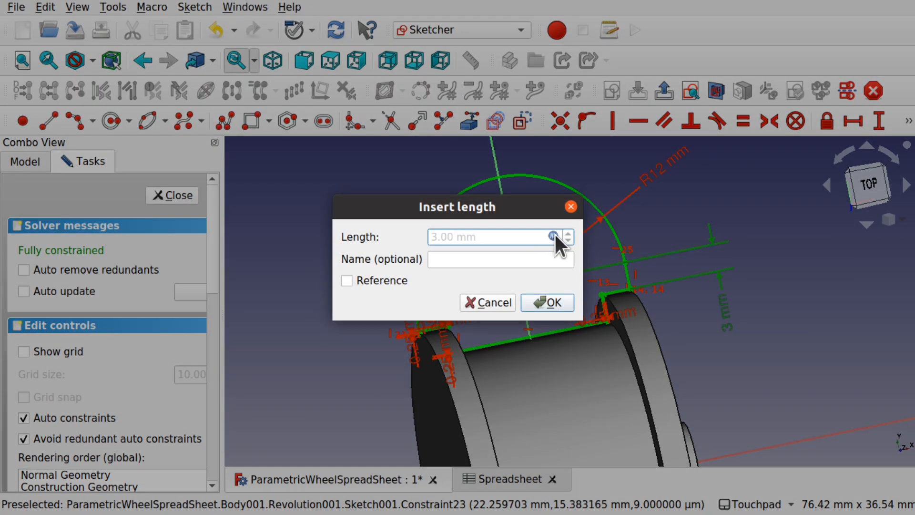
left_click(553, 236)
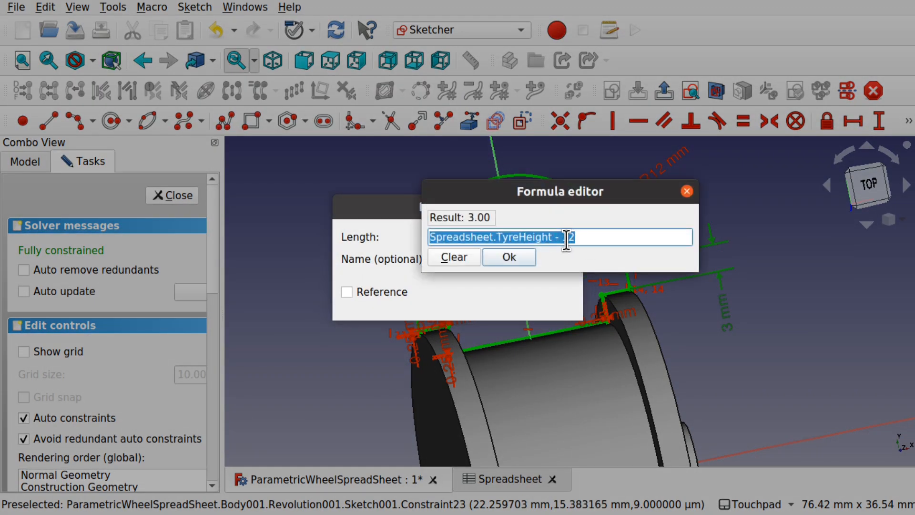
mouse_move(621, 194)
left_mouse_down()
mouse_move(688, 270)
mouse_move(752, 305)
mouse_move(655, 255)
mouse_move(596, 254)
left_mouse_up()
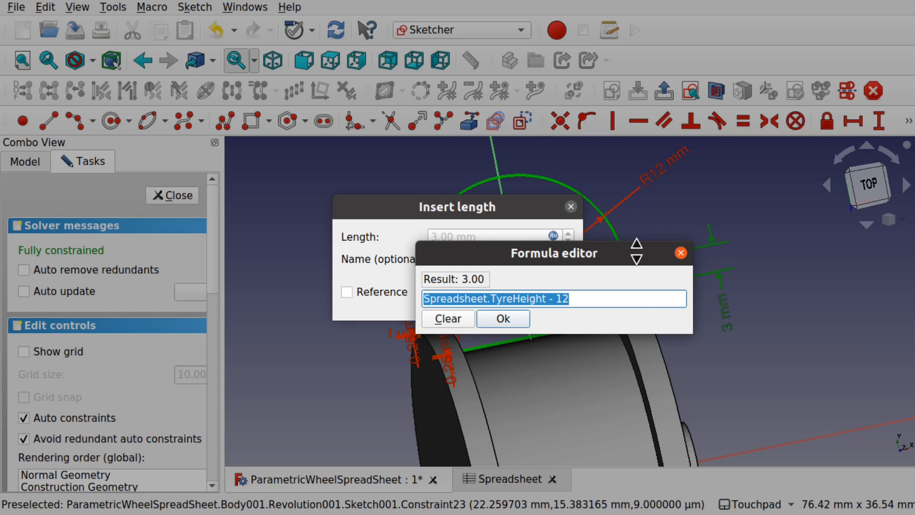
left_click(579, 305)
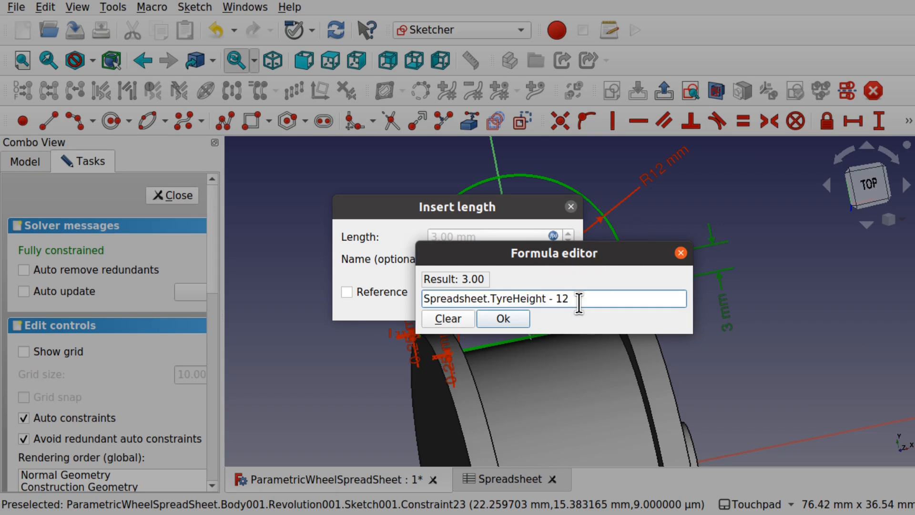
left_click_drag(574, 303, 559, 305)
- Replace 12 with Constraints.TreadRad*1.0mm^-1 and apply the formula, still giving 3.00 mm
type("Cons")
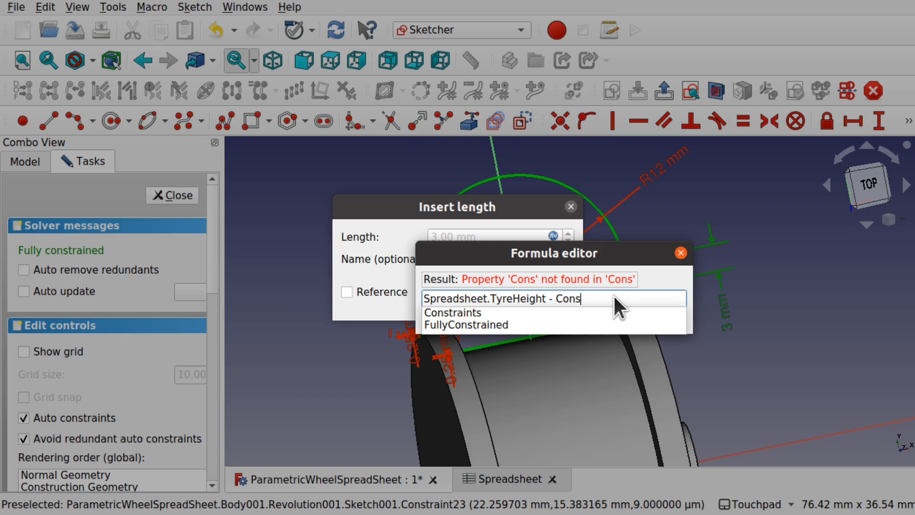
left_click(593, 313)
type(".")
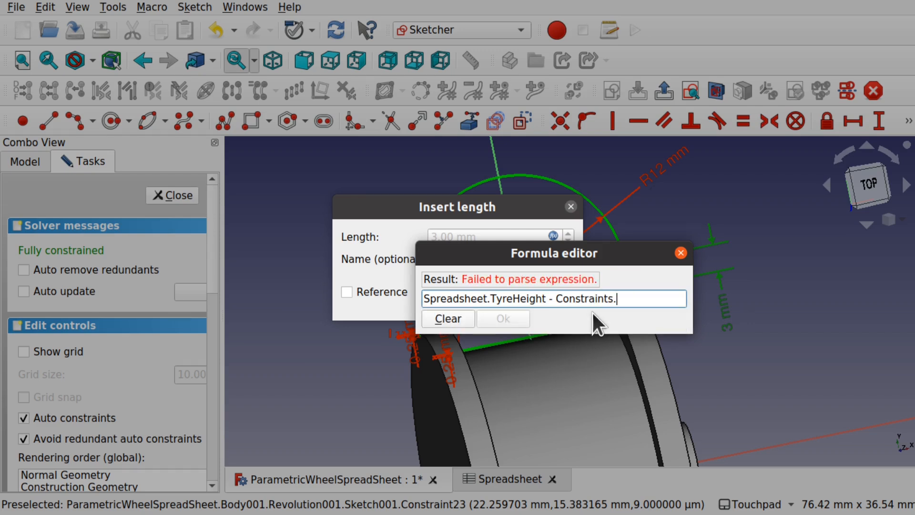
type("Tre")
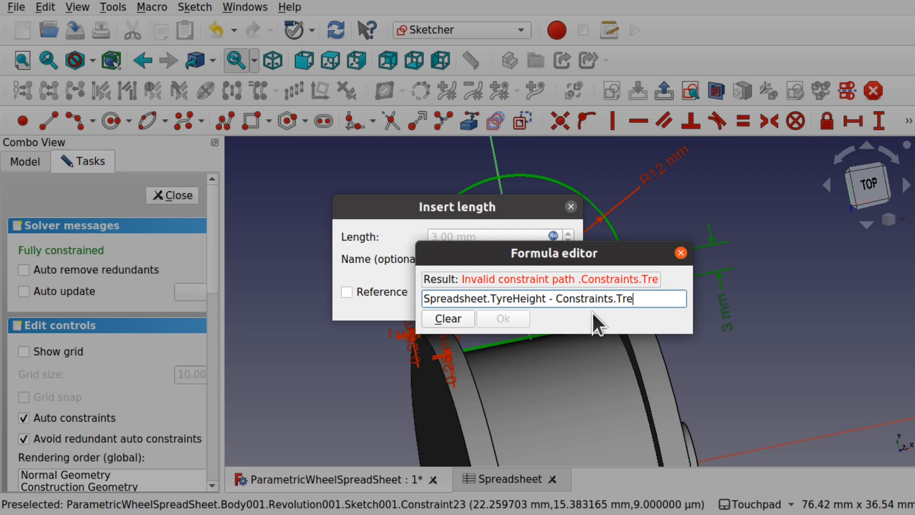
type("adRad")
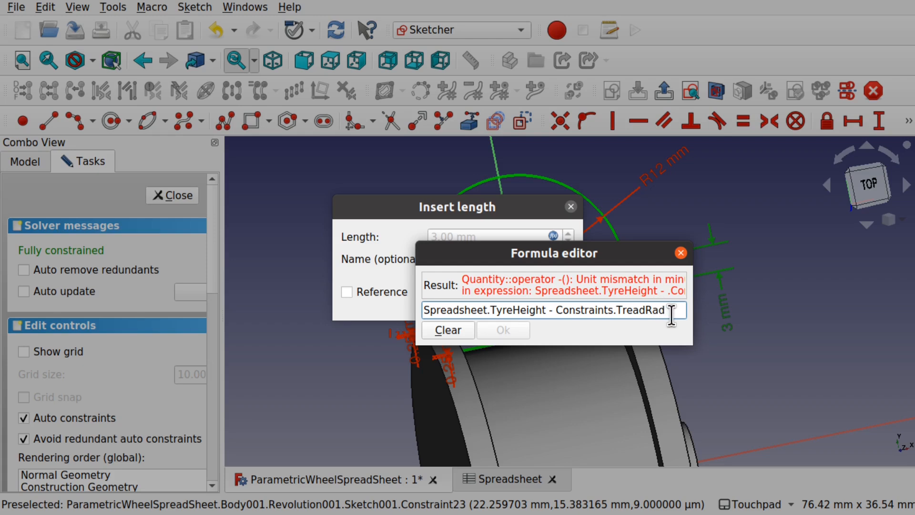
type("*")
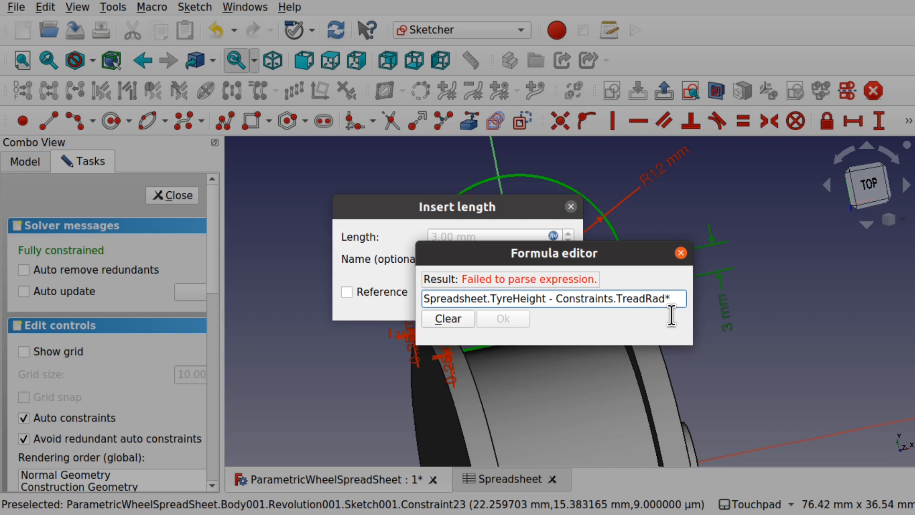
type("1.0mm")
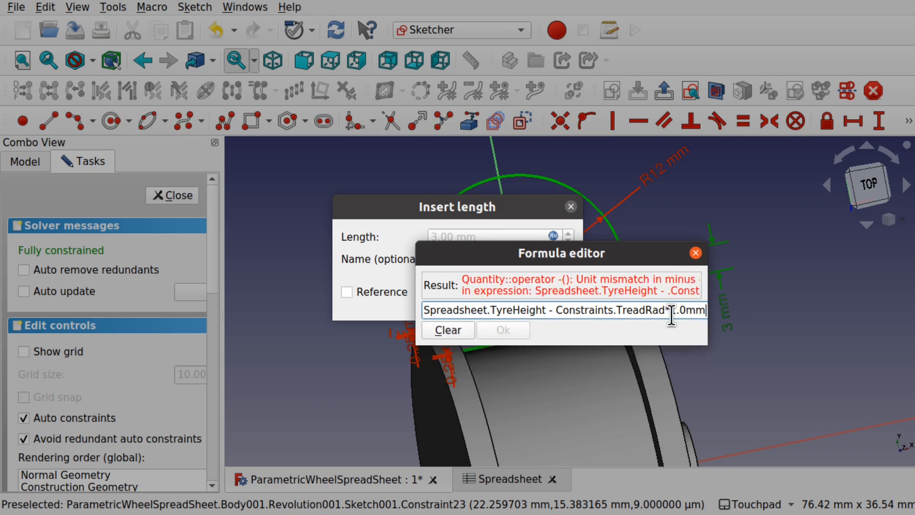
type("^")
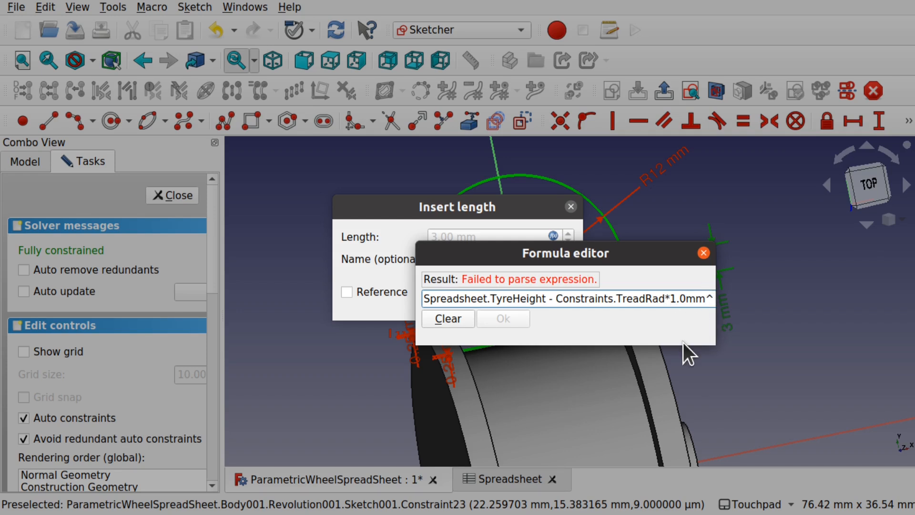
type("-1")
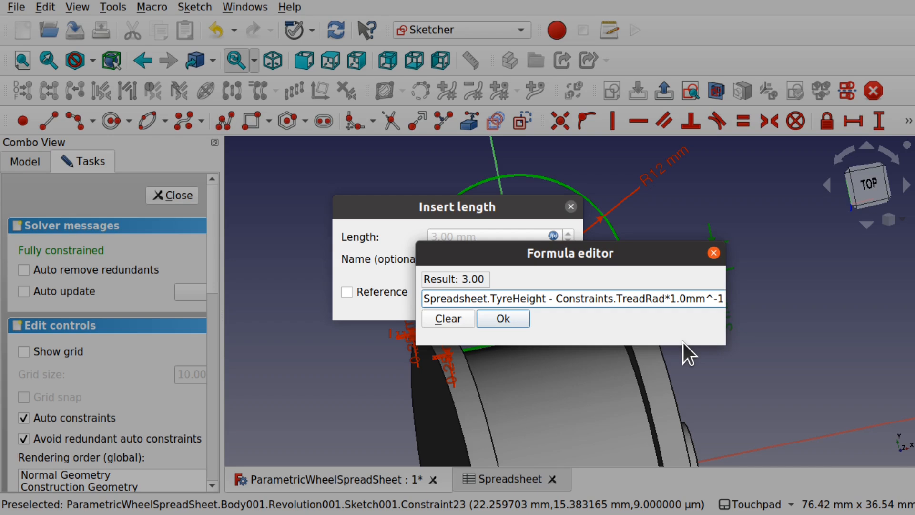
left_click(510, 323)
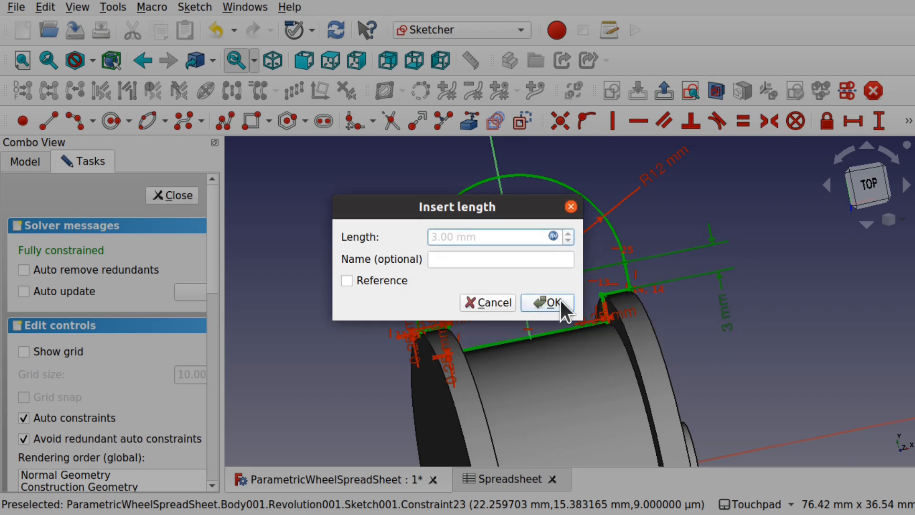
left_click(556, 303)
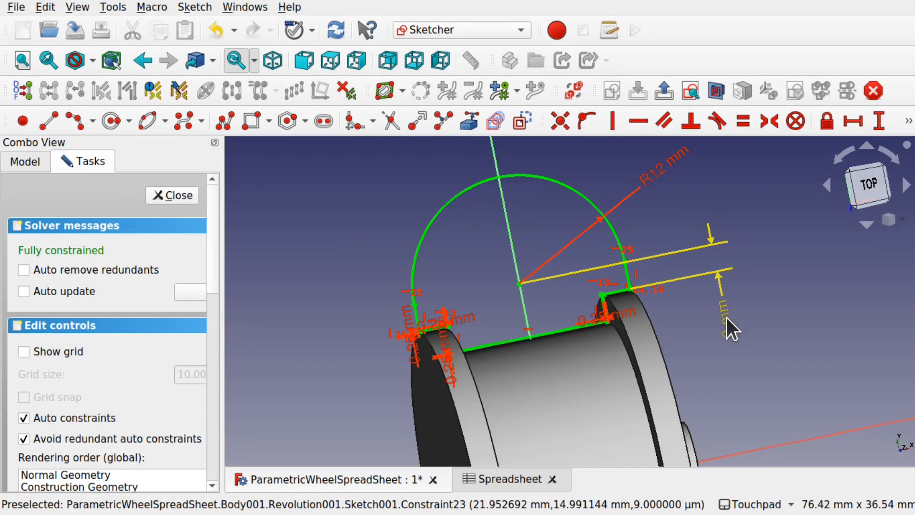
- Close the sketch and change TyreHeight in spreadsheet cell B4 from 15 to 20
left_click(174, 195)
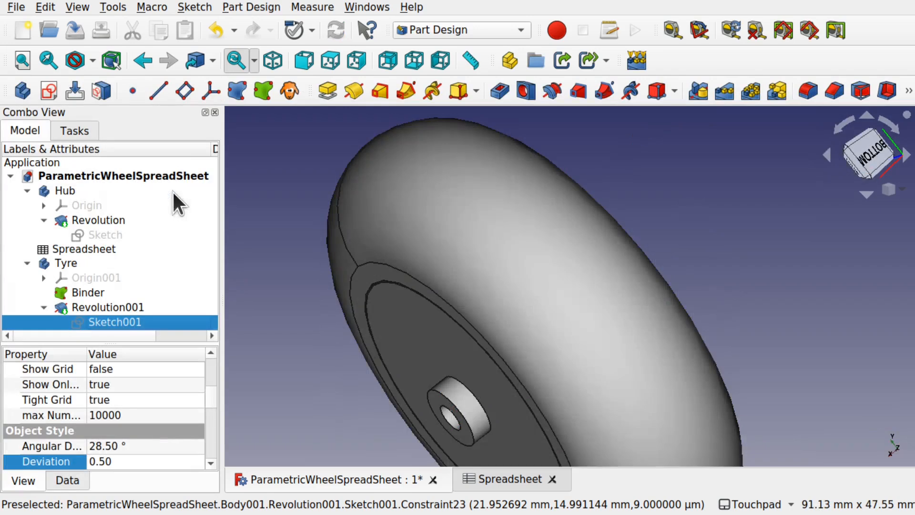
scroll(465, 315, "down", 5)
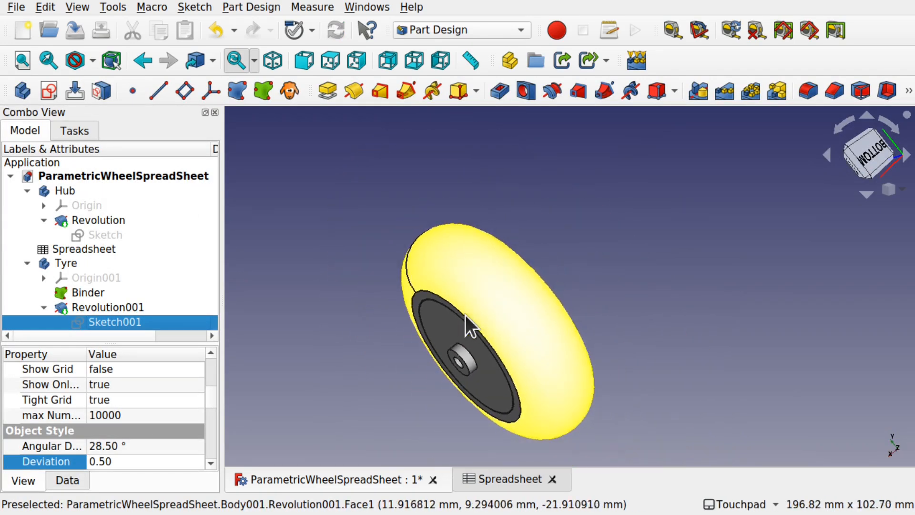
left_click_drag(479, 339, 512, 370, "shift")
left_click(501, 480)
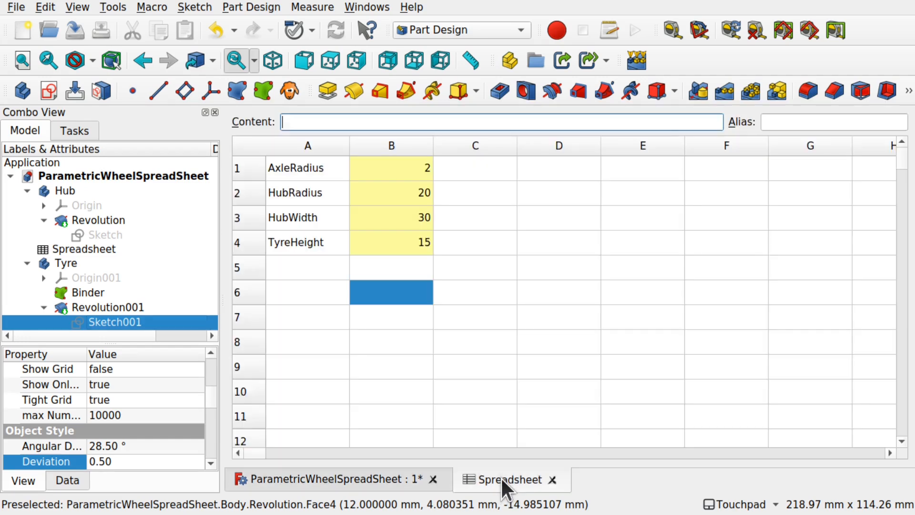
left_click(415, 247)
double_click(417, 238)
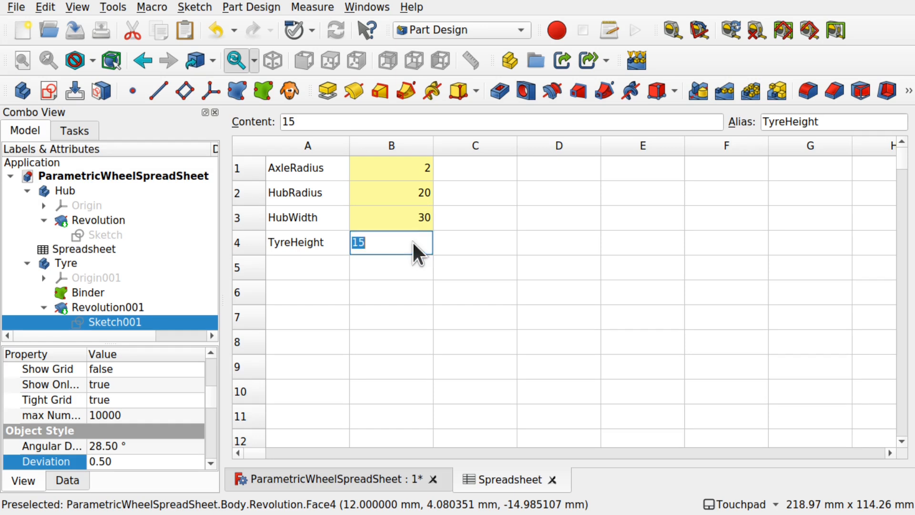
type("20")
key("Return")
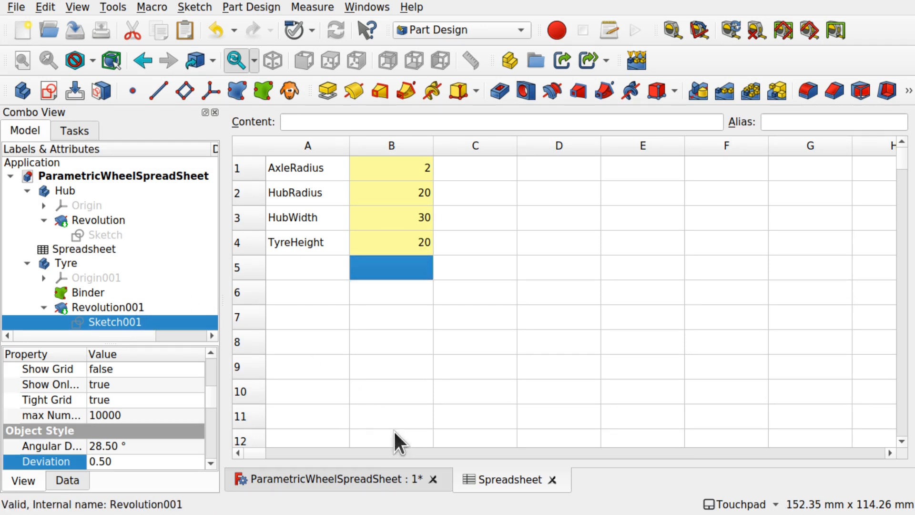
- Orbit the thicker tyre to view its right face, then reopen Sketch001
left_click(366, 478)
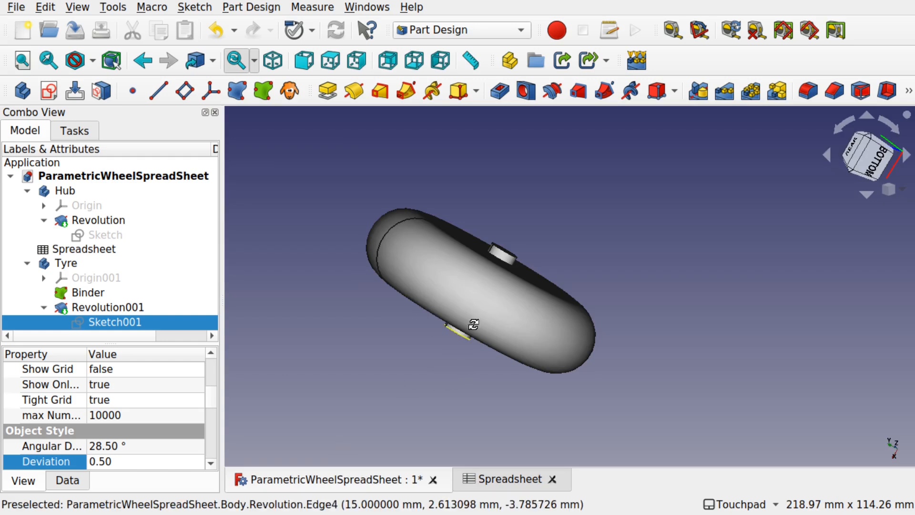
left_click_drag(472, 323, 554, 237, "alt")
left_click_drag(495, 313, 571, 251, "shift")
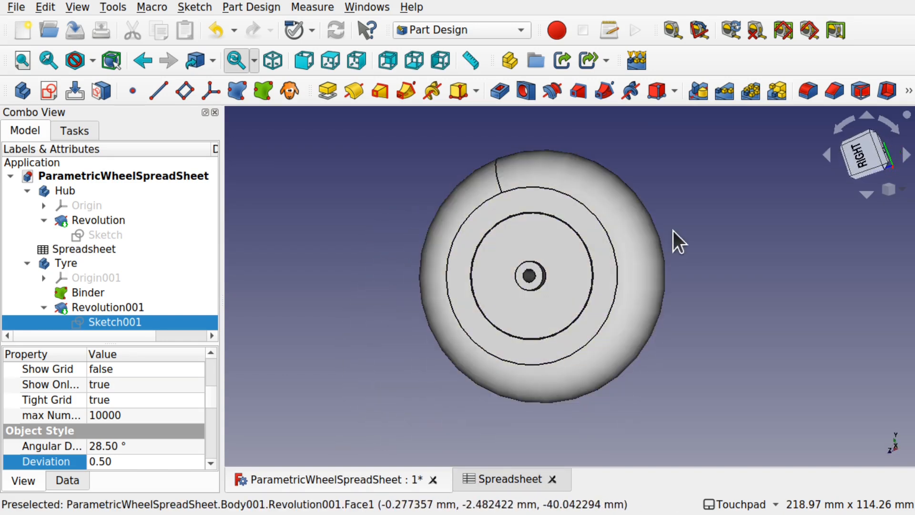
double_click(130, 322)
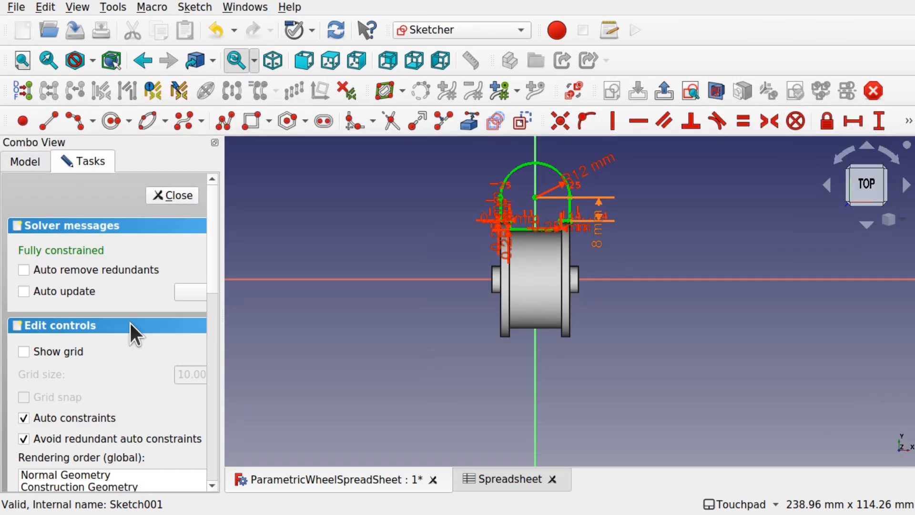
- Drag the 8 mm label clear of the profile, pan the sketch, then show the spreadsheet
scroll(592, 230, "up", 5)
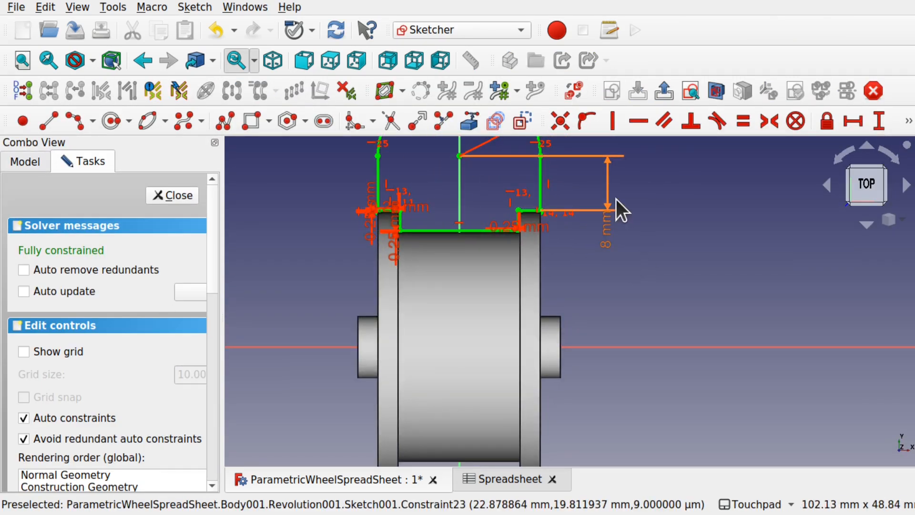
left_click_drag(613, 233, 660, 235)
mouse_move(667, 246)
middle_mouse_down("shift")
mouse_move(628, 363)
mouse_move(641, 367)
middle_mouse_up("shift")
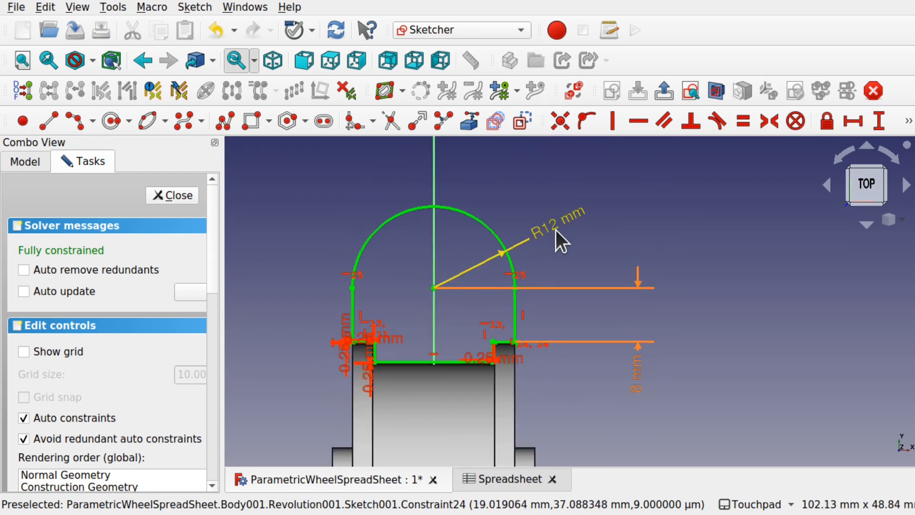
middle_click_drag(596, 305, 640, 259, "shift")
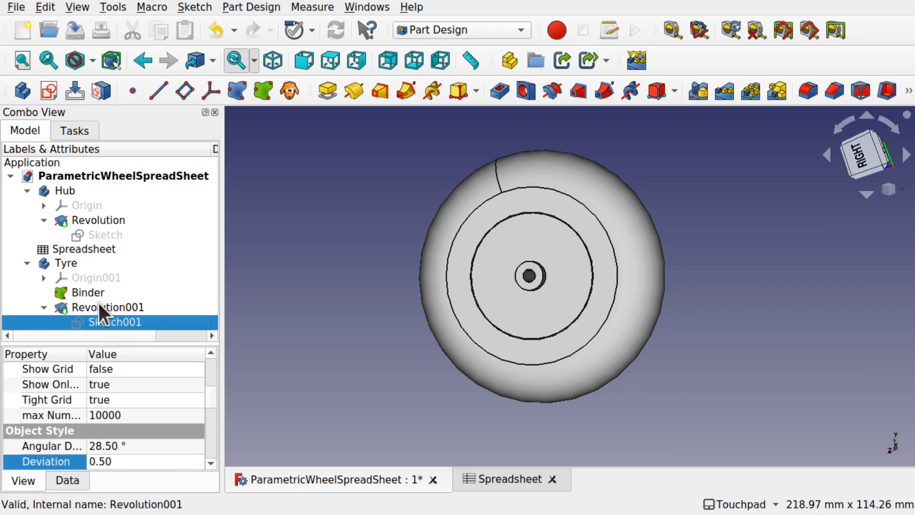
left_click(481, 475)
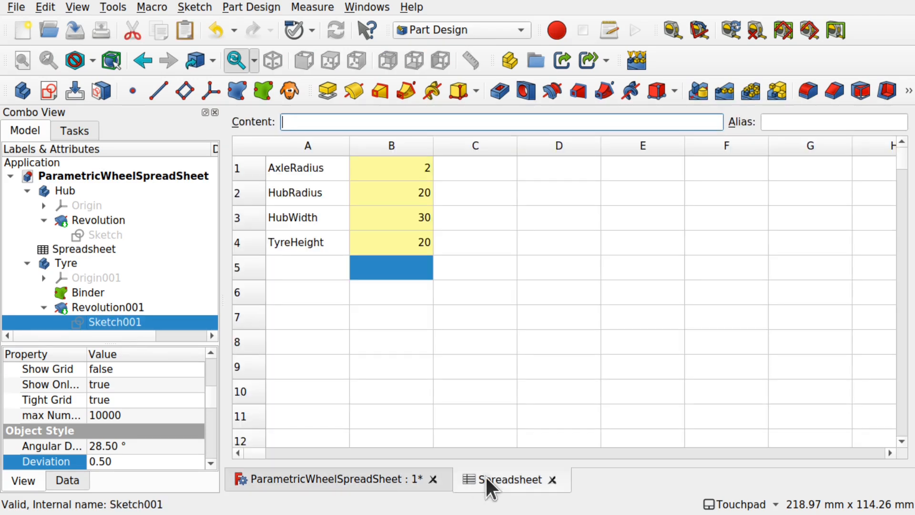
- Enter HubRadius 100, TyreHeight 200 and AxleRadius 50 in cells B2, B4 and B1
left_click(405, 195)
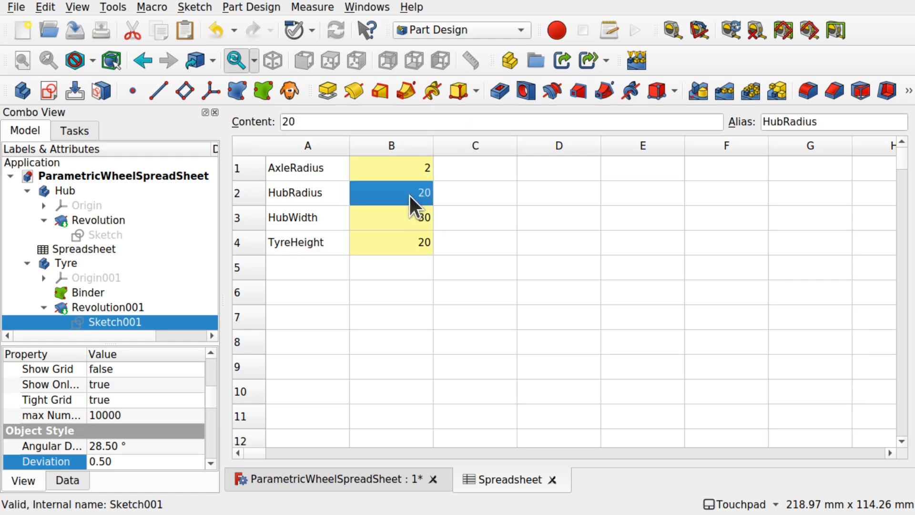
double_click(410, 196)
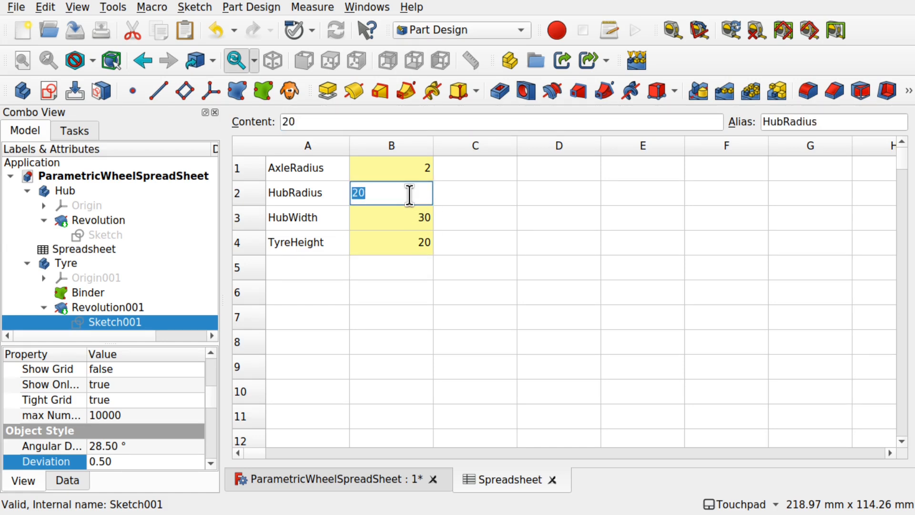
type("100")
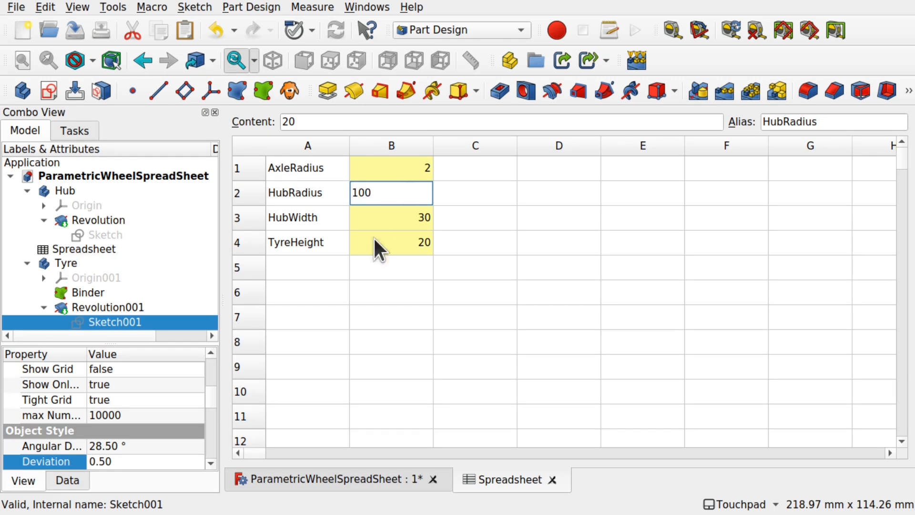
left_click(407, 242)
double_click(408, 243)
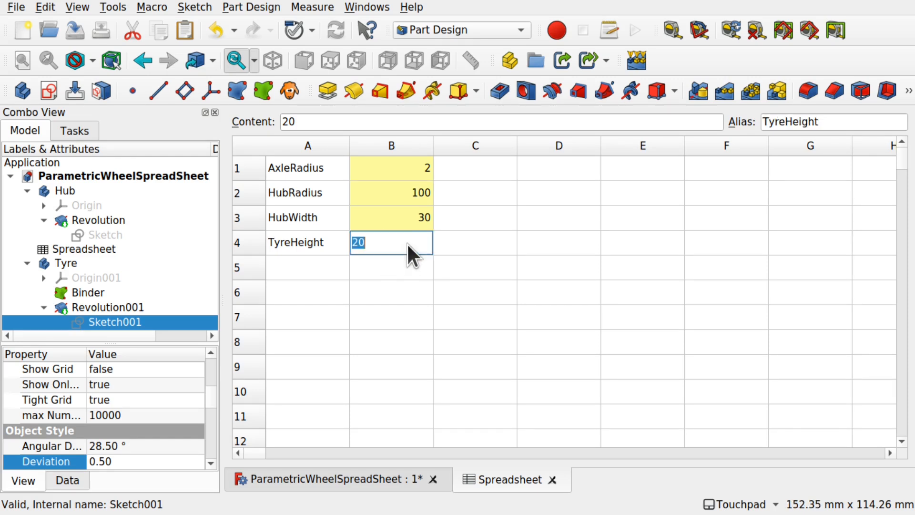
type("200")
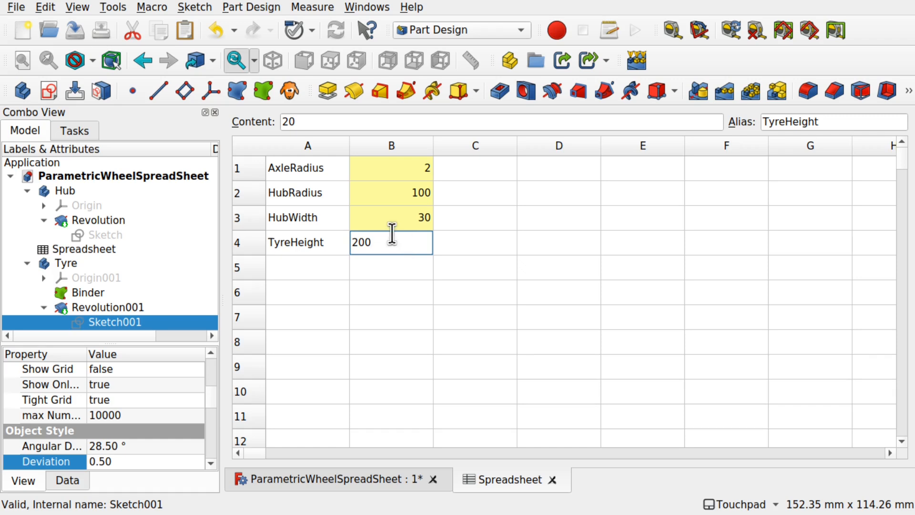
double_click(406, 172)
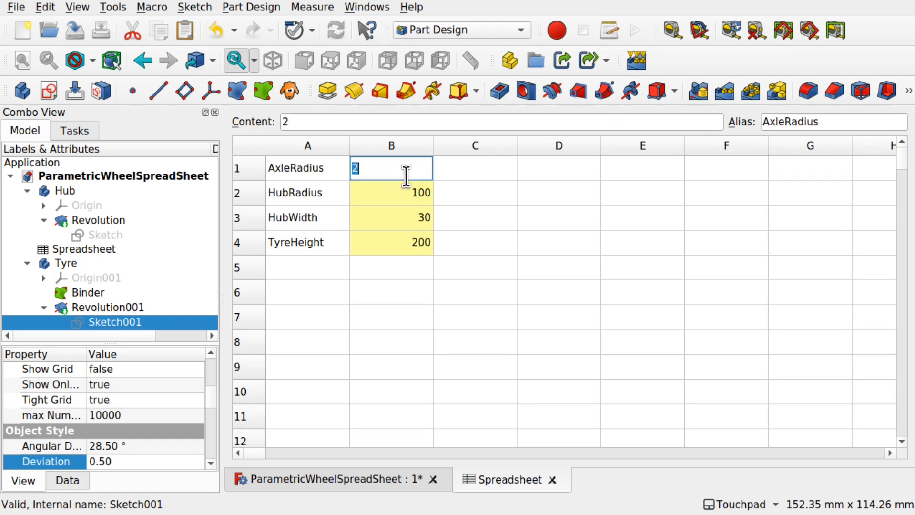
type("50")
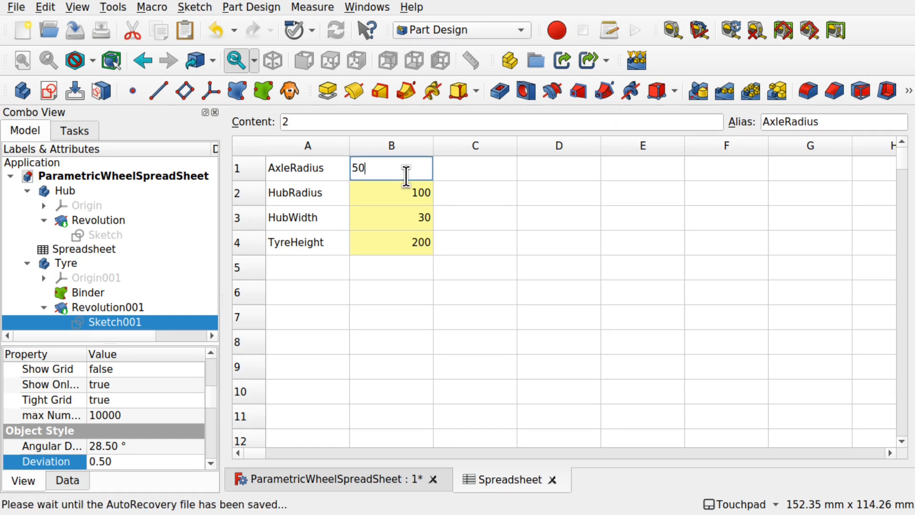
left_click(514, 289)
- Return to the 3D view and orbit the enlarged wheel to an oblique angle
left_click(356, 478)
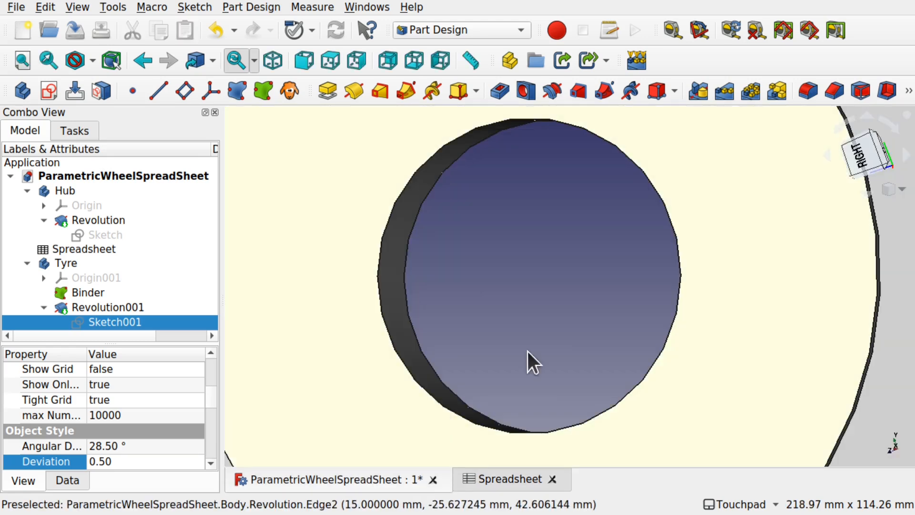
scroll(573, 351, "down", 10)
mouse_move(637, 343)
left_mouse_down("alt")
mouse_move(412, 364)
mouse_move(705, 368)
mouse_move(650, 433)
mouse_move(556, 321)
mouse_move(603, 361)
left_mouse_up("alt")
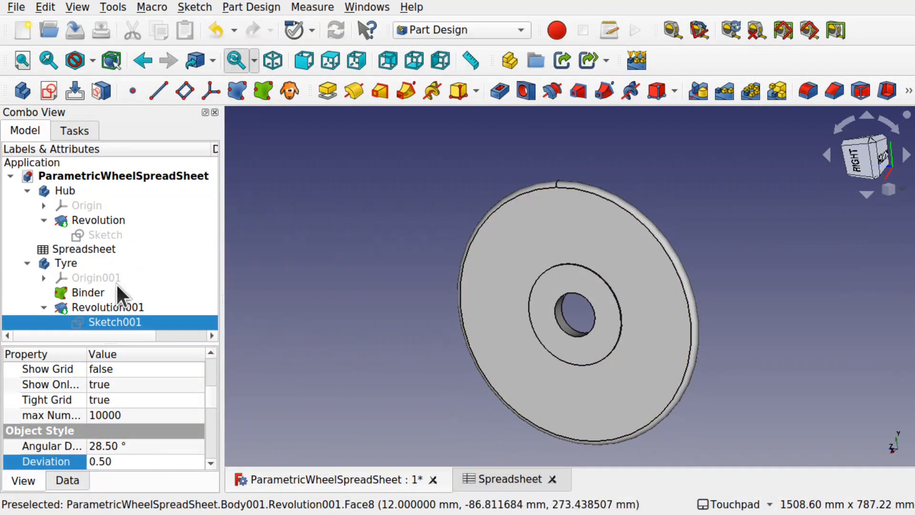
double_click(126, 321)
scroll(545, 230, "up", 5)
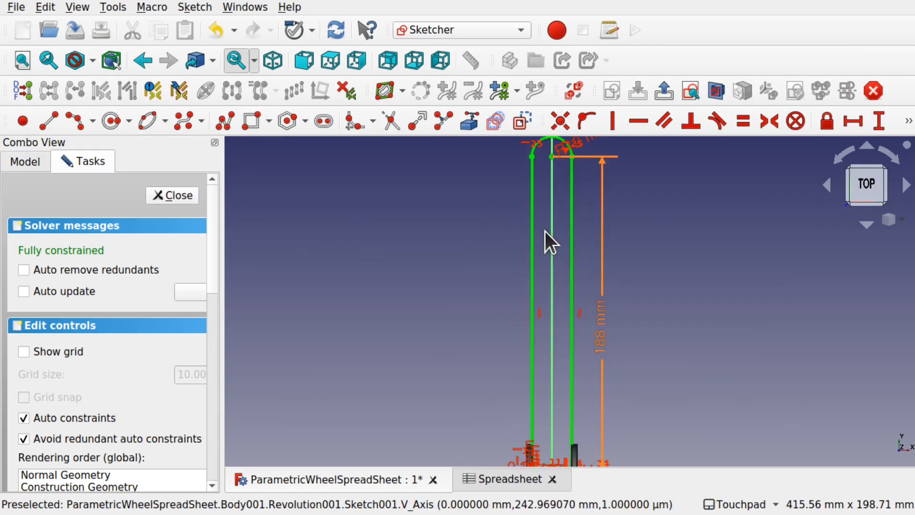
scroll(500, 247, "up", 3)
scroll(499, 247, "up", 1)
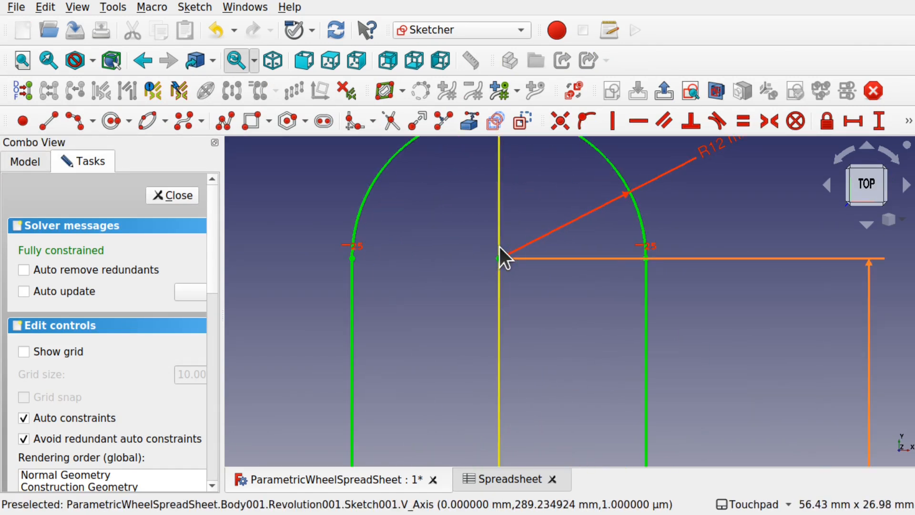
scroll(500, 247, "down", 6)
left_click_drag(545, 376, 549, 200, "shift")
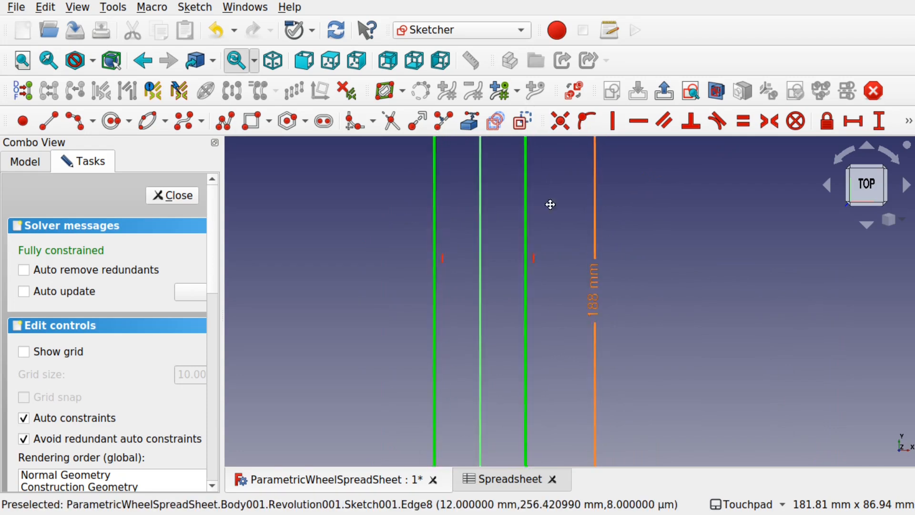
scroll(549, 195, "down", 3)
scroll(542, 285, "up", 8)
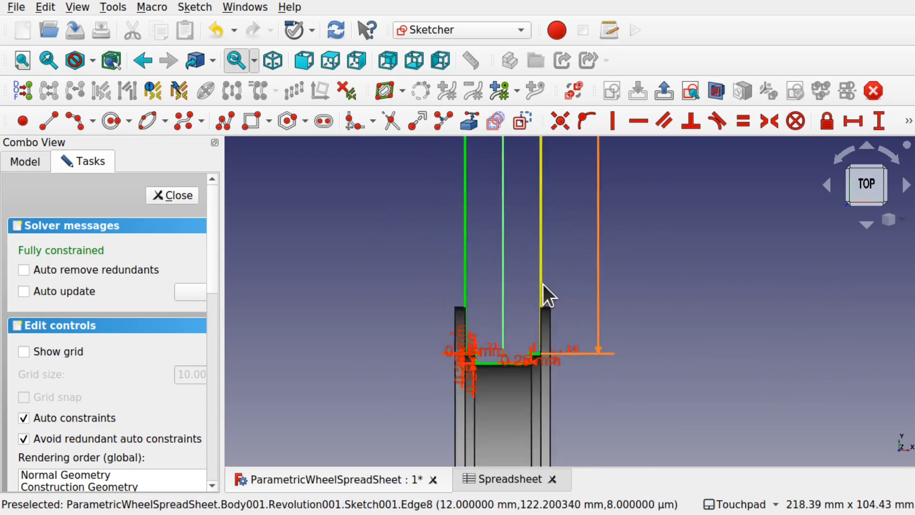
mouse_move(572, 341)
left_mouse_down("shift")
mouse_move(551, 326)
mouse_move(547, 279)
left_mouse_up("shift")
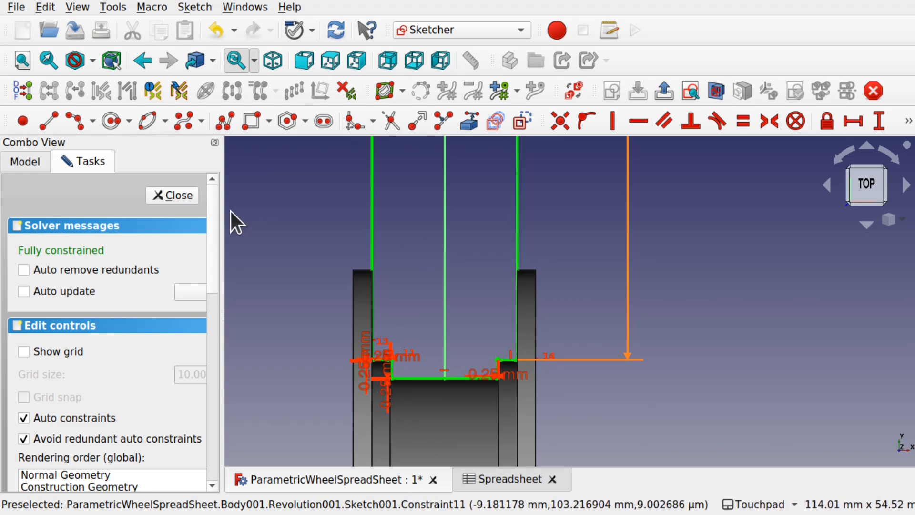
left_click(180, 196)
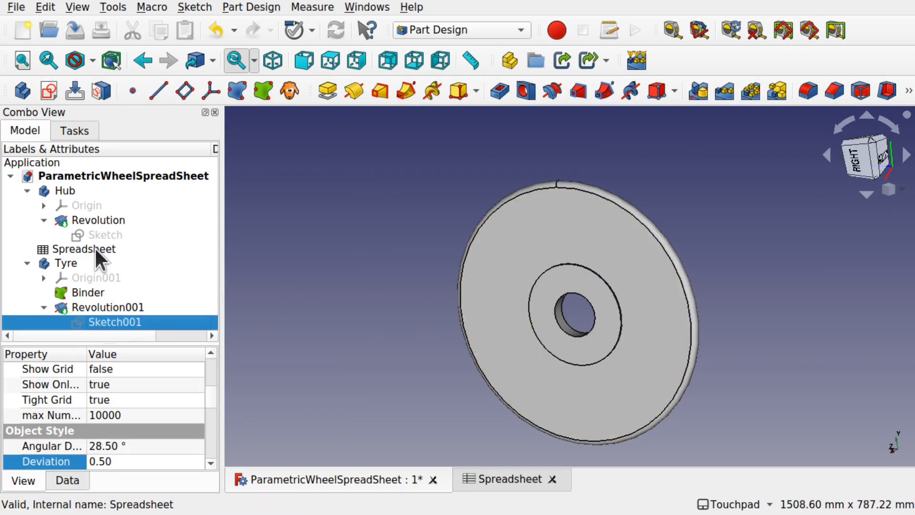
- Open the parameter spreadsheet from the tree and set AxleRadius in B1 to 2
left_click(102, 258)
double_click(99, 243)
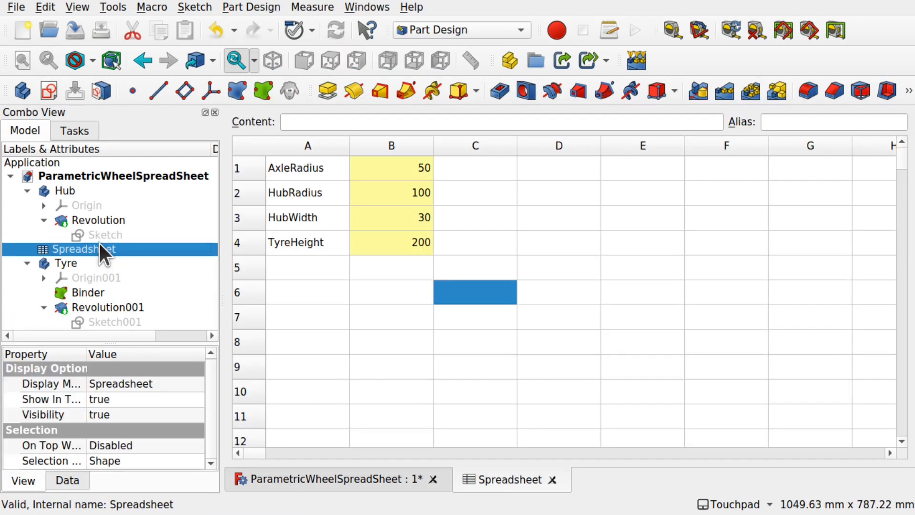
left_click(414, 168)
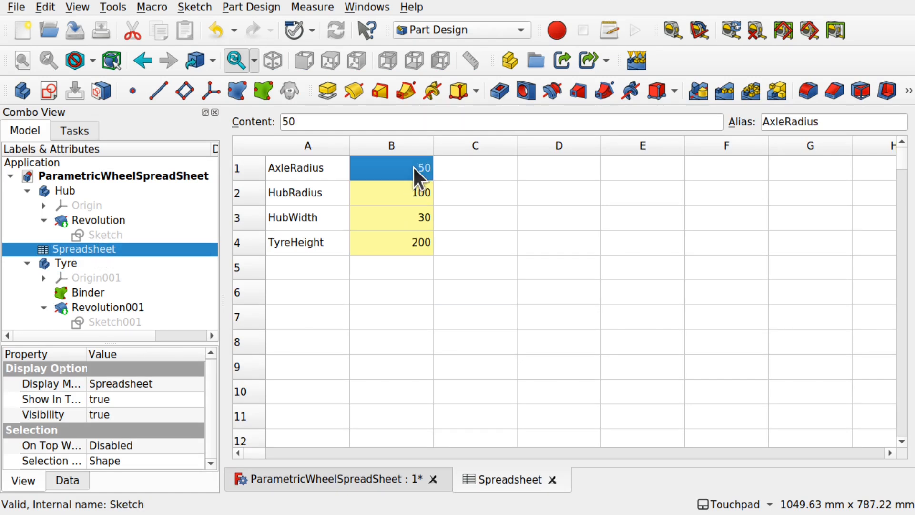
double_click(414, 168)
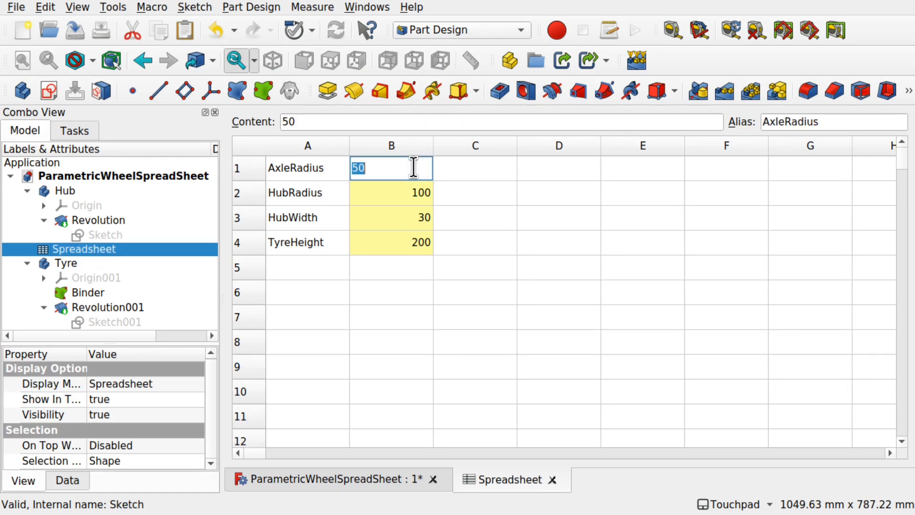
type("2")
left_click(408, 197)
- Set HubRadius in B2 to 20 and TyreHeight in B4 to 15
double_click(408, 197)
type("20")
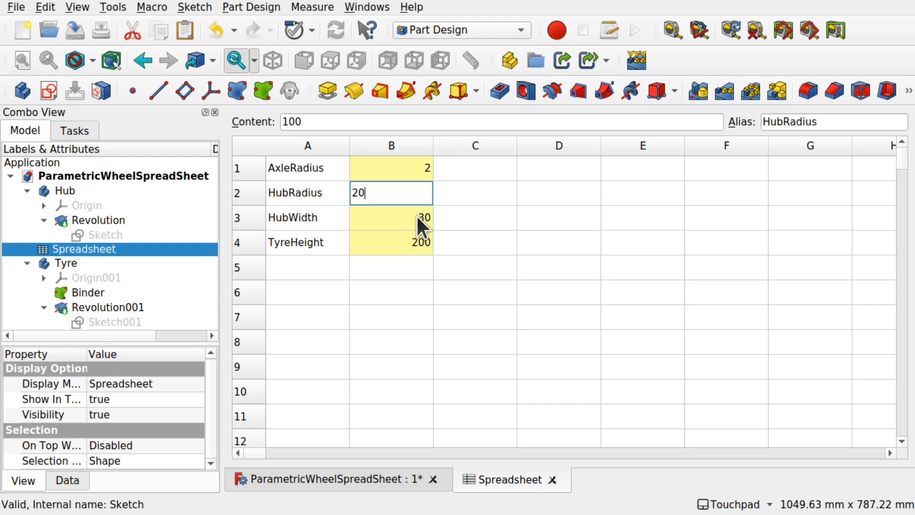
left_click(416, 216)
left_click(420, 240)
double_click(420, 241)
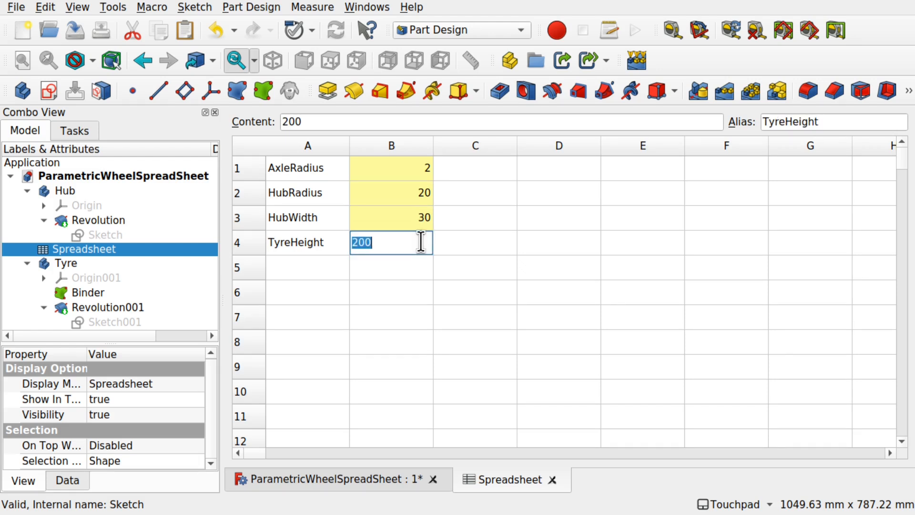
type("15")
left_click(397, 294)
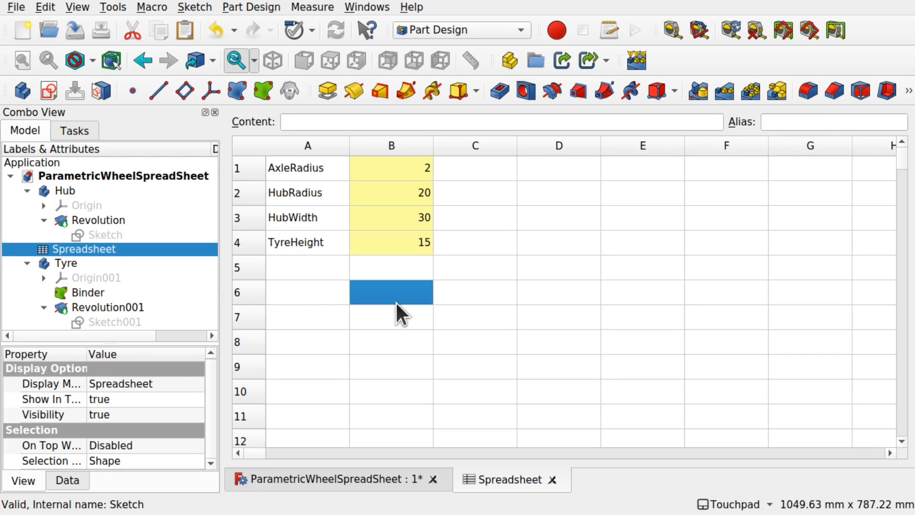
- Zoom and orbit the 3D view to see the shrunken wheel's face
left_click(369, 476)
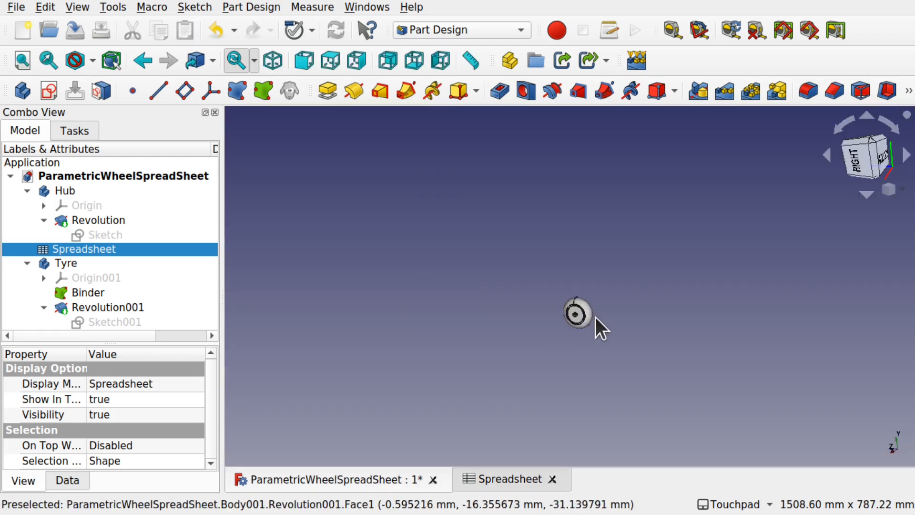
scroll(589, 319, "up", 5)
scroll(590, 319, "up", 3)
middle_click_drag(583, 319, 508, 336)
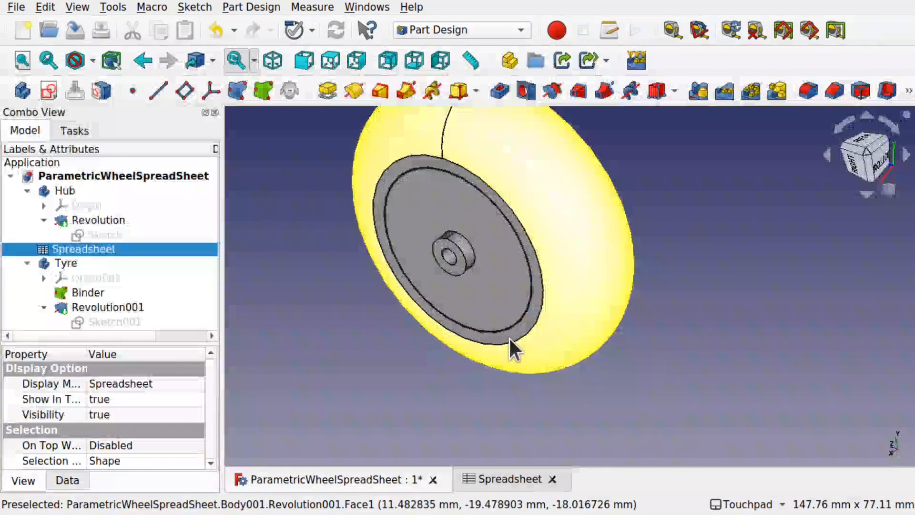
scroll(508, 337, "up", 1)
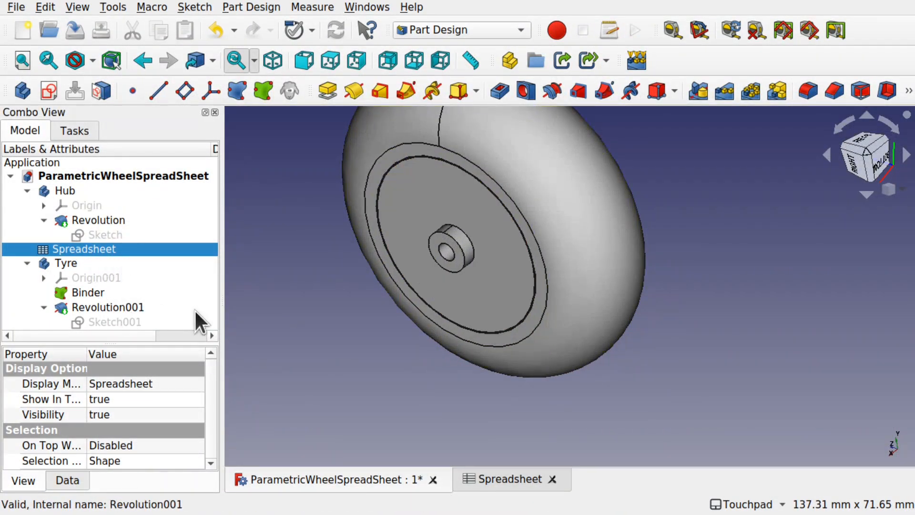
double_click(124, 323)
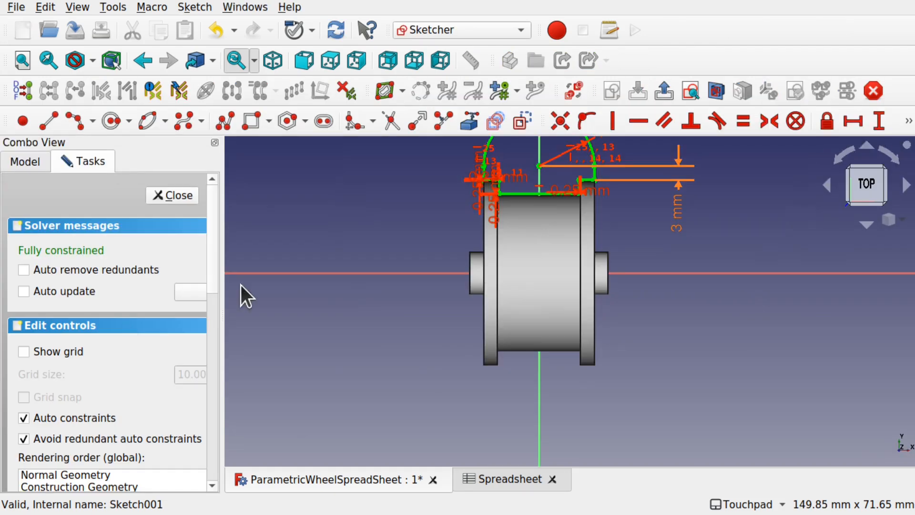
scroll(531, 274, "up", 5)
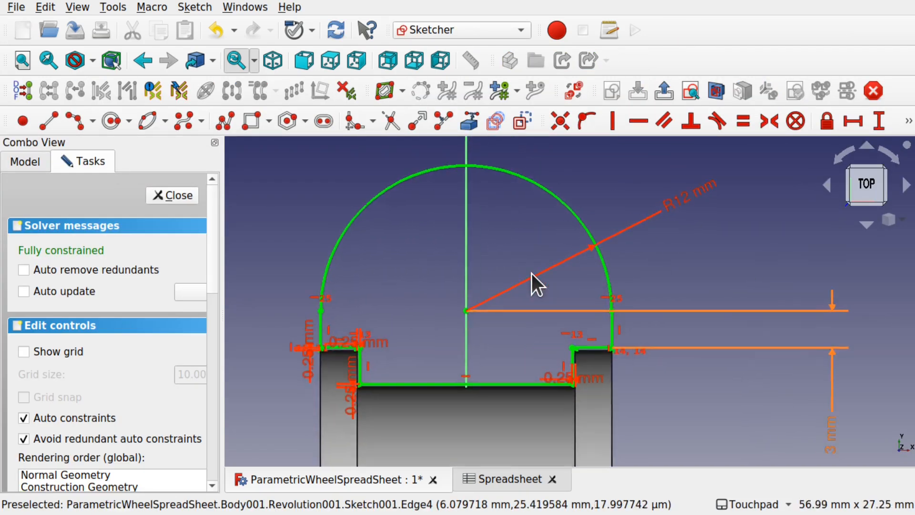
scroll(529, 275, "down", 4)
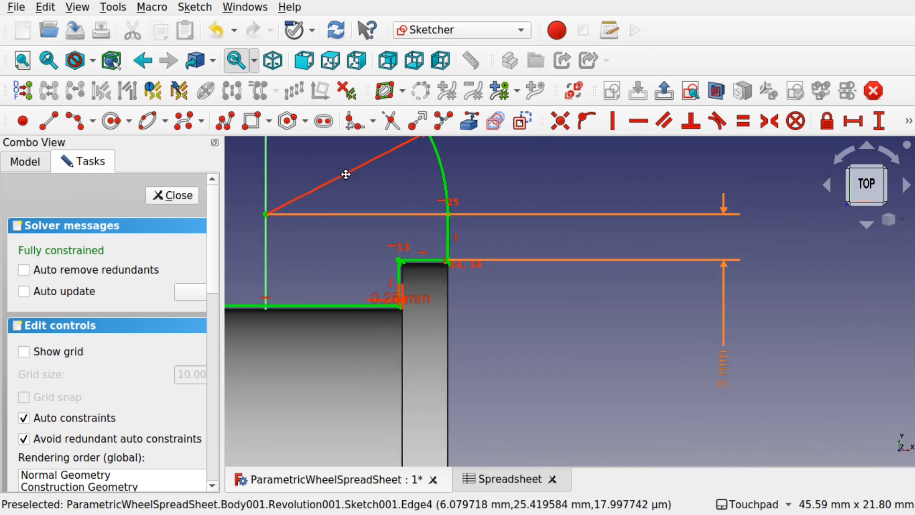
middle_click_drag(353, 195, 513, 221, "shift")
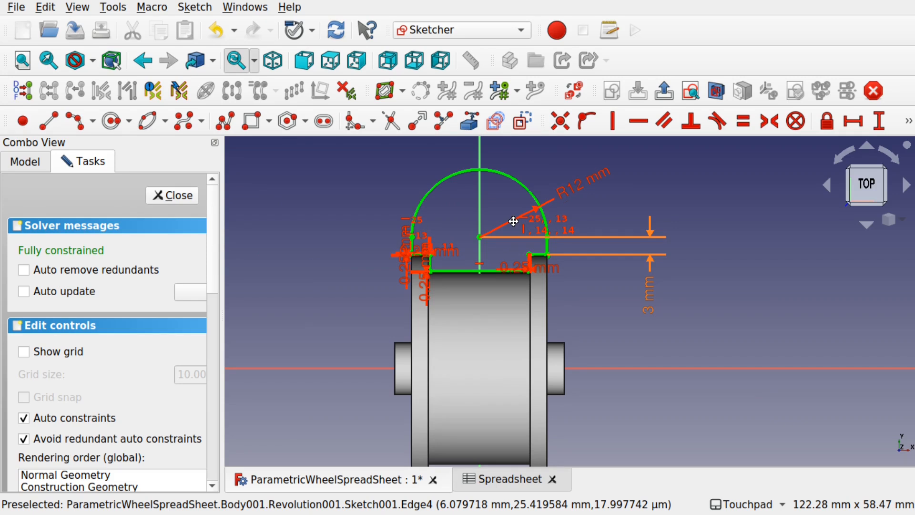
scroll(499, 209, "up", 4)
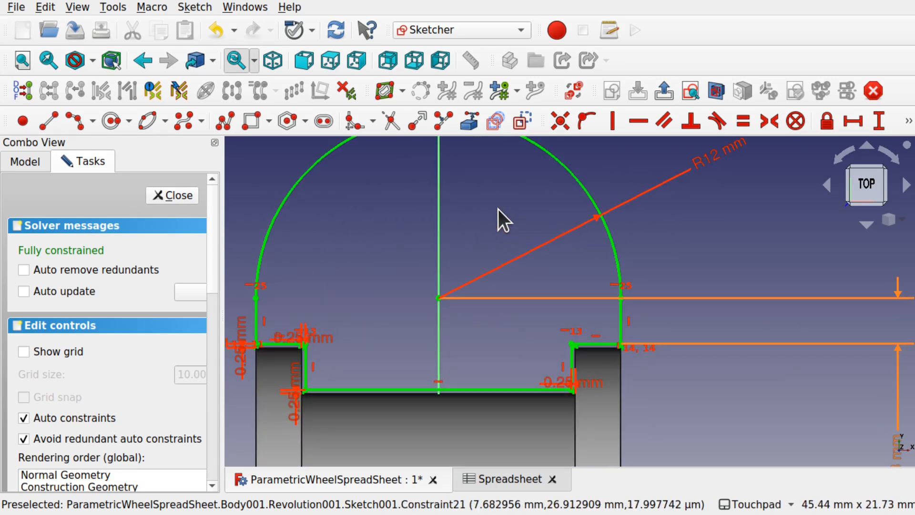
scroll(499, 210, "down", 3)
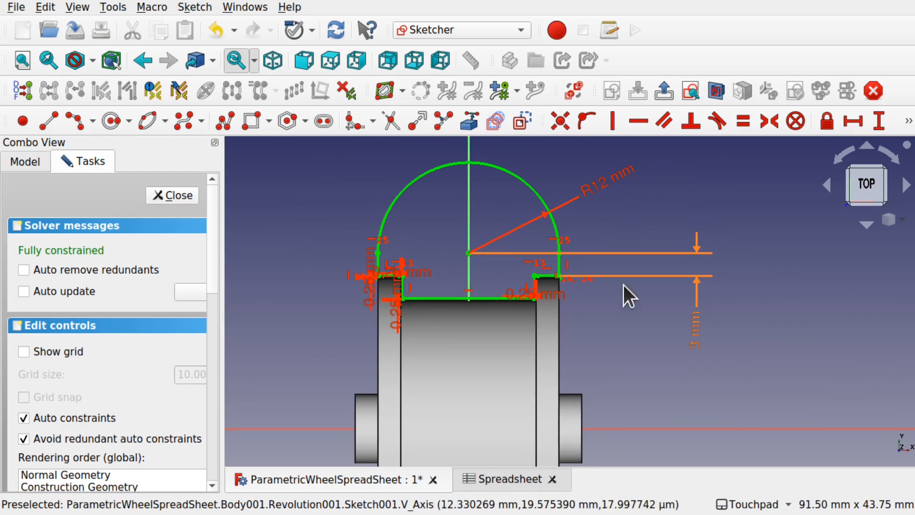
left_click(697, 325)
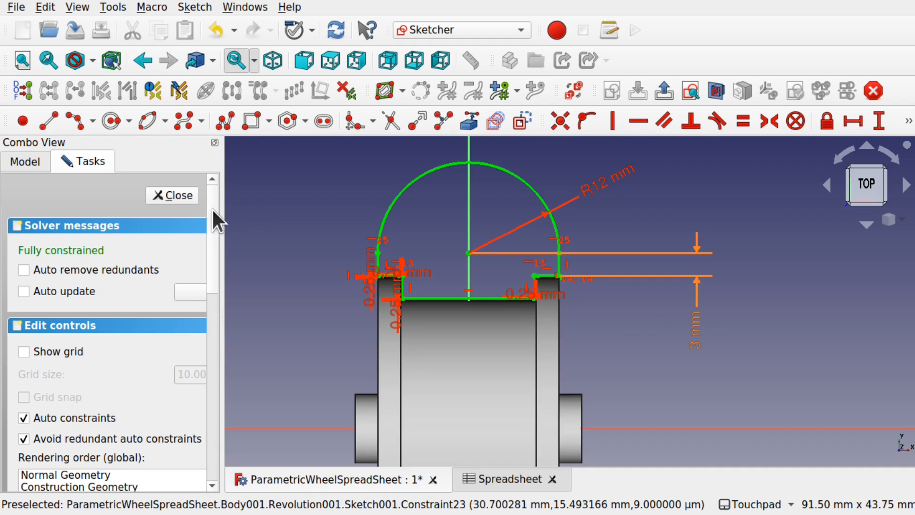
left_click(184, 196)
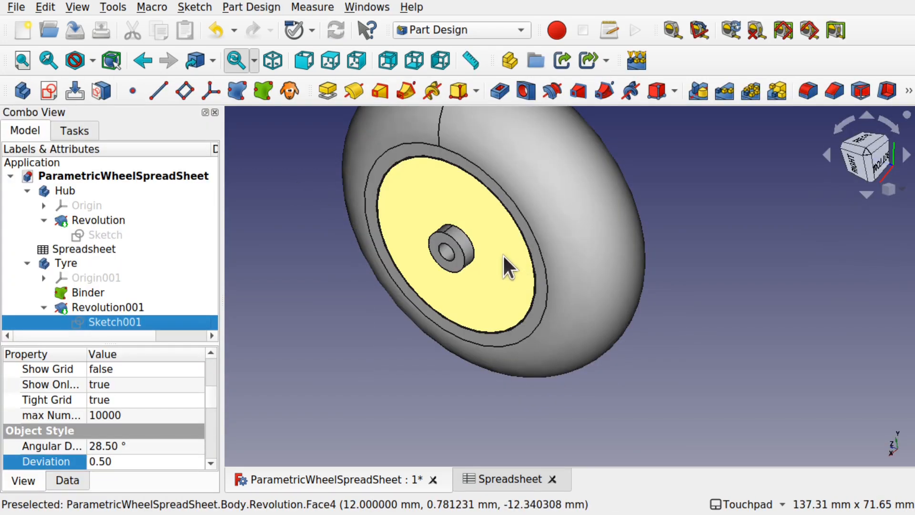
- Save the wheel document and switch to the Right view
scroll(503, 253, "down", 2)
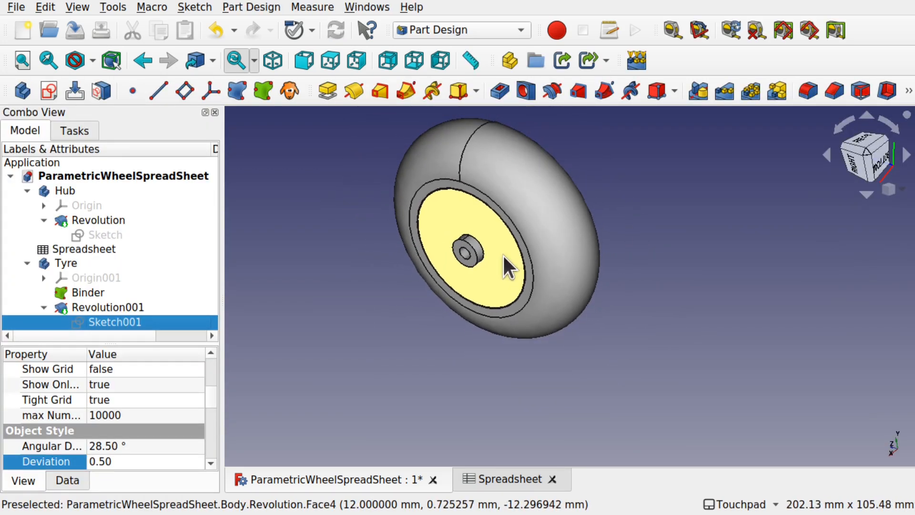
key("ctrl+s")
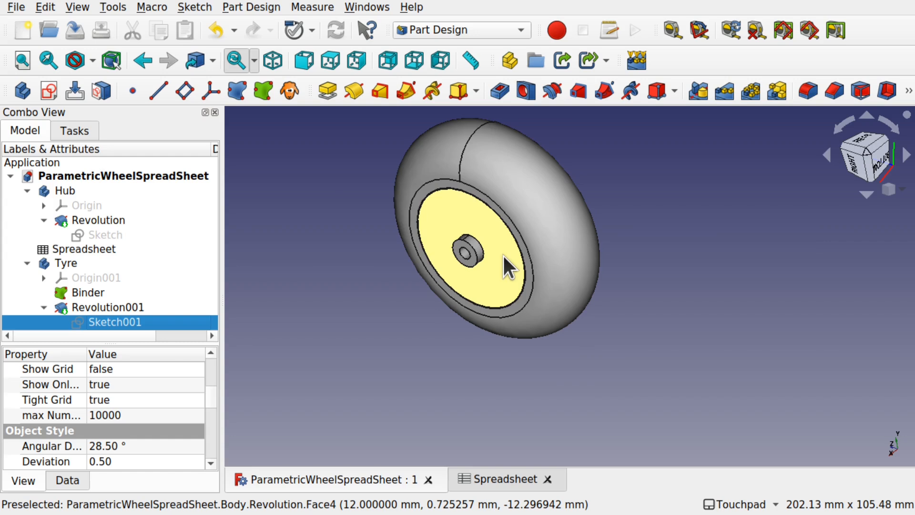
key("3")
- Orbit the wheel to inspect hub and tyre from several angles, then select the hub's profile Sketch
left_click_drag(601, 277, 521, 319, "shift")
left_click_drag(477, 286, 470, 310, "shift")
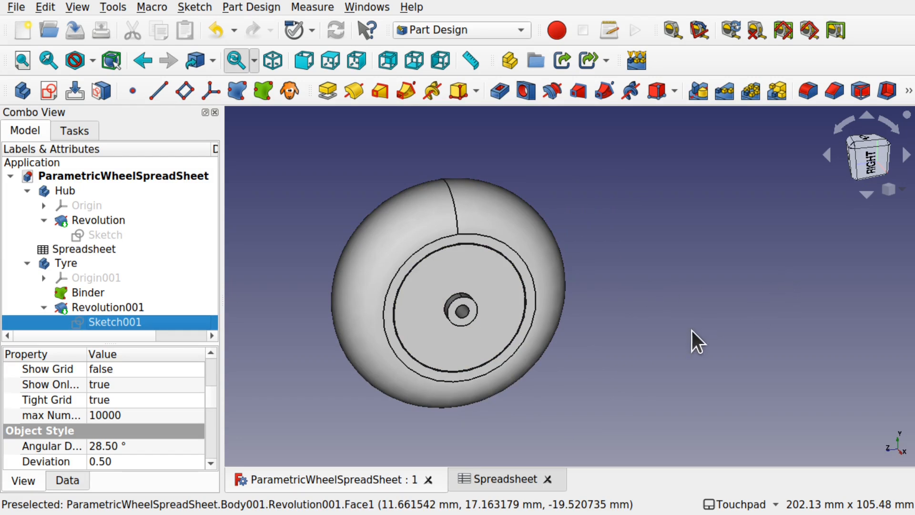
left_click_drag(608, 330, 502, 232, "shift")
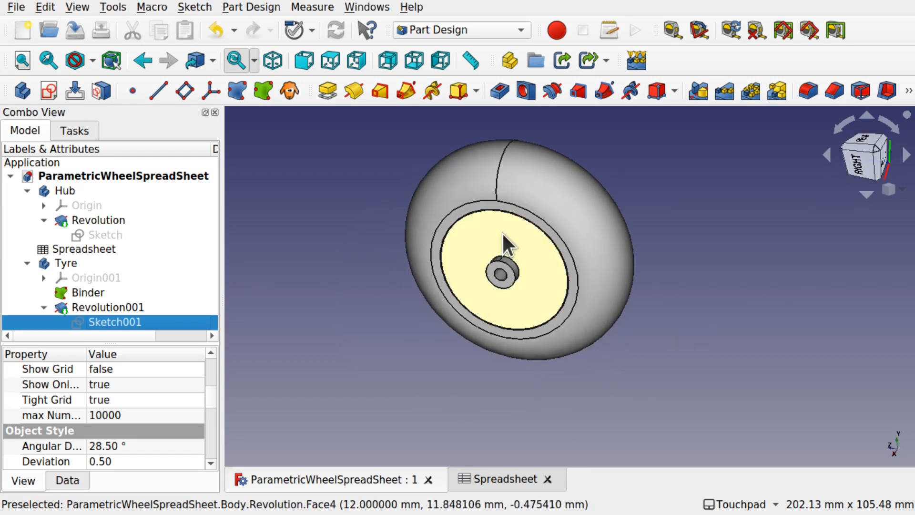
left_click_drag(591, 369, 604, 360, "shift")
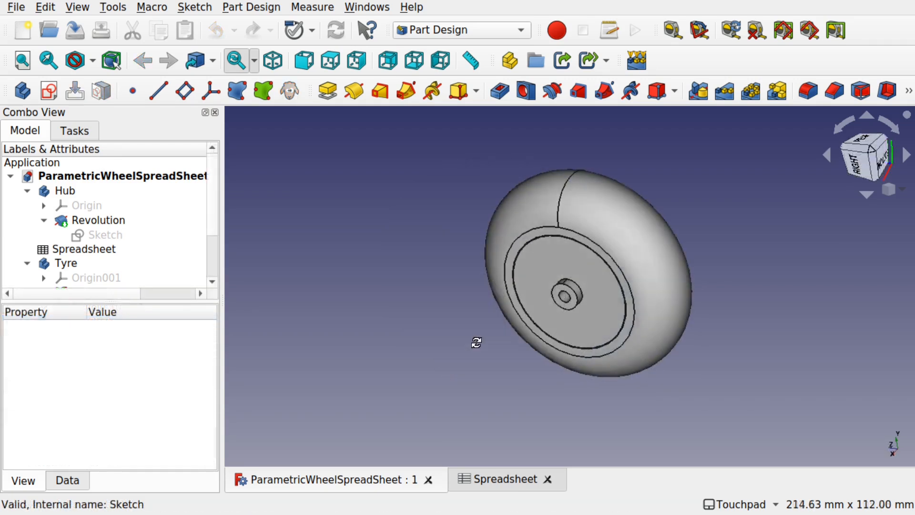
mouse_move(476, 343)
left_mouse_down("shift")
mouse_move(579, 302)
mouse_move(490, 351)
left_mouse_up("shift")
left_click_drag(594, 295, 534, 285, "shift")
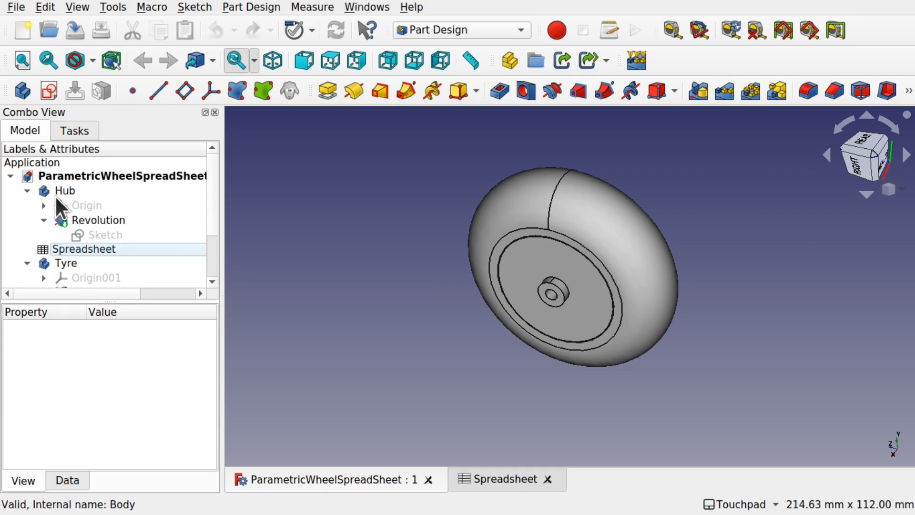
left_click(99, 233)
- Open the hub sketch and draw a rectangle inside the hub profile
double_click(100, 233)
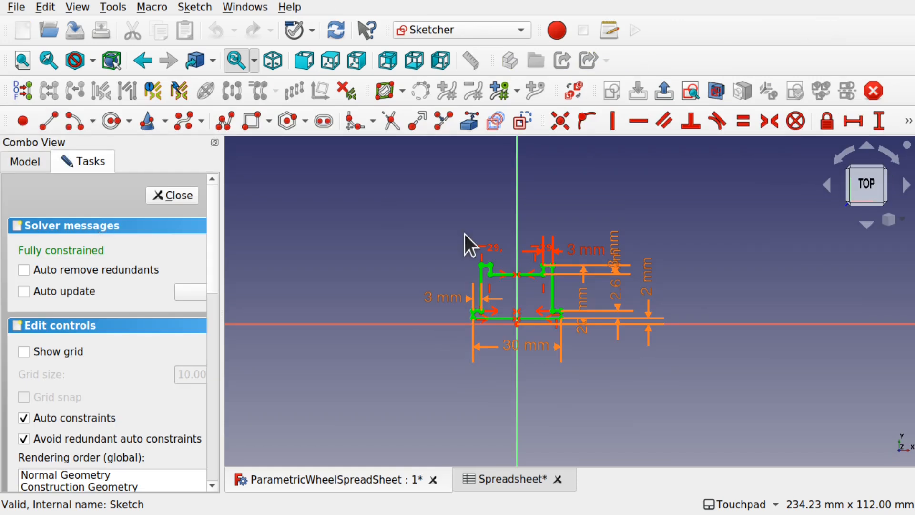
scroll(533, 295, "up", 5)
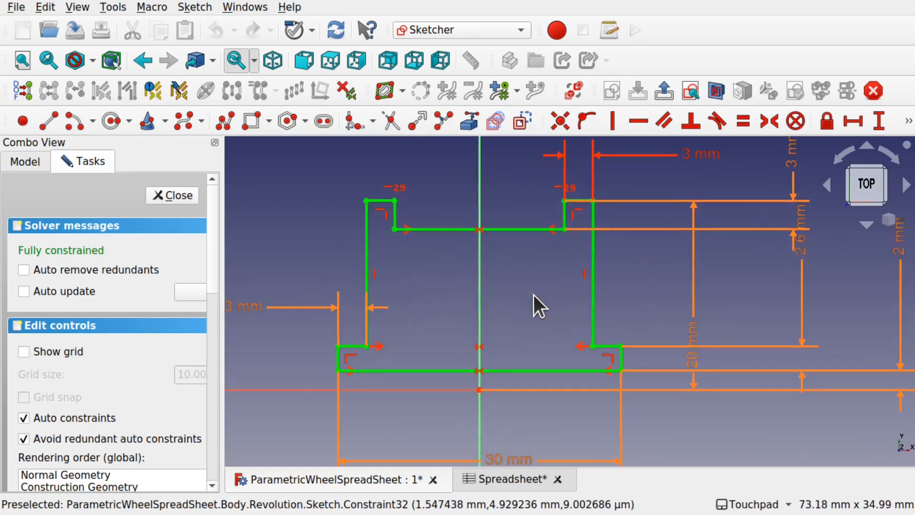
scroll(534, 295, "up", 1)
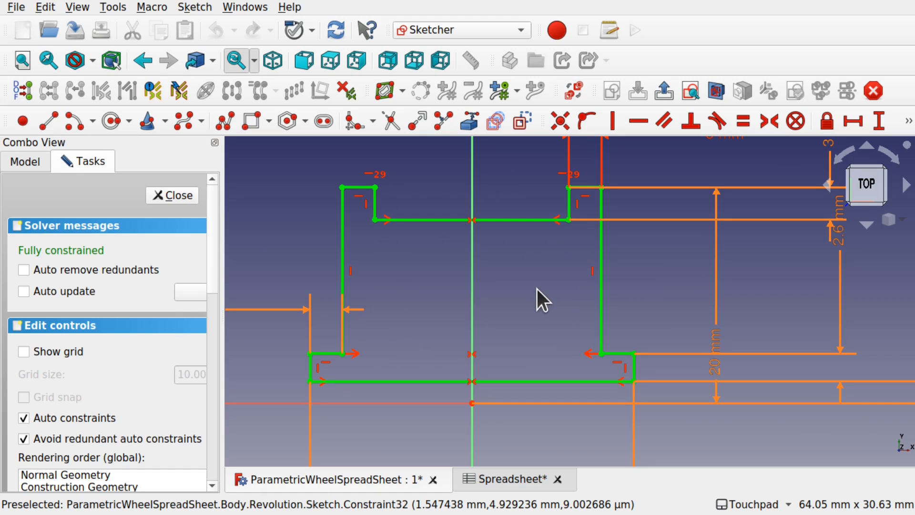
left_click(252, 121)
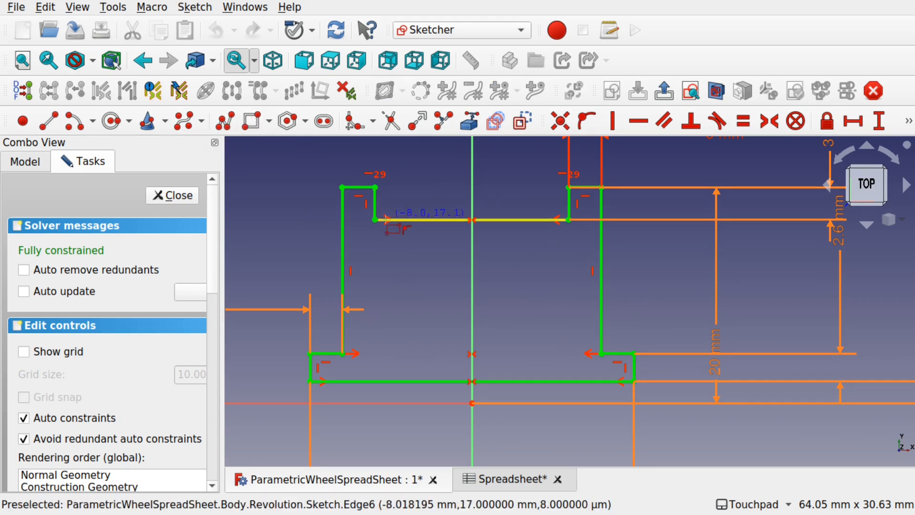
left_click(378, 242)
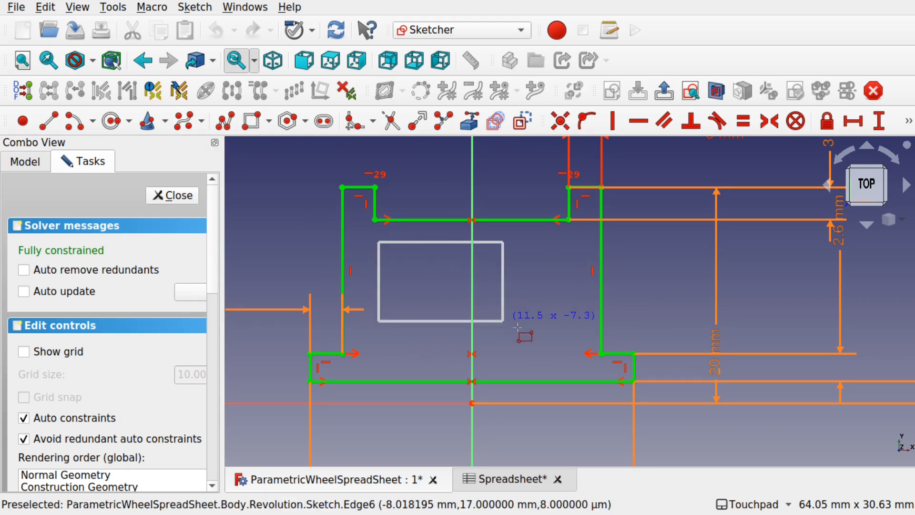
left_click(568, 353)
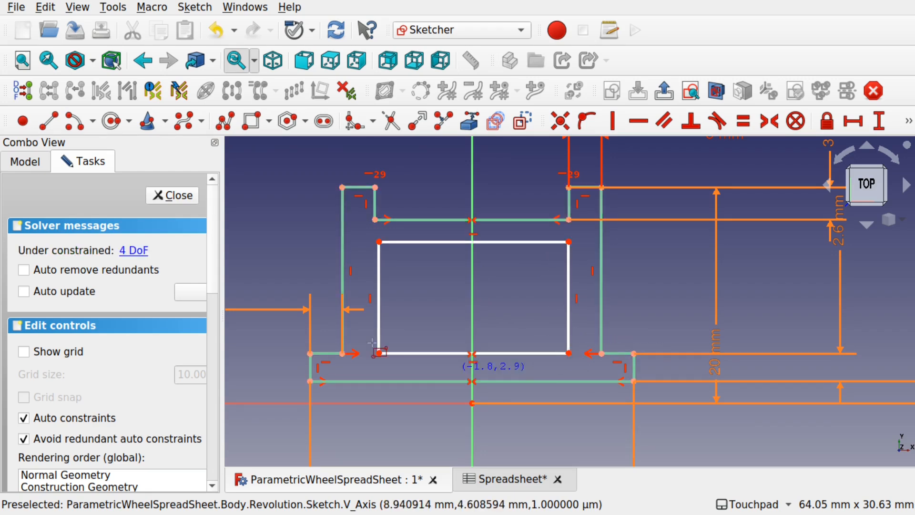
right_click(514, 285)
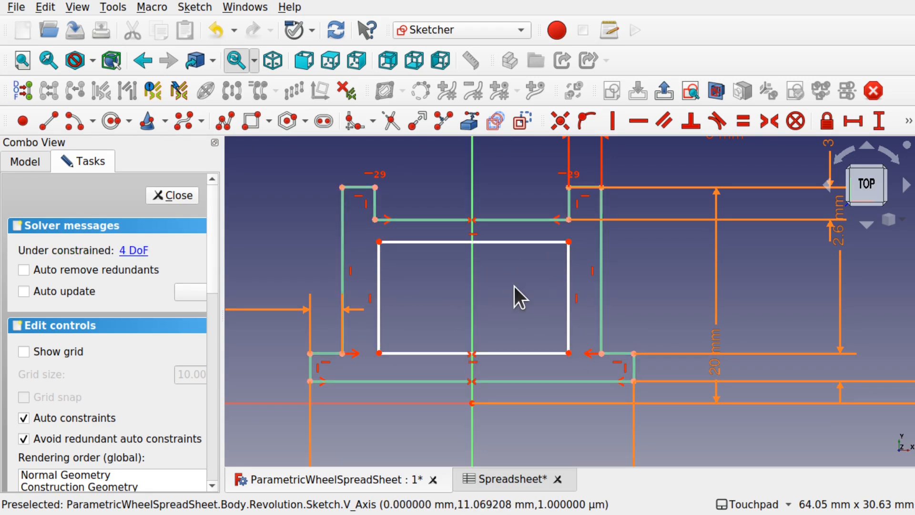
- Align the rectangle's corners vertically and horizontally with the profile vertices, and move the 2.6 mm label aside
left_click(376, 220)
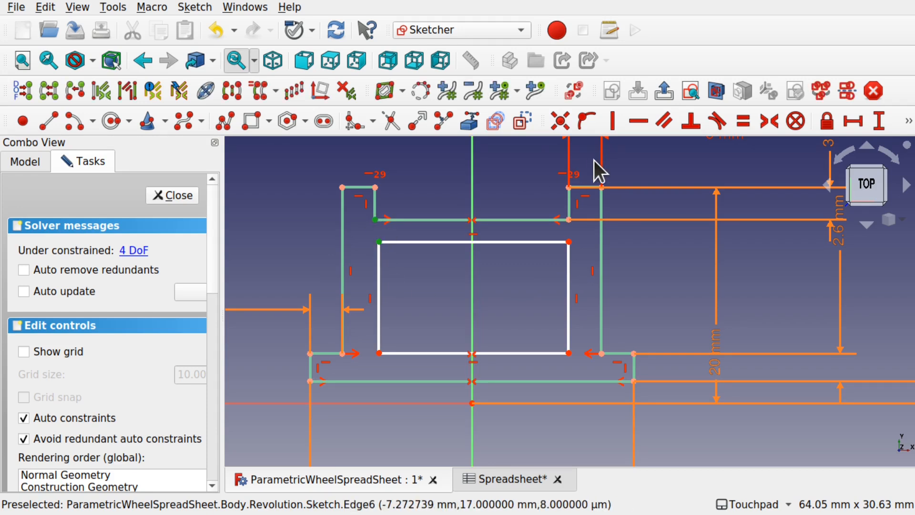
left_click(613, 121)
left_click(569, 242)
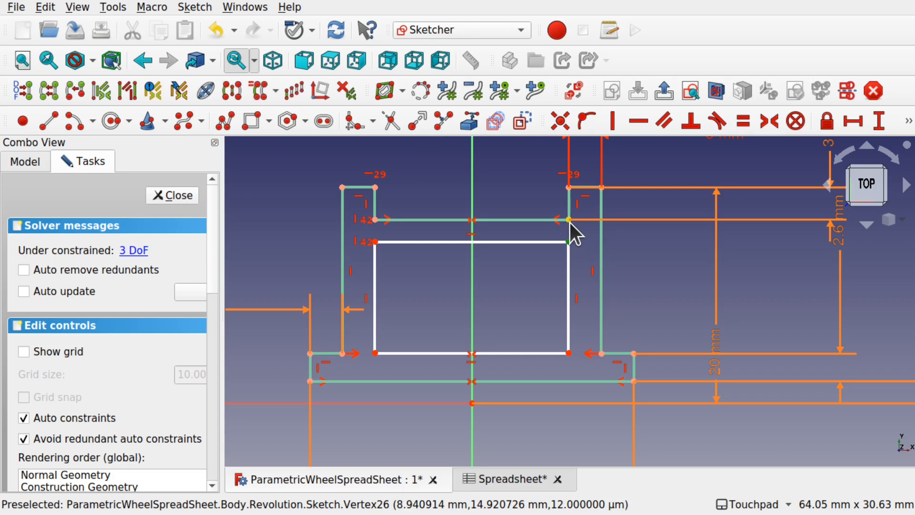
left_click(569, 220)
left_click(614, 125)
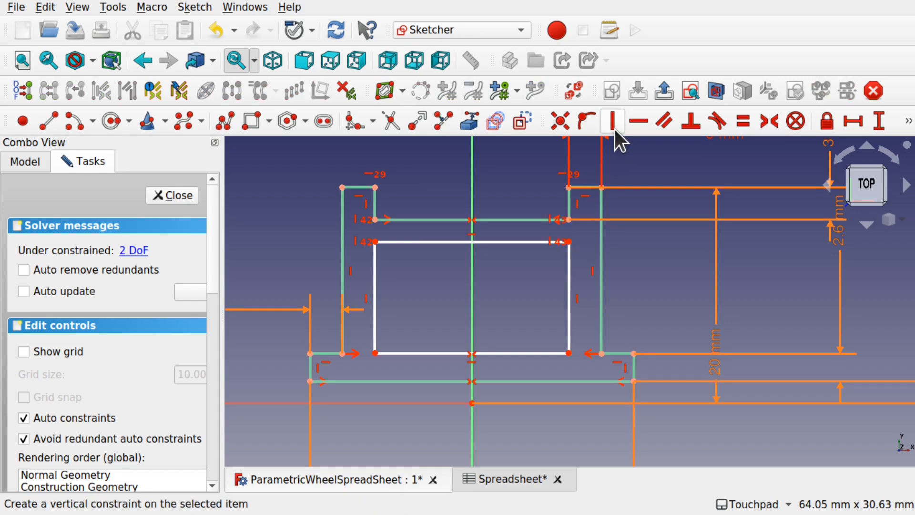
left_click(569, 354)
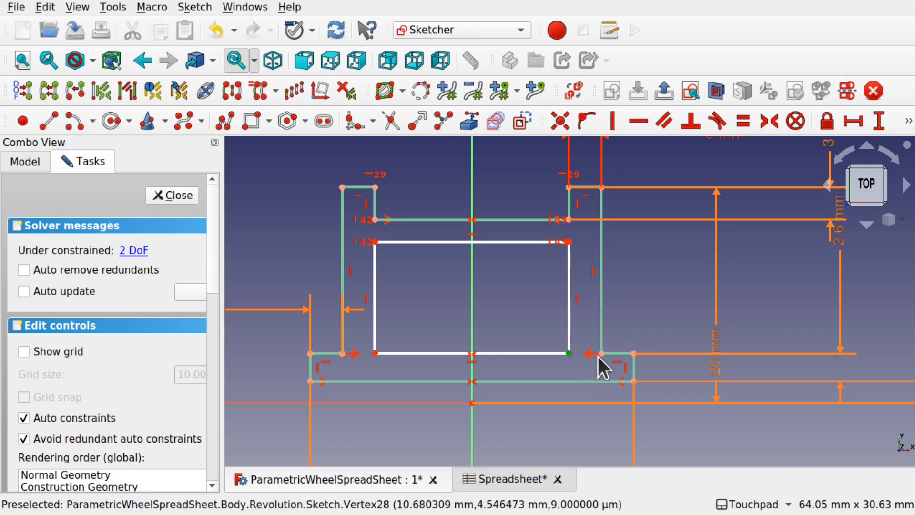
left_click(600, 354)
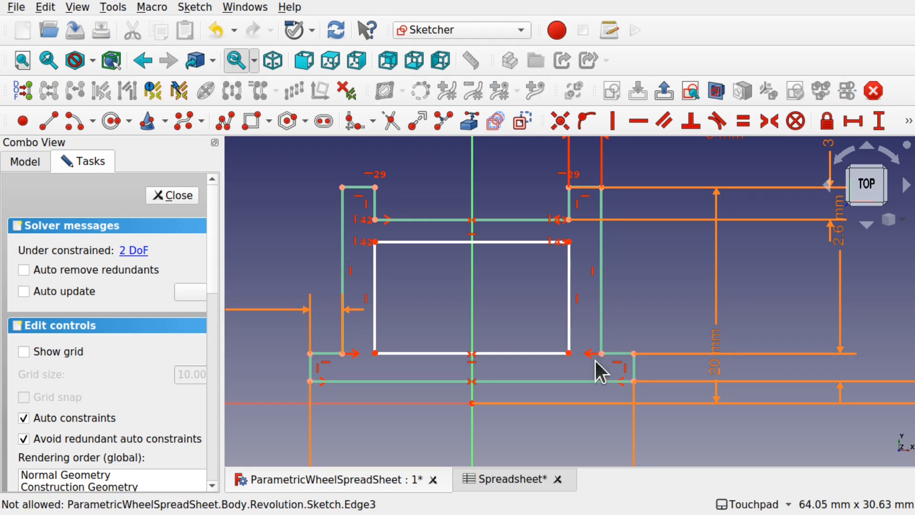
left_click(638, 122)
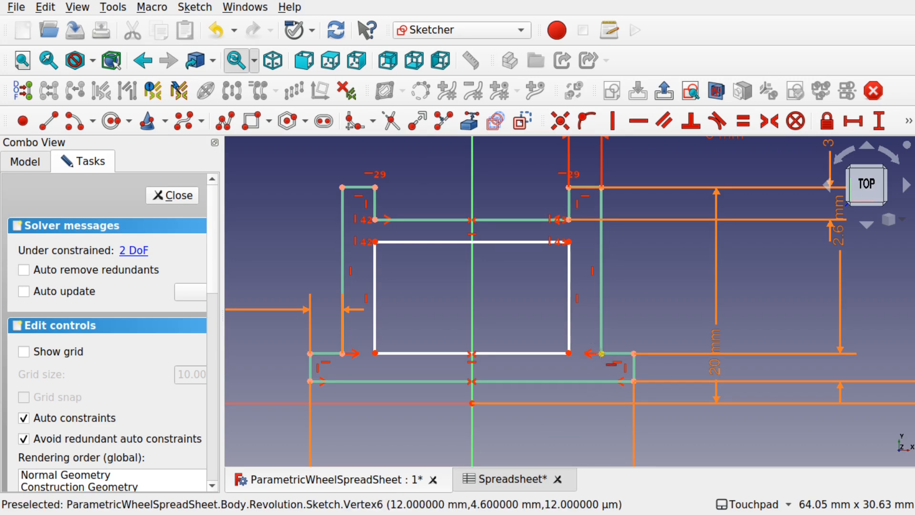
left_click(602, 354)
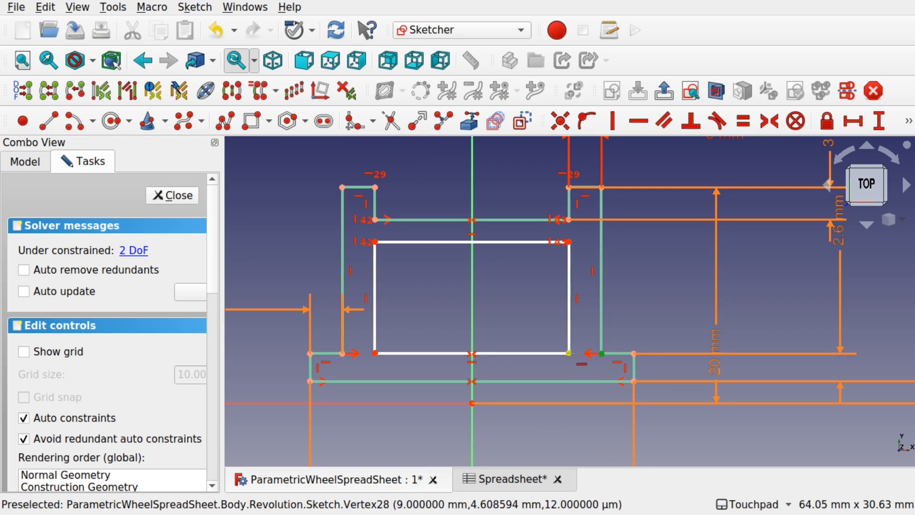
left_click(570, 354)
key("Escape")
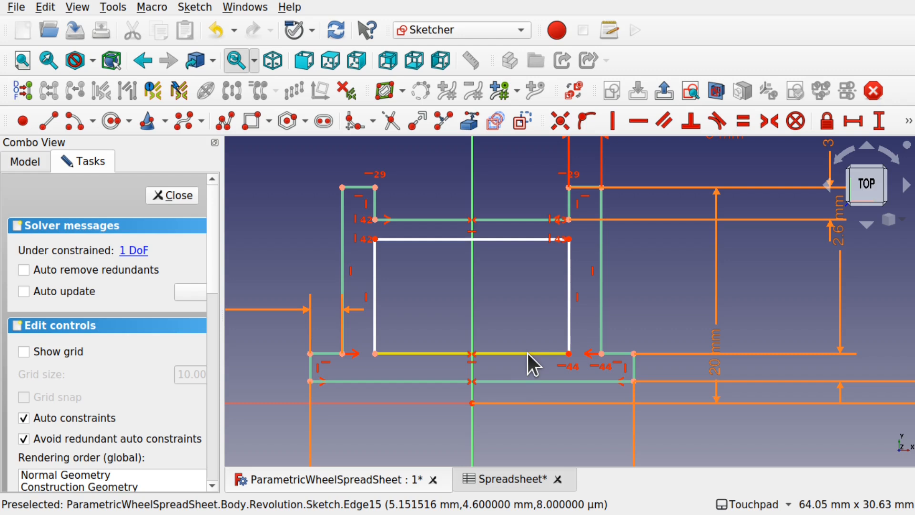
scroll(528, 361, "down", 3)
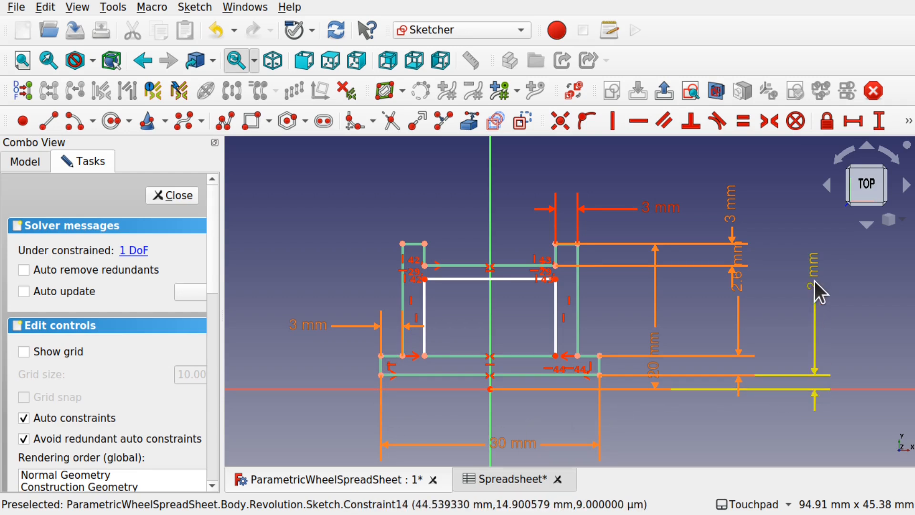
left_click_drag(741, 281, 758, 321)
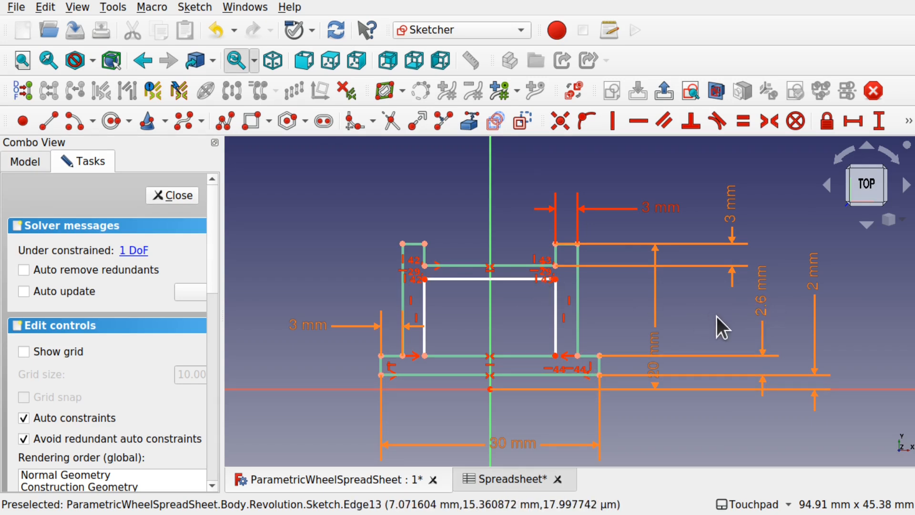
- Inspect the 2.6 mm dimension's existing formula and close it unchanged
double_click(762, 305)
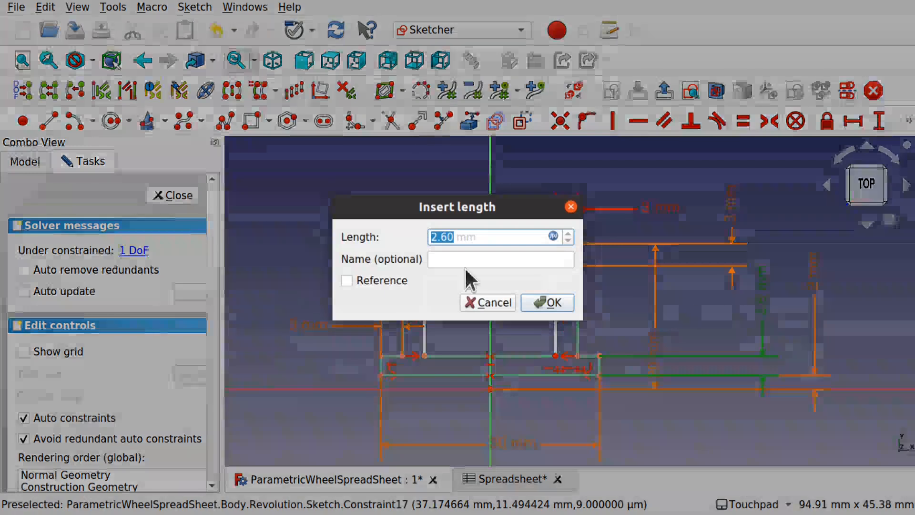
left_click(553, 236)
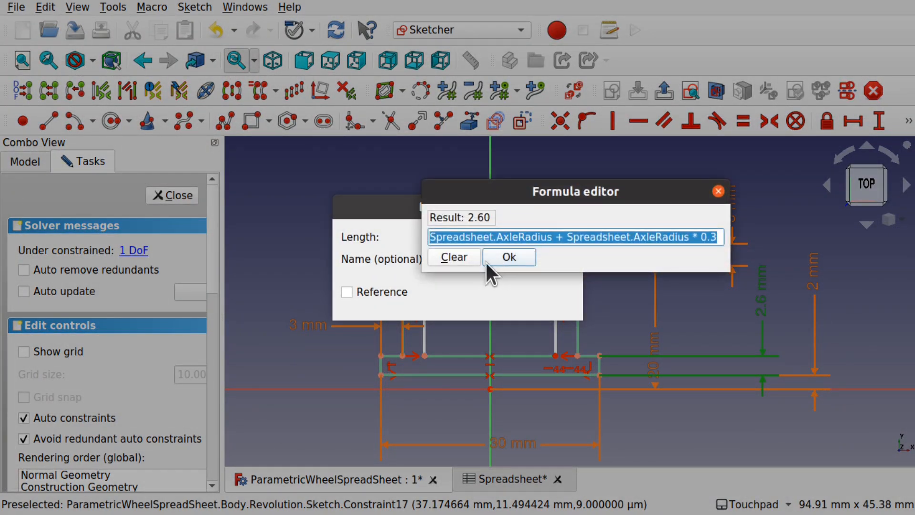
left_click(720, 193)
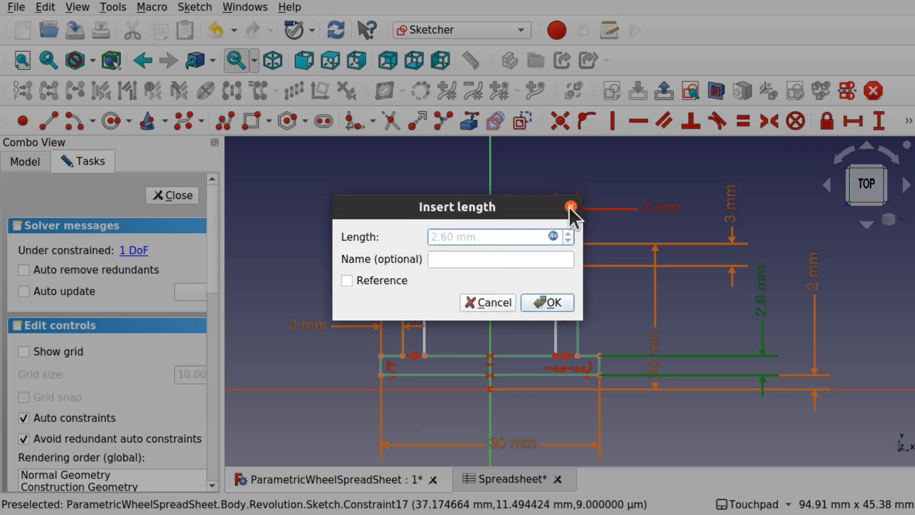
left_click(491, 304)
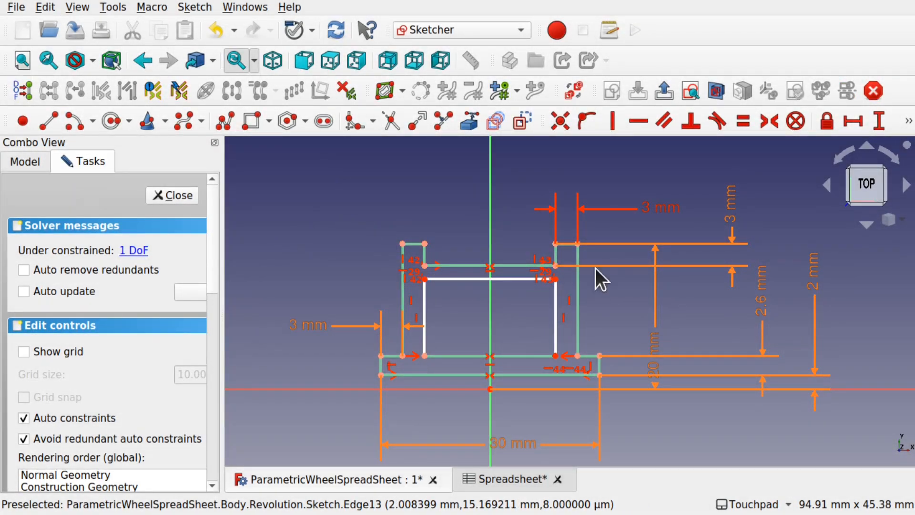
- Change the 2.6 mm dimension's formula to Spreadsheet.AxleRadius * 1.3 and apply it
double_click(768, 308)
left_click(552, 236)
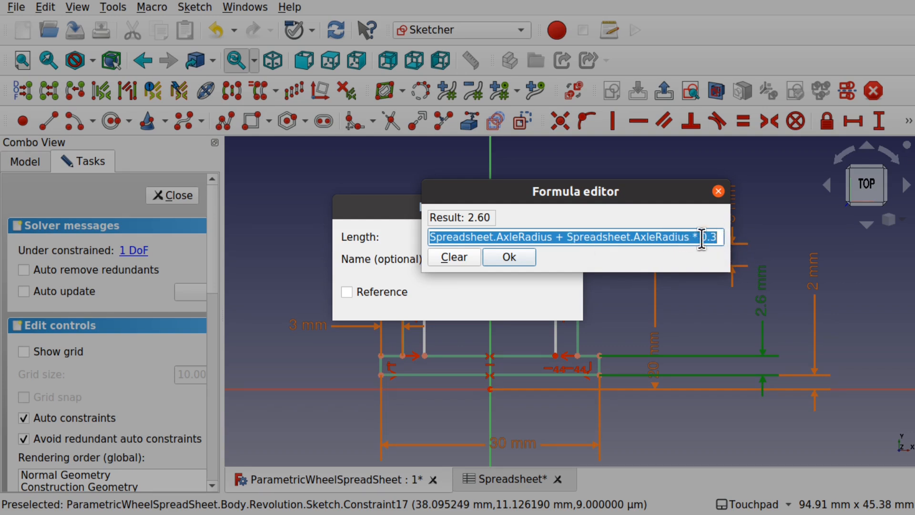
left_click(556, 238)
left_click_drag(556, 238, 693, 237)
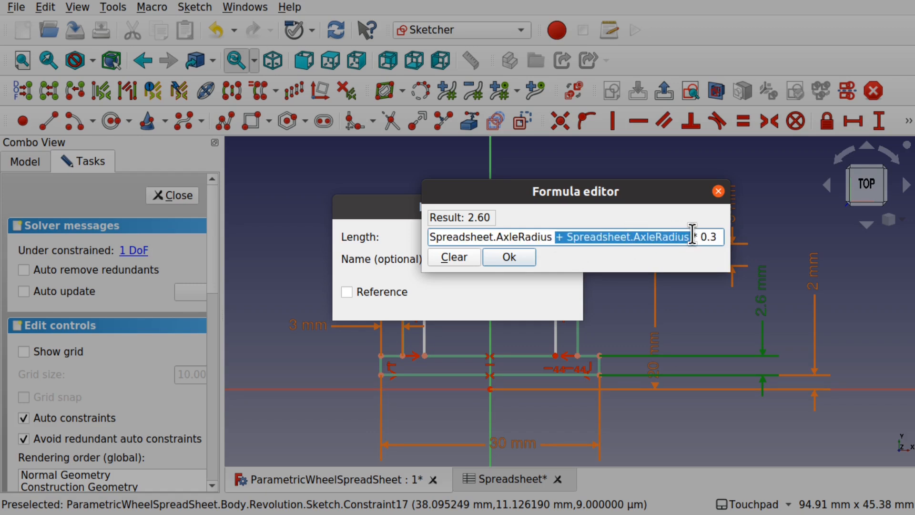
key("BackSpace")
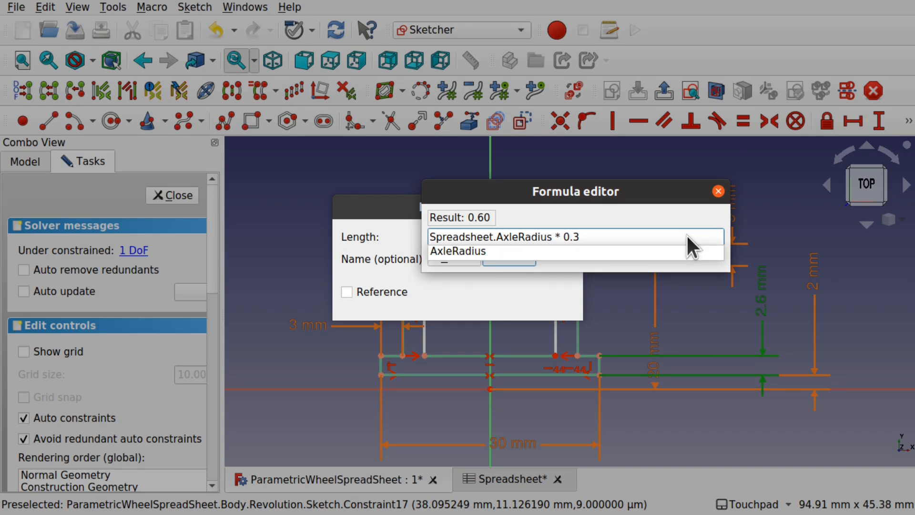
key("BackSpace")
type("1")
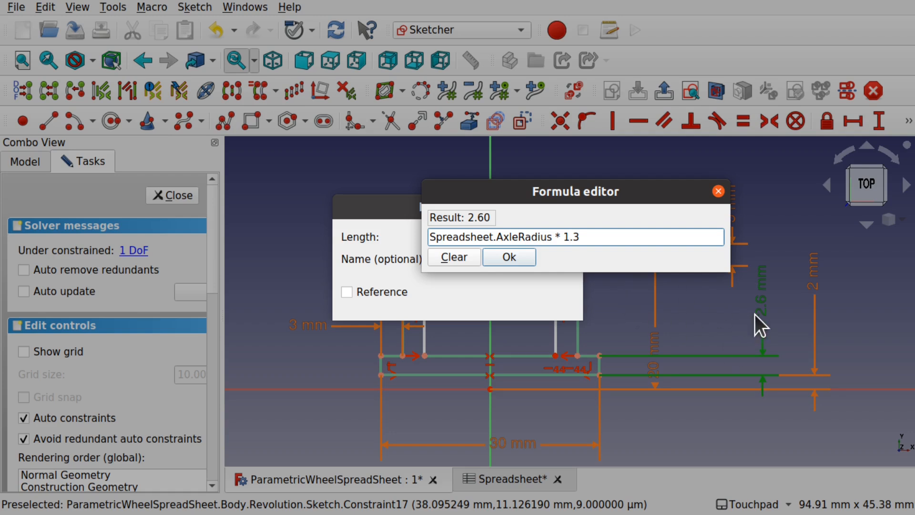
left_click(532, 261)
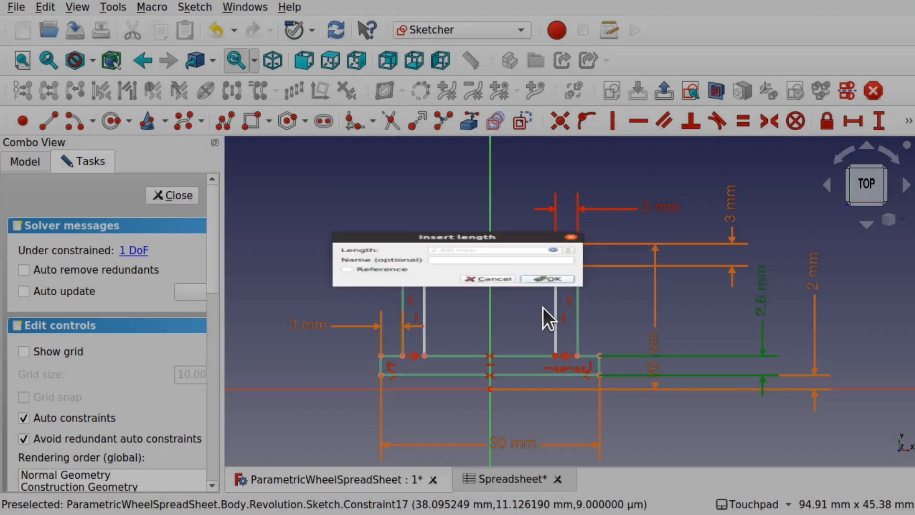
left_click(542, 308)
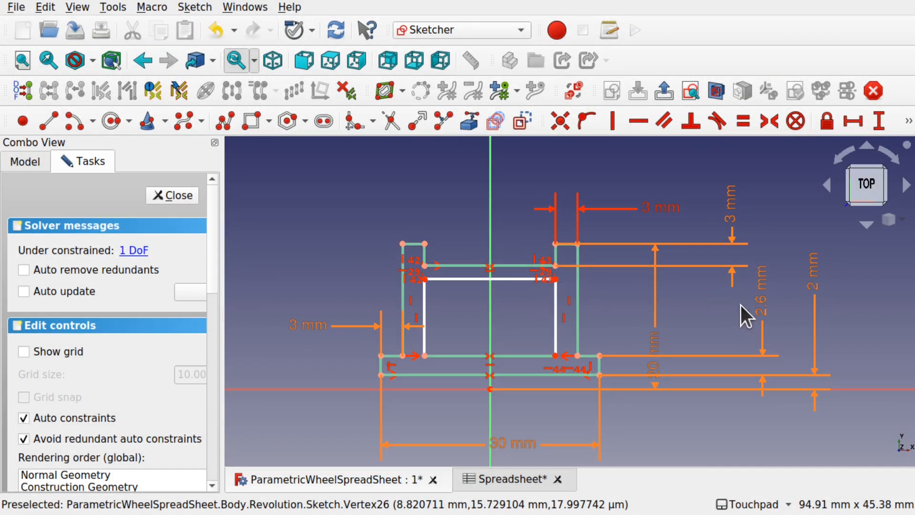
- Name the 2.6 mm constraint AxleSecDia
scroll(554, 273, "up", 3)
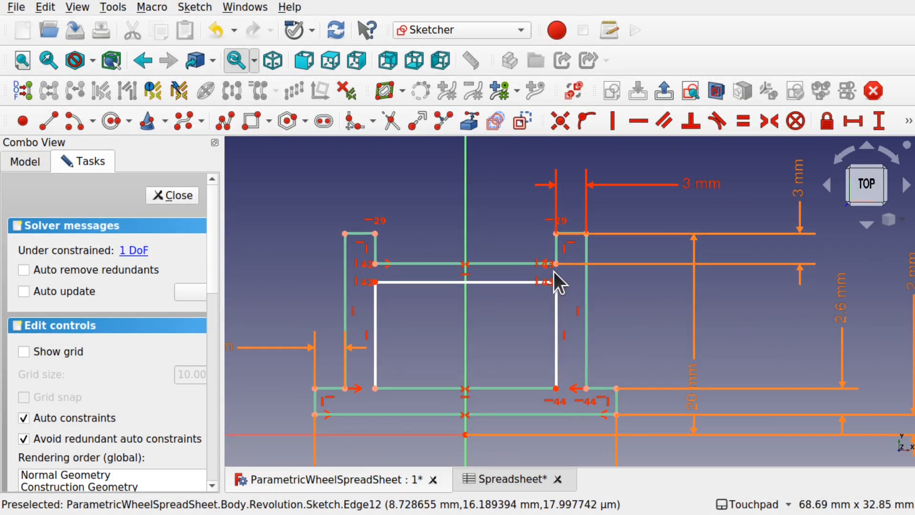
left_click_drag(556, 282, 558, 289)
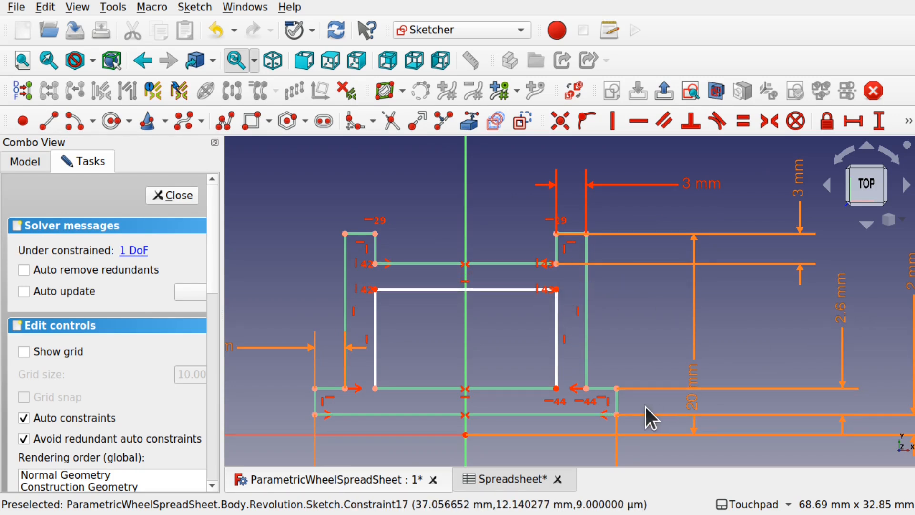
double_click(845, 311)
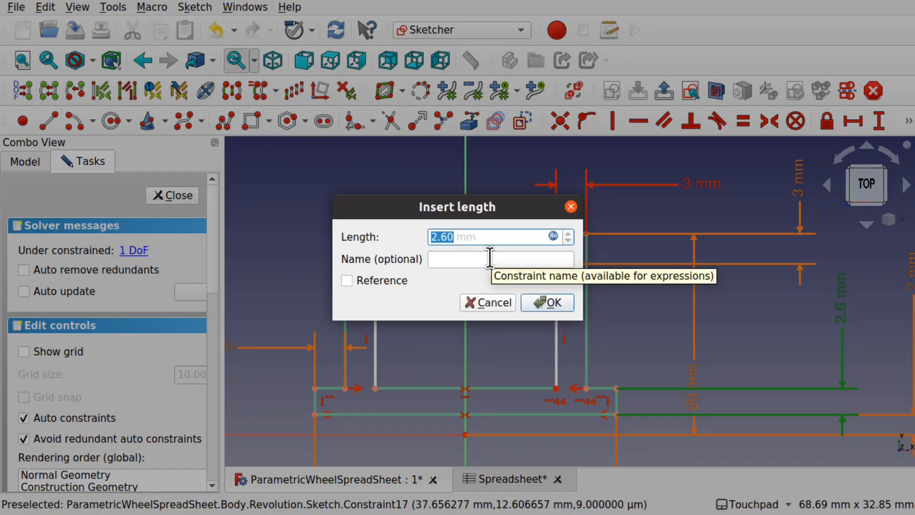
left_click(491, 259)
type("Axle")
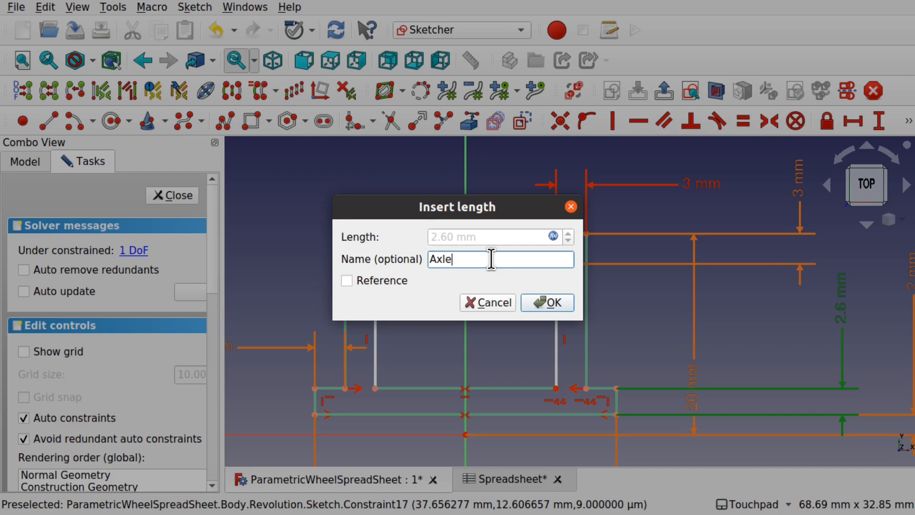
type("SecDia")
left_click(550, 301)
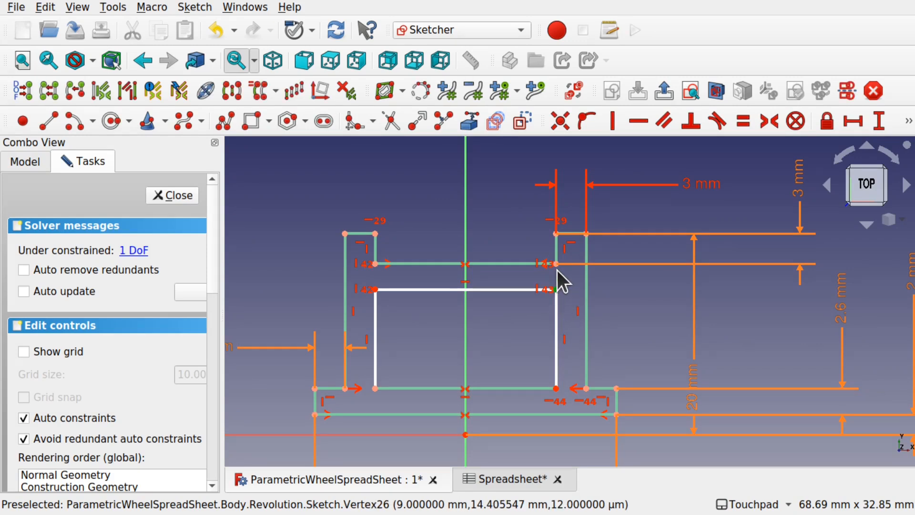
- Dimension the inner rectangle with the formula Constraints.AxleSecDia and finish editing the sketch
left_click(876, 119)
left_click(553, 235)
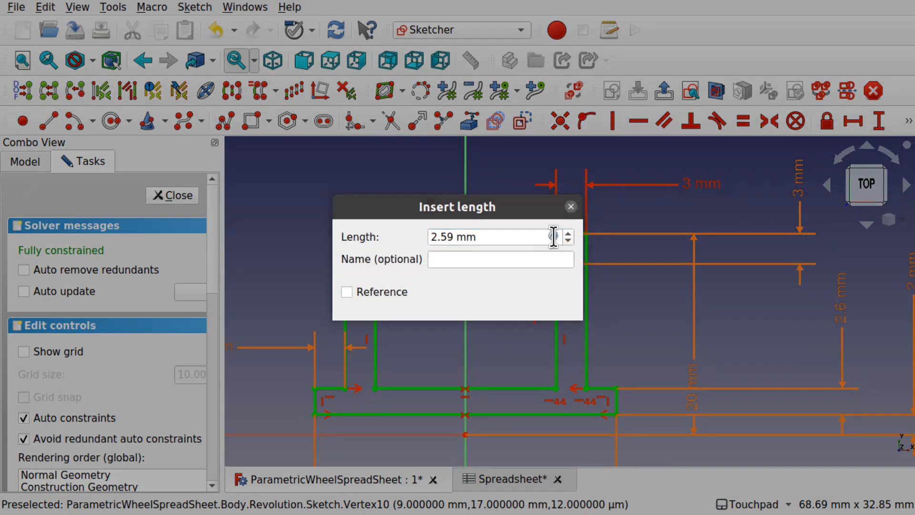
type("Constraints")
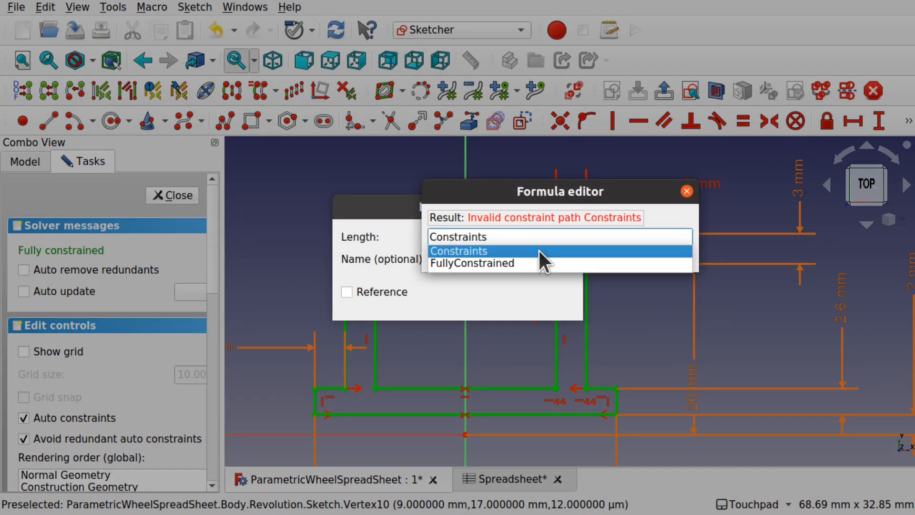
left_click(539, 250)
type(".A")
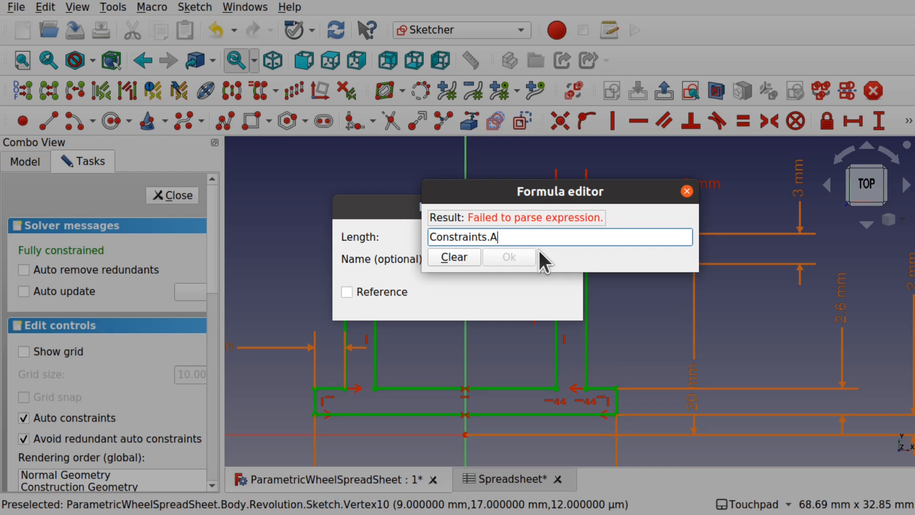
type("xleS")
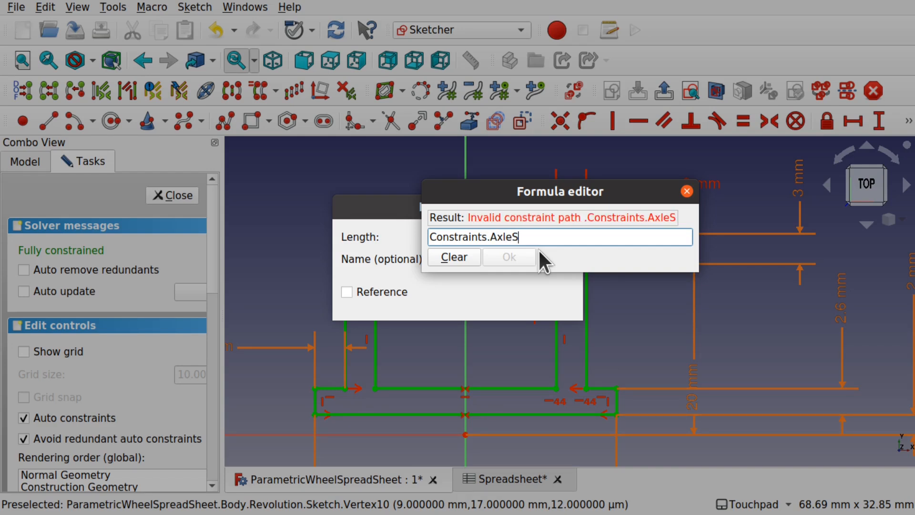
type("ecDia")
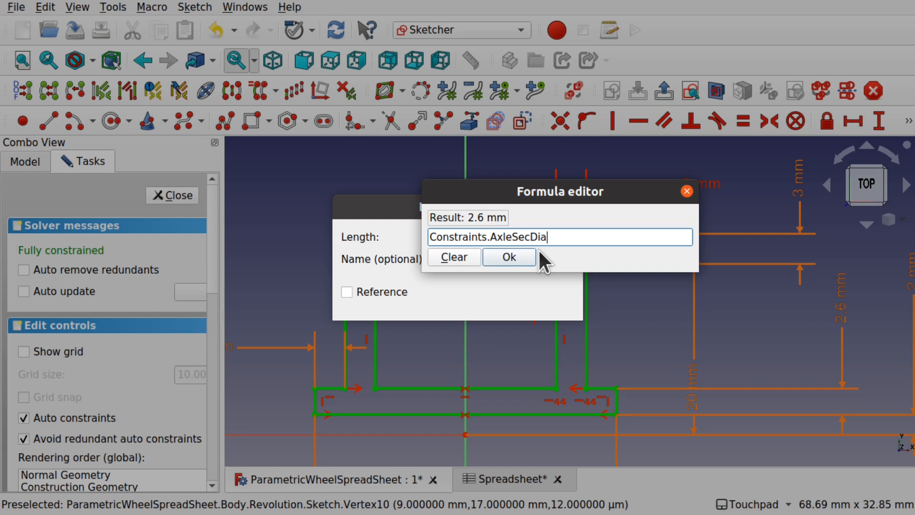
left_click(527, 257)
left_click(549, 305)
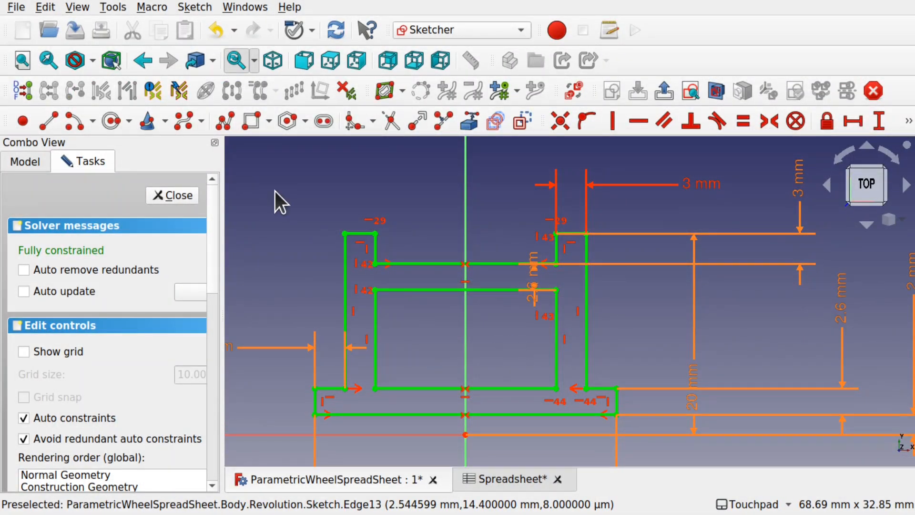
left_click(186, 195)
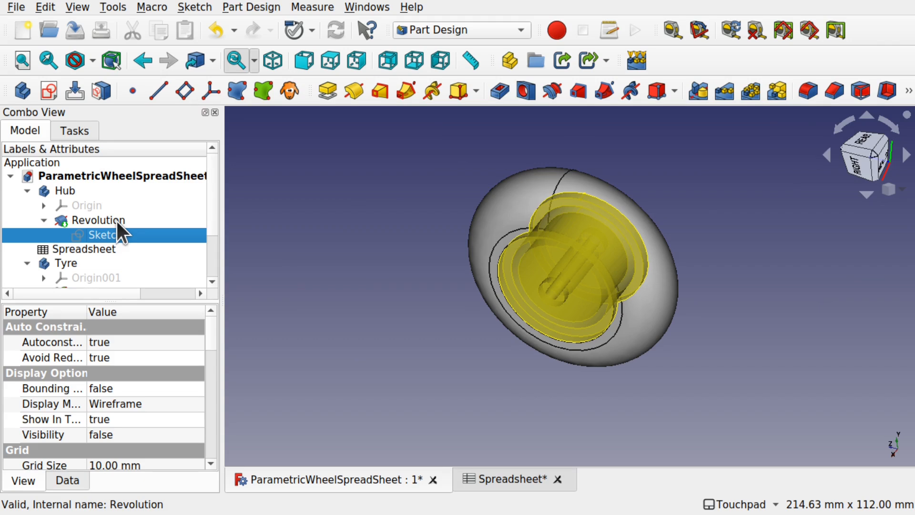
- Hide the tyre, then orbit and pan to inspect the hub's stepped axle hole
left_click_drag(630, 260, 531, 319, "shift")
left_click(531, 261)
key("space")
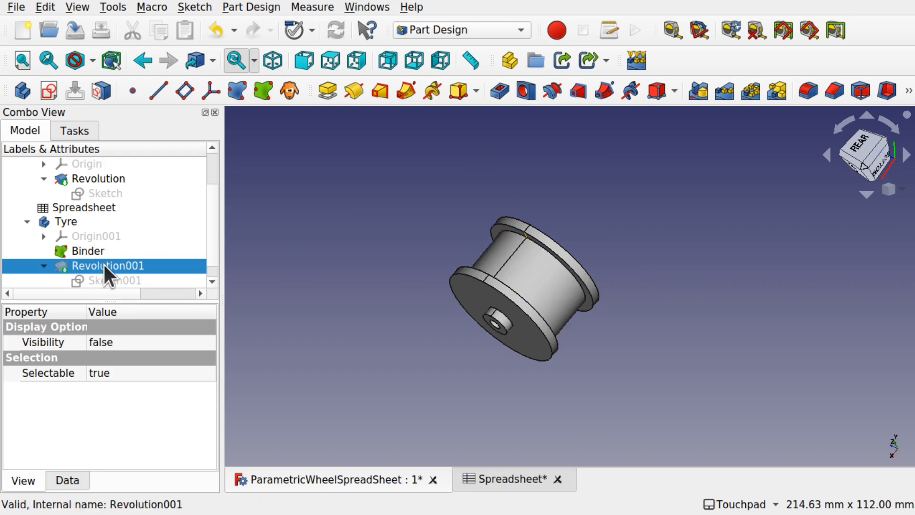
left_click(239, 275)
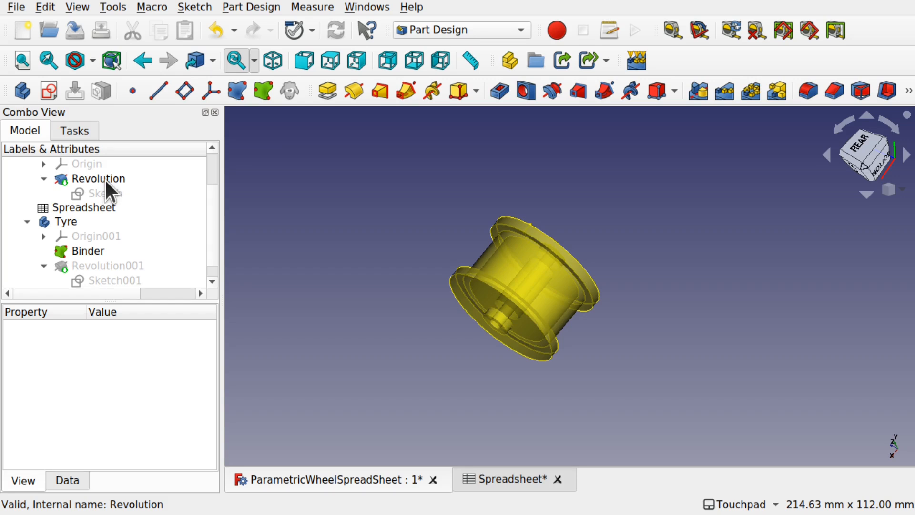
scroll(488, 265, "up", 5)
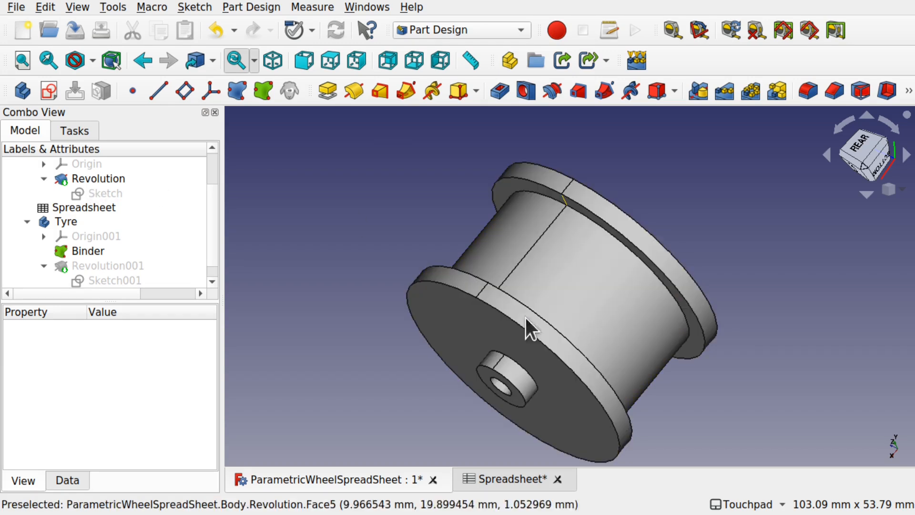
left_click_drag(537, 360, 601, 325, "shift")
middle_click_drag(601, 325, 621, 230)
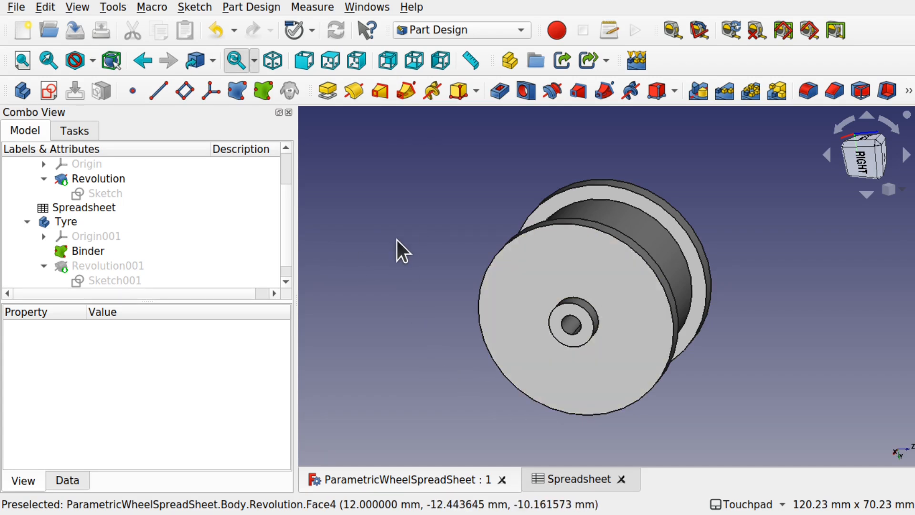
- Toggle the Tyre body's active state from its context menu
scroll(288, 239, "up", 3)
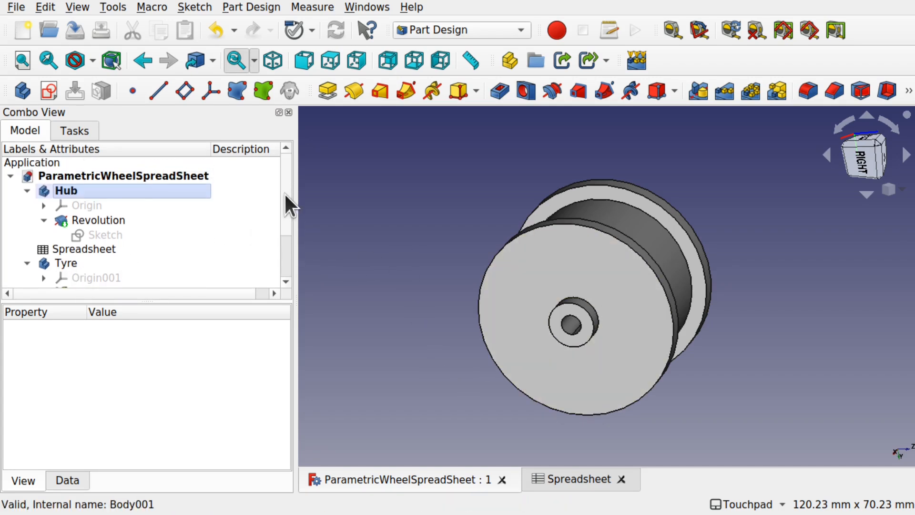
left_click(44, 192)
scroll(285, 235, "down", 2)
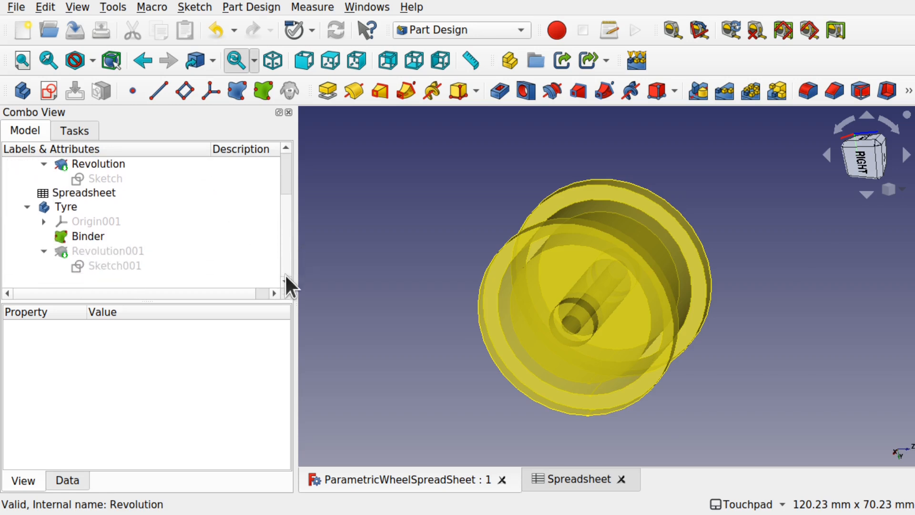
left_click(71, 204)
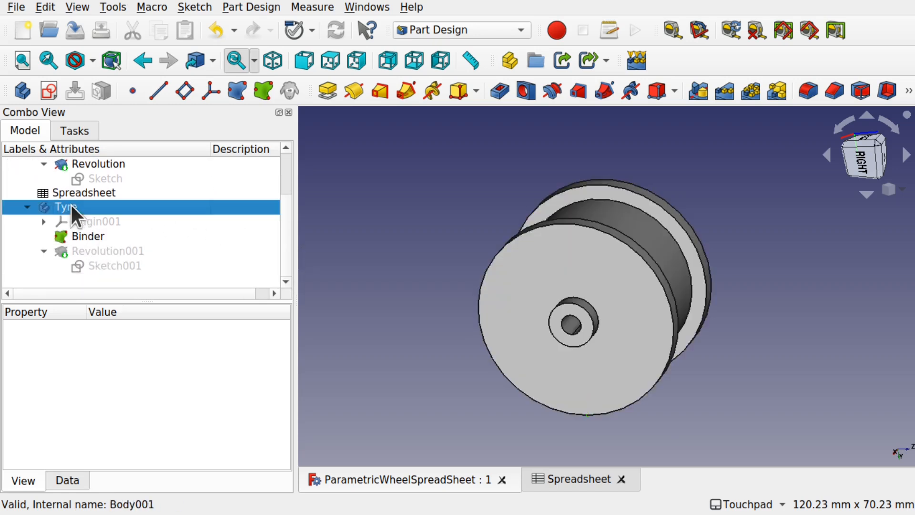
right_click(70, 203)
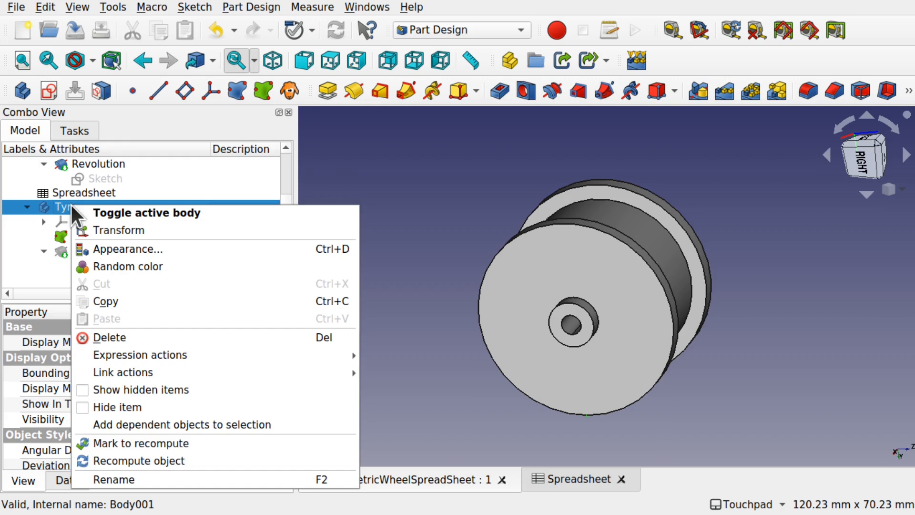
left_click(114, 210)
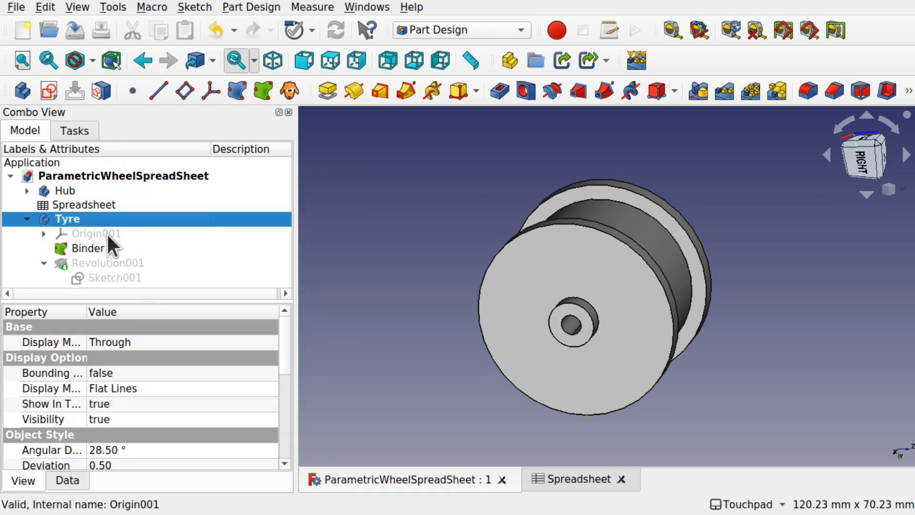
left_click(312, 216)
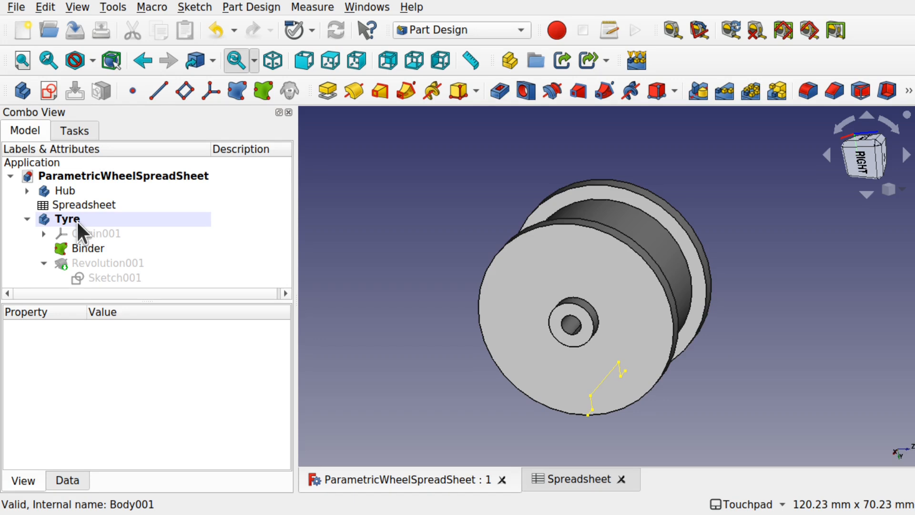
- Activate the Hub body, check the parameter spreadsheet, and return to the 3D view
left_click(73, 190)
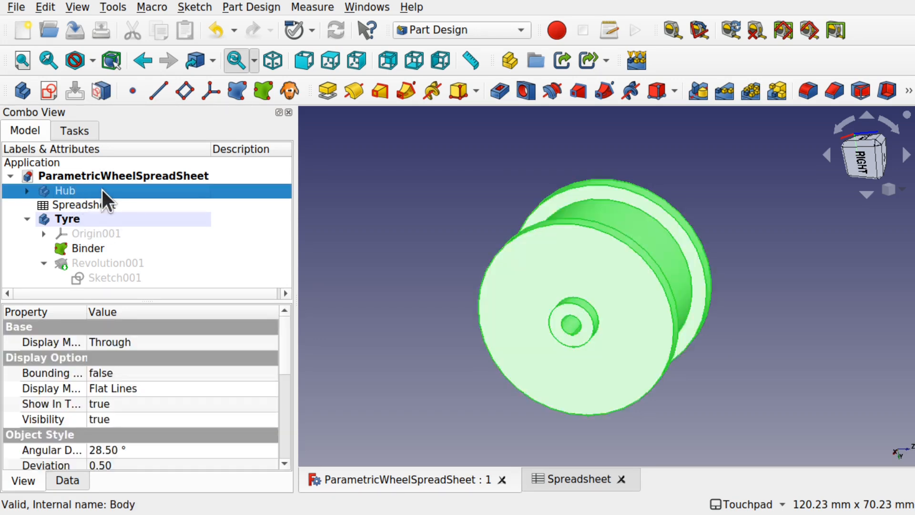
double_click(72, 190)
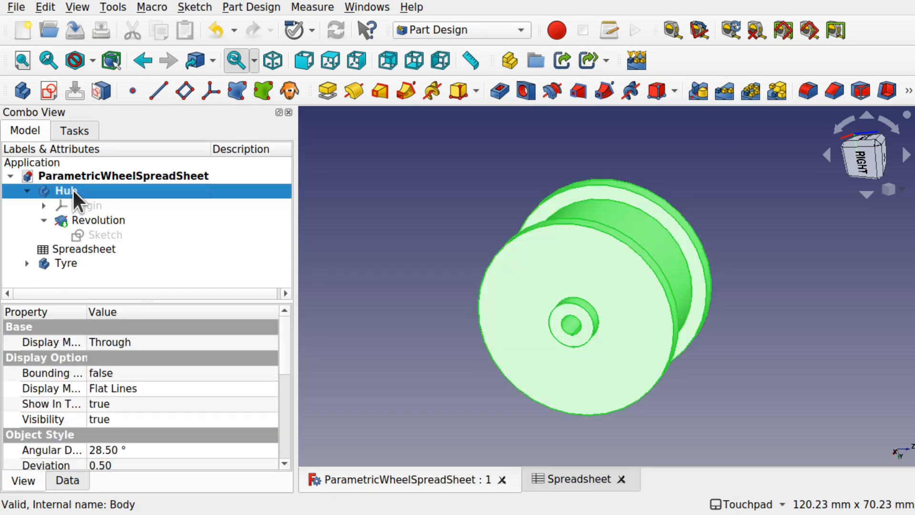
double_click(85, 245)
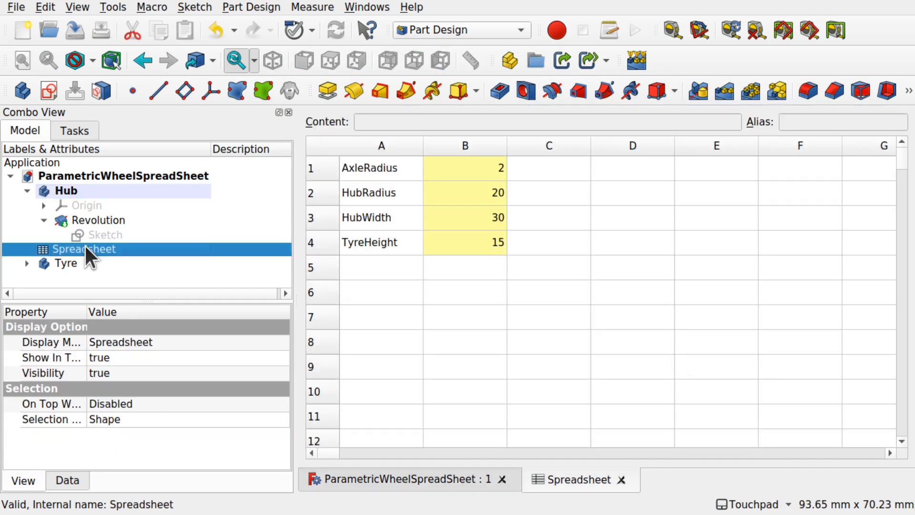
left_click(71, 190)
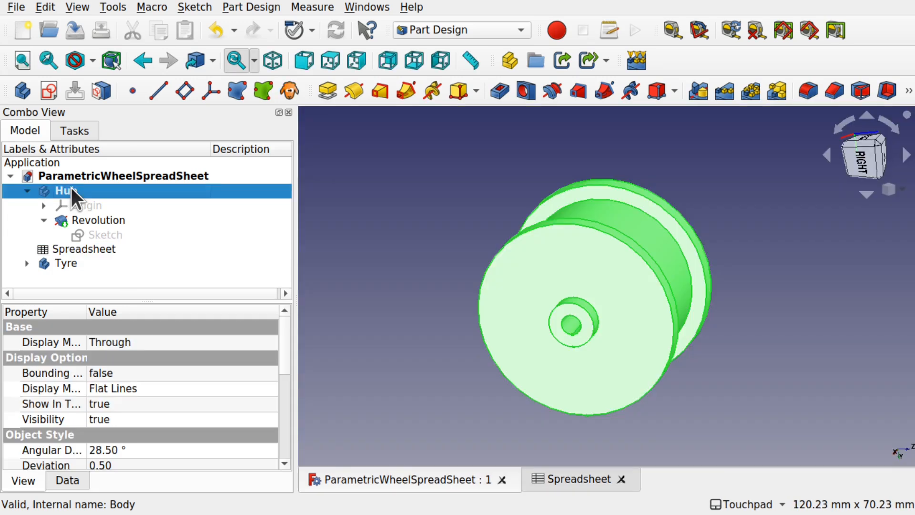
left_click(395, 215)
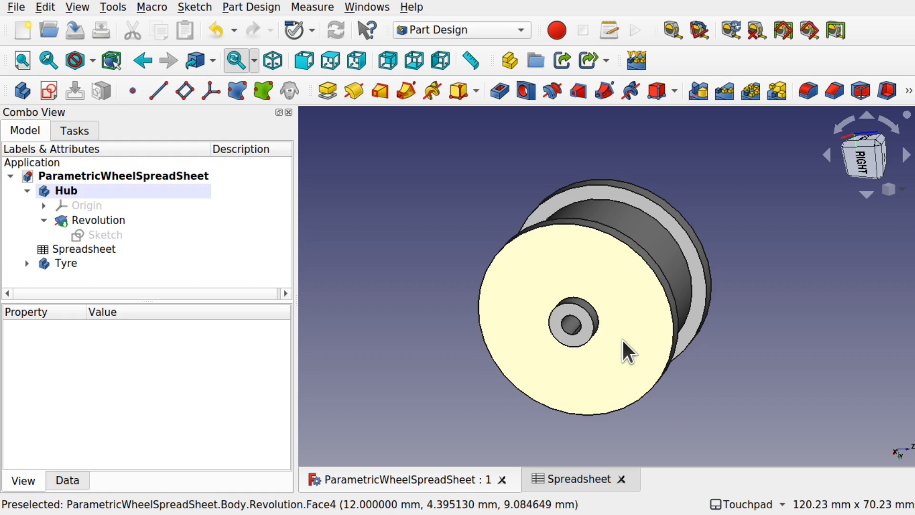
- Orbit the hub, then snap to the RIGHT face of the navigation cube
left_click_drag(633, 341, 608, 319, "shift")
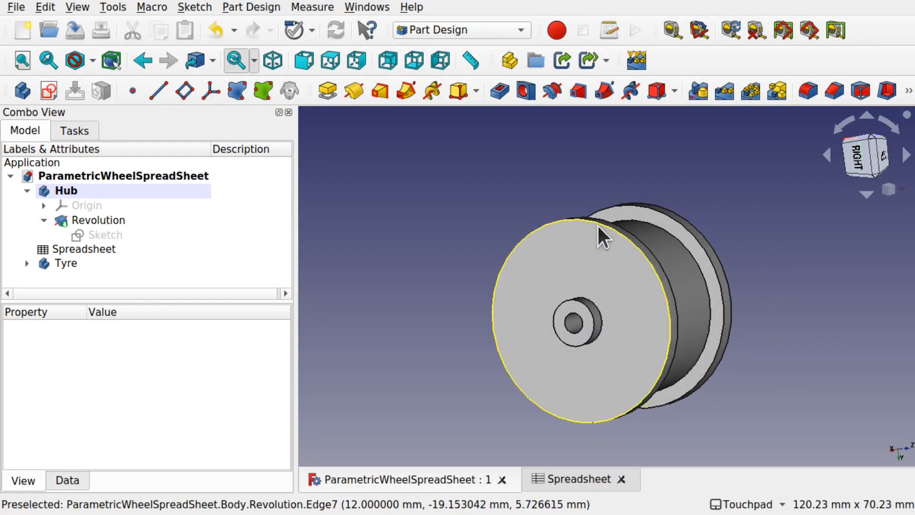
mouse_move(640, 327)
left_mouse_down("shift")
mouse_move(627, 374)
mouse_move(639, 329)
left_mouse_up("shift")
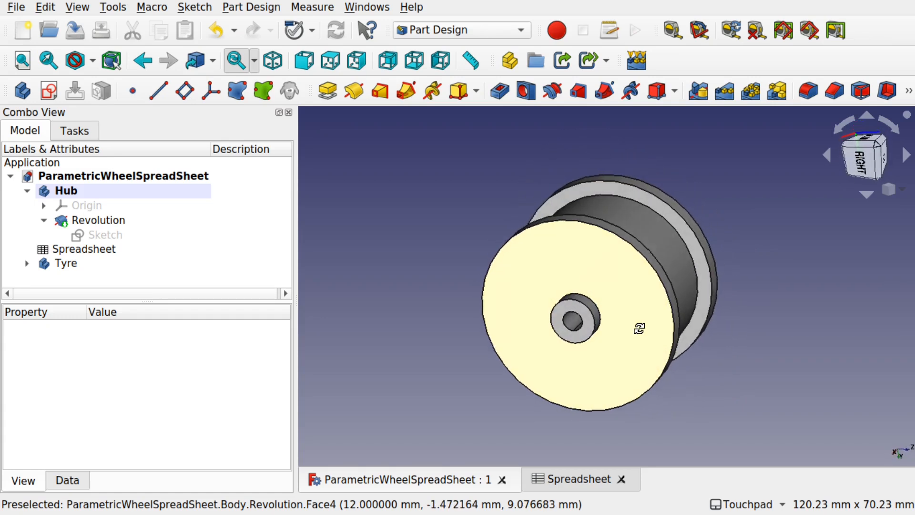
left_click_drag(735, 253, 774, 250, "shift")
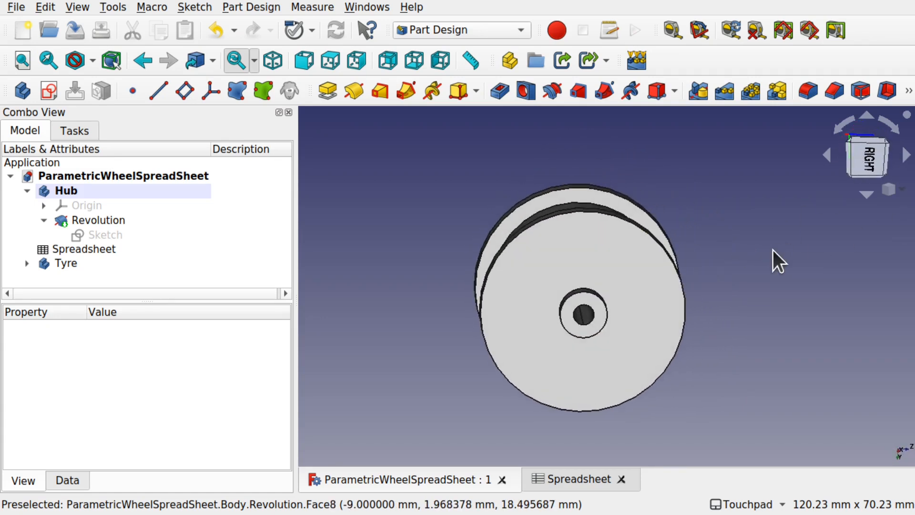
left_click(843, 125)
left_click_drag(863, 371, 738, 319, "shift")
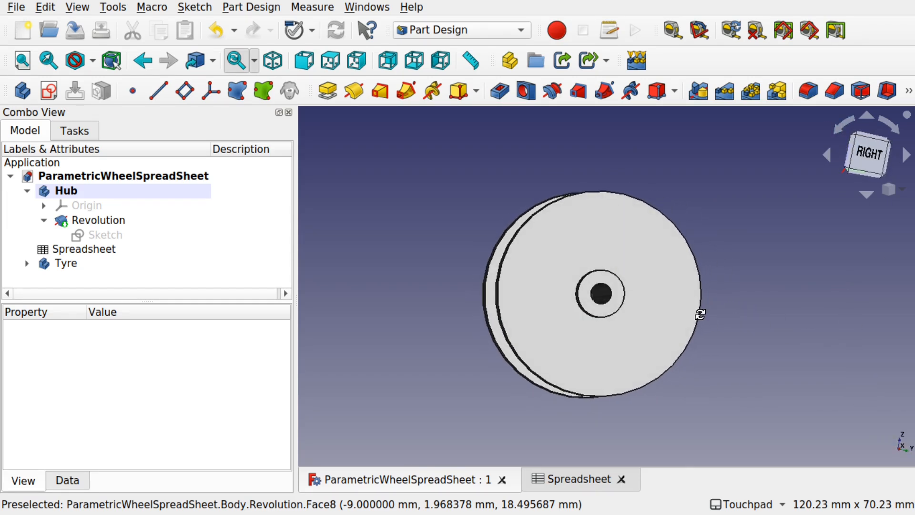
left_click(868, 155)
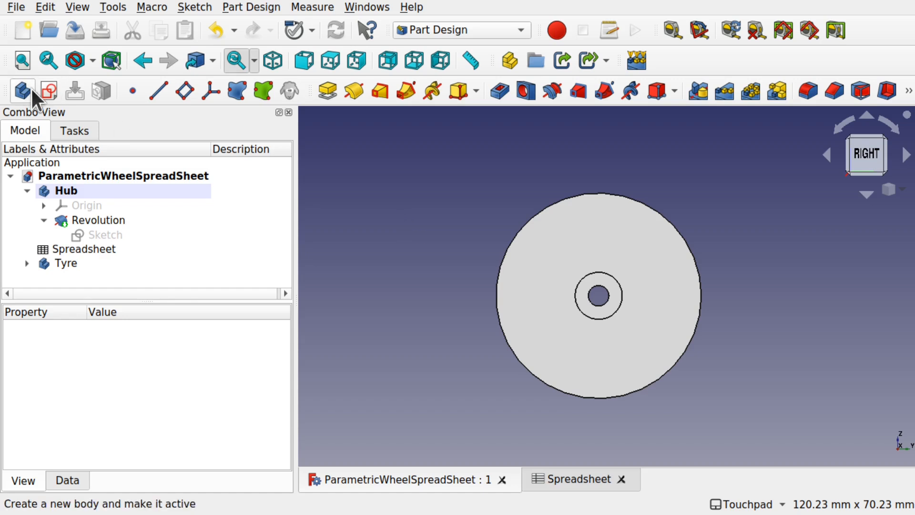
- Create Sketch002 in the Hub body attached to the YZ_Plane
left_click(47, 91)
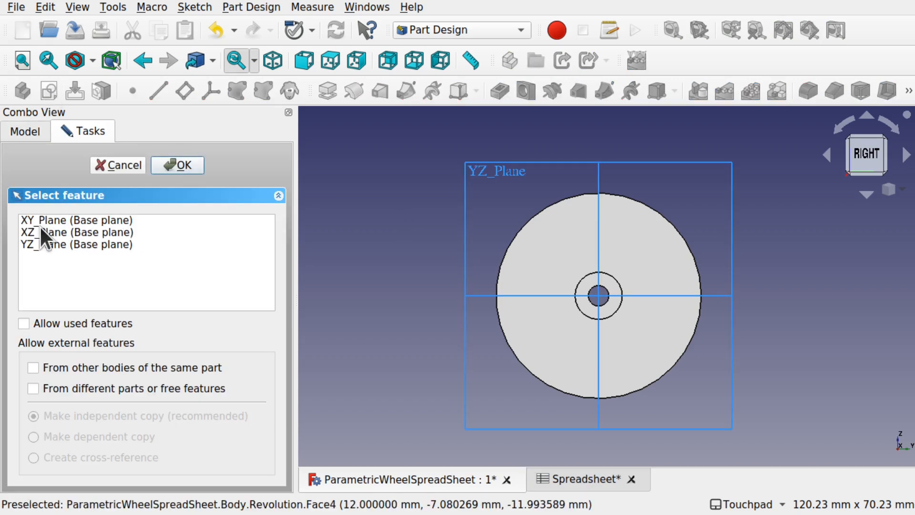
left_click(51, 244)
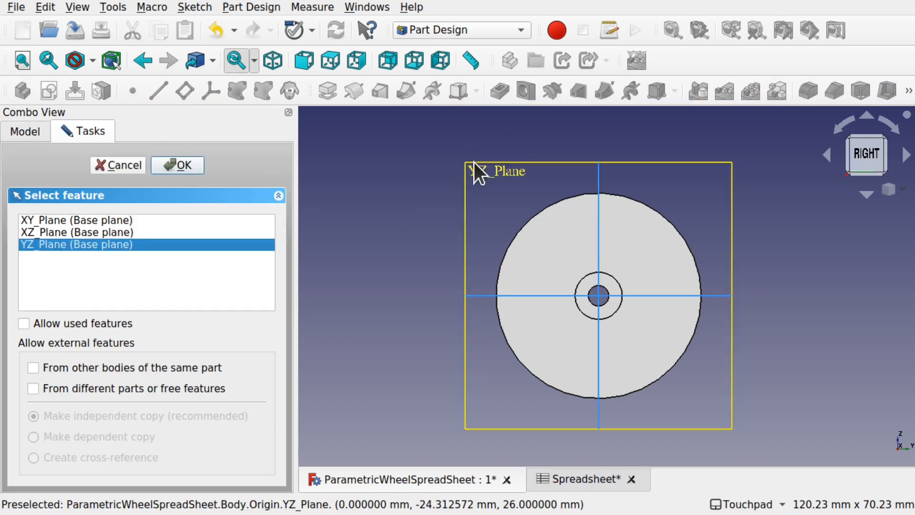
left_click(184, 164)
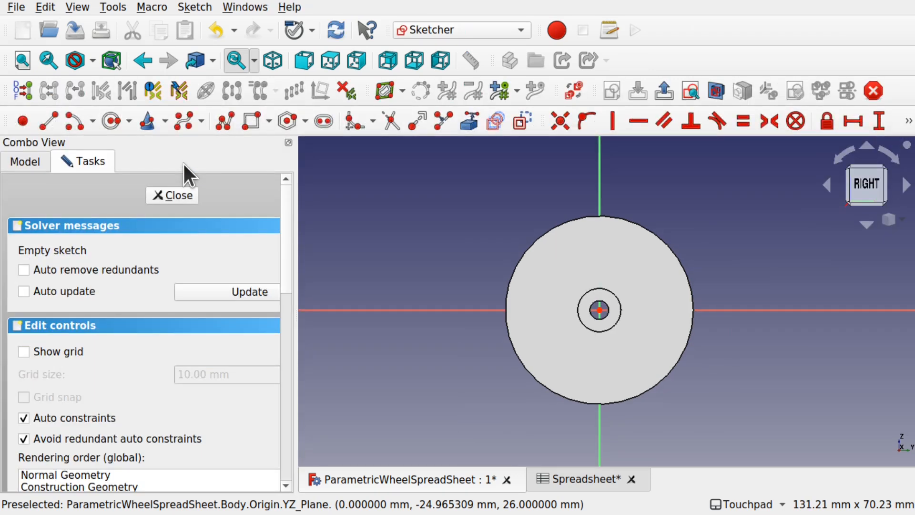
left_click_drag(723, 207, 511, 323, "shift")
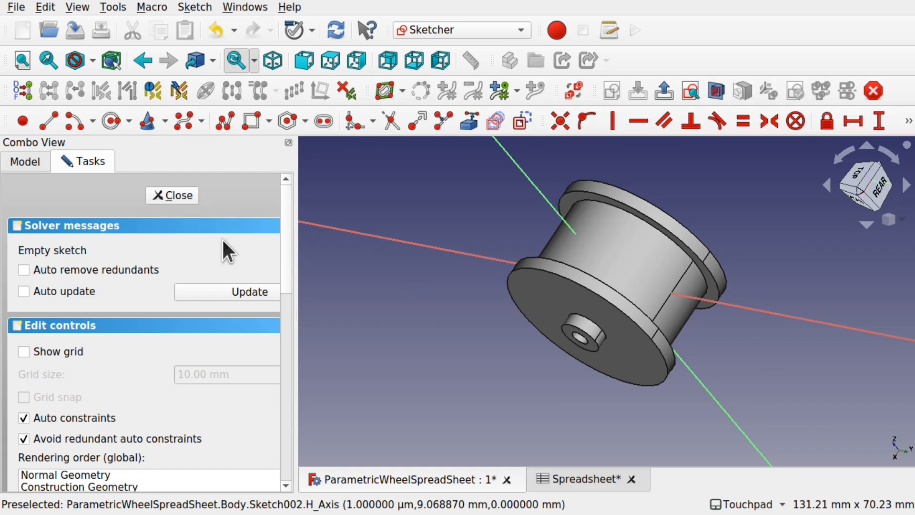
- Select Sketch002 in the model tree and show its Data properties
left_click(23, 163)
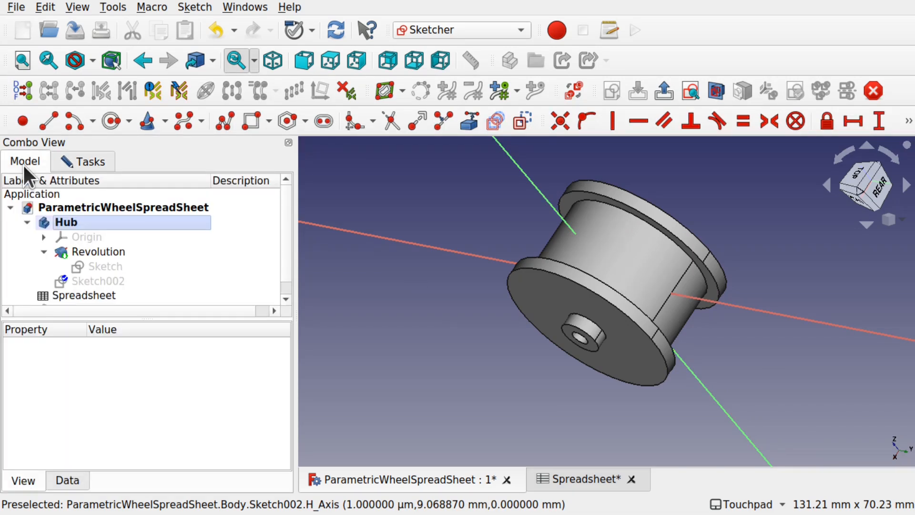
left_click(286, 299)
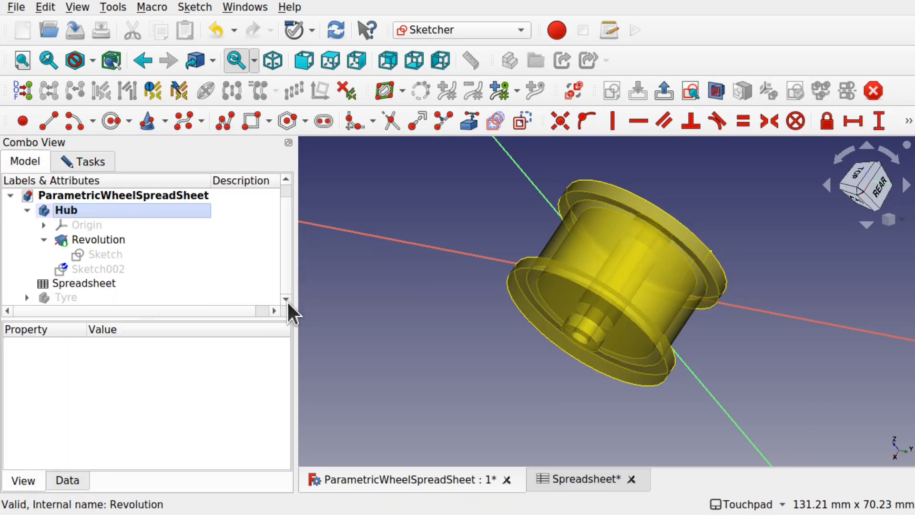
left_click(88, 268)
left_click(46, 240)
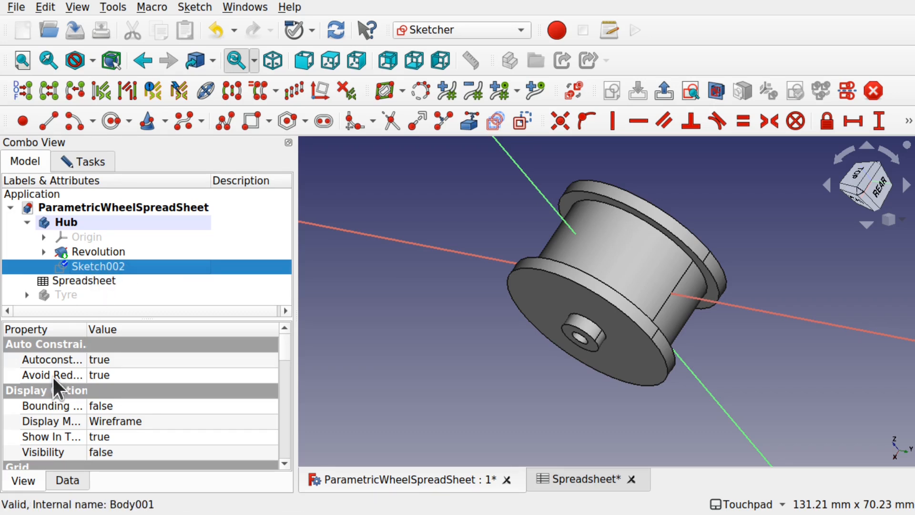
left_click(59, 474)
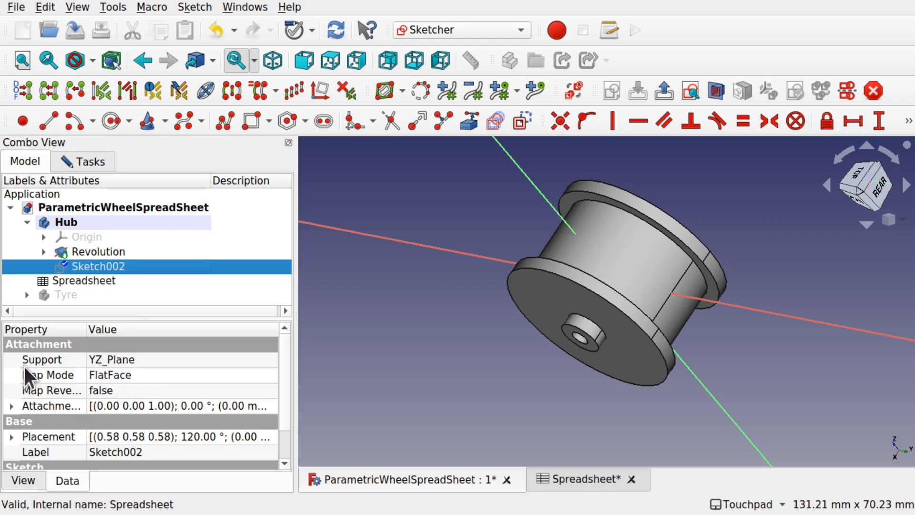
- Set Sketch002's attachment offset position z to 22.00 mm
left_click(11, 405)
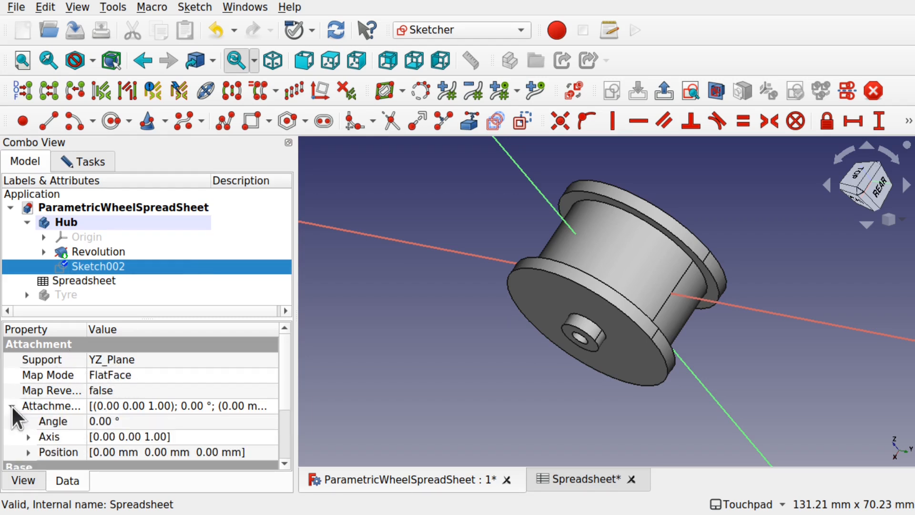
scroll(282, 376, "down", 3)
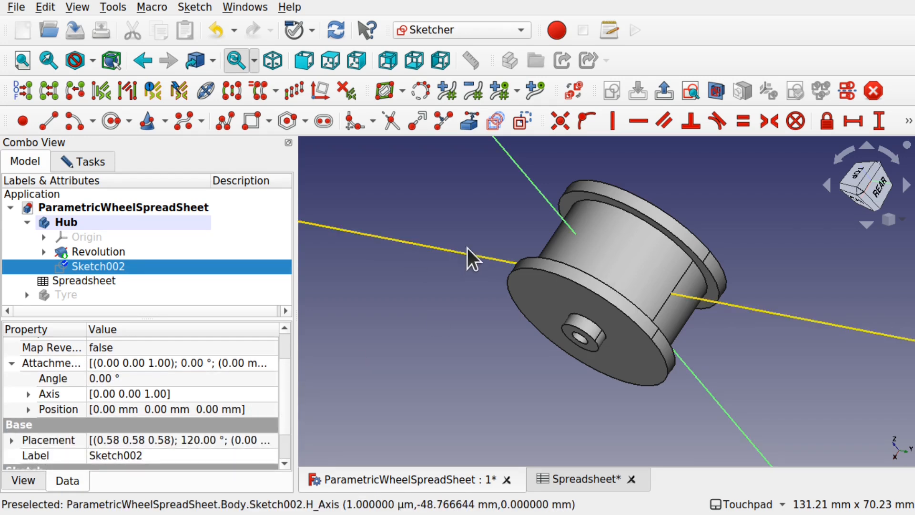
left_click(544, 208)
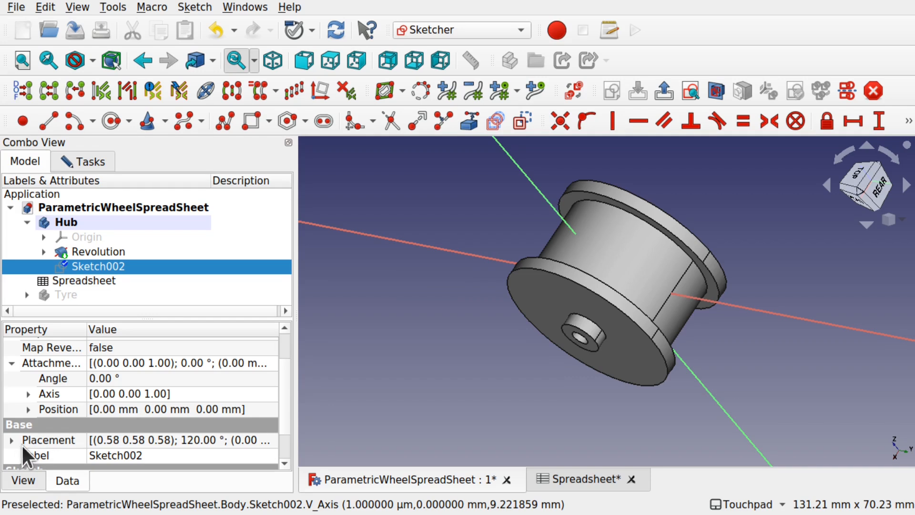
left_click(28, 410)
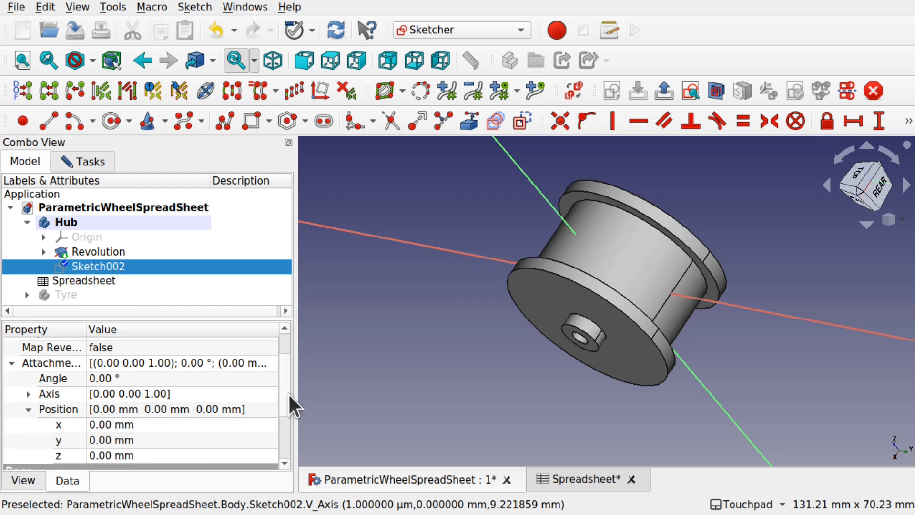
scroll(286, 393, "down", 1)
left_click(199, 409)
scroll(200, 411, "up", 20)
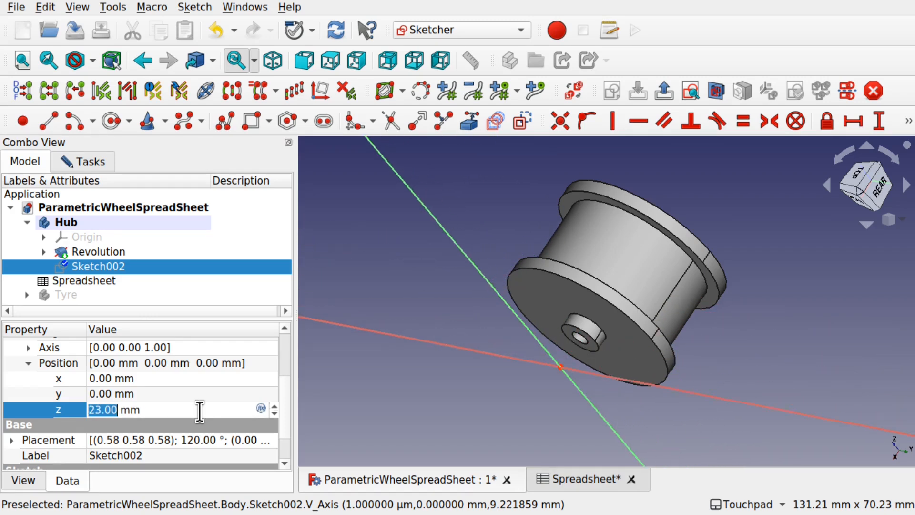
scroll(200, 411, "down", 1)
- View the offset sketch straight from the right side and zoom in
left_click_drag(471, 344, 525, 311, "alt")
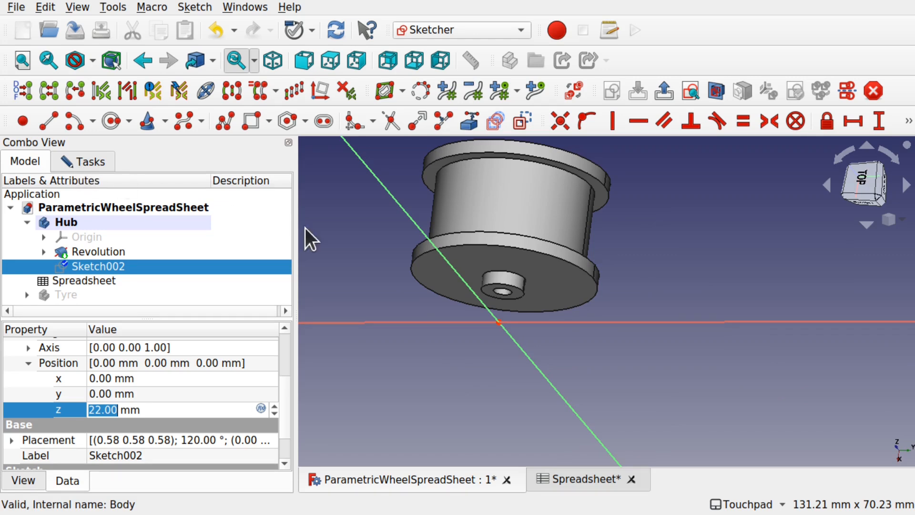
key("3")
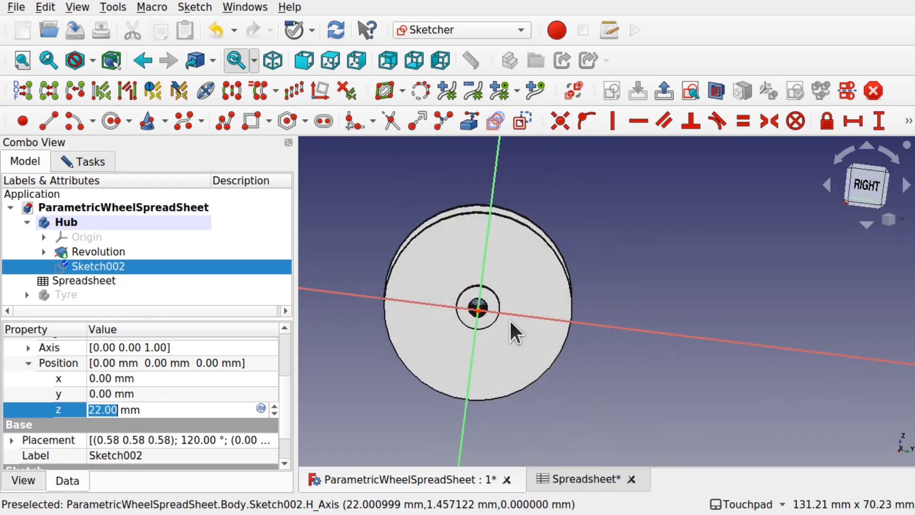
left_click(874, 177)
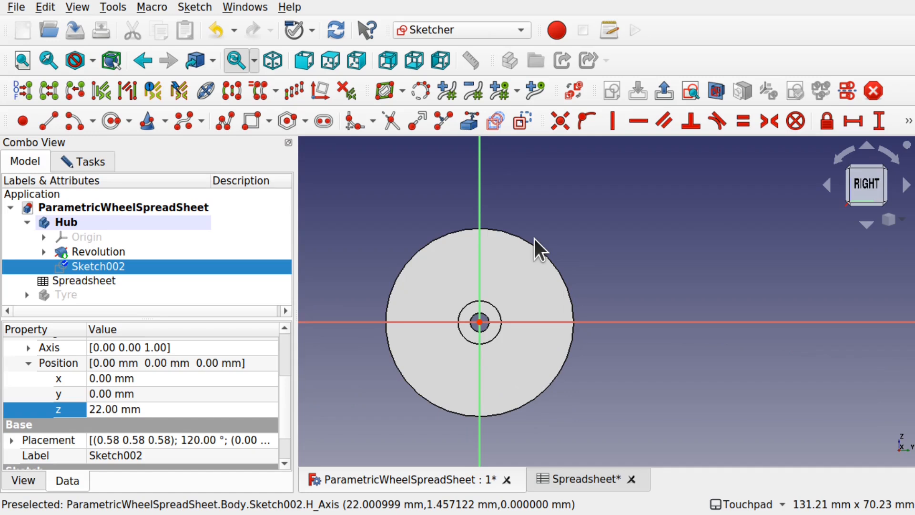
scroll(464, 312, "up", 3)
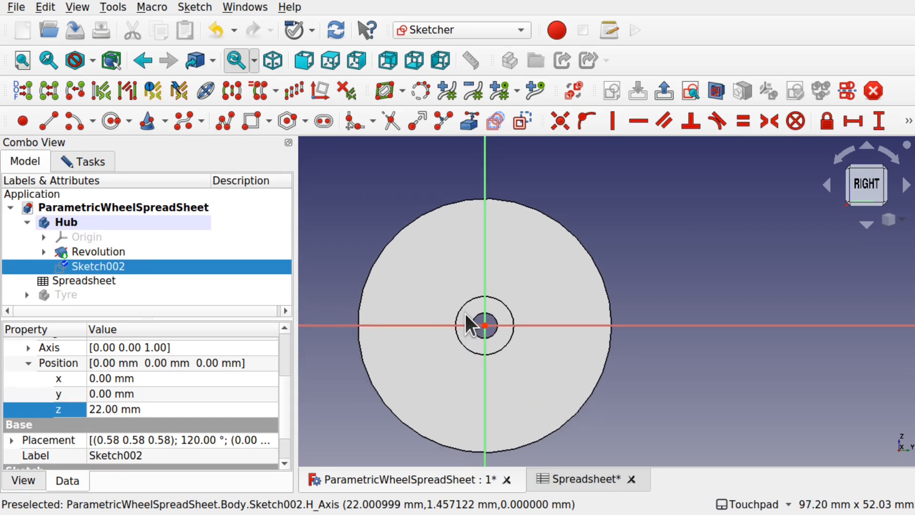
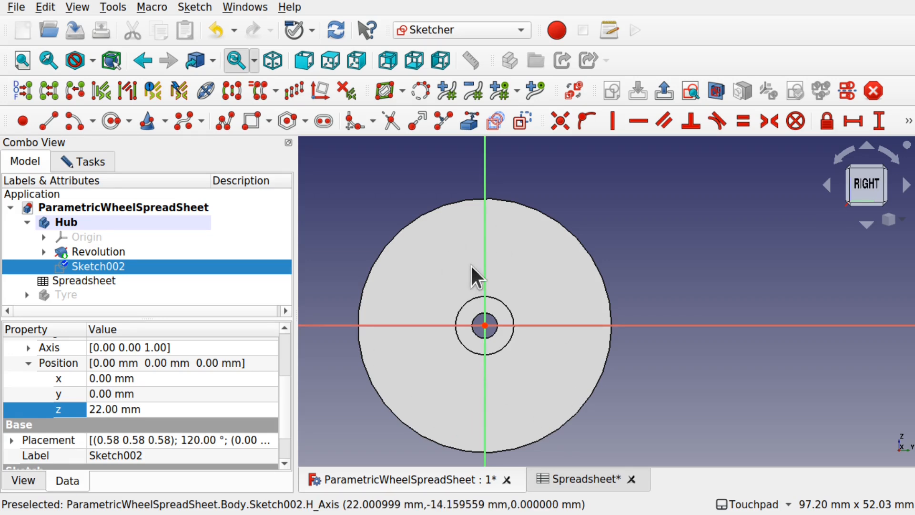
- Start the External geometry tool in Sketch002 to reference existing hub edges
left_click(474, 127)
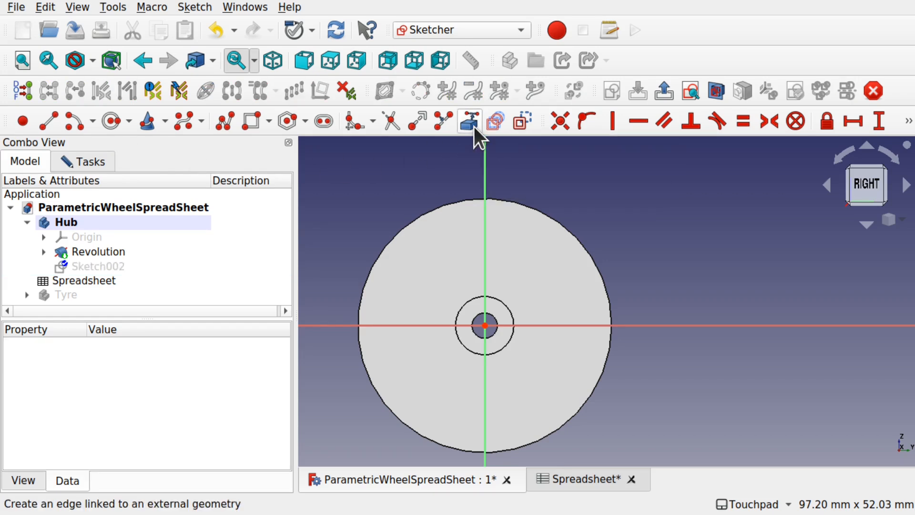
- Reference the hub's outer edge and draw a top circle on the vertical axis touching the rim
left_click(429, 210)
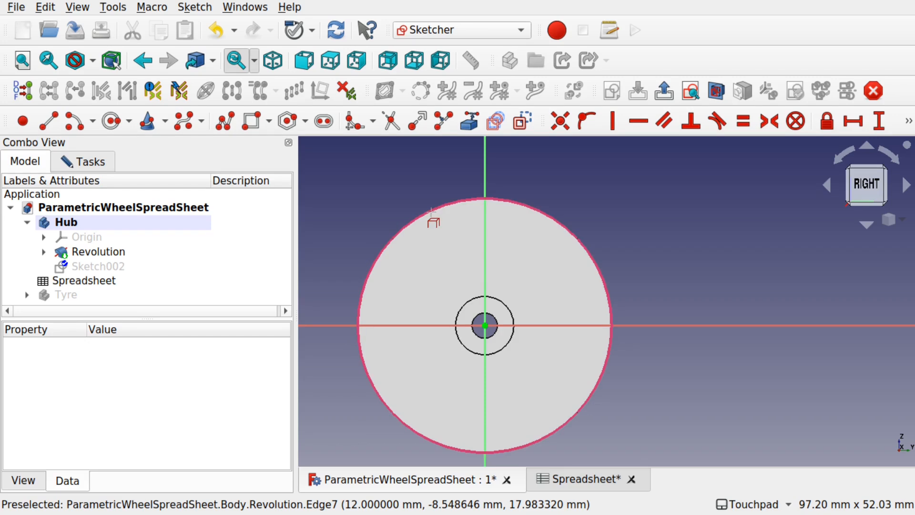
left_click(110, 124)
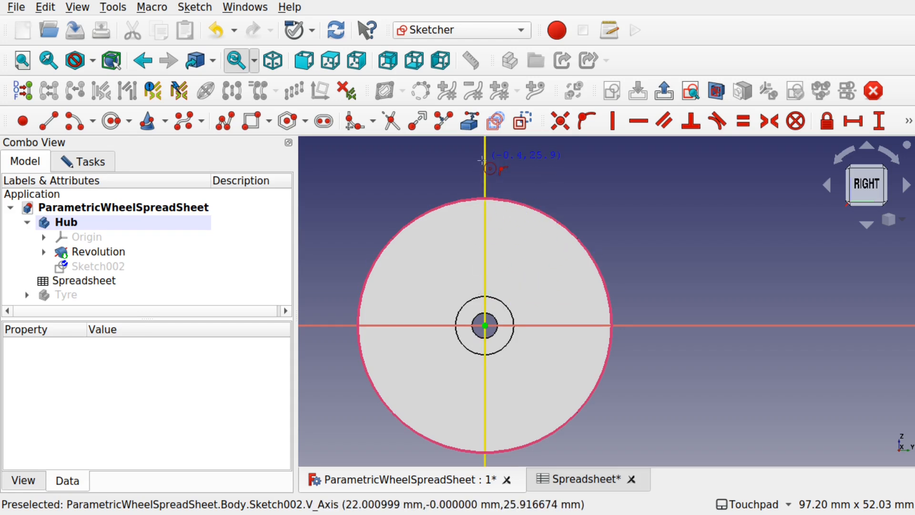
left_click(486, 237)
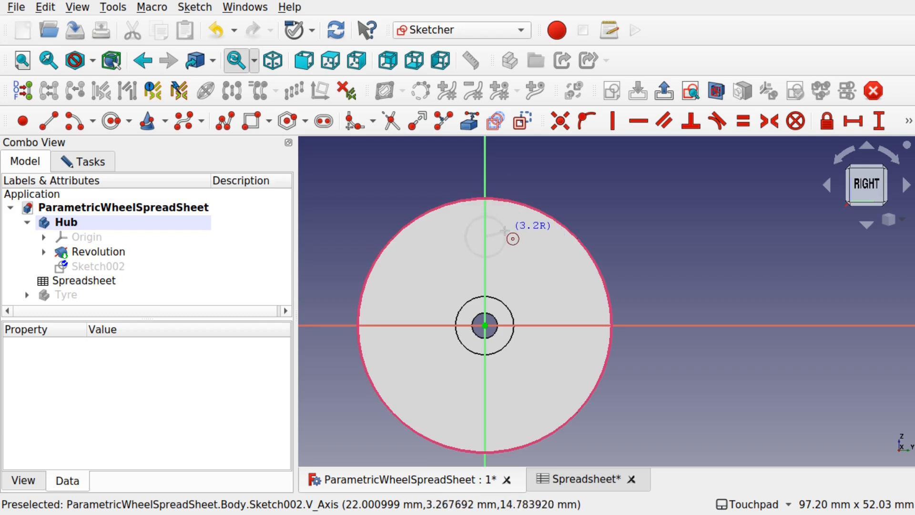
left_click(86, 163)
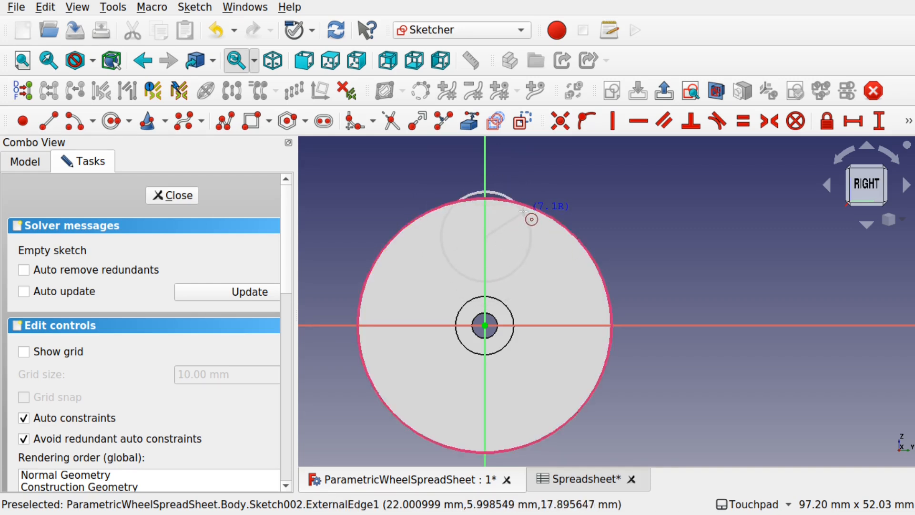
left_click(526, 207)
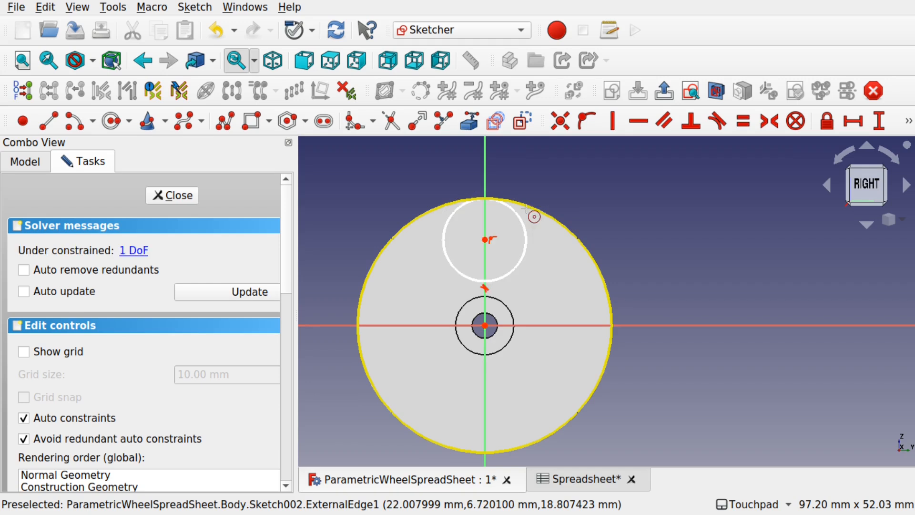
- Draw four more circles around the hub centre, each touching the outer rim
left_click(545, 291)
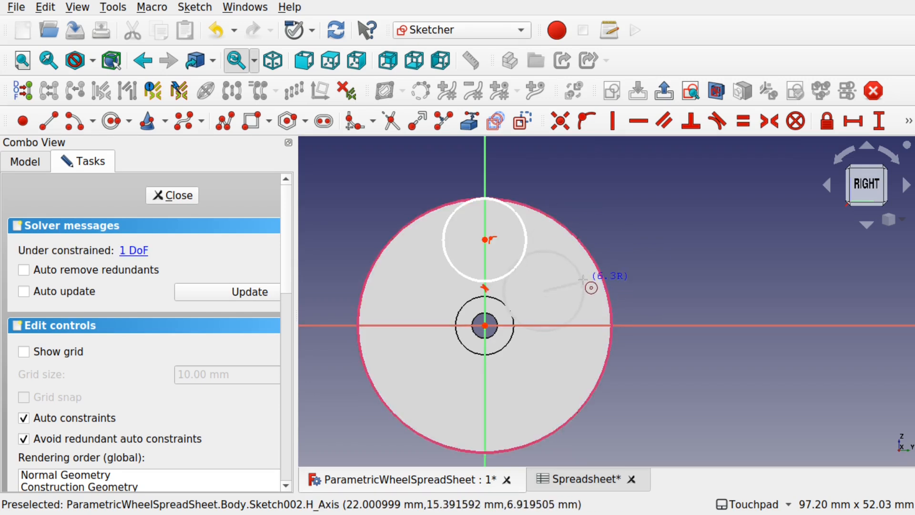
left_click(593, 261)
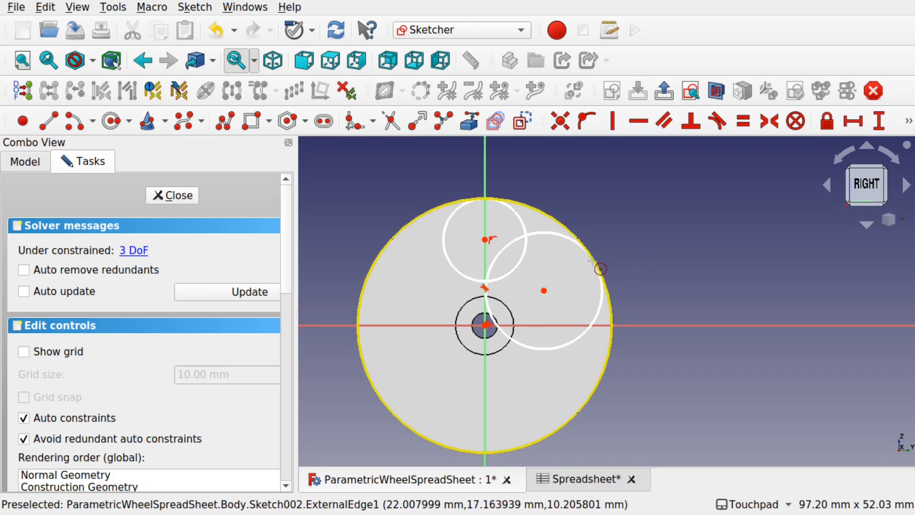
left_click(510, 384)
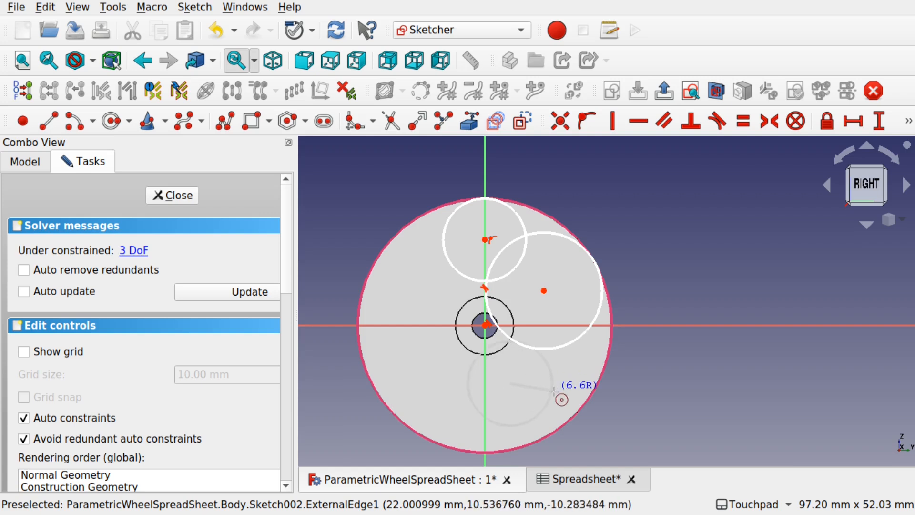
left_click(580, 407)
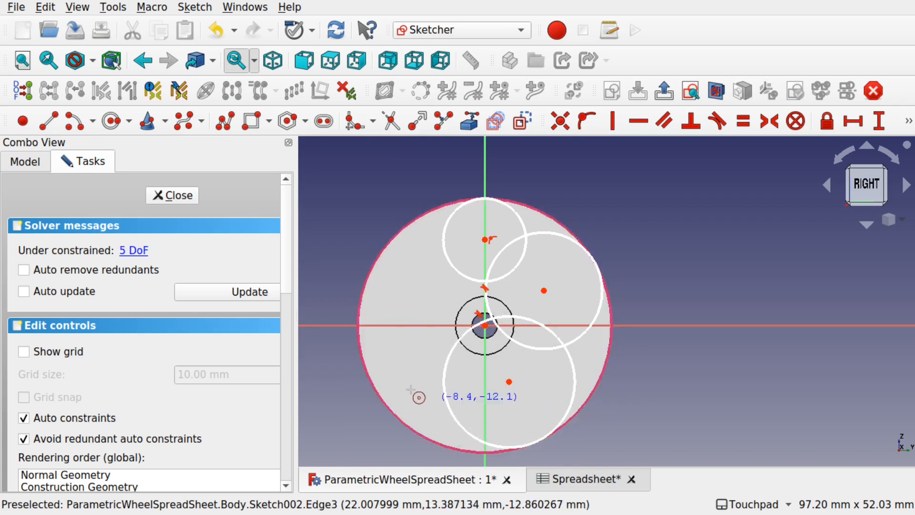
left_click(394, 345)
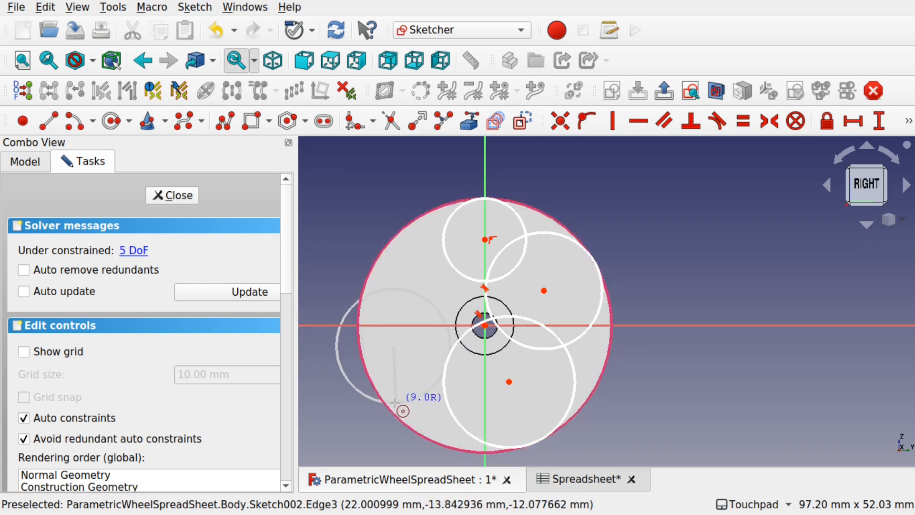
left_click(390, 408)
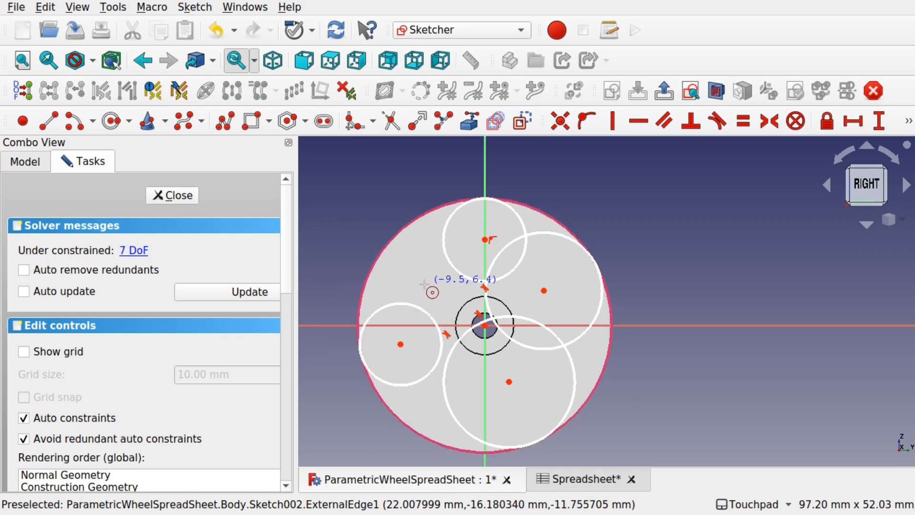
left_click(407, 262)
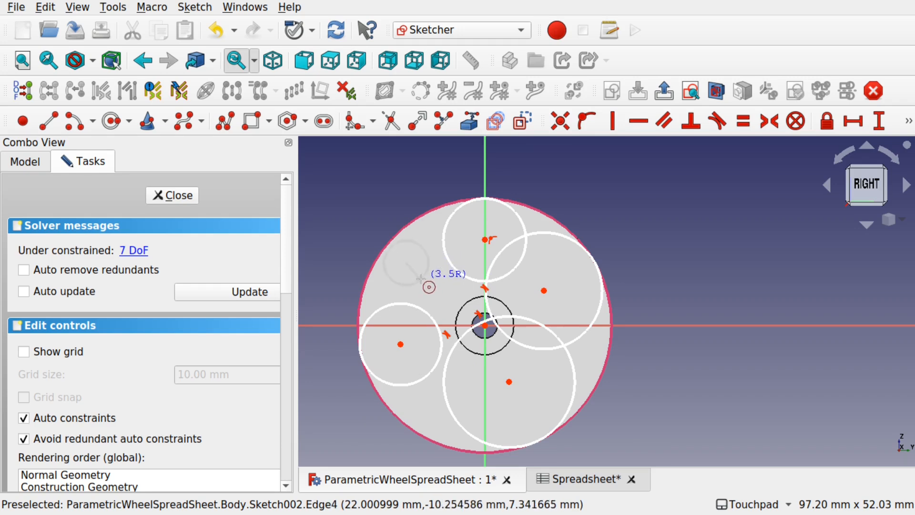
left_click(435, 288)
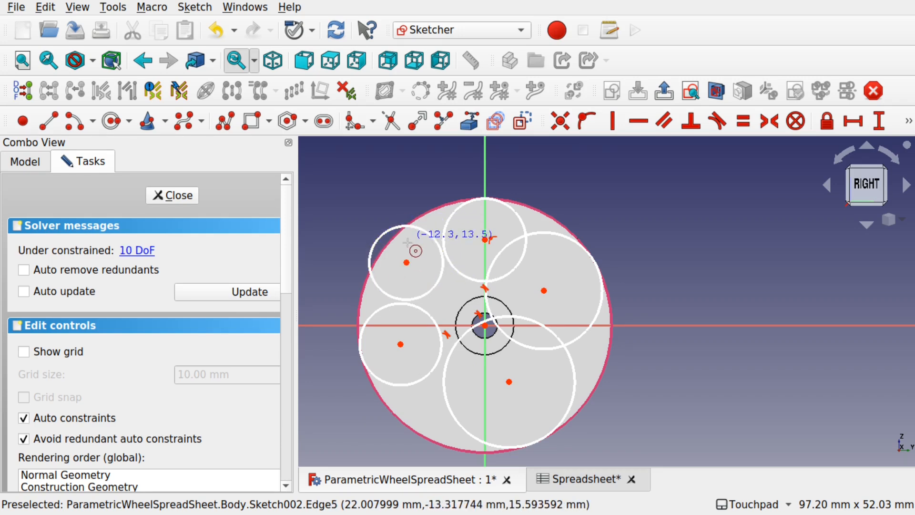
key("Escape")
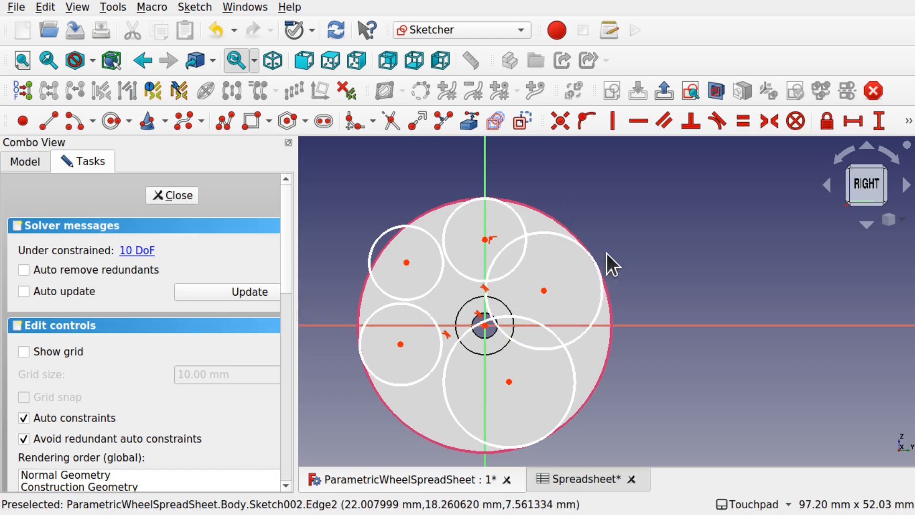
- Make the upper-left circle tangent to the rim and to the top circle, then chain tangency down to the bottom circle
left_click(722, 125)
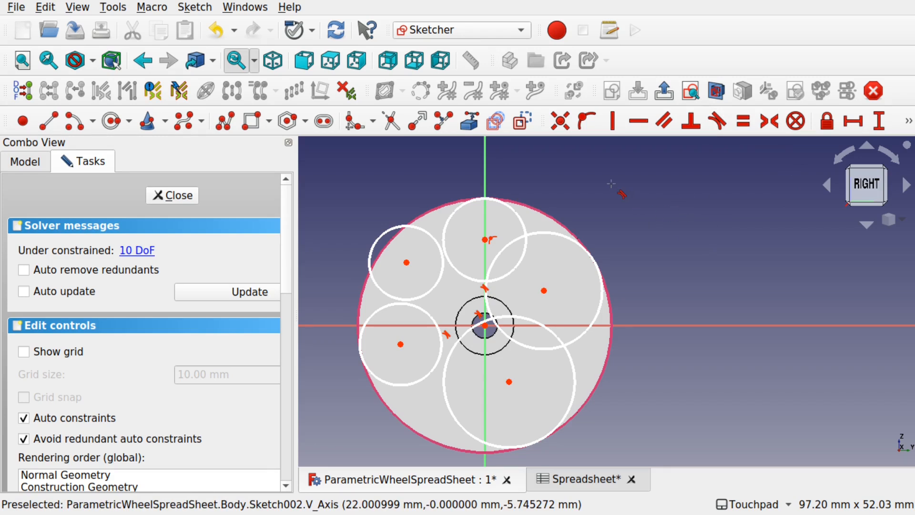
left_click(426, 233)
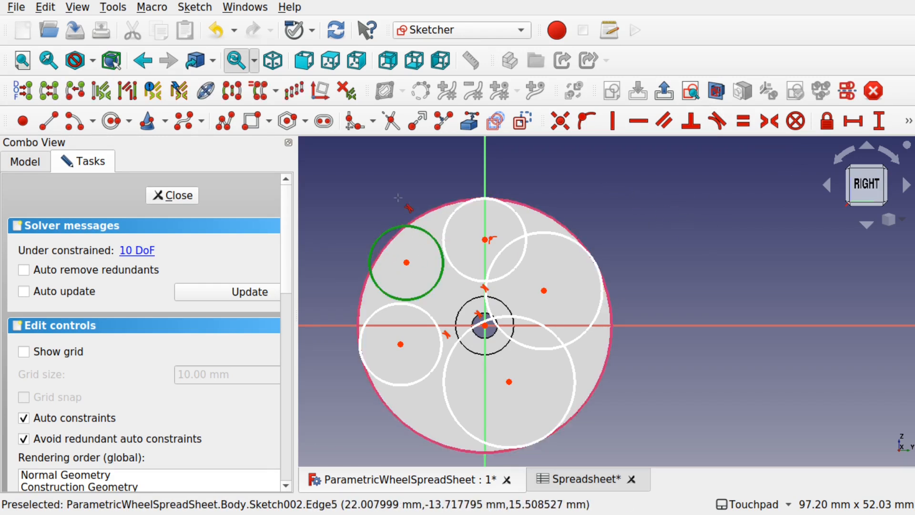
left_click(414, 220)
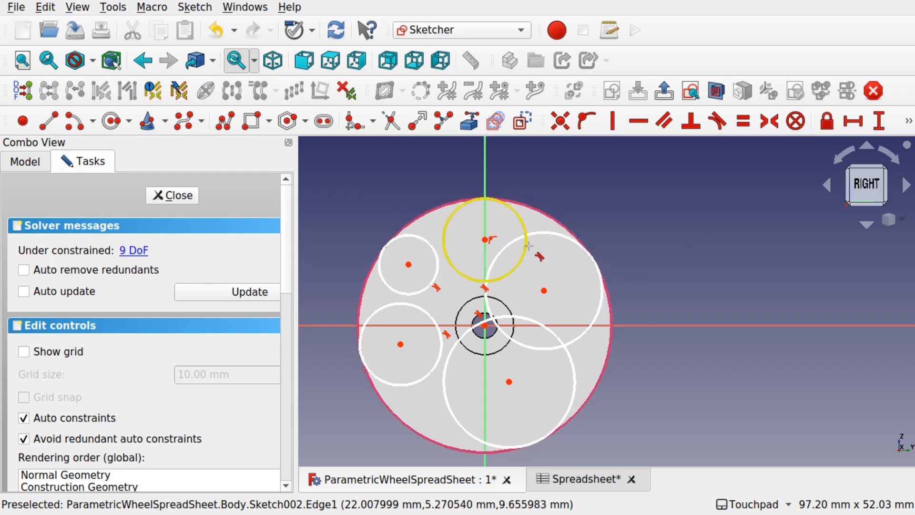
left_click(433, 248)
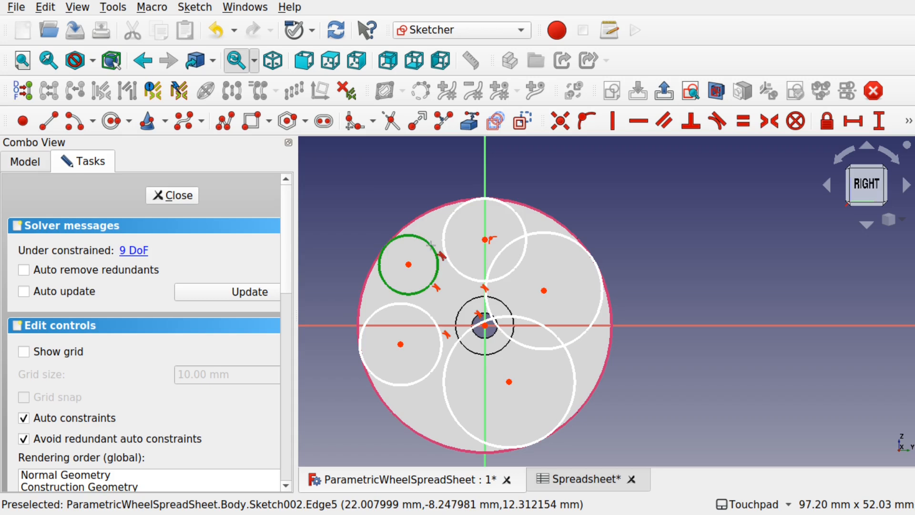
left_click(443, 242)
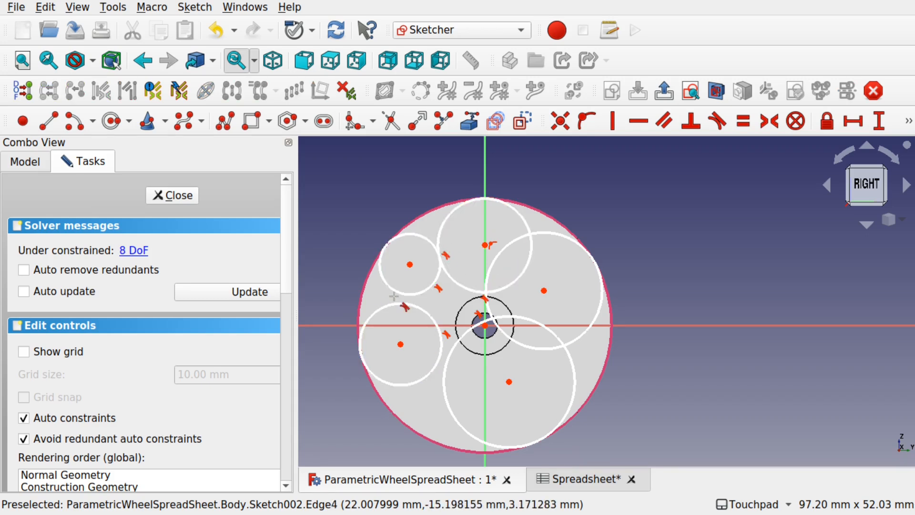
left_click(395, 302)
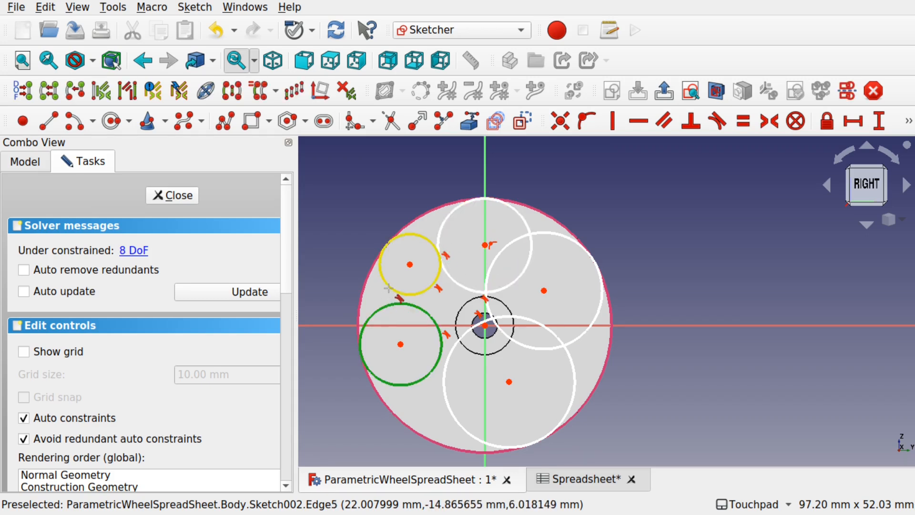
left_click(389, 286)
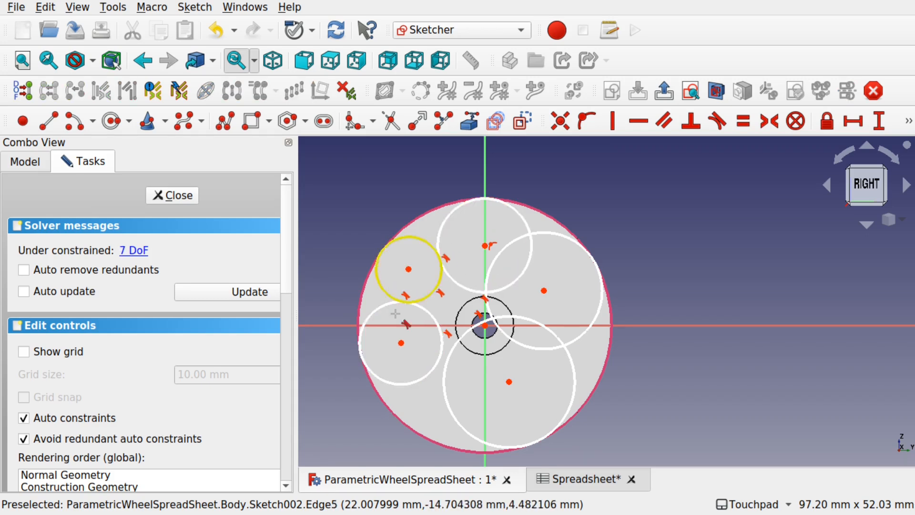
left_click(444, 402)
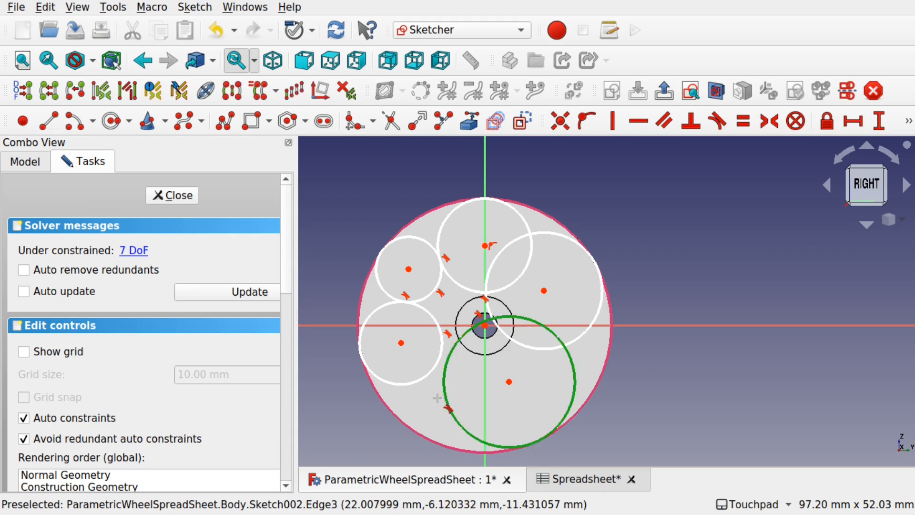
left_click(416, 379)
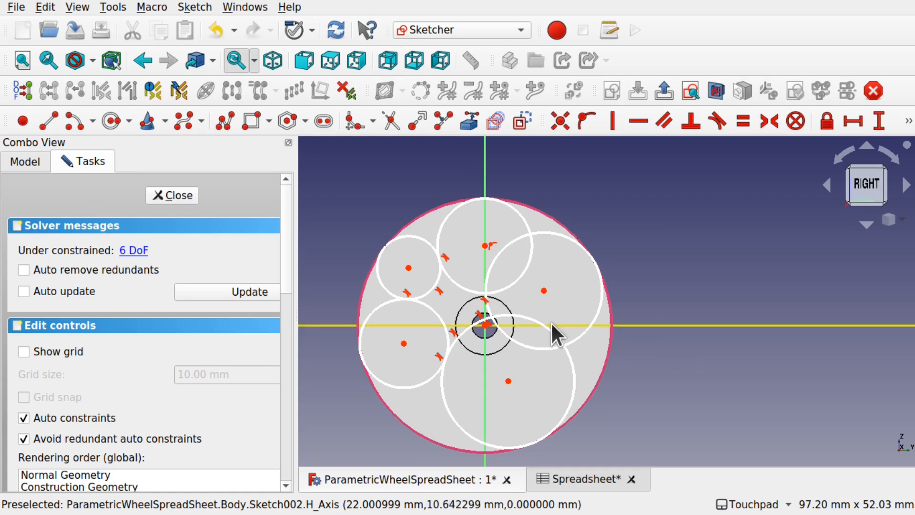
- Resize the bottom, upper-right and right circles to balance the ring
left_click_drag(551, 328, 522, 351)
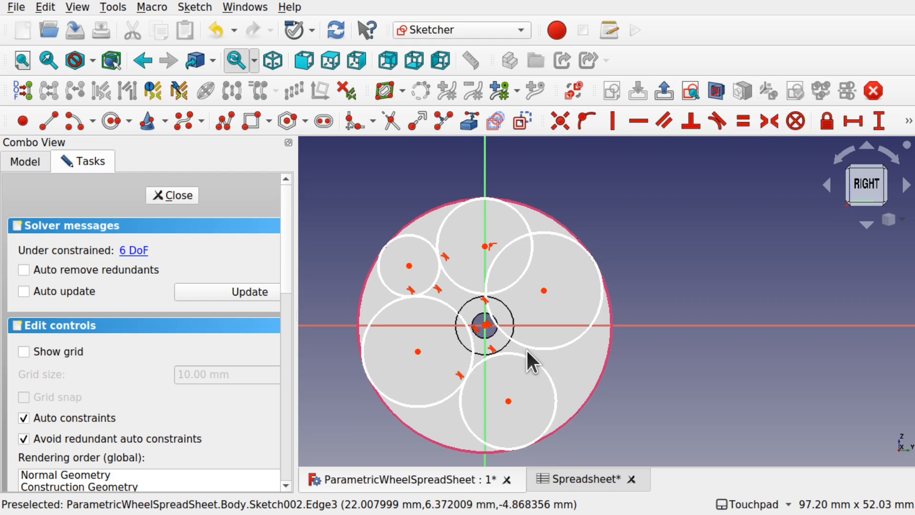
left_click_drag(507, 247, 534, 273)
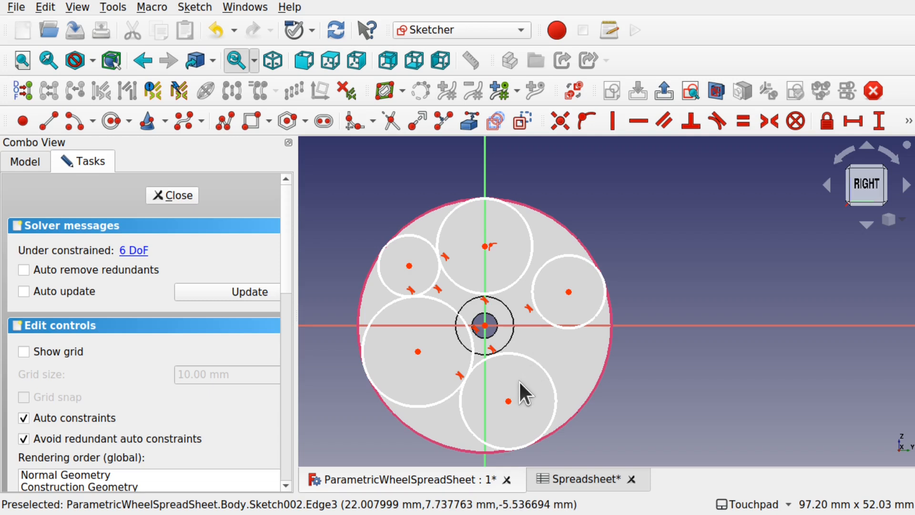
left_click_drag(568, 328, 568, 334)
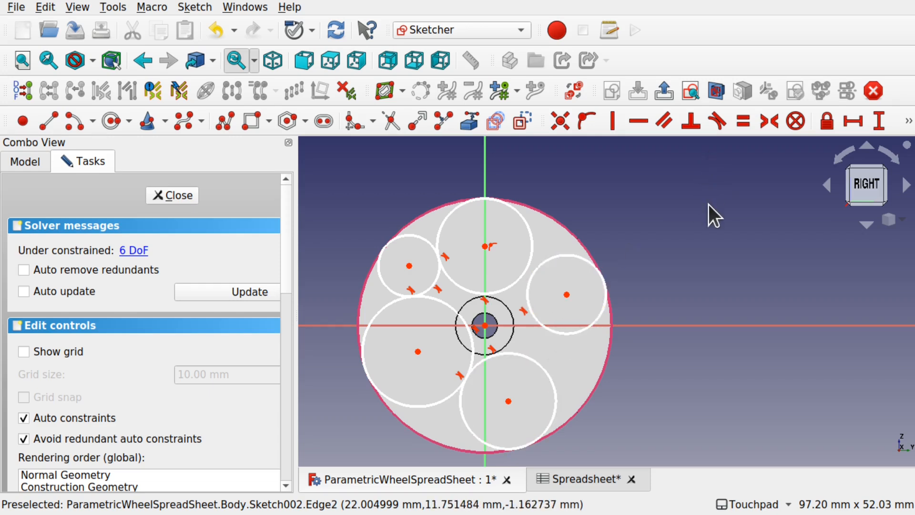
- Make the top and bottom circles tangent to the right circle
left_click(724, 122)
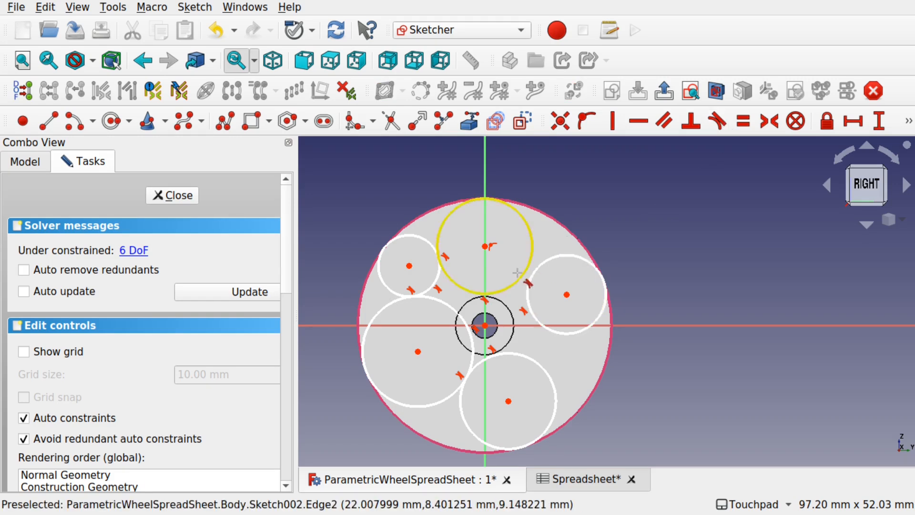
left_click(524, 264)
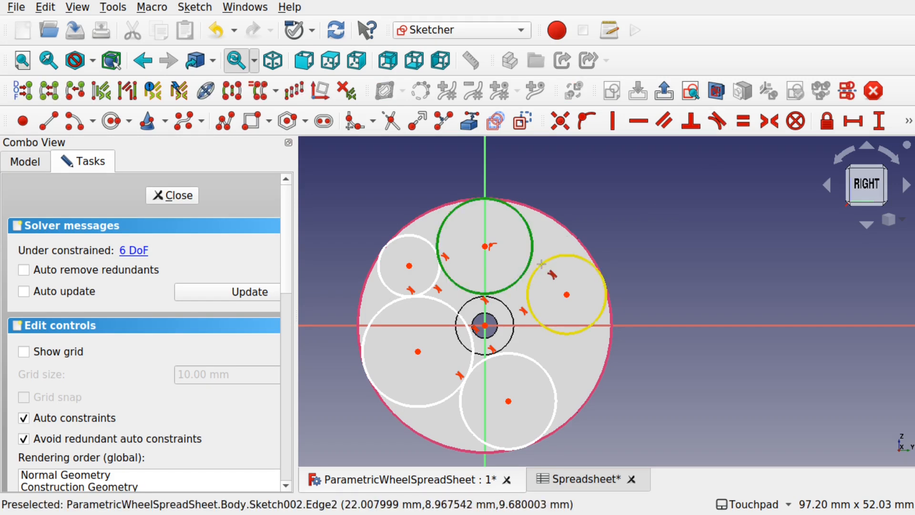
left_click(530, 282)
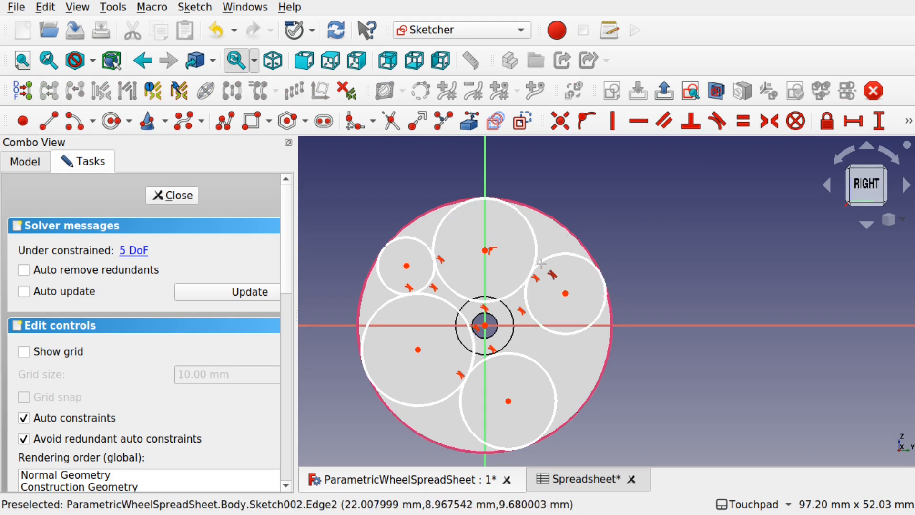
left_click(544, 368)
left_click(548, 329)
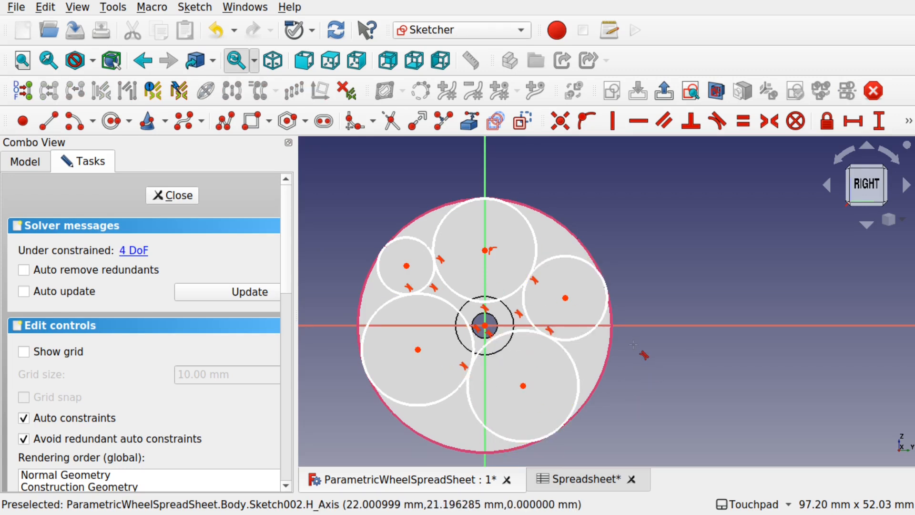
- Apply an Equal constraint to all five ring circles
left_click(438, 401)
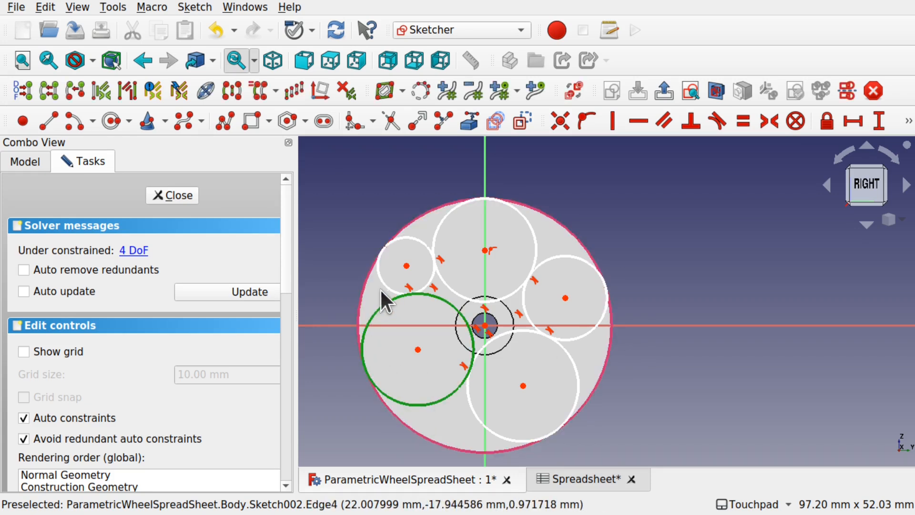
left_click(399, 288)
left_click(461, 298)
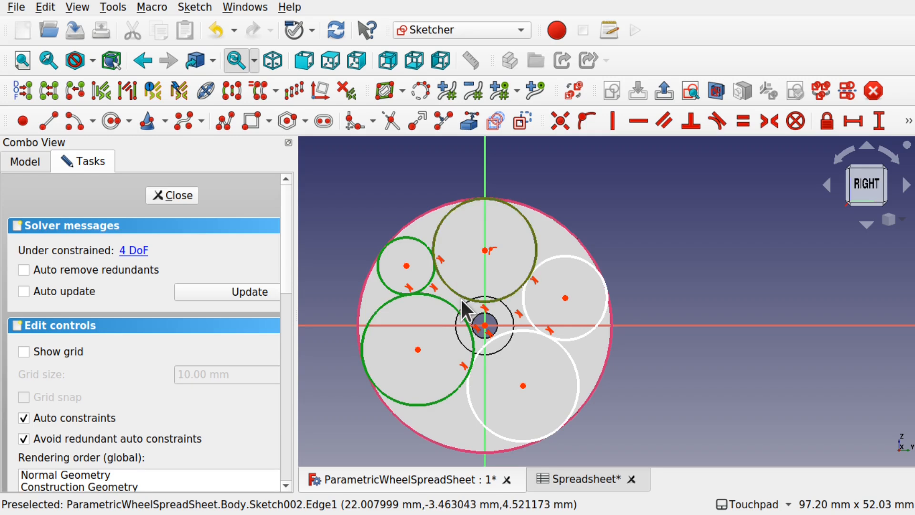
left_click(525, 309)
left_click(577, 368)
left_click(746, 125)
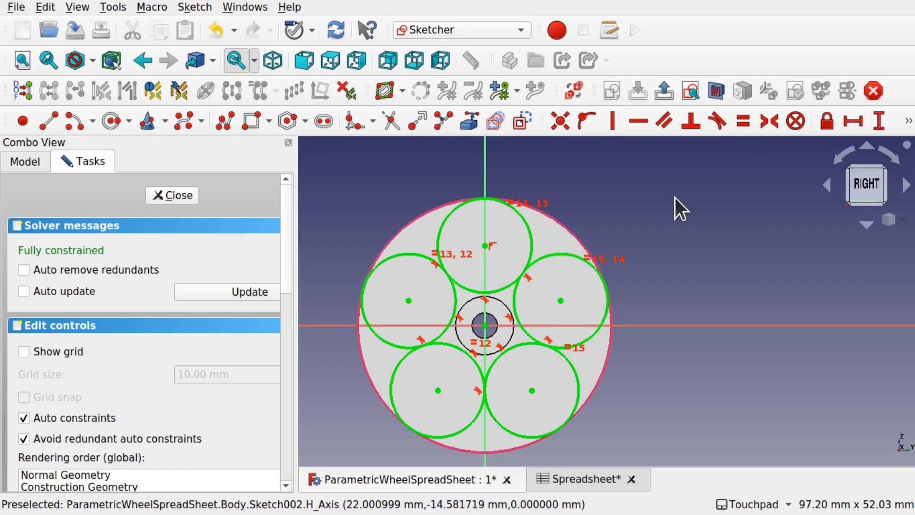
- Select all five ring circles again
left_click(600, 333)
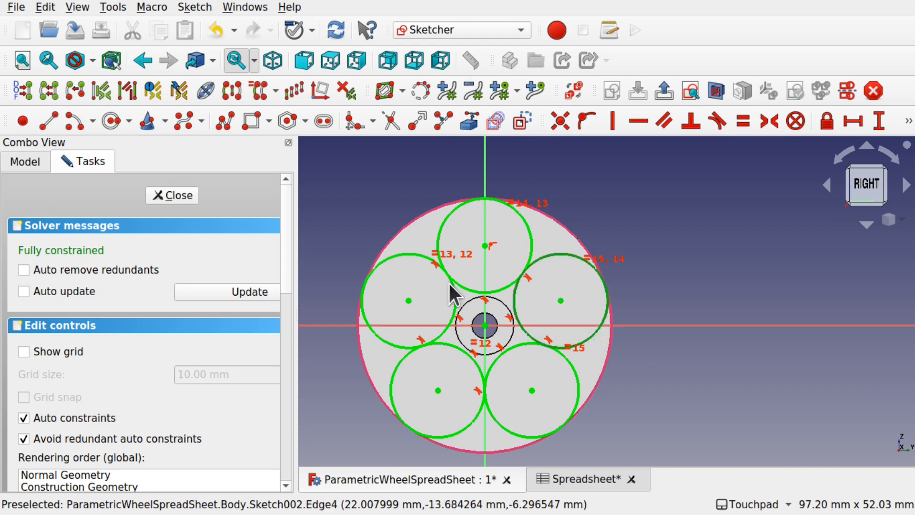
left_click(644, 273)
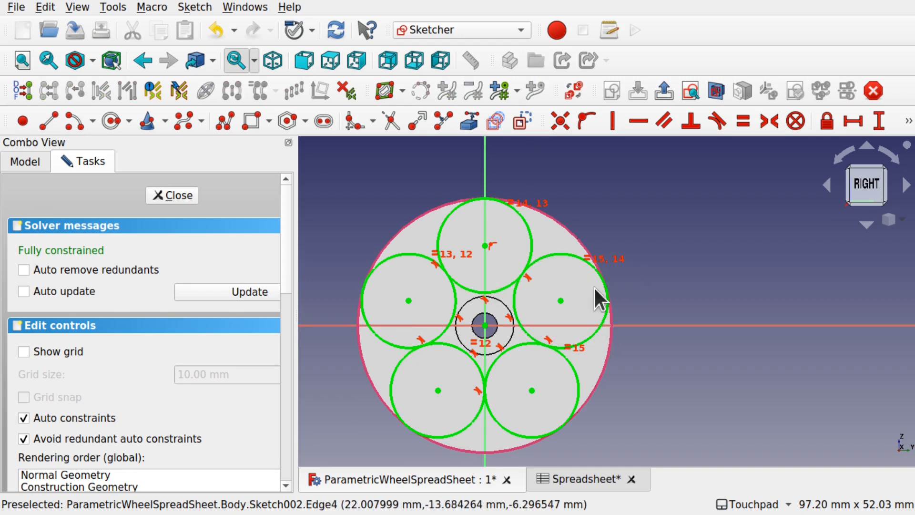
left_click(394, 346)
left_click(484, 293)
left_click(554, 253)
left_click(576, 370)
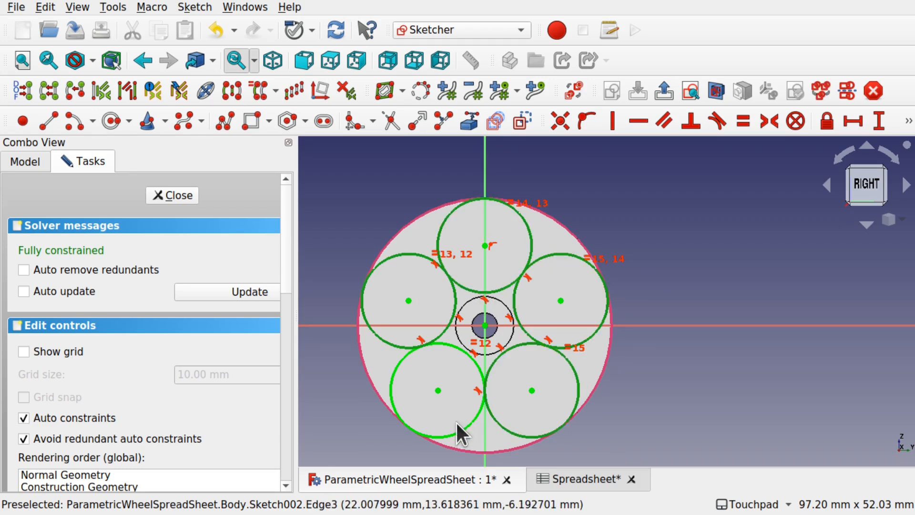
left_click(456, 429)
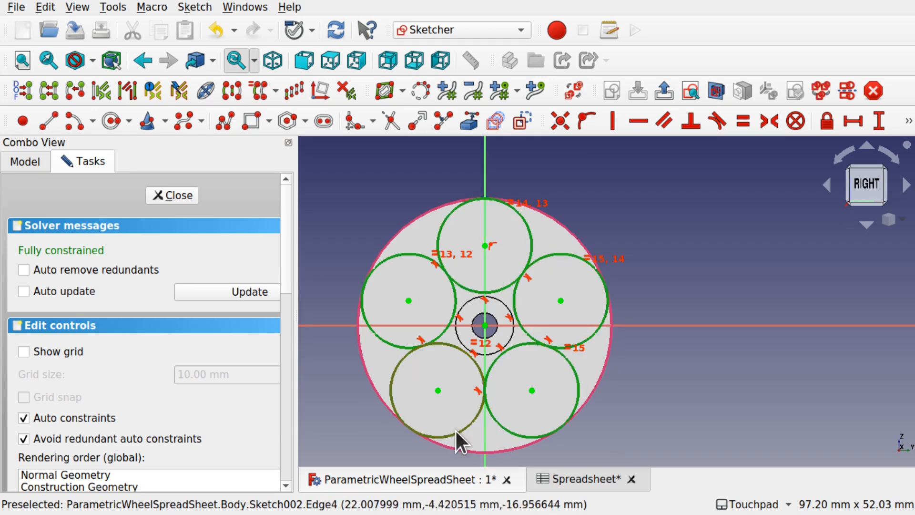
- Convert the ring circles to construction geometry and draw inner circles centred in the left and top ones
left_click(526, 119)
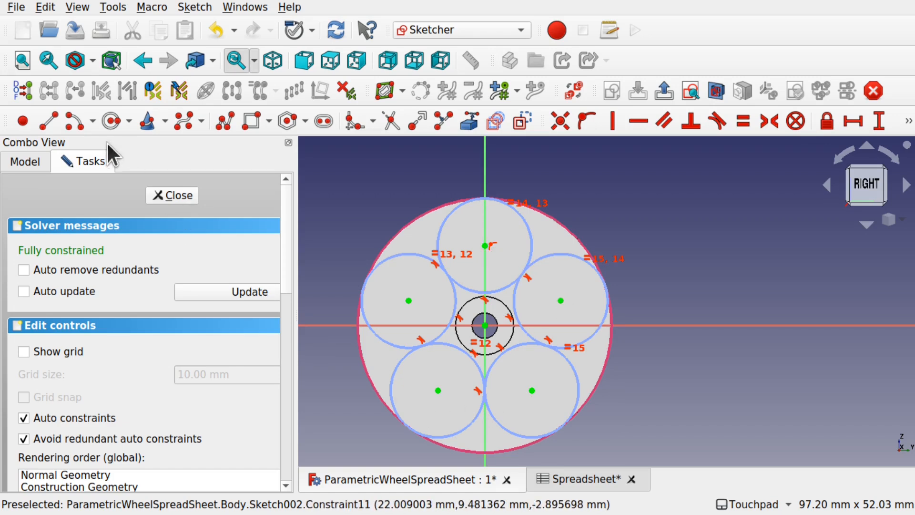
left_click(106, 126)
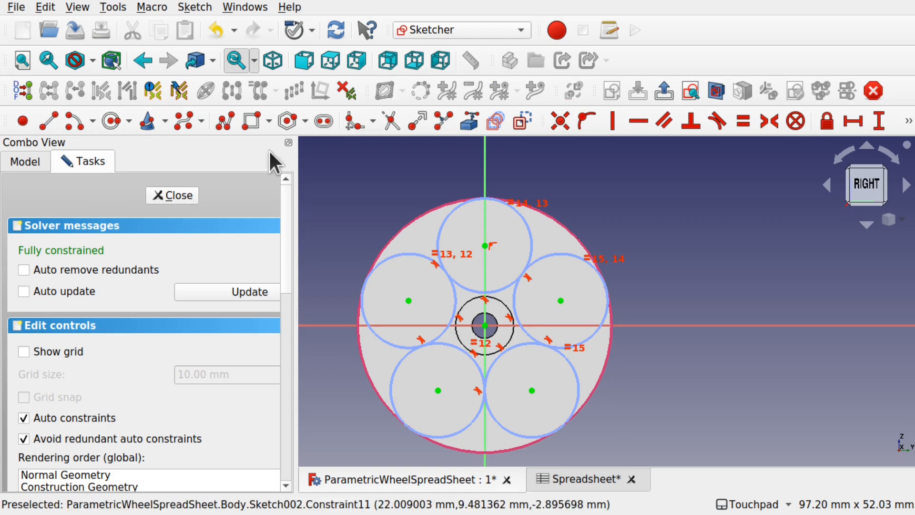
left_click(409, 300)
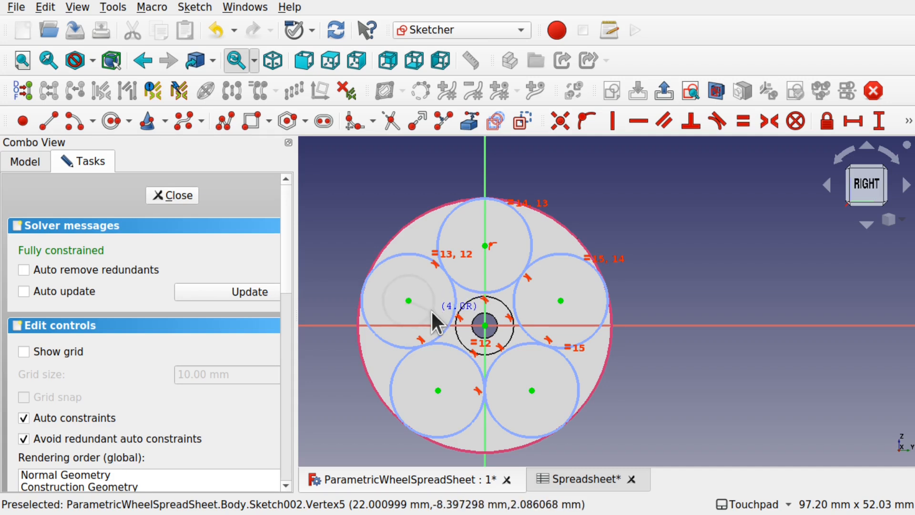
left_click(428, 319)
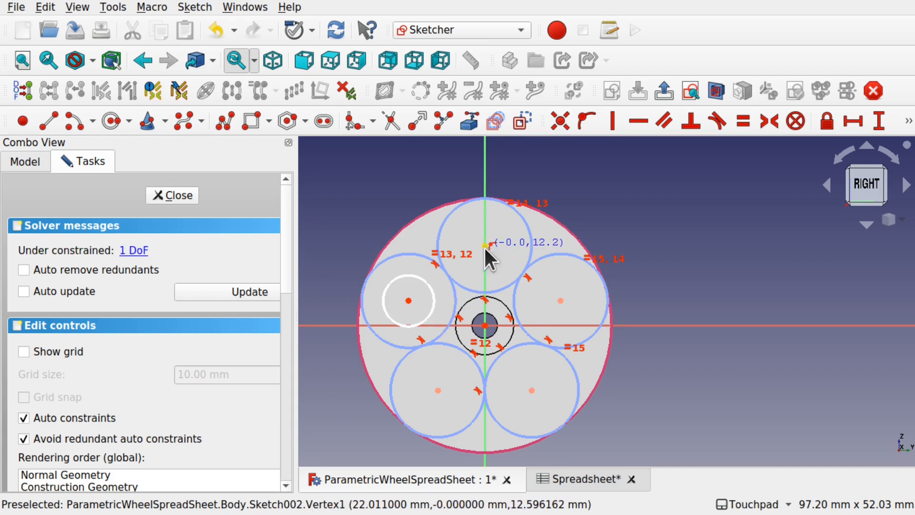
left_click(486, 245)
left_click(505, 257)
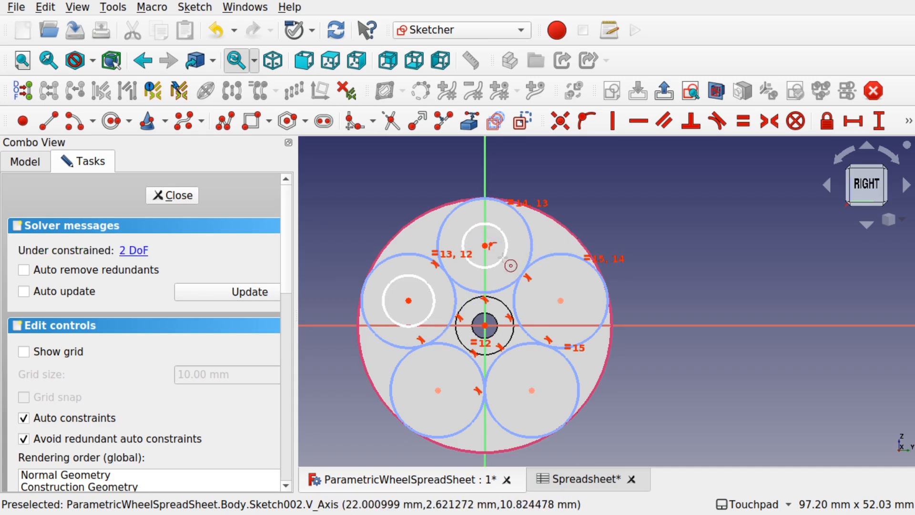
- Draw concentric inner circles in the right, lower-right and lower-left ring circles
left_click(562, 300)
left_click(584, 305)
left_click(532, 391)
left_click(547, 404)
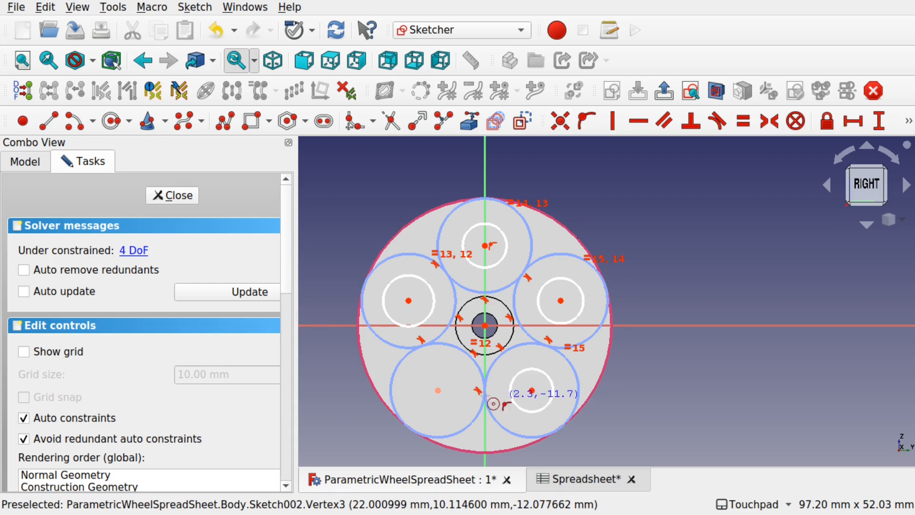
left_click(438, 391)
left_click(454, 405)
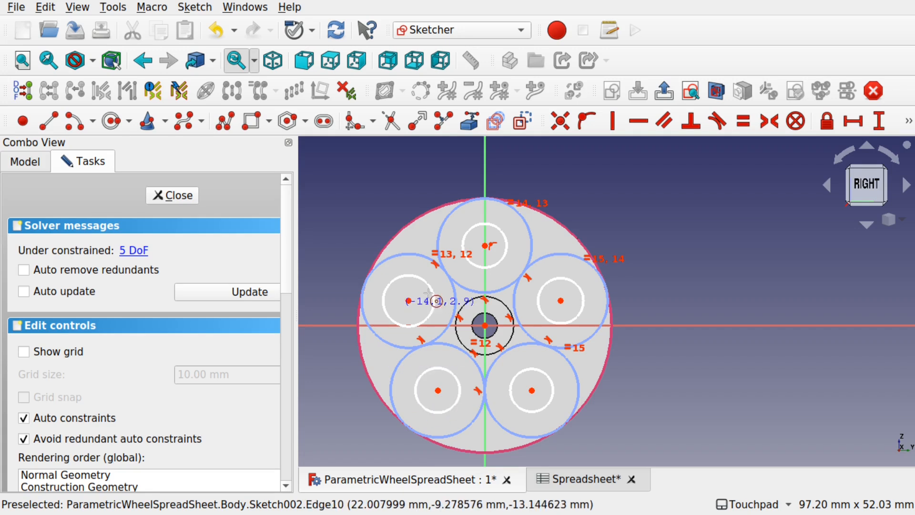
right_click(471, 356)
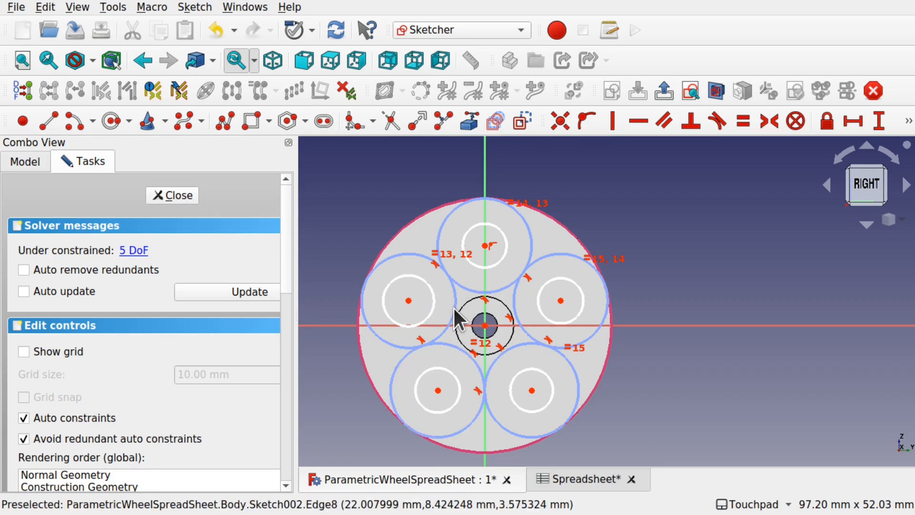
- Select all five inner circles
left_click(451, 375)
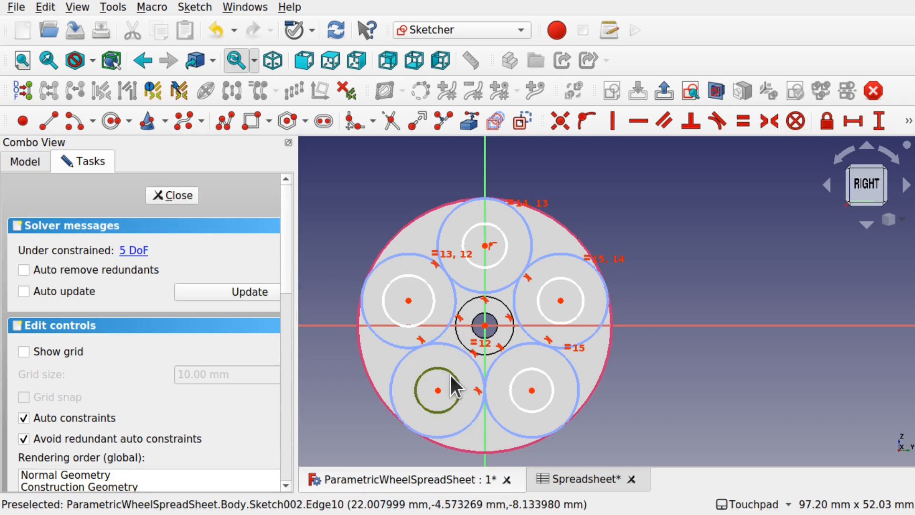
left_click(431, 307)
left_click(499, 264)
left_click(577, 281)
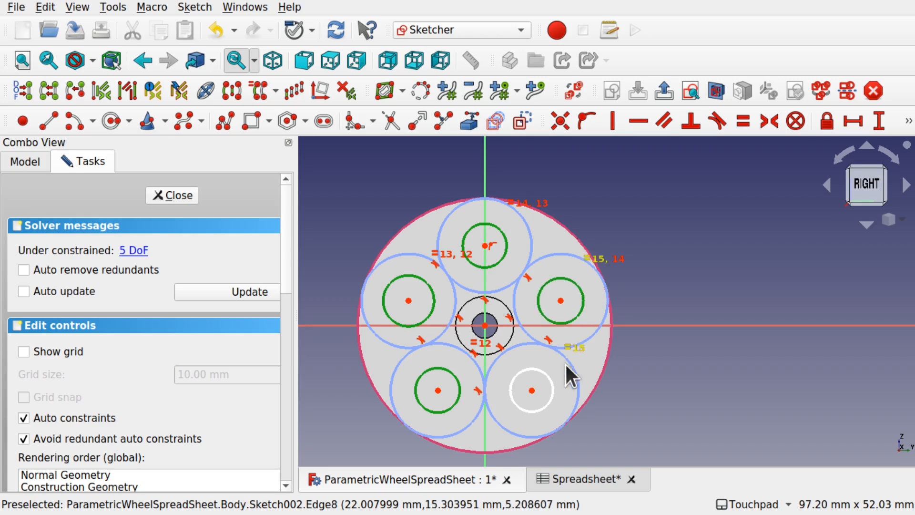
left_click(559, 388)
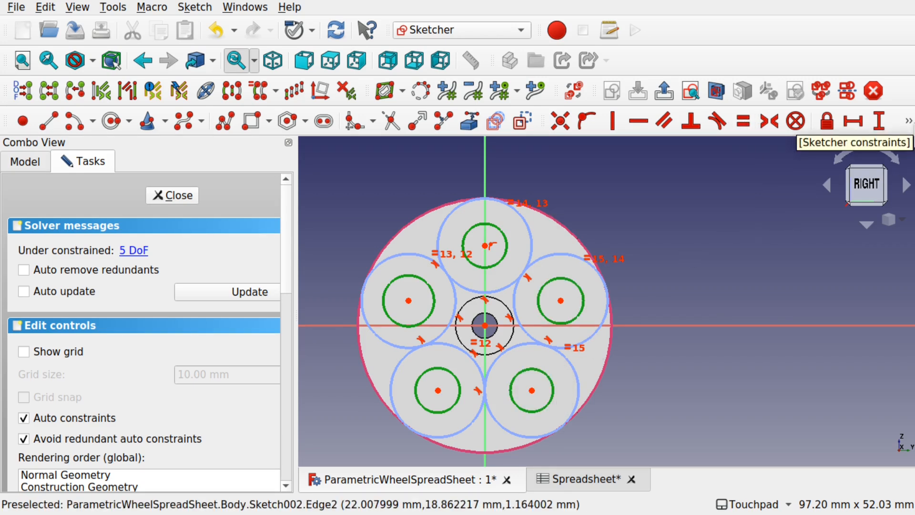
left_click(909, 124)
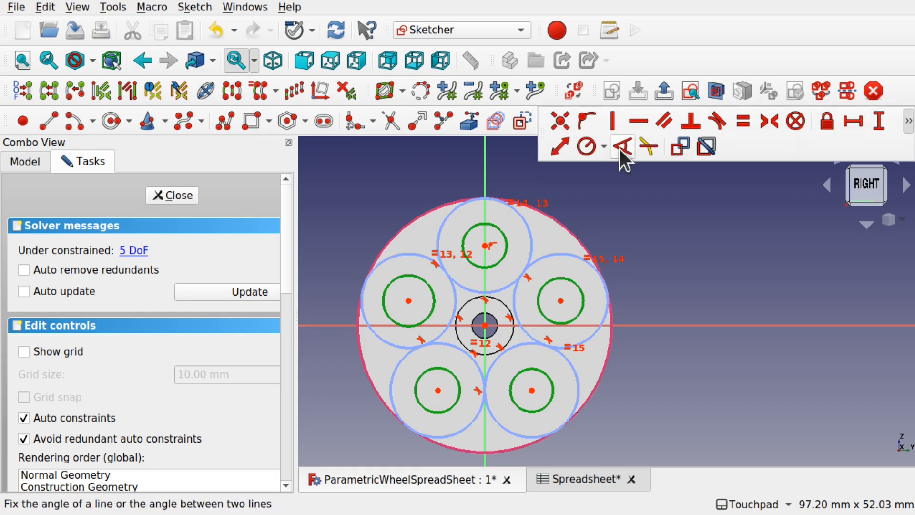
- Constrain the selected inner circles to a 10 mm diameter
left_click(605, 148)
left_click(606, 181)
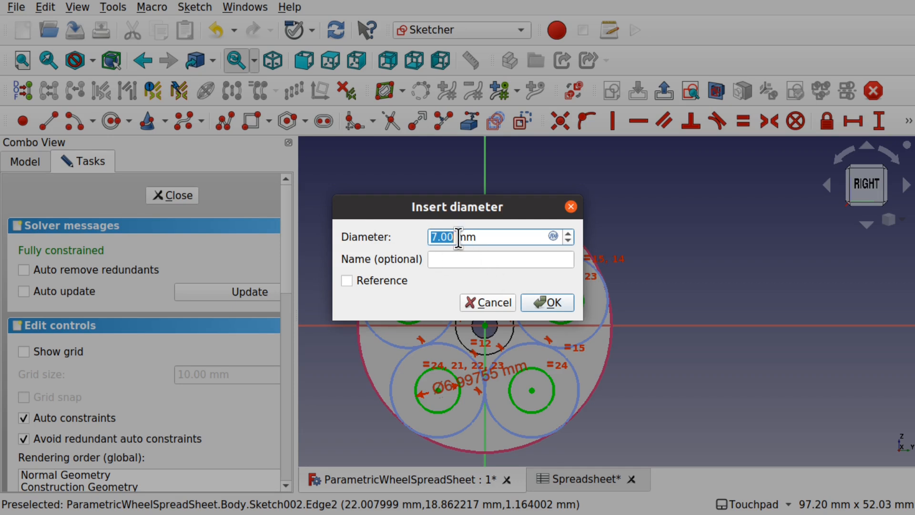
type("10")
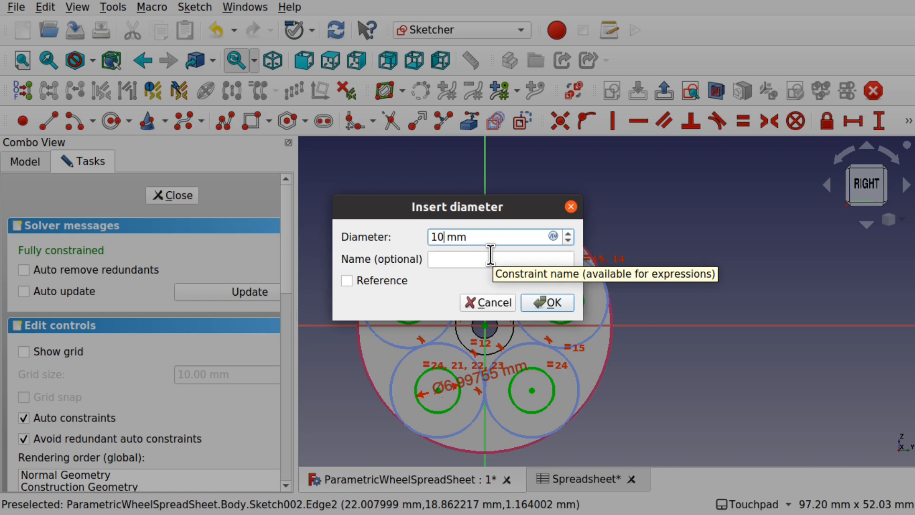
left_click(552, 301)
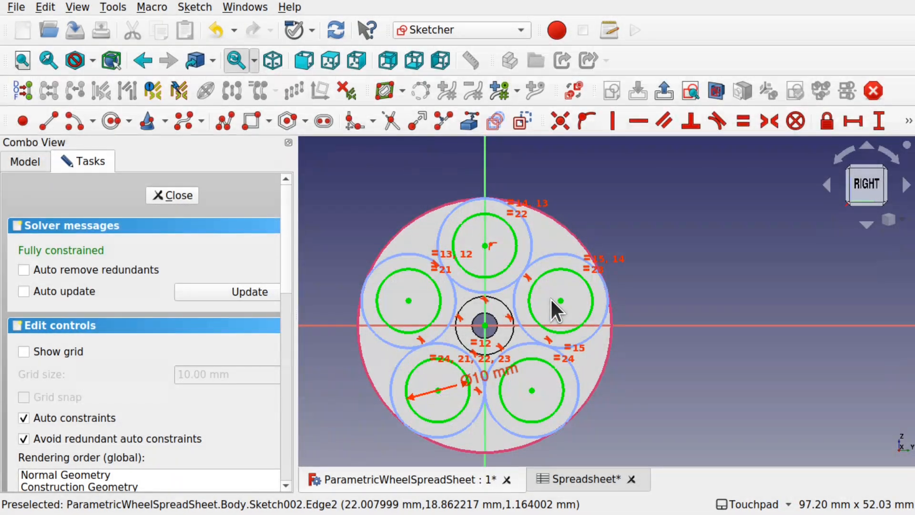
- Close Sketch002 and orbit the 3D view to see it behind the hub
left_click(179, 195)
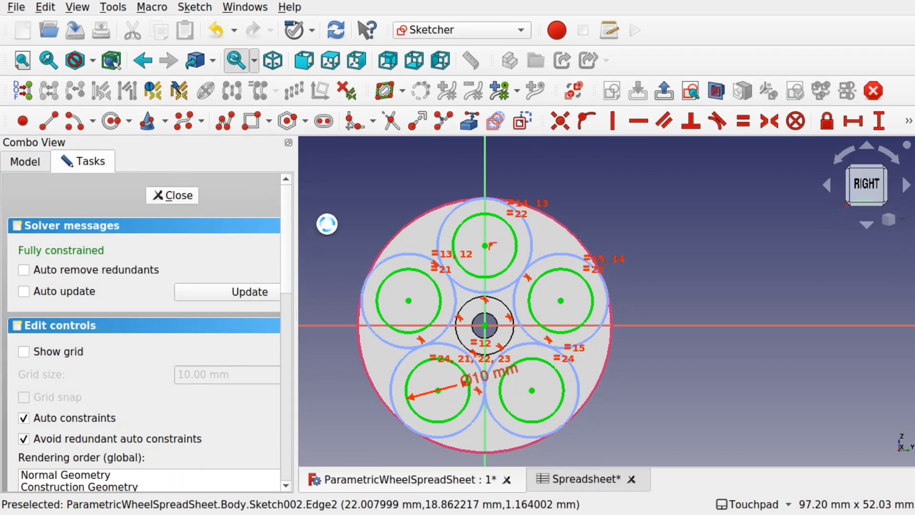
mouse_move(687, 289)
left_mouse_down("shift")
mouse_move(536, 325)
mouse_move(599, 346)
mouse_move(631, 330)
left_mouse_up("shift")
mouse_move(696, 209)
left_mouse_down("shift")
mouse_move(541, 310)
mouse_move(529, 298)
left_mouse_up("shift")
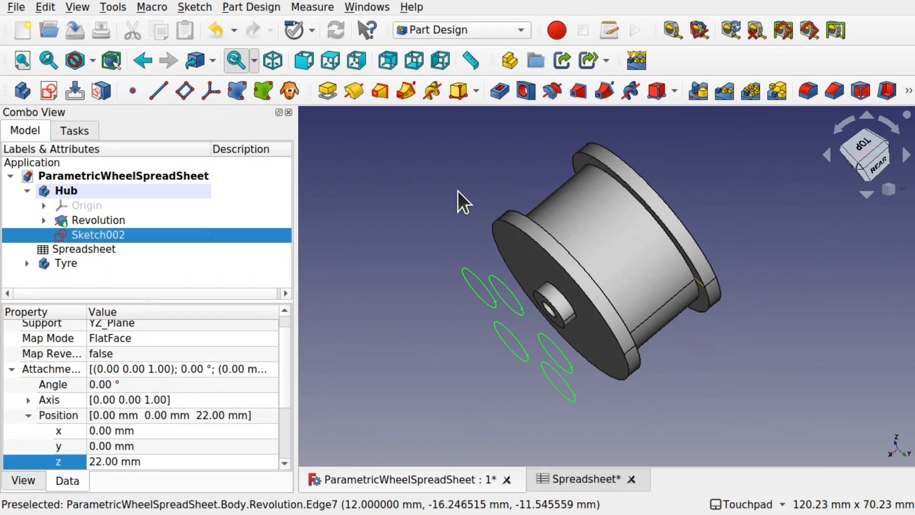
left_click(437, 208)
- Pocket Sketch002 with type Through all to cut the five voids through the hub
left_click(101, 234)
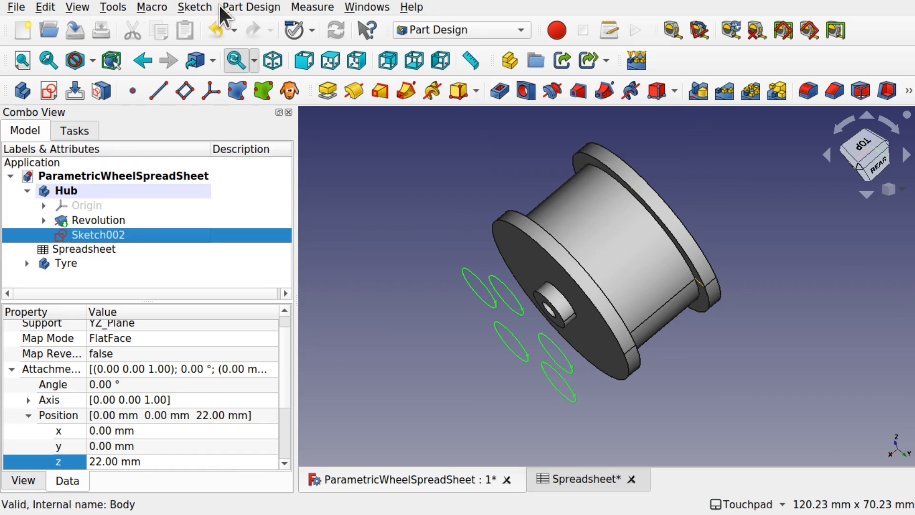
left_click(246, 8)
mouse_move(376, 155)
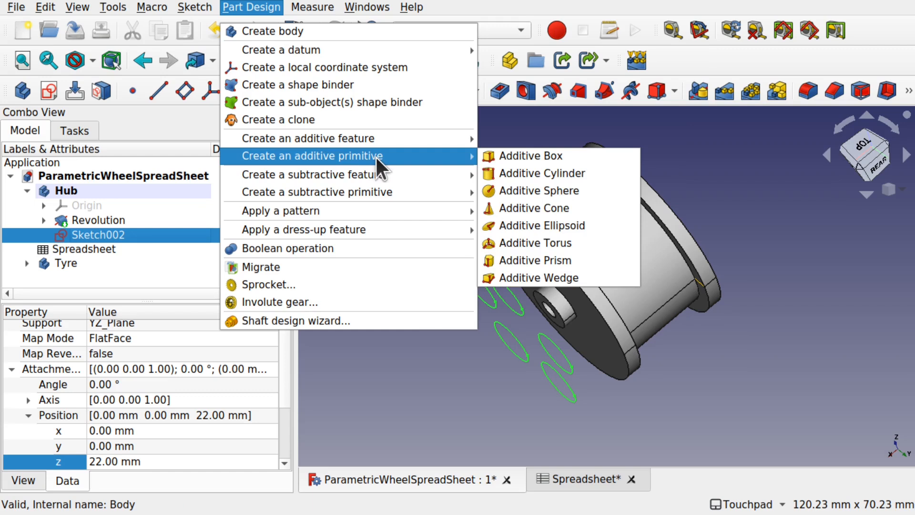
mouse_move(382, 173)
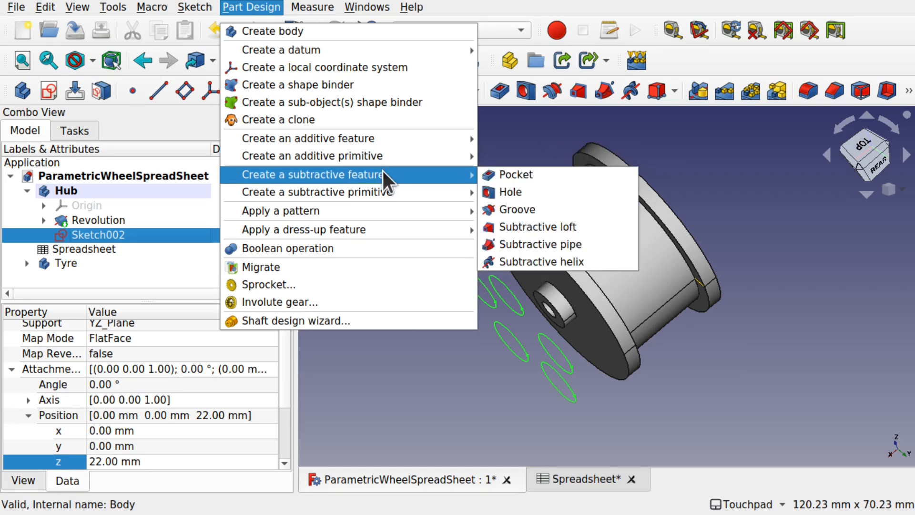
left_click(515, 174)
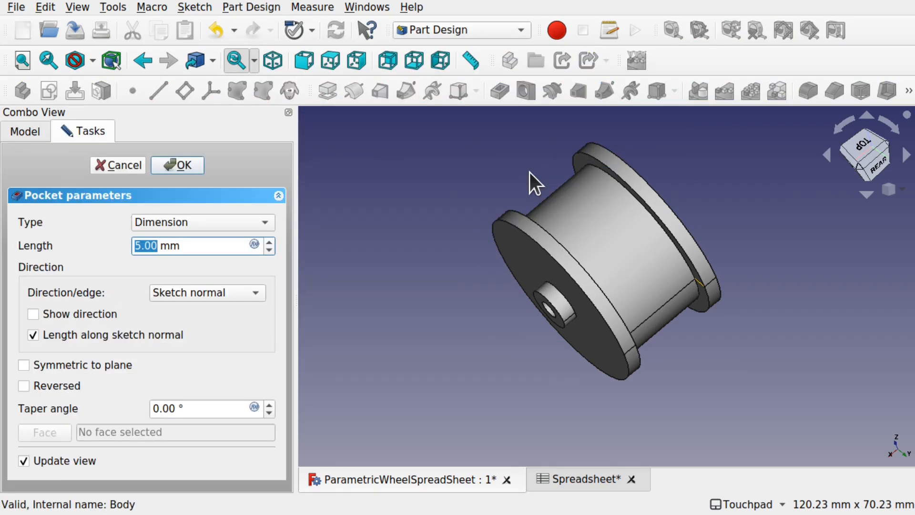
left_click_drag(535, 247, 525, 309, "shift")
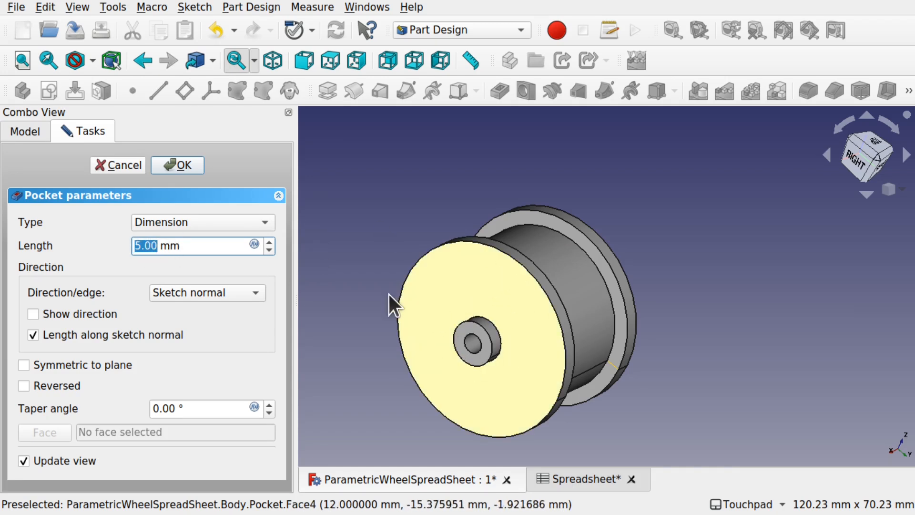
left_click(222, 221)
left_click(193, 241)
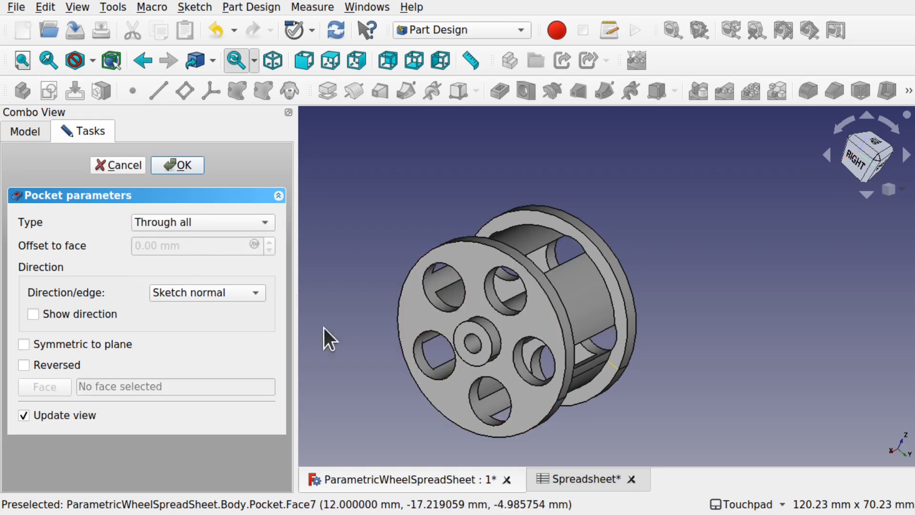
left_click_drag(573, 278, 523, 299, "shift")
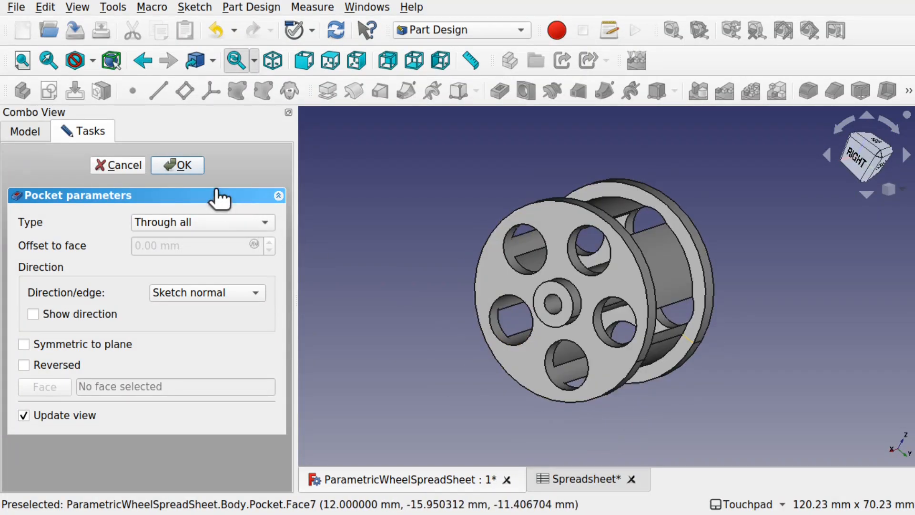
left_click(181, 162)
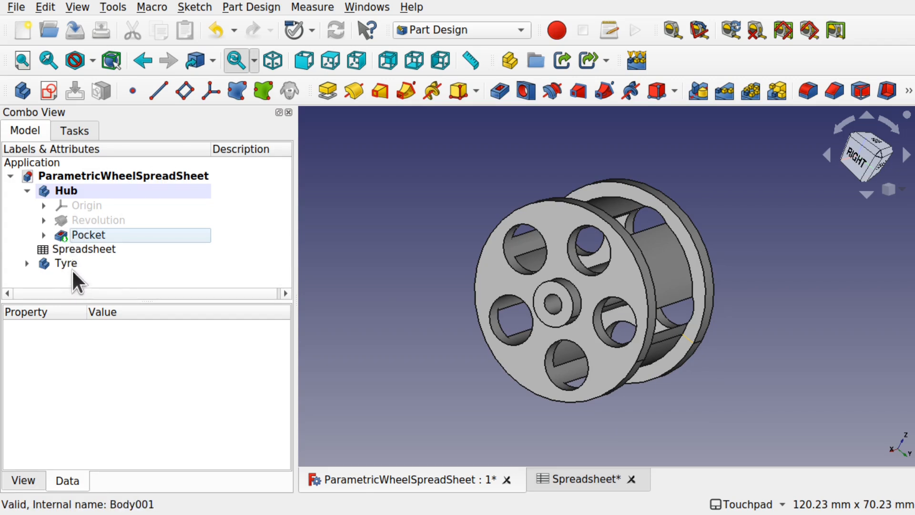
double_click(88, 250)
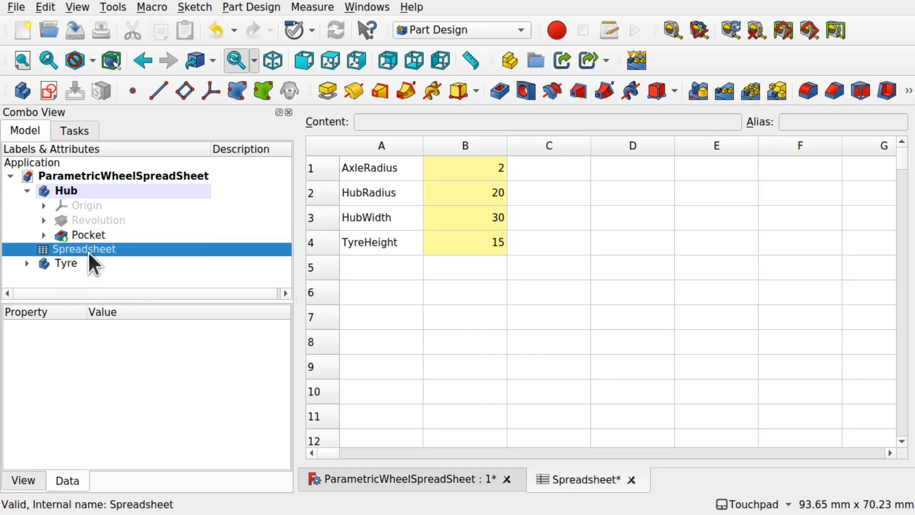
- Enter VoidDia in cell A5 and 8 in B5, then reopen Sketch002 from under Pocket
left_click(379, 270)
double_click(378, 270)
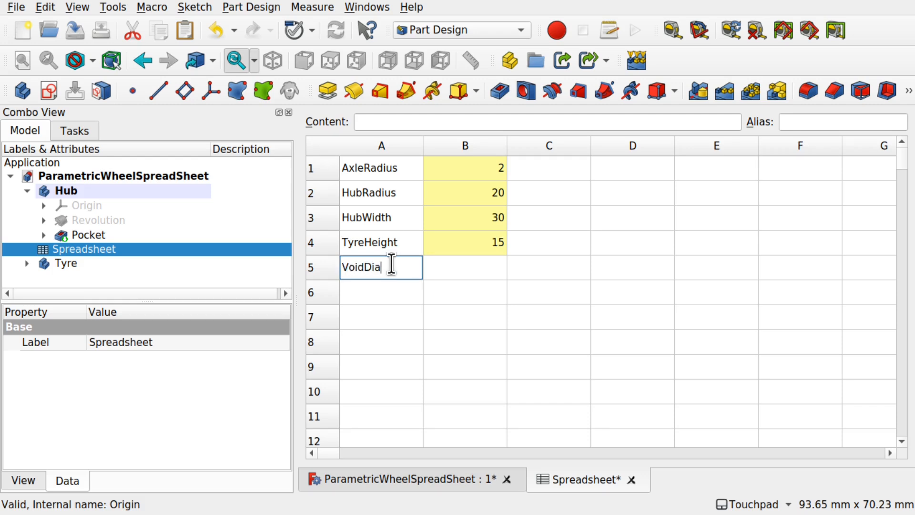
left_click(483, 267)
double_click(484, 269)
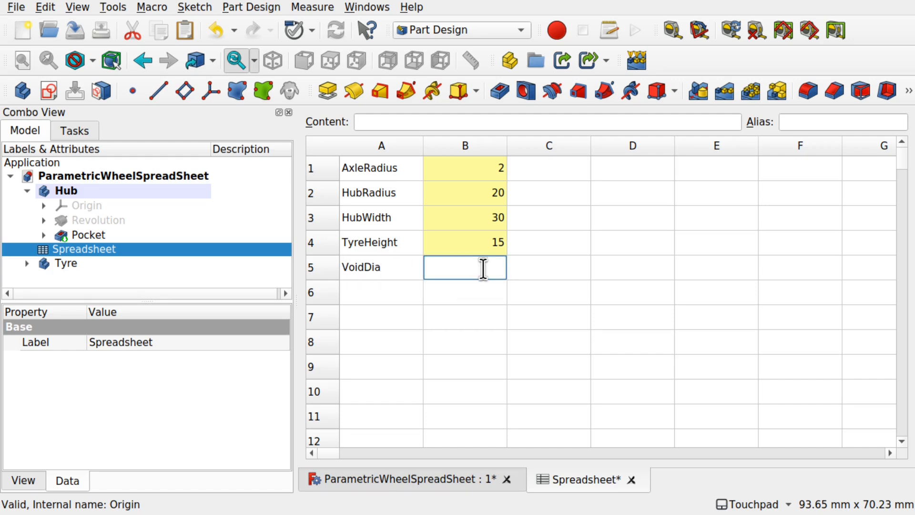
key("Return")
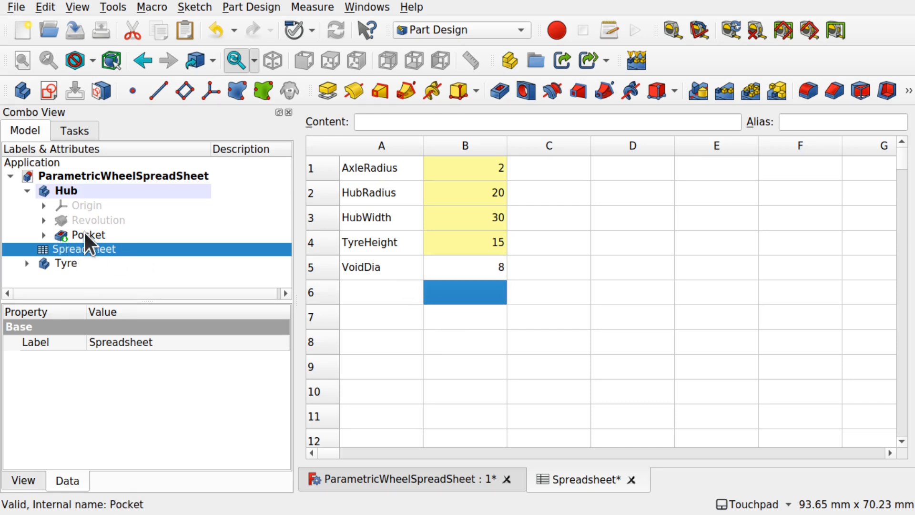
left_click(43, 235)
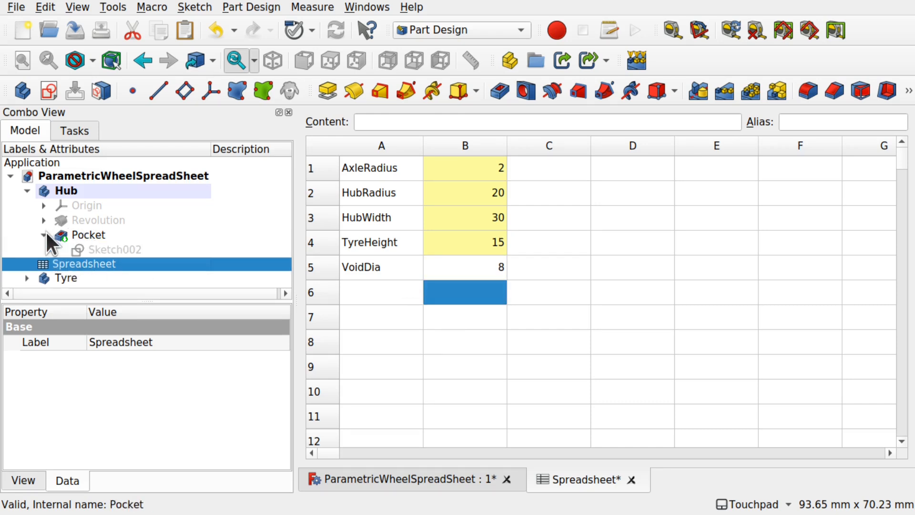
double_click(117, 246)
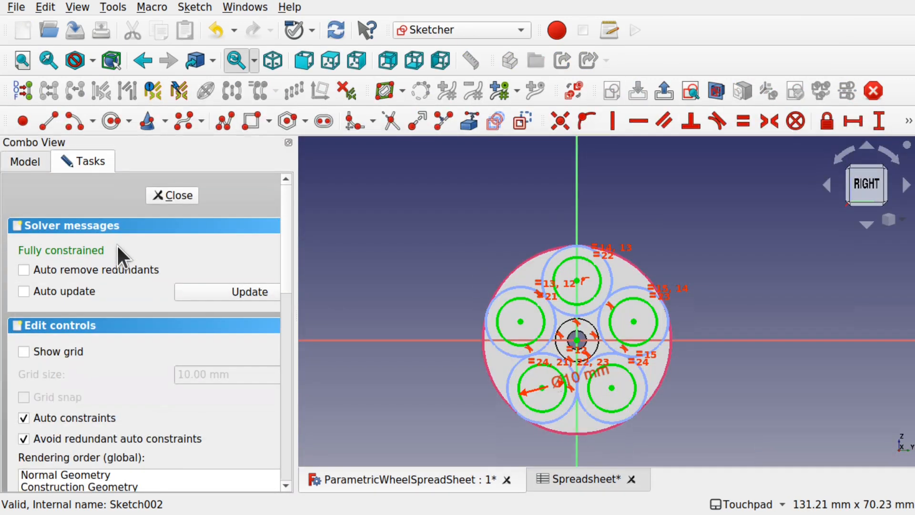
- Bring the Ø10 mm void diameter into view and open it for editing
scroll(637, 320, "up", 5)
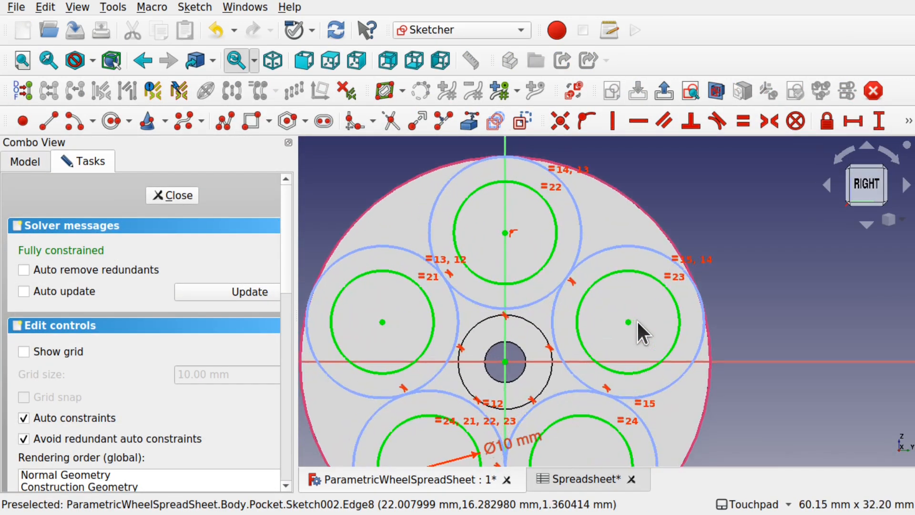
middle_click_drag(620, 370, 615, 254, "shift")
mouse_move(518, 325)
left_mouse_down()
mouse_move(525, 358)
mouse_move(506, 331)
left_mouse_up()
double_click(506, 331)
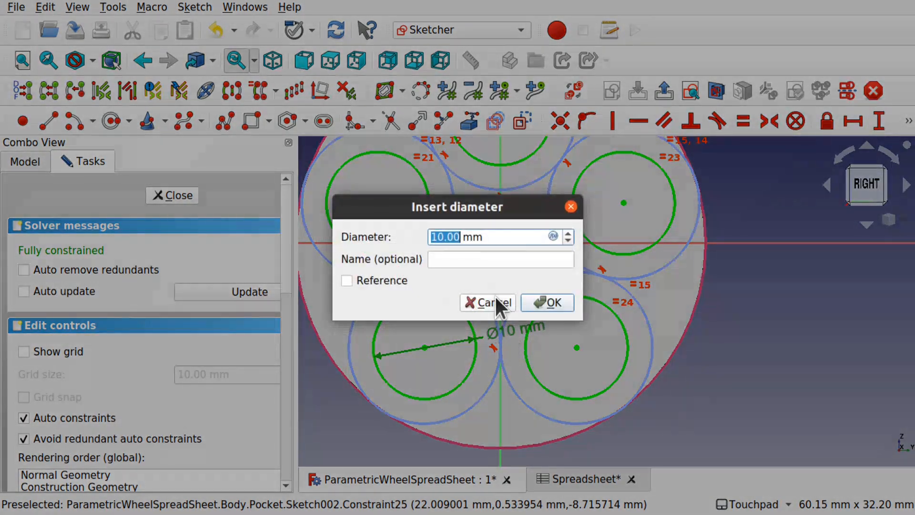
- Try the formula Spreadsheet.VoidRadius, discard it, and return to the spreadsheet
left_click(553, 235)
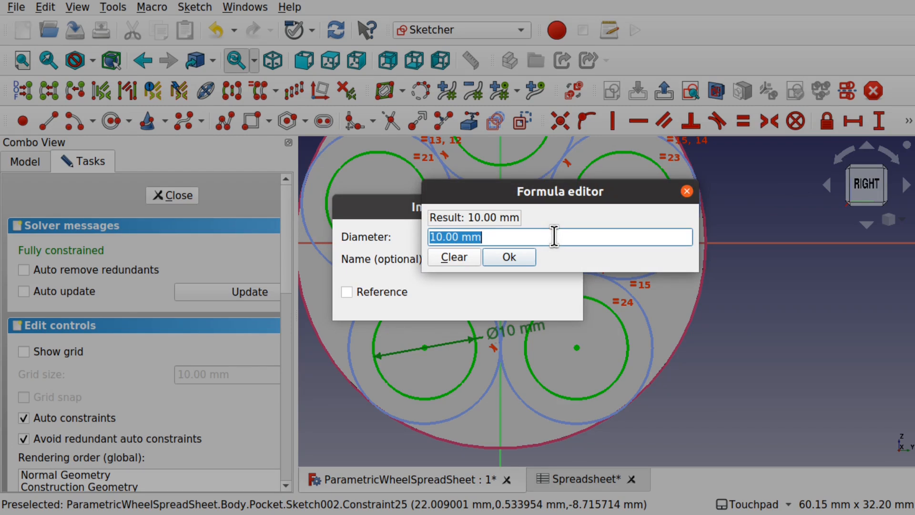
type("Sp")
left_click(494, 274)
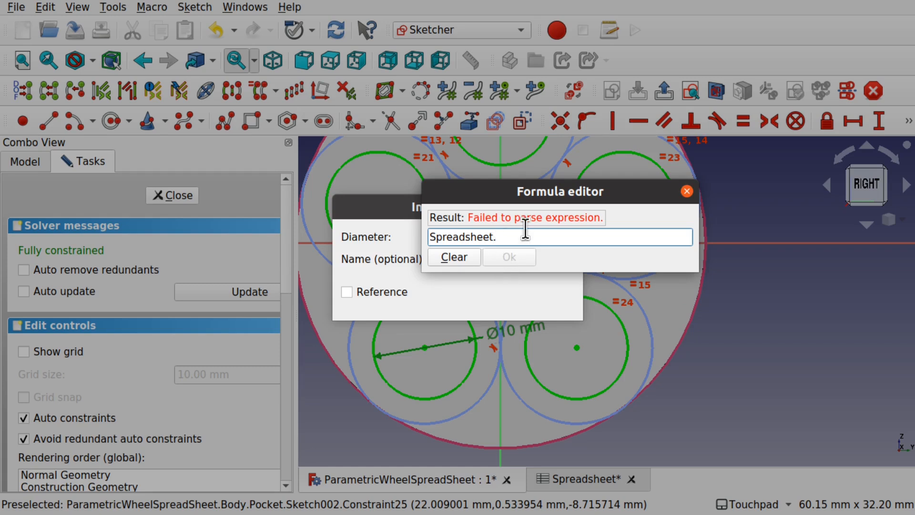
type("Void")
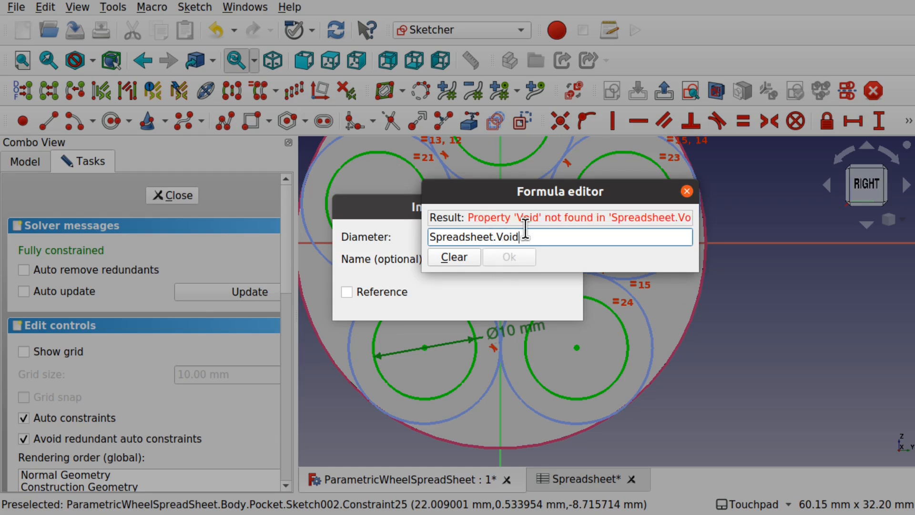
type("Radius")
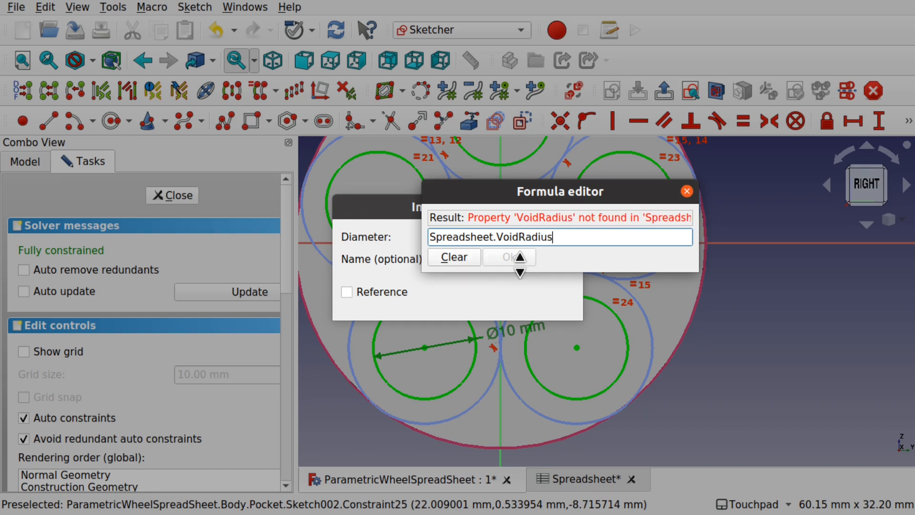
left_click(452, 257)
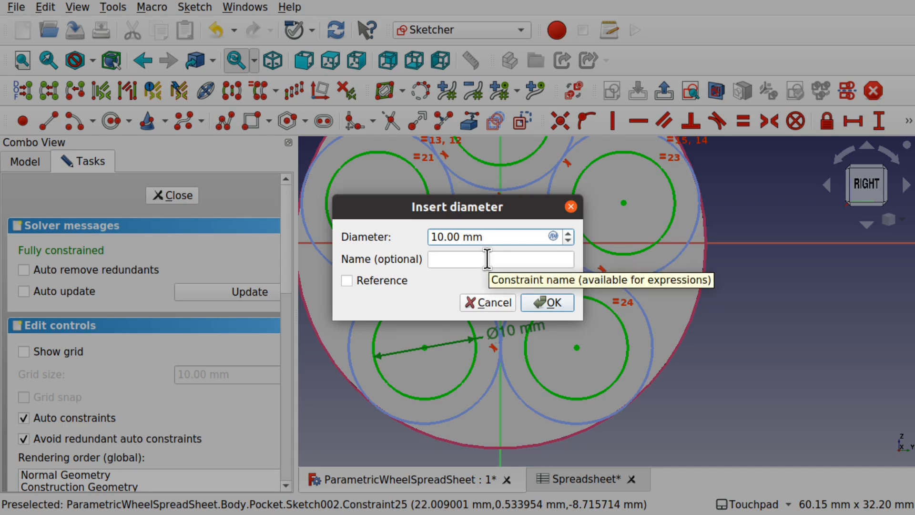
left_click(577, 480)
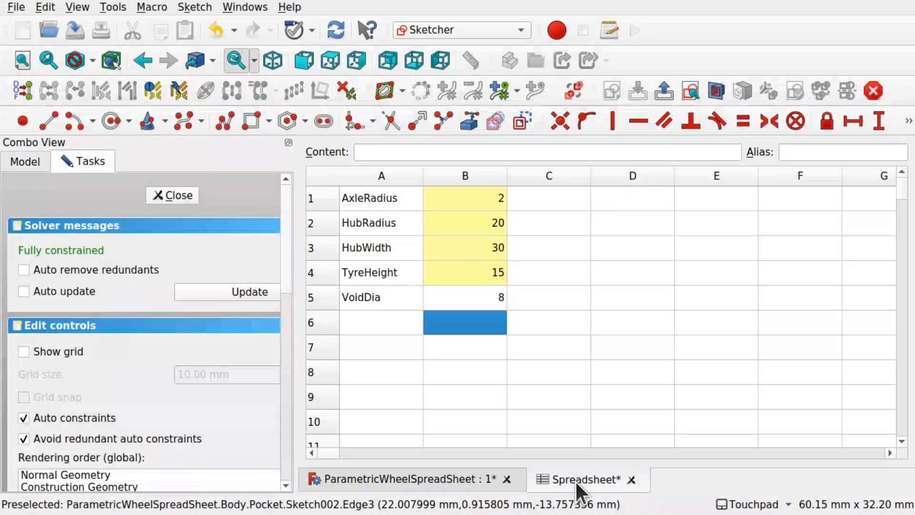
- Assign the alias VoidDia to cell B5 (value 8), then return to the wheel sketch
left_click(488, 304)
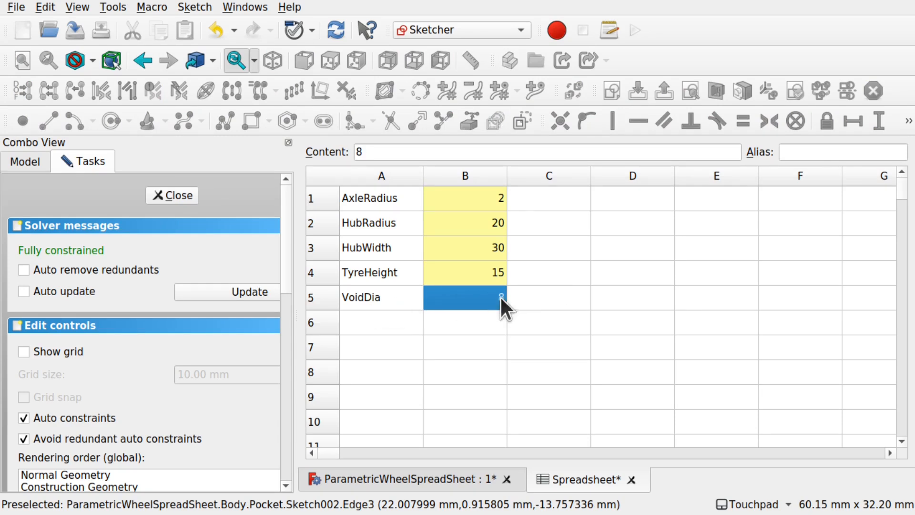
left_click(802, 148)
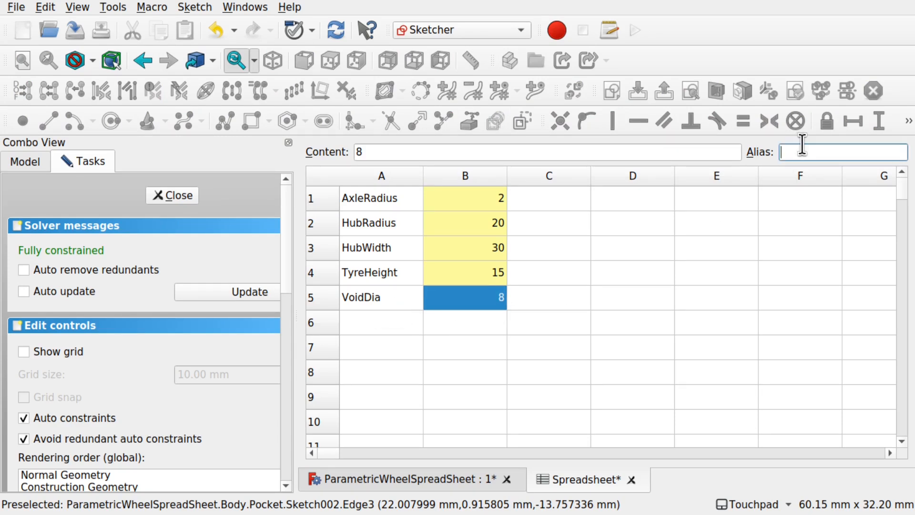
type("VoidDia")
left_click(717, 208)
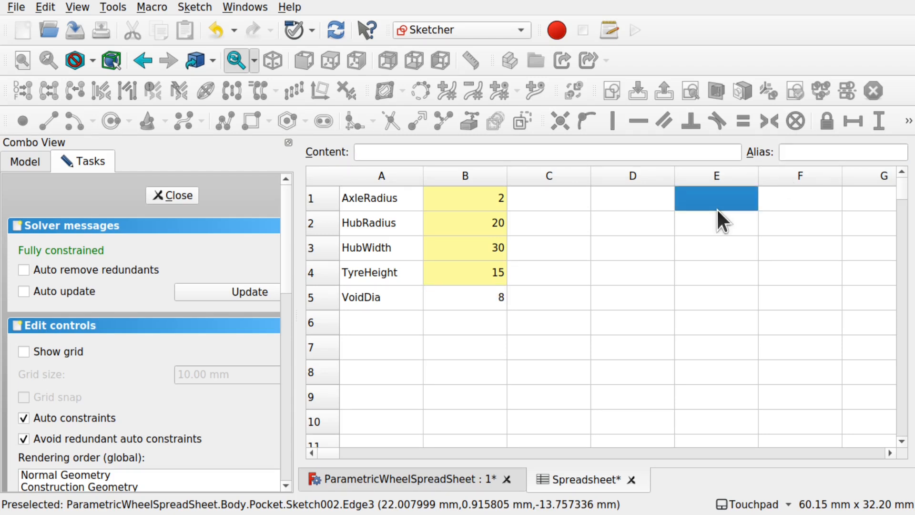
left_click(487, 299)
left_click(800, 157)
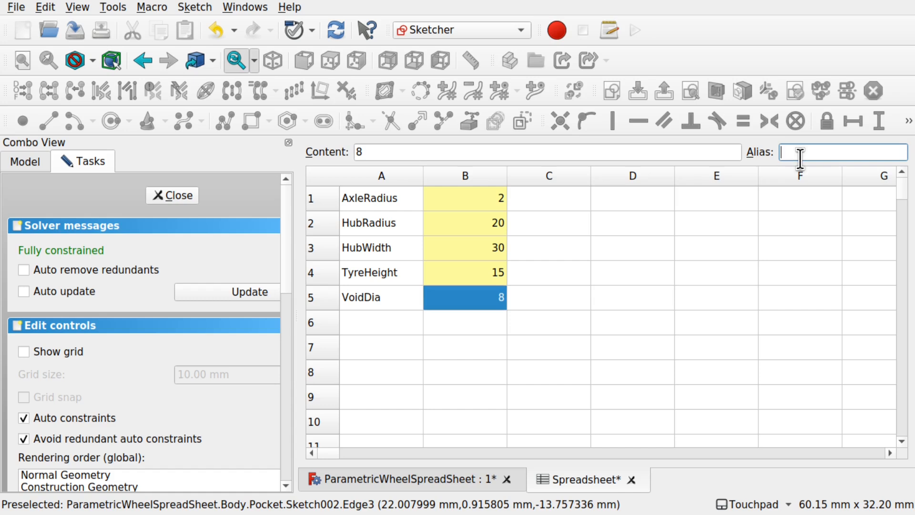
type("VoidDia")
key("Return")
left_click(535, 314)
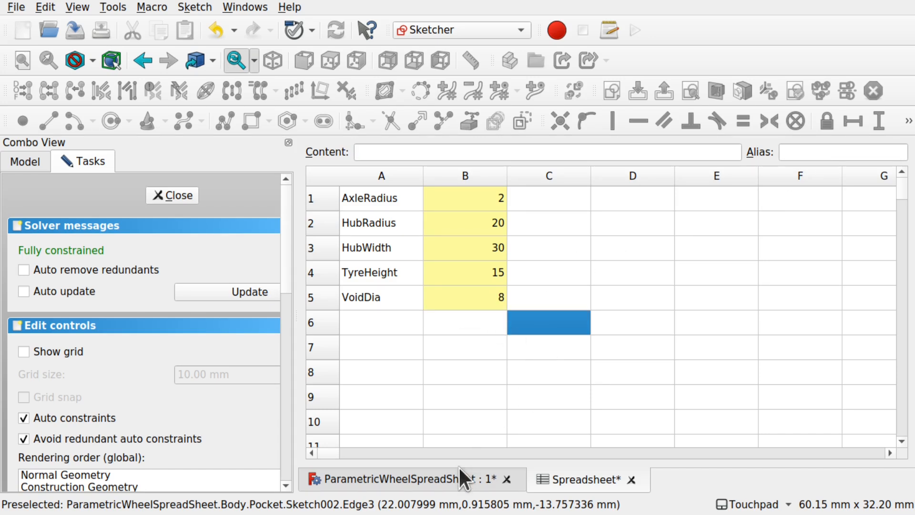
left_click(453, 479)
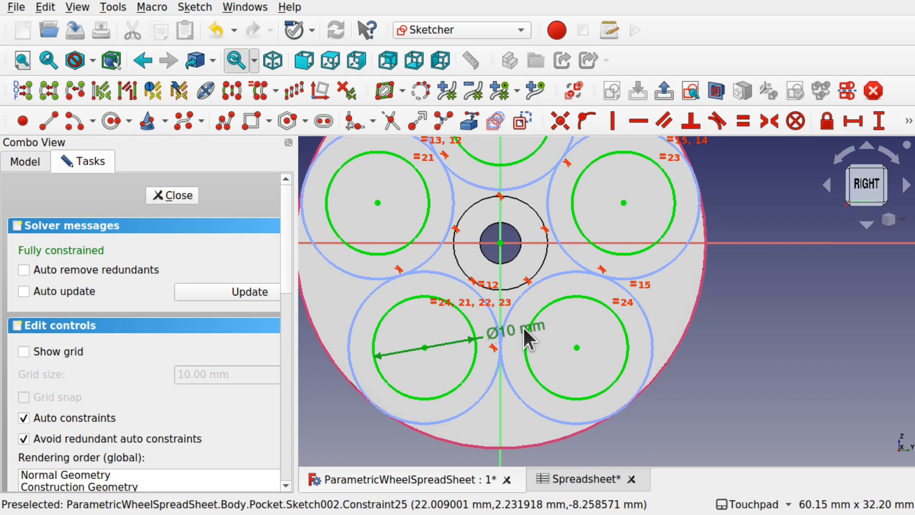
- Bind the void circle's 10 mm diameter constraint to the formula Spreadsheet.VoidDia
double_click(524, 328)
left_click(549, 236)
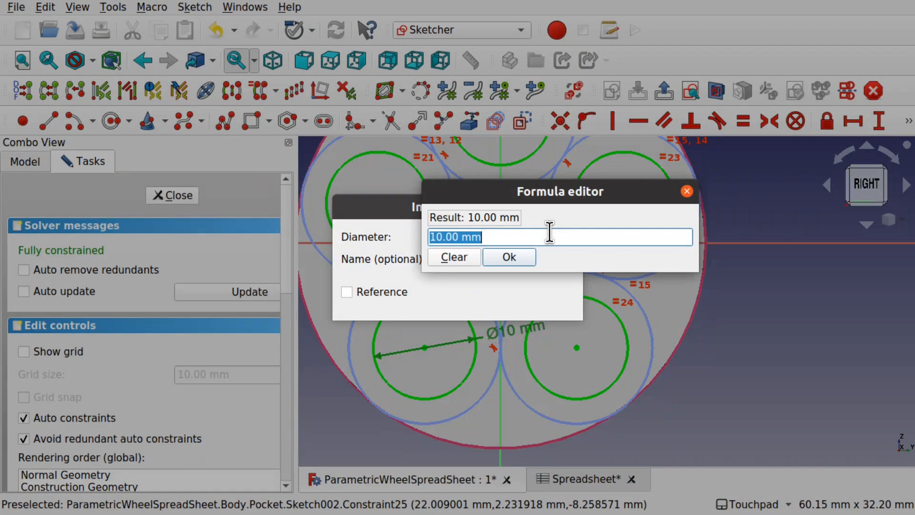
type("spreads")
left_click(515, 272)
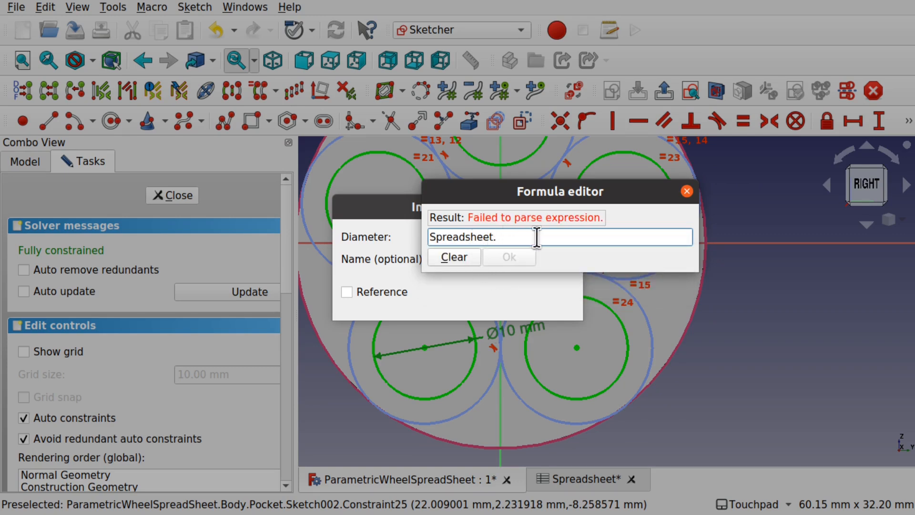
type("Void")
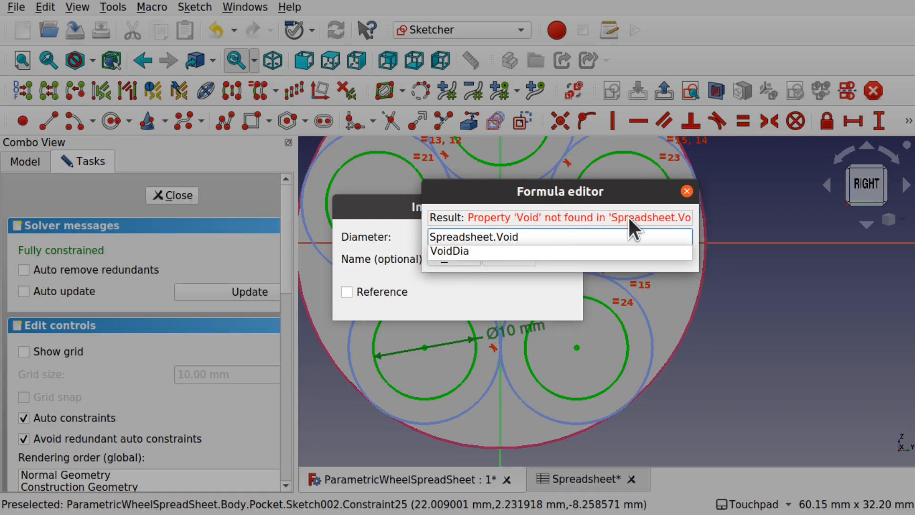
left_click(473, 251)
left_click(495, 257)
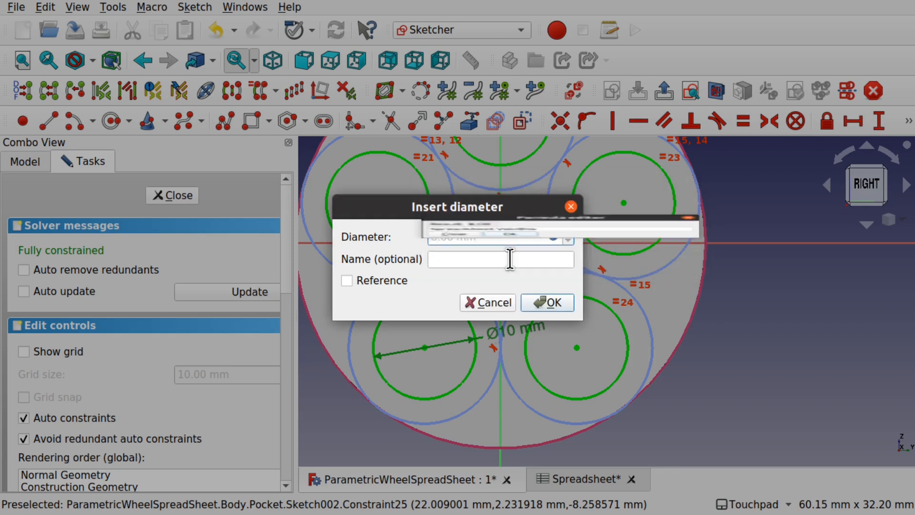
- Apply the 8 mm void diameter and close the sketch
left_click(549, 303)
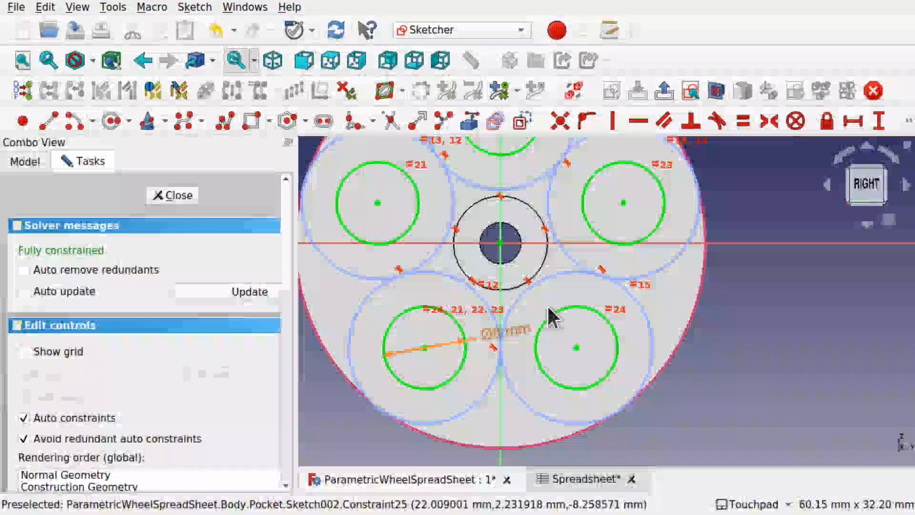
left_click(169, 195)
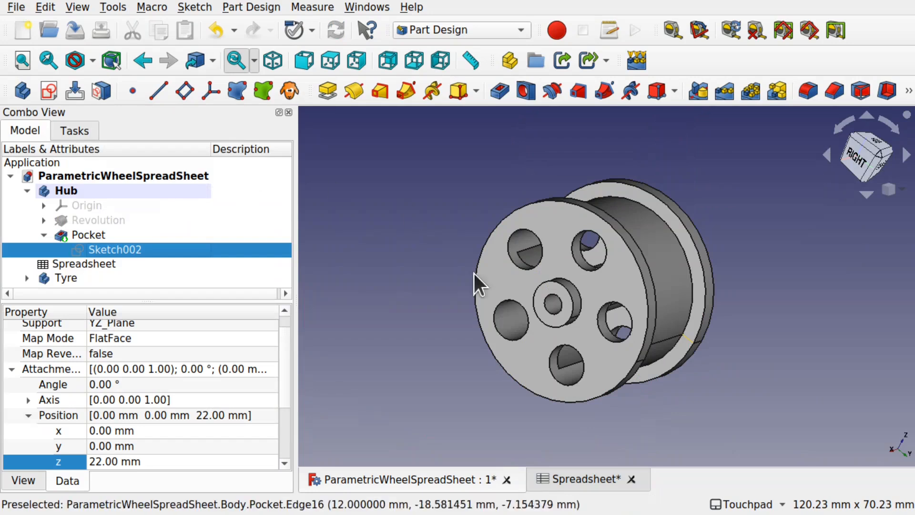
left_click_drag(535, 310, 620, 266, "shift")
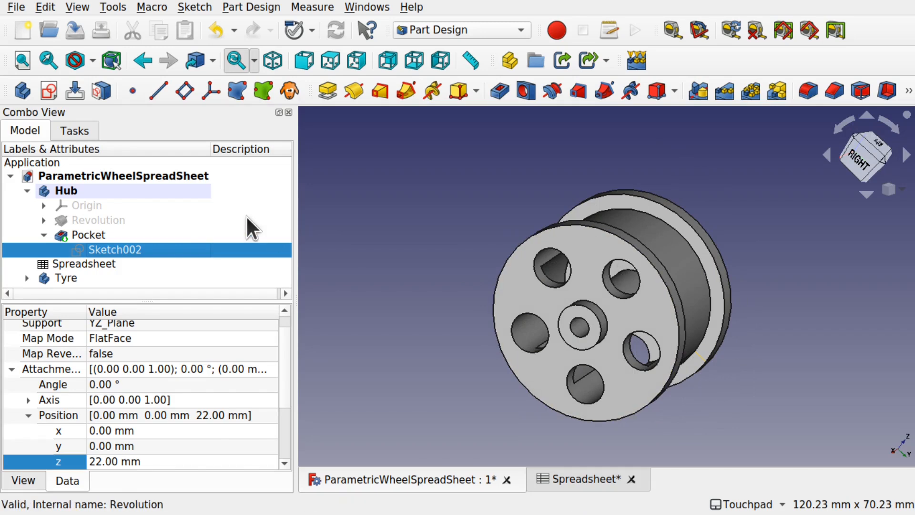
- Make the Tyre body's Revolution001 visible so the tyre surrounds the hub
left_click(27, 277)
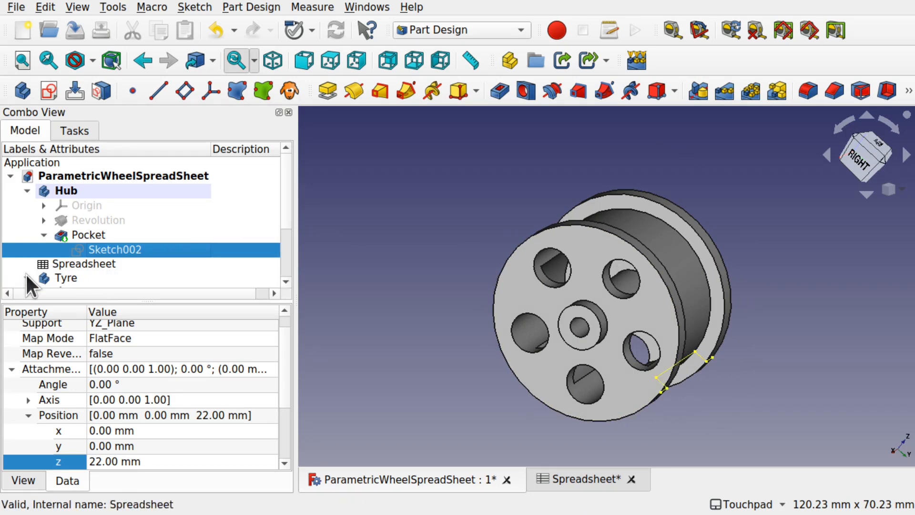
left_click(283, 266)
left_click(109, 252)
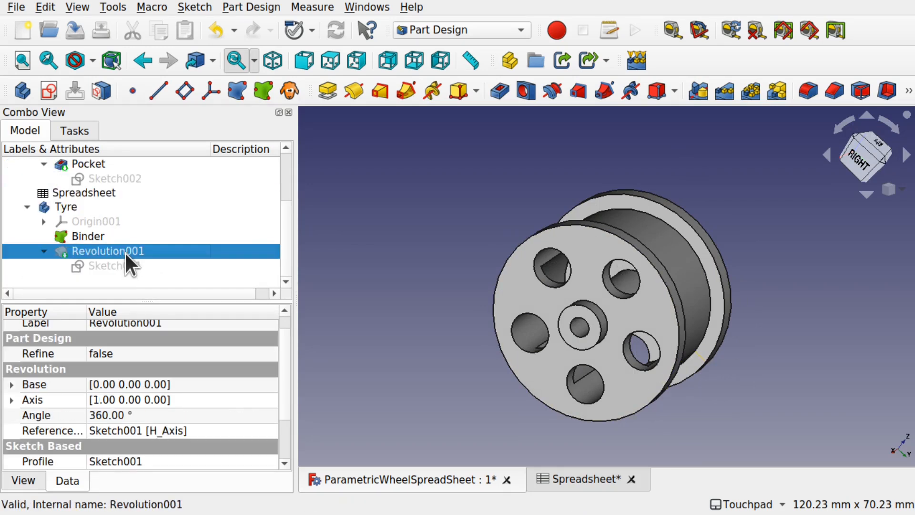
left_click(44, 251)
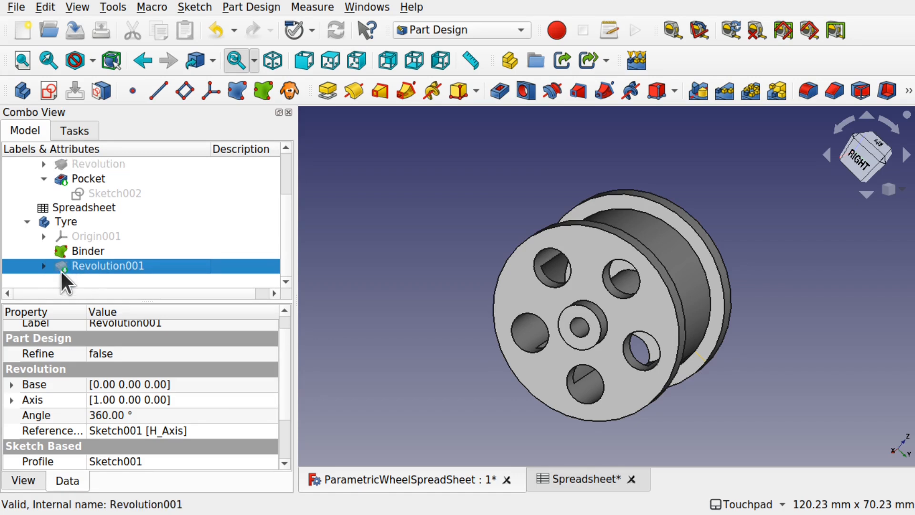
key("space")
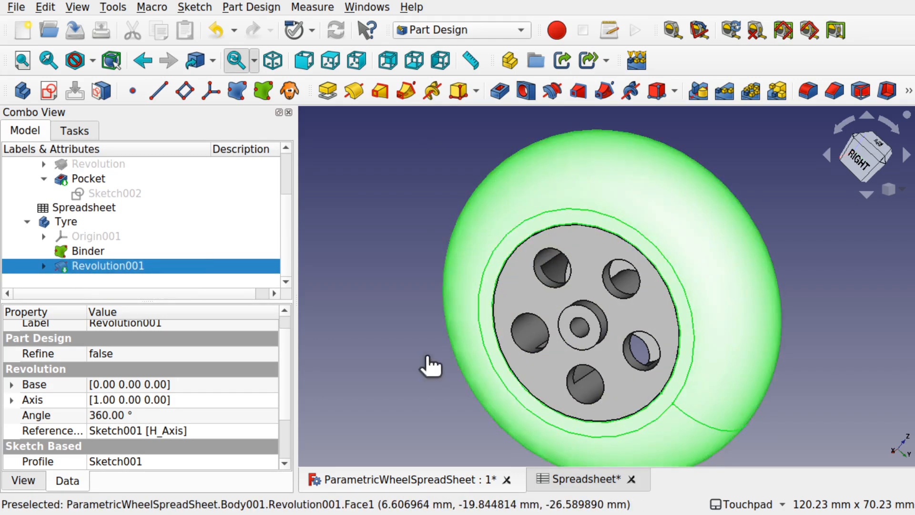
left_click(432, 355)
left_click_drag(855, 292, 746, 313, "alt")
- Save the wheel document and select the Hub body
key("ctrl+s")
scroll(807, 310, "down", 2)
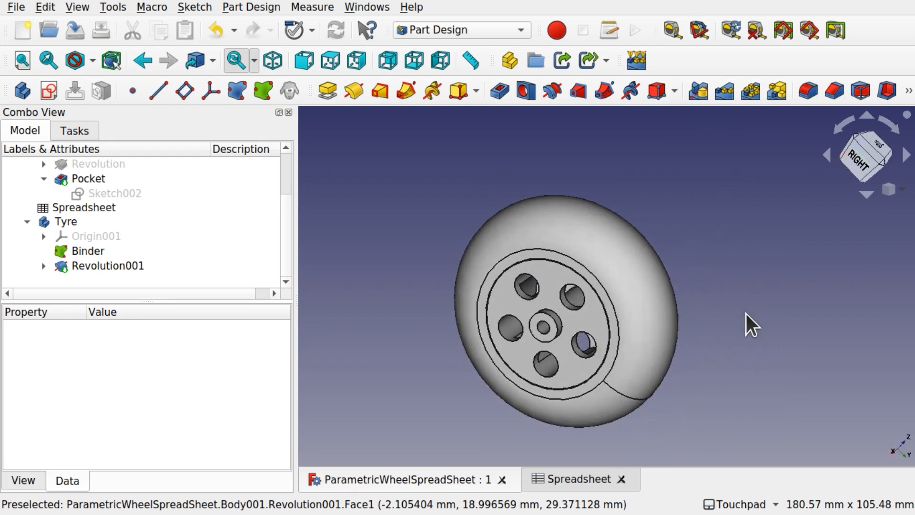
left_click(80, 223)
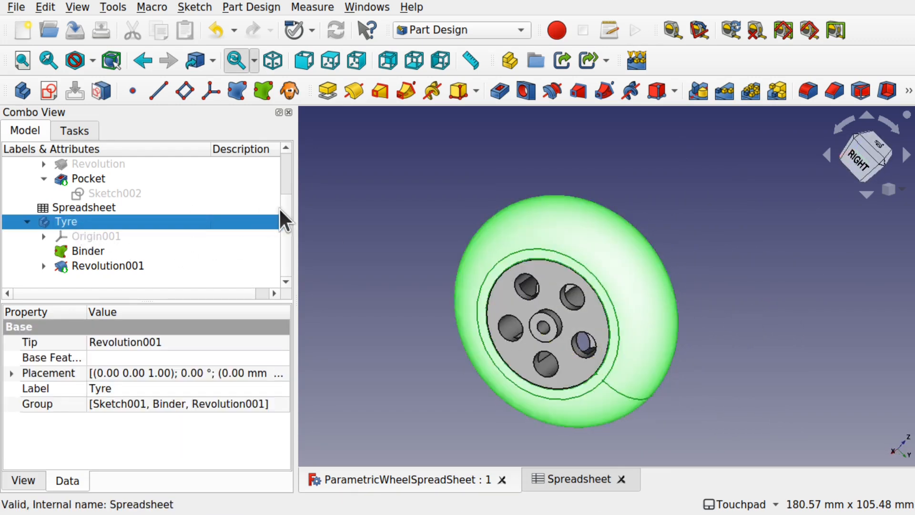
scroll(285, 228, "up", 2)
scroll(284, 191, "down", 1)
scroll(284, 220, "down", 2)
scroll(281, 234, "up", 4)
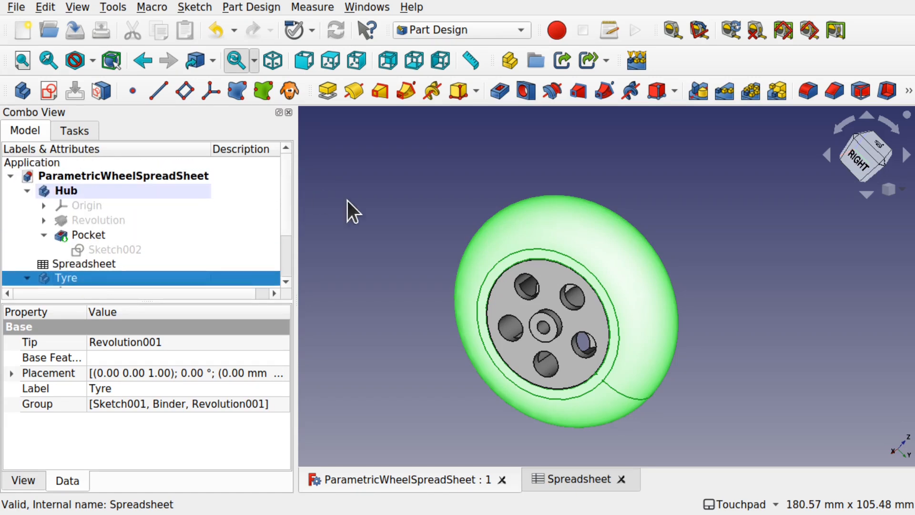
left_click(375, 230)
left_click(67, 191)
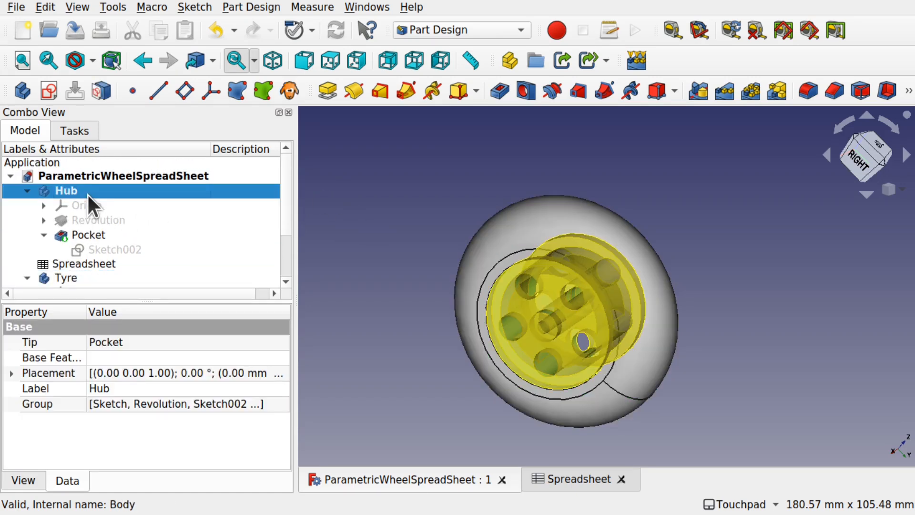
- Export the Hub body as an STL mesh
left_click(15, 9)
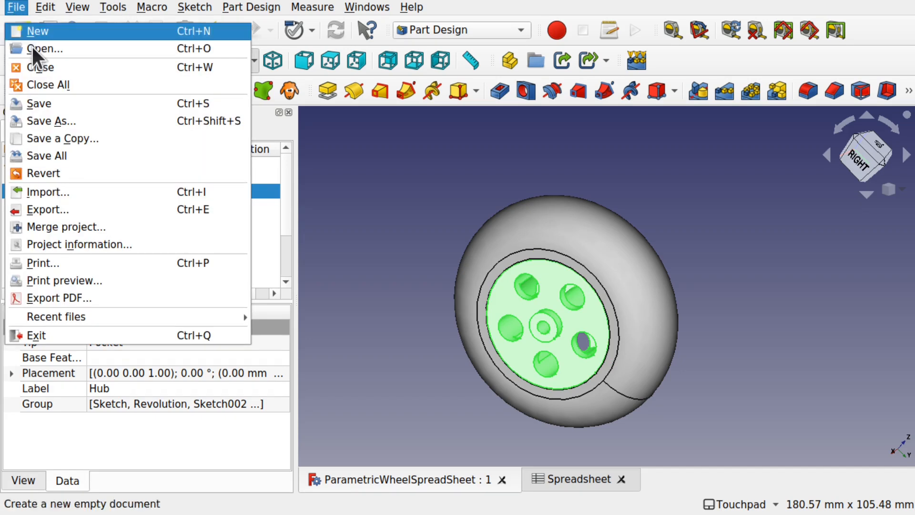
left_click(106, 210)
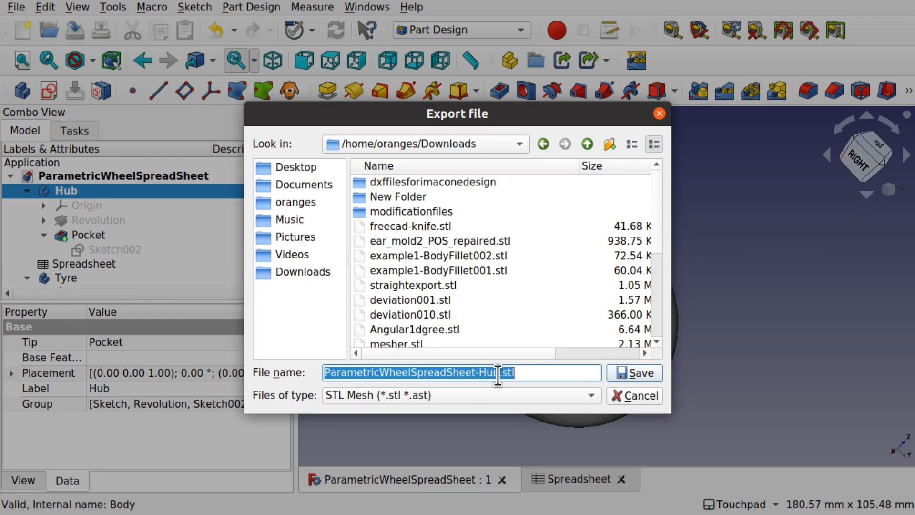
left_click(631, 376)
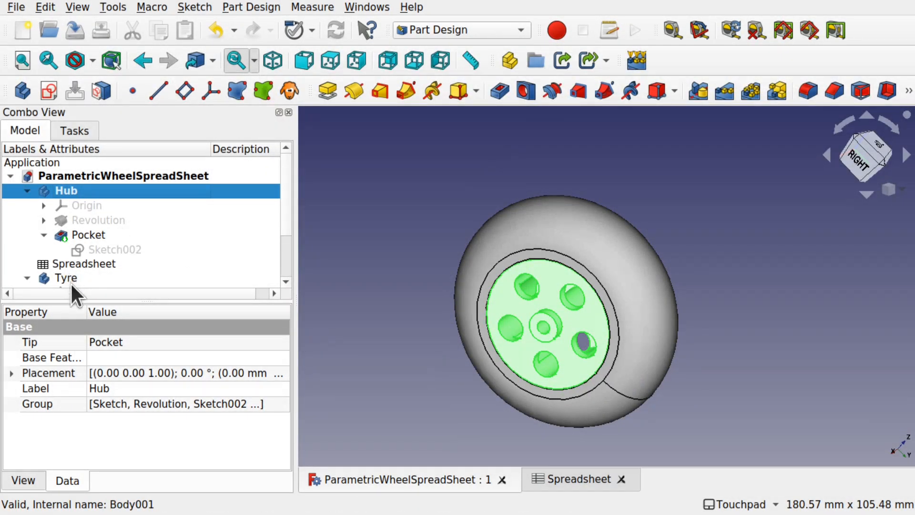
- Export the Tyre body as an STL mesh
left_click(71, 281)
left_click(18, 11)
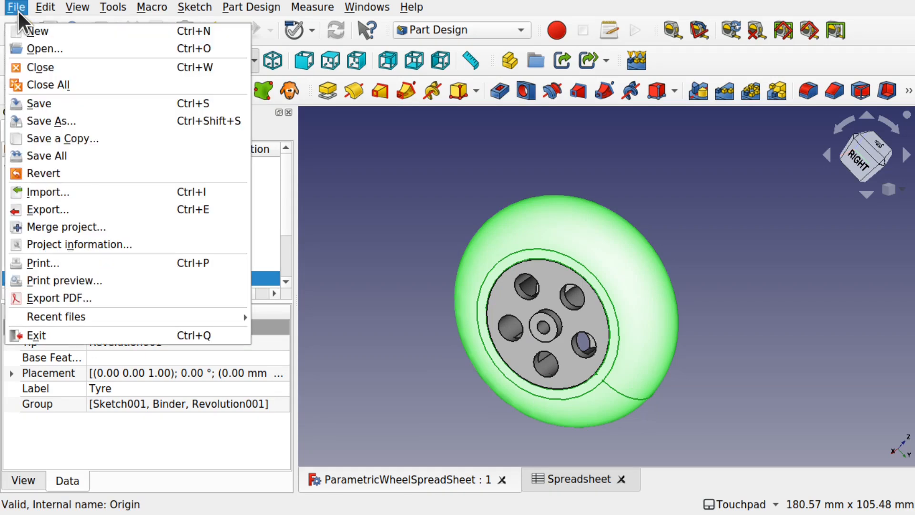
left_click(110, 208)
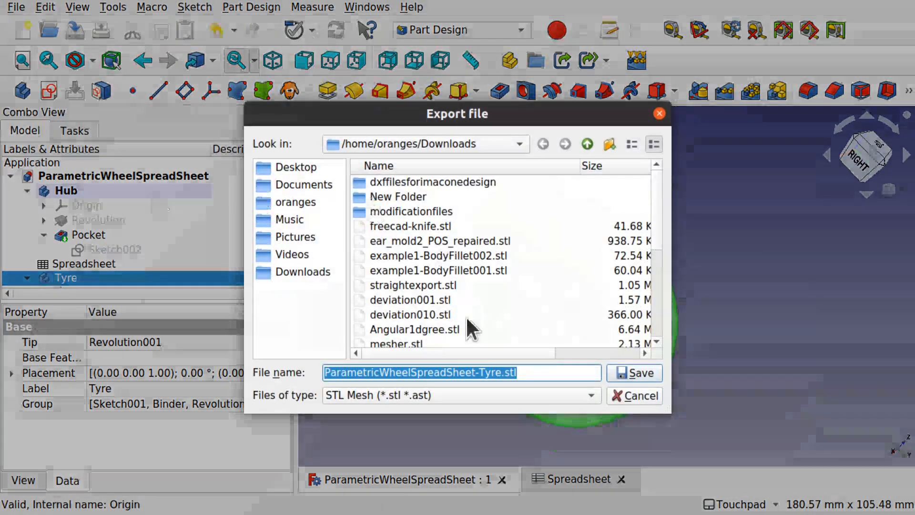
left_click(638, 372)
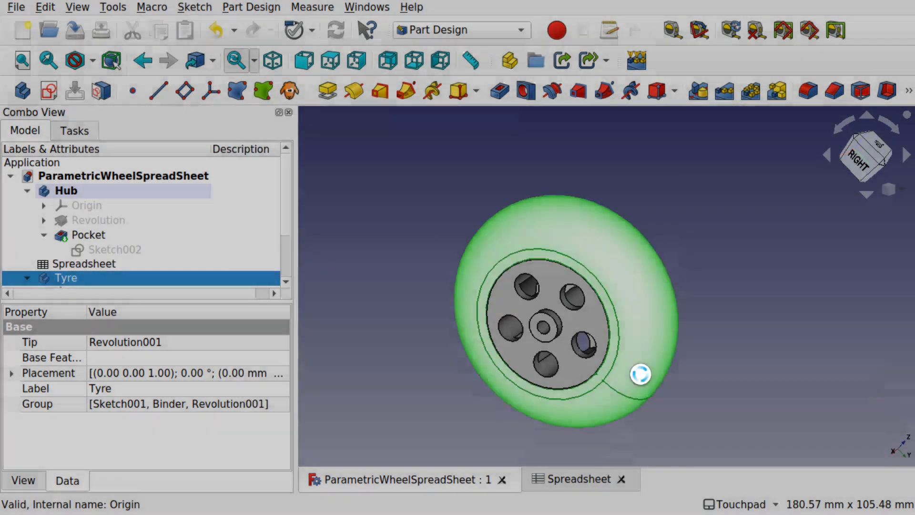
- Export Hub and Tyre together as ParametricWheelSpreadSheet.stl
left_click(406, 272)
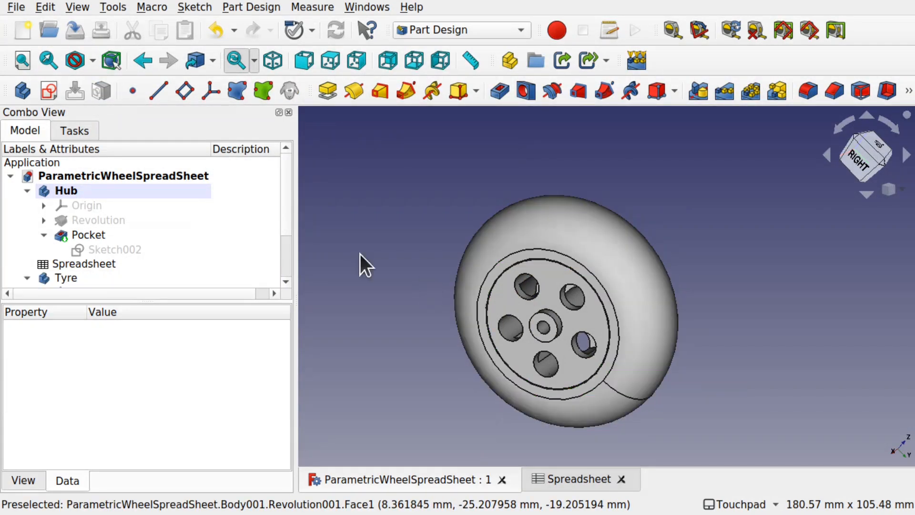
left_click(79, 190)
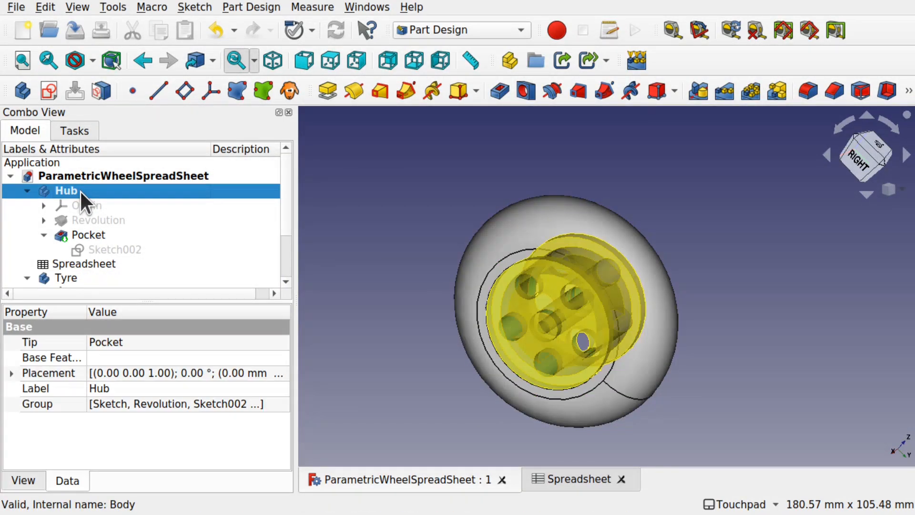
left_click(76, 276, "ctrl")
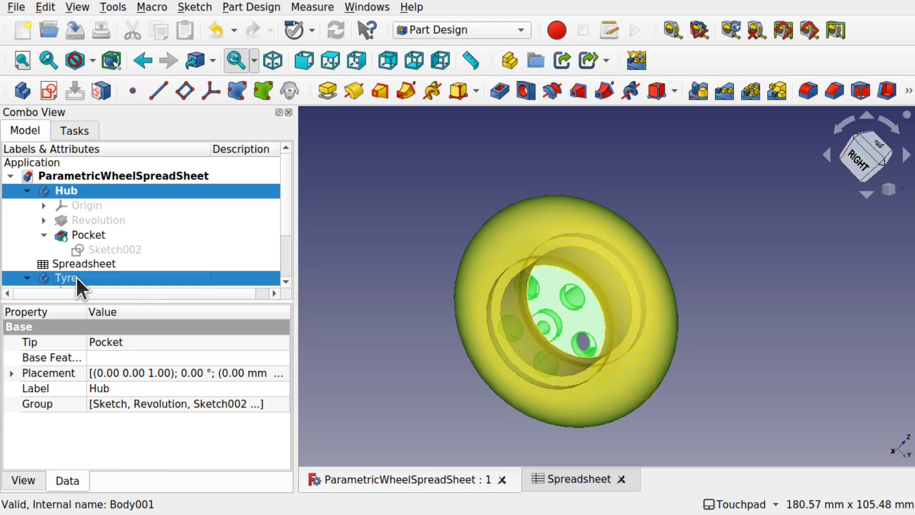
left_click(17, 6)
left_click(98, 209)
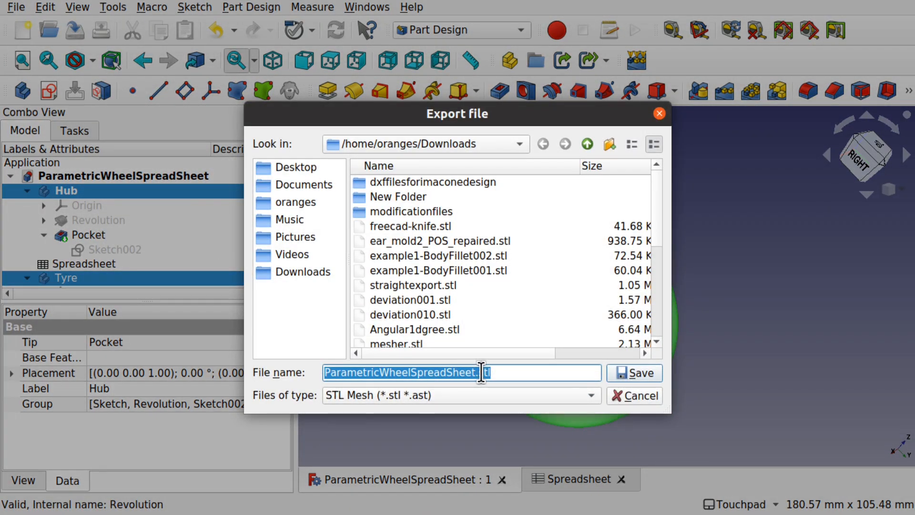
left_click(631, 372)
- Hide the tyre so only the hub shows
left_click(401, 199)
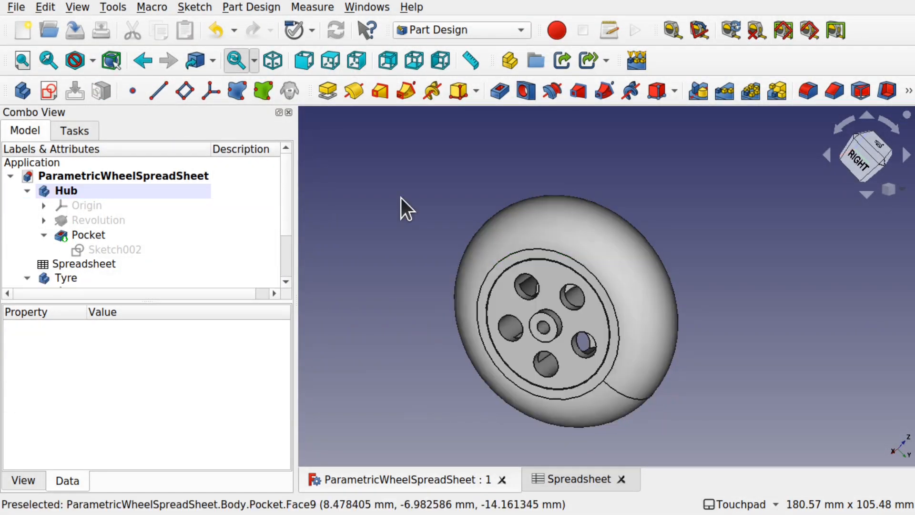
left_click(632, 294)
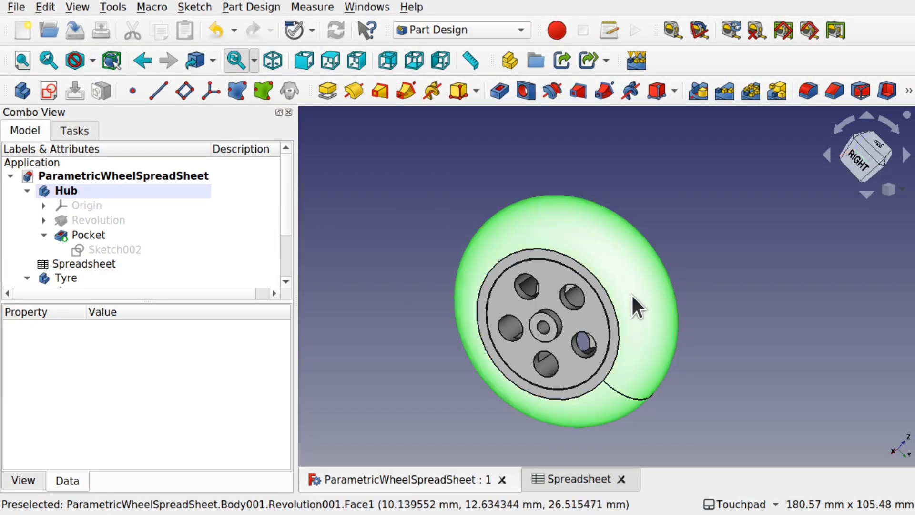
key("space")
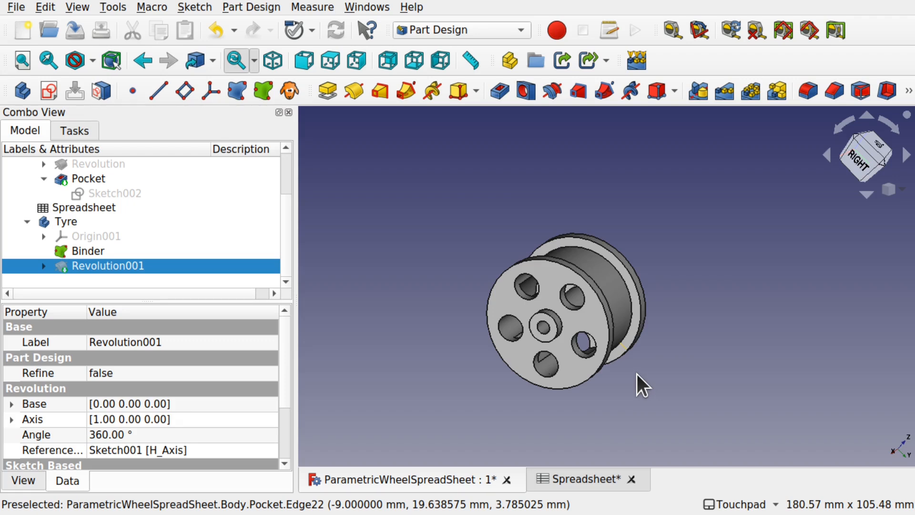
- Import the Hub, Tyre and ParametricWheelSpreadSheet STL files into a new document
left_click(20, 34)
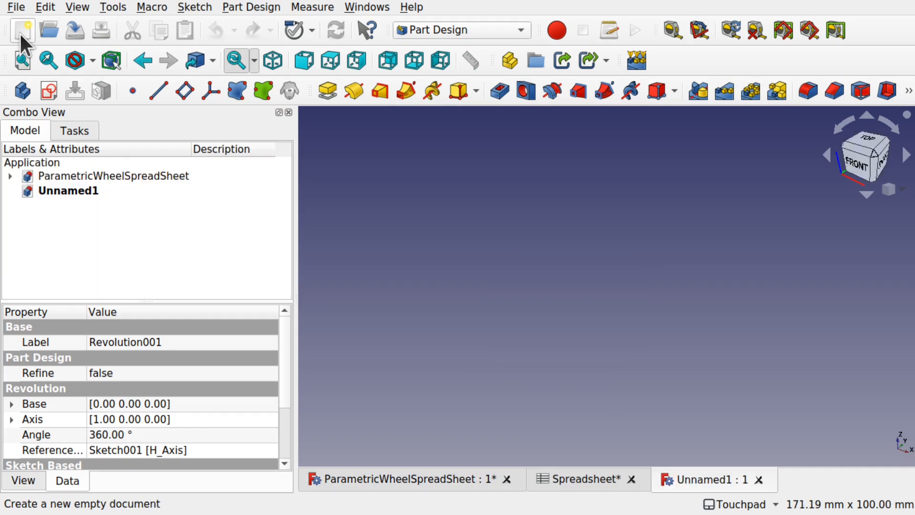
left_click(20, 9)
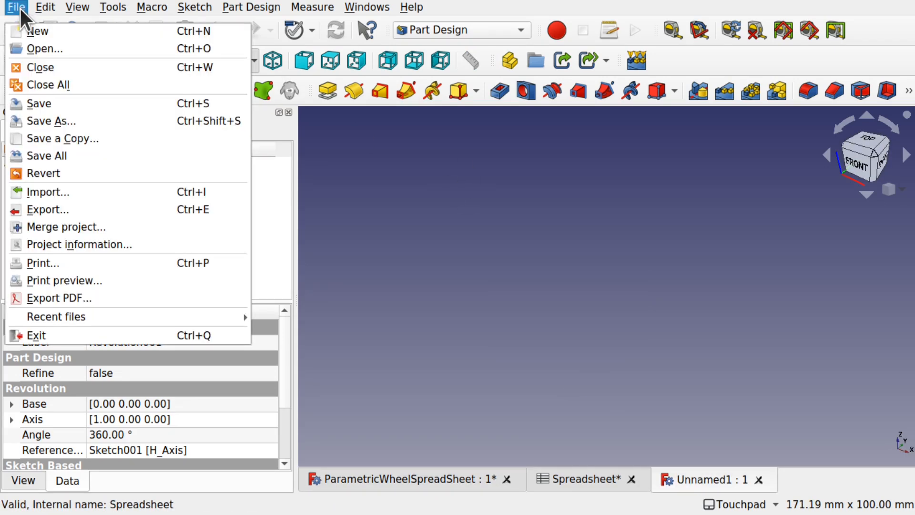
left_click(82, 190)
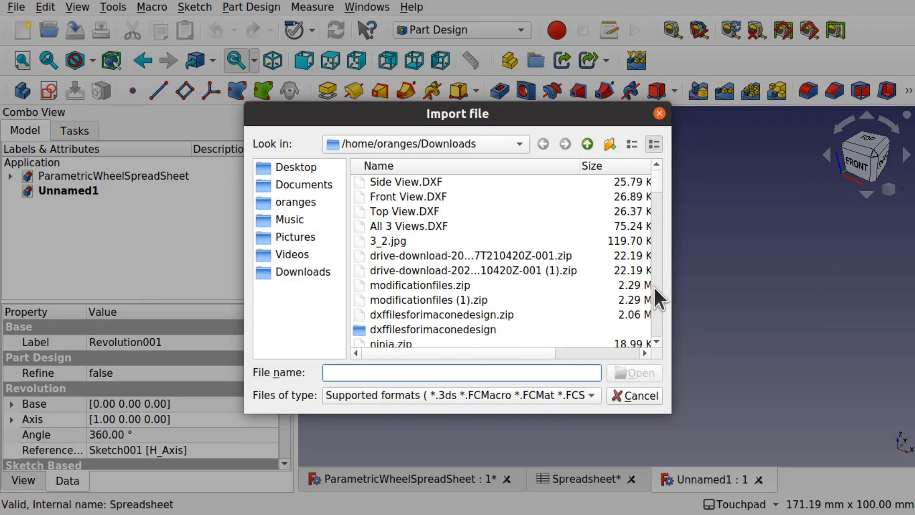
left_click_drag(655, 185, 655, 185)
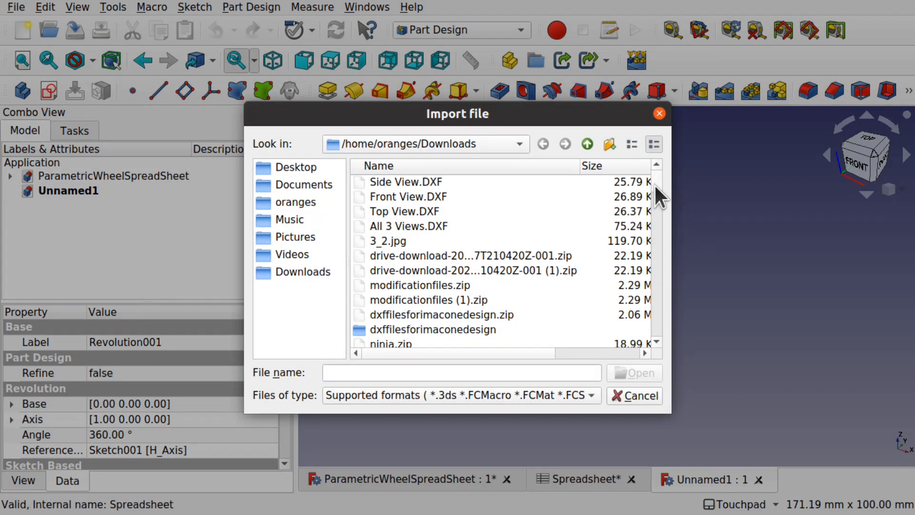
left_click(518, 185)
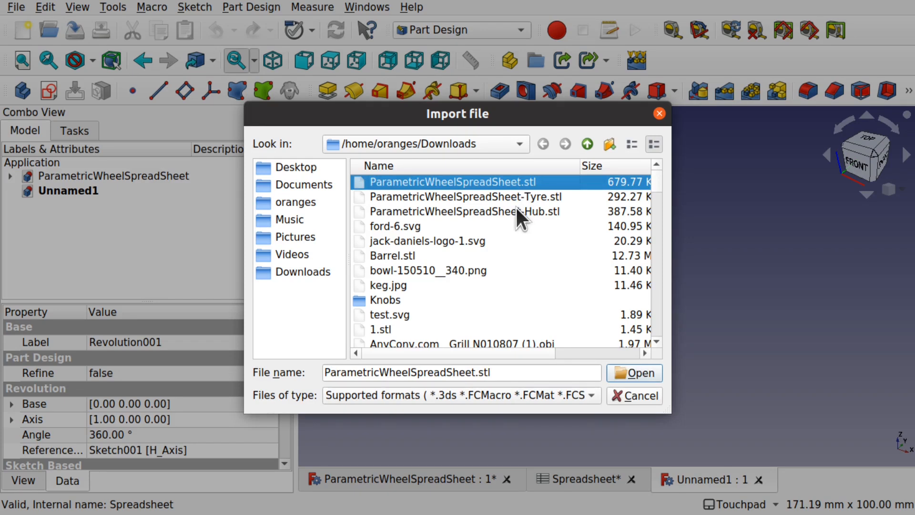
left_click(517, 208, "shift")
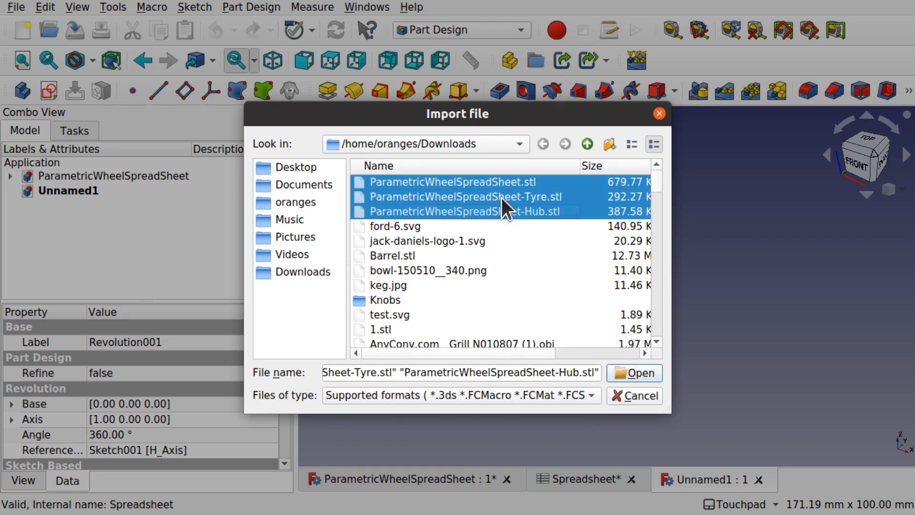
left_click(637, 368)
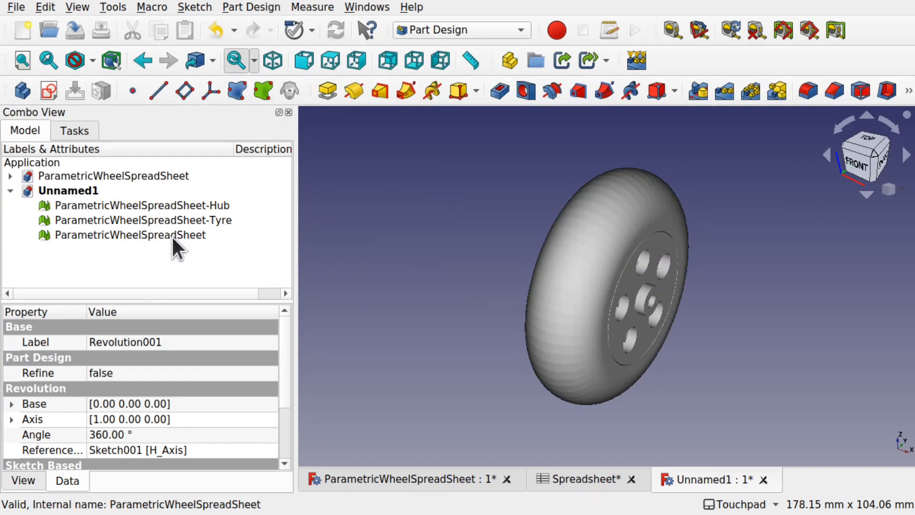
- Hide all three meshes, then show and inspect only the combined wheel mesh
left_click(176, 205)
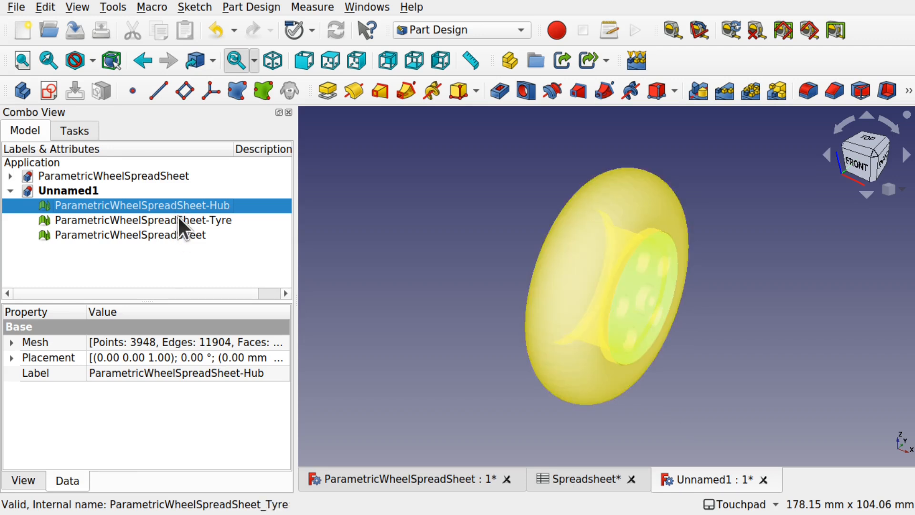
left_click(176, 228, "shift")
key("space")
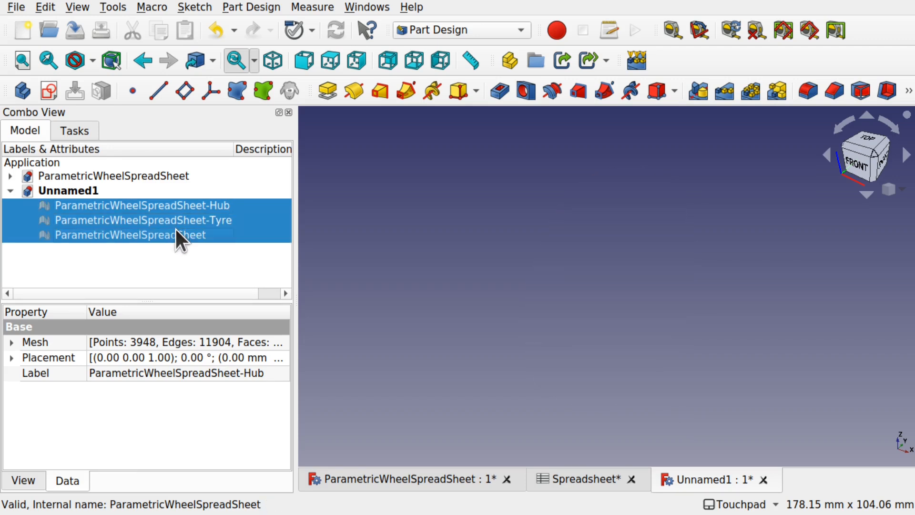
left_click(420, 226)
left_click(185, 240)
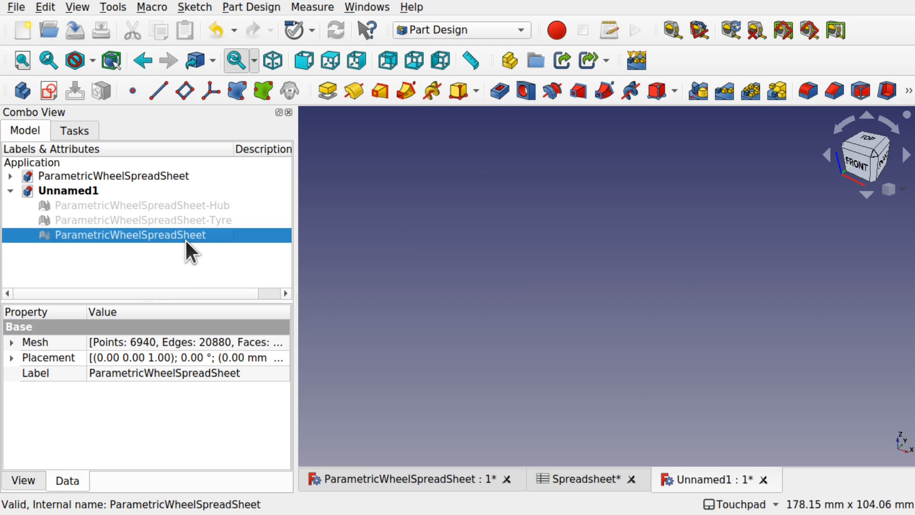
key("space")
left_click(692, 357)
left_click_drag(715, 335, 609, 313, "alt")
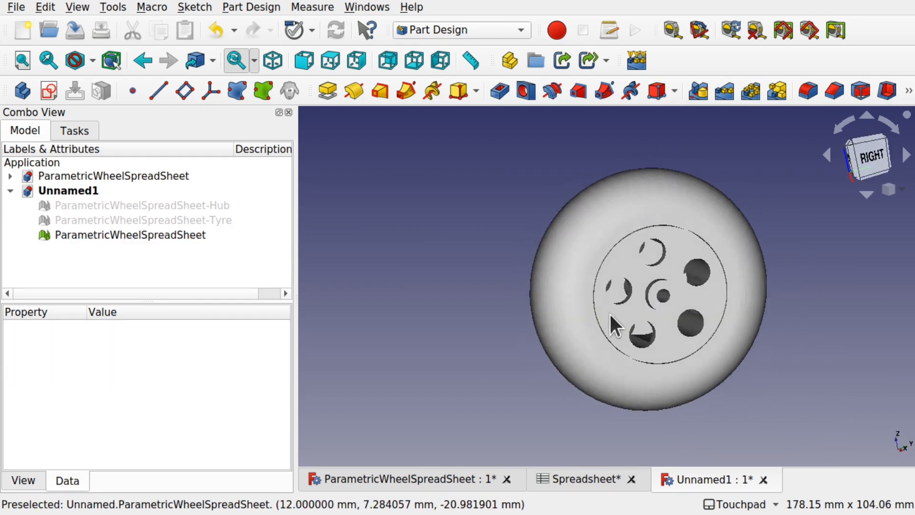
- Hide the combined mesh and inspect the Tyre mesh on its own
left_click(589, 321)
key("space")
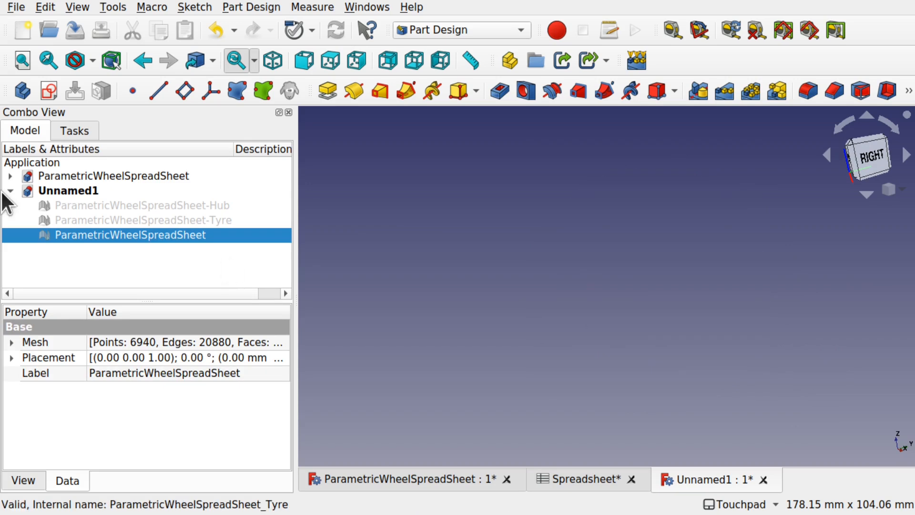
left_click(139, 223)
key("space")
left_click_drag(525, 267, 210, 215, "alt")
left_click(681, 286)
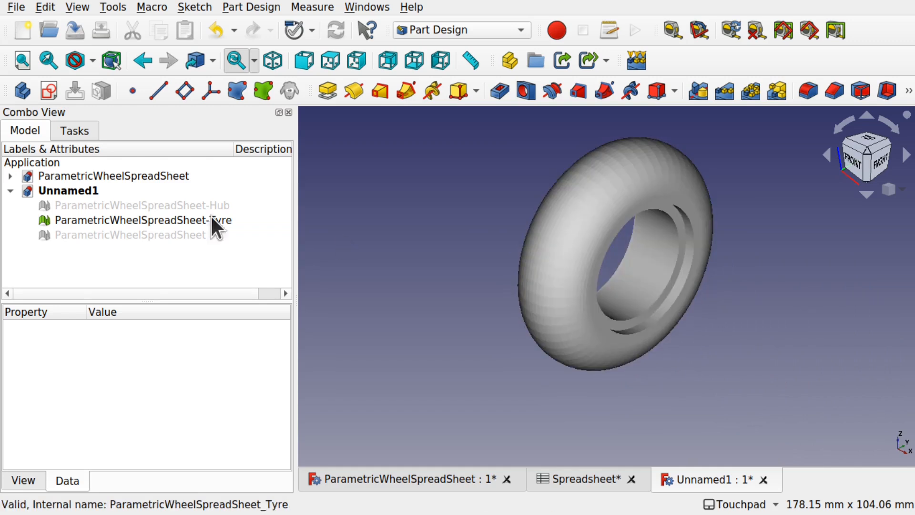
- Inspect the Hub mesh alone, then return to the ParametricWheelSpreadSheet document
left_click(153, 215)
key("space")
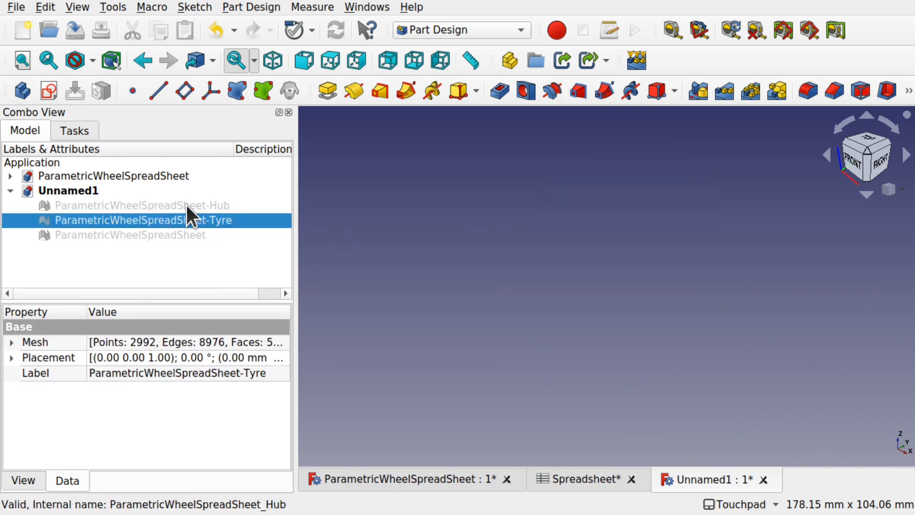
left_click(187, 205)
key("space")
left_click(644, 357)
left_click_drag(643, 356, 763, 317, "alt")
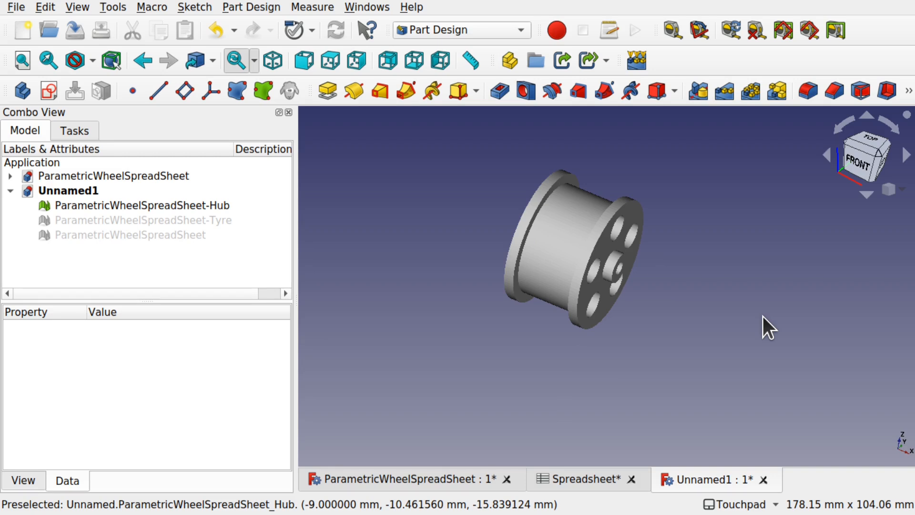
left_click_drag(763, 317, 607, 330, "alt")
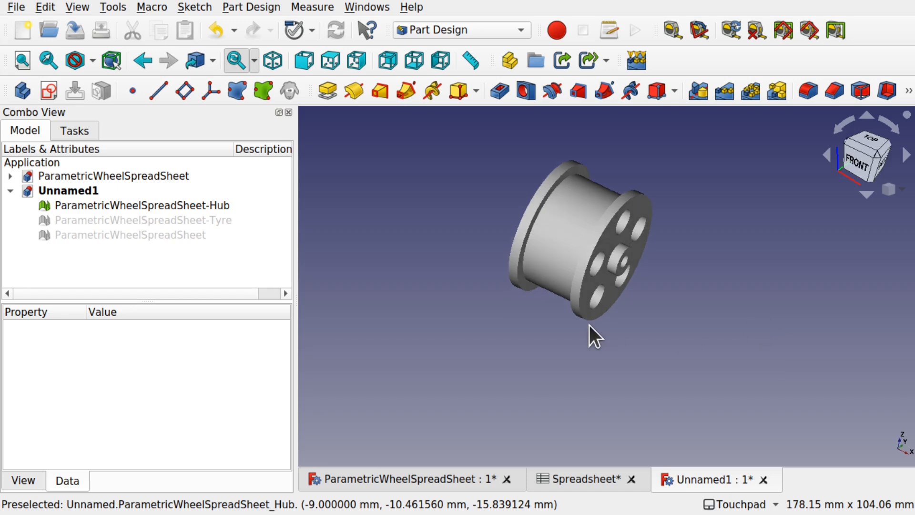
left_click(461, 472)
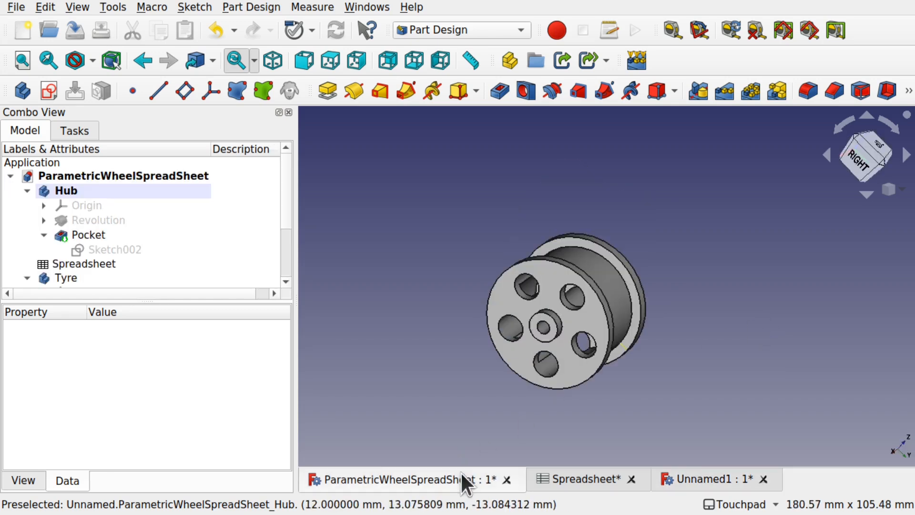
- Show the Tyre's Revolution001 again and orbit to view the complete wheel
left_click(82, 279)
left_click_drag(285, 222, 288, 265)
left_click(164, 252)
key("space")
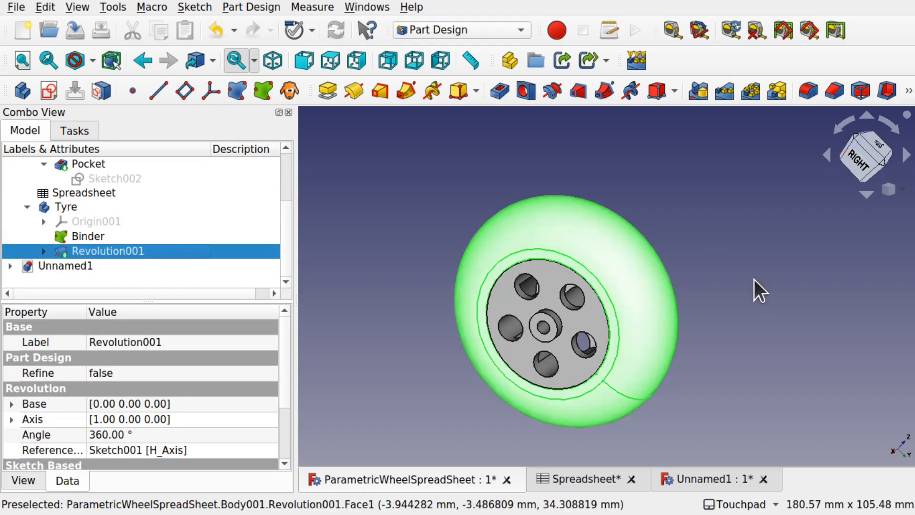
left_click(712, 292)
left_click_drag(747, 295, 776, 320, "shift")
middle_click_drag(739, 323, 786, 291, "shift")
left_click_drag(621, 323, 547, 332, "shift")
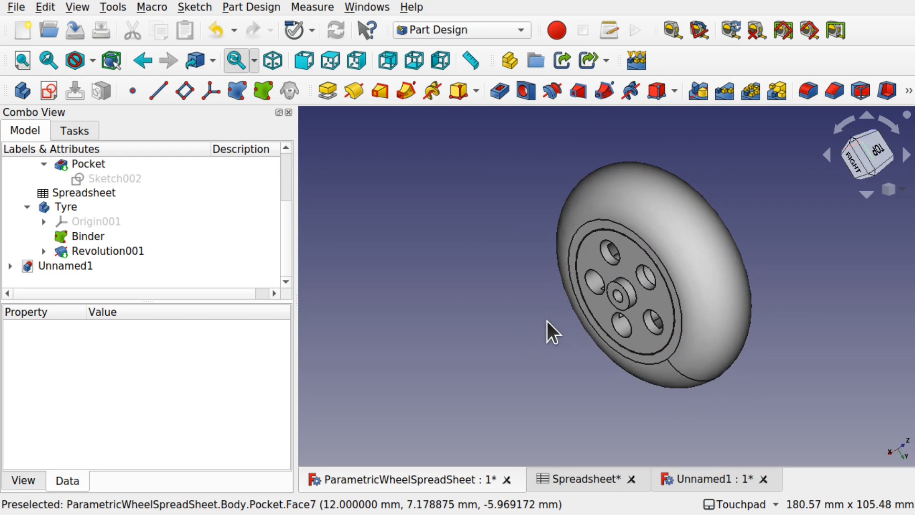